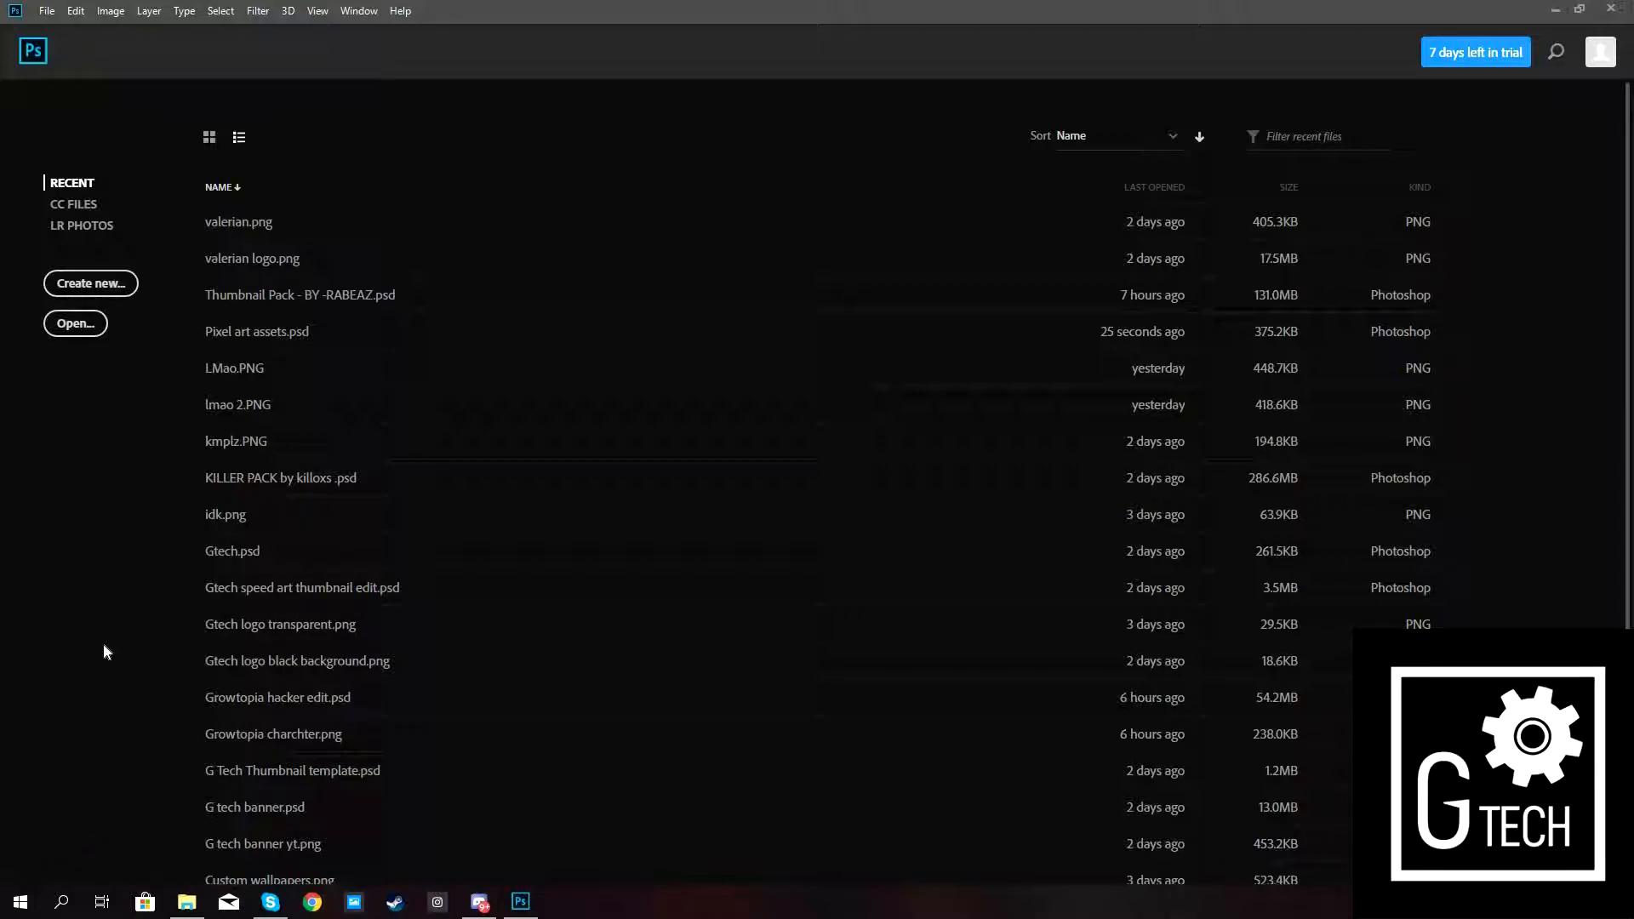
Create a new blank document 1280 px wide and 720 px high at a resolution of 72 pixels/inch.
left_click(74, 288)
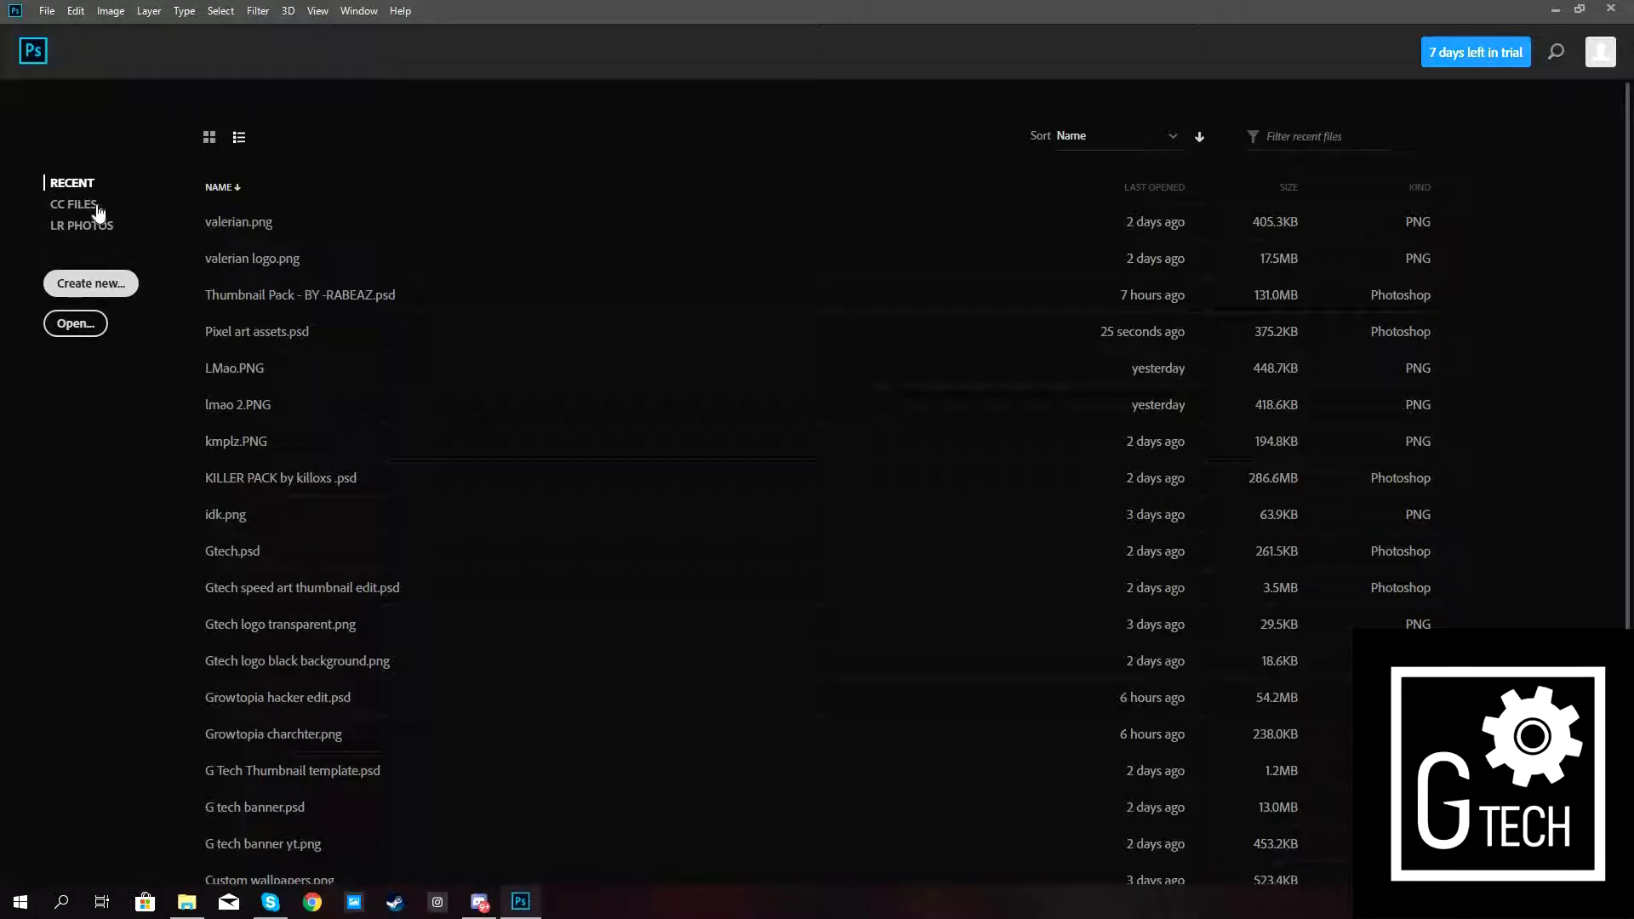
left_click(117, 286)
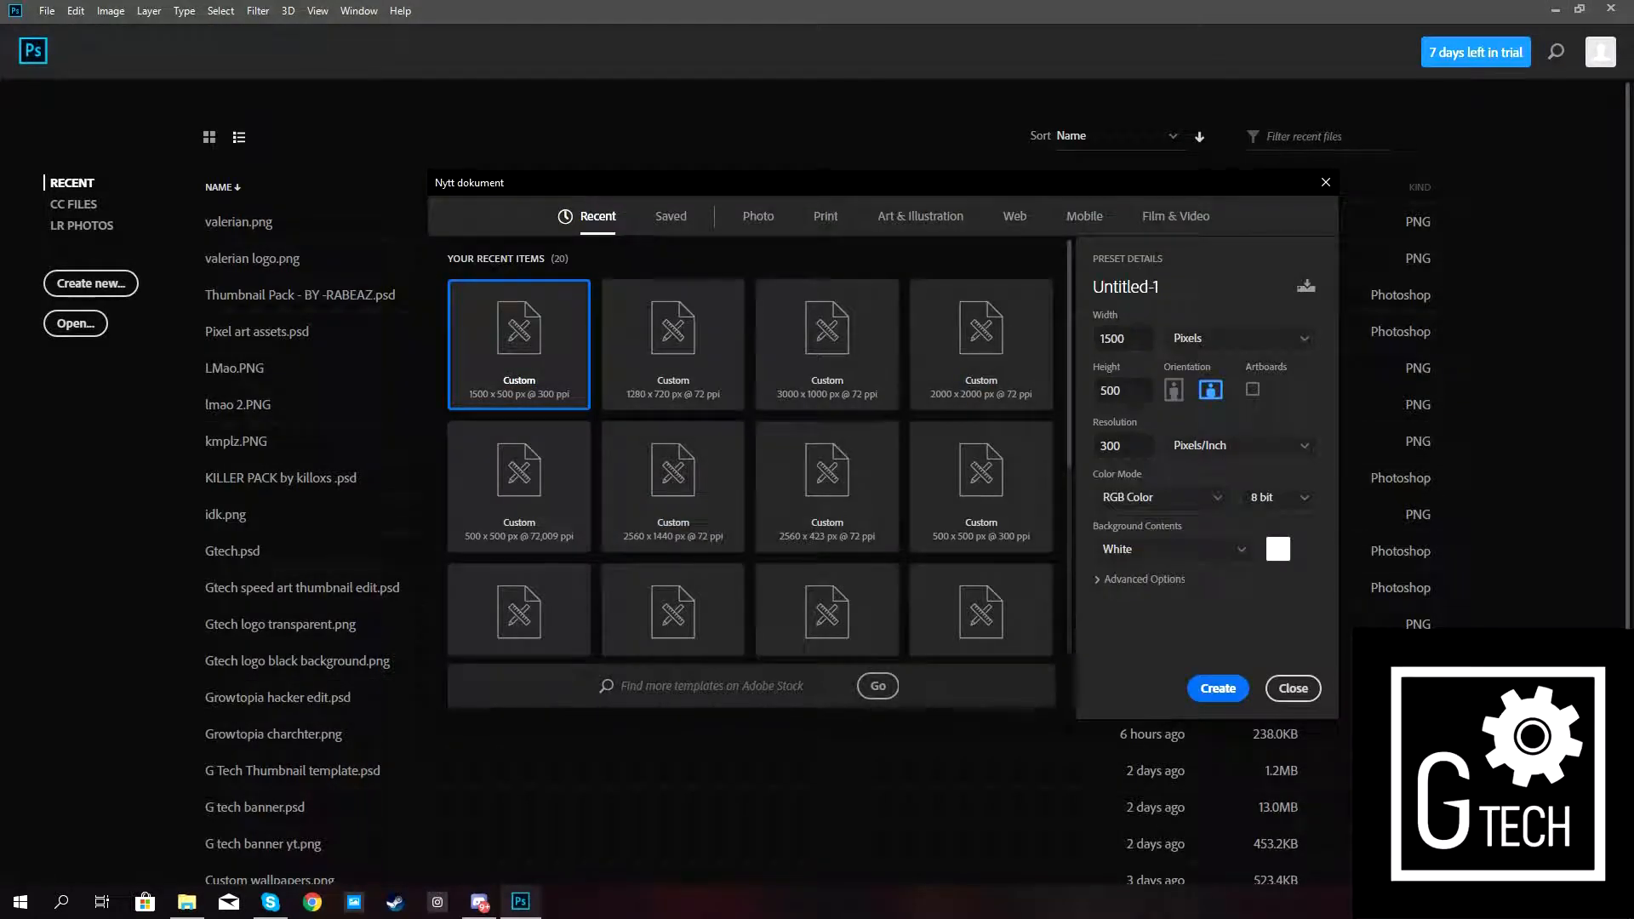
left_click(1123, 338)
type("1280")
left_click(1142, 391)
type("720")
key("Tab")
type("72")
left_click(1223, 687)
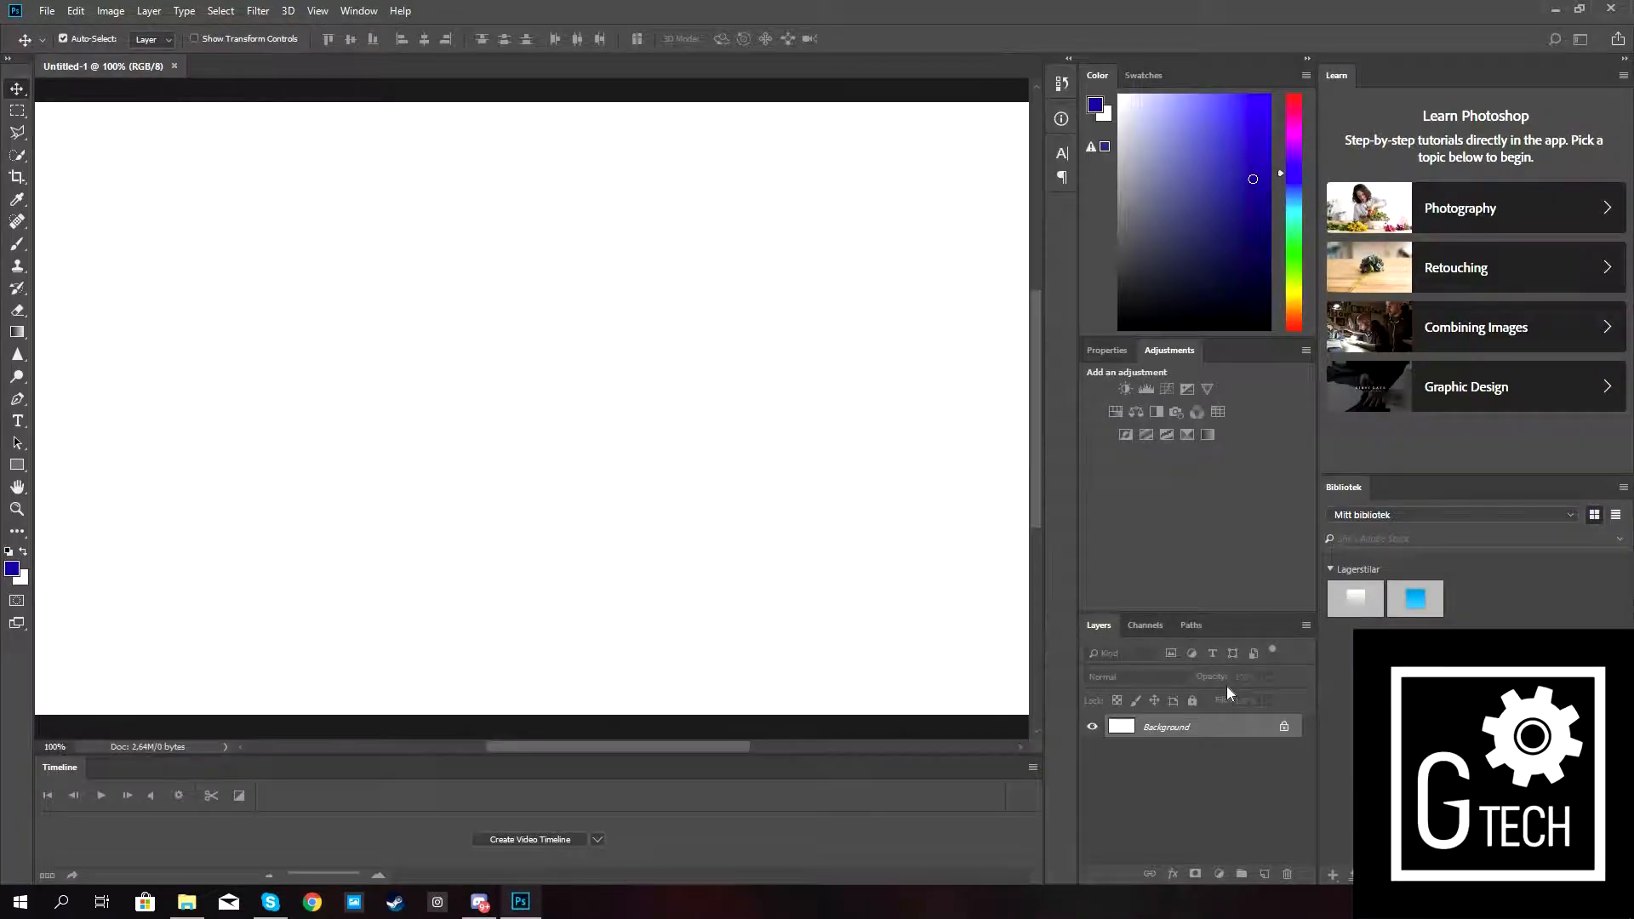
scroll(646, 424, "down", 3)
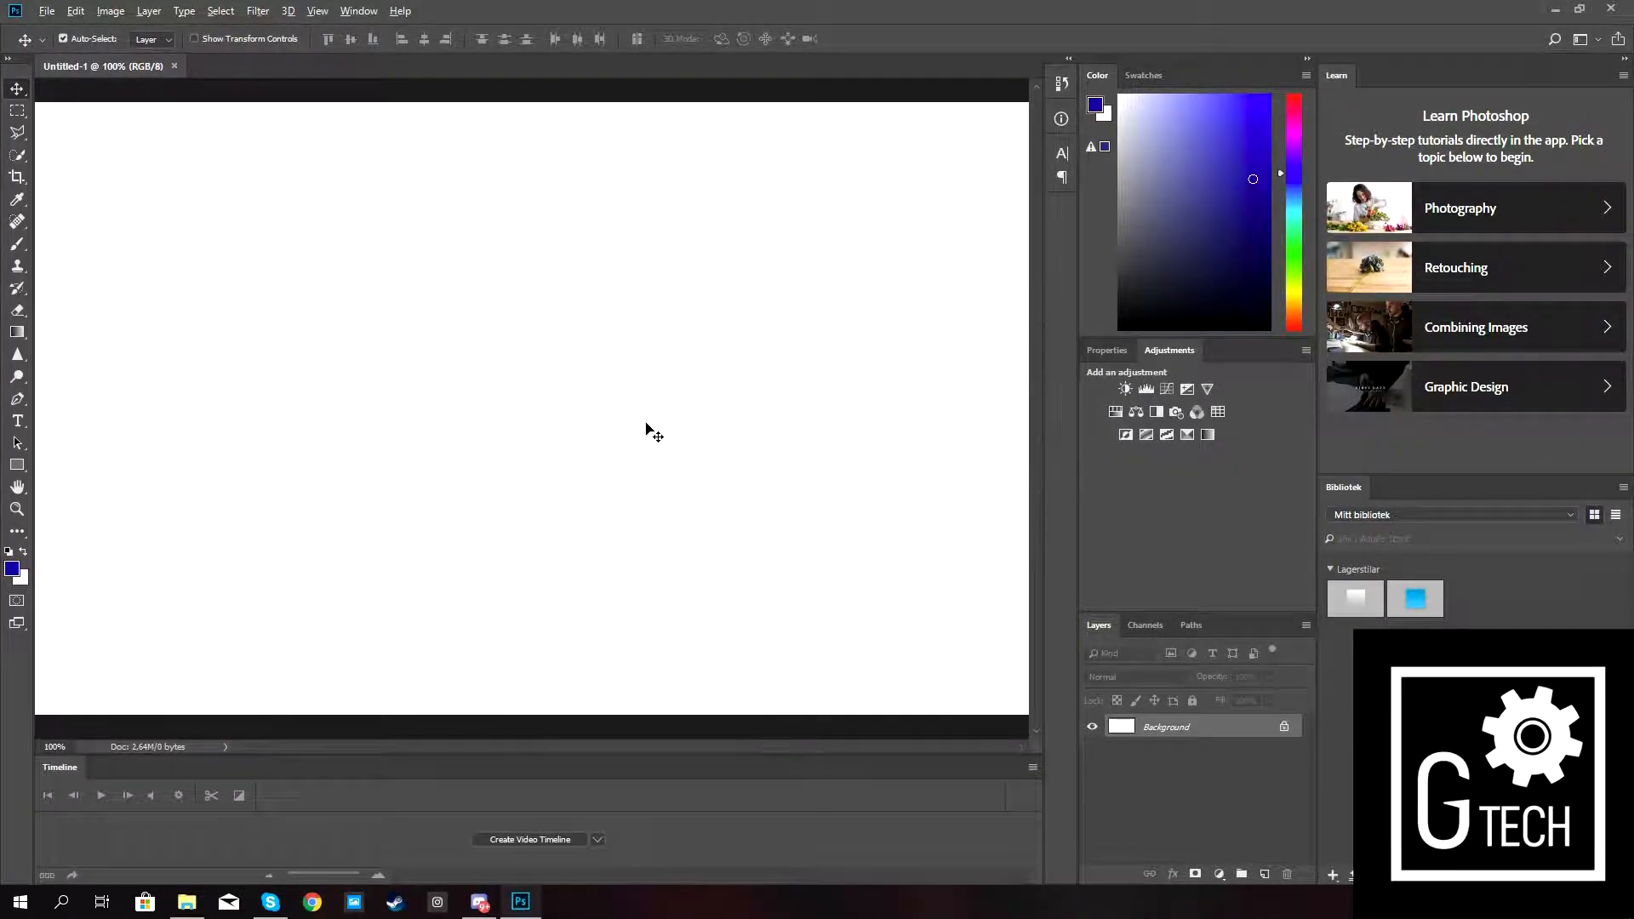
scroll(646, 424, "up", 2)
scroll(646, 424, "down", 1)
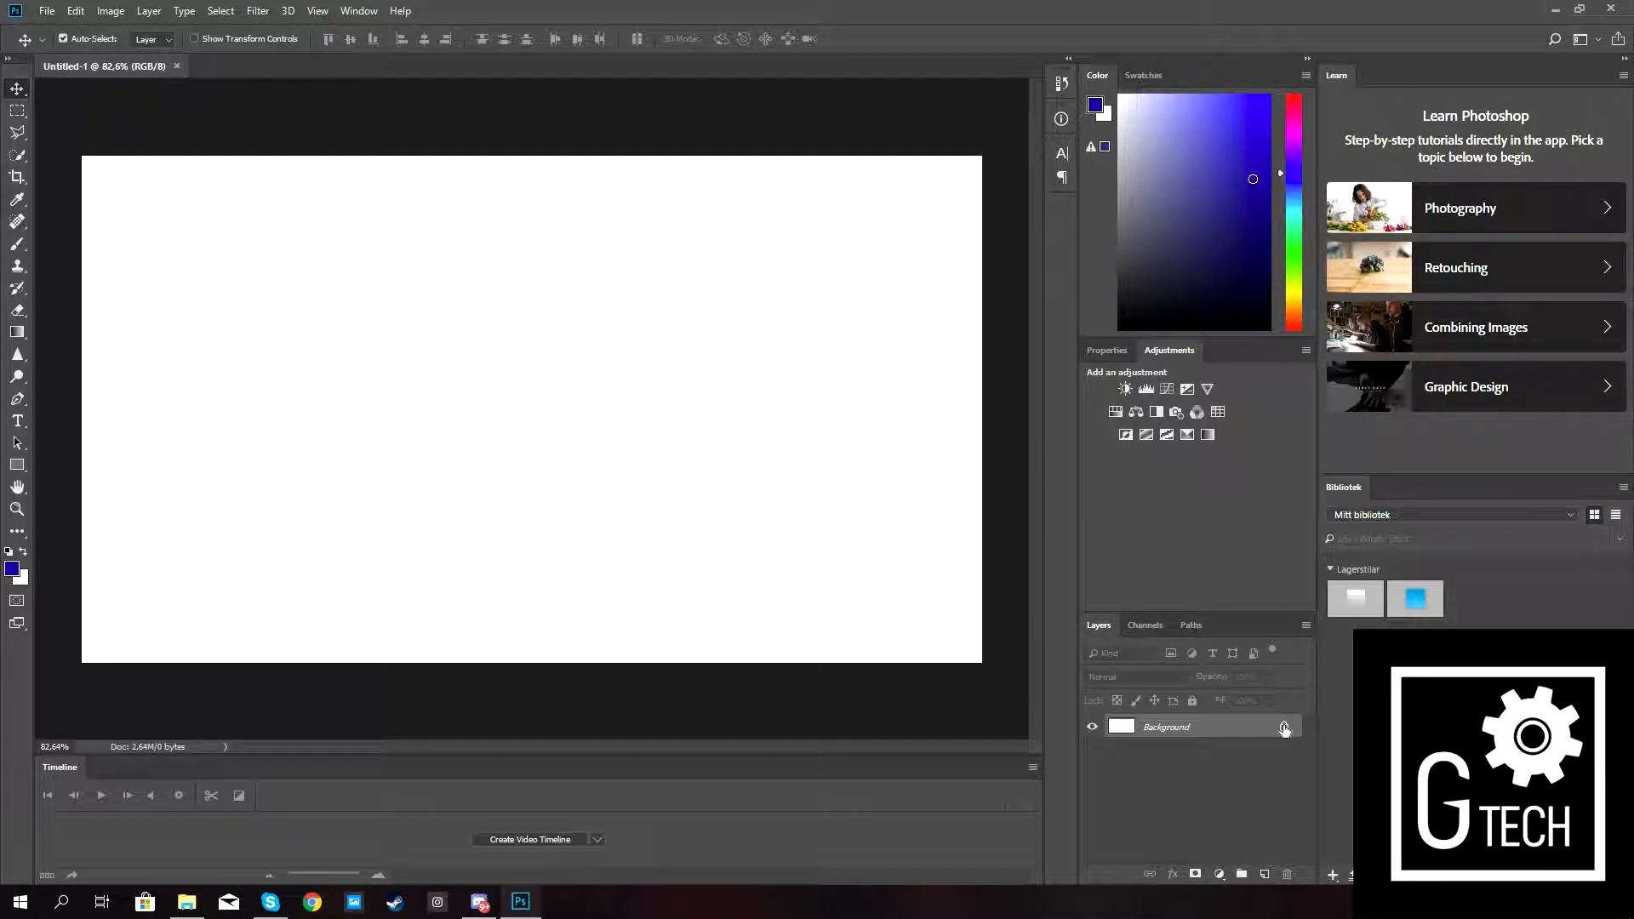
left_click(770, 500)
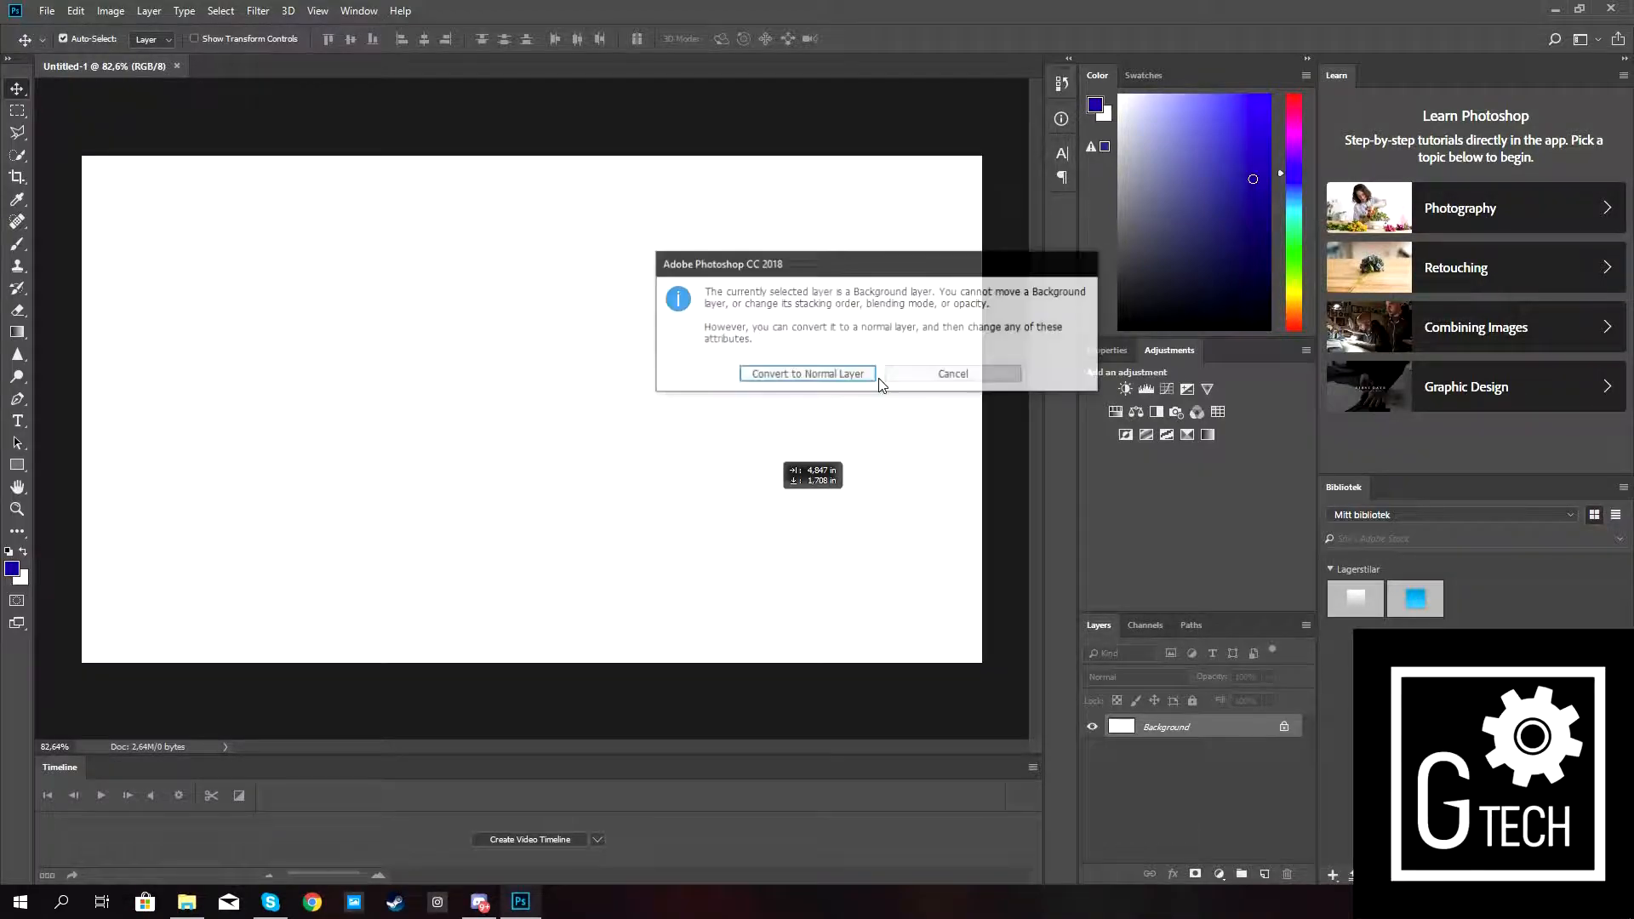
left_click(957, 377)
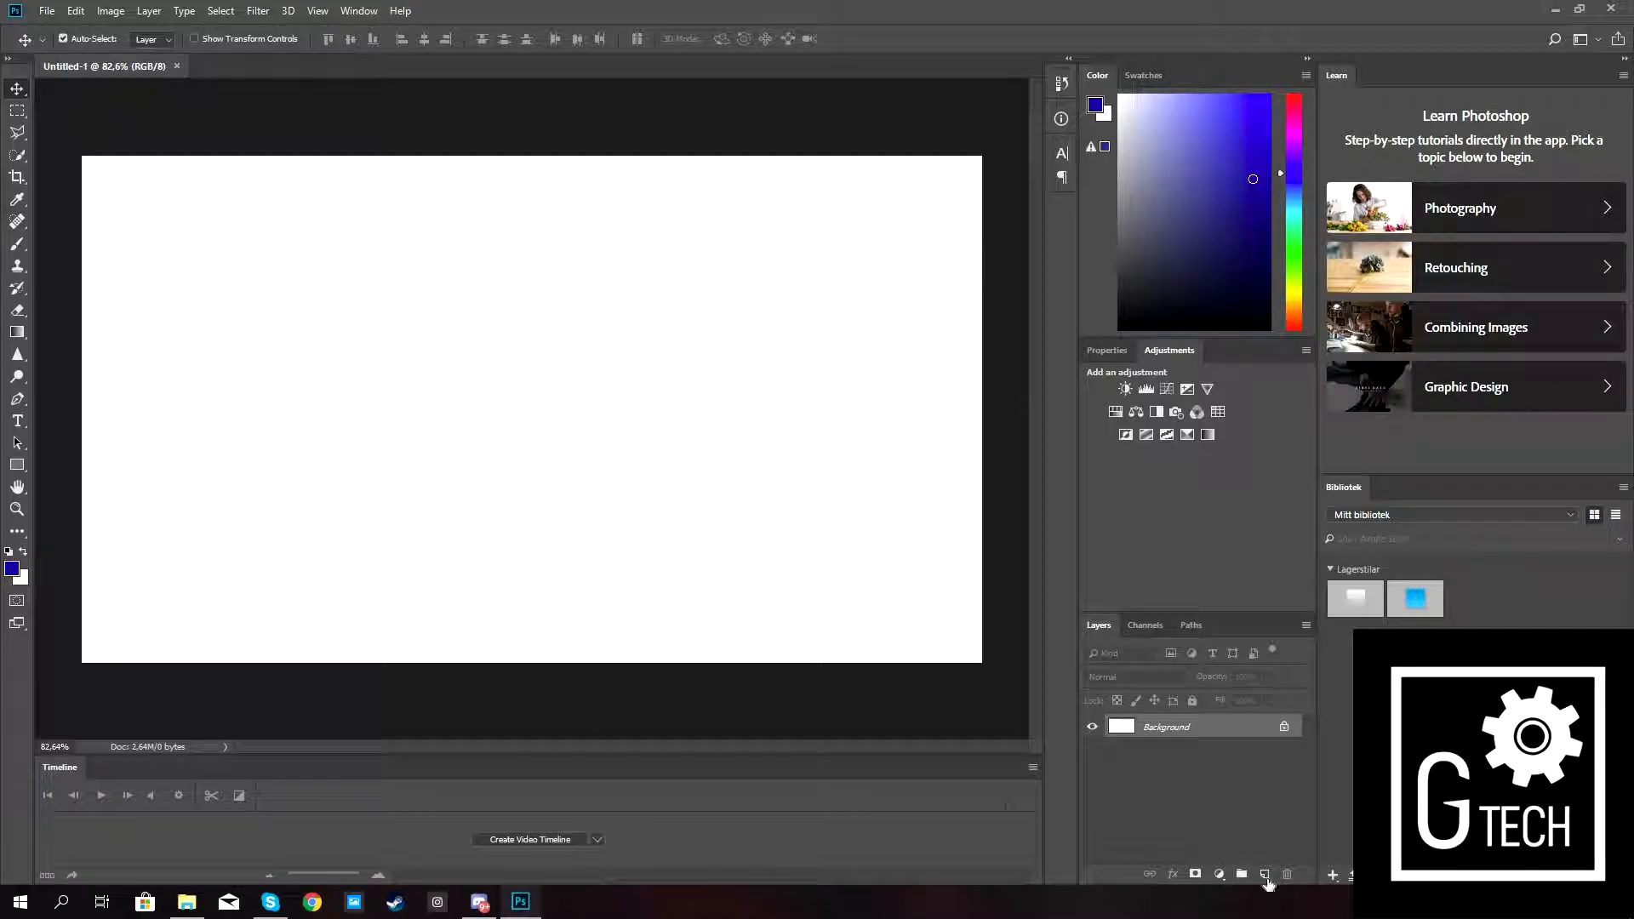
Add a new empty layer and delete the locked Background layer.
left_click(1263, 873)
left_click(1229, 752)
key("Delete")
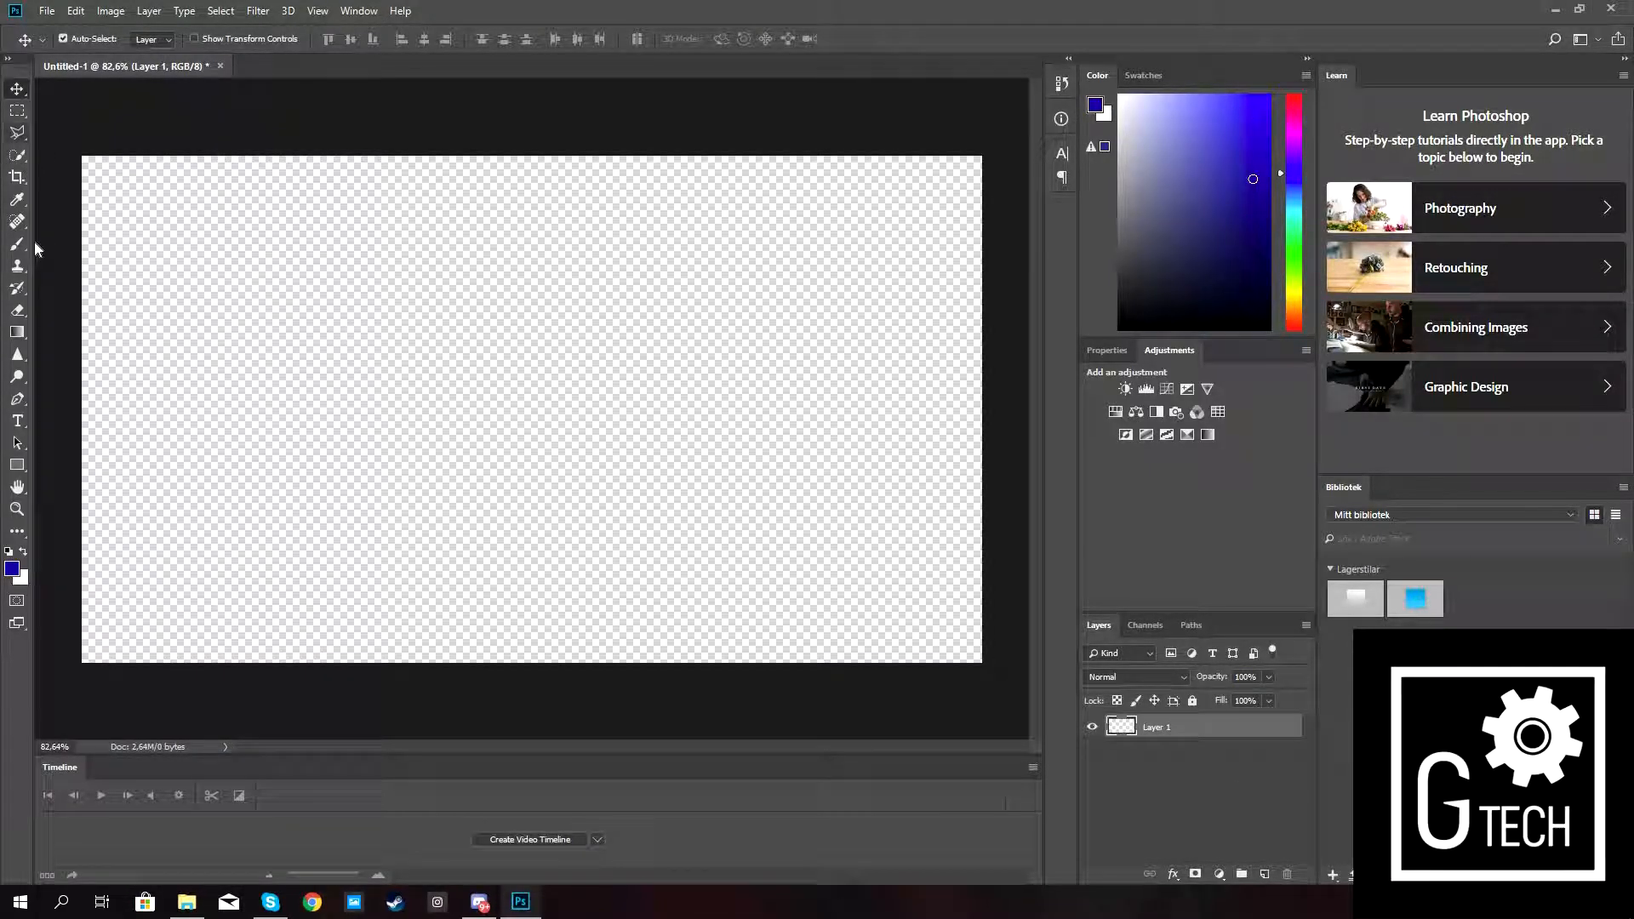
Paint the whole empty layer white using a 480 px brush at 100% hardness.
left_click(17, 244)
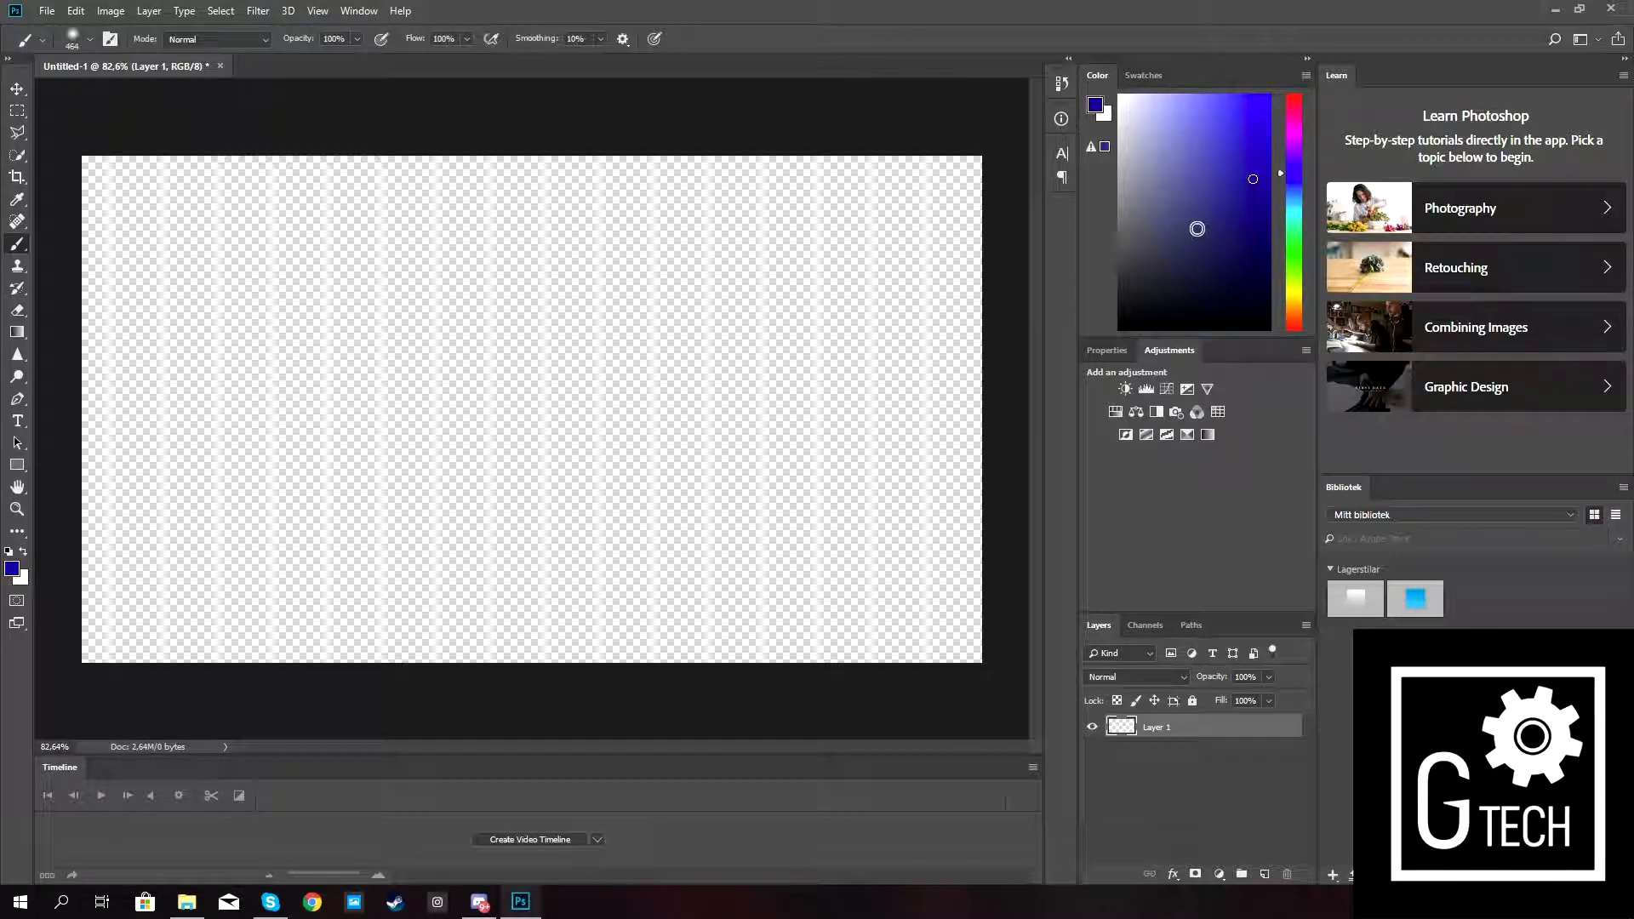
left_click_drag(1062, 58, 1055, 32)
left_click(89, 39)
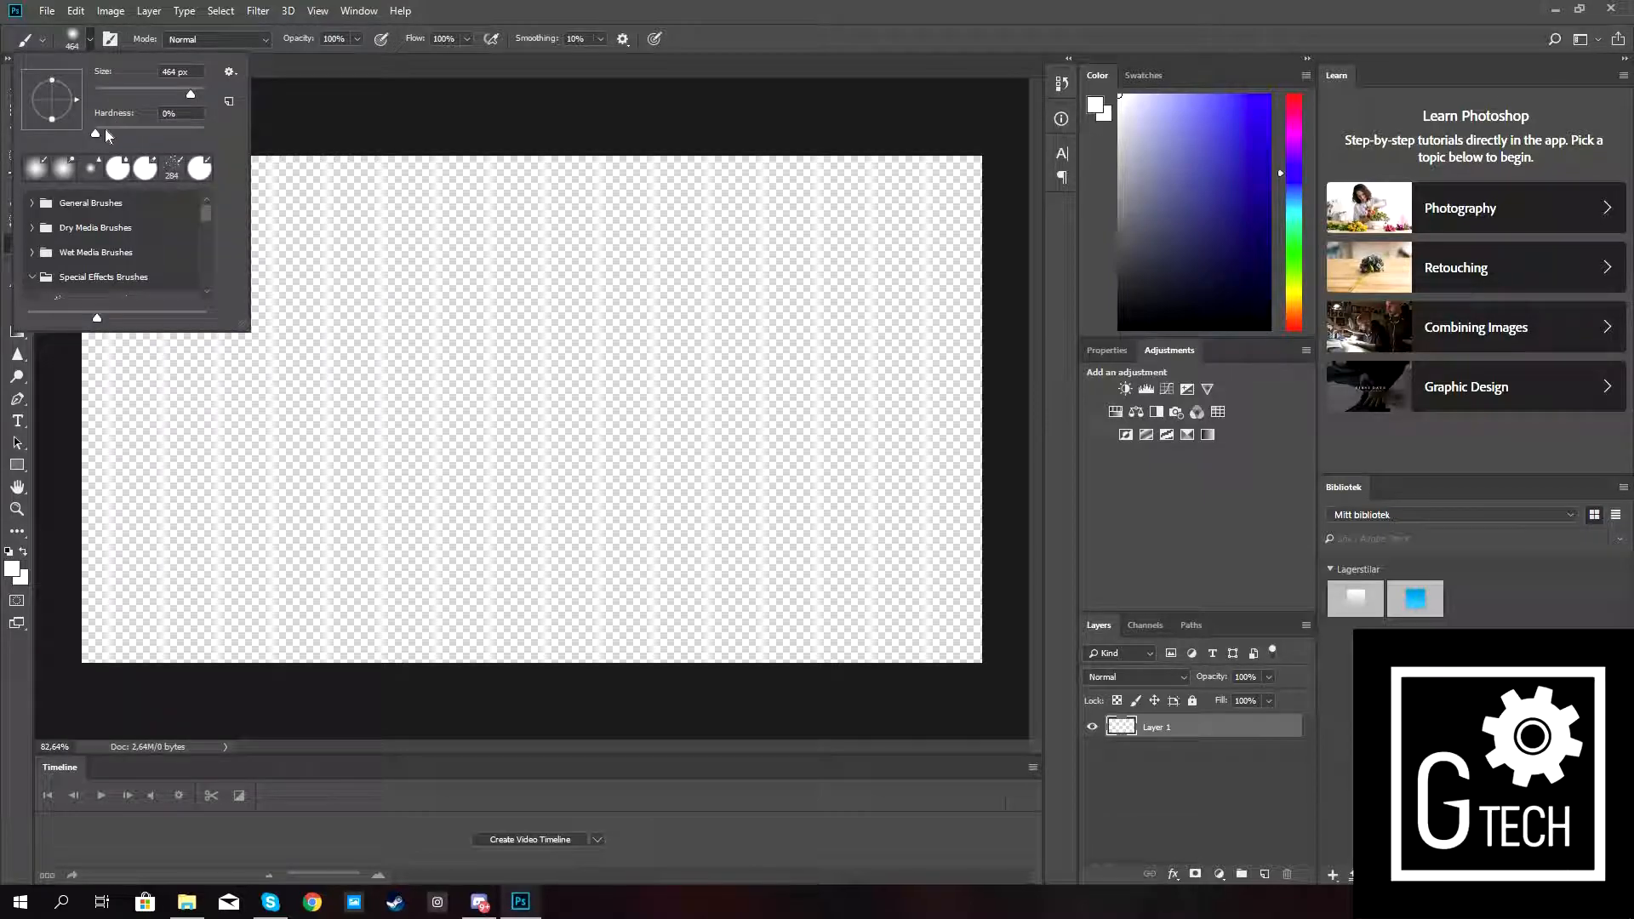
left_click_drag(189, 89, 192, 90)
left_click_drag(97, 133, 203, 133)
mouse_move(281, 223)
left_mouse_down()
mouse_move(957, 234)
mouse_move(338, 320)
mouse_move(55, 415)
mouse_move(494, 587)
mouse_move(936, 544)
left_mouse_up()
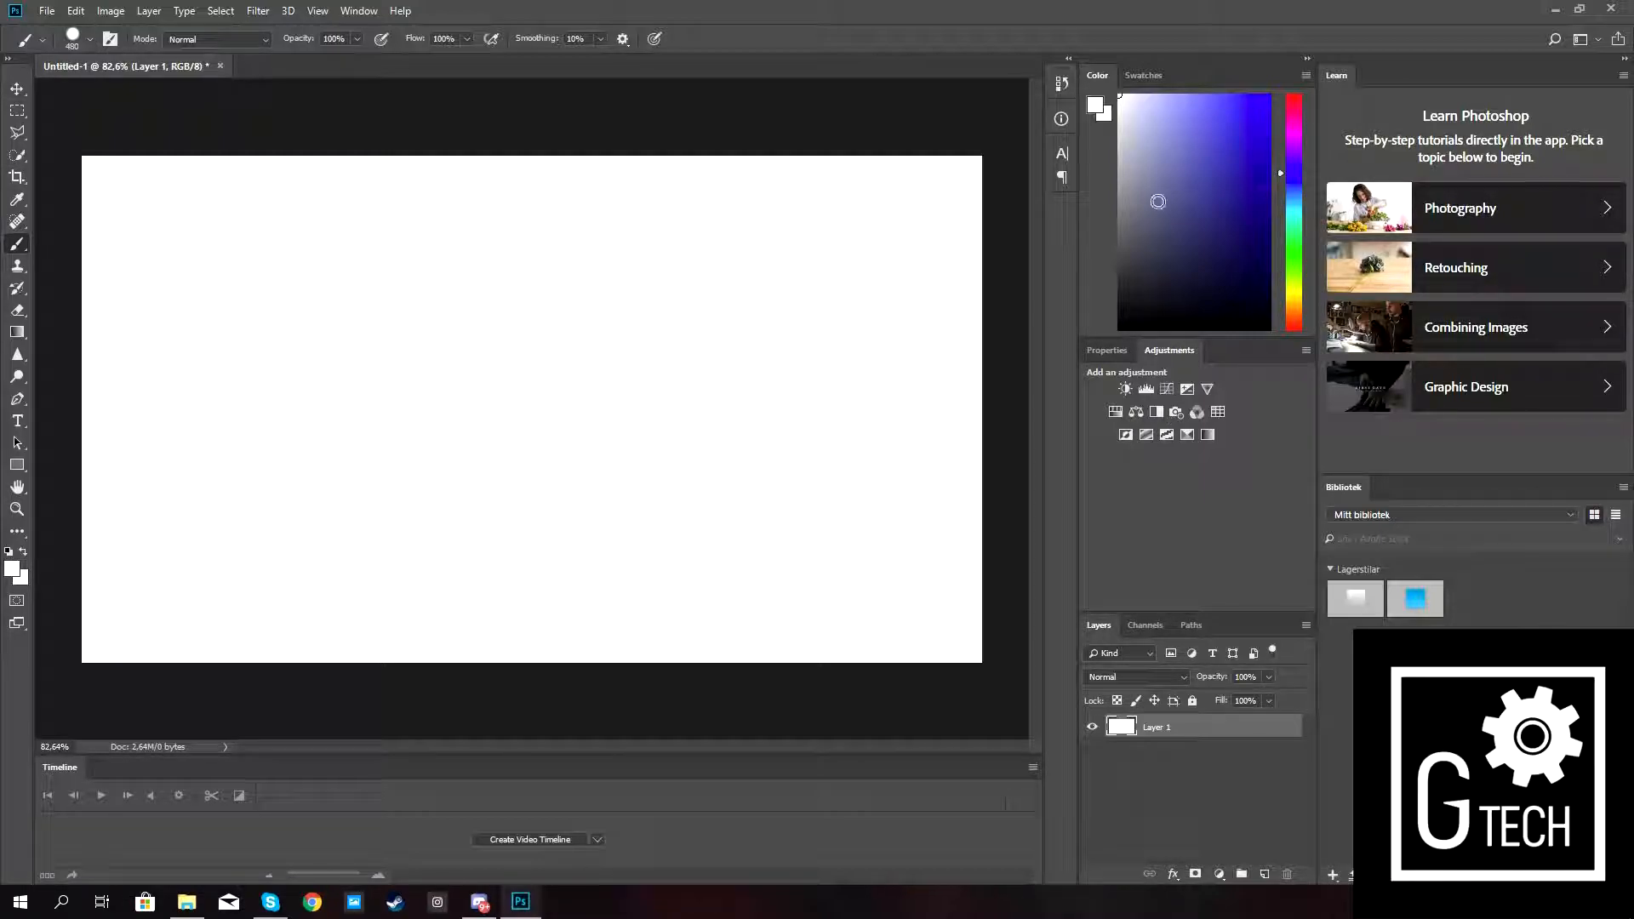
Set the foreground color to near-black 131314 and return to the Brush tool.
left_click_drag(1144, 264, 1137, 316)
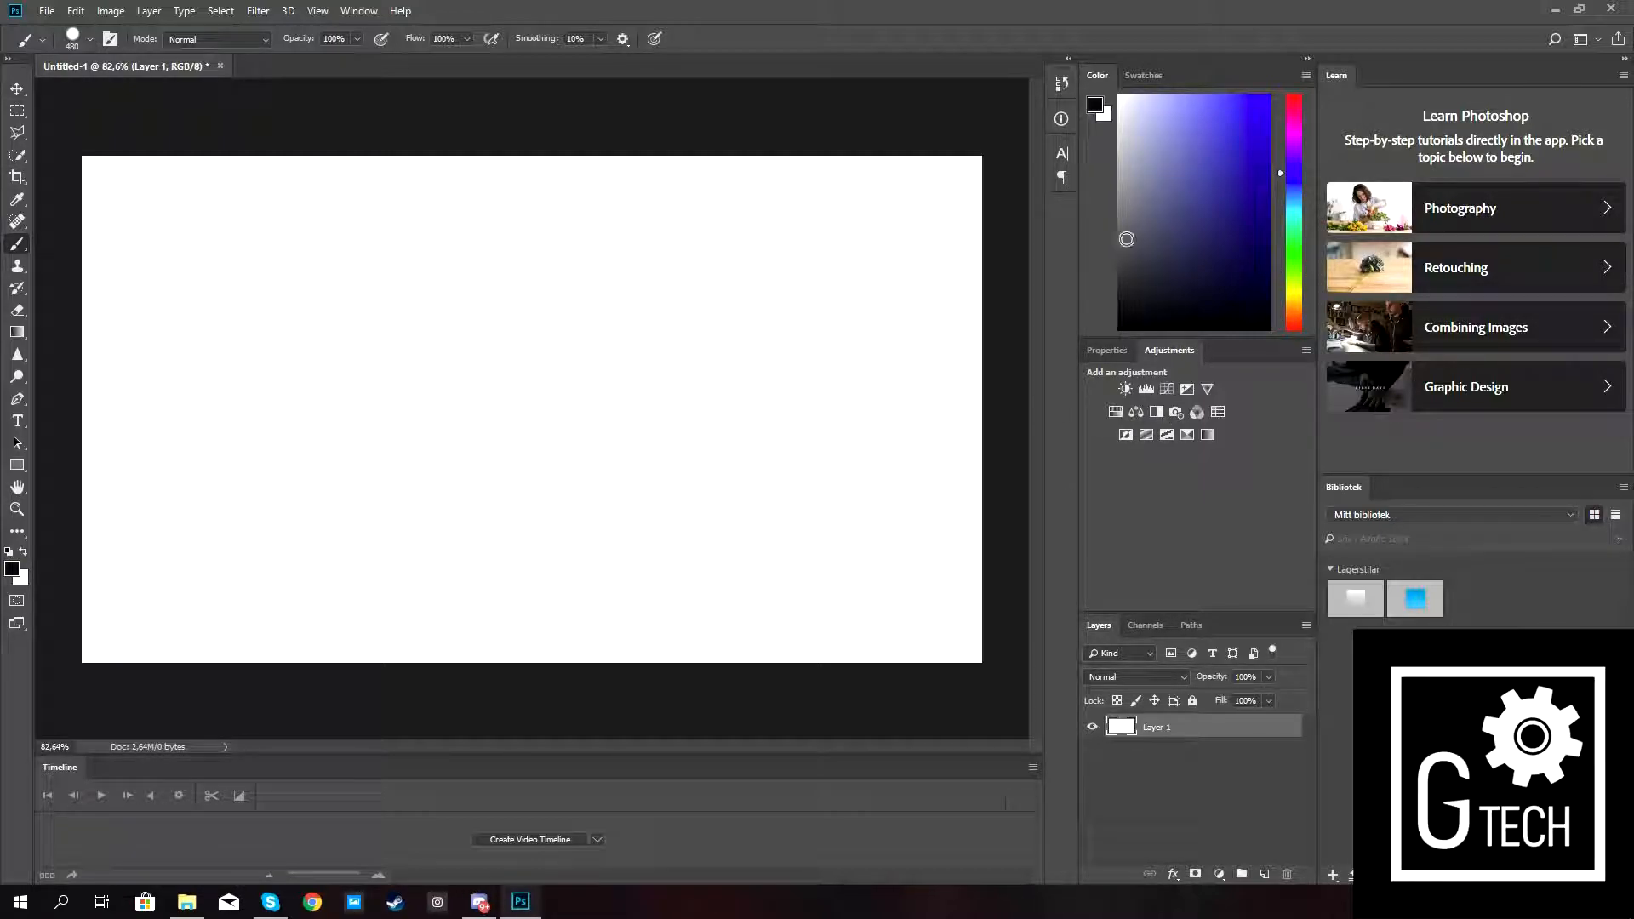
left_click(1095, 105)
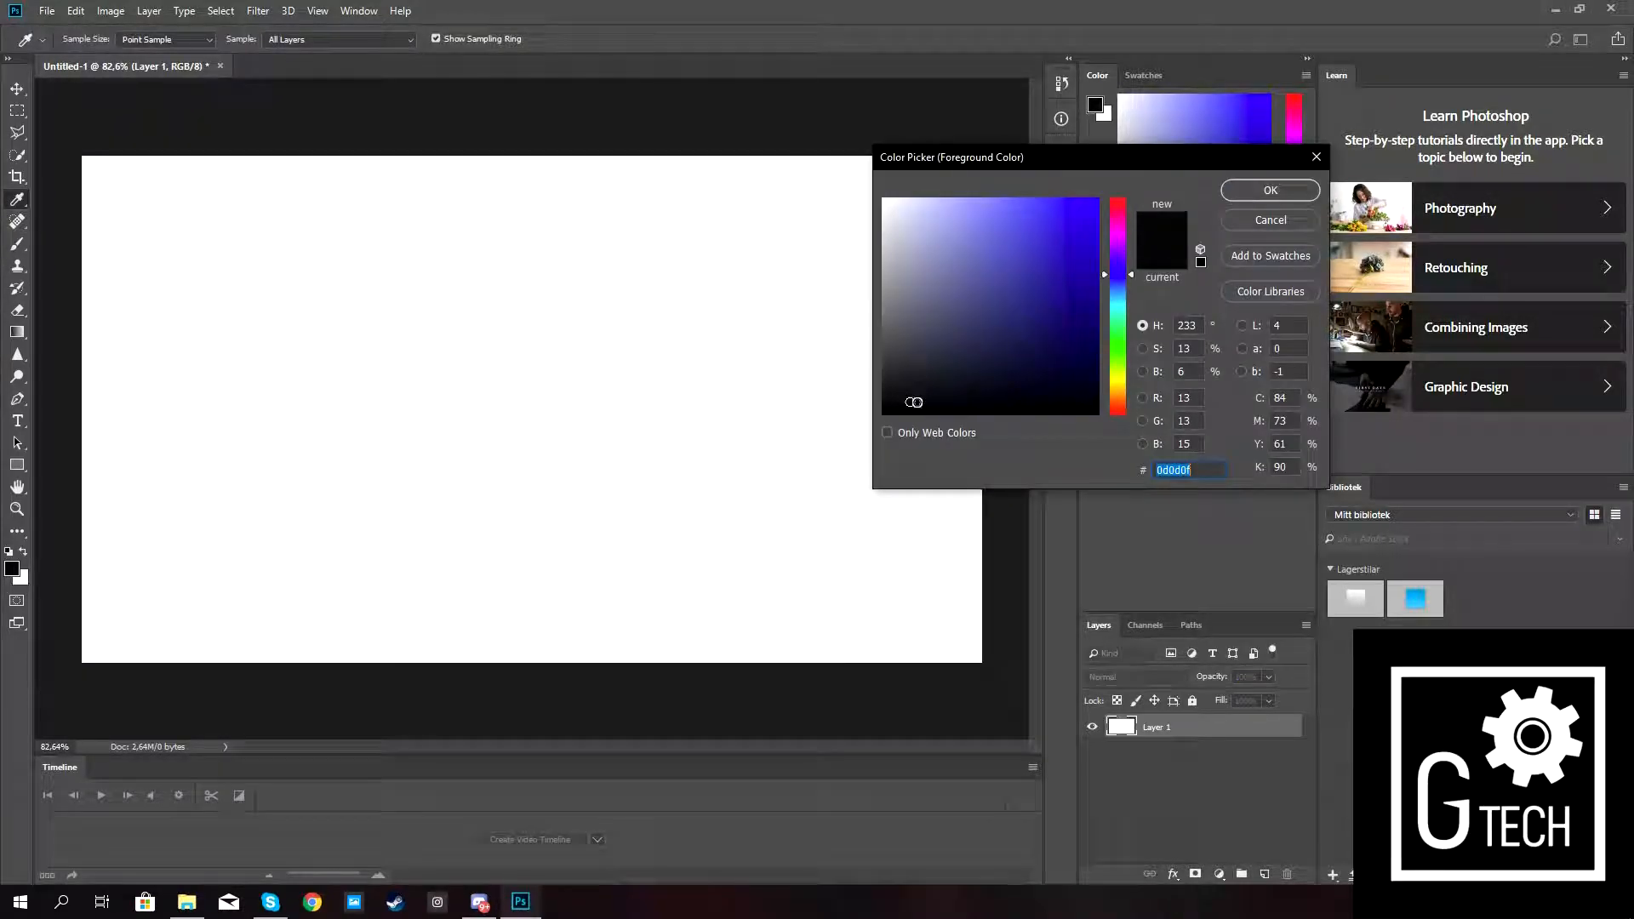
mouse_move(906, 399)
left_mouse_down()
mouse_move(897, 386)
mouse_move(890, 399)
left_mouse_up()
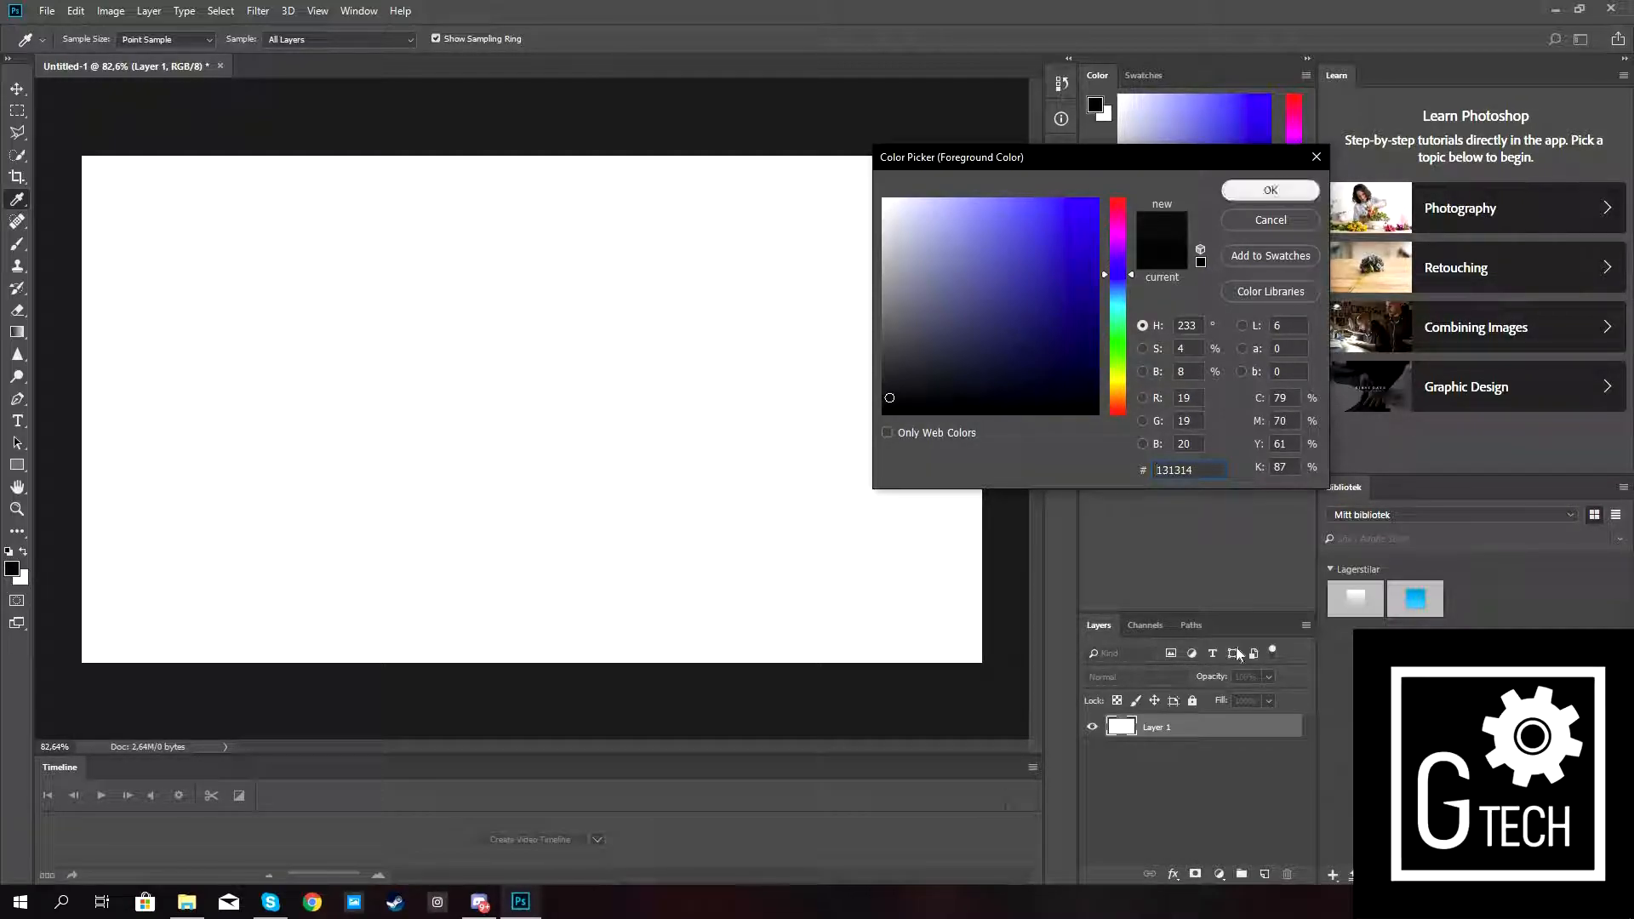
left_click(1270, 189)
key("b")
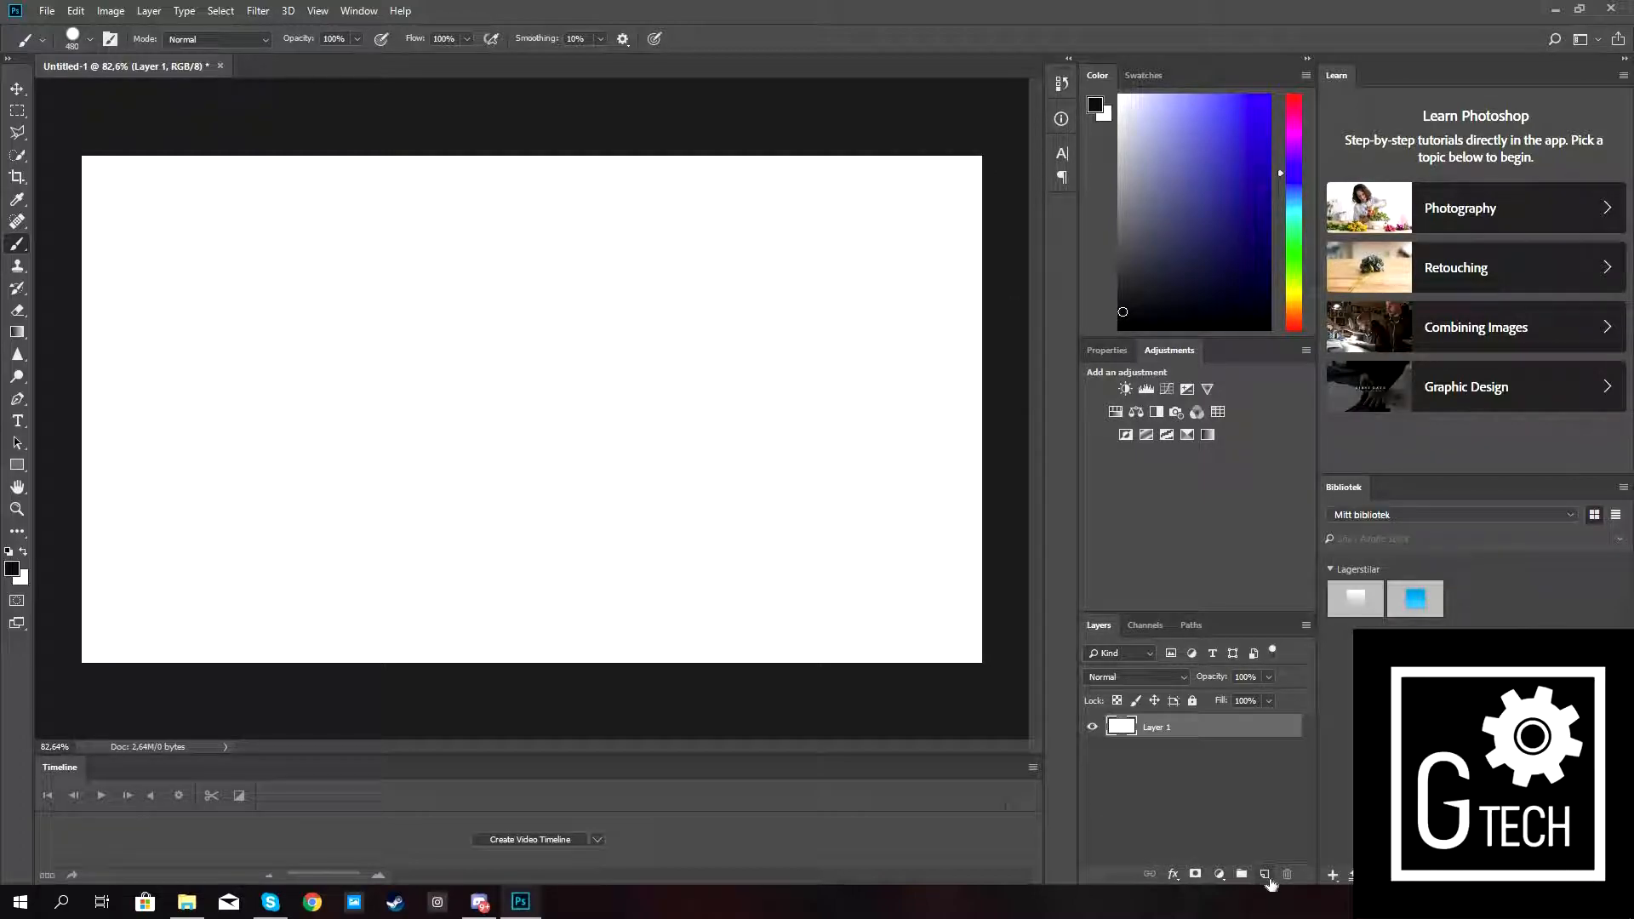
Add a second layer above the white one and set the brush to 1000 px with 0% hardness.
left_click(1265, 875)
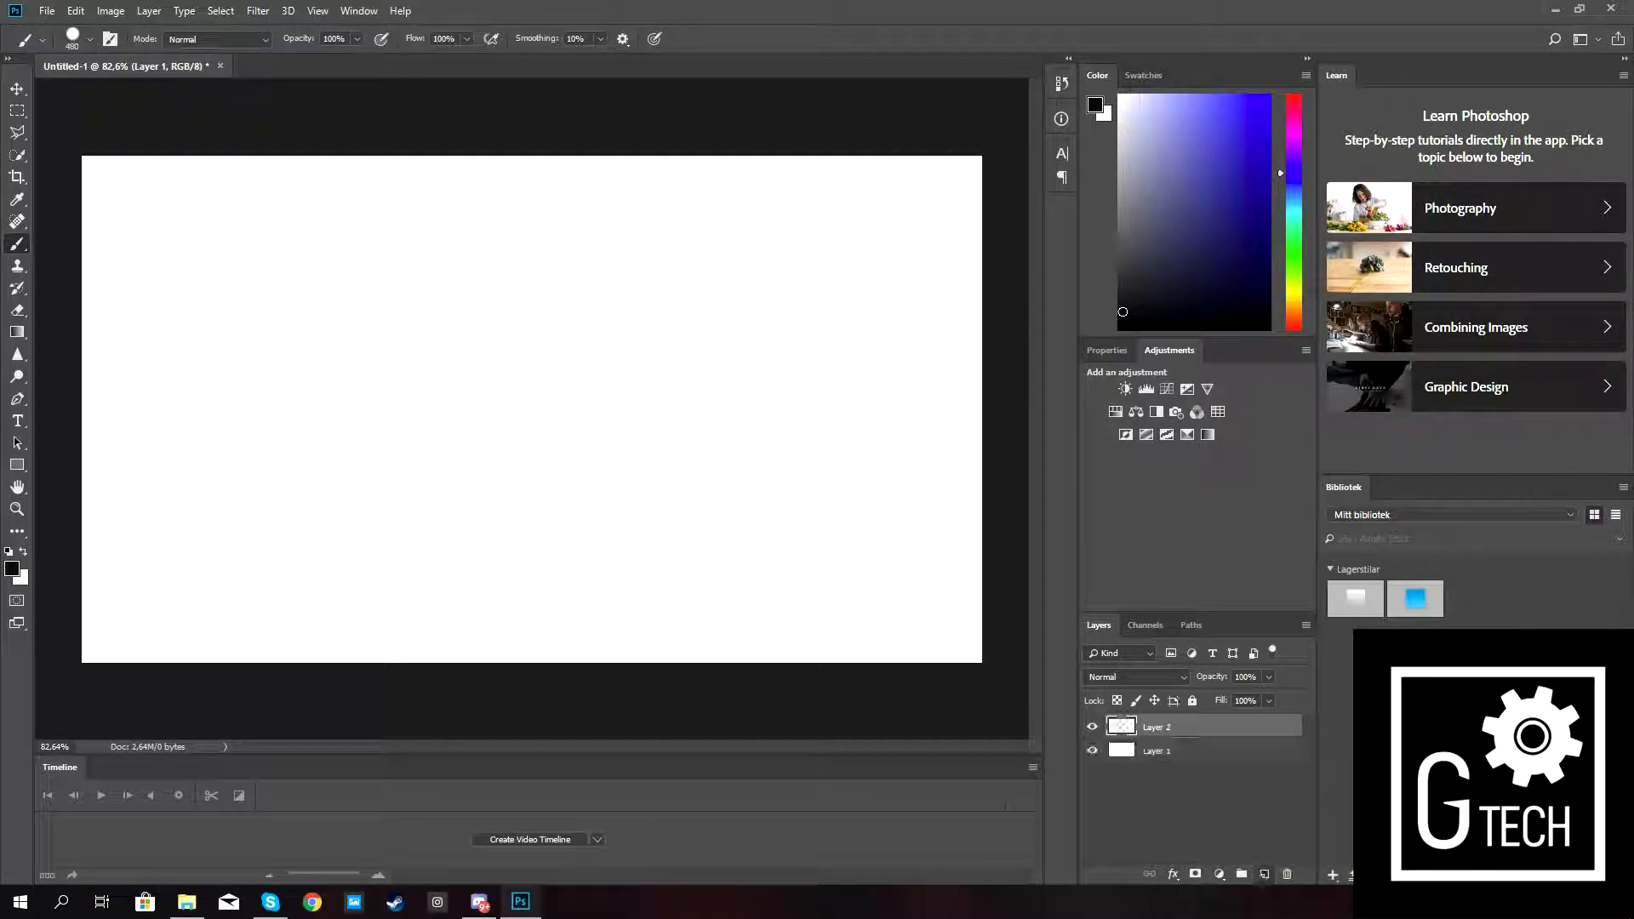
left_click(90, 38)
left_click(168, 72)
type("1000")
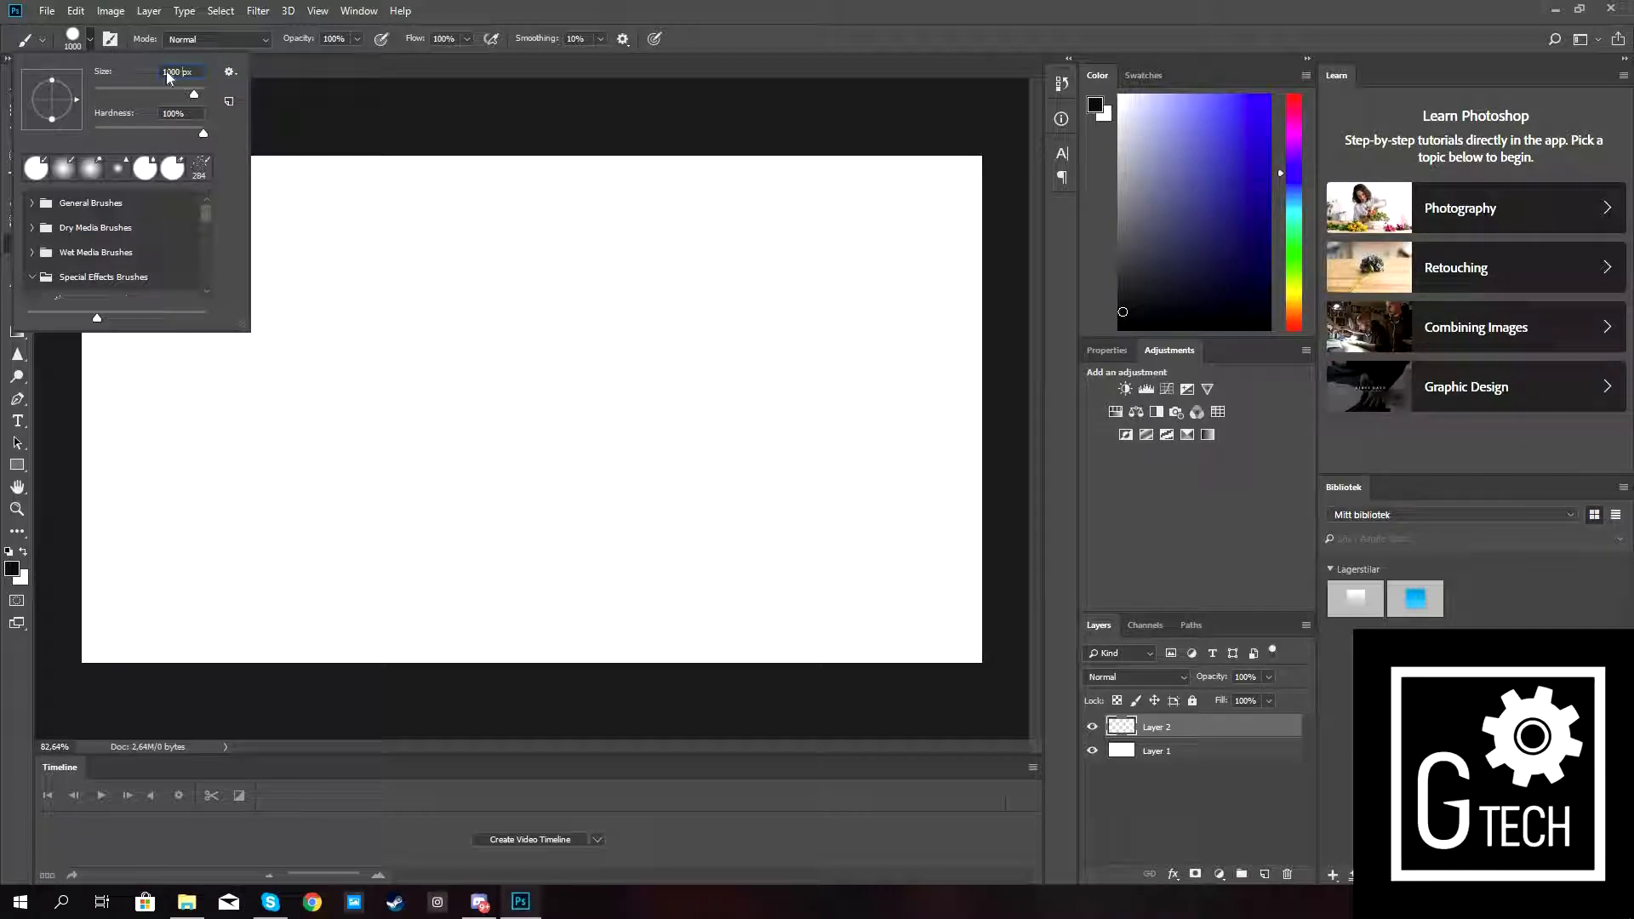
key("Return")
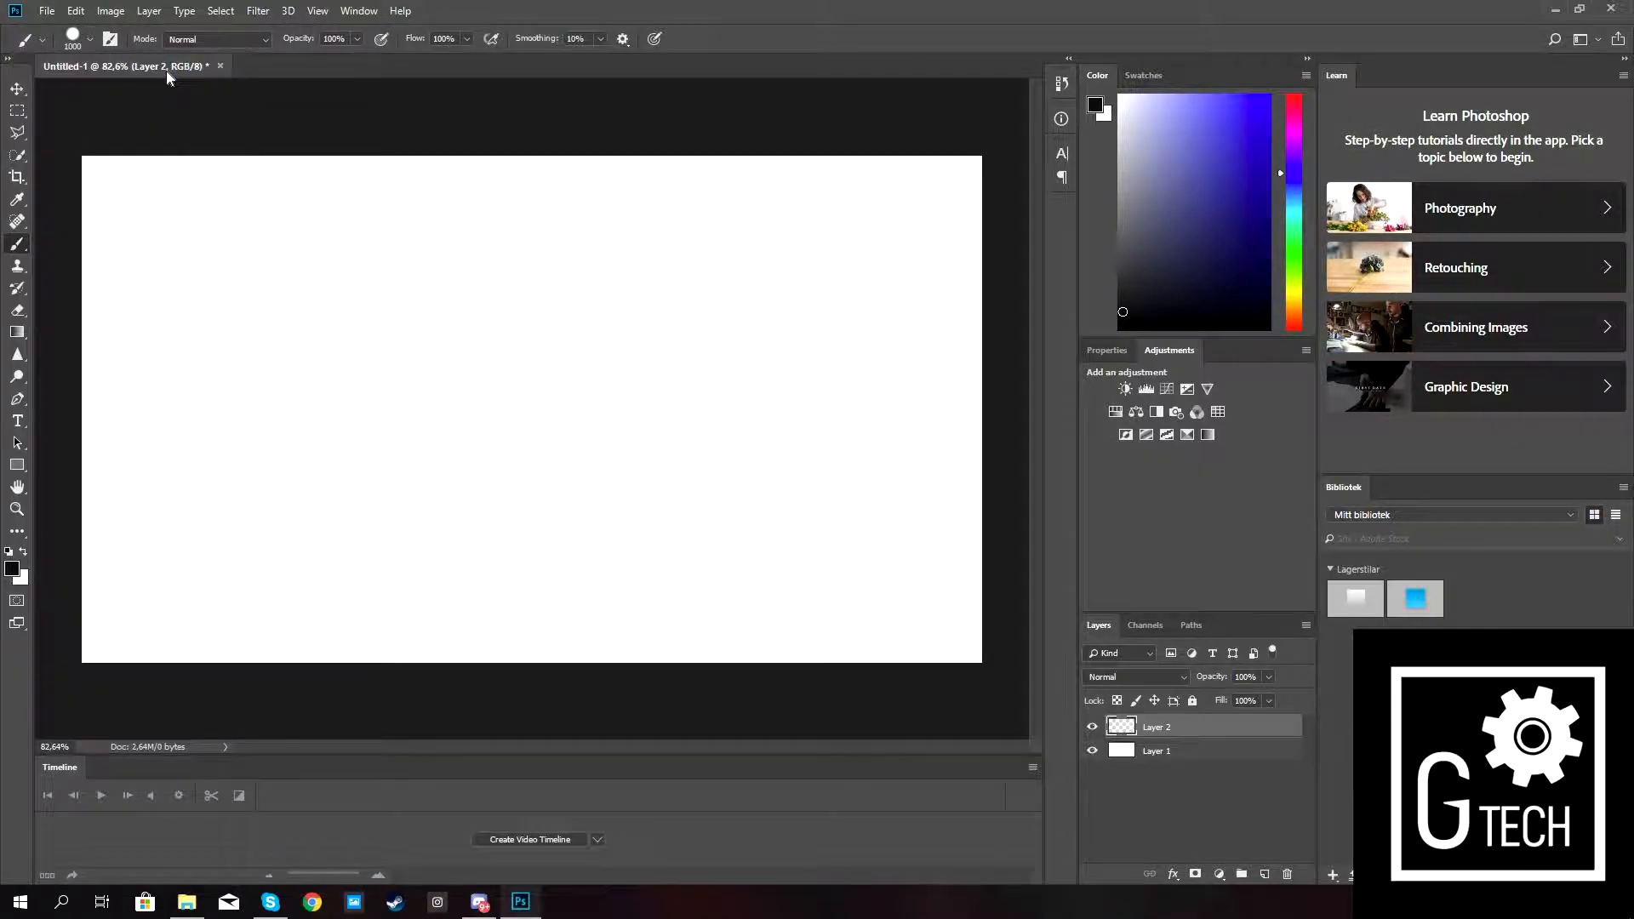
left_click(92, 40)
left_click(96, 132)
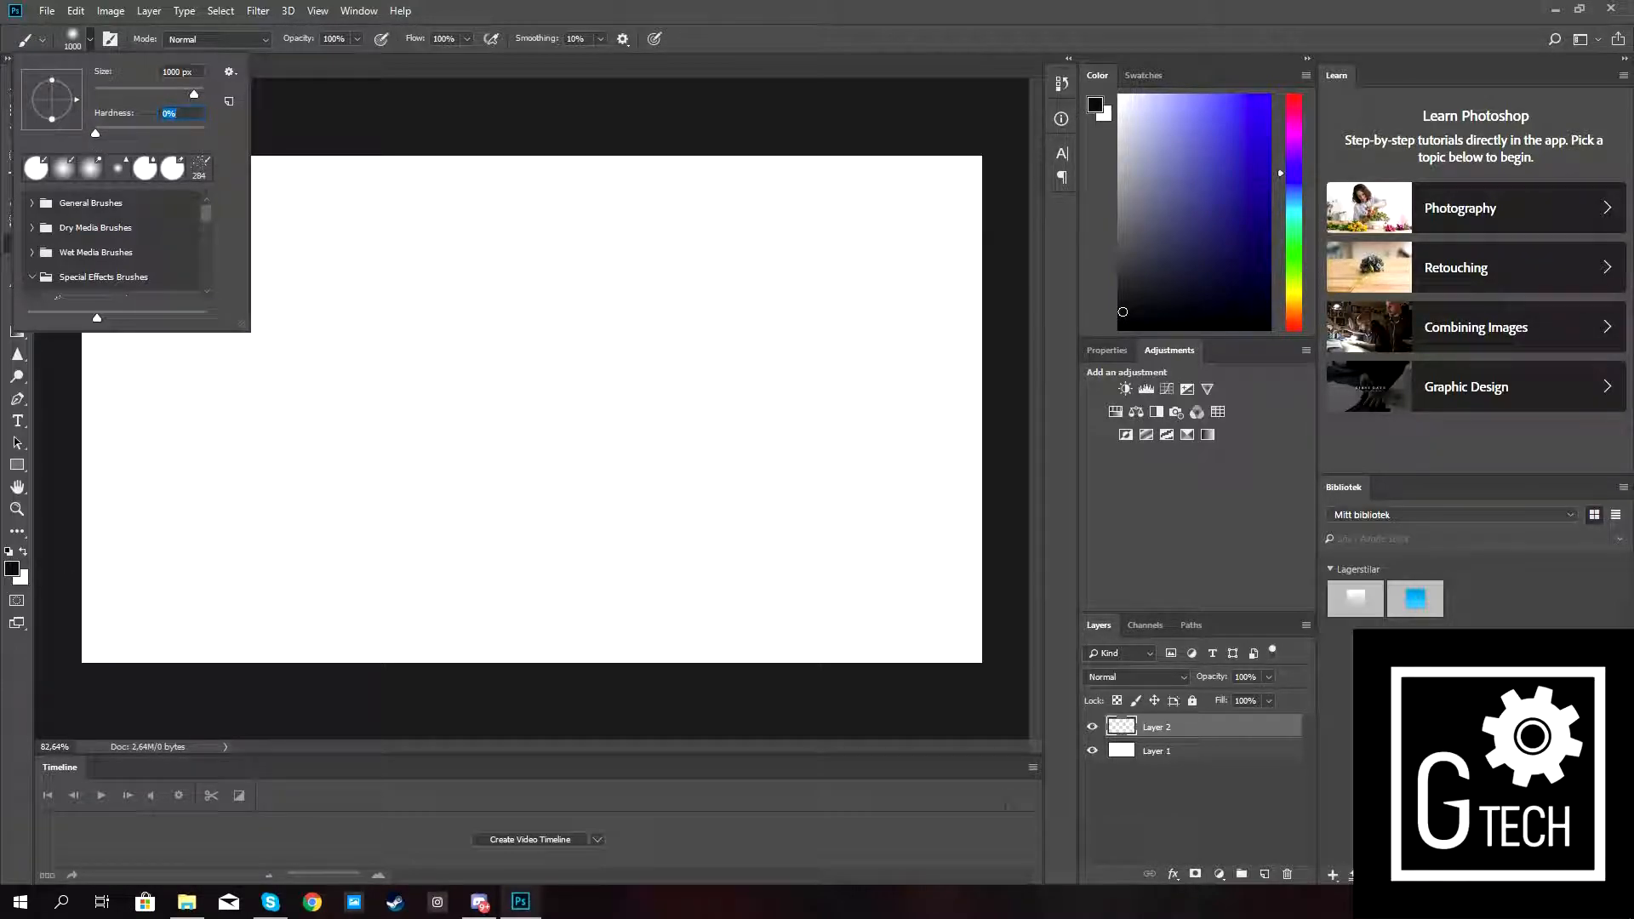
left_click(502, 123)
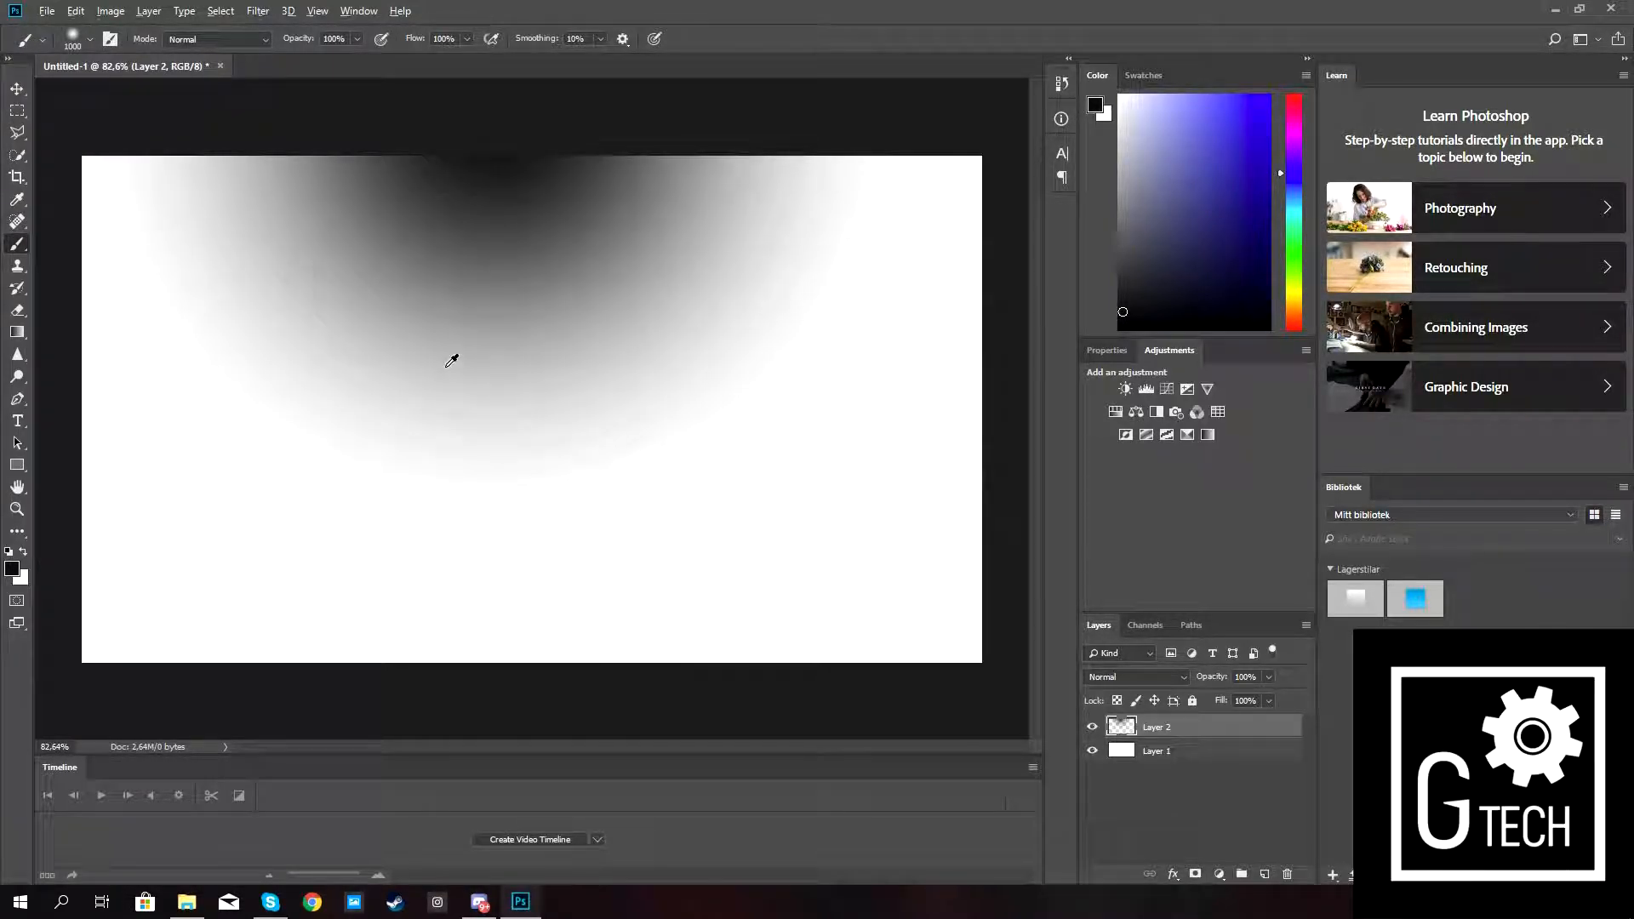
scroll(446, 367, "down", 6)
key("ctrl+z")
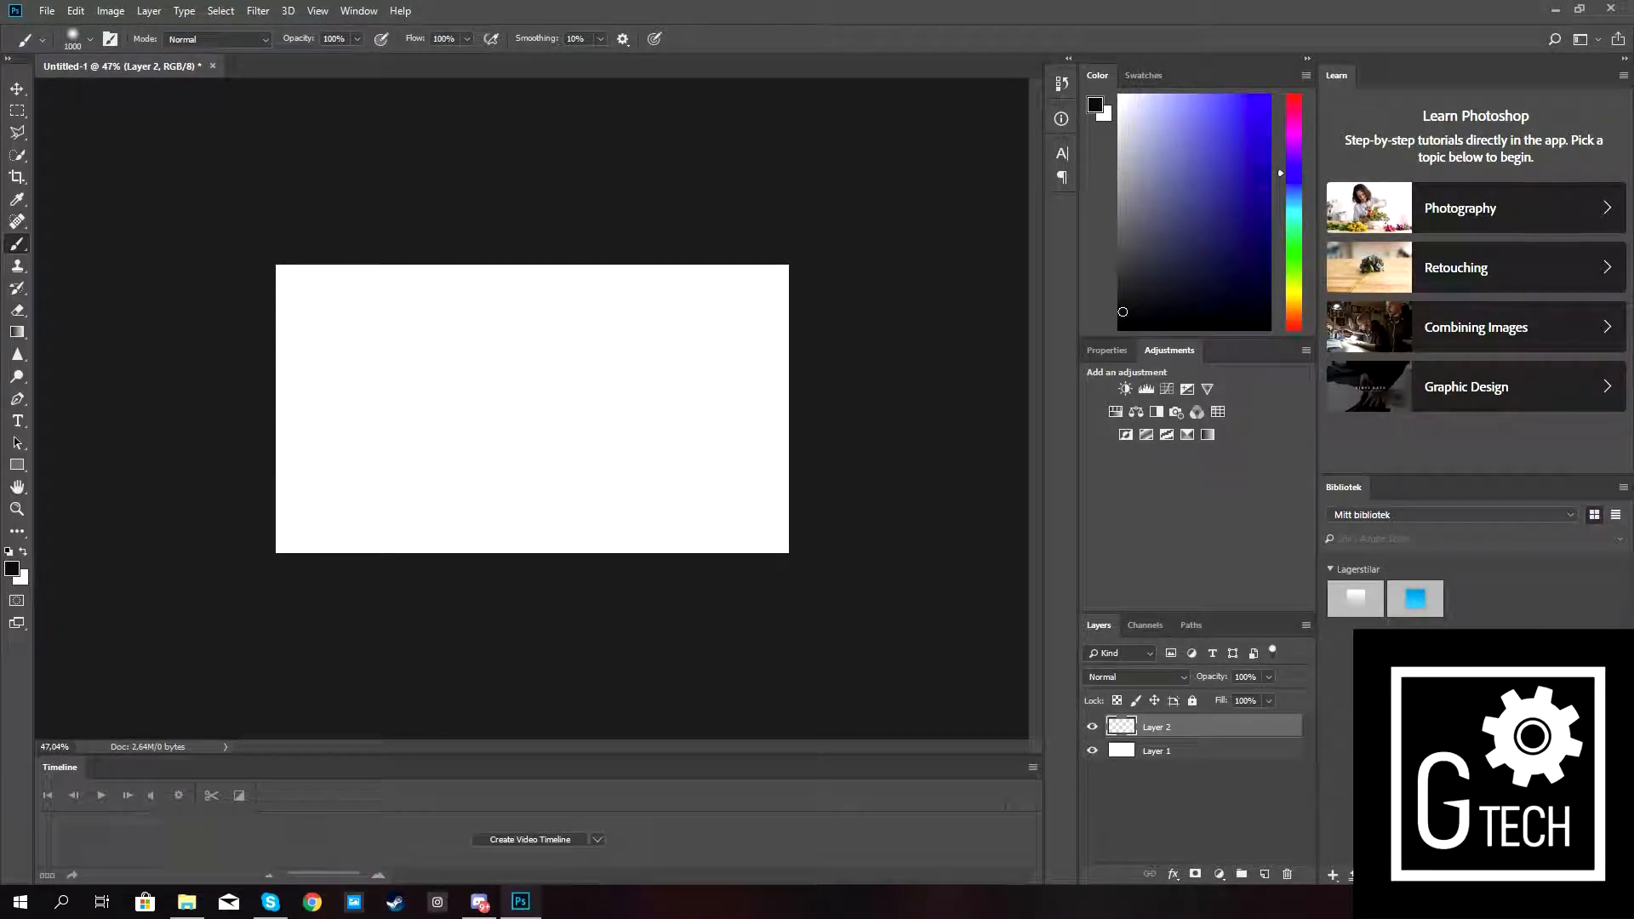
Paint soft near-black vertical strokes along the right and left edges of the canvas on Layer 2.
scroll(532, 408, "down", 4)
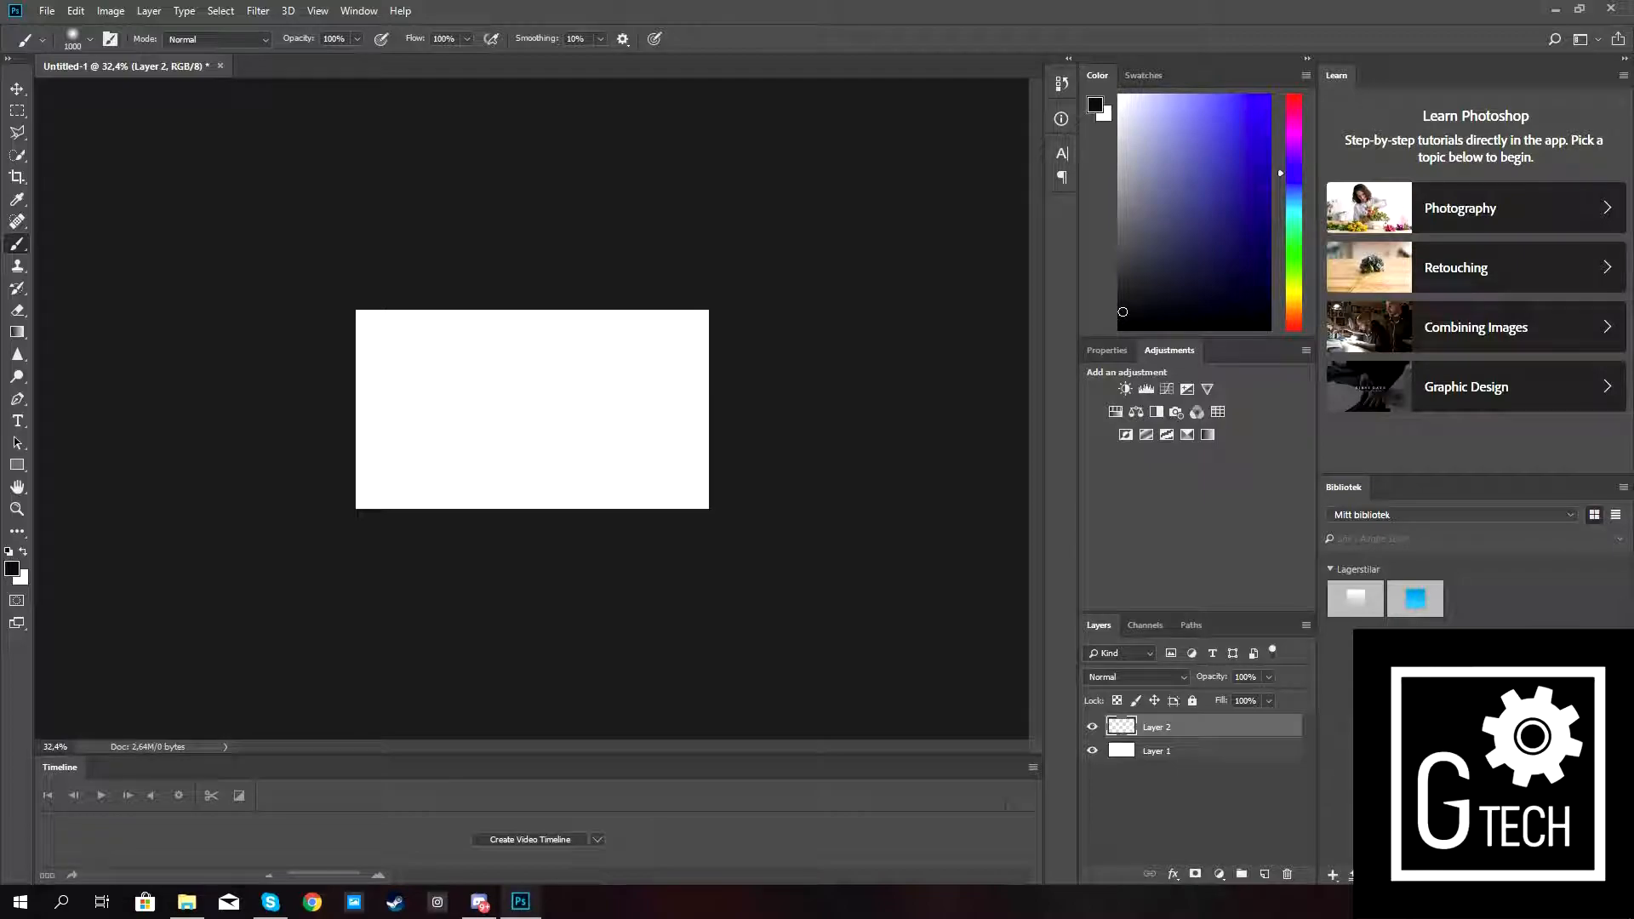
mouse_move(747, 254)
left_mouse_down()
mouse_move(748, 455)
mouse_move(729, 530)
mouse_move(731, 266)
mouse_move(723, 417)
left_mouse_up()
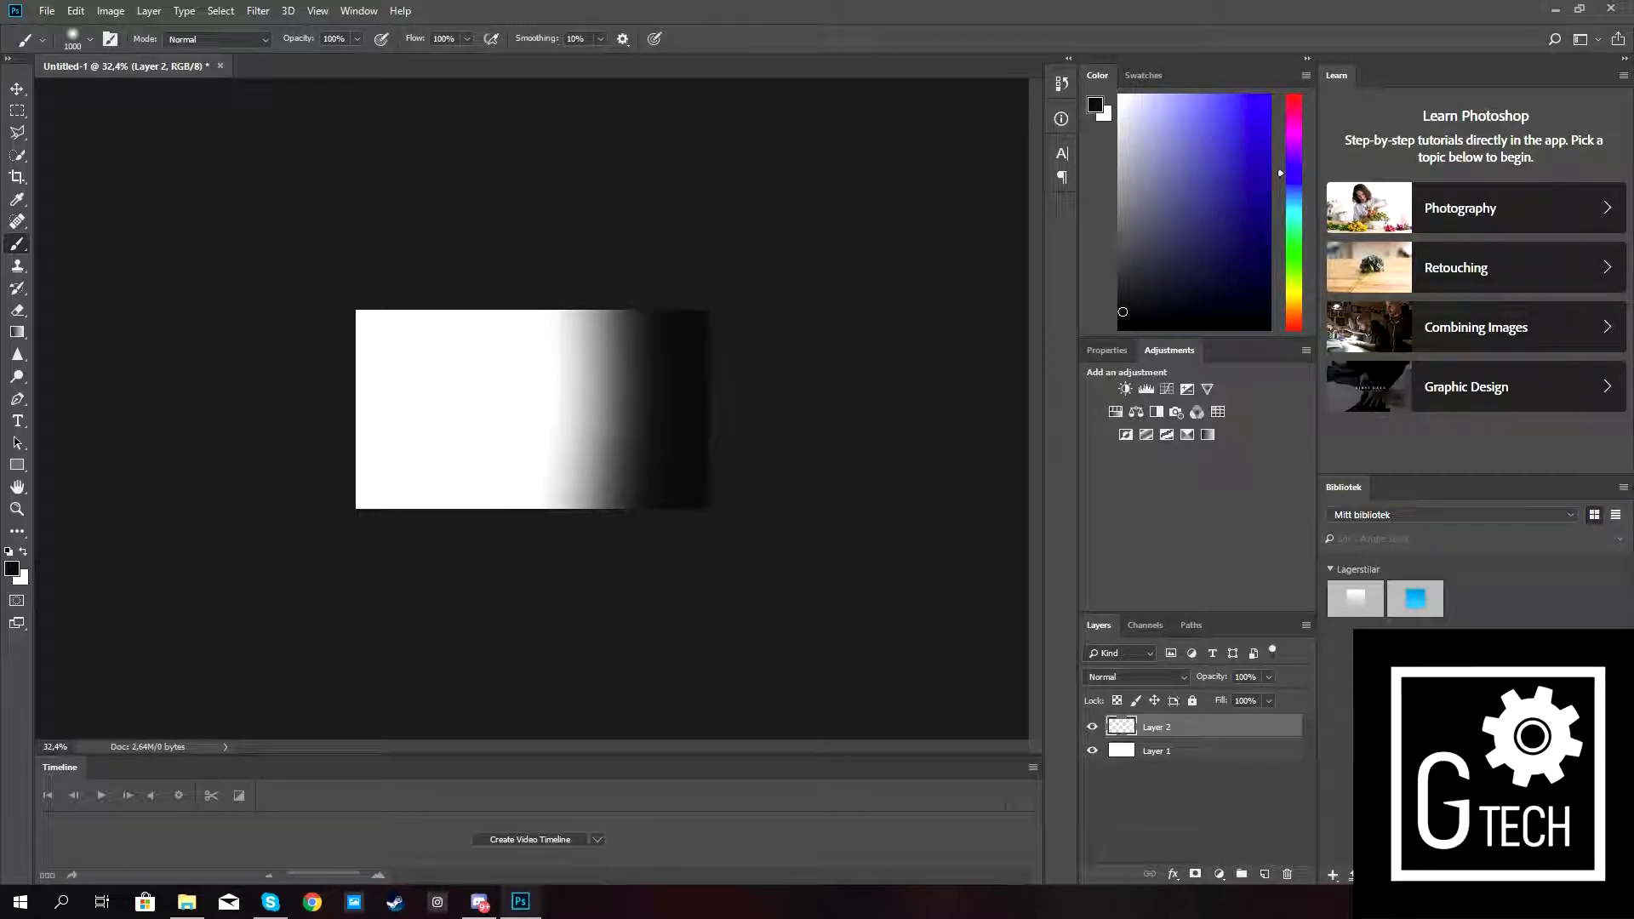
mouse_move(330, 261)
left_mouse_down()
mouse_move(321, 540)
mouse_move(350, 277)
mouse_move(353, 528)
left_mouse_up()
scroll(524, 455, "up", 3)
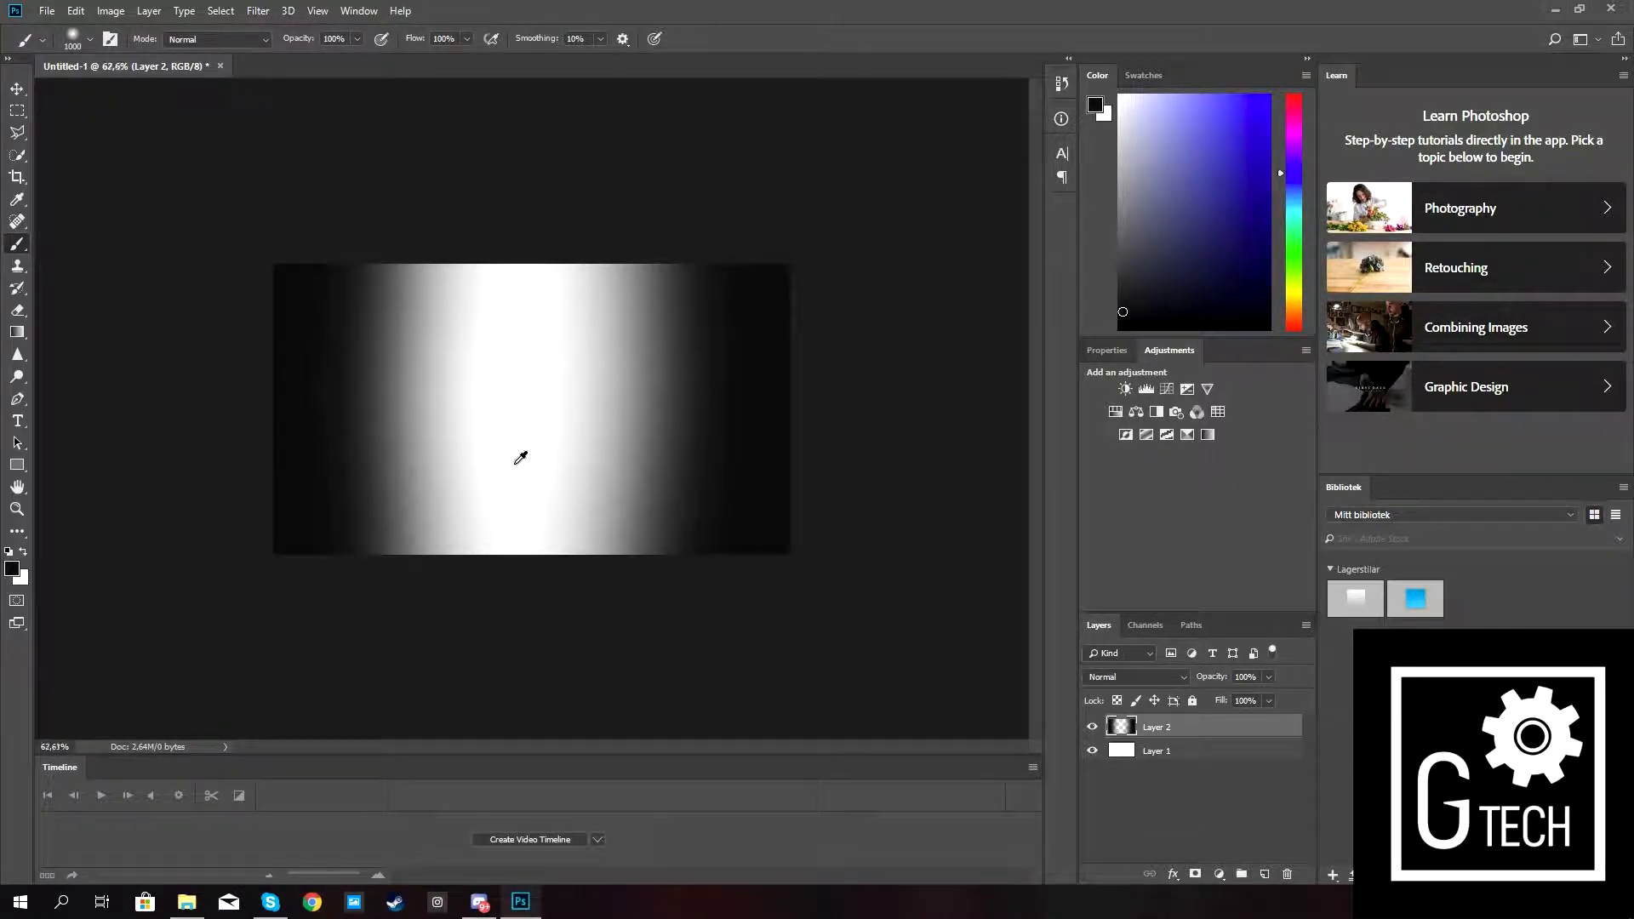
Reduce Layer 2's opacity to 20% and toggle its visibility to compare the shading.
left_click(1268, 700)
left_click(1189, 701)
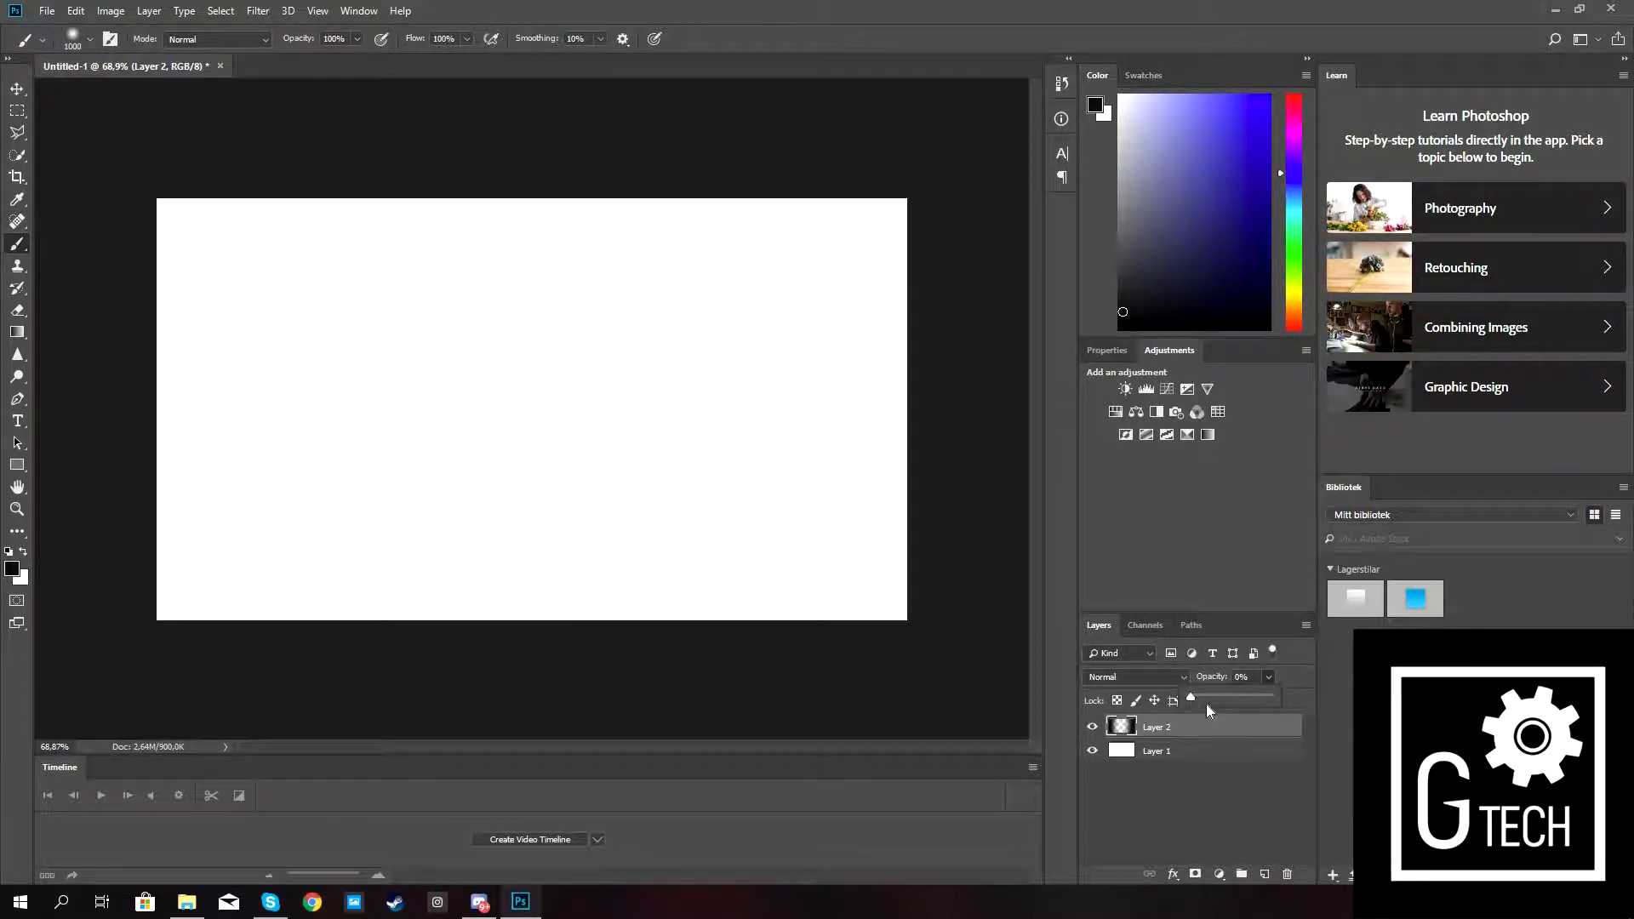
left_click_drag(1205, 696, 1202, 696)
left_click(1201, 696)
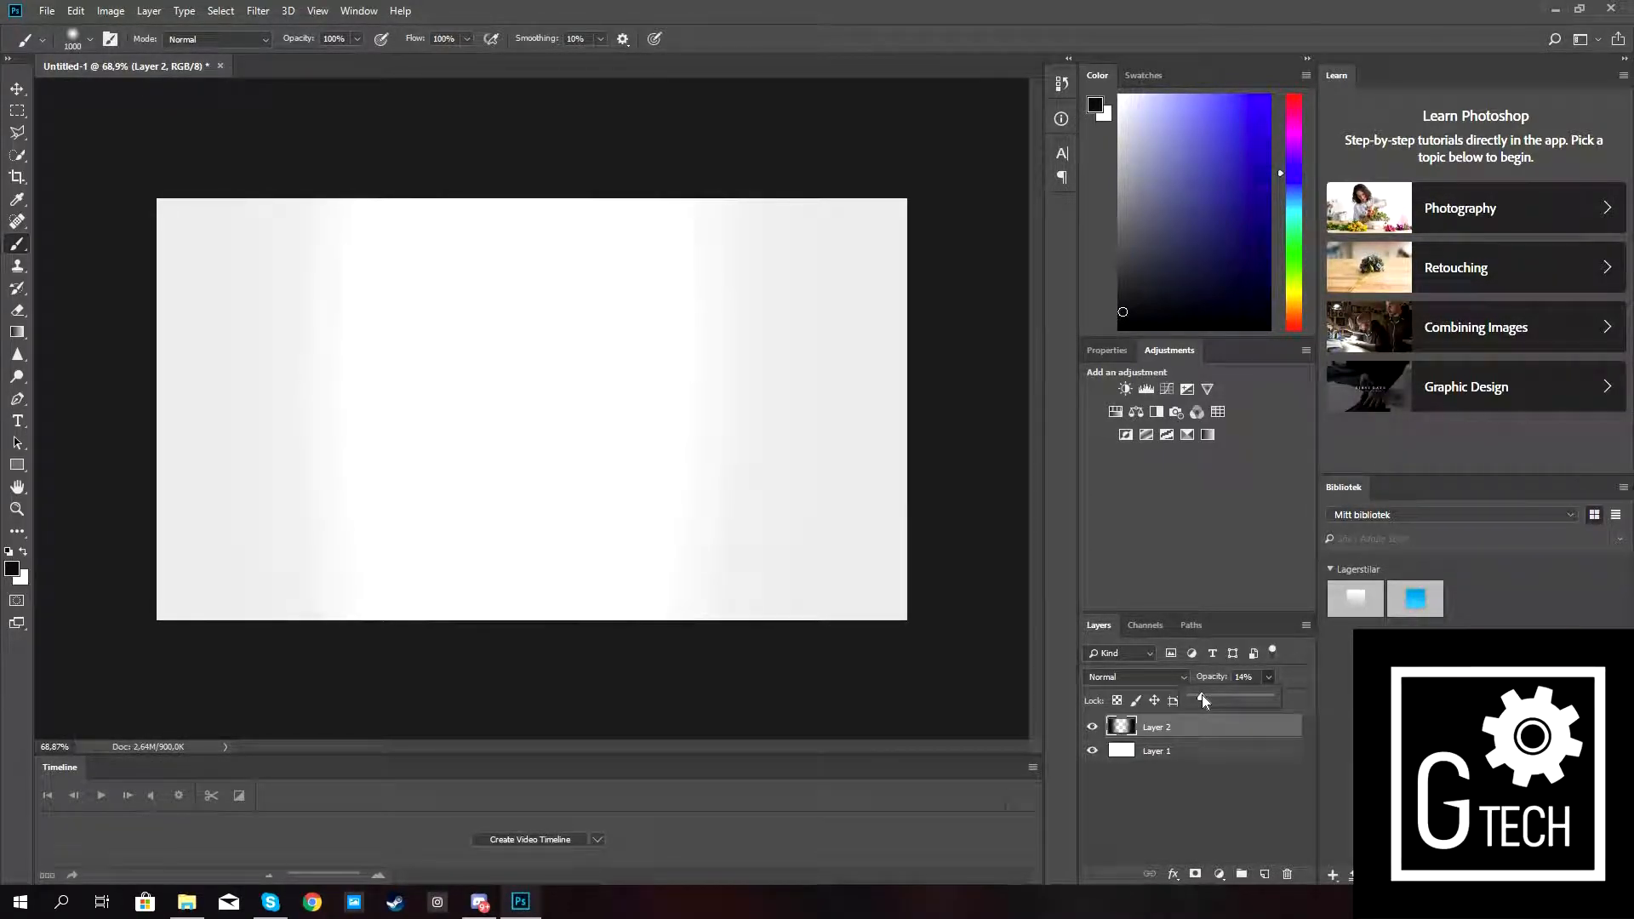
left_click_drag(1202, 700, 1206, 699)
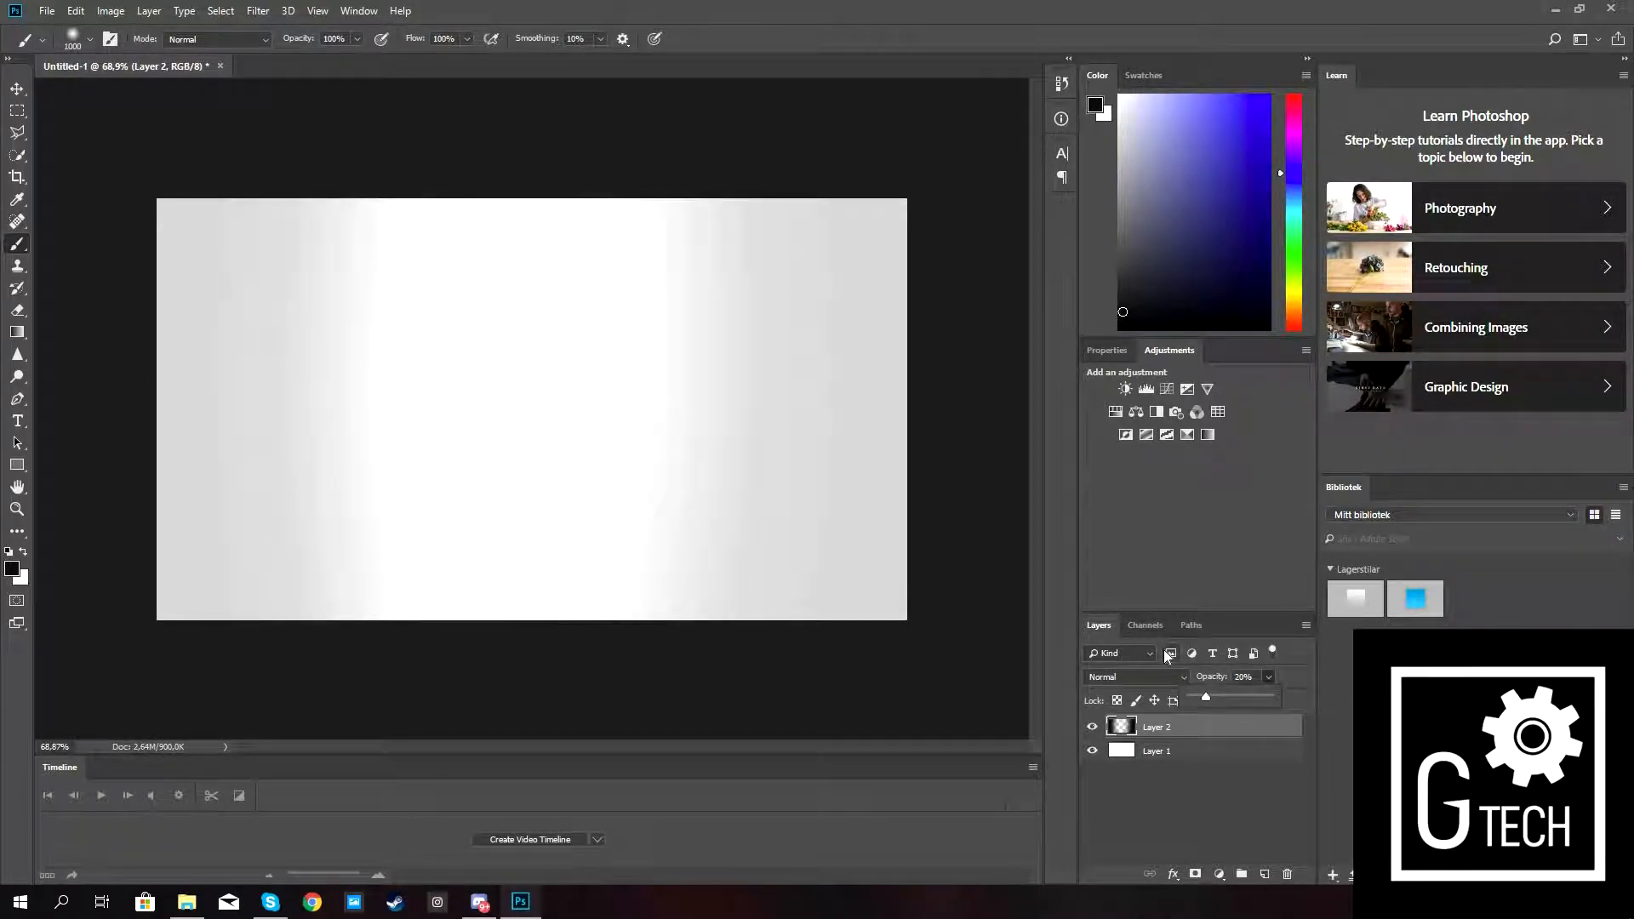
left_click(1092, 727)
left_click(1092, 728)
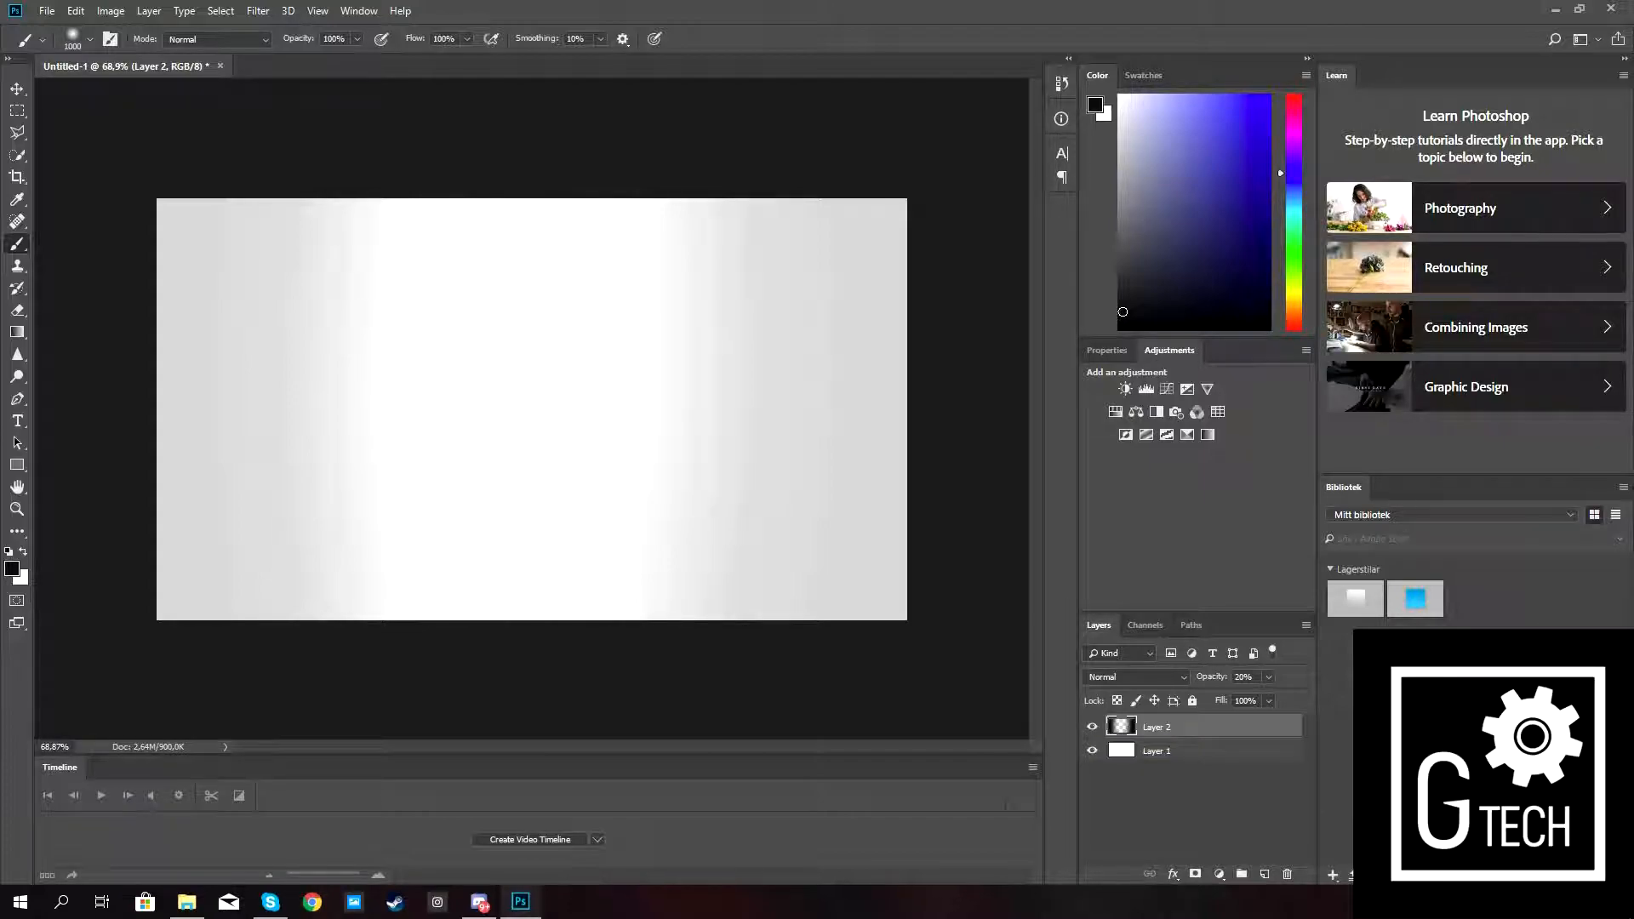
Show the rulers and place a horizontal and a vertical guide crossing at the center of the canvas.
left_click(18, 89)
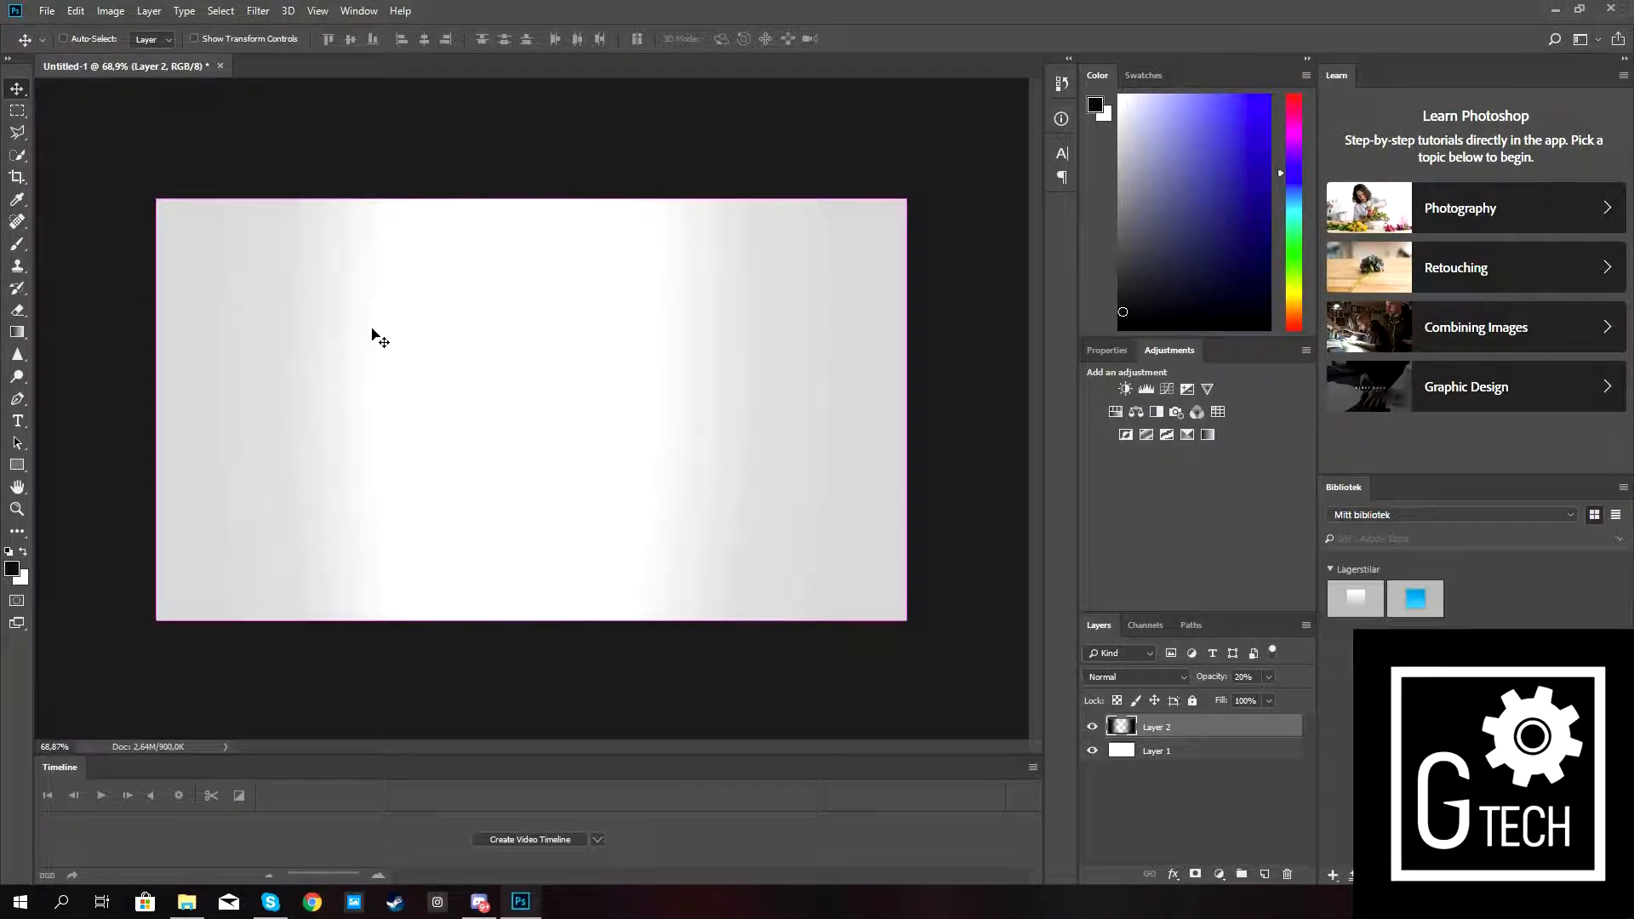
key("ctrl+r")
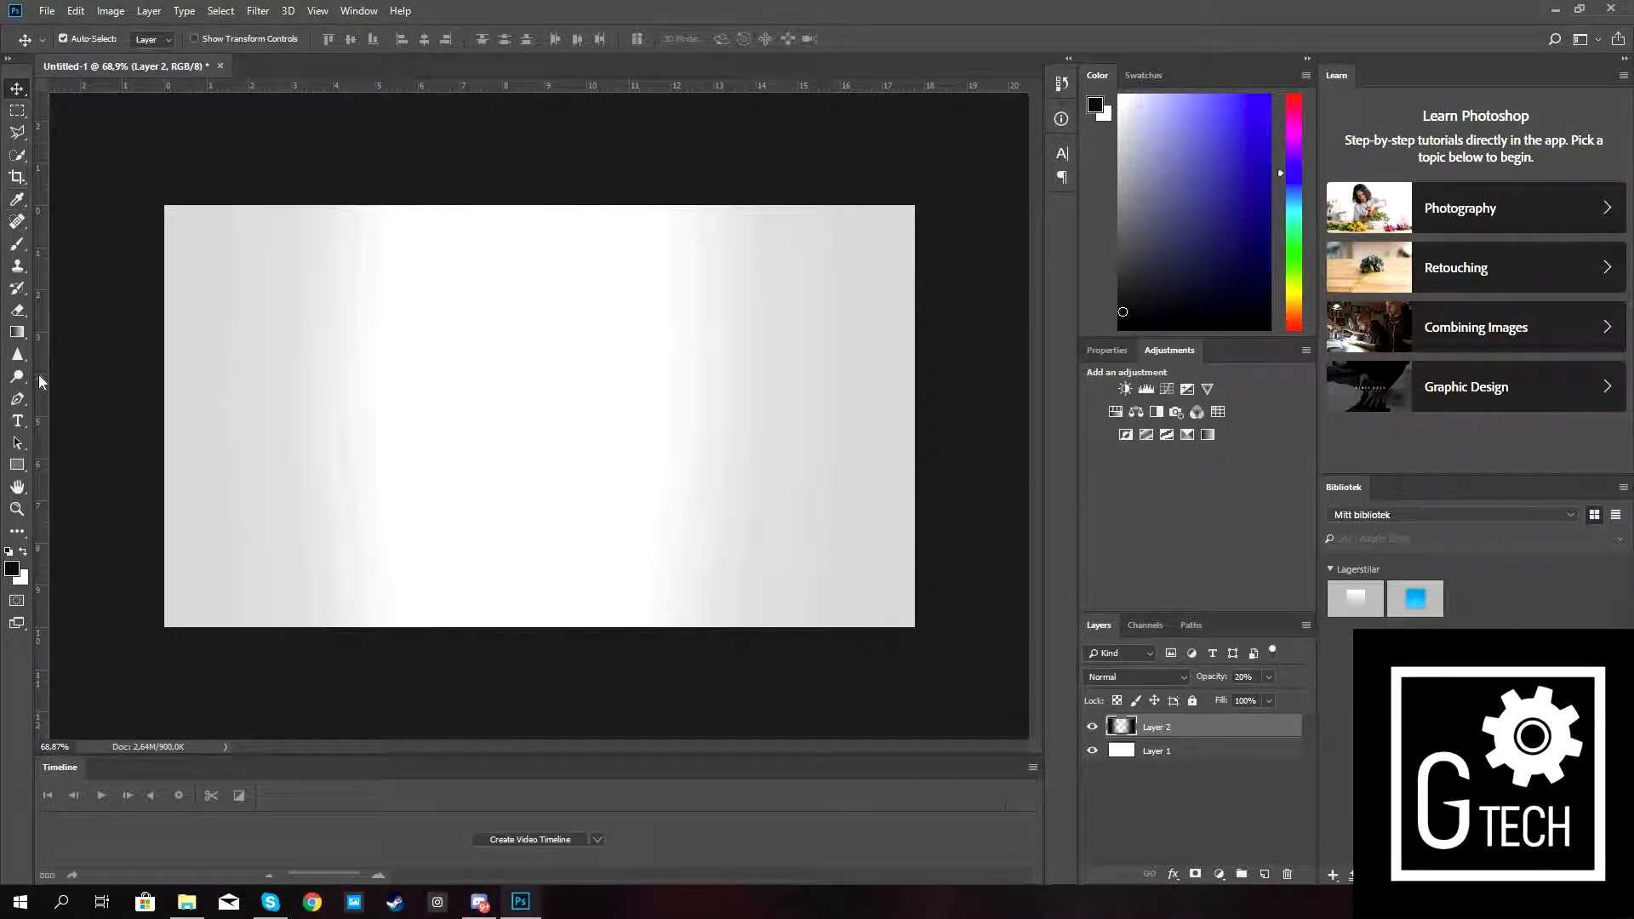
left_click_drag(43, 376, 542, 417)
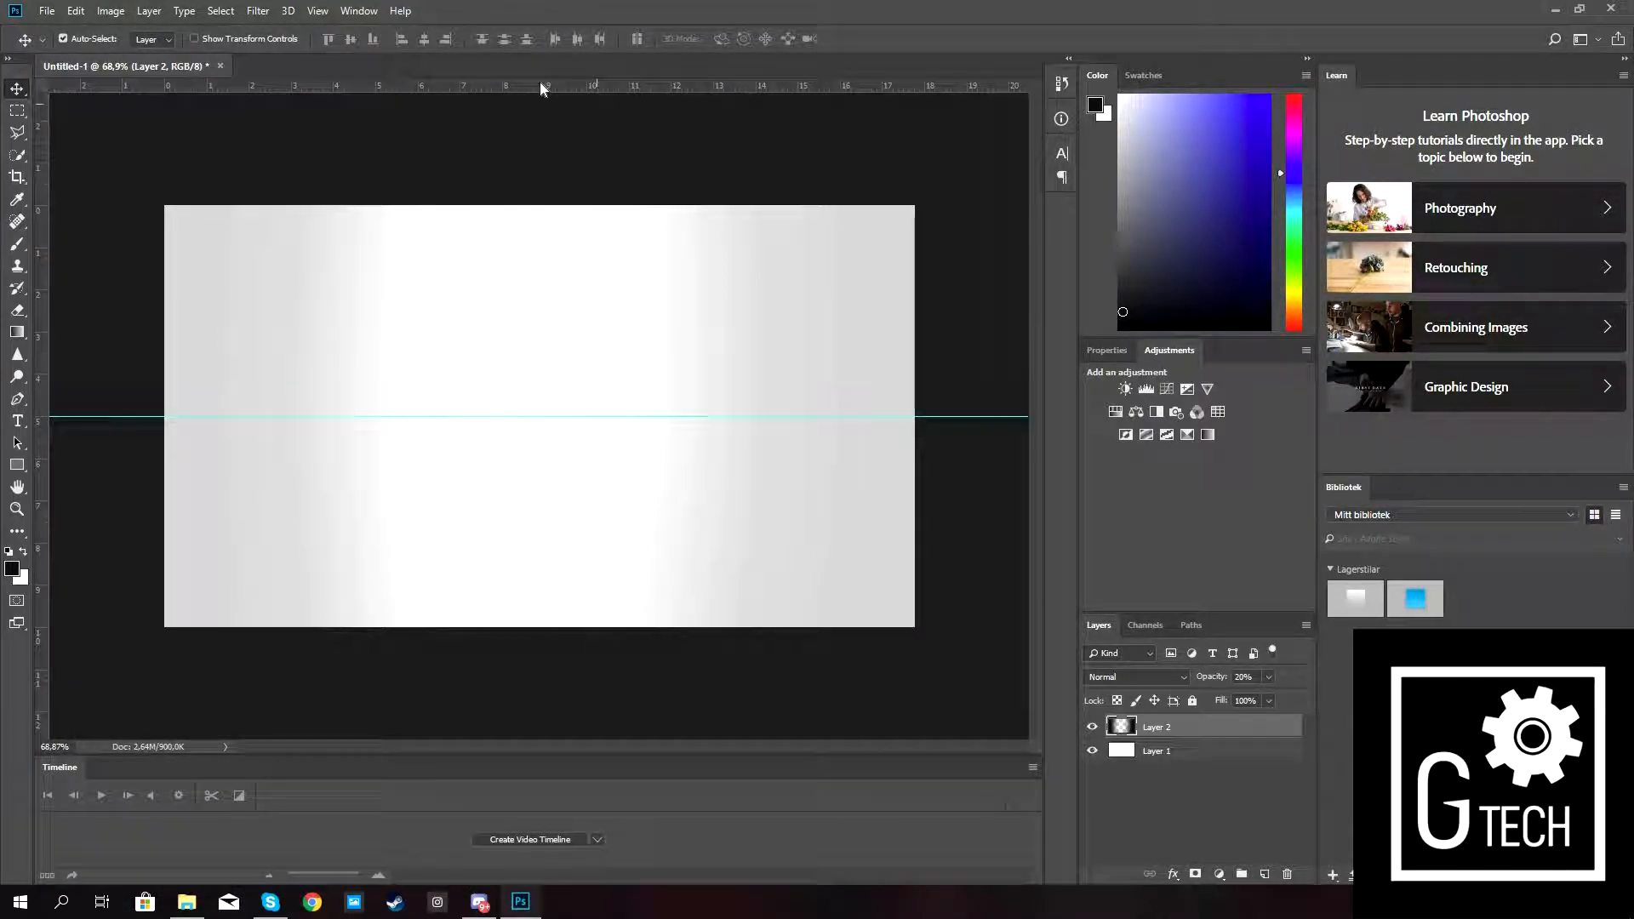
left_click_drag(554, 84, 539, 262)
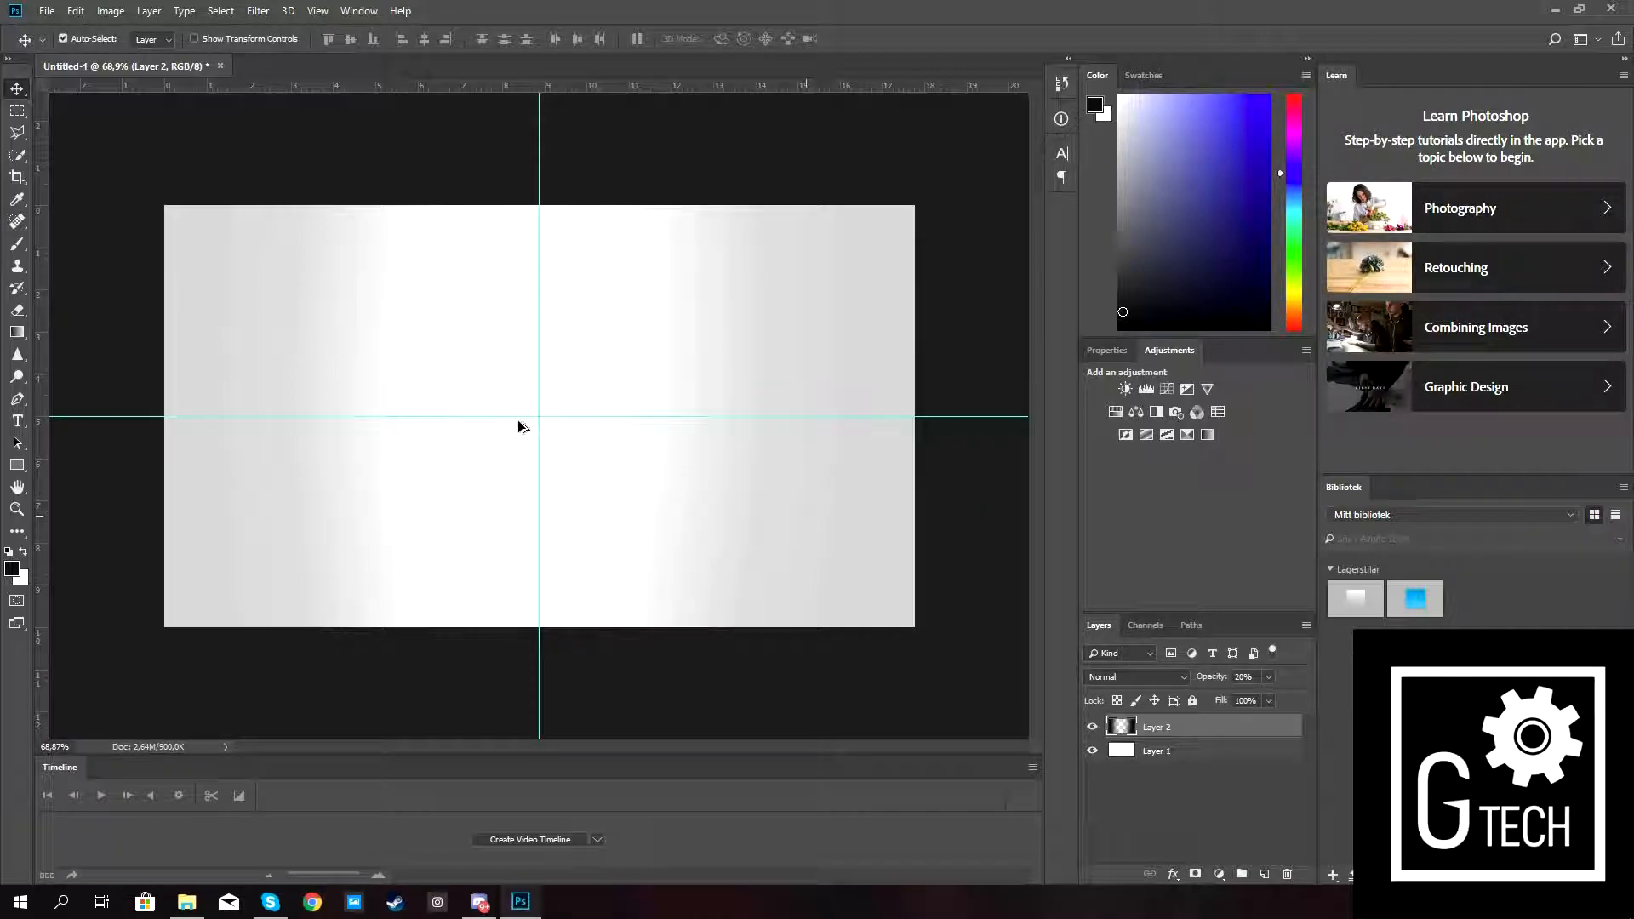
Draw a closed triangular path with the Pen tool, its apex on the vertical guide and its base along the horizontal guide.
scroll(519, 423, "up", 2)
scroll(519, 423, "down", 2)
left_click(19, 401)
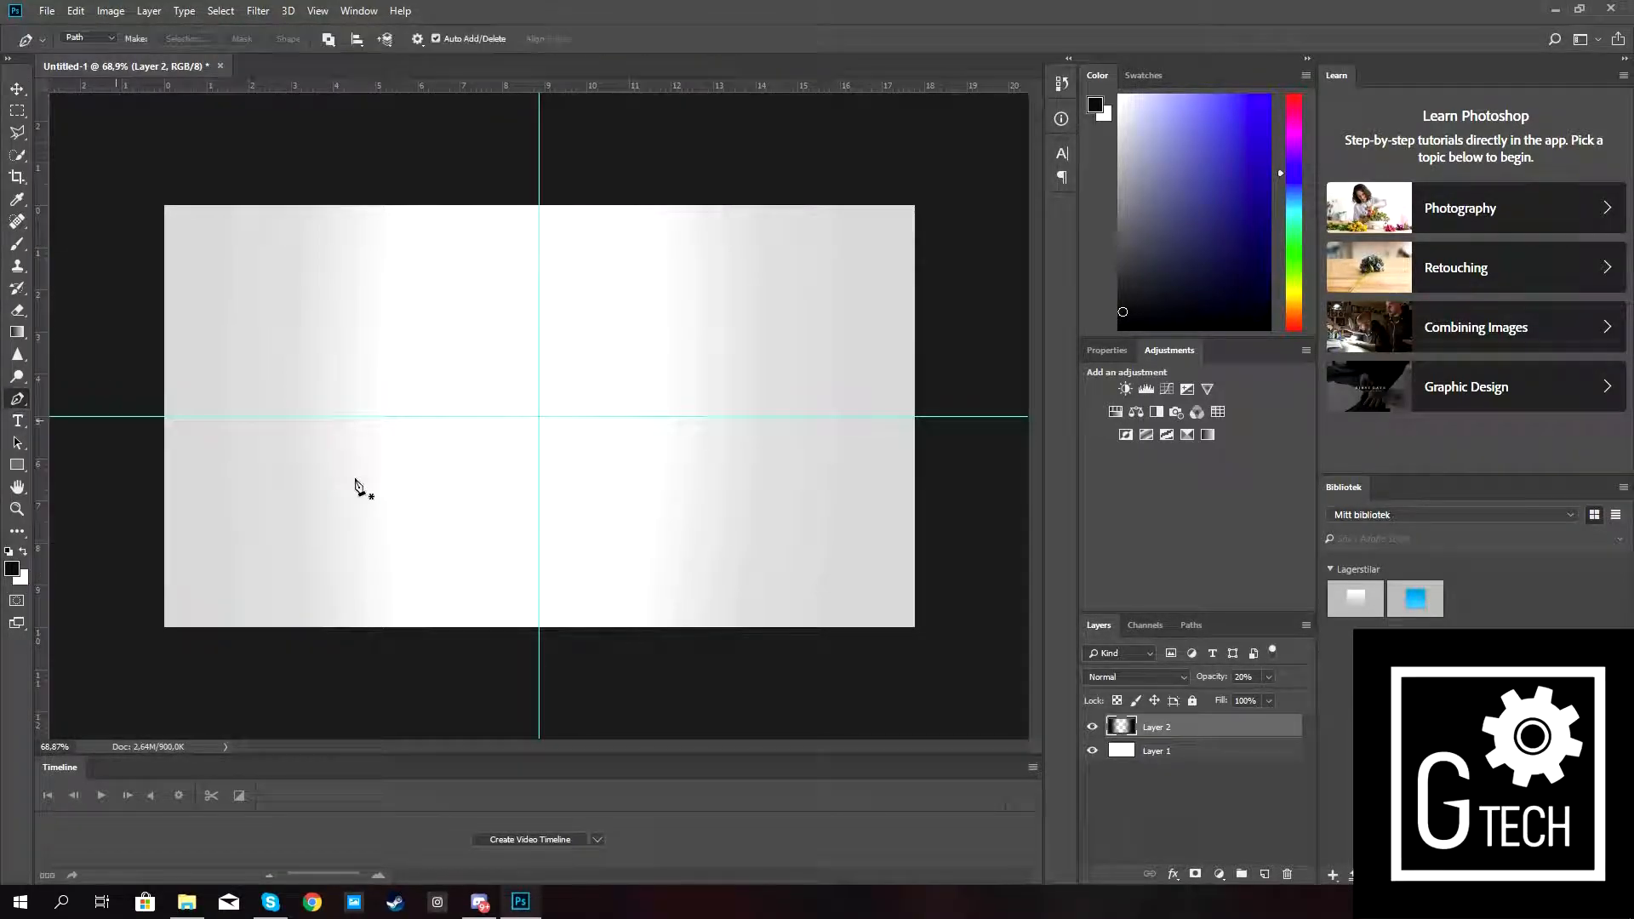
scroll(503, 421, "up", 4)
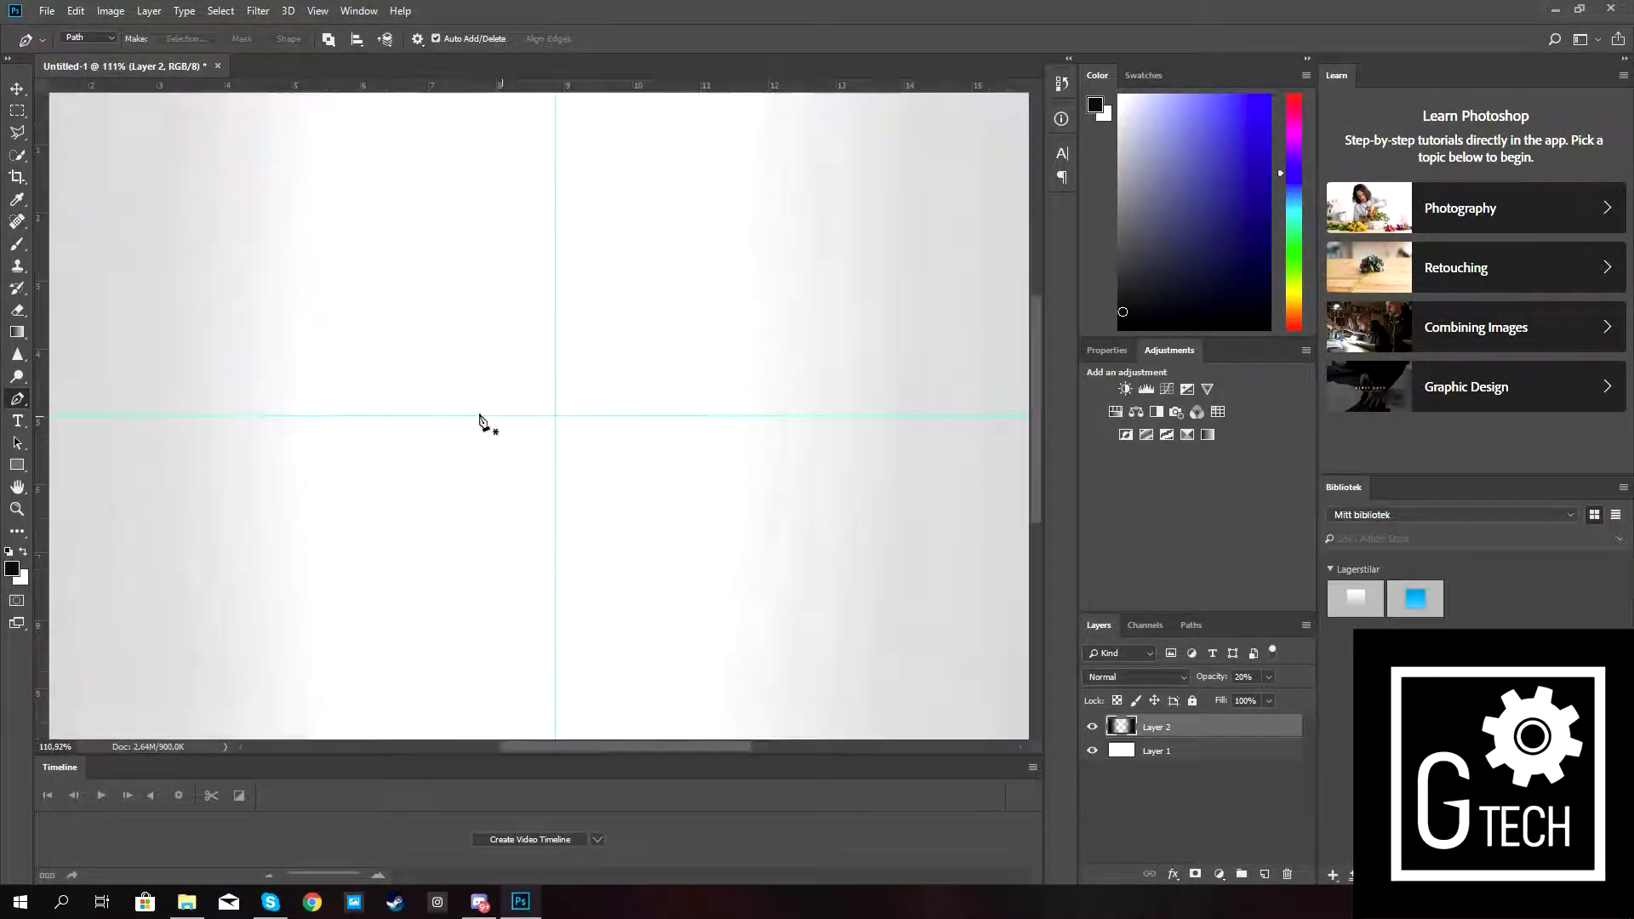
left_click(407, 417)
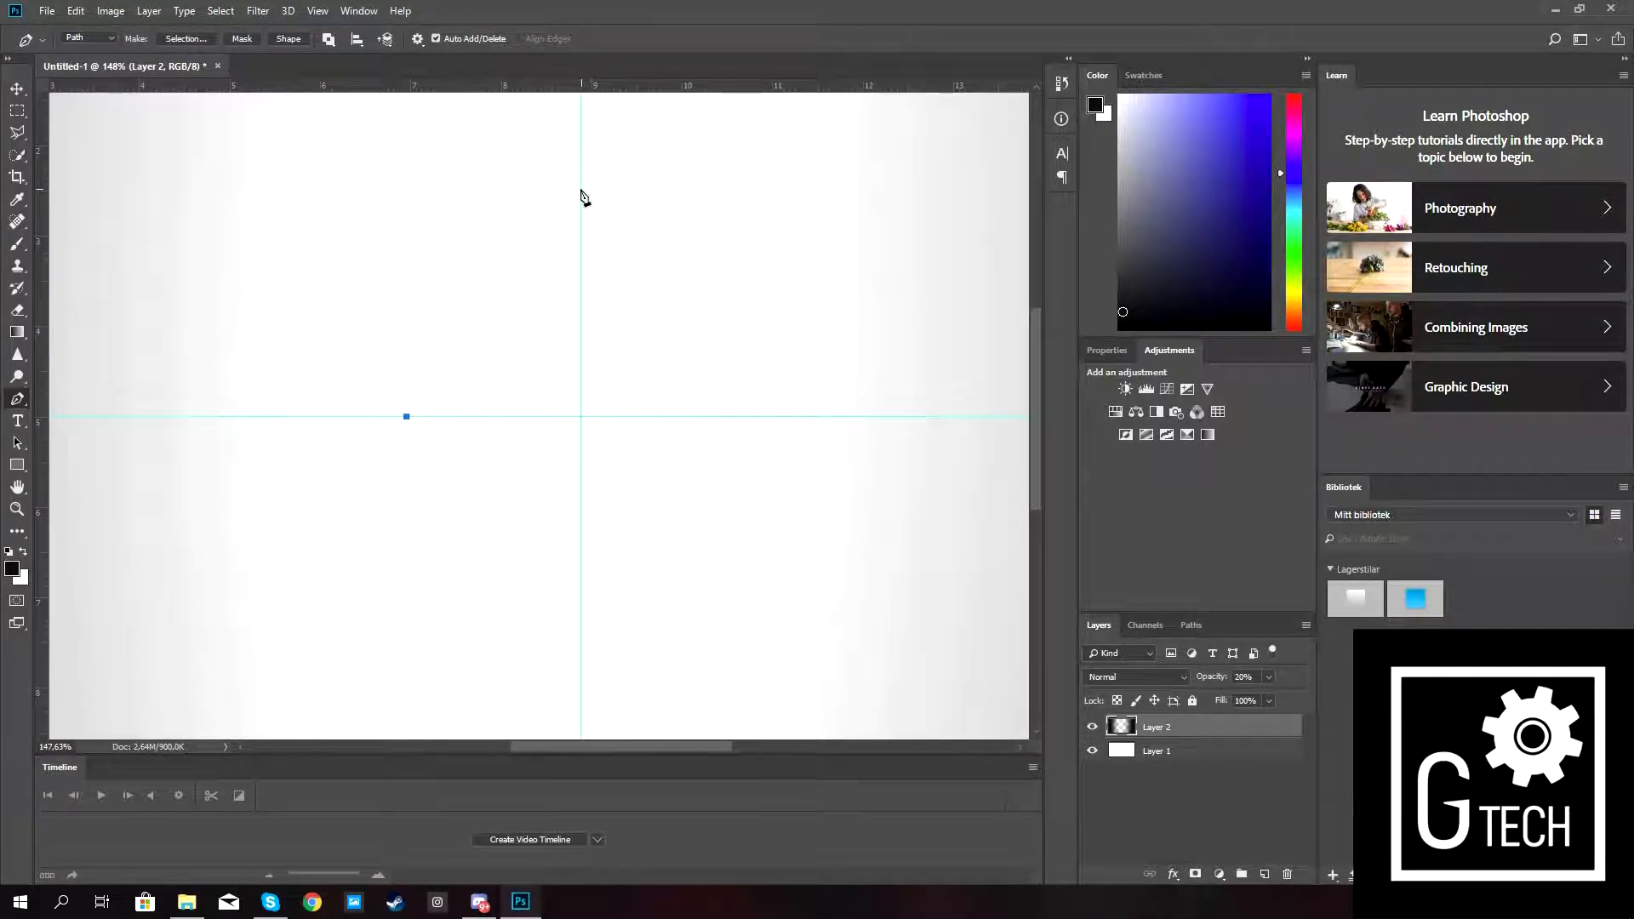
left_click(581, 188)
left_click(723, 416)
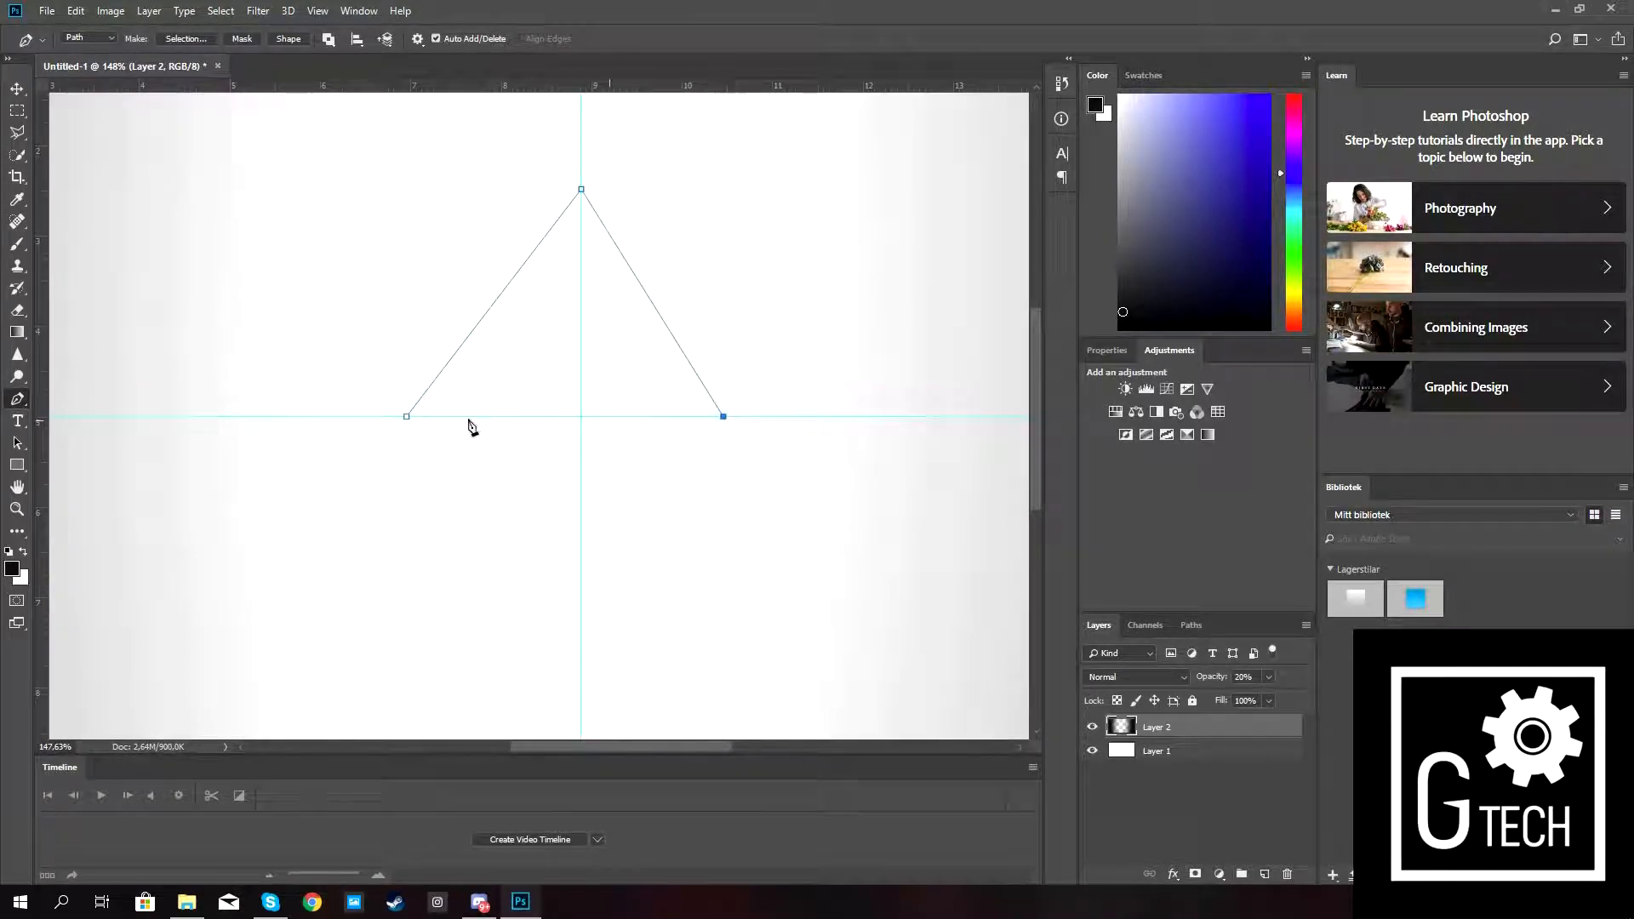
left_click(406, 417)
Remove the path's right base corner and re-place it farther out on the horizontal guide.
scroll(764, 533, "down", 3)
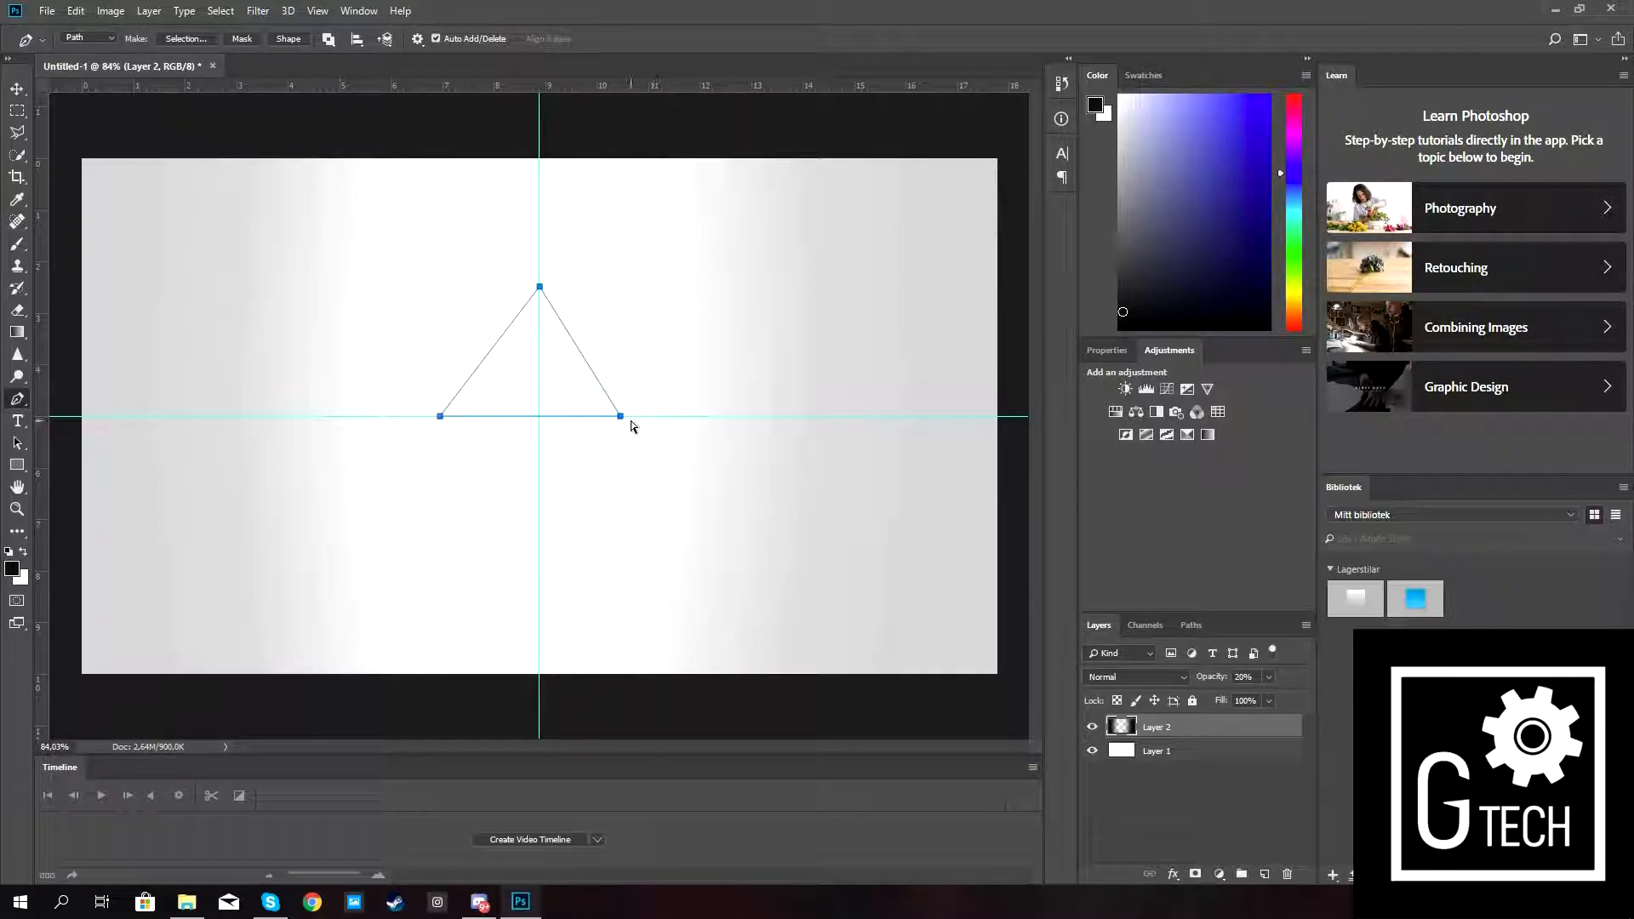
key("Delete")
key("Delete")
left_click(654, 417)
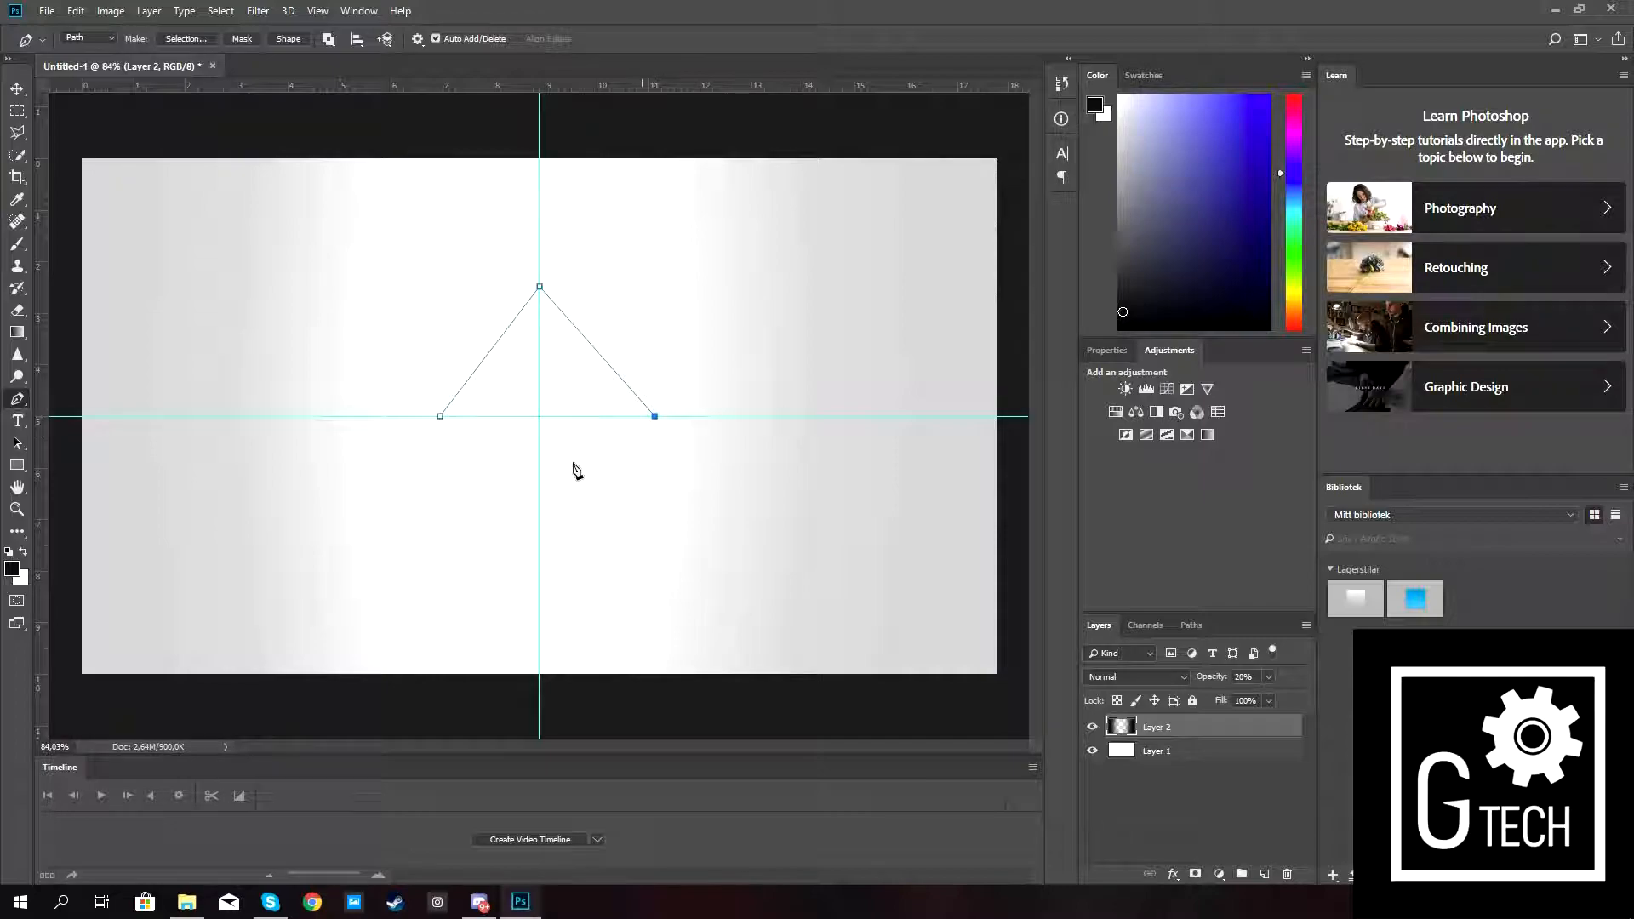
key("ctrl+z")
key("ctrl+z")
left_click(643, 417)
key("ctrl+z")
Adjust the right base corner slightly inward along the horizontal guide and close the triangular path at its left corner.
scroll(490, 443, "up", 3)
scroll(737, 453, "up", 1)
scroll(579, 448, "up", 3)
scroll(489, 390, "up", 3)
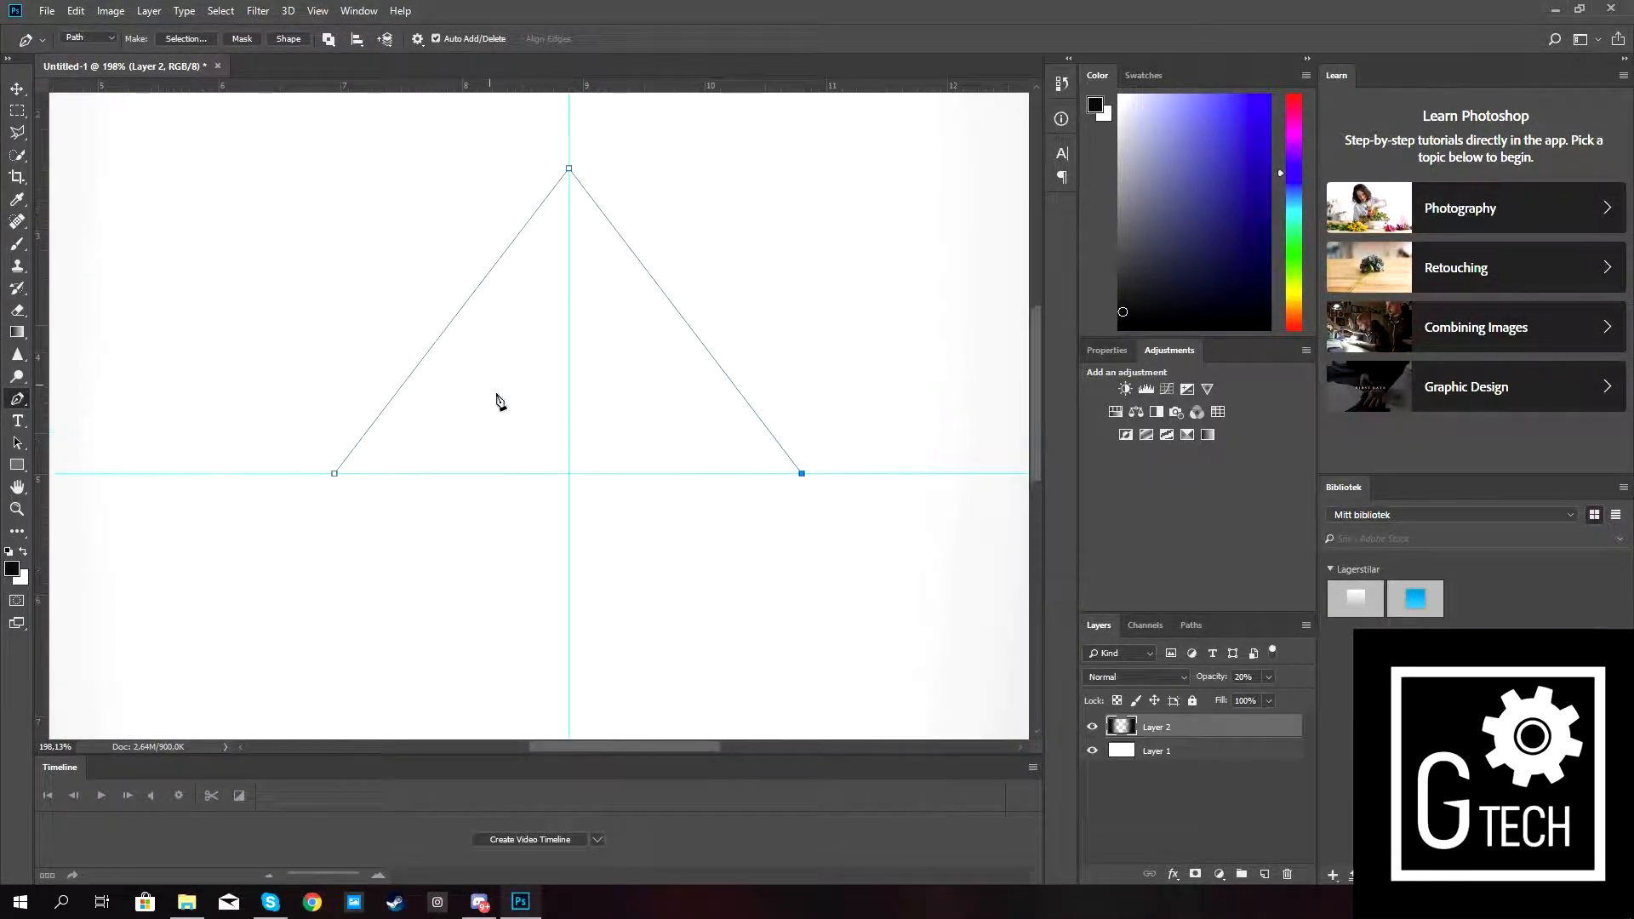
left_click(800, 528)
left_click(797, 529)
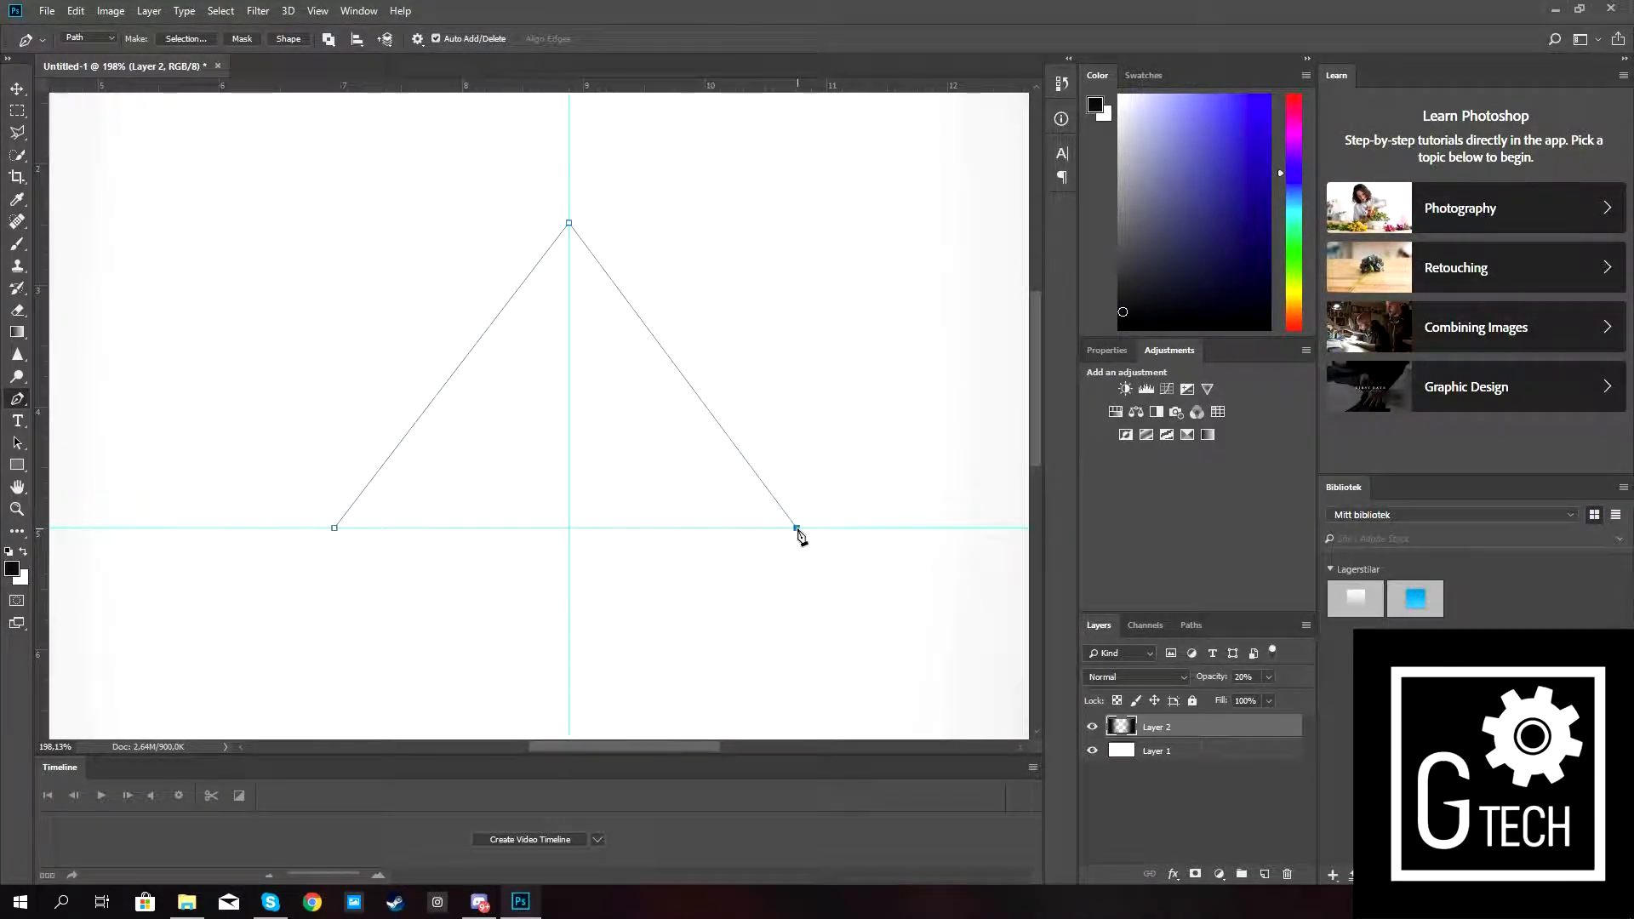
left_click(797, 528)
left_click(791, 529)
left_click(790, 528)
left_click(783, 528)
left_click(334, 528)
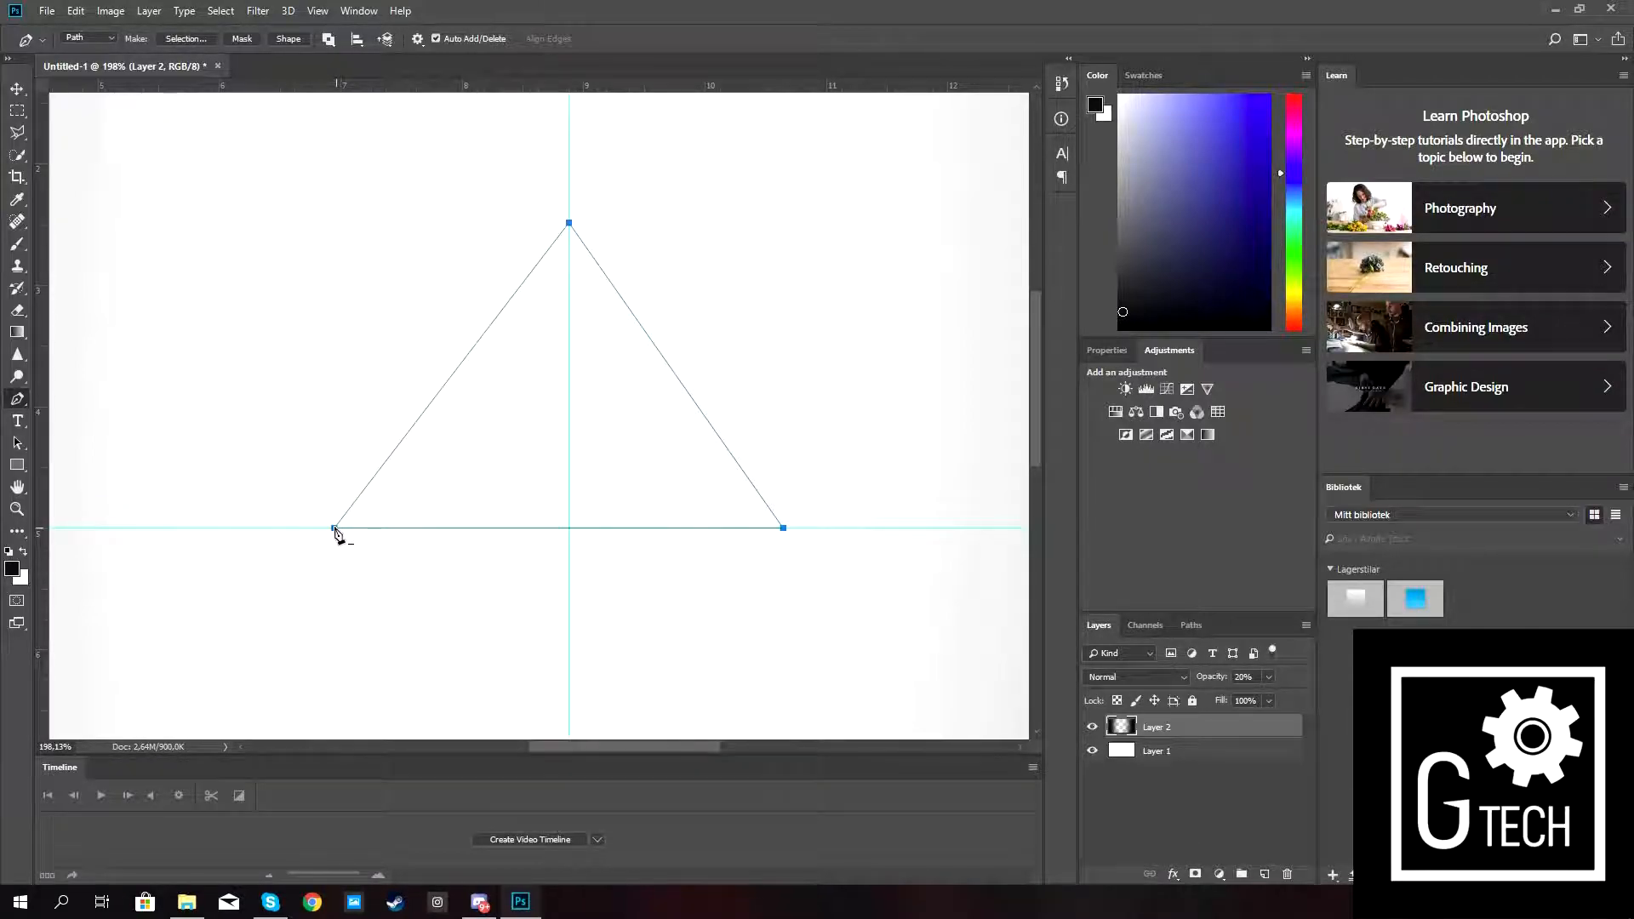
Convert the triangular path into a new anti-aliased selection with a feather radius of 0 pixels.
right_click(558, 472)
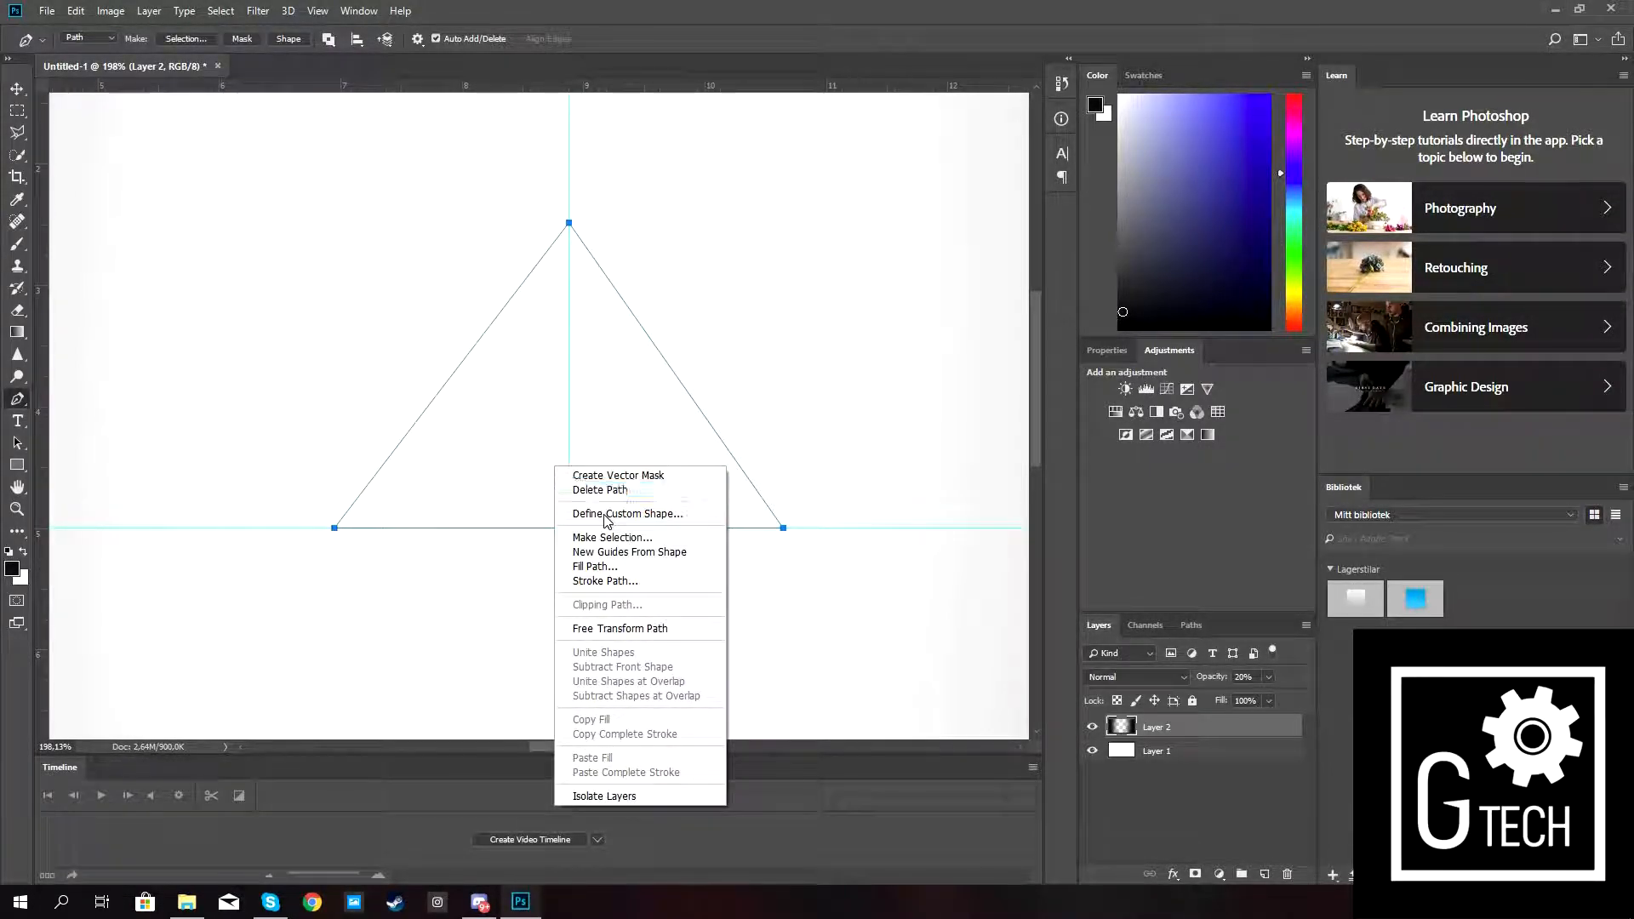
left_click(612, 538)
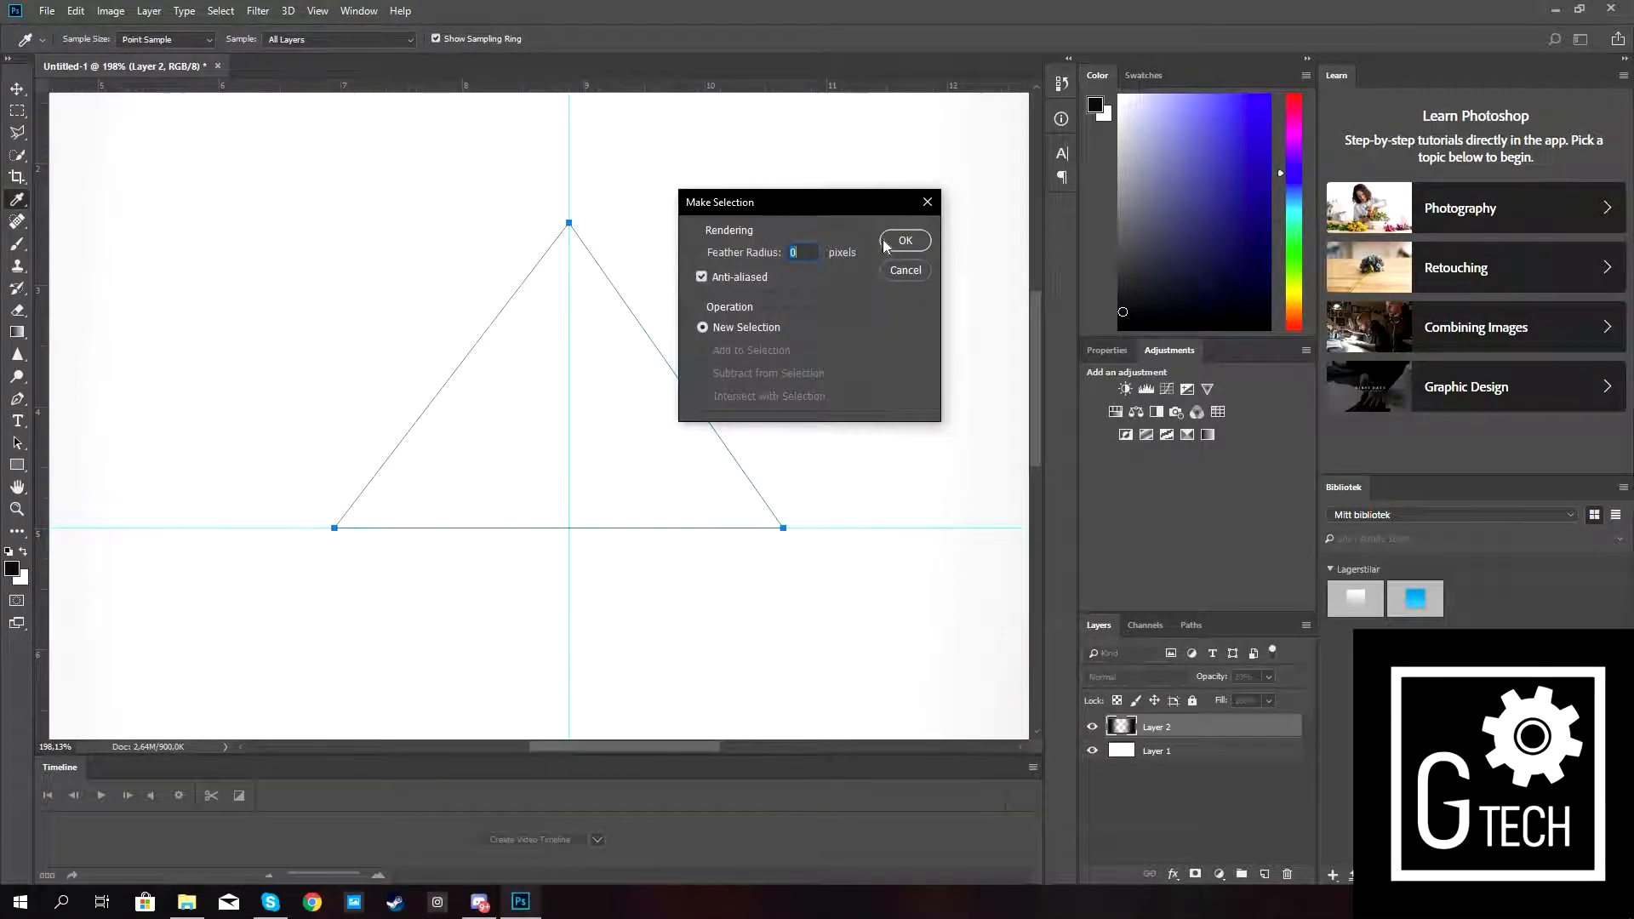
left_click(904, 242)
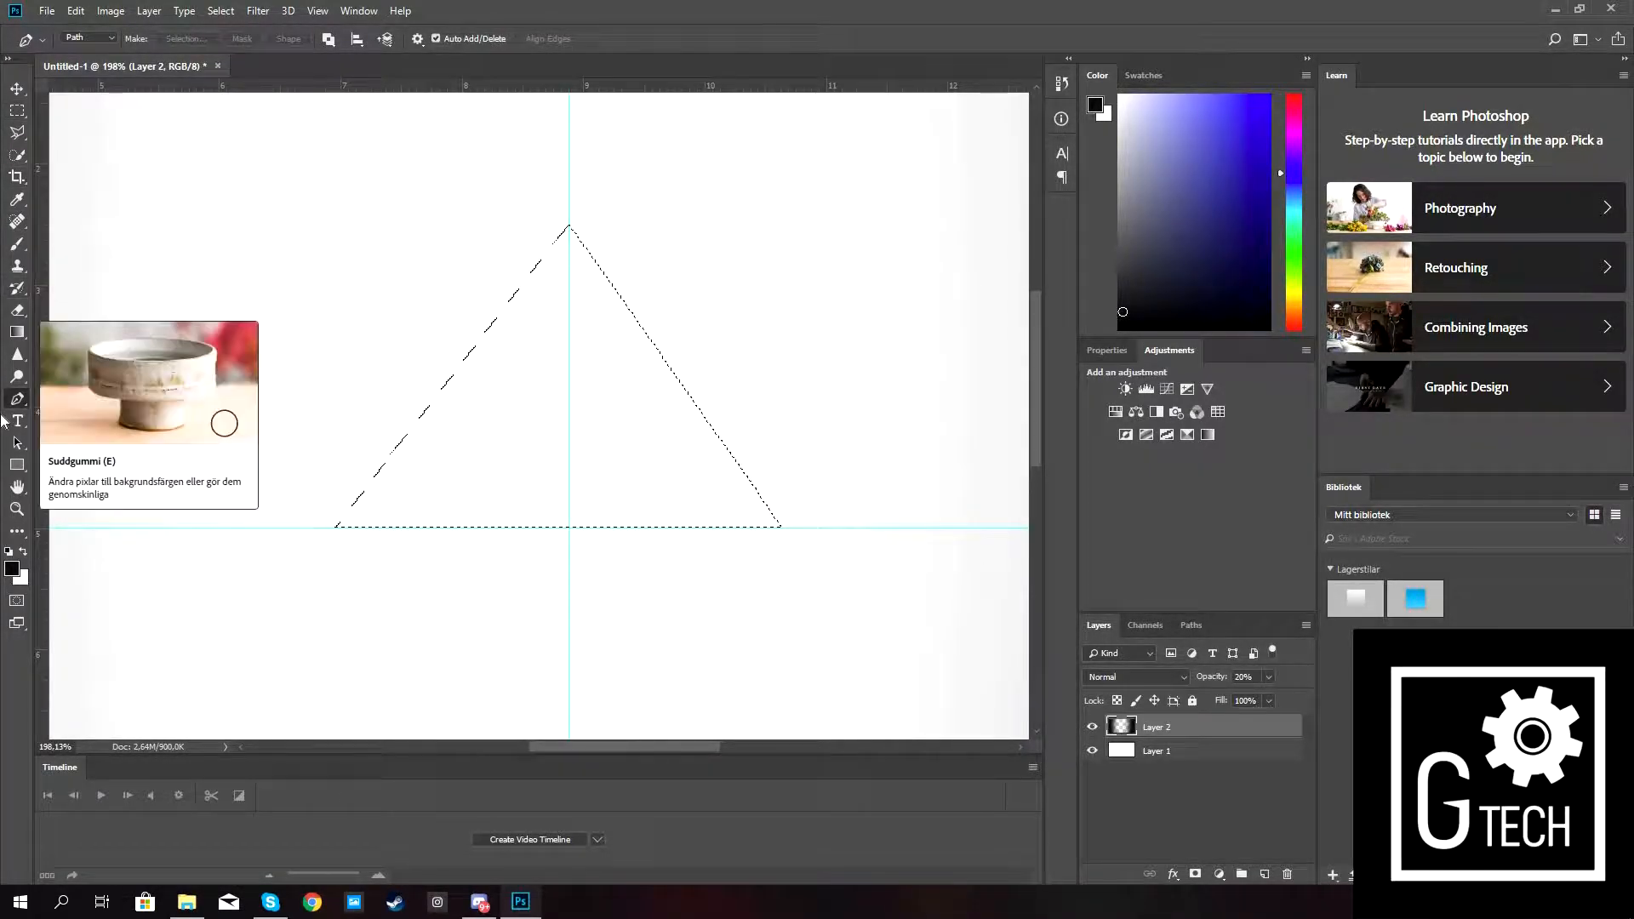
Try to paint the triangular selection near-black with the brush on Layer 2, and undo the painting.
left_click(17, 244)
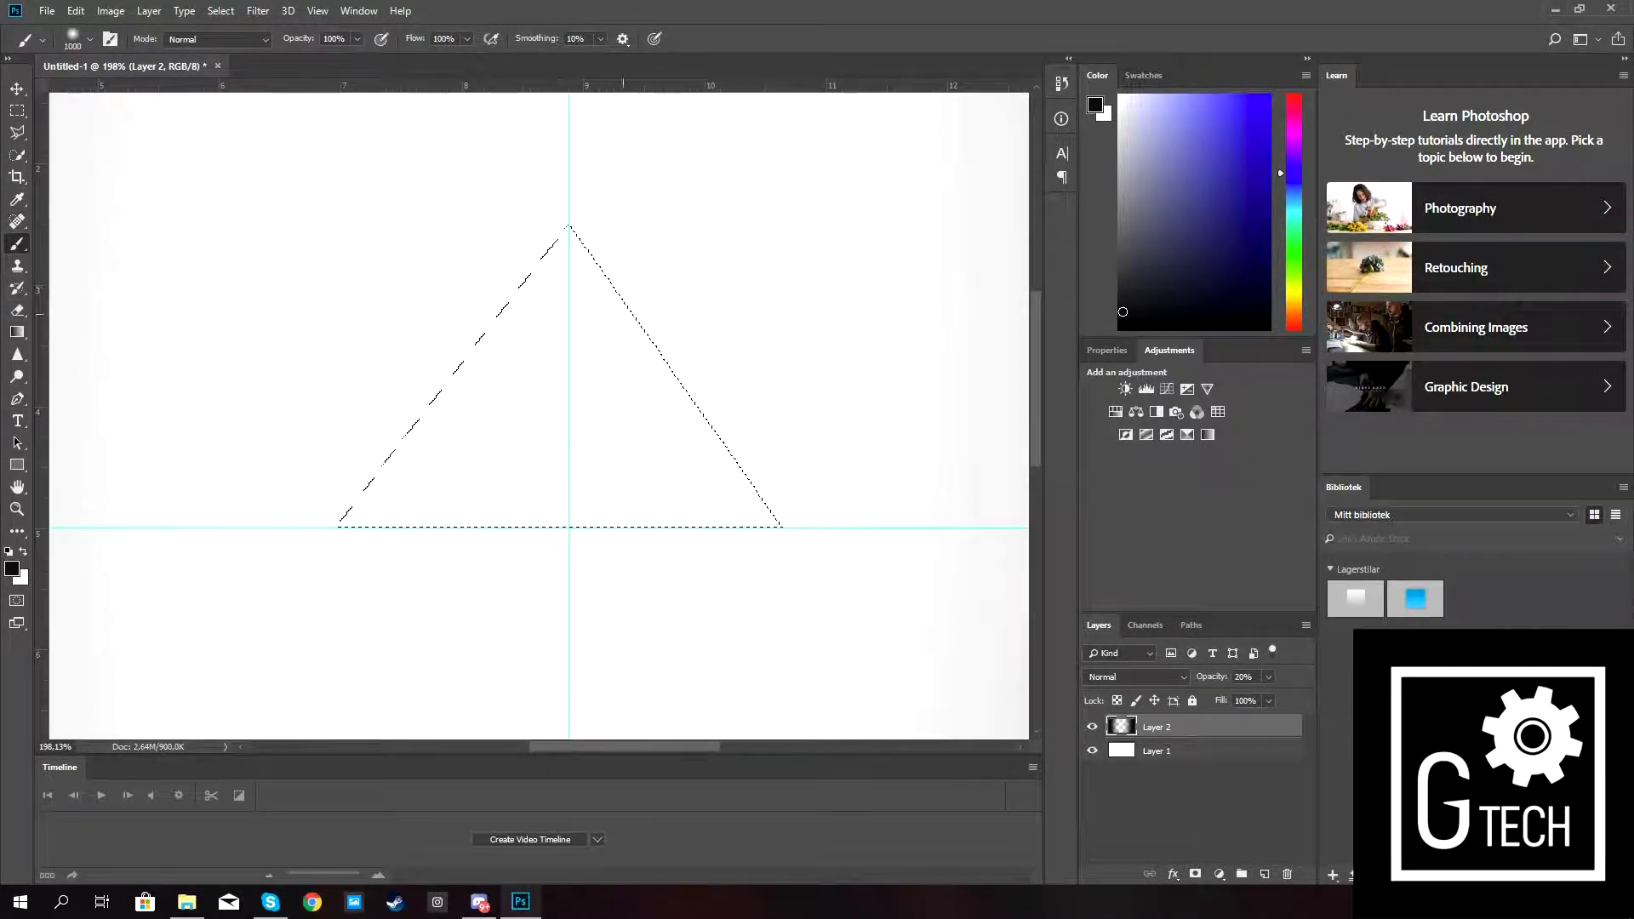
left_click_drag(623, 313, 736, 393)
left_click_drag(570, 461, 672, 398)
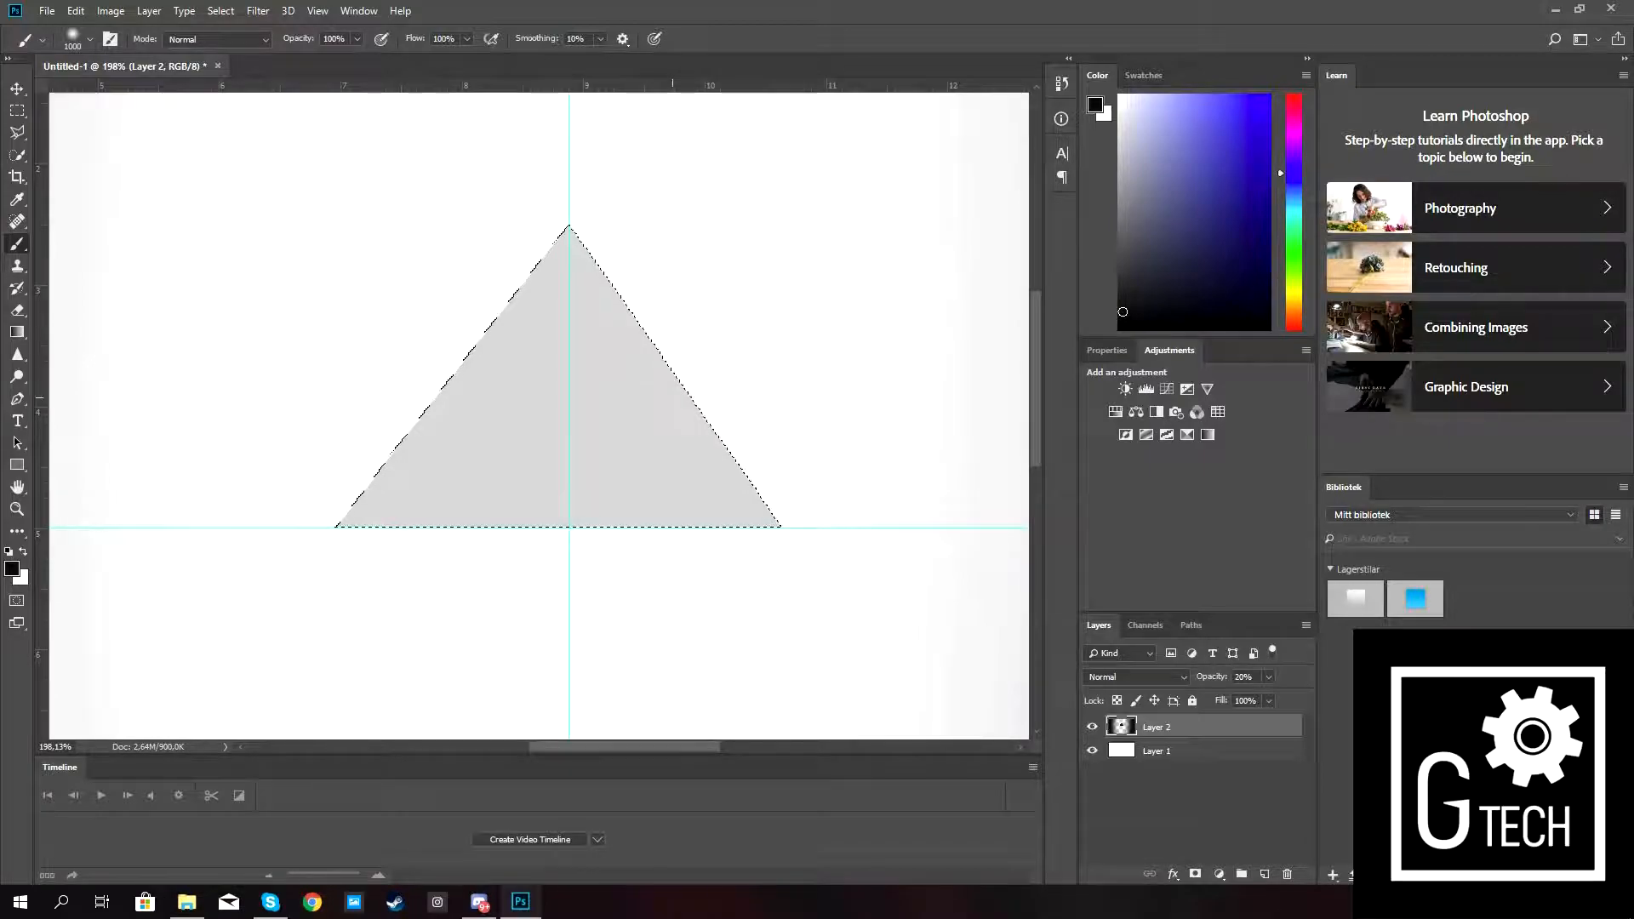
key("ctrl+z")
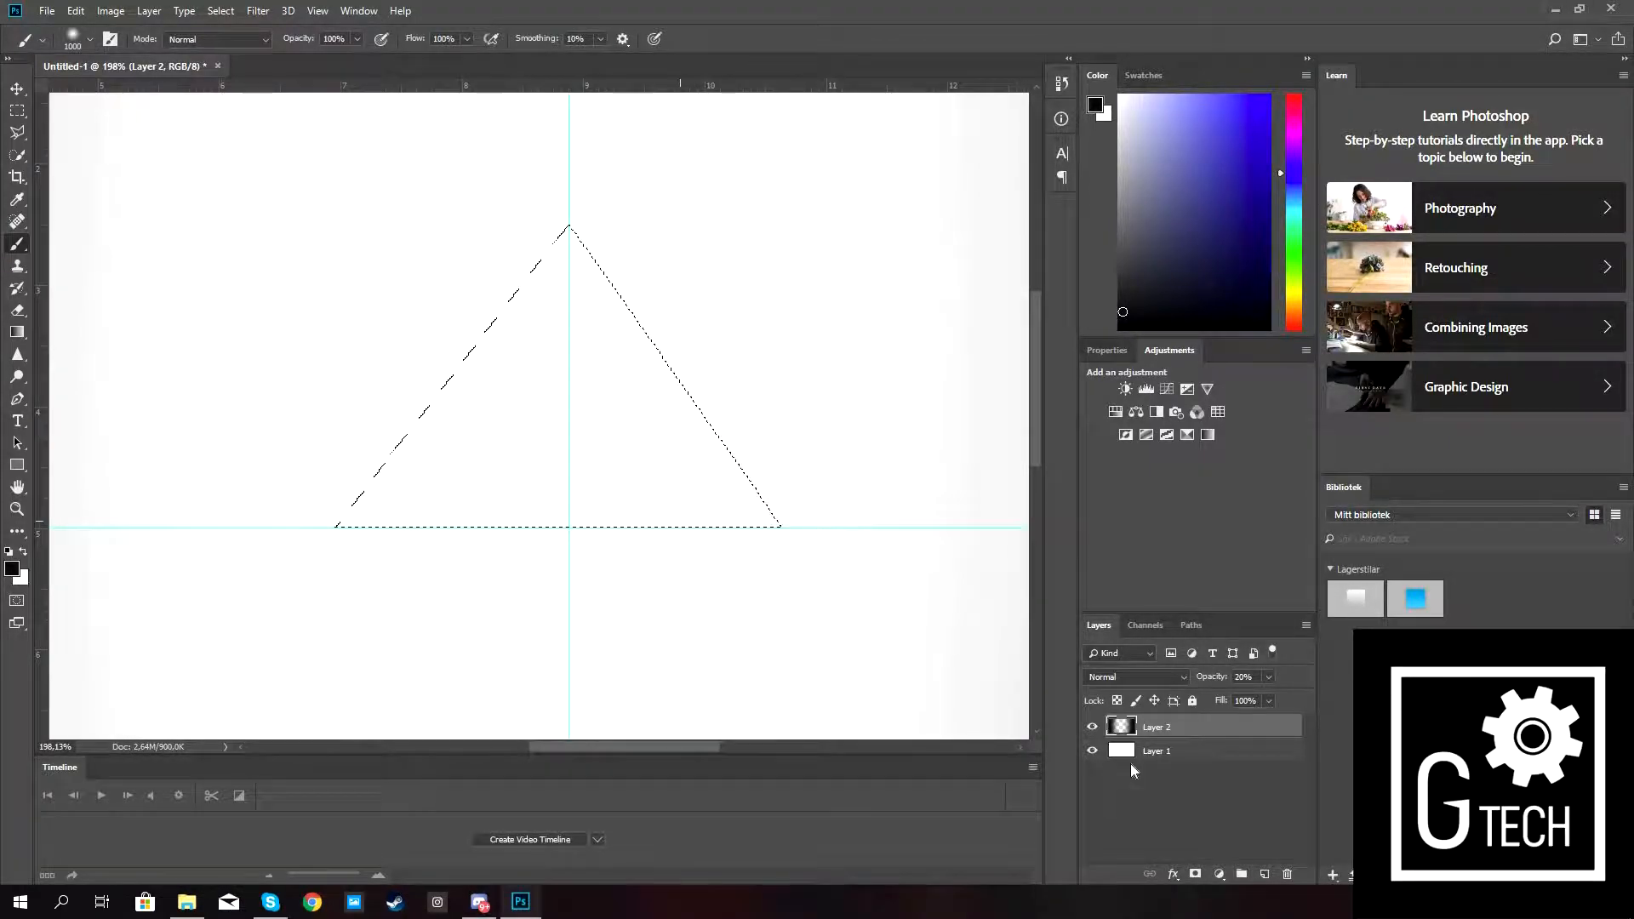
Add a new layer above Layer 2, fill the triangular selection with the near-black foreground color, and deselect.
left_click(1264, 874)
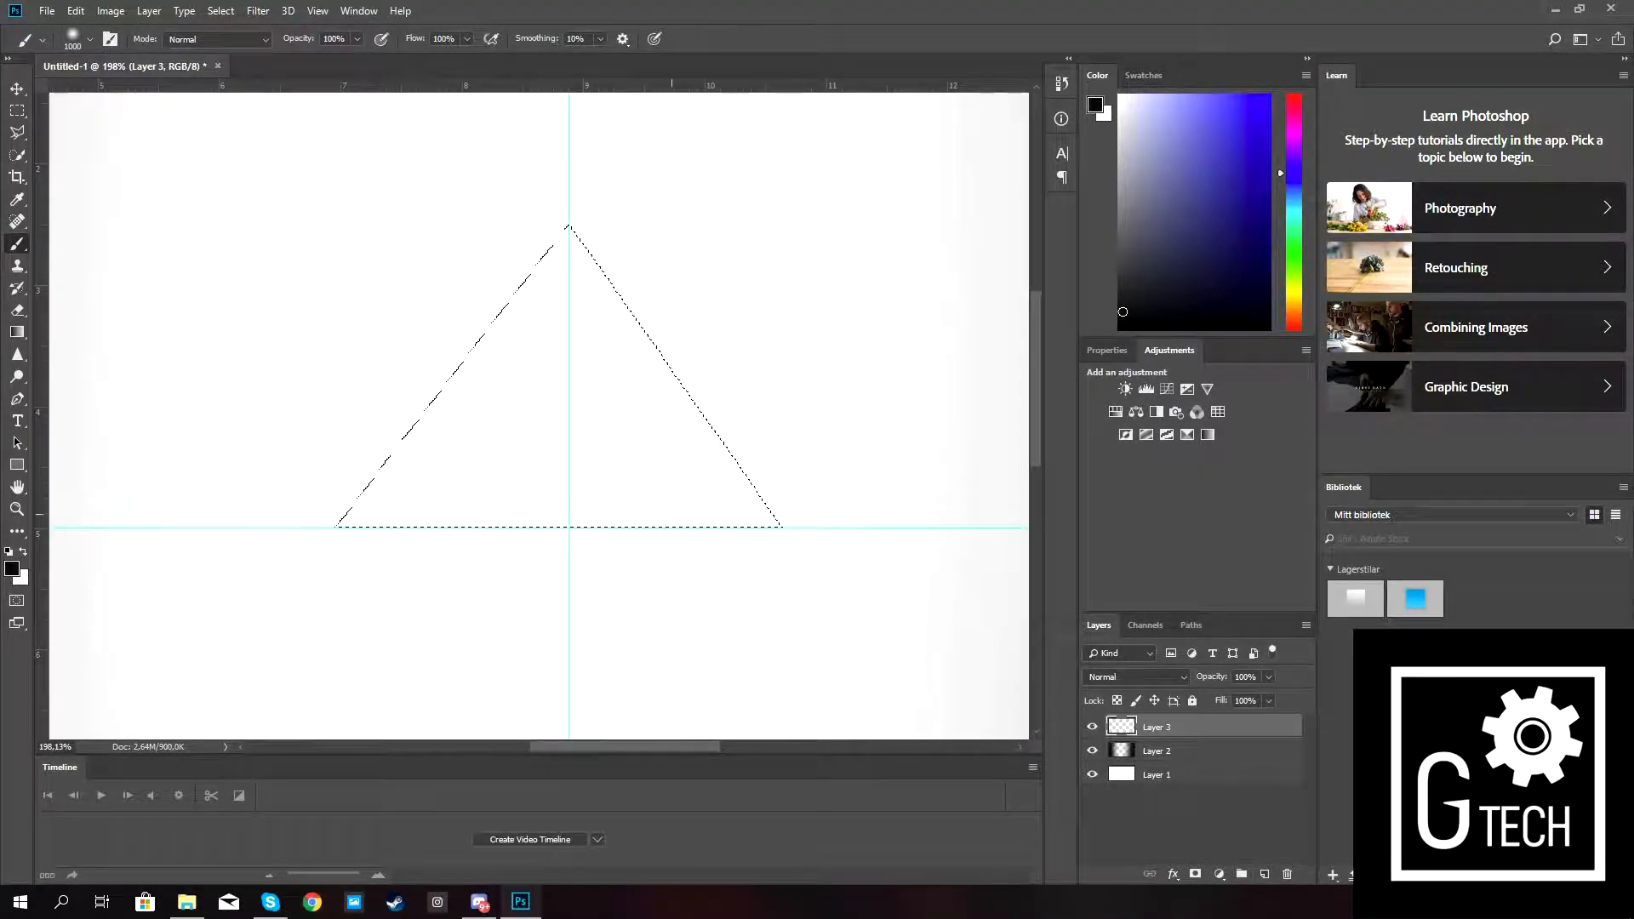
key("alt+BackSpace")
key("ctrl+d")
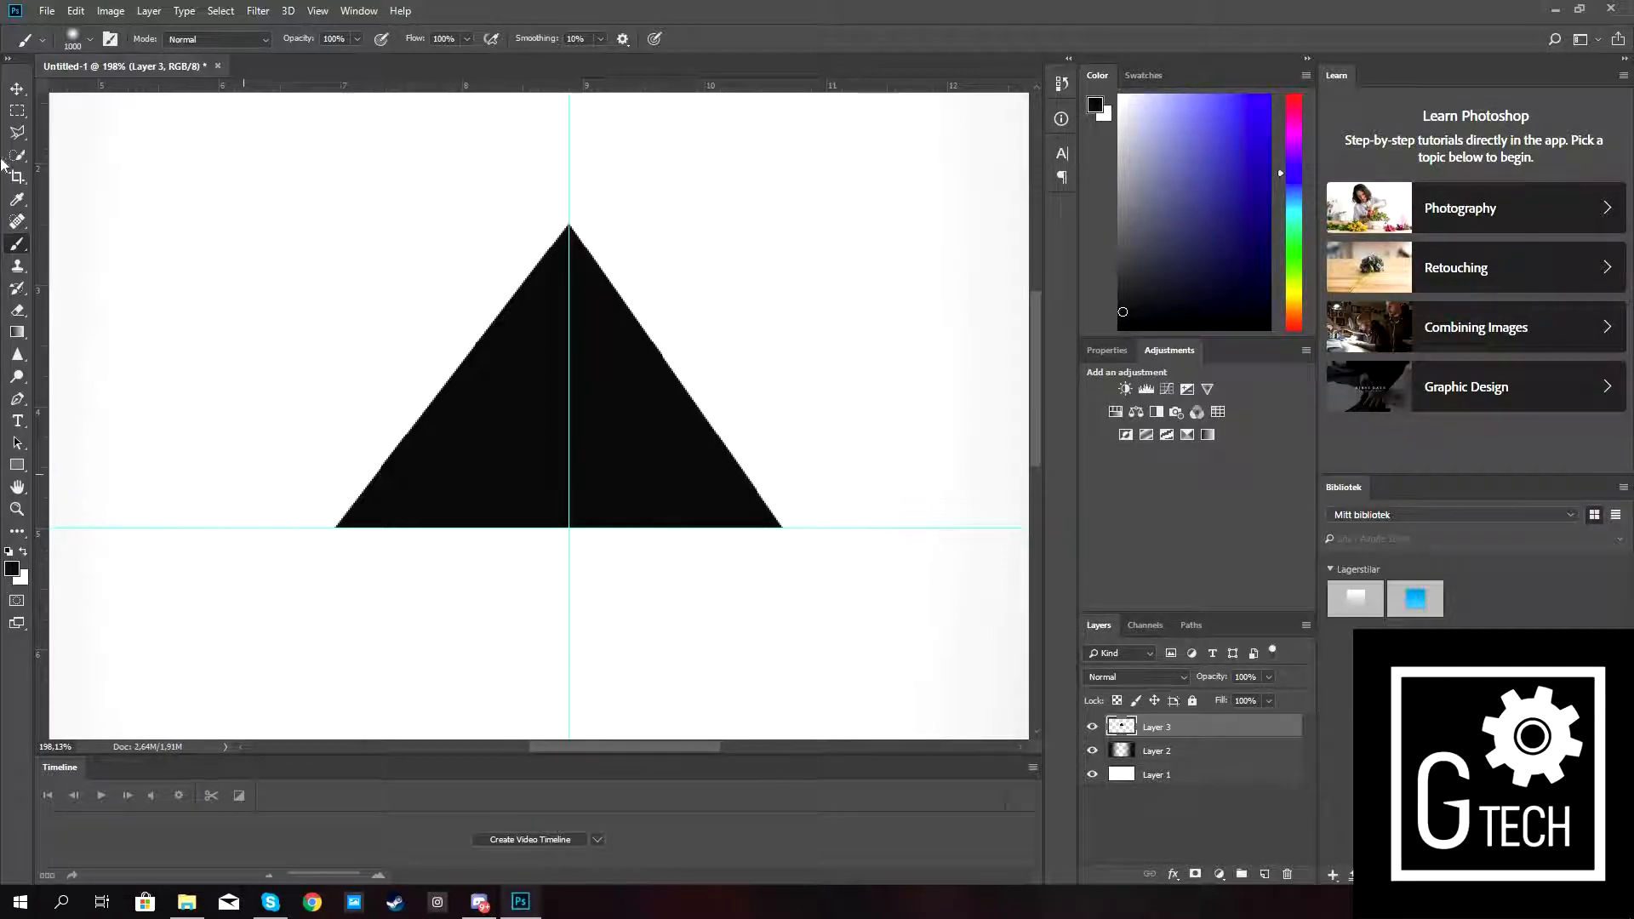
Delete the triangle's left half up to the vertical guide on Layer 3, and duplicate the layer with the remaining half.
key("m")
mouse_move(187, 208)
left_mouse_down()
mouse_move(457, 692)
mouse_move(547, 730)
mouse_move(568, 694)
left_mouse_up()
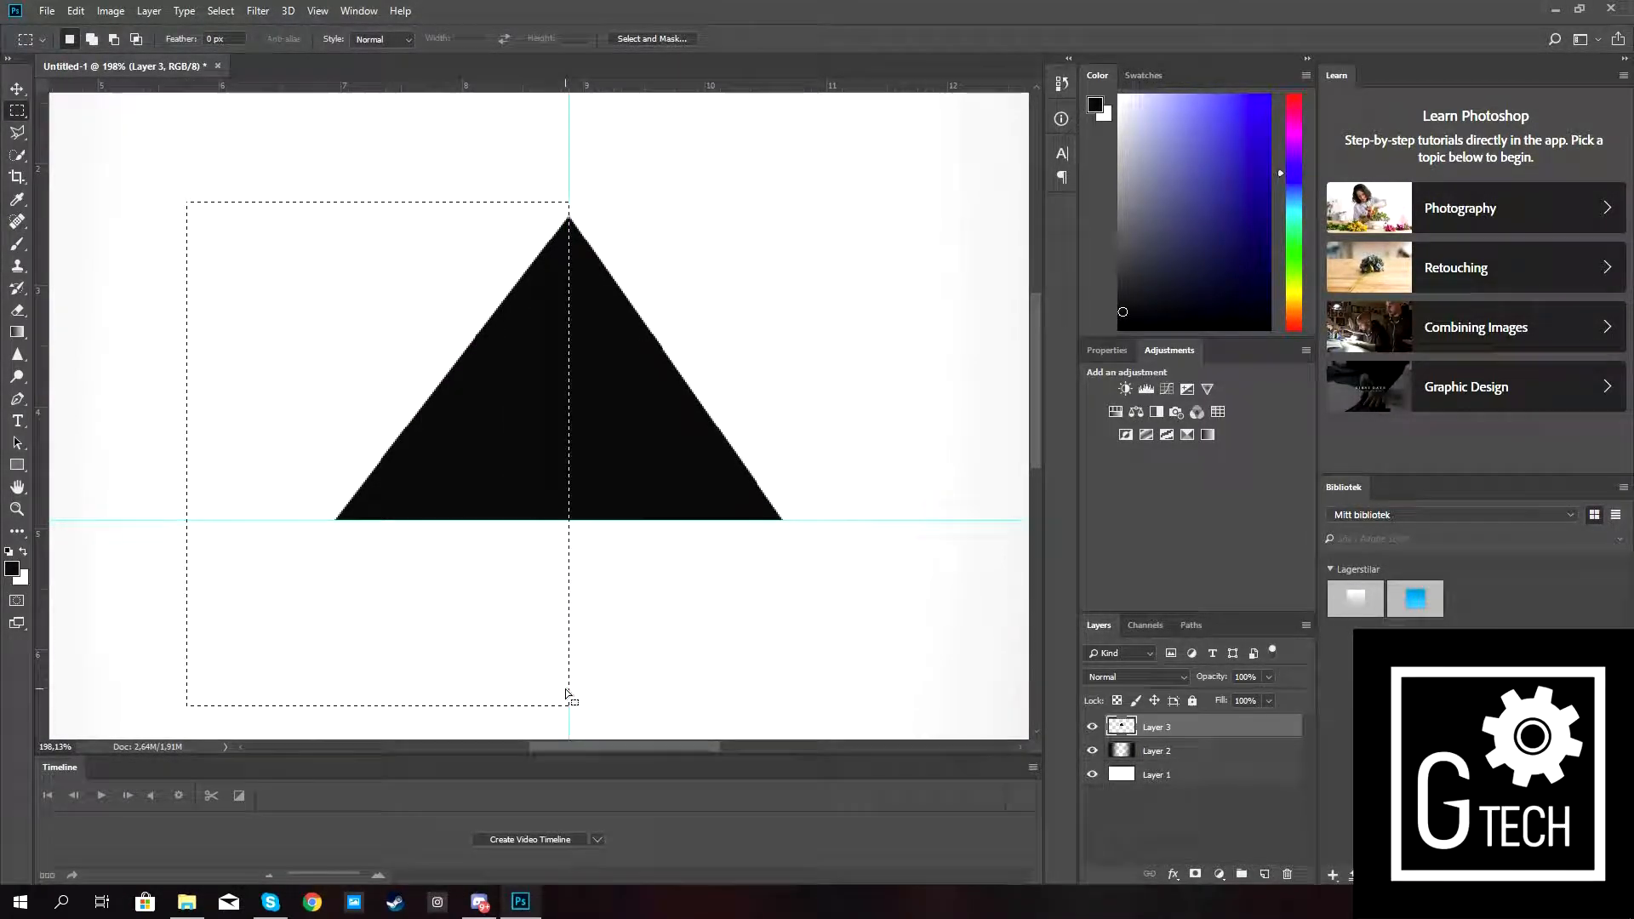
key("Delete")
key("ctrl+c")
left_click(801, 336)
key("ctrl+d")
key("v")
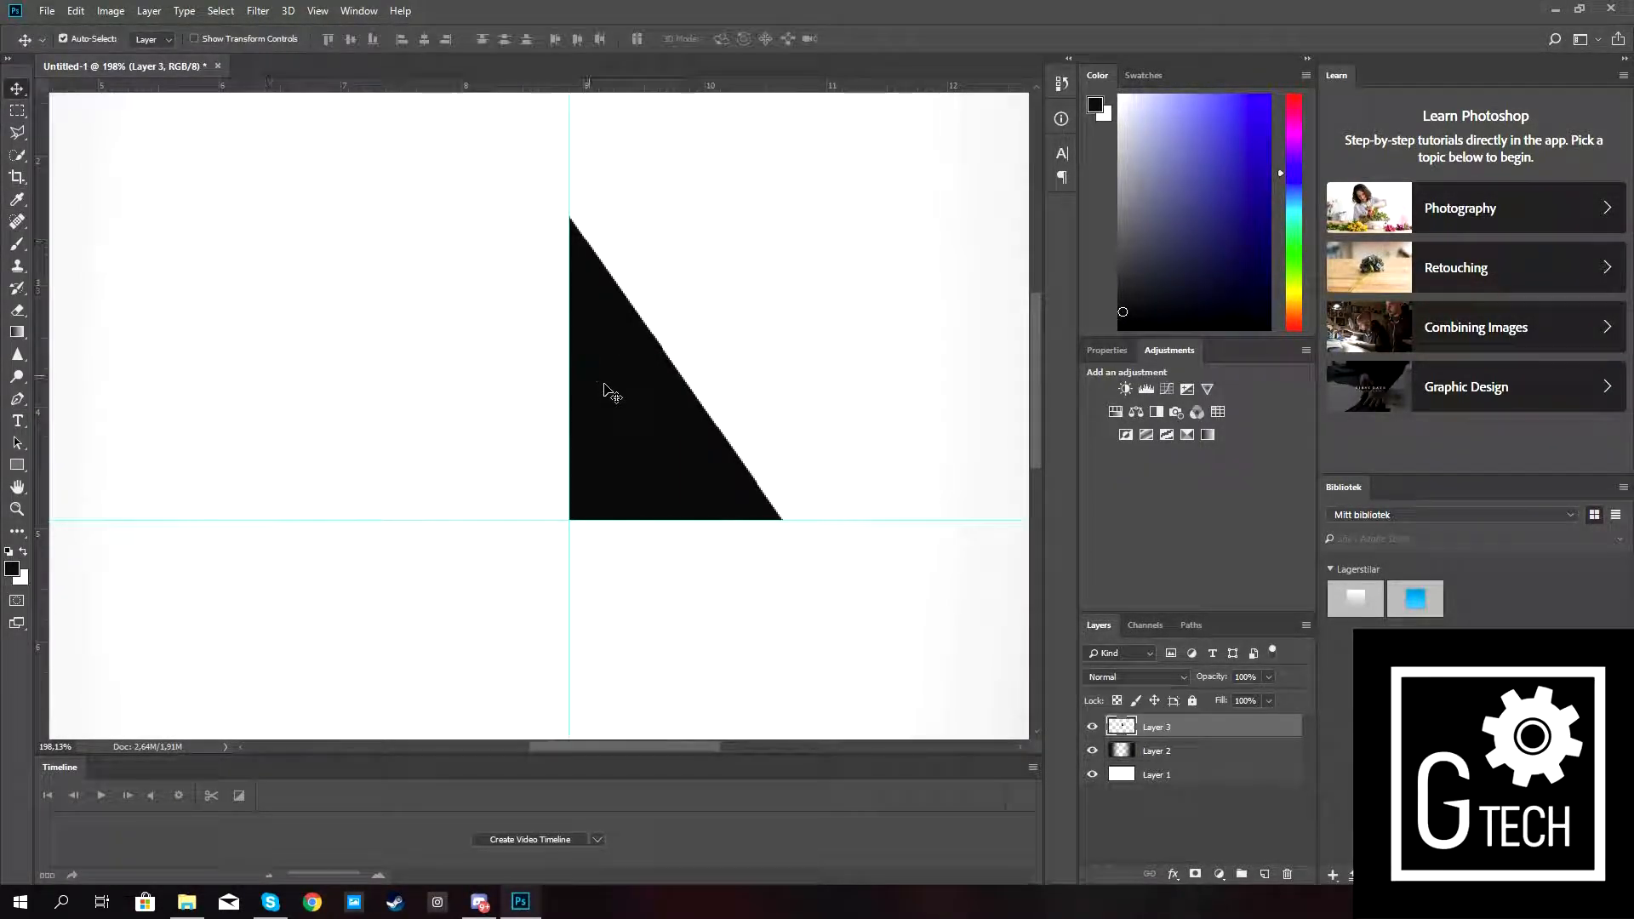
key("ctrl+j")
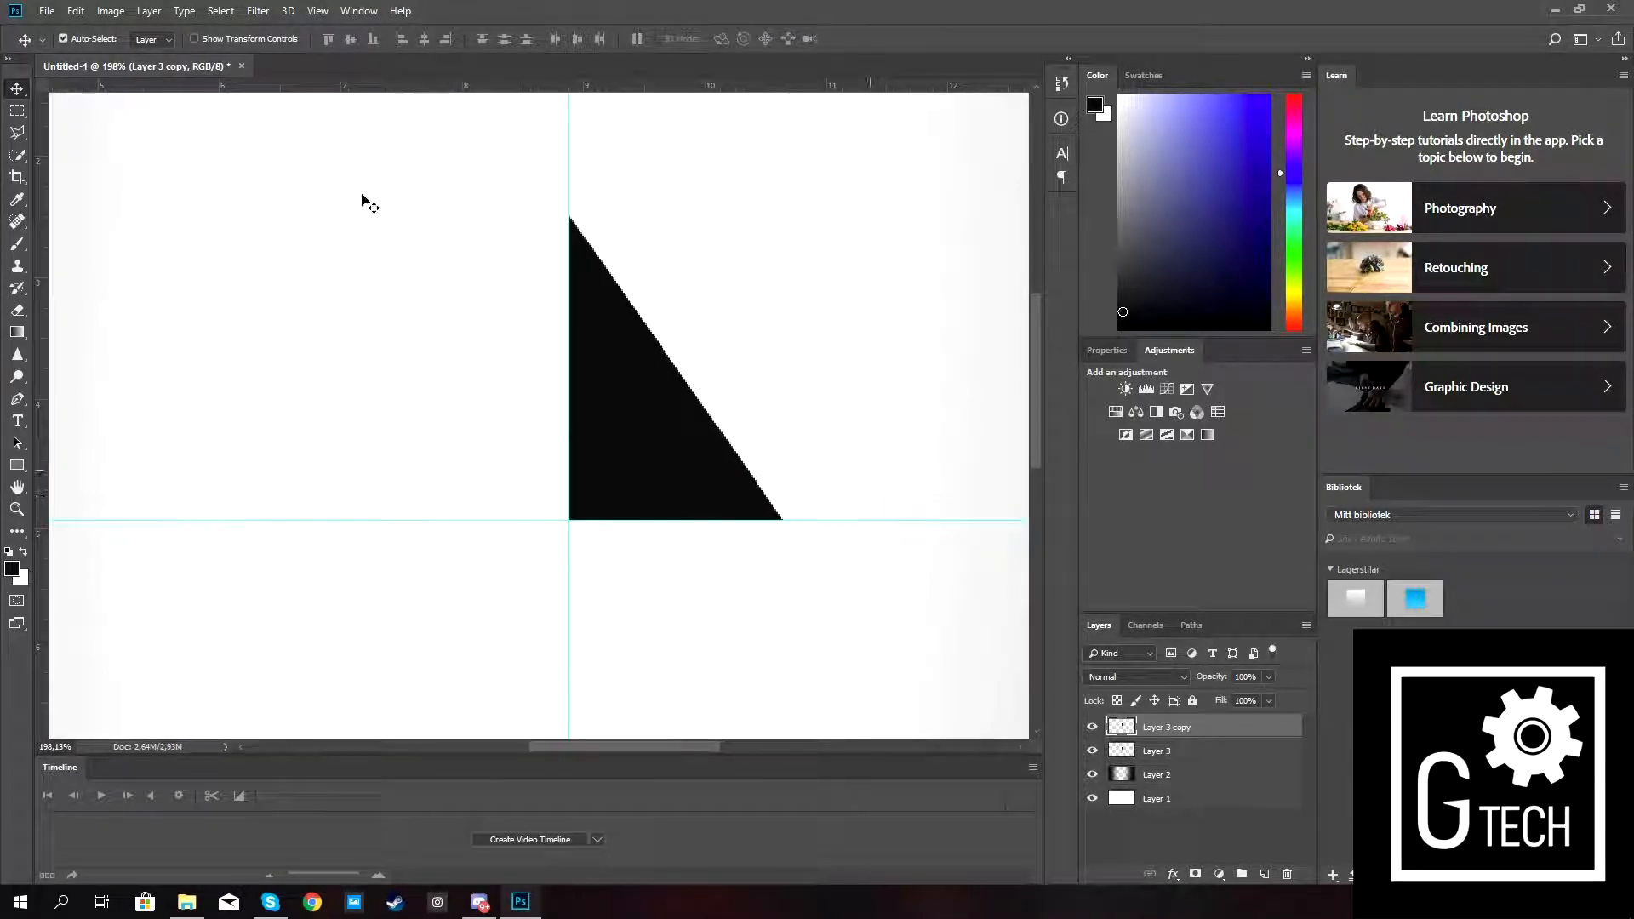
Try flipping the whole canvas horizontally to mirror the half triangle, and undo the flip.
left_click(76, 12)
mouse_move(111, 11)
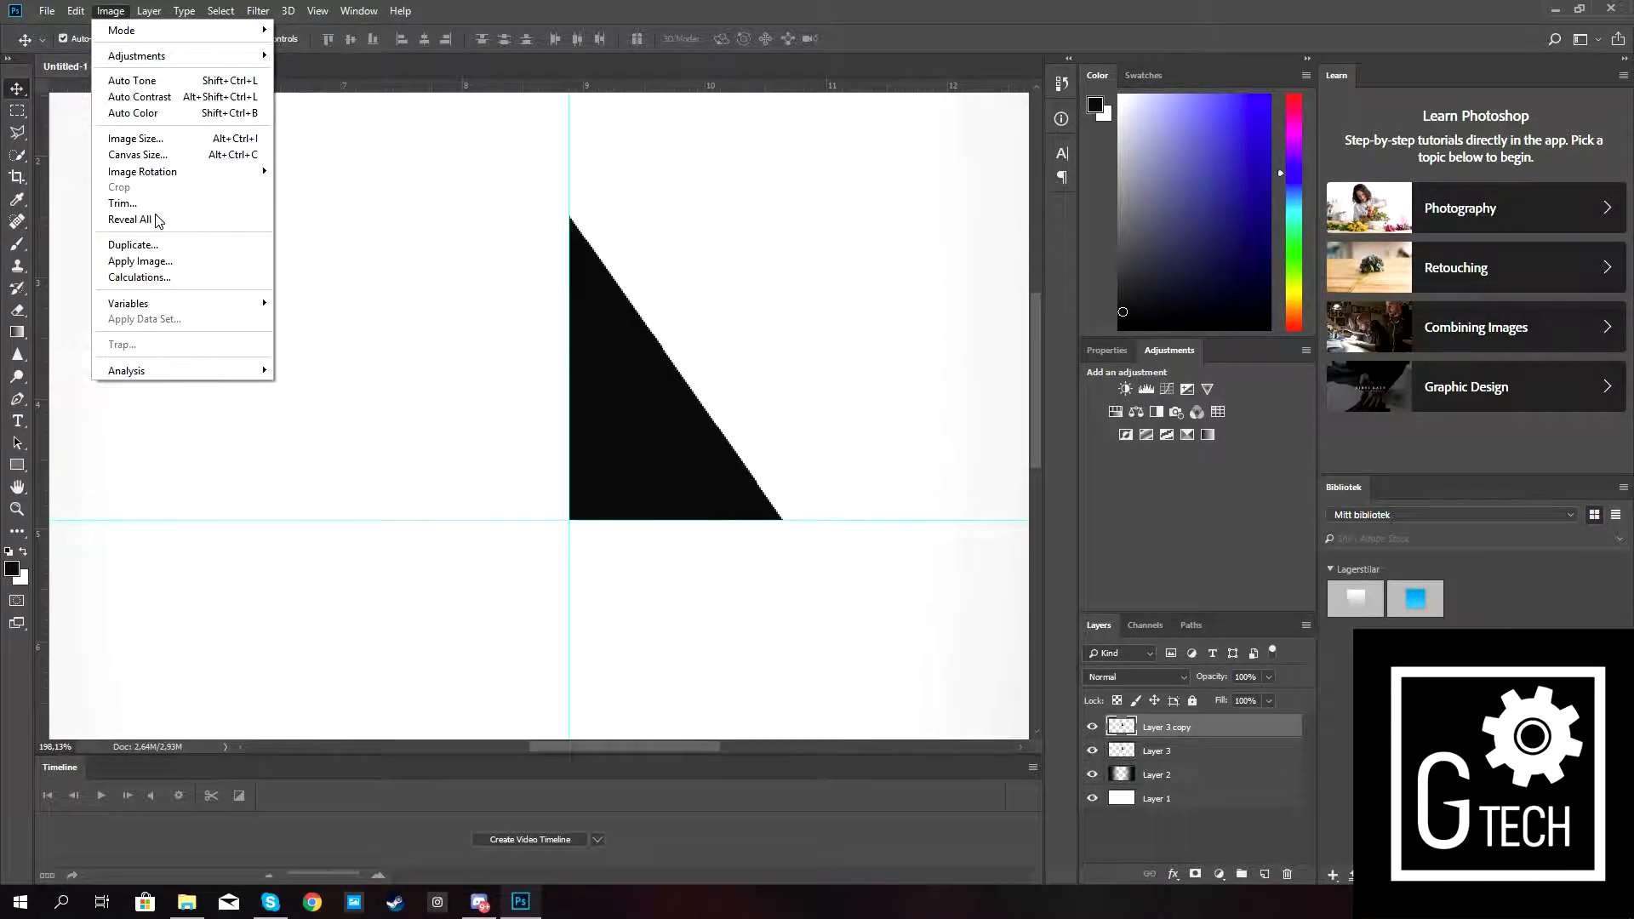
mouse_move(168, 179)
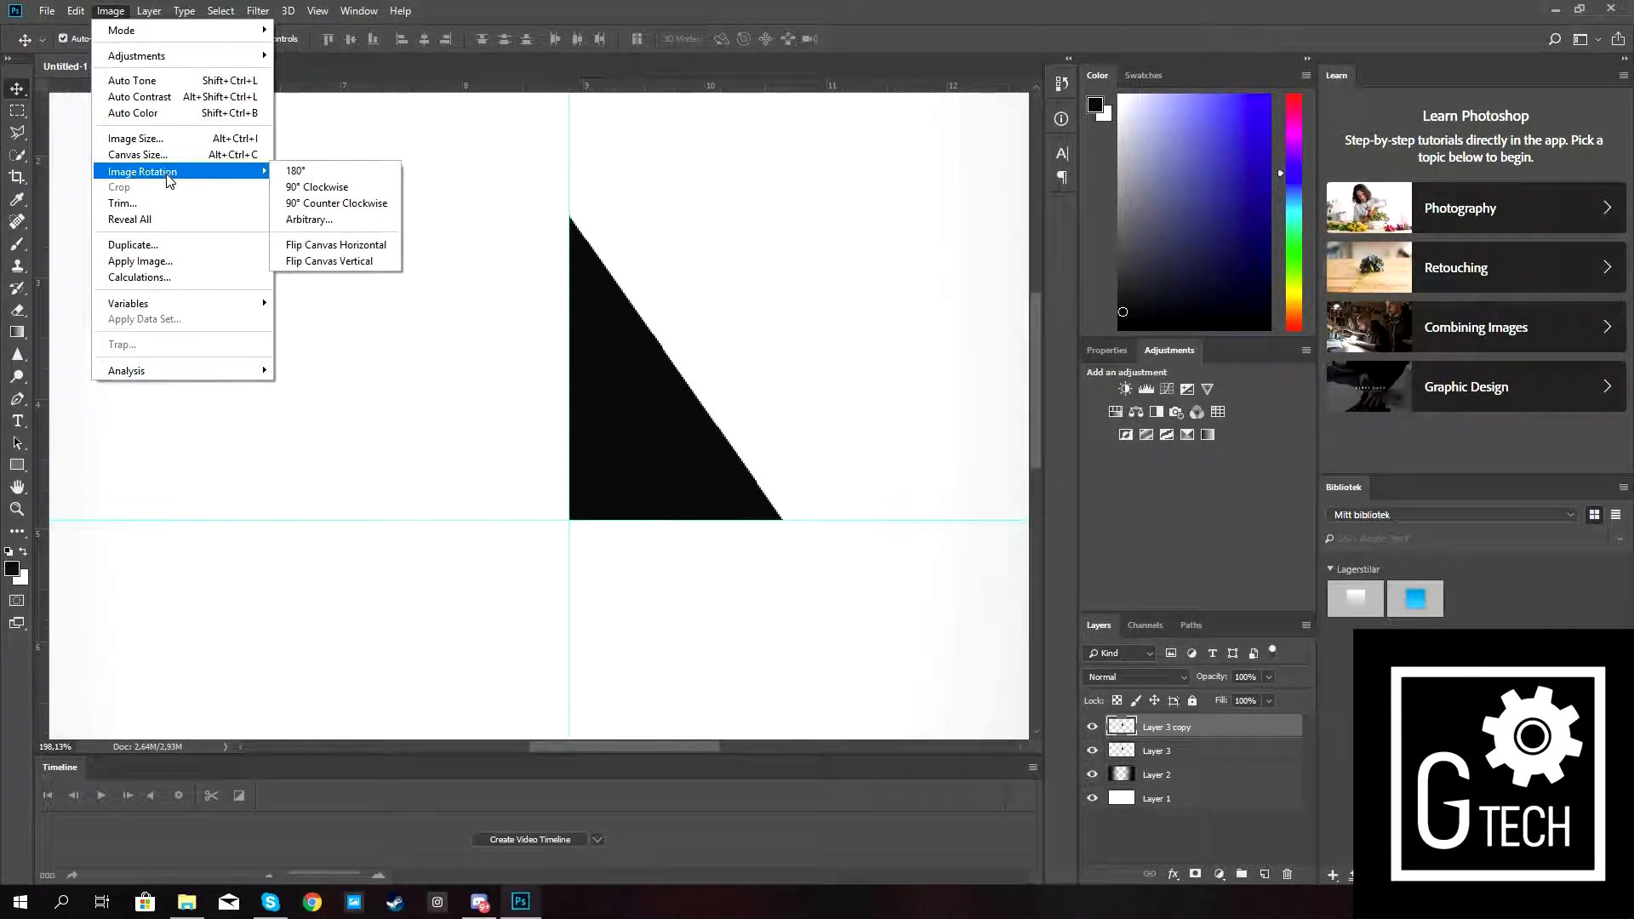
left_click(346, 247)
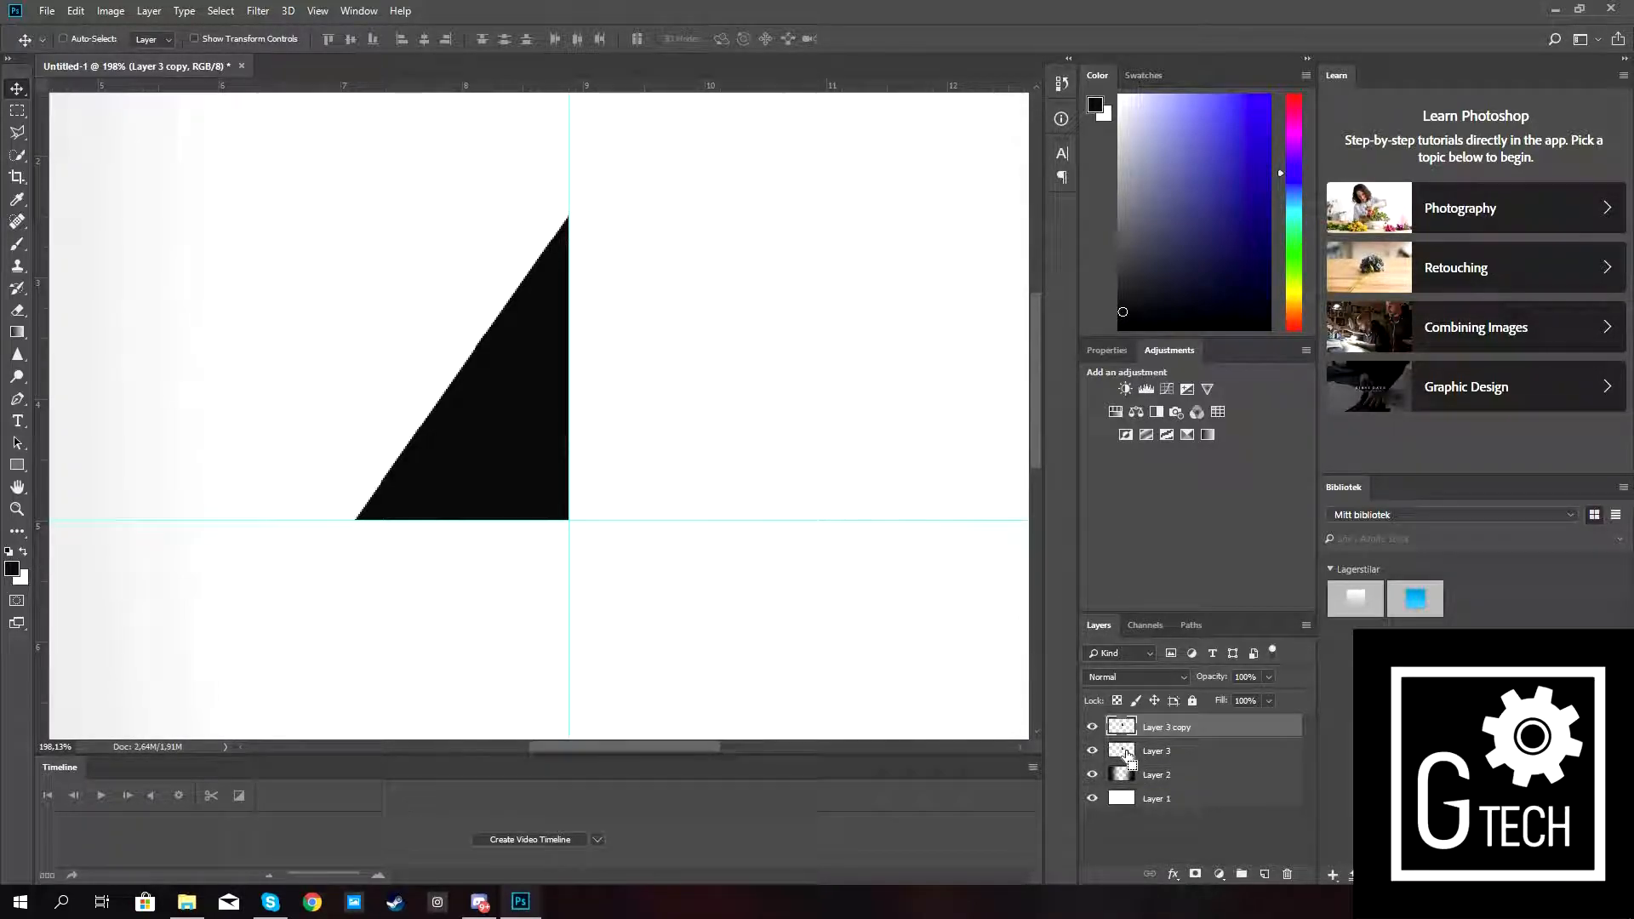
key("ctrl+z")
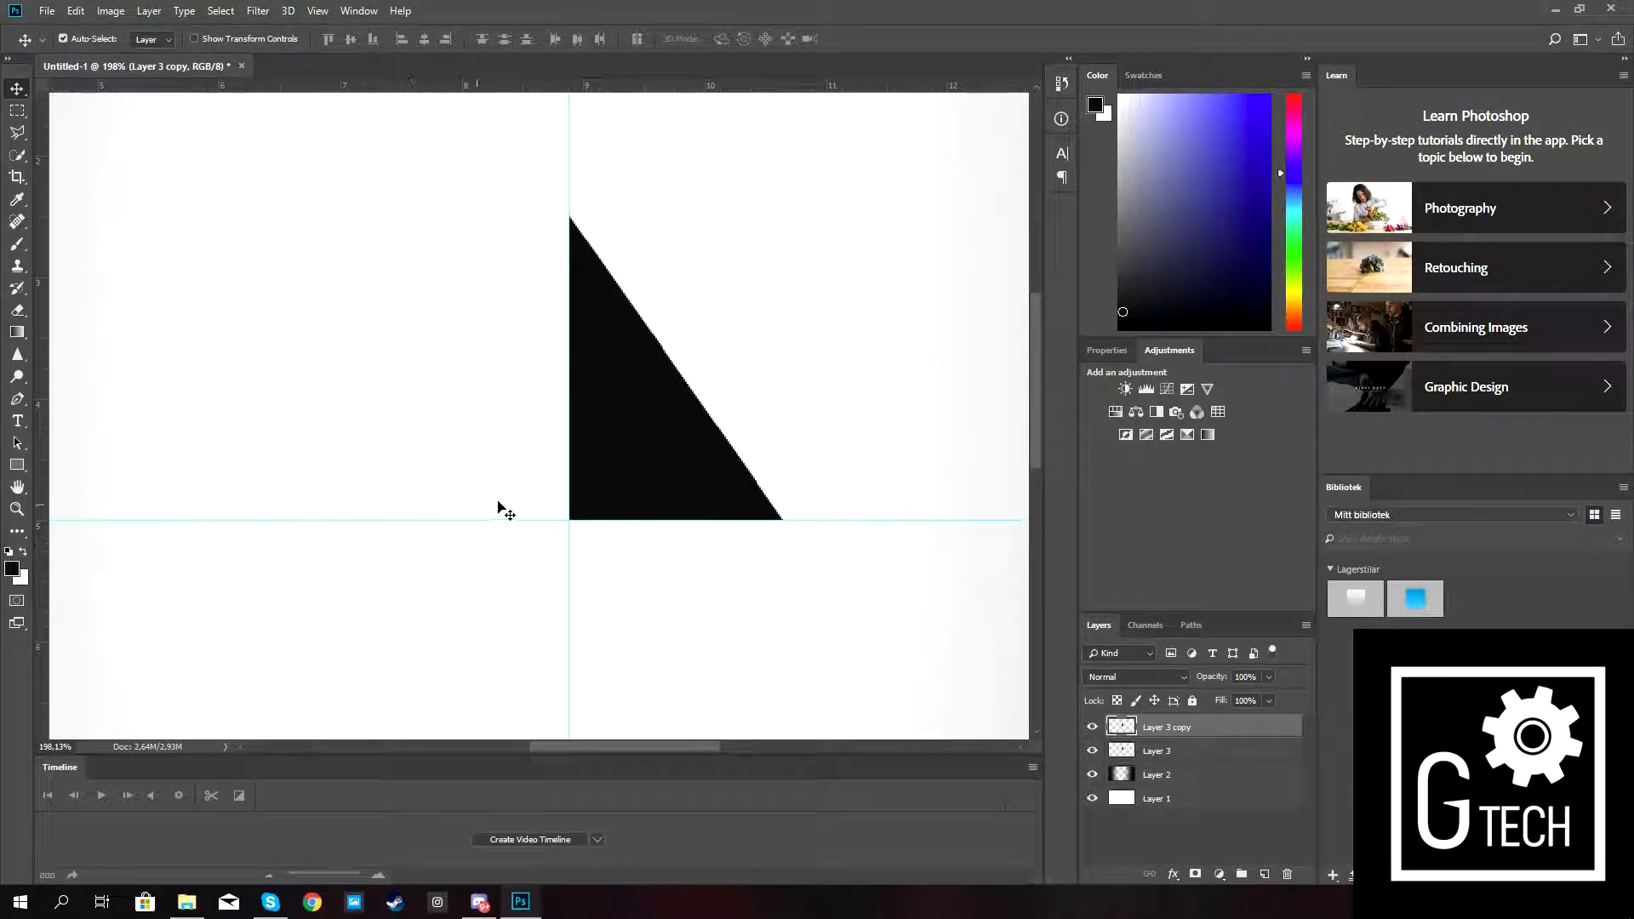
Create a white 1500 × 500 px document at 300 ppi and copy the duplicated half-triangle layer into it.
key("ctrl+n")
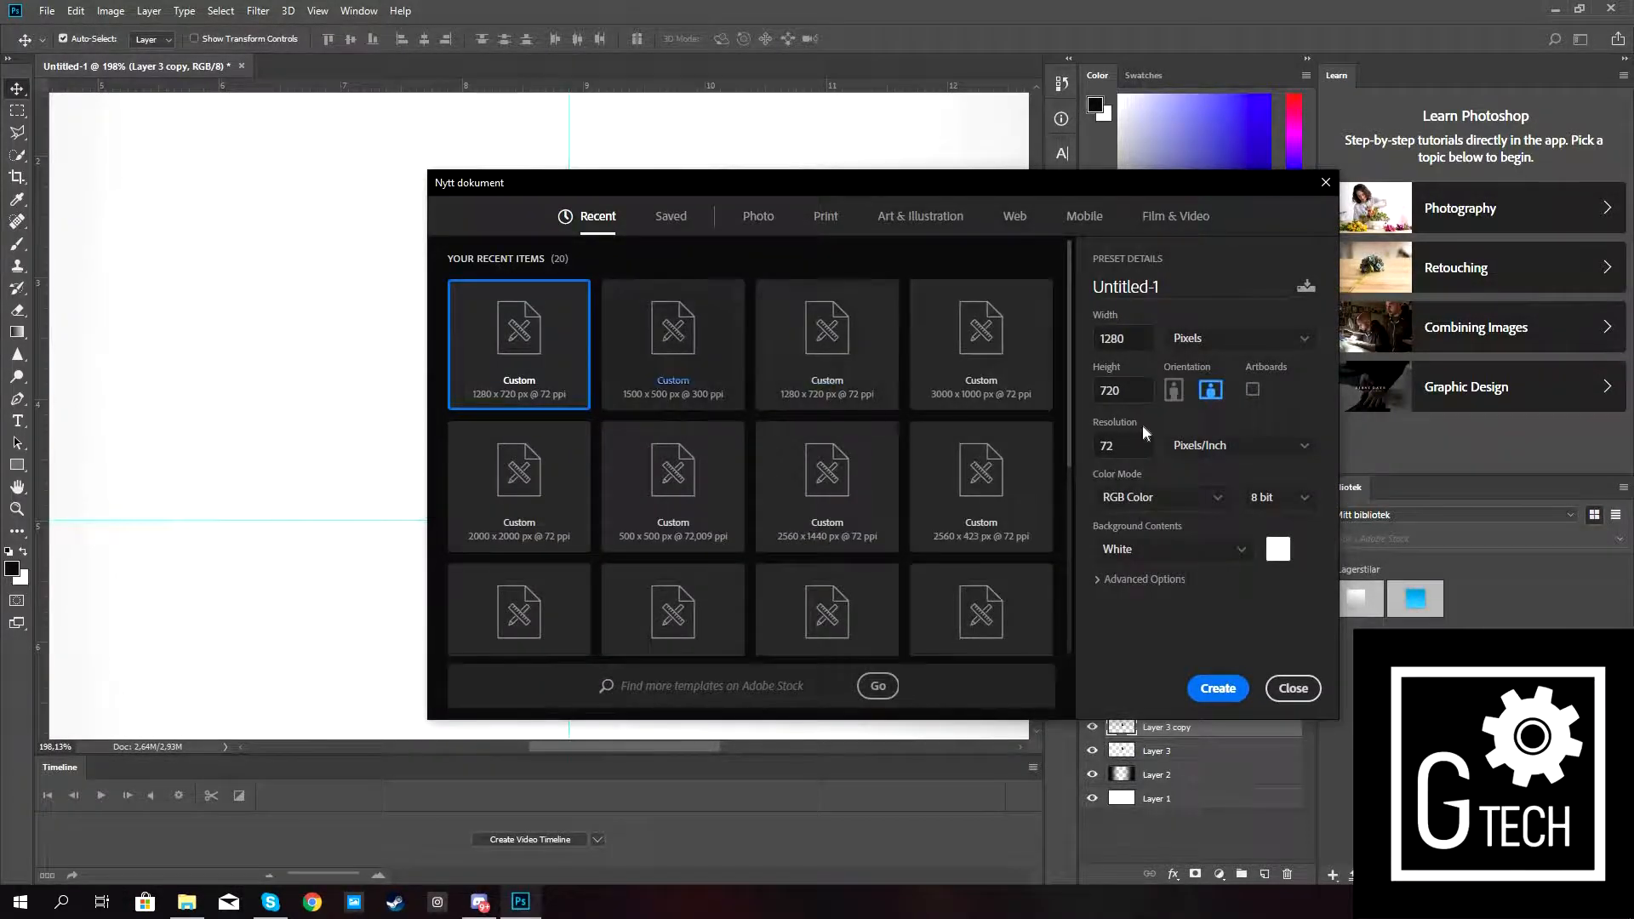
left_click(672, 354)
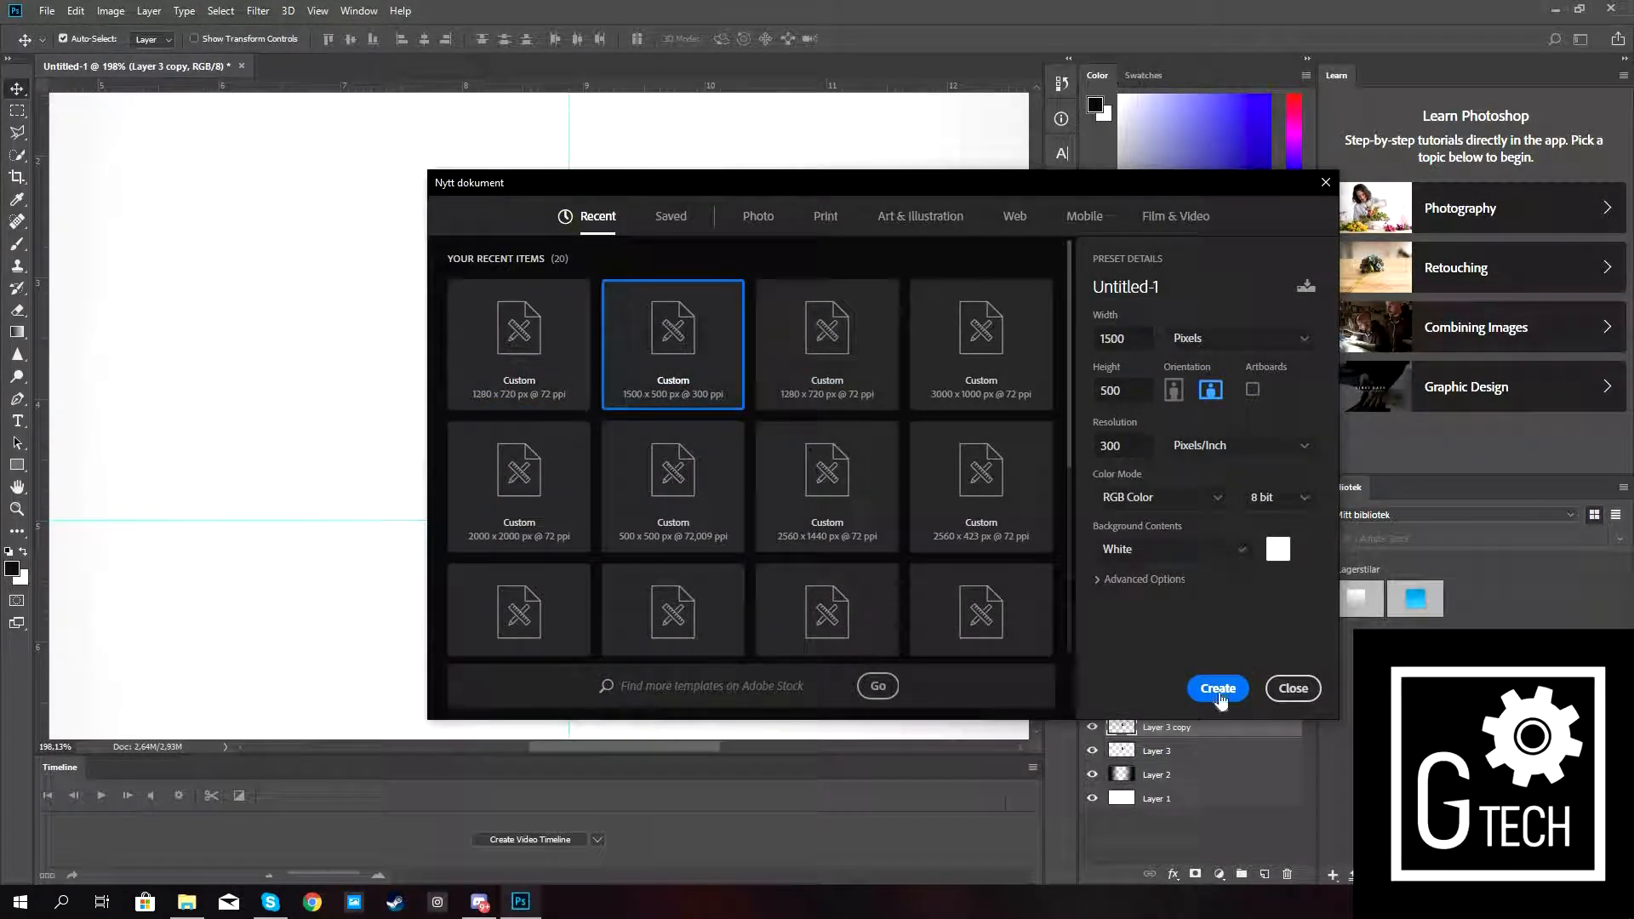
left_click(1215, 688)
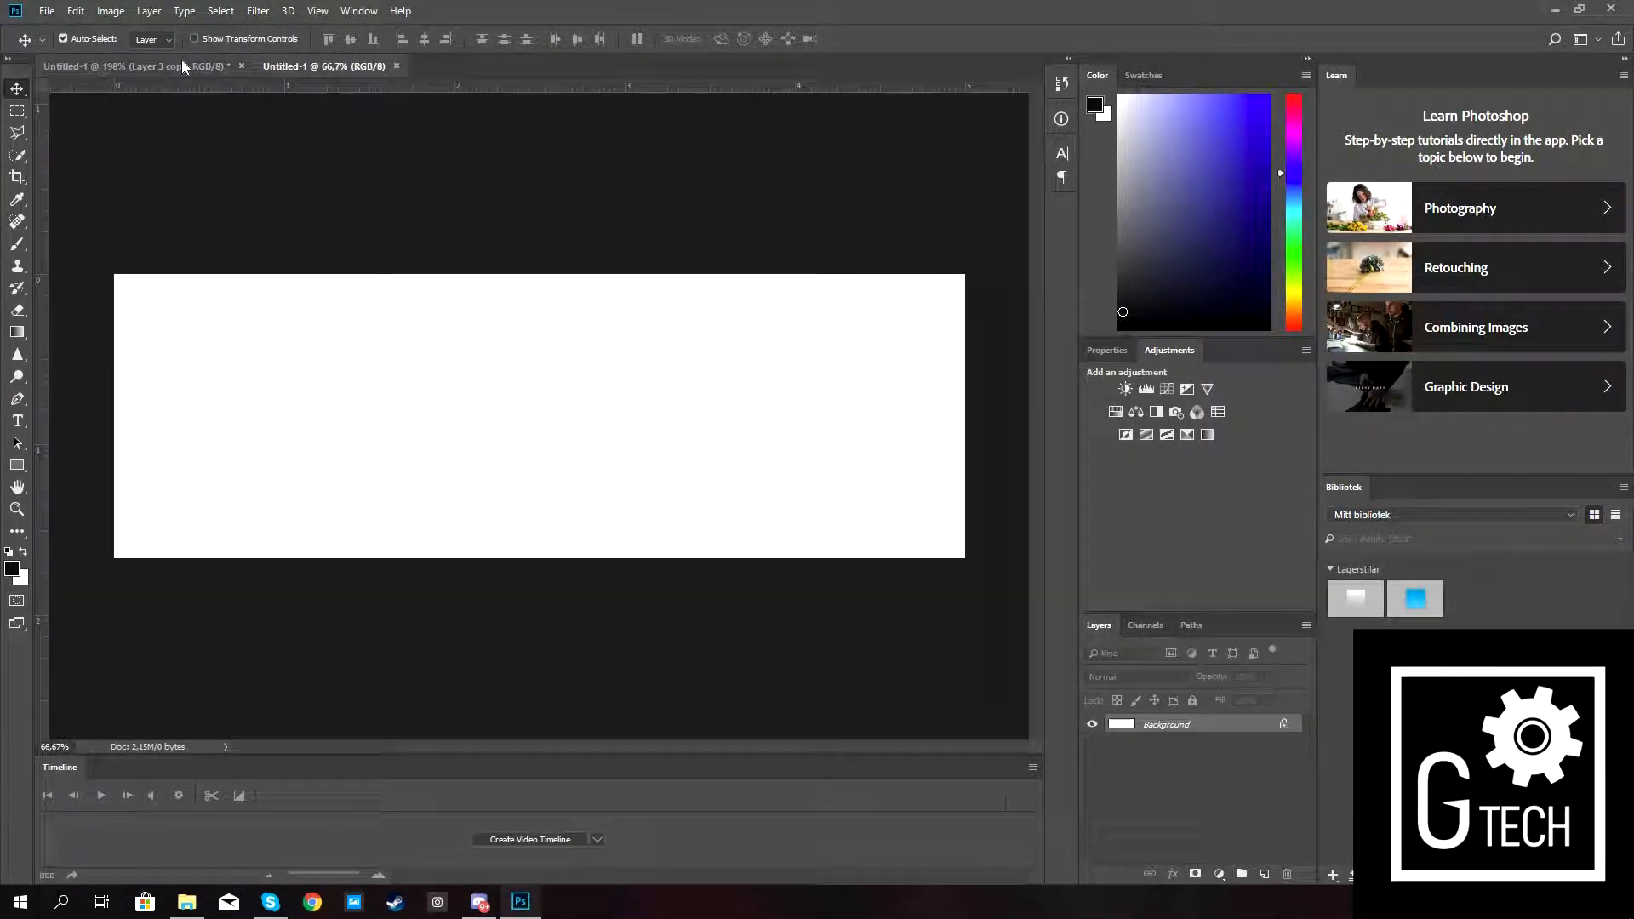
left_click(181, 65)
left_click_drag(614, 384, 524, 452)
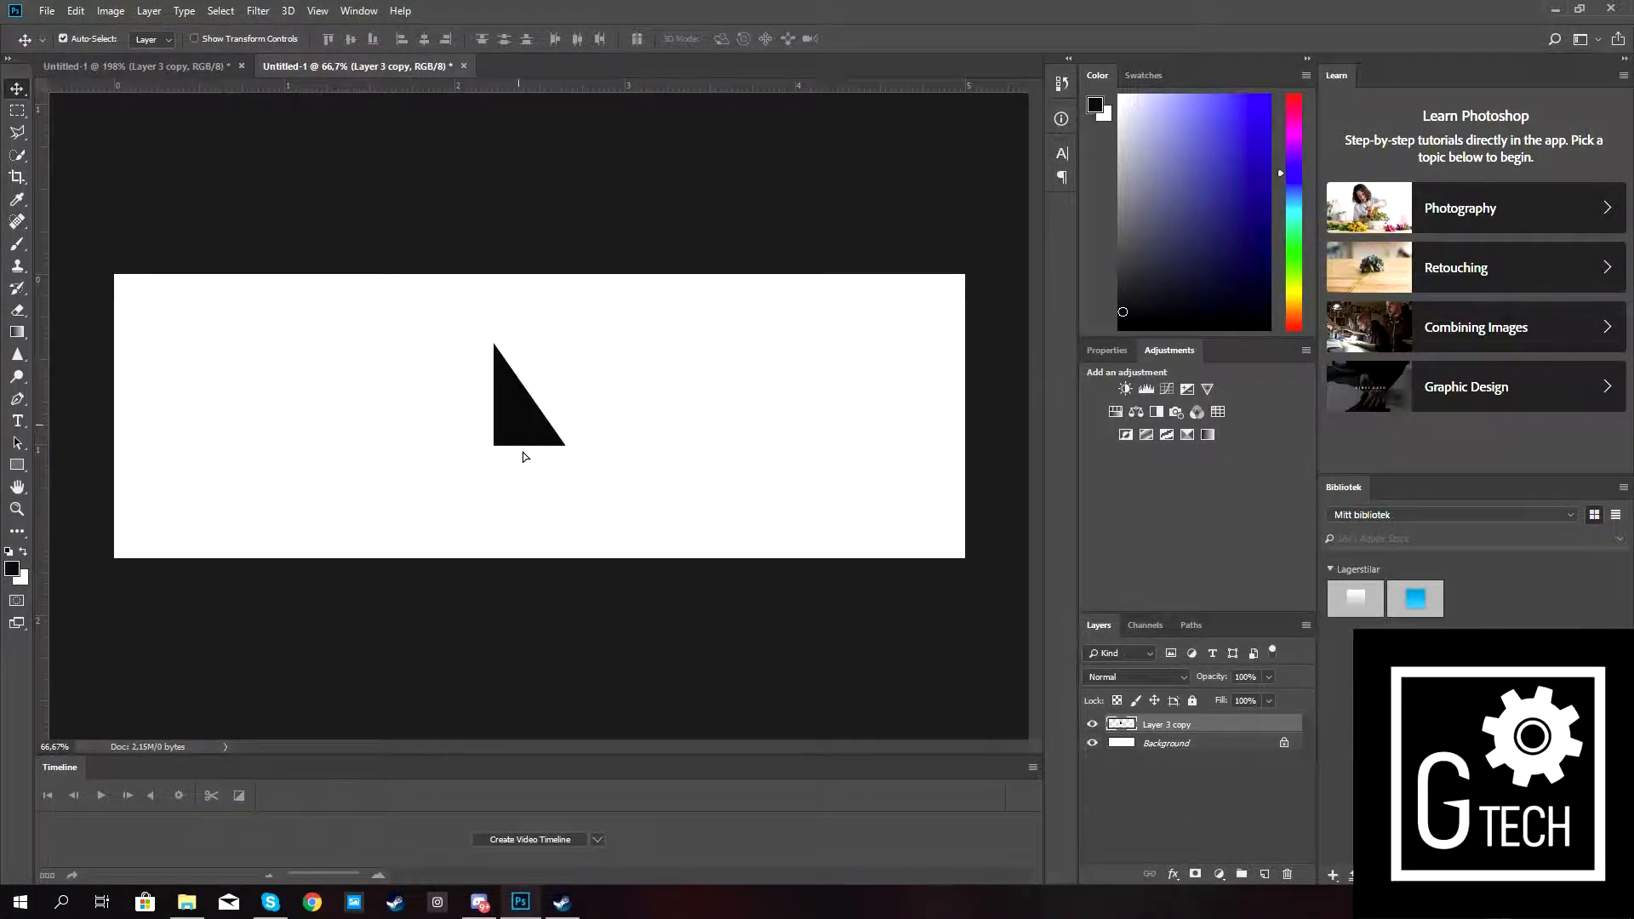
Flip the new document's canvas horizontally, and copy the mirrored half back against the vertical guide to complete the triangle.
left_click(76, 11)
left_click(110, 11)
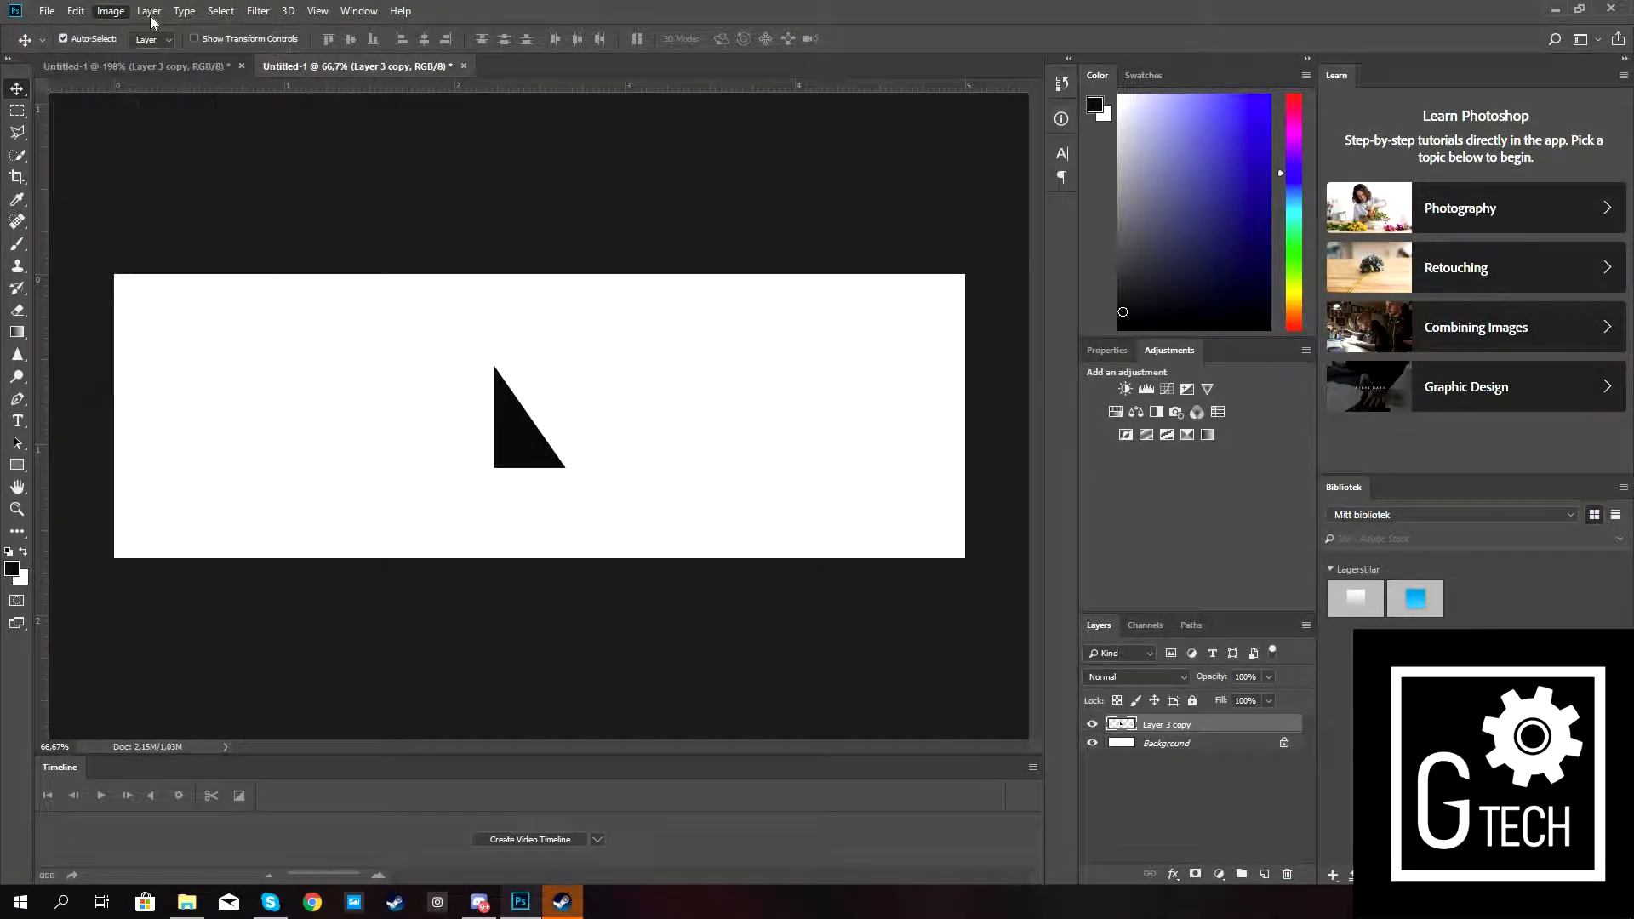
left_click(145, 12)
mouse_move(111, 11)
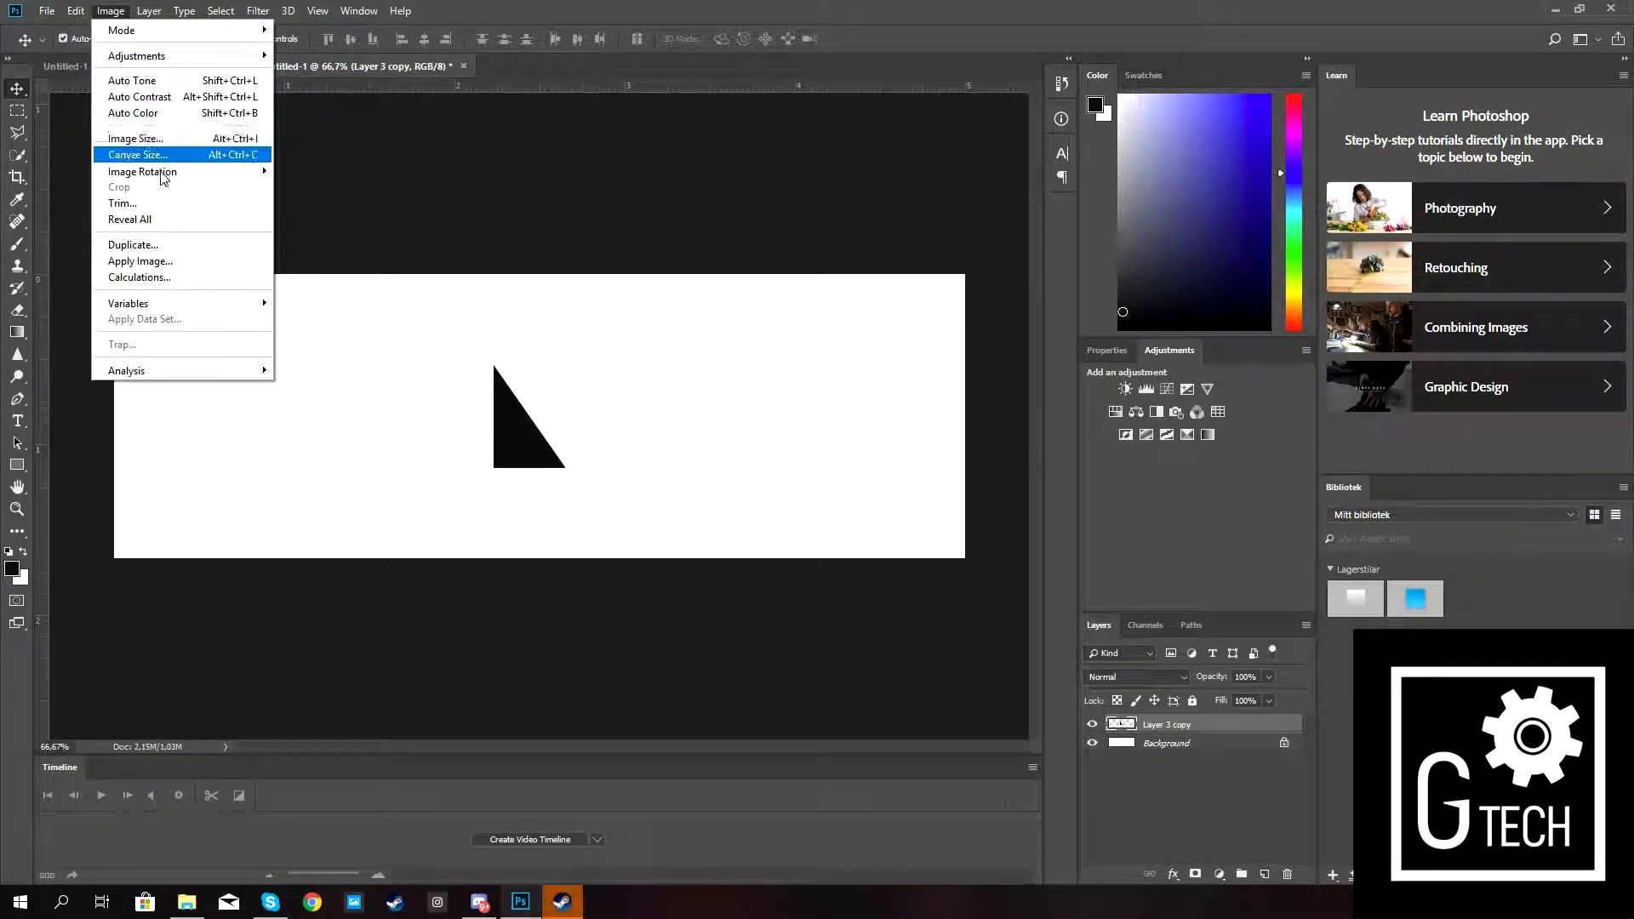
mouse_move(232, 179)
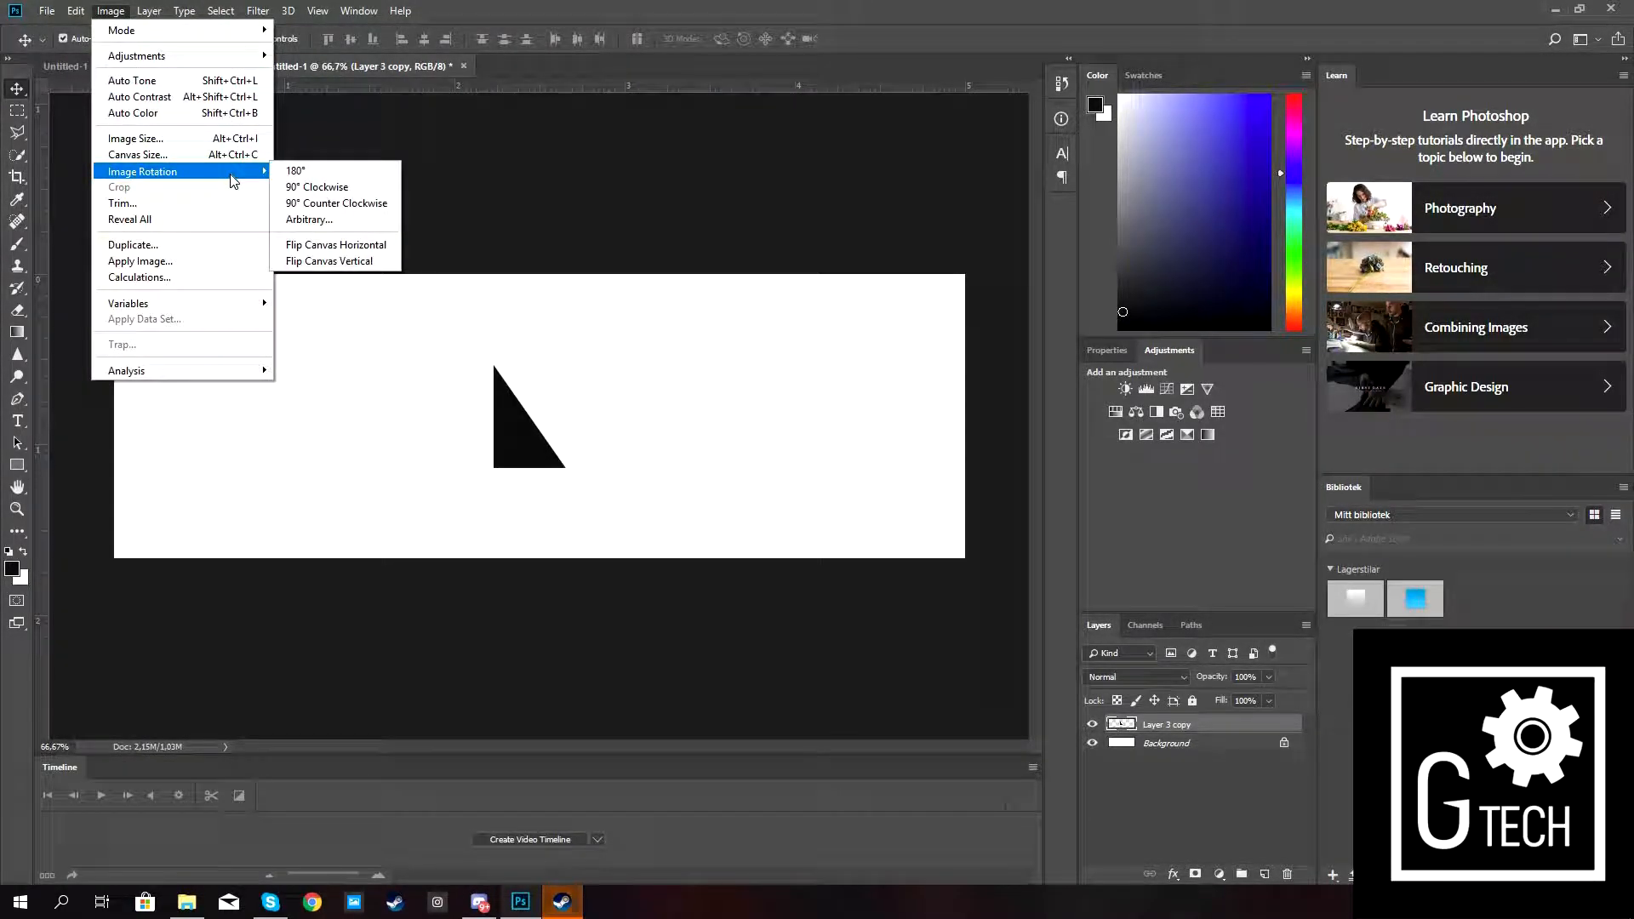
left_click(349, 245)
left_click_drag(334, 347, 513, 502)
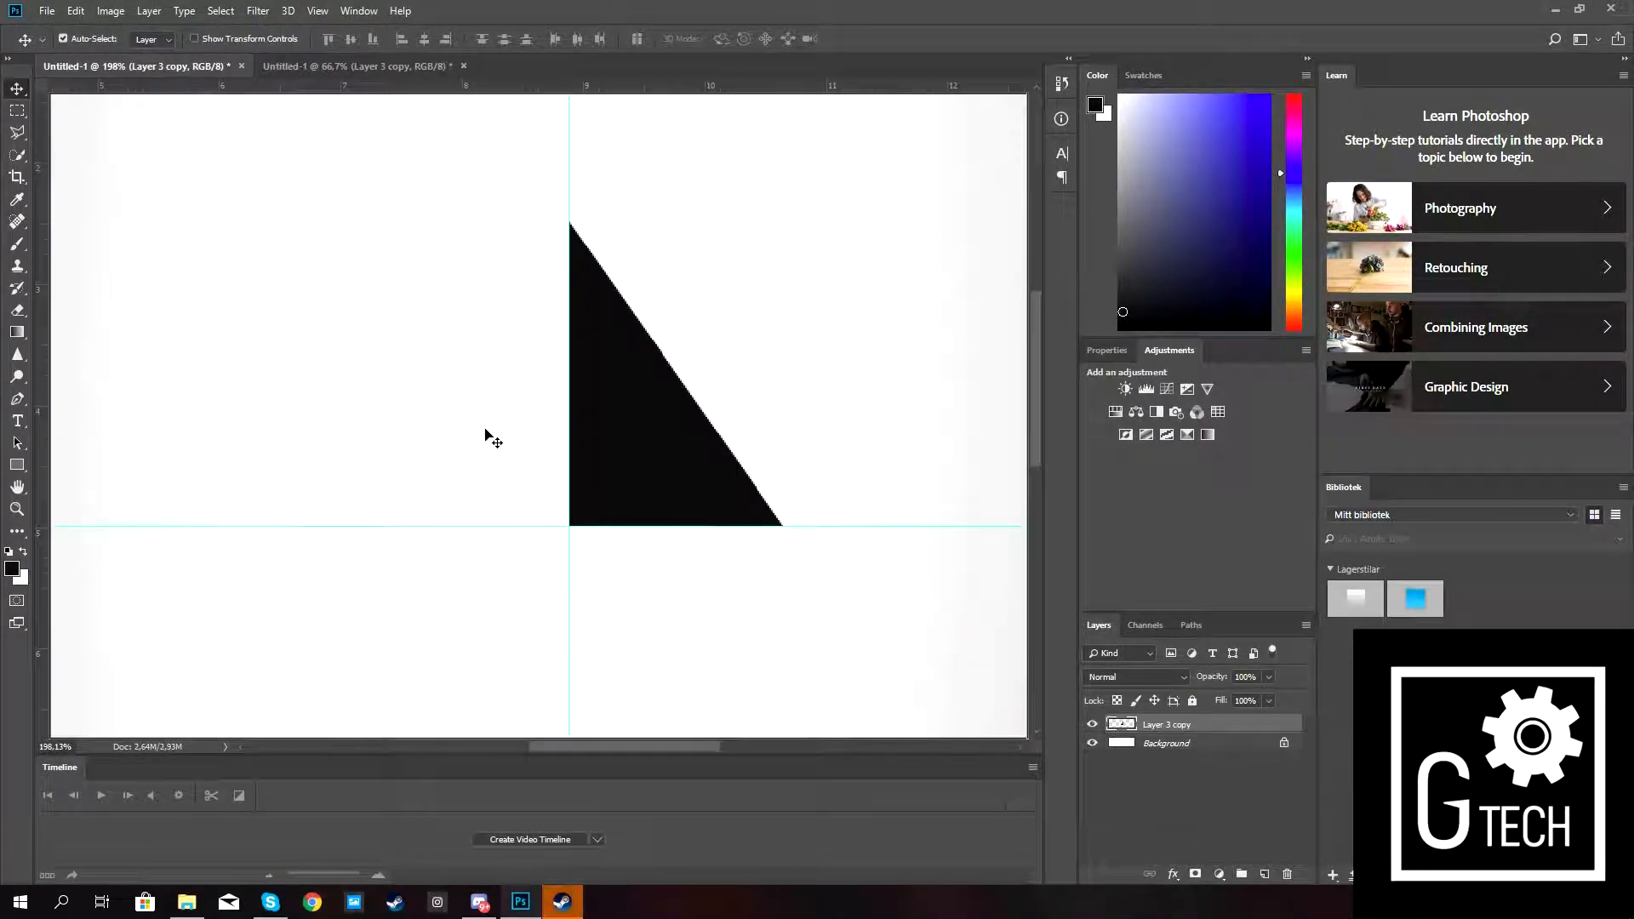
mouse_move(490, 452)
left_mouse_down()
mouse_move(478, 415)
mouse_move(486, 426)
left_mouse_up()
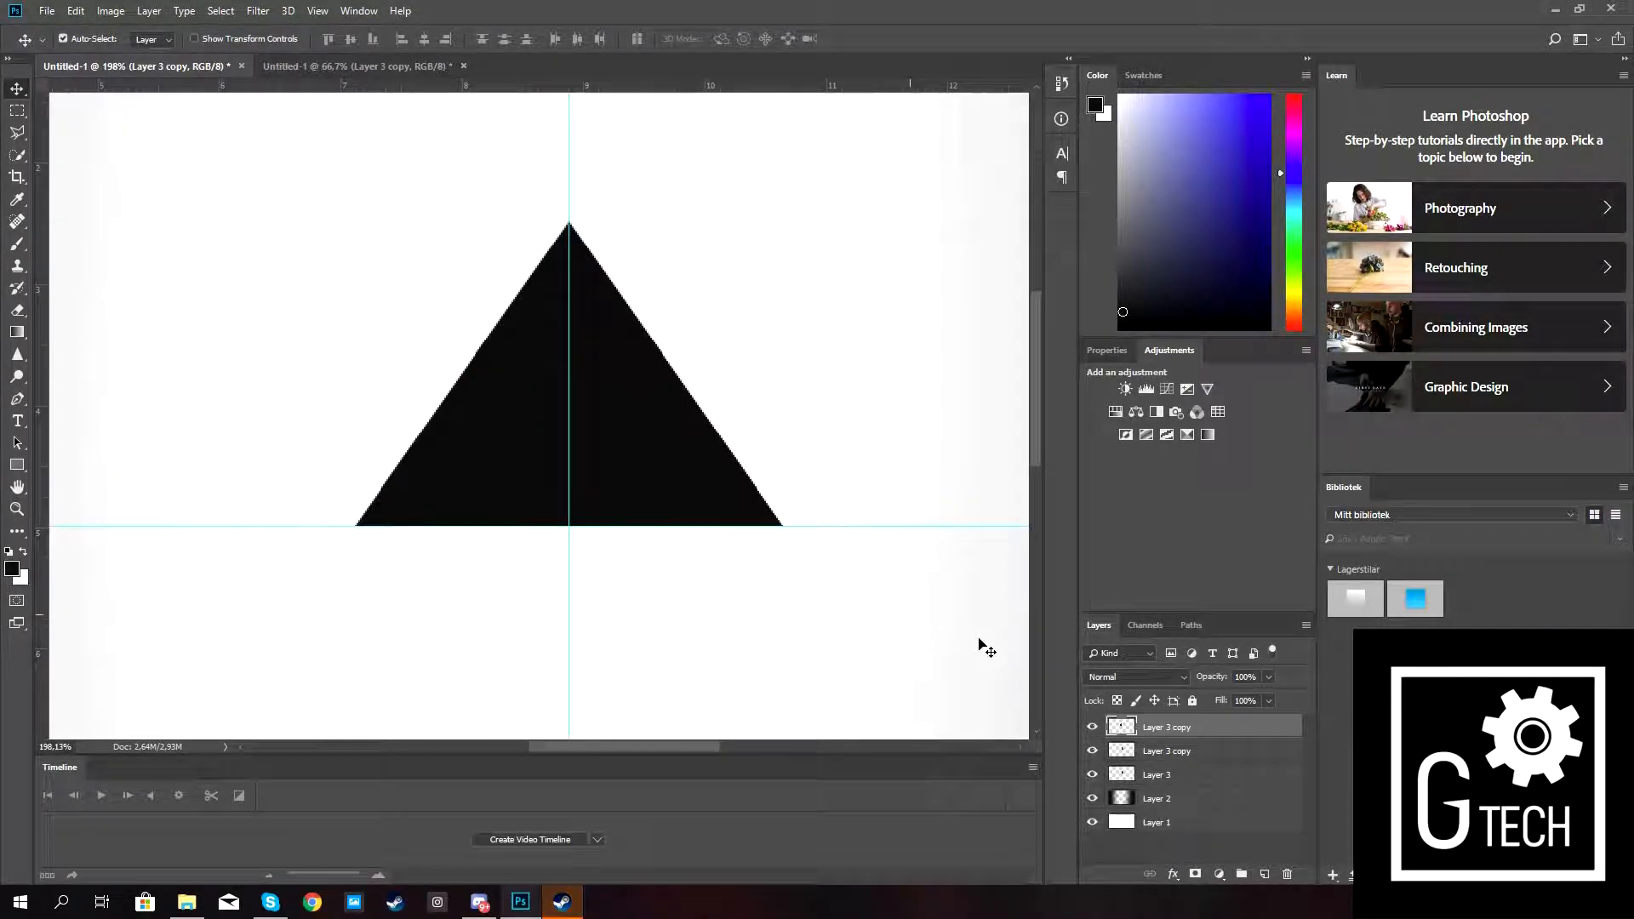
Merge Layer 3 and its two copies into a single triangle layer.
left_click(1150, 751)
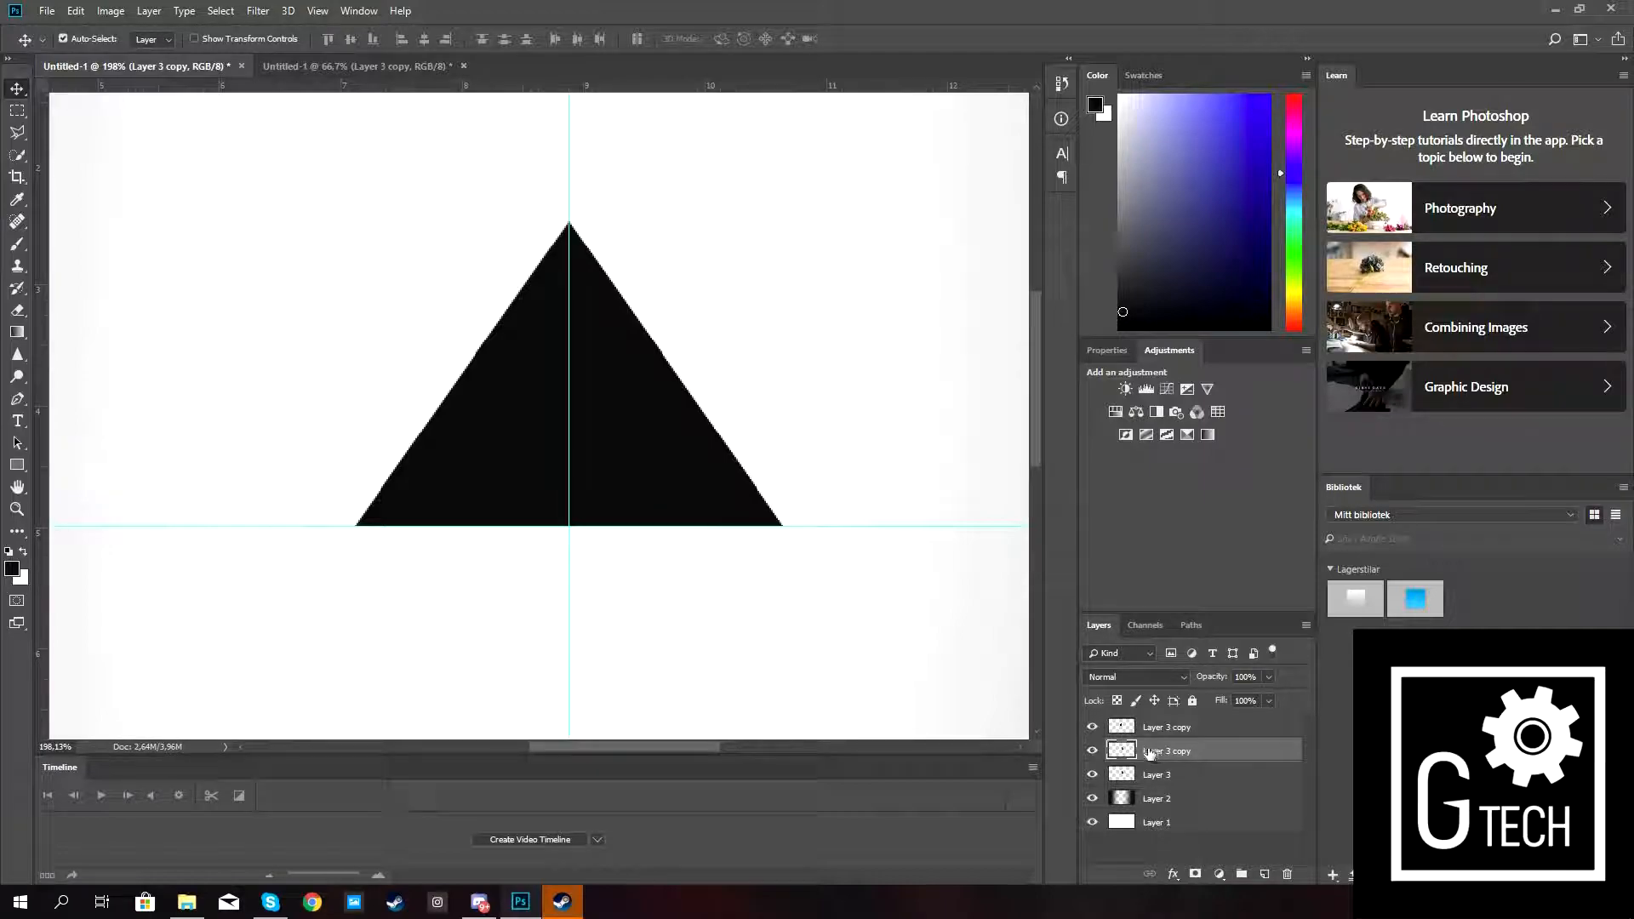
key("ctrl+e")
left_click(1150, 729, "shift")
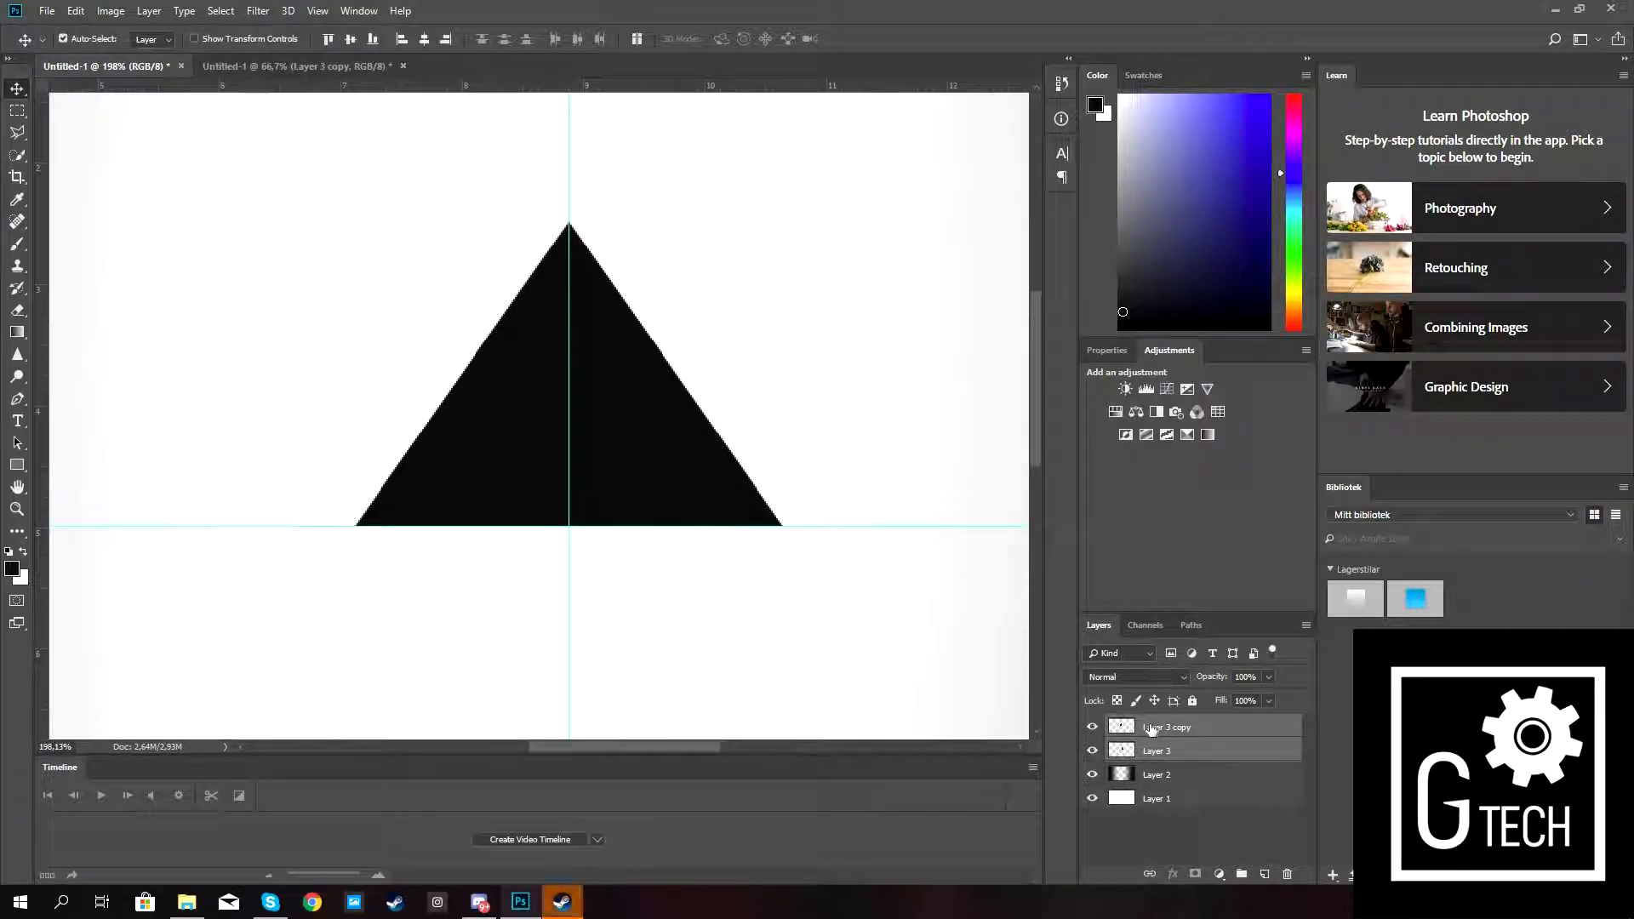
key("ctrl+e")
Remove the vertical and horizontal guides and move the black triangle straight down to the middle of the canvas.
scroll(640, 429, "down", 2)
mouse_move(639, 444)
left_mouse_down()
mouse_move(673, 436)
mouse_move(639, 446)
left_mouse_up()
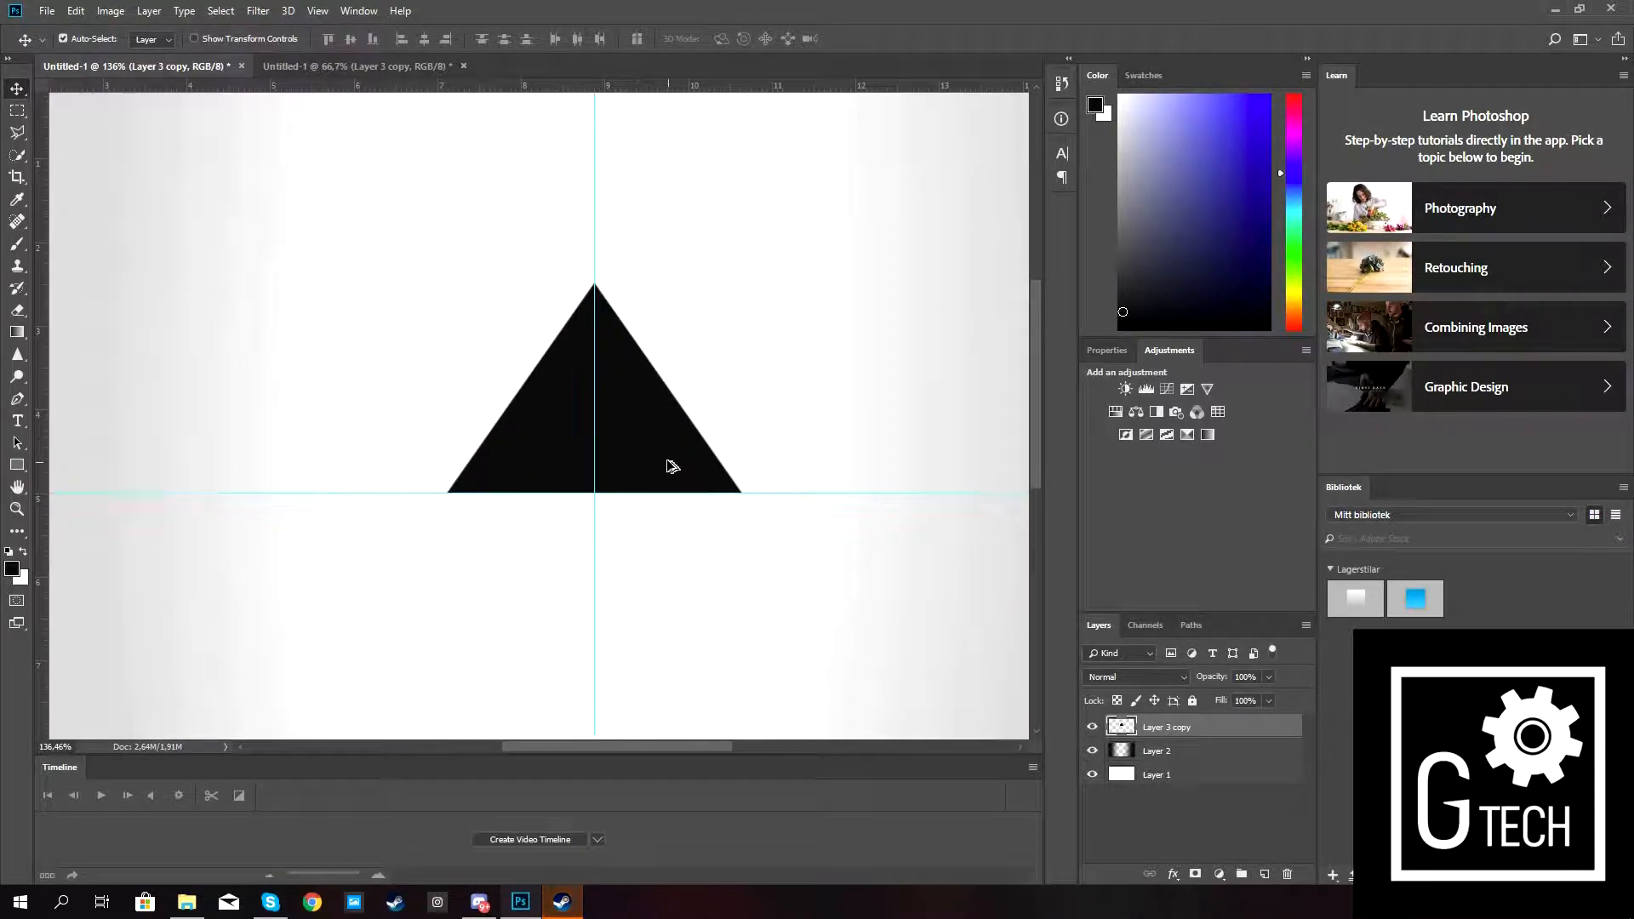
scroll(673, 464, "down", 2)
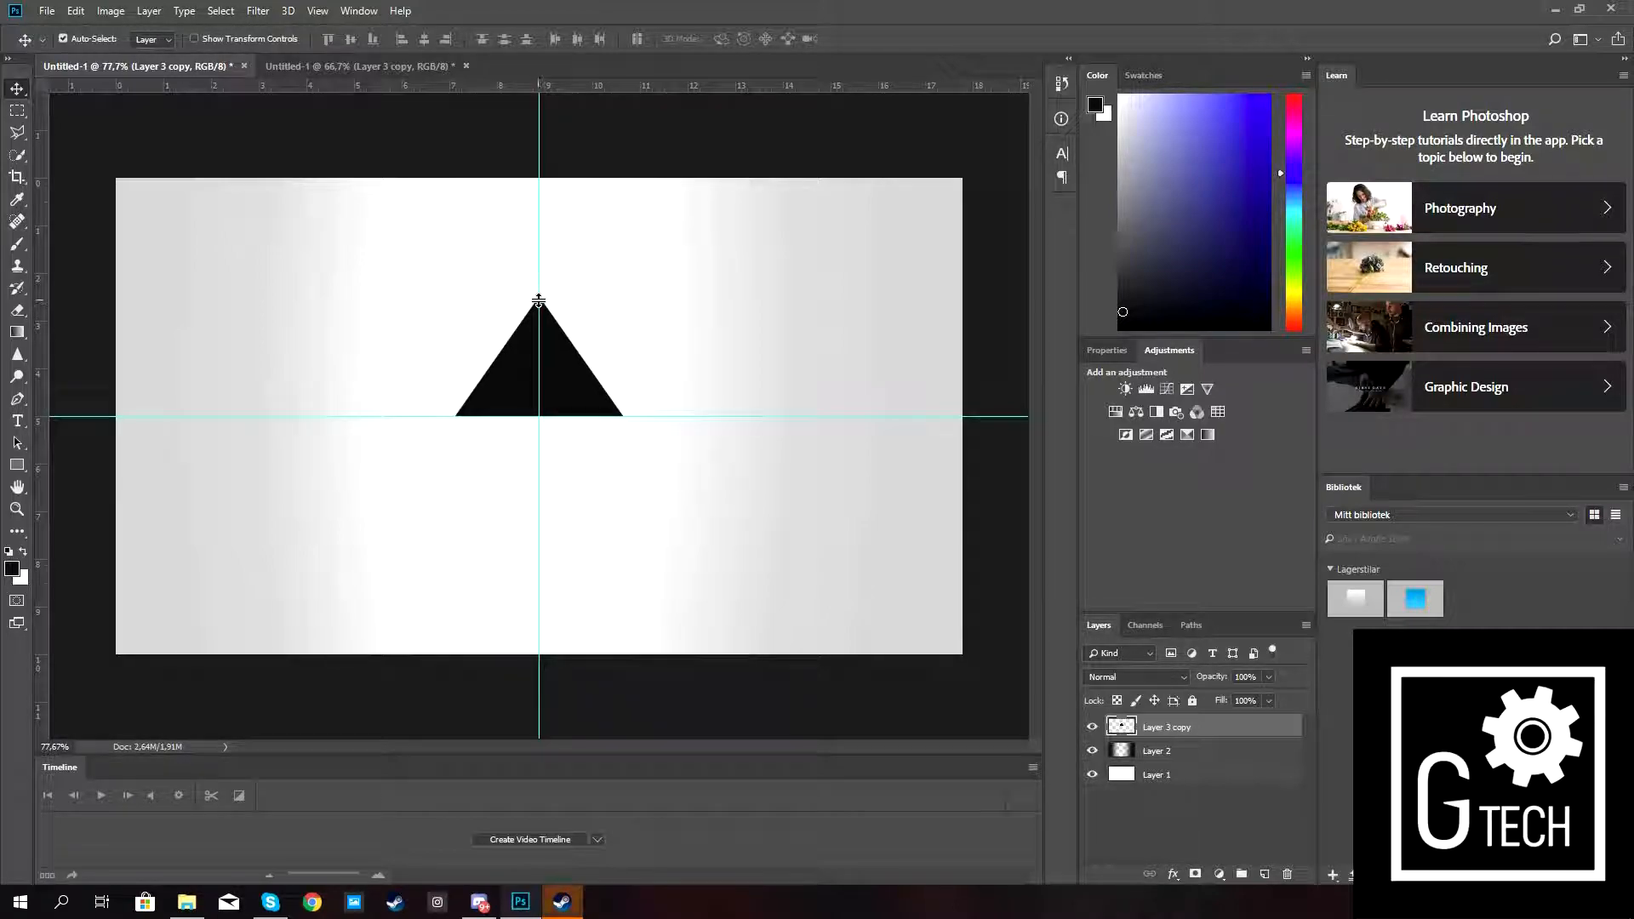
left_click_drag(538, 284, 595, 68)
left_click_drag(652, 416, 219, 773)
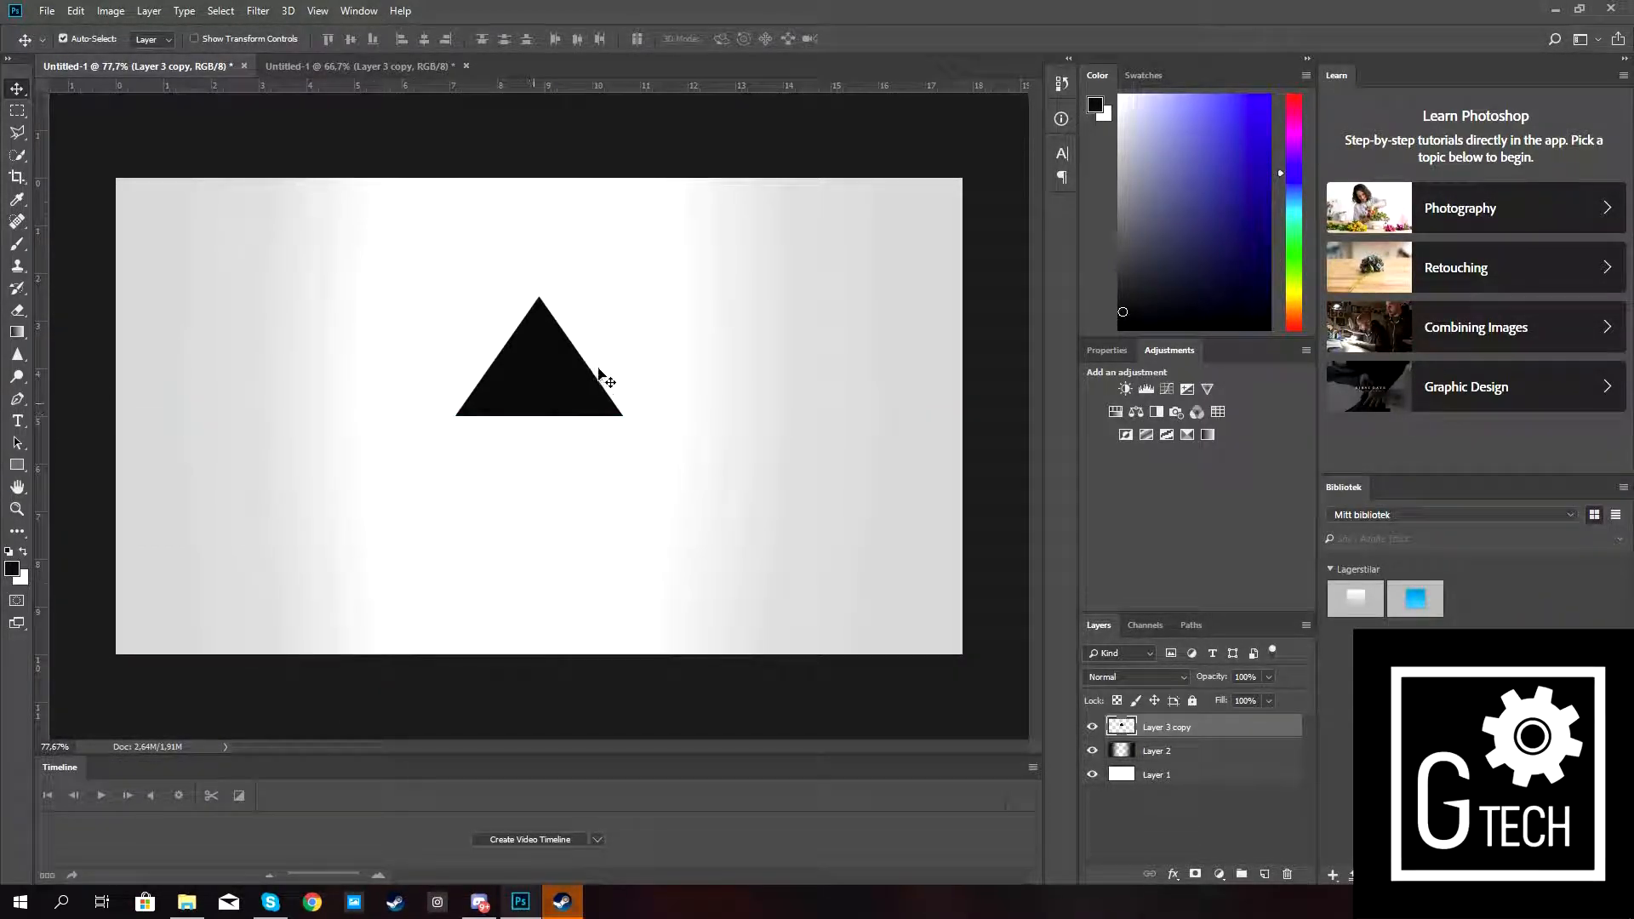
left_click_drag(549, 381, 552, 474)
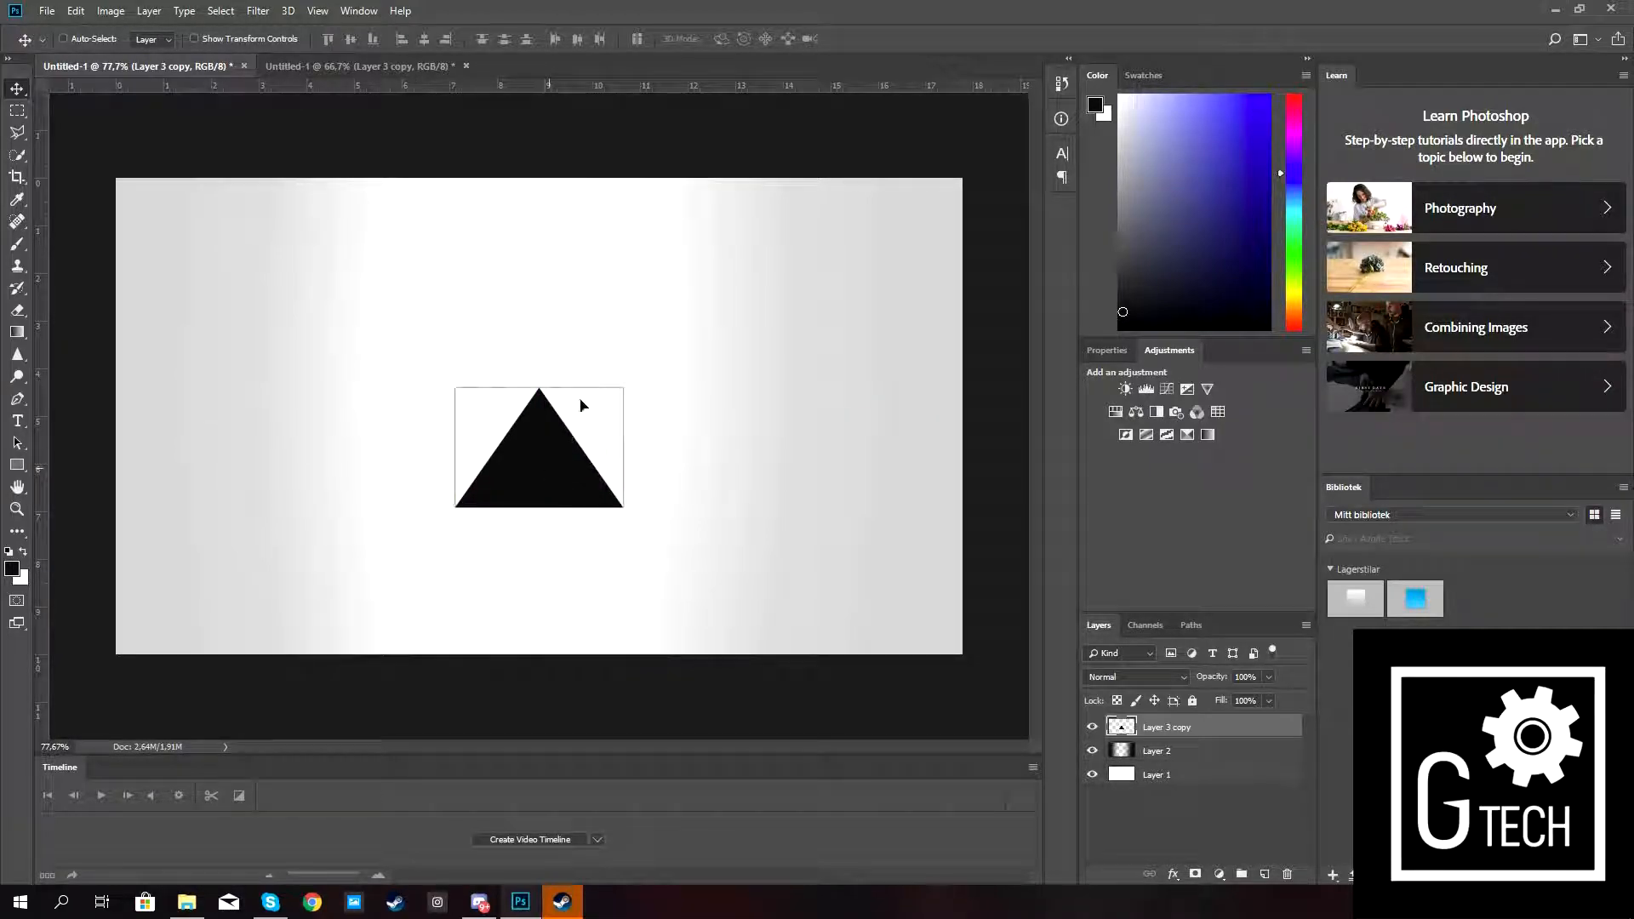
Scale the triangle to about 151% width and 163% height and centre it at about X 640.5 px, Y 383.5 px.
key("ctrl+t")
left_click_drag(666, 364, 711, 334)
left_click_drag(601, 474, 598, 437)
left_click_drag(649, 337, 704, 298)
left_click_drag(617, 441, 598, 487)
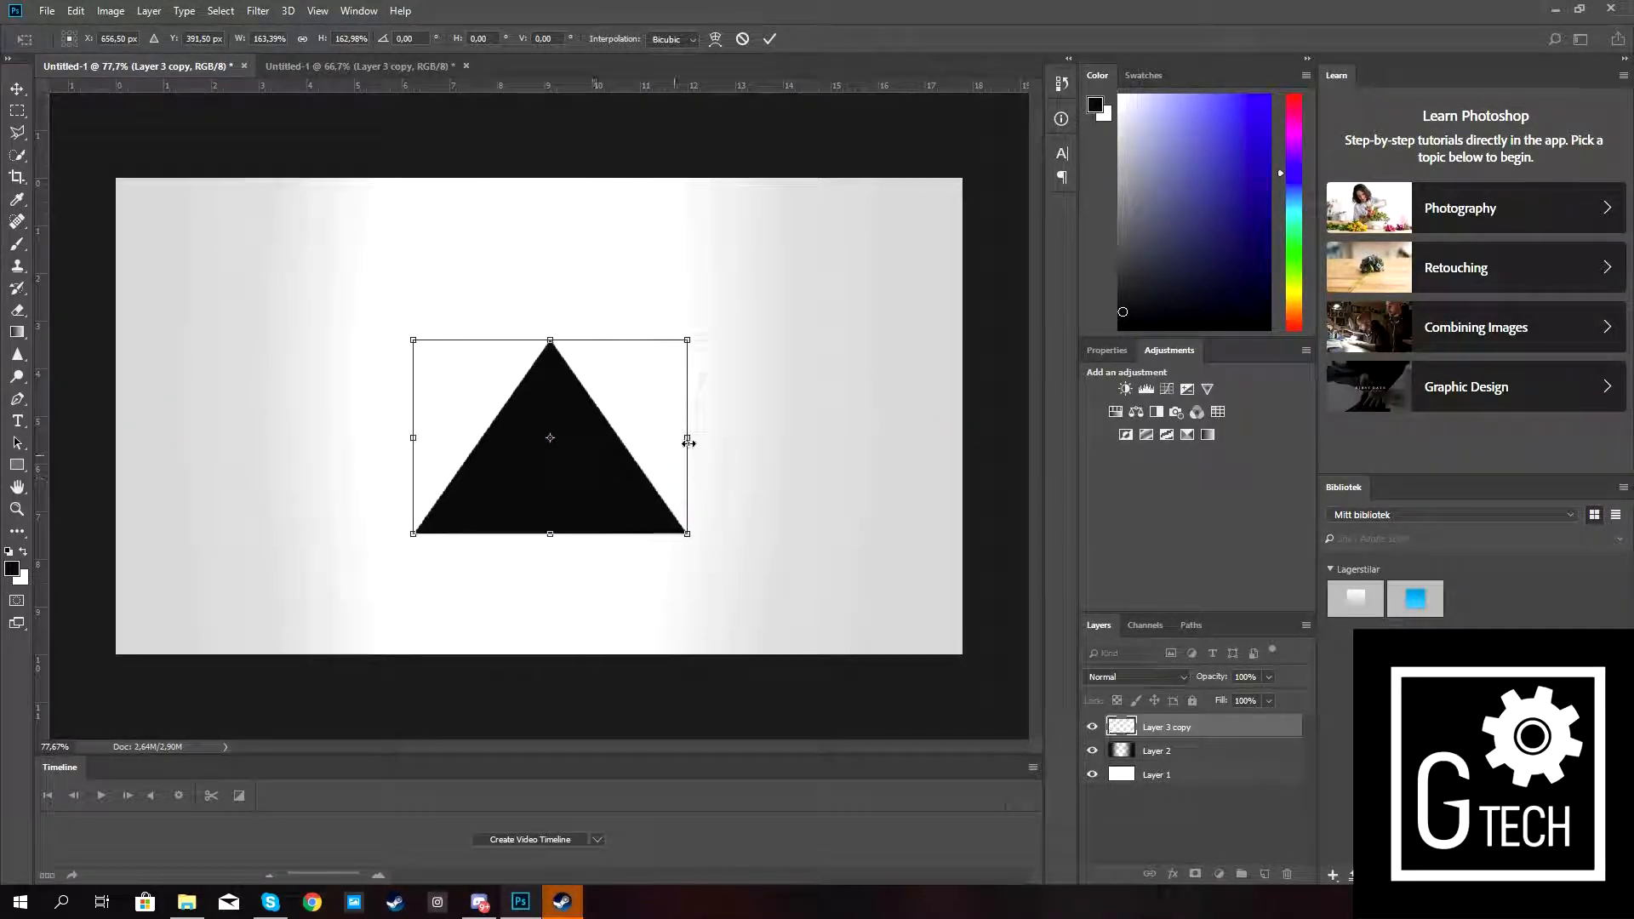
left_click_drag(671, 441, 665, 441)
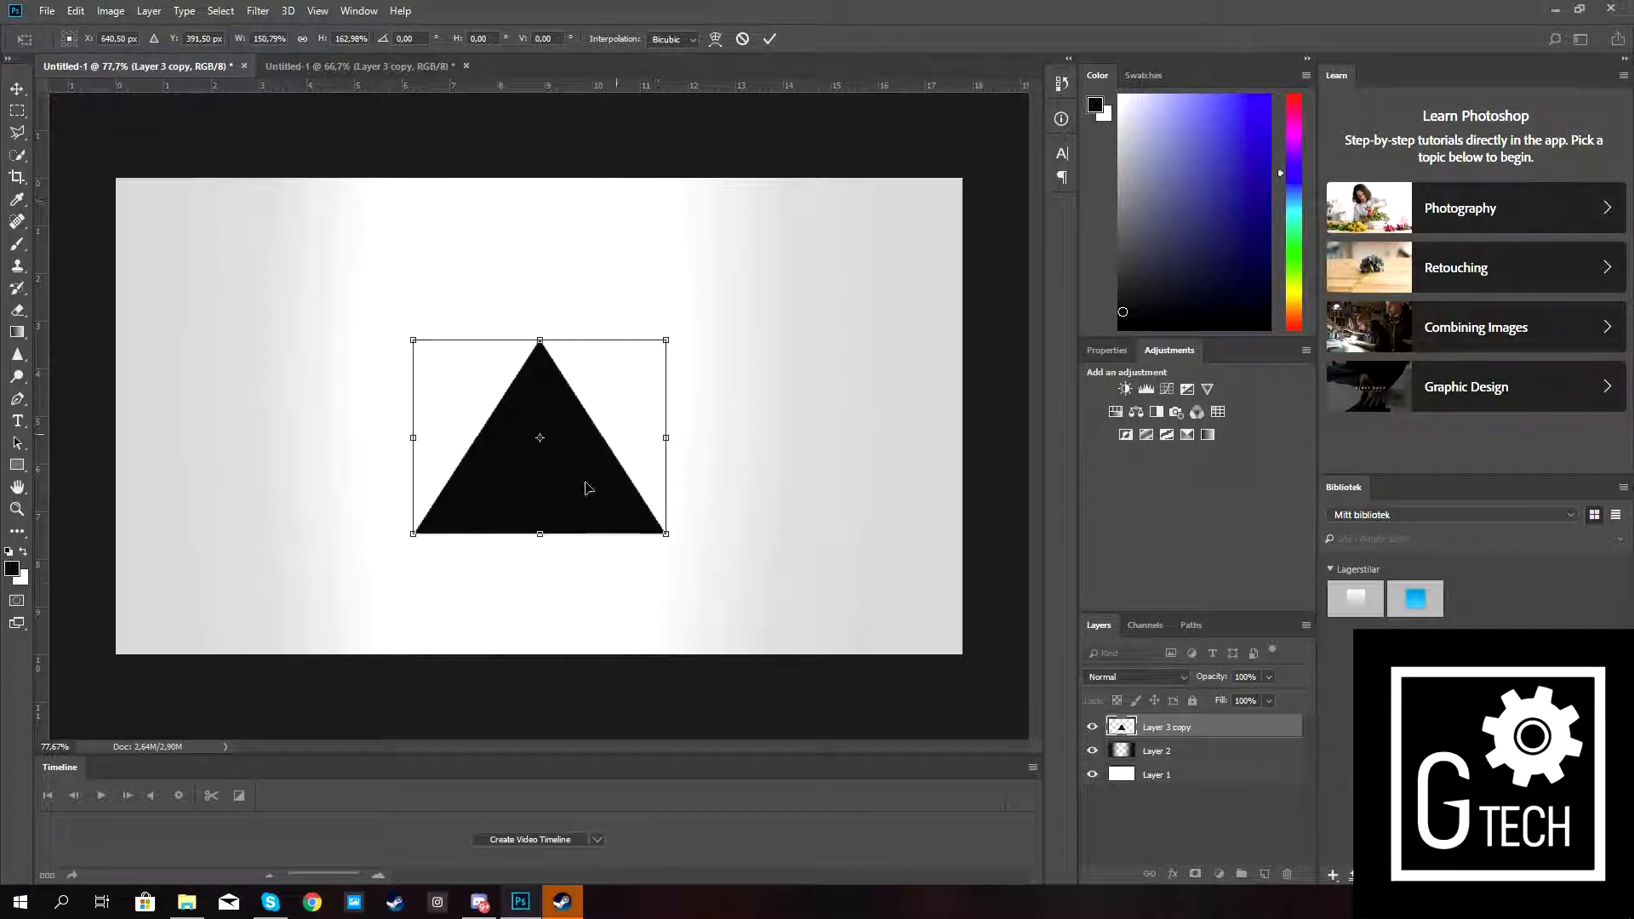
mouse_move(612, 490)
left_mouse_down()
mouse_move(587, 467)
mouse_move(592, 483)
left_mouse_up()
left_click_drag(639, 378, 640, 378)
left_click(769, 38)
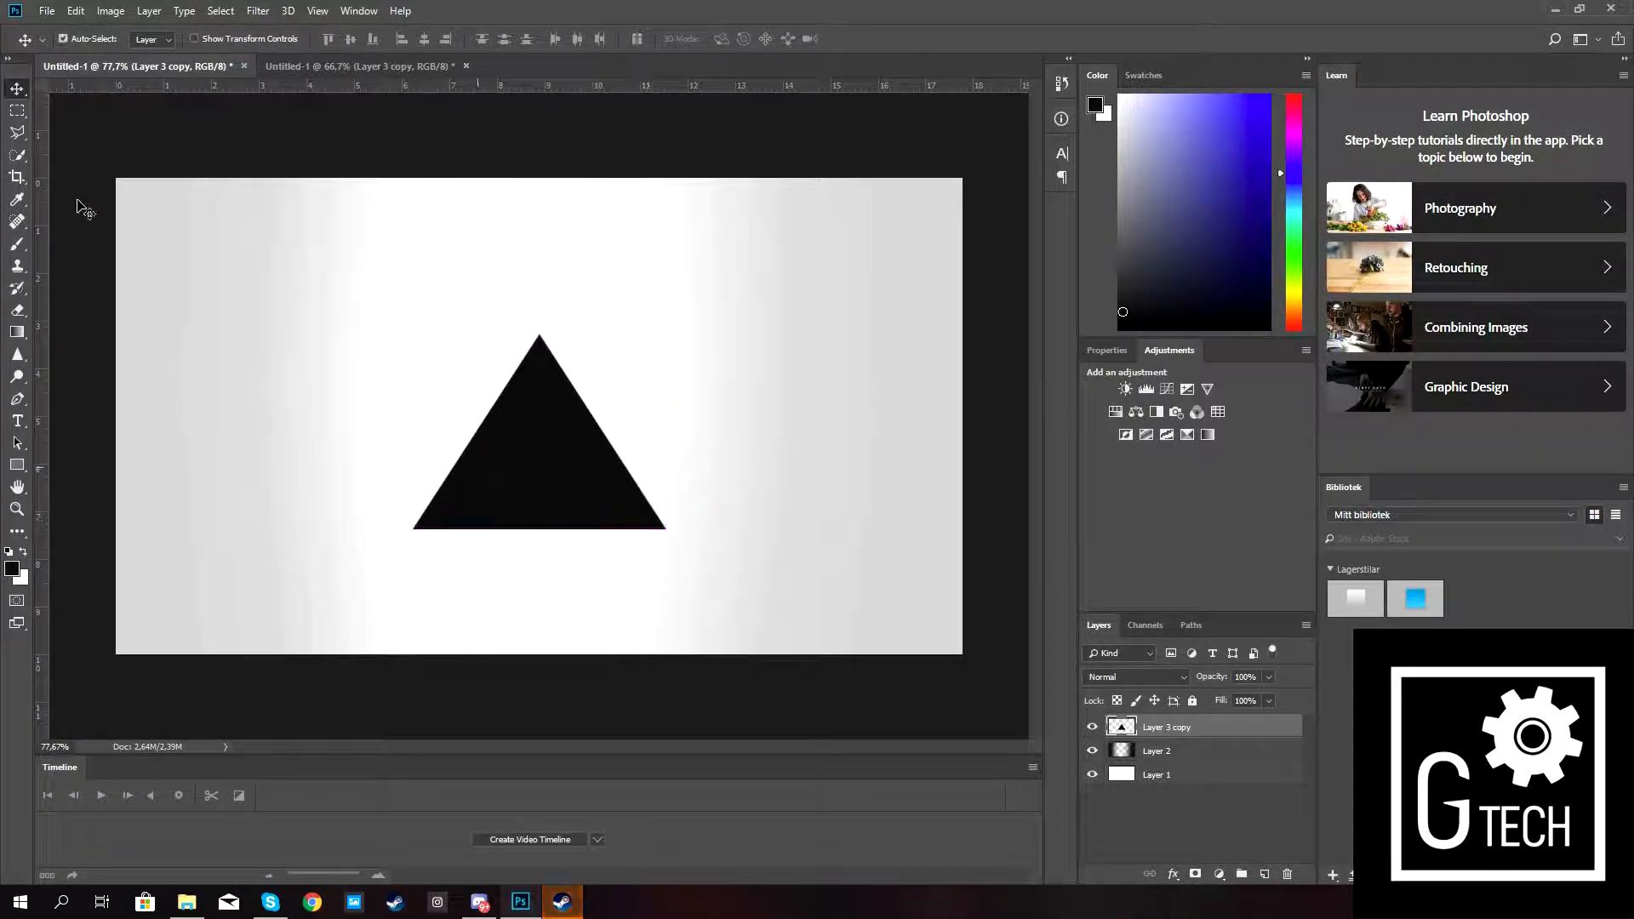
Make a Quick Selection of the black triangle, hide Layer 3 copy, and delete the selected shape from Layer 1.
left_click(17, 154)
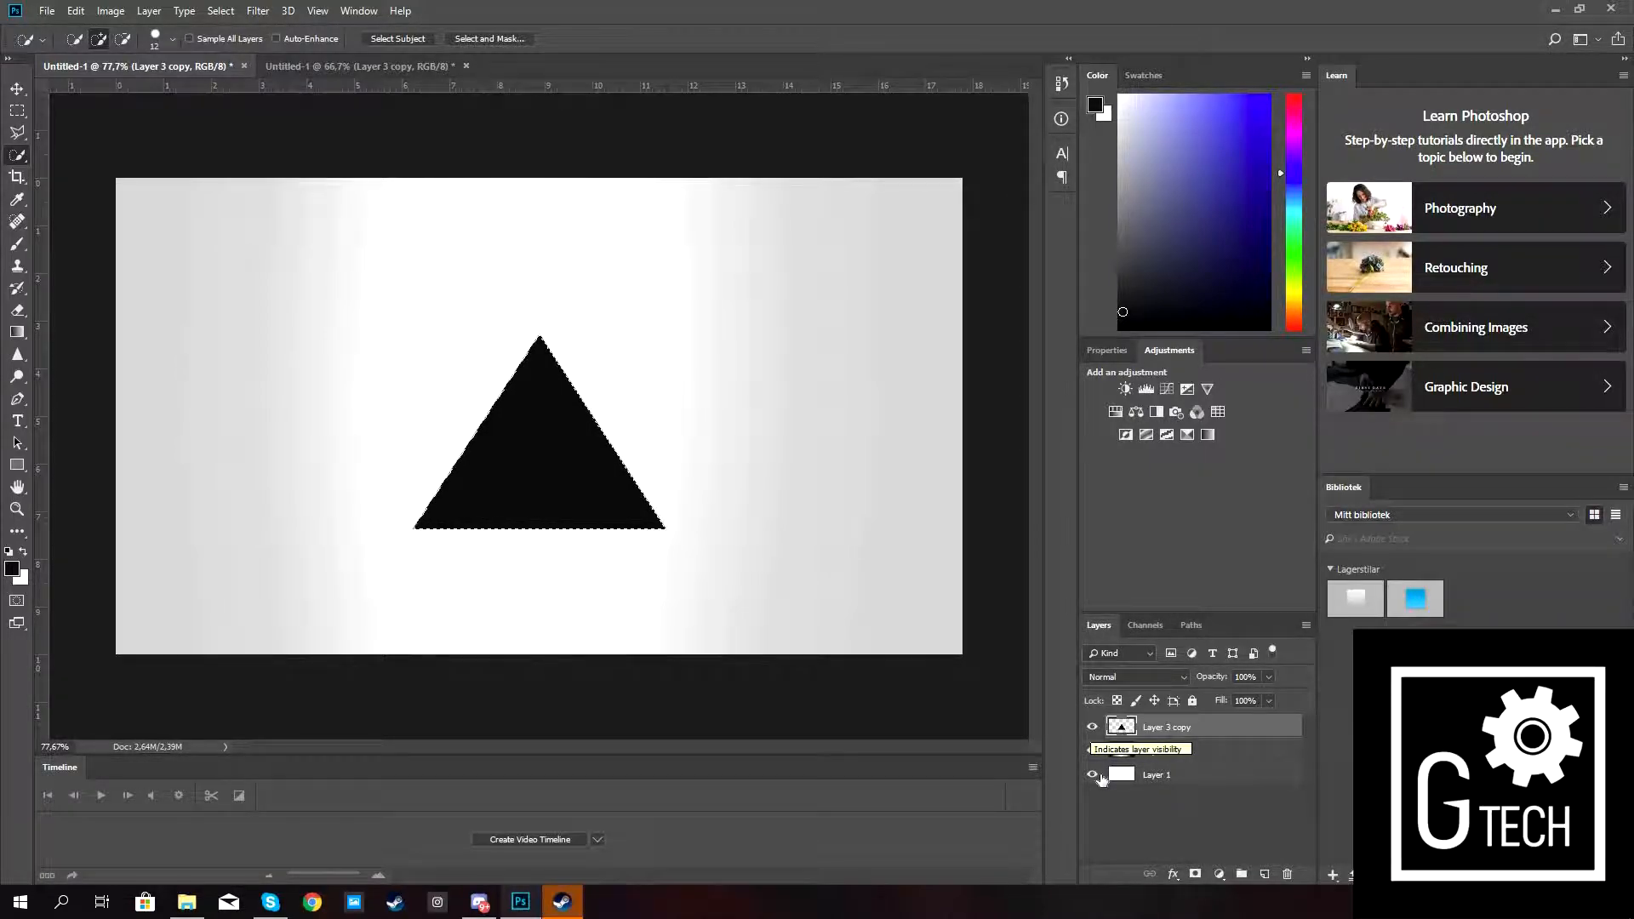
left_click(1136, 778)
left_click(1092, 728)
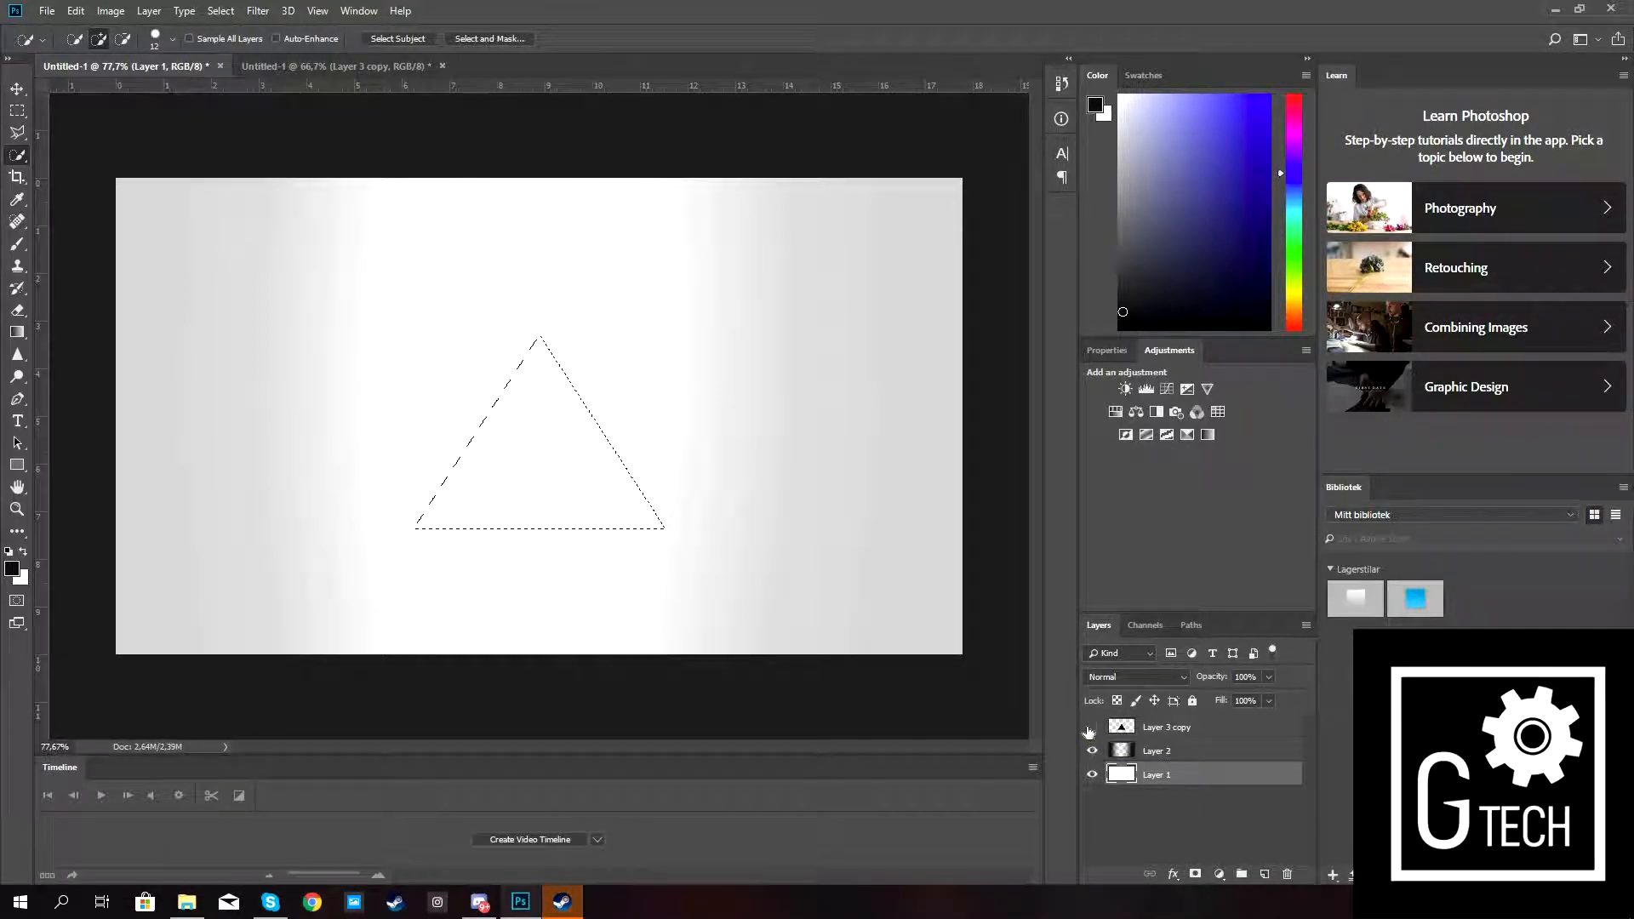
key("Delete")
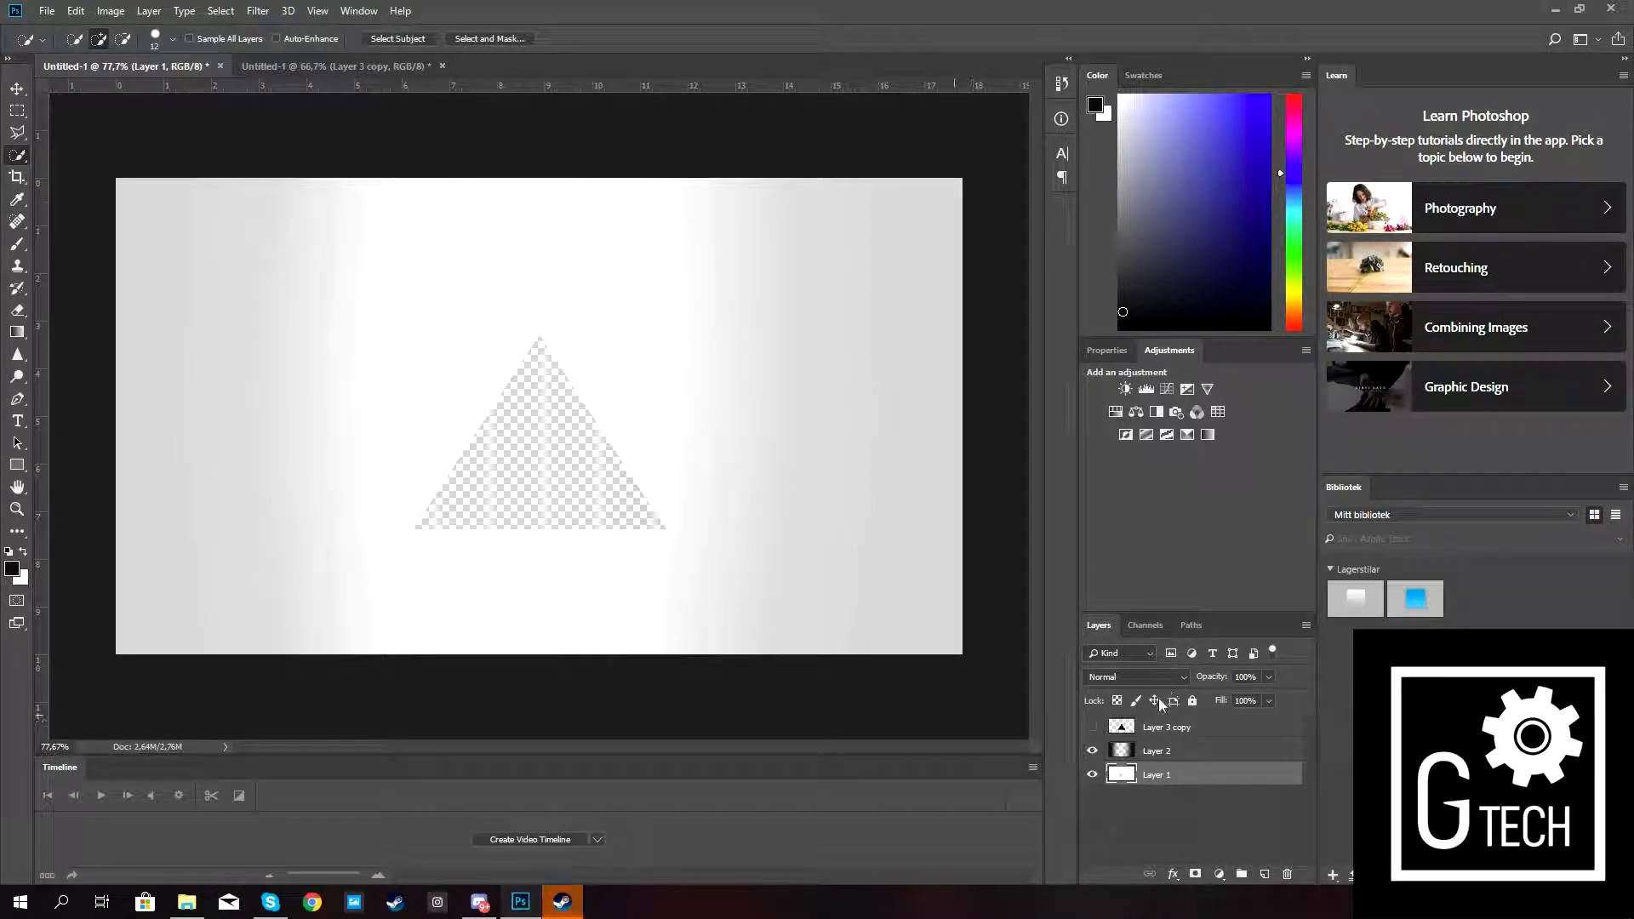
Show Layer 3 copy again, turn its triangle upside down, scale it to about 81%, and fit it along the cut-out's left side.
left_click(1091, 728)
left_click(1175, 726)
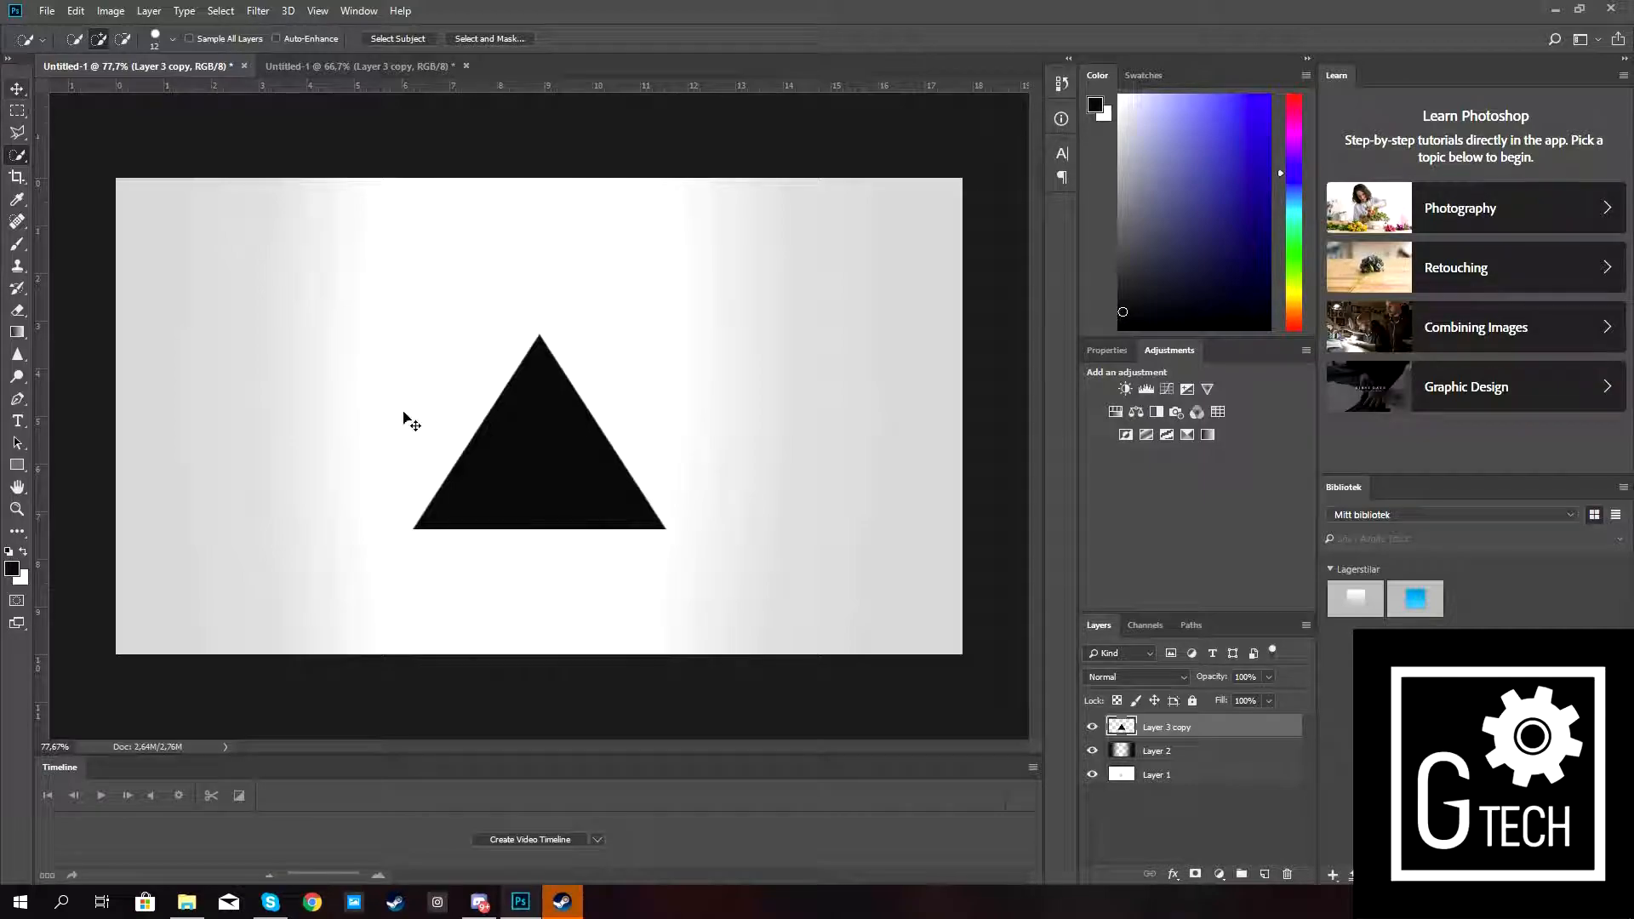
left_click(17, 88)
key("ctrl+t")
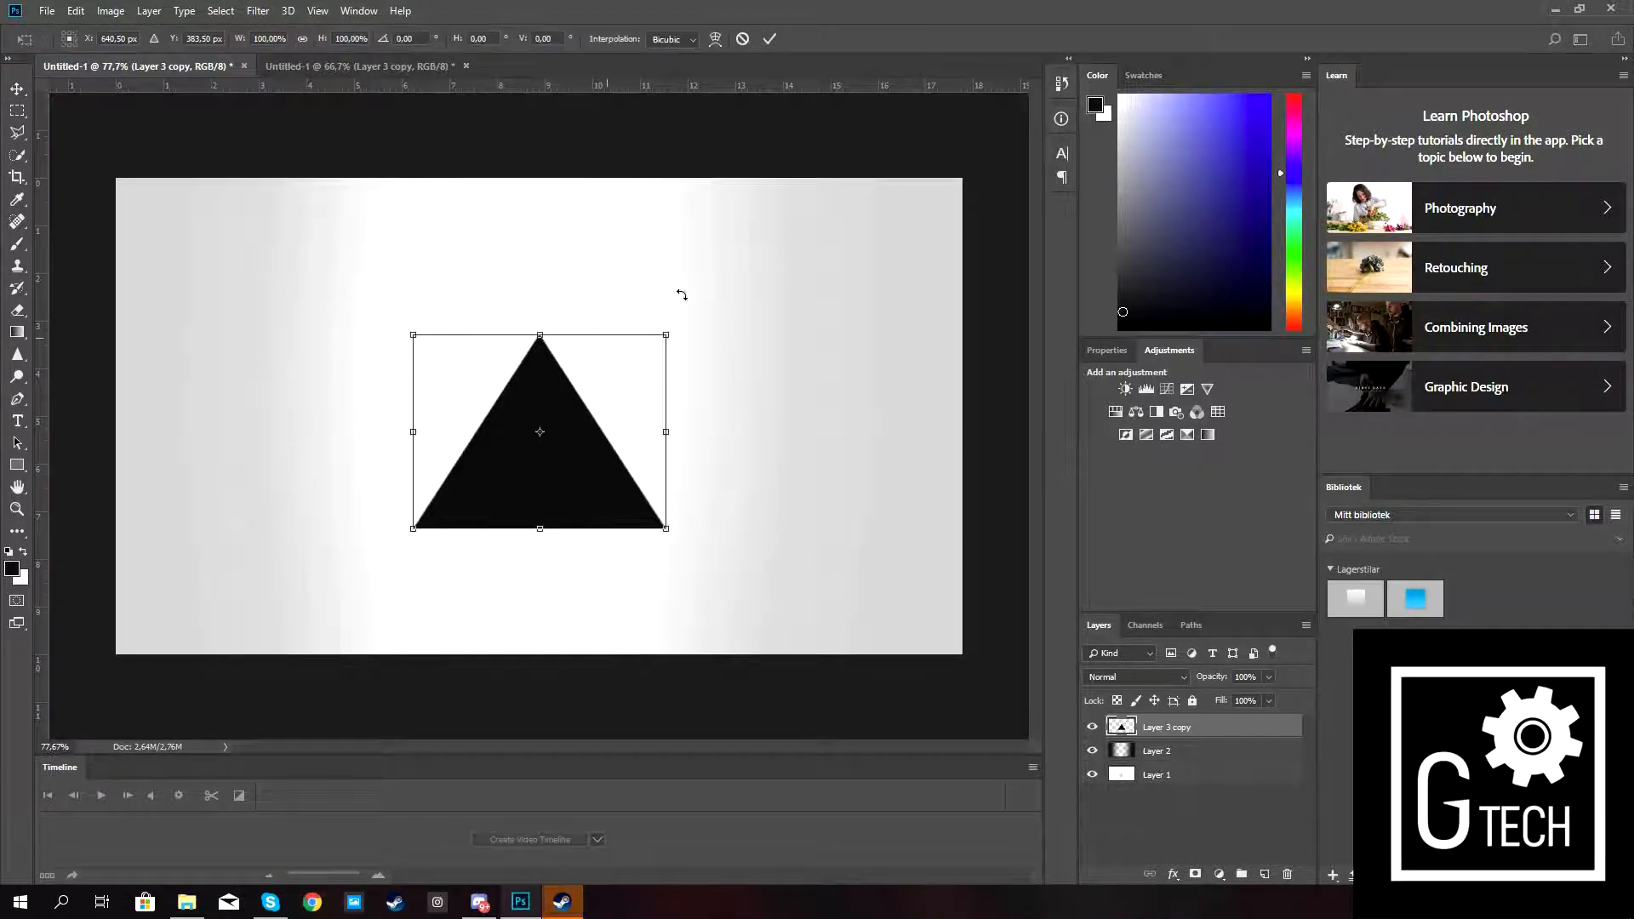
left_click_drag(241, 591, 323, 613)
left_click_drag(539, 431, 432, 380)
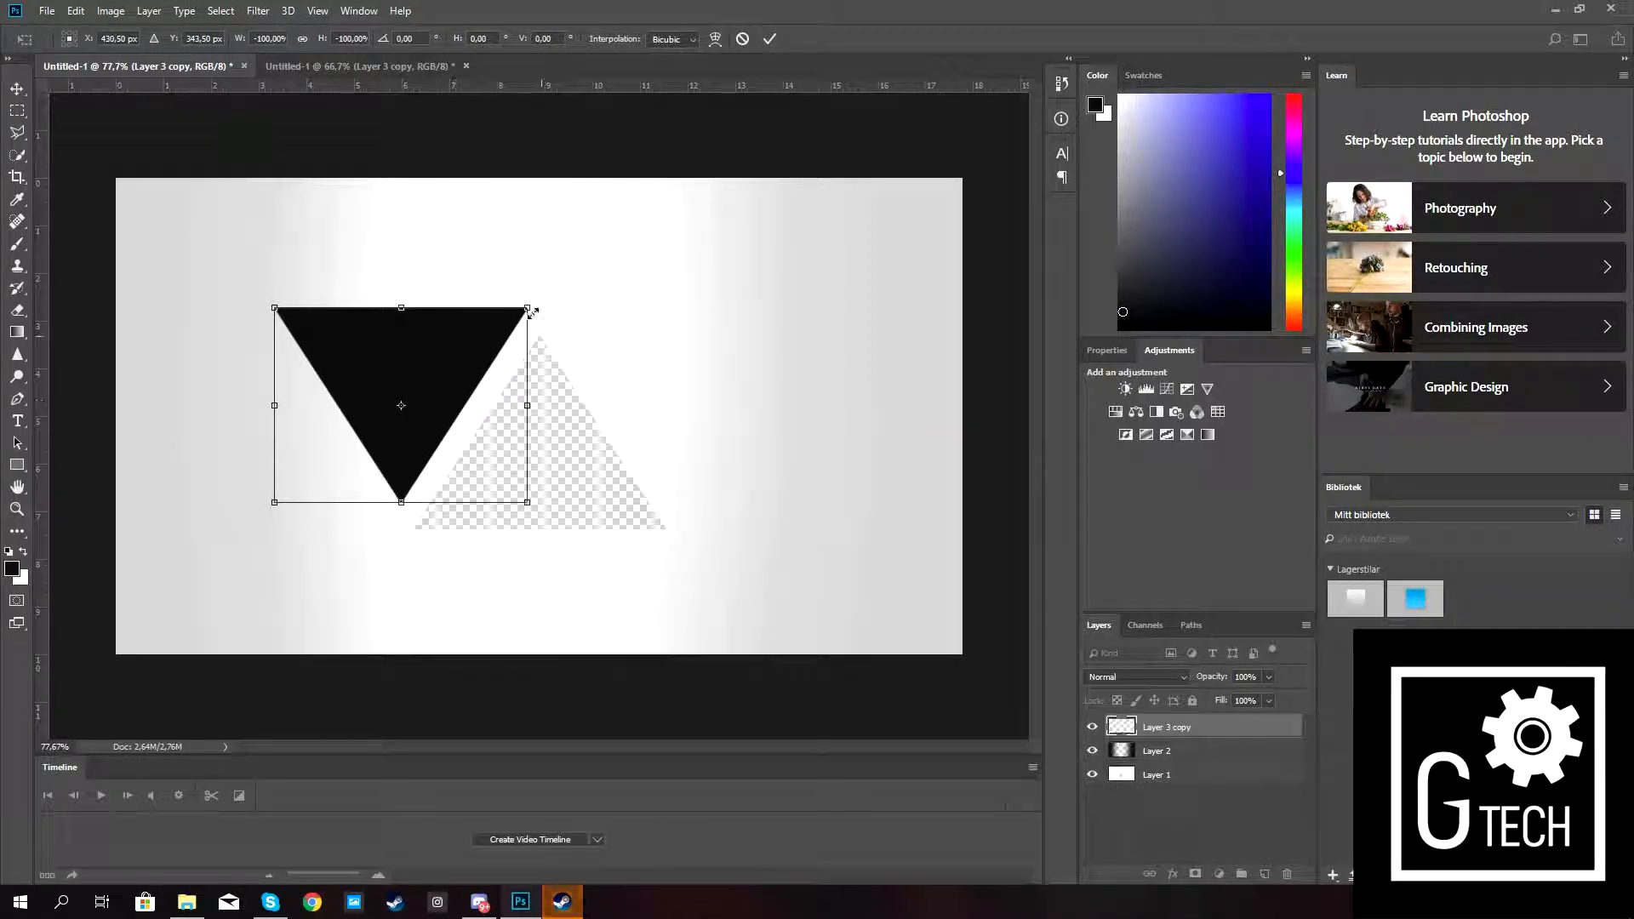
left_click_drag(522, 307, 482, 347)
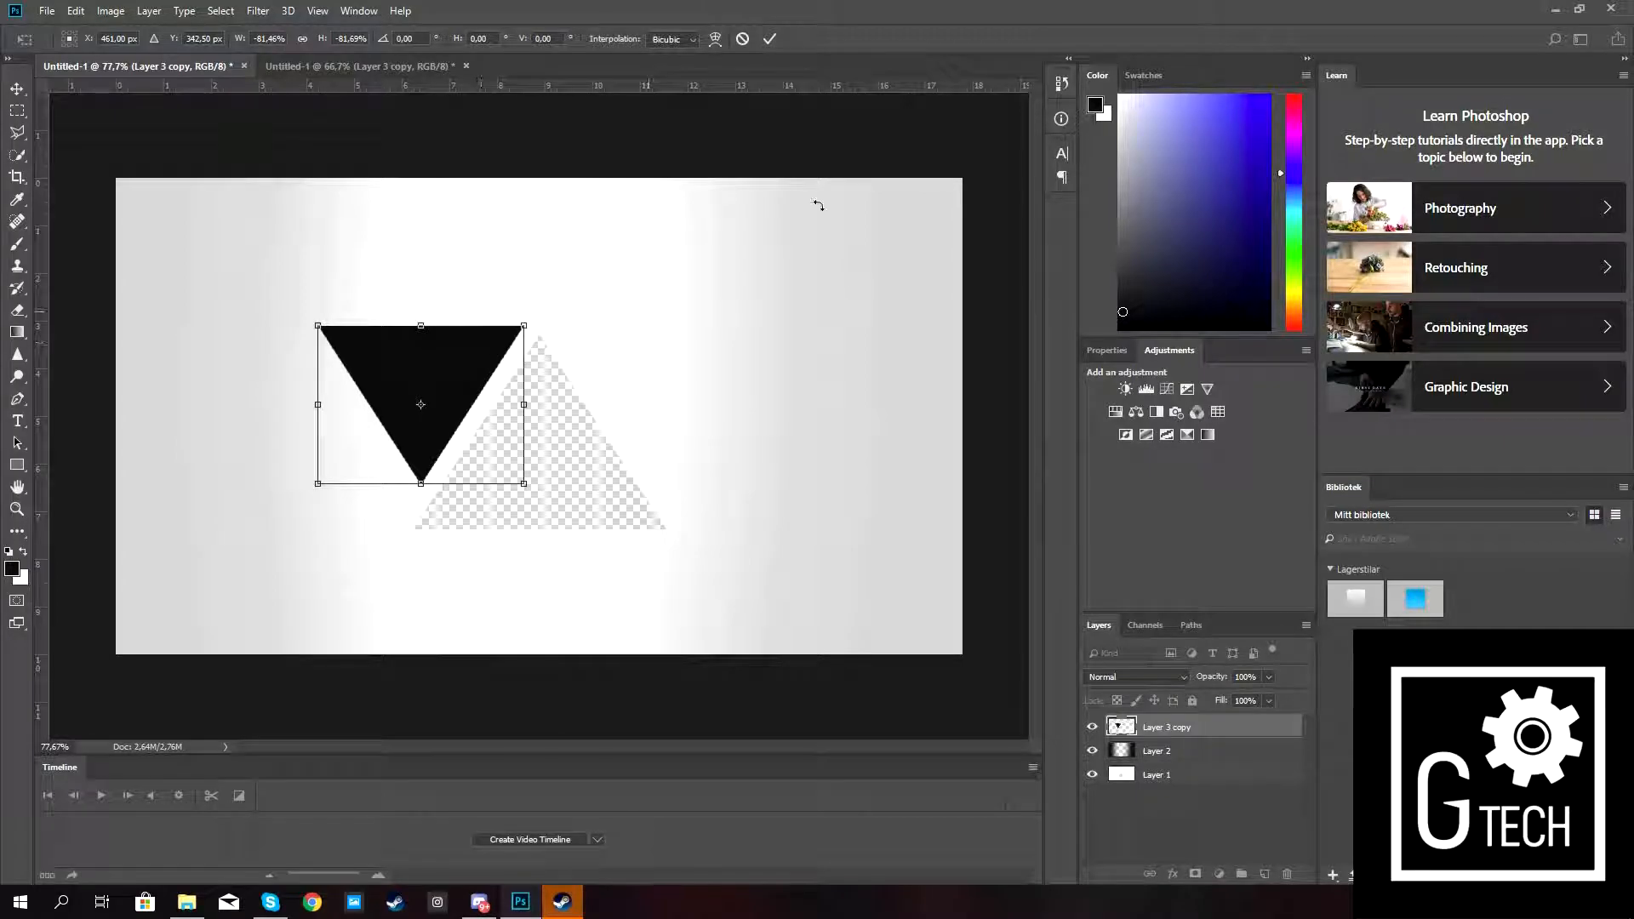
key("Return")
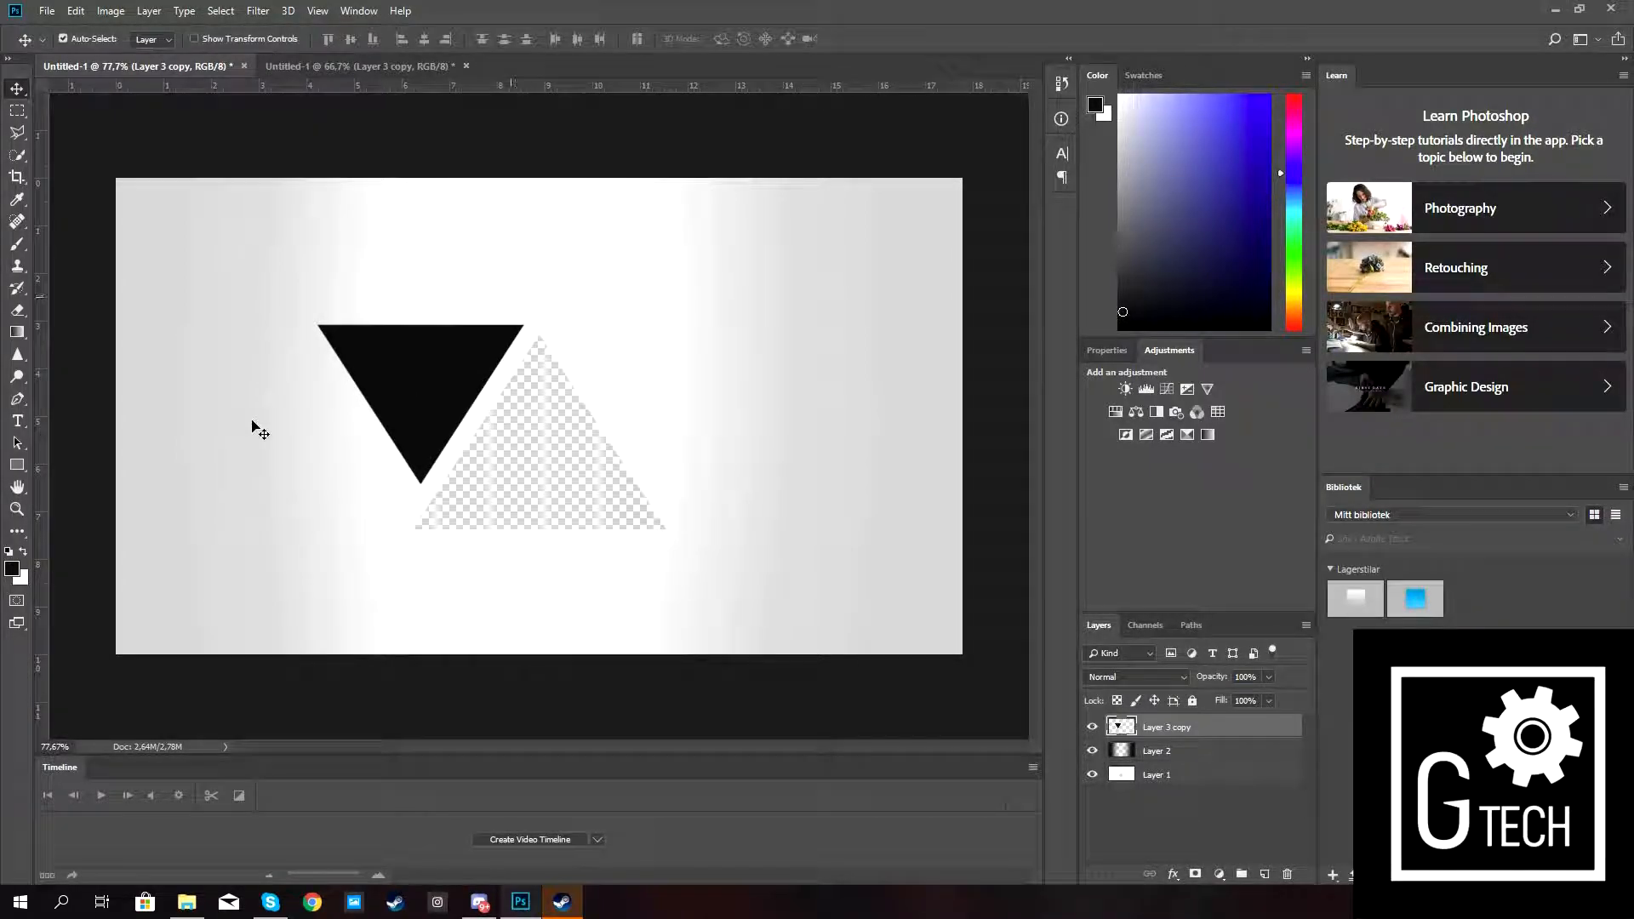
Select the inverted triangle, hide its layer, delete that shape from Layer 1, and deselect.
left_click(17, 155)
left_click_drag(430, 364, 466, 437)
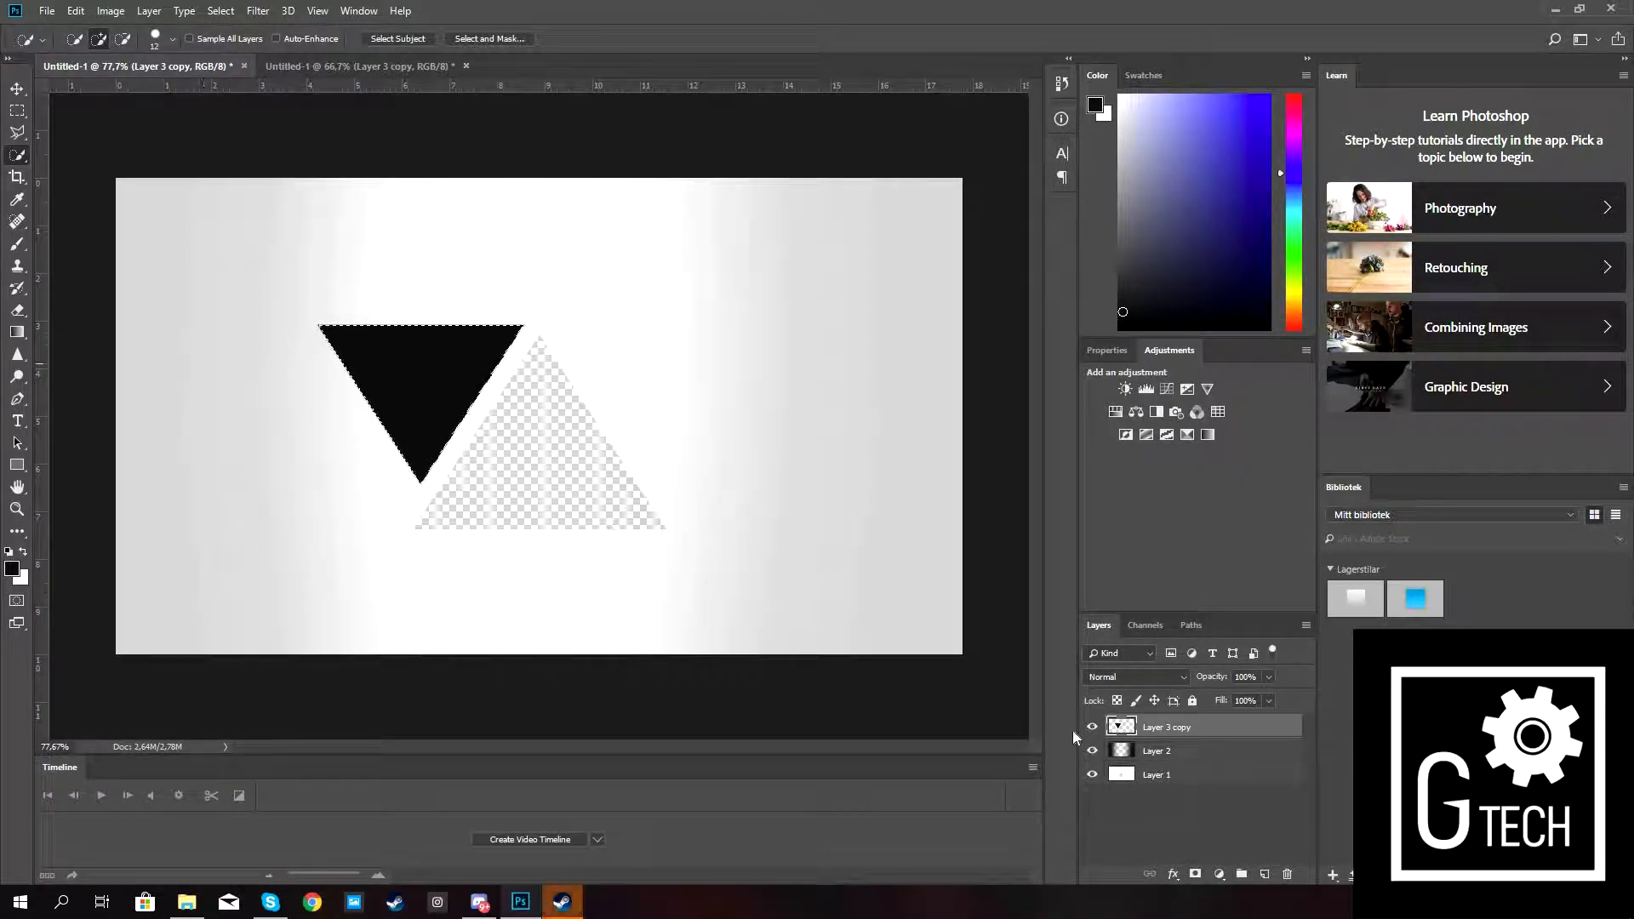
left_click(1092, 726)
left_click(1100, 771)
key("Delete")
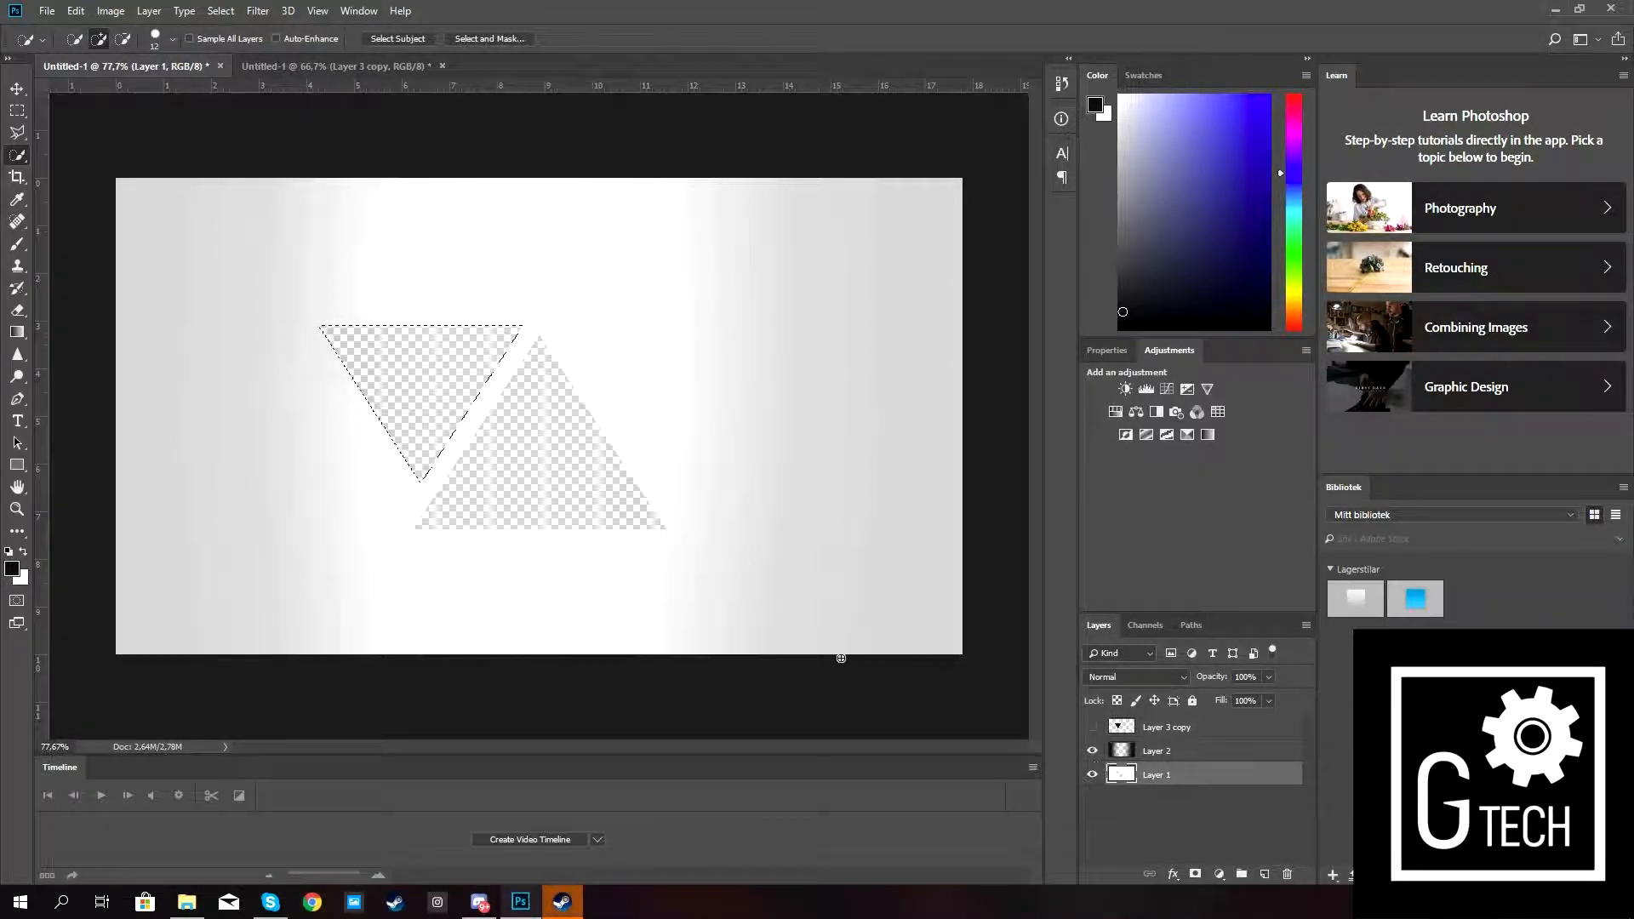
key("ctrl+d")
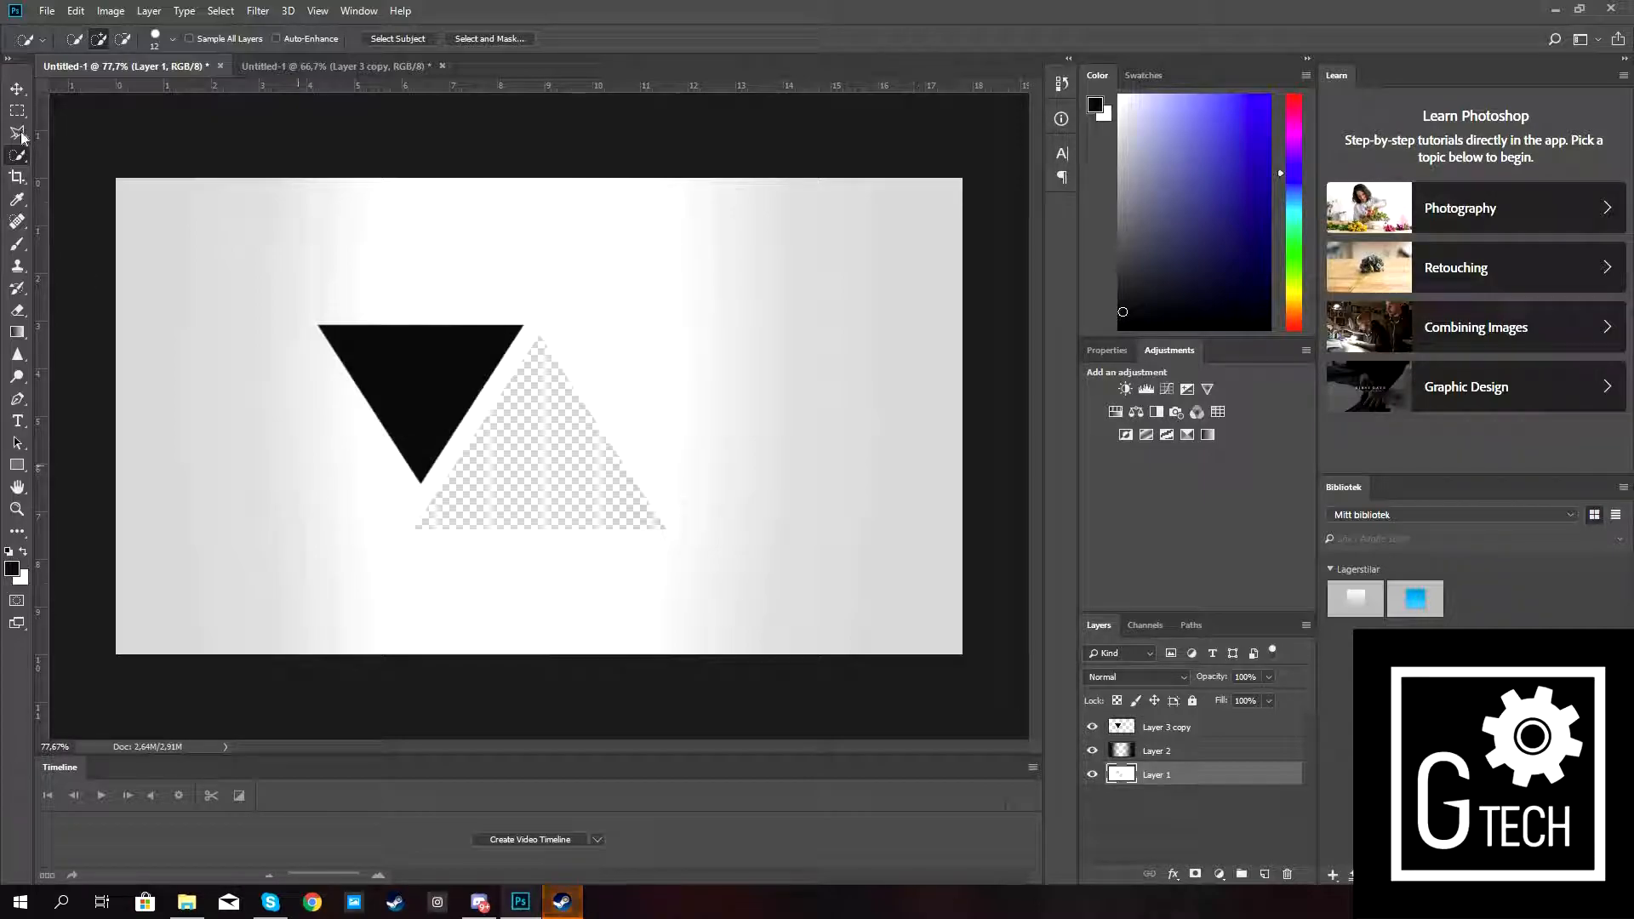
left_click(17, 90)
key("ctrl+t")
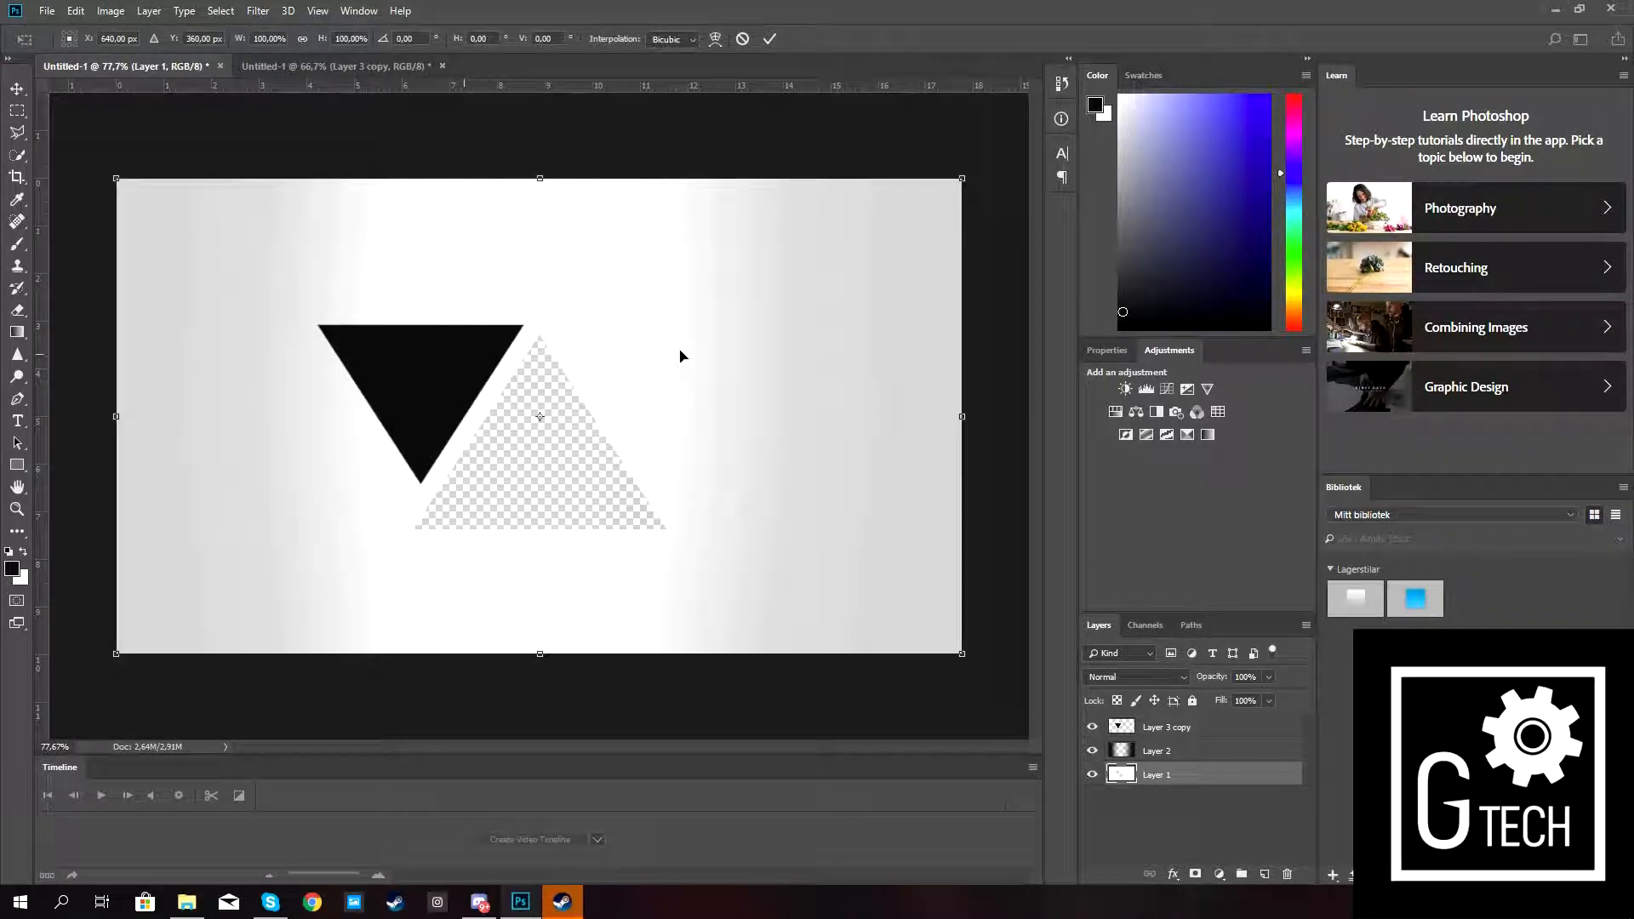
left_click(742, 38)
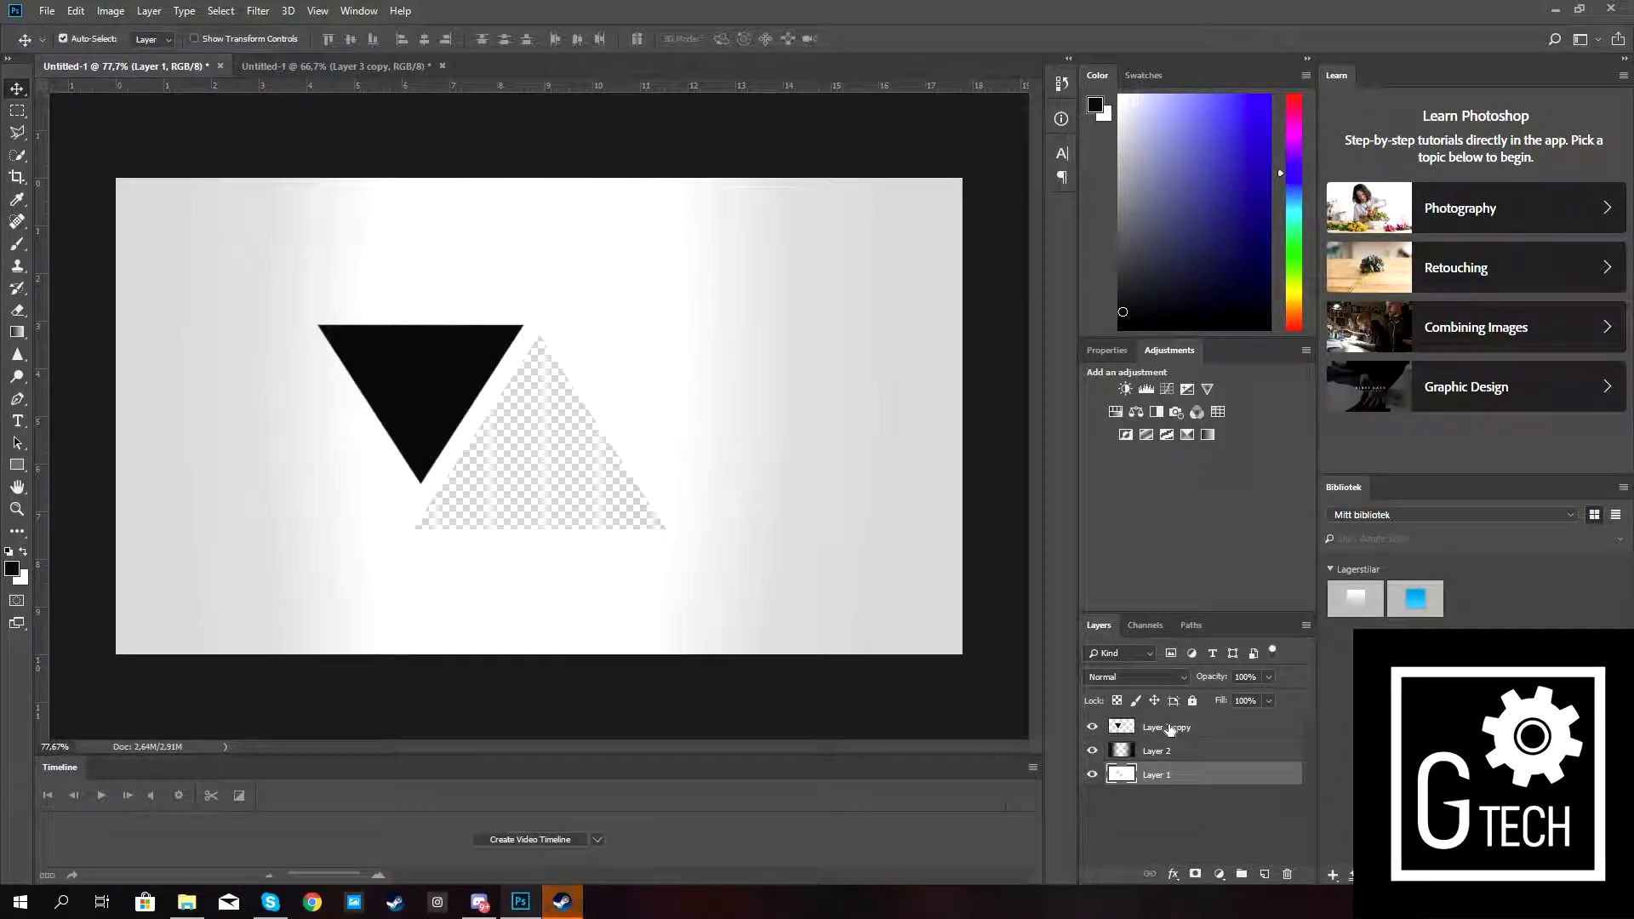
Shrink the inverted black triangle further and fit it, still pointing down, along the right side of the central cut-out.
left_click(464, 366)
key("ctrl+t")
left_click_drag(494, 256, 334, 672)
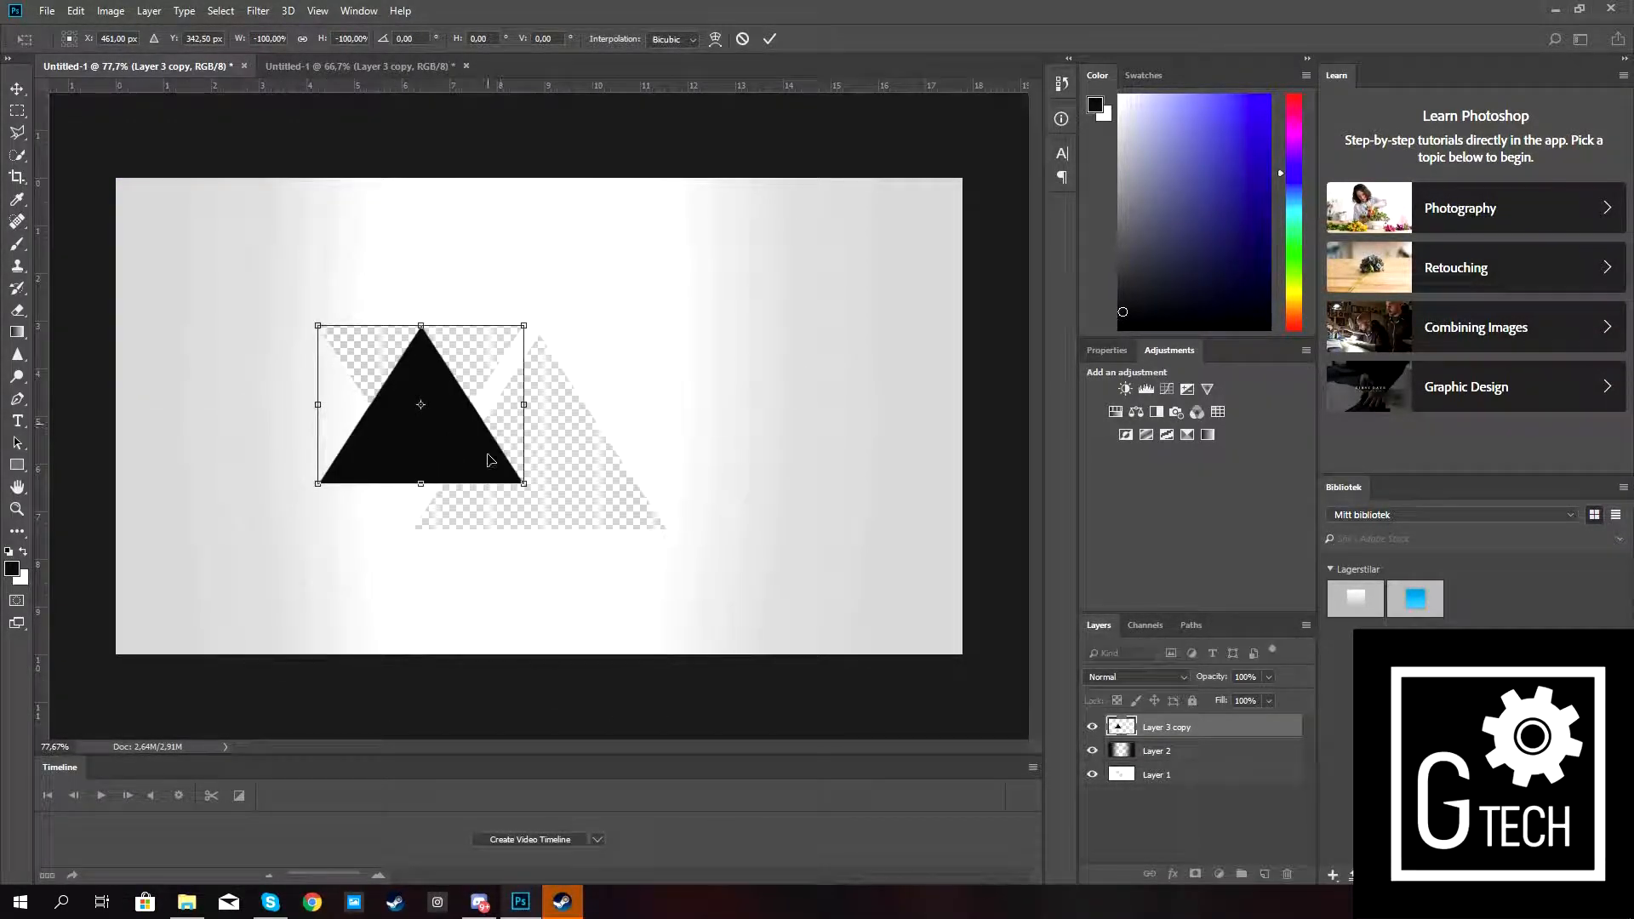
left_click_drag(456, 455, 794, 455)
left_click_drag(504, 359, 692, 605)
left_click_drag(868, 324, 697, 363)
left_click(769, 38)
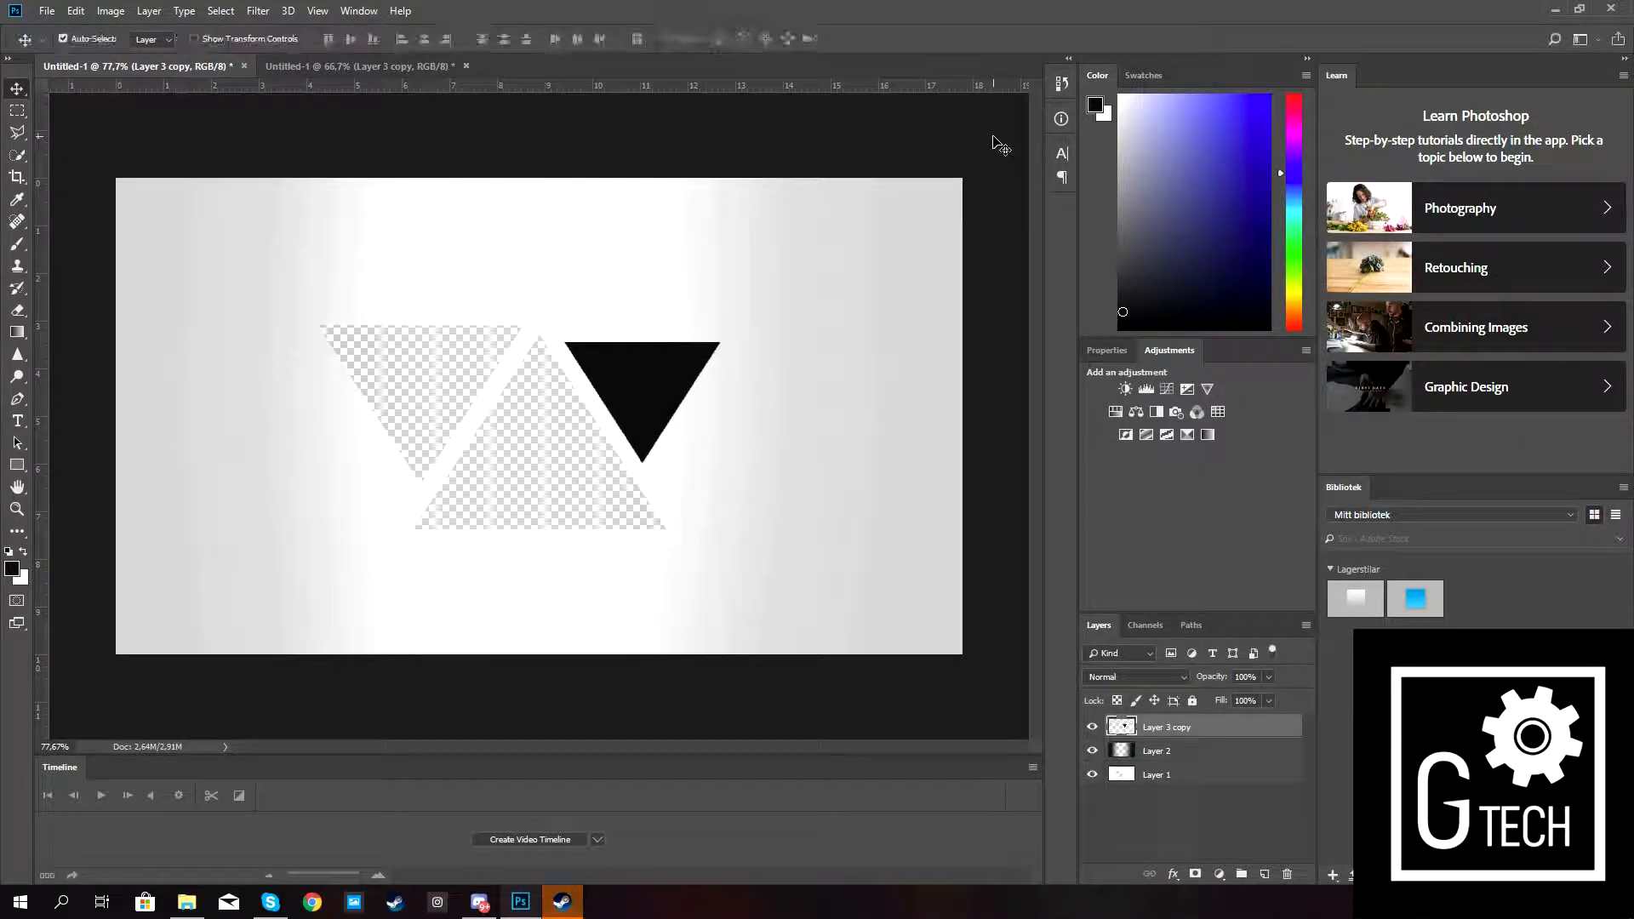
key("Left")
key("Left")
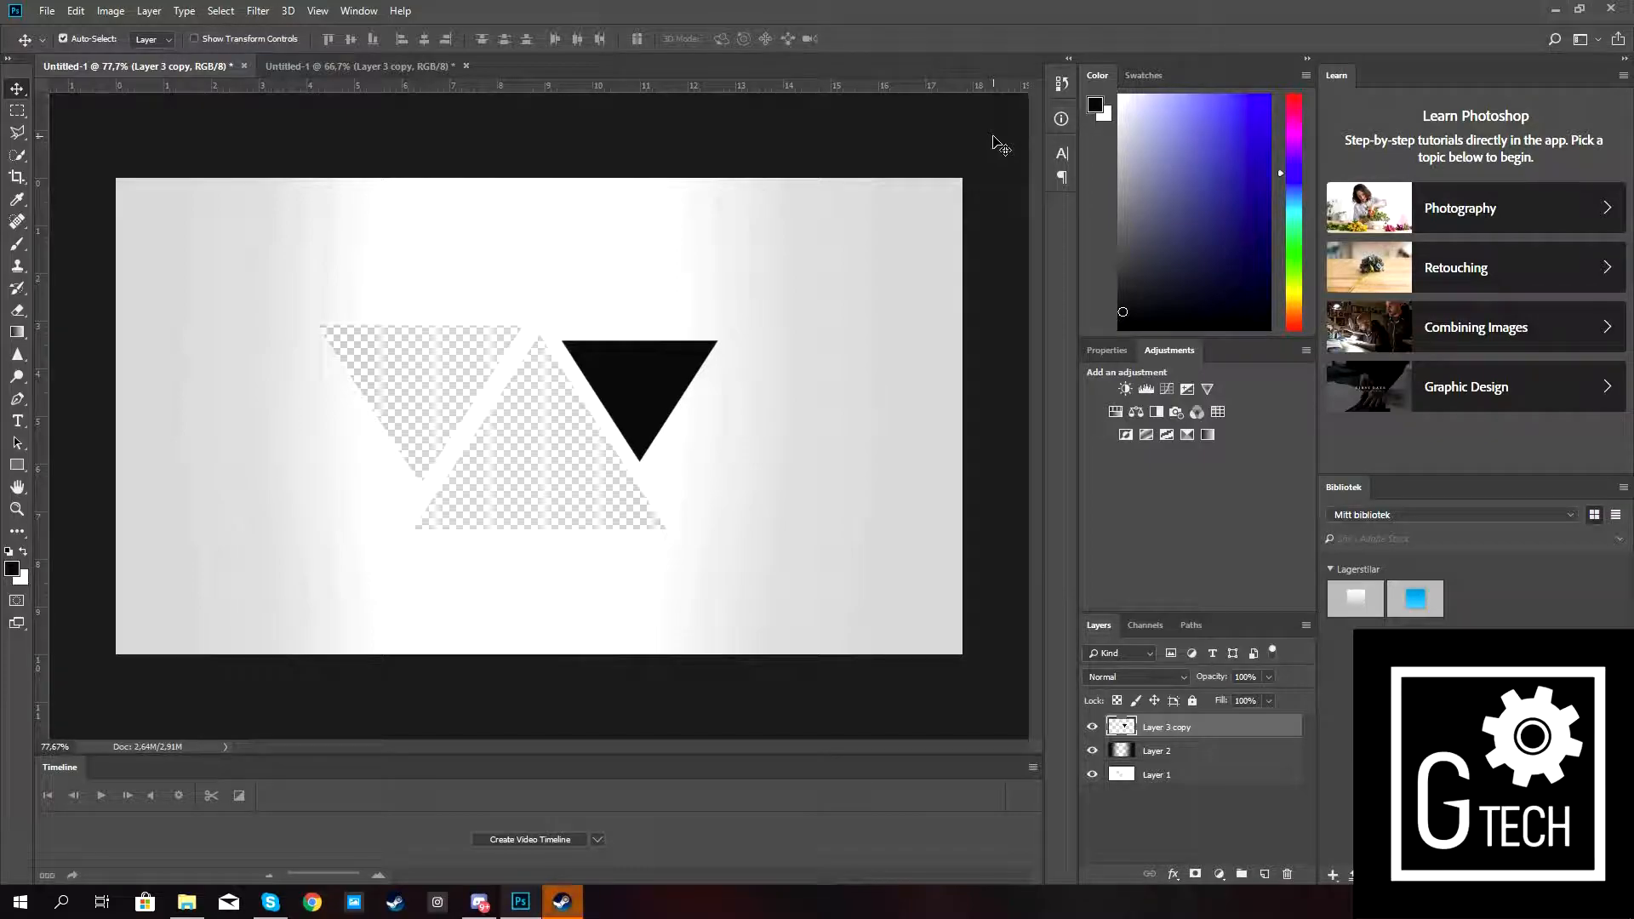
Select the inverted triangle right of the central cut-out, hide Layer 3 copy, delete the shape from Layer 1, and deselect.
left_click(17, 155)
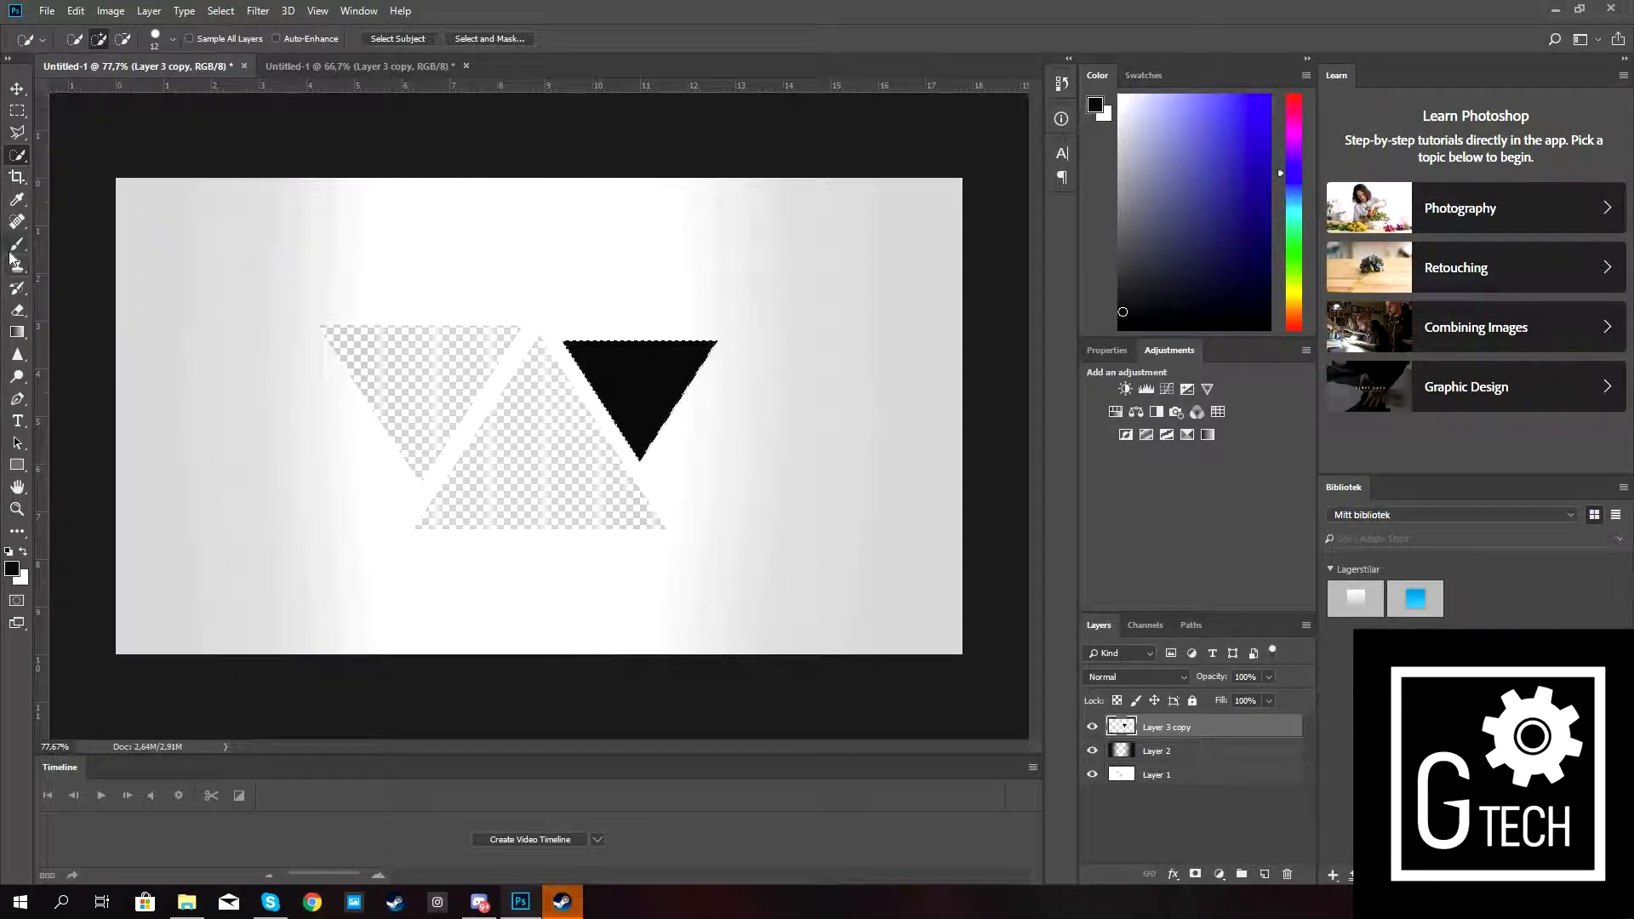
left_click(1092, 728)
left_click(1163, 777)
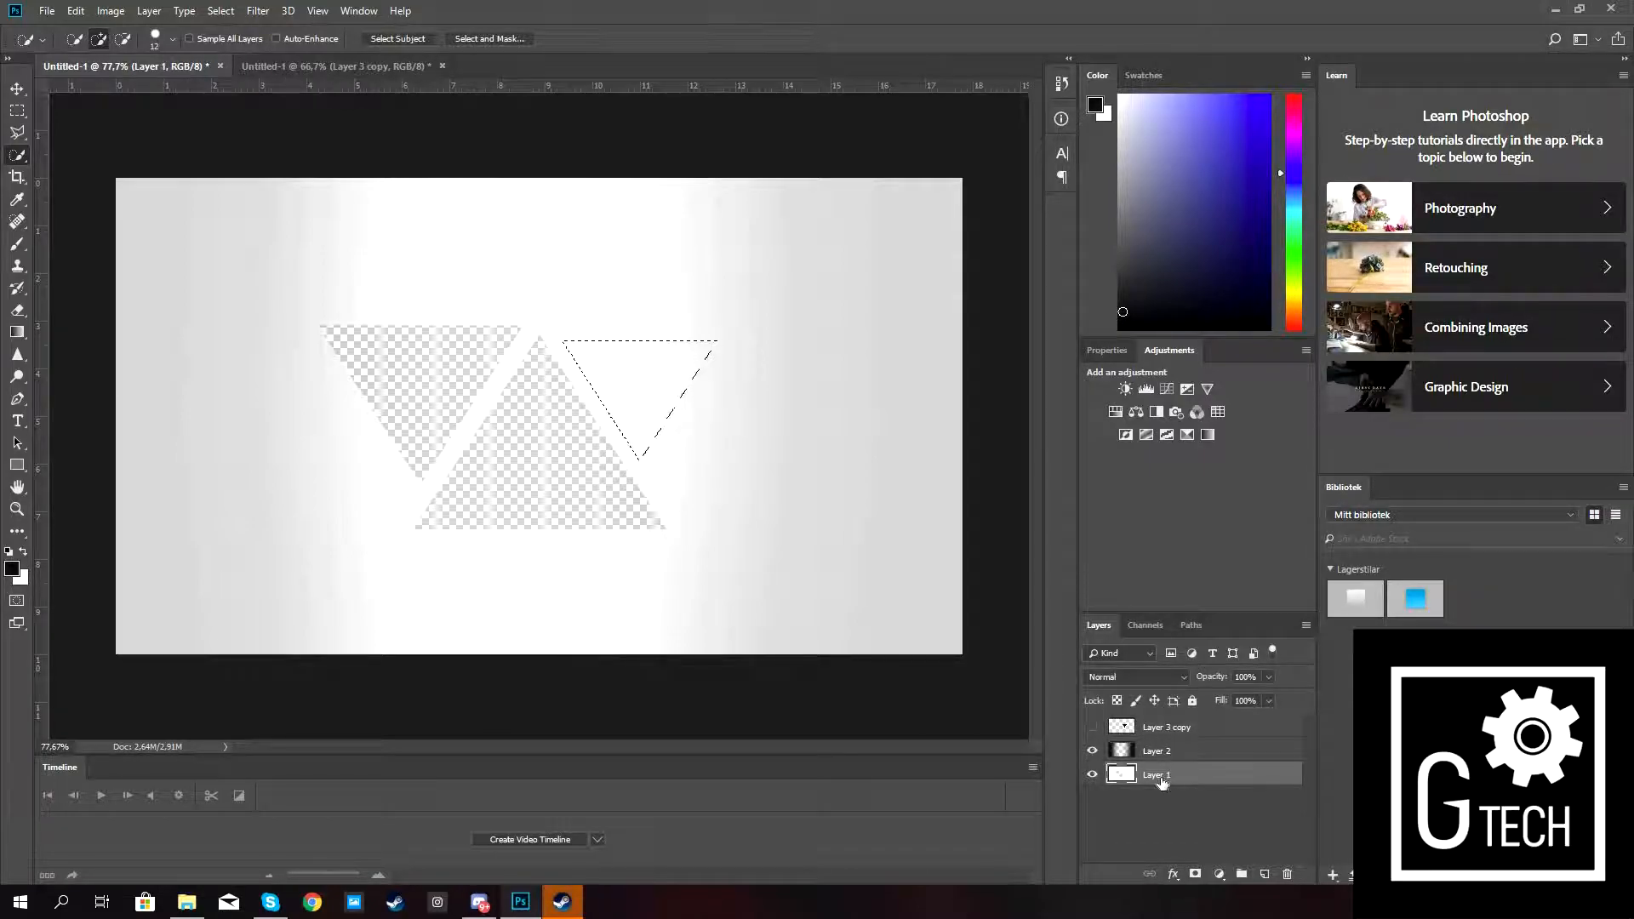
key("Delete")
key("ctrl+d")
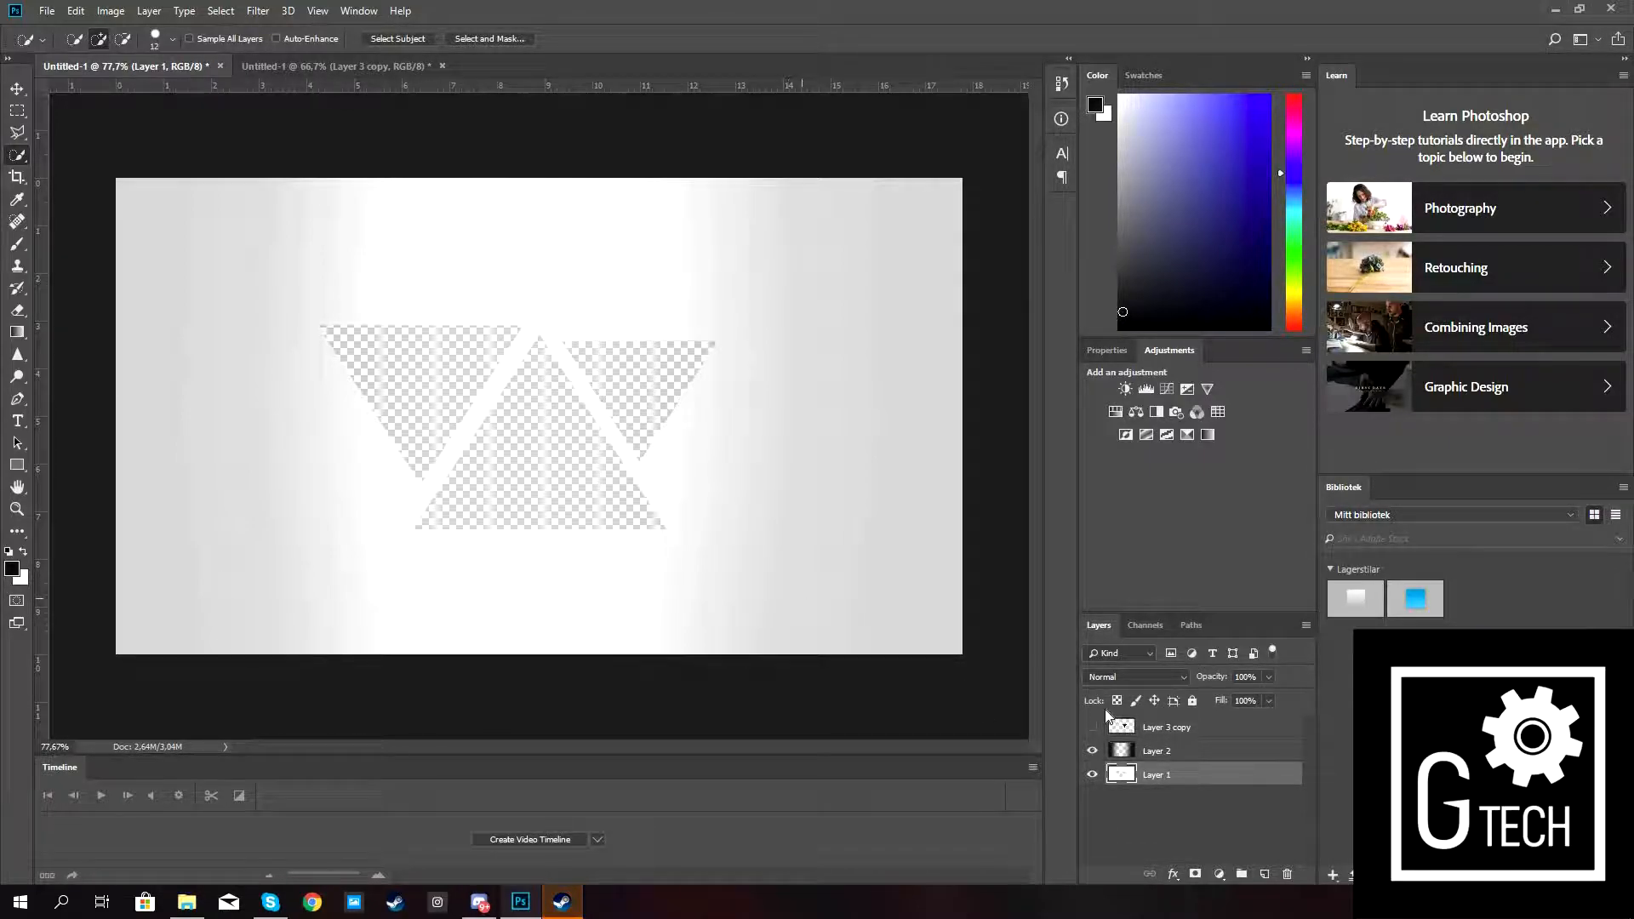
Show Layer 3 copy, turn its triangle upright, scale it to about 46%, and place it beside the right cut-out's lower tip.
left_click(1091, 727)
left_click(1158, 726)
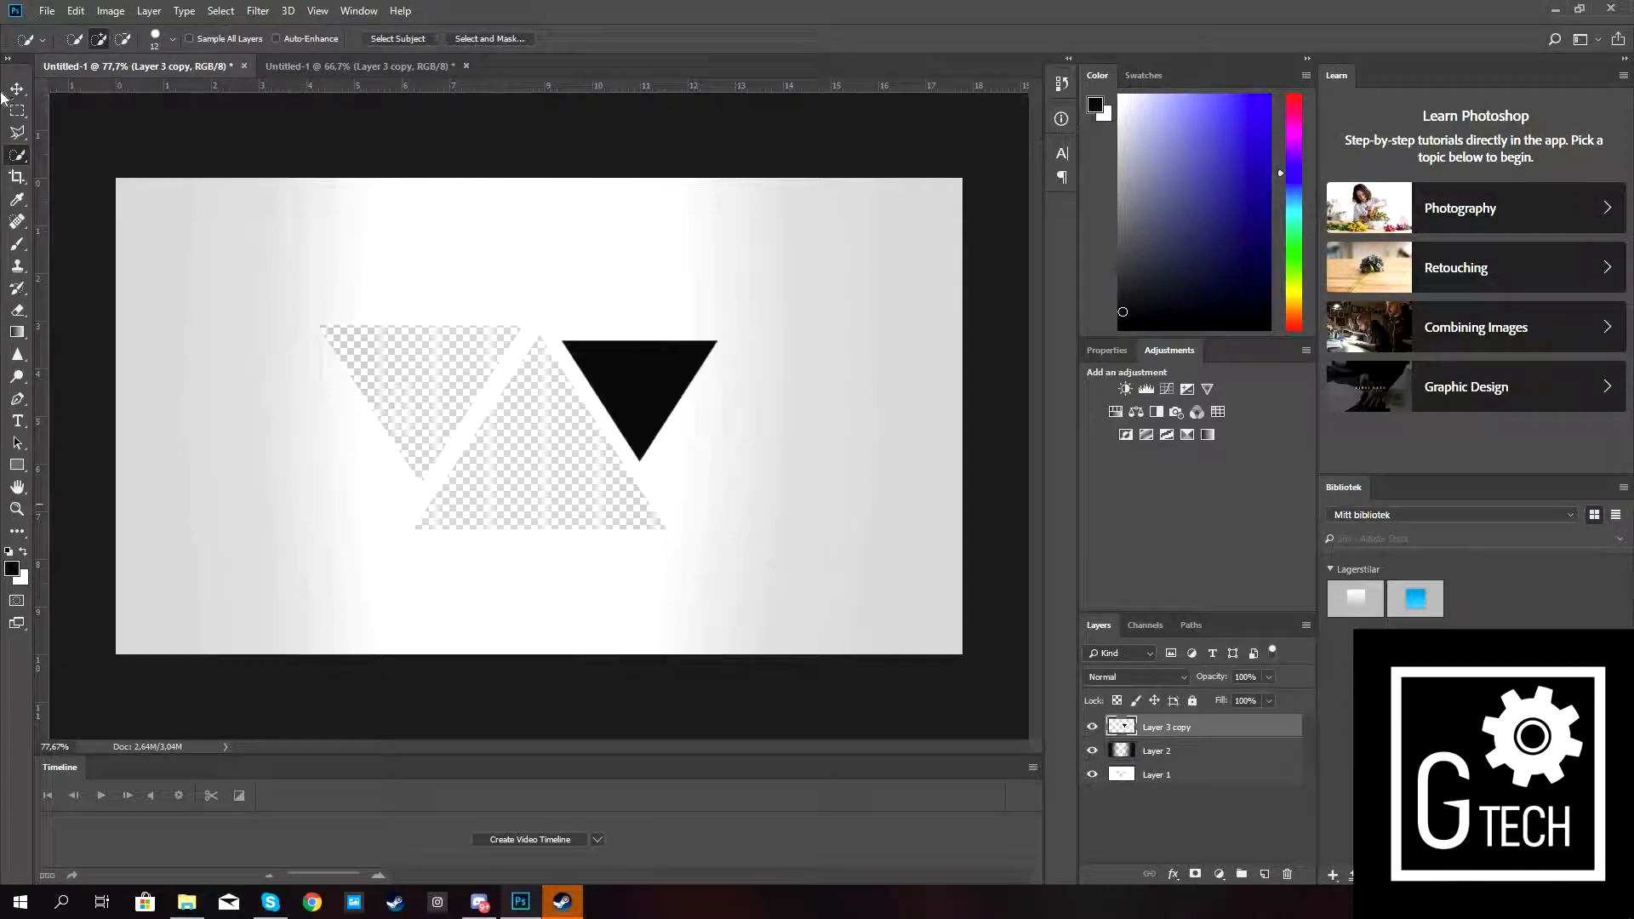
key("v")
key("ctrl+t")
left_click_drag(558, 226, 482, 577)
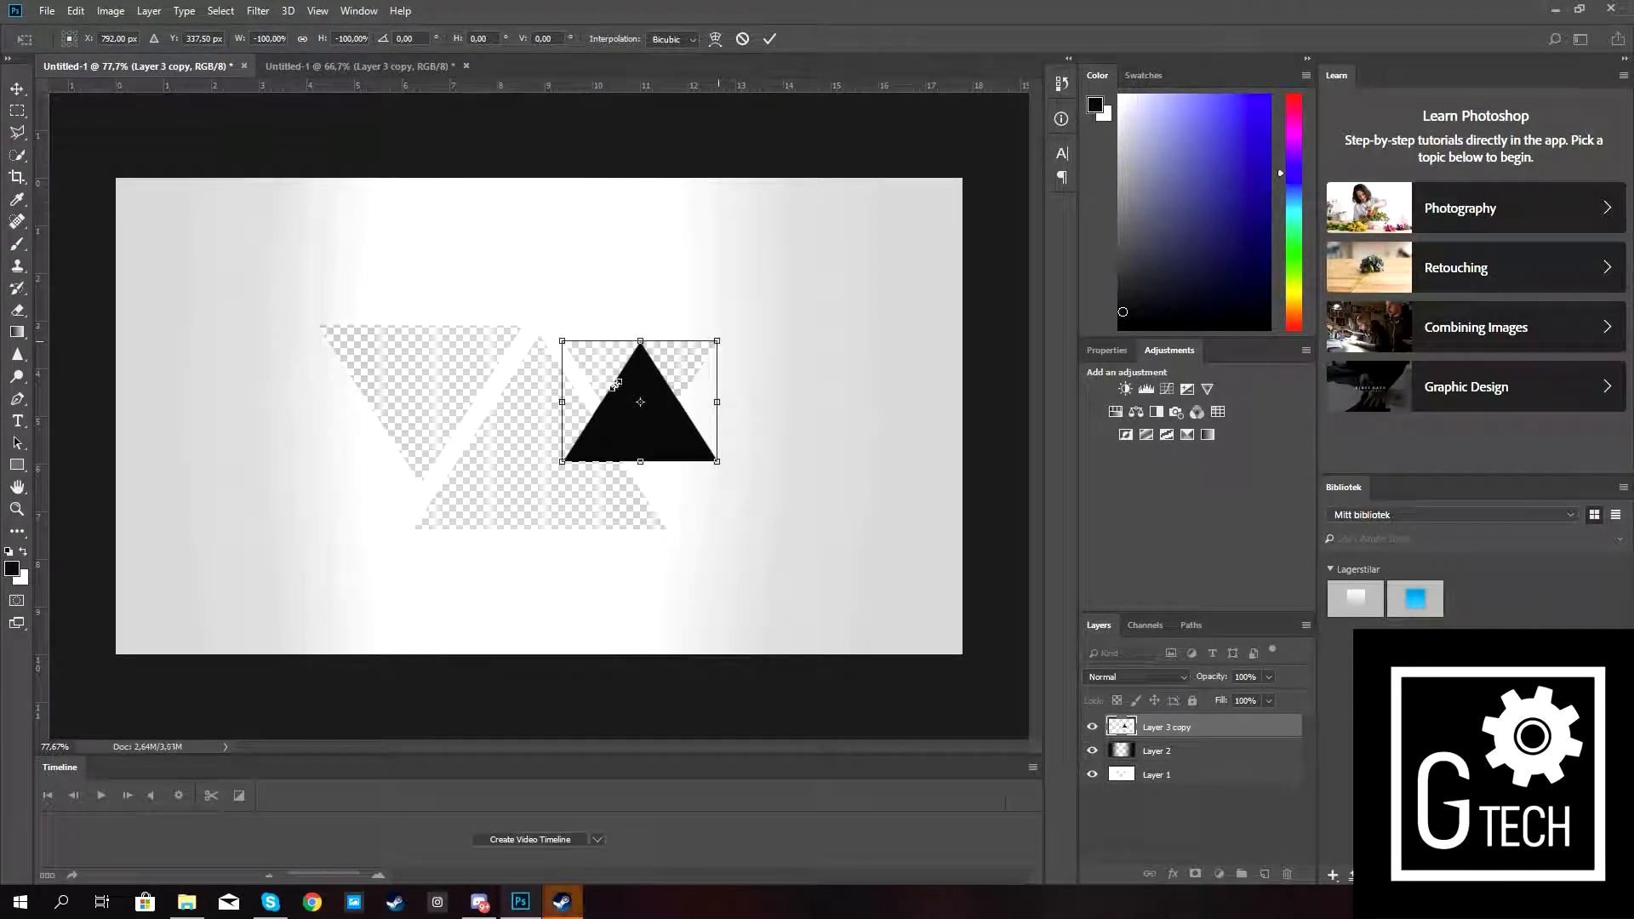
left_click_drag(717, 341, 614, 385)
left_click_drag(610, 449, 728, 468)
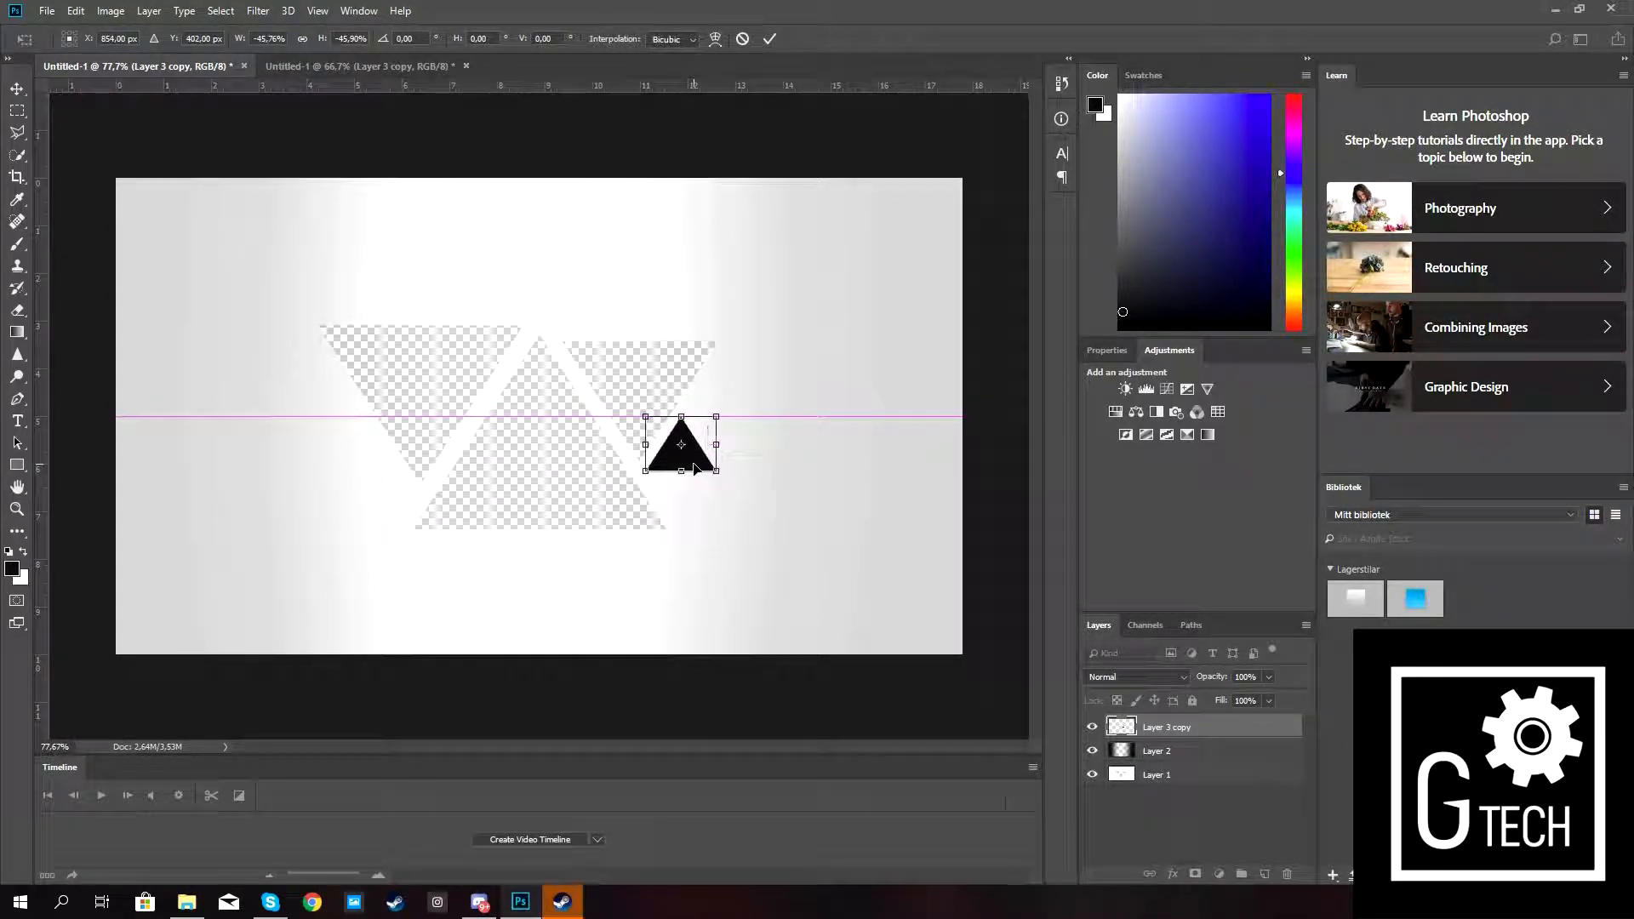
left_click(771, 41)
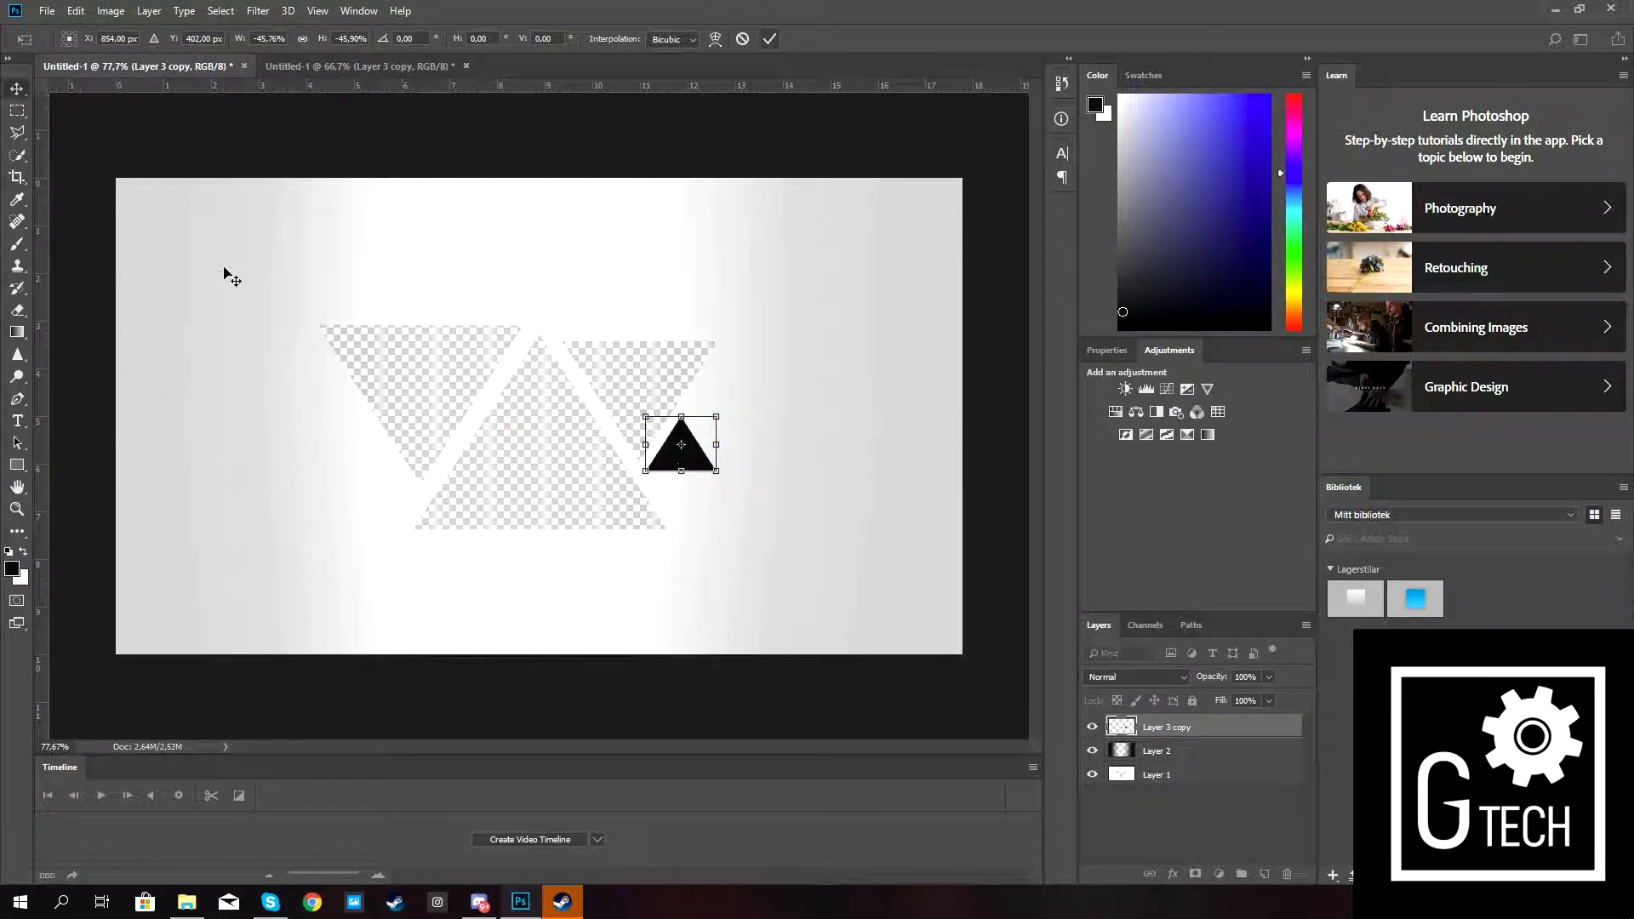
Select the small upright triangle, hide Layer 3 copy, and delete the selected shape from Layer 1.
left_click(15, 158)
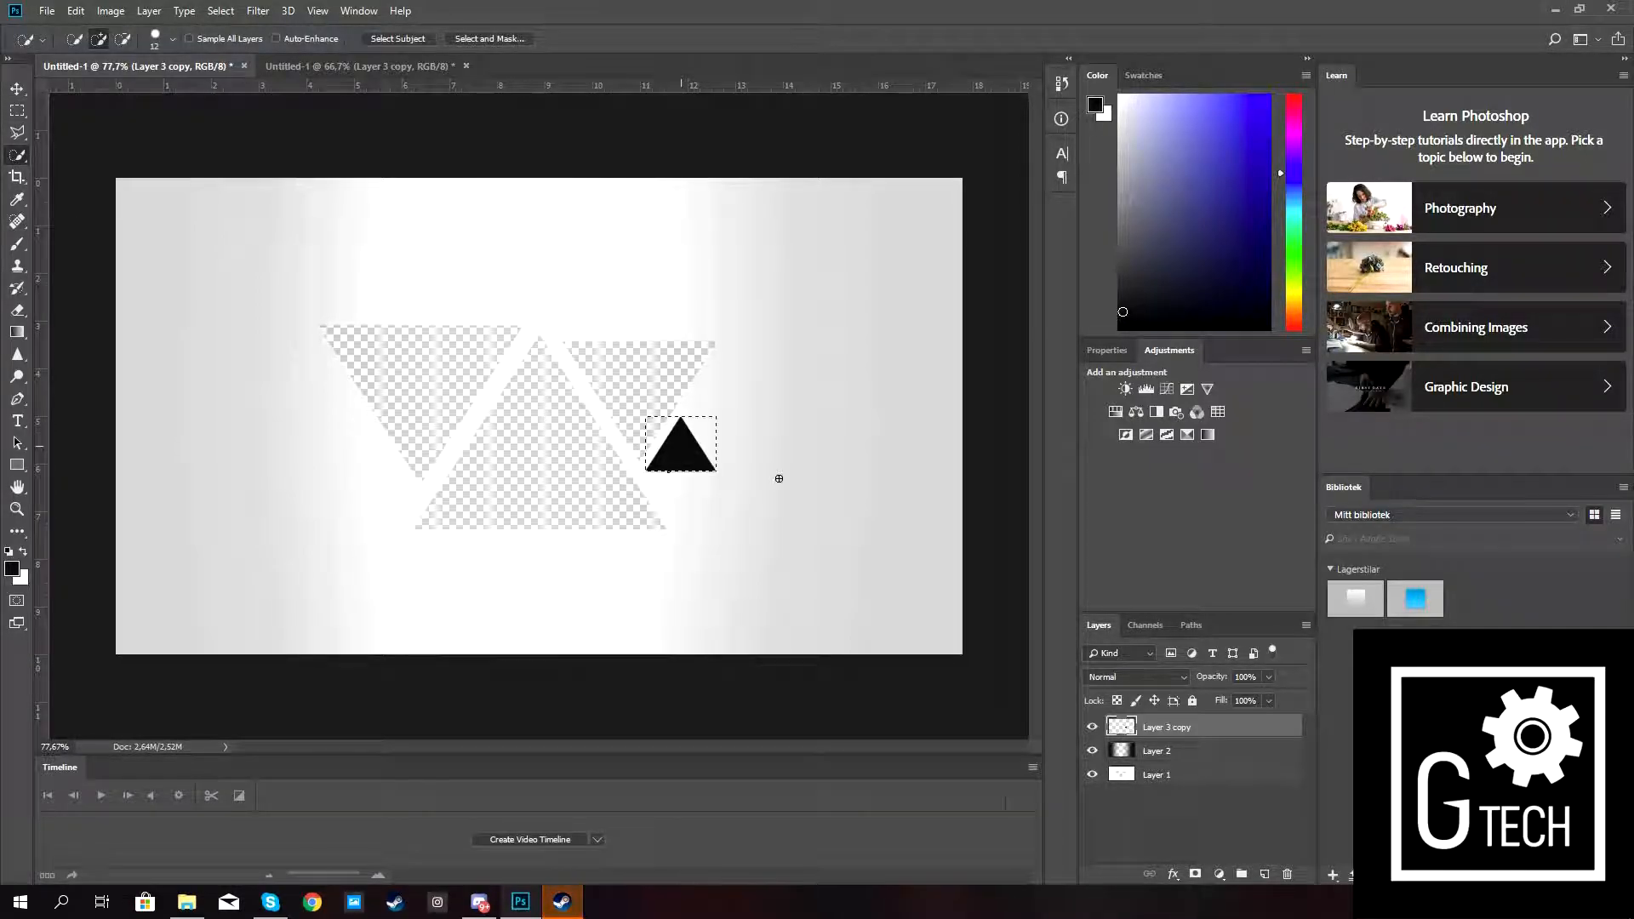
left_click(1157, 775)
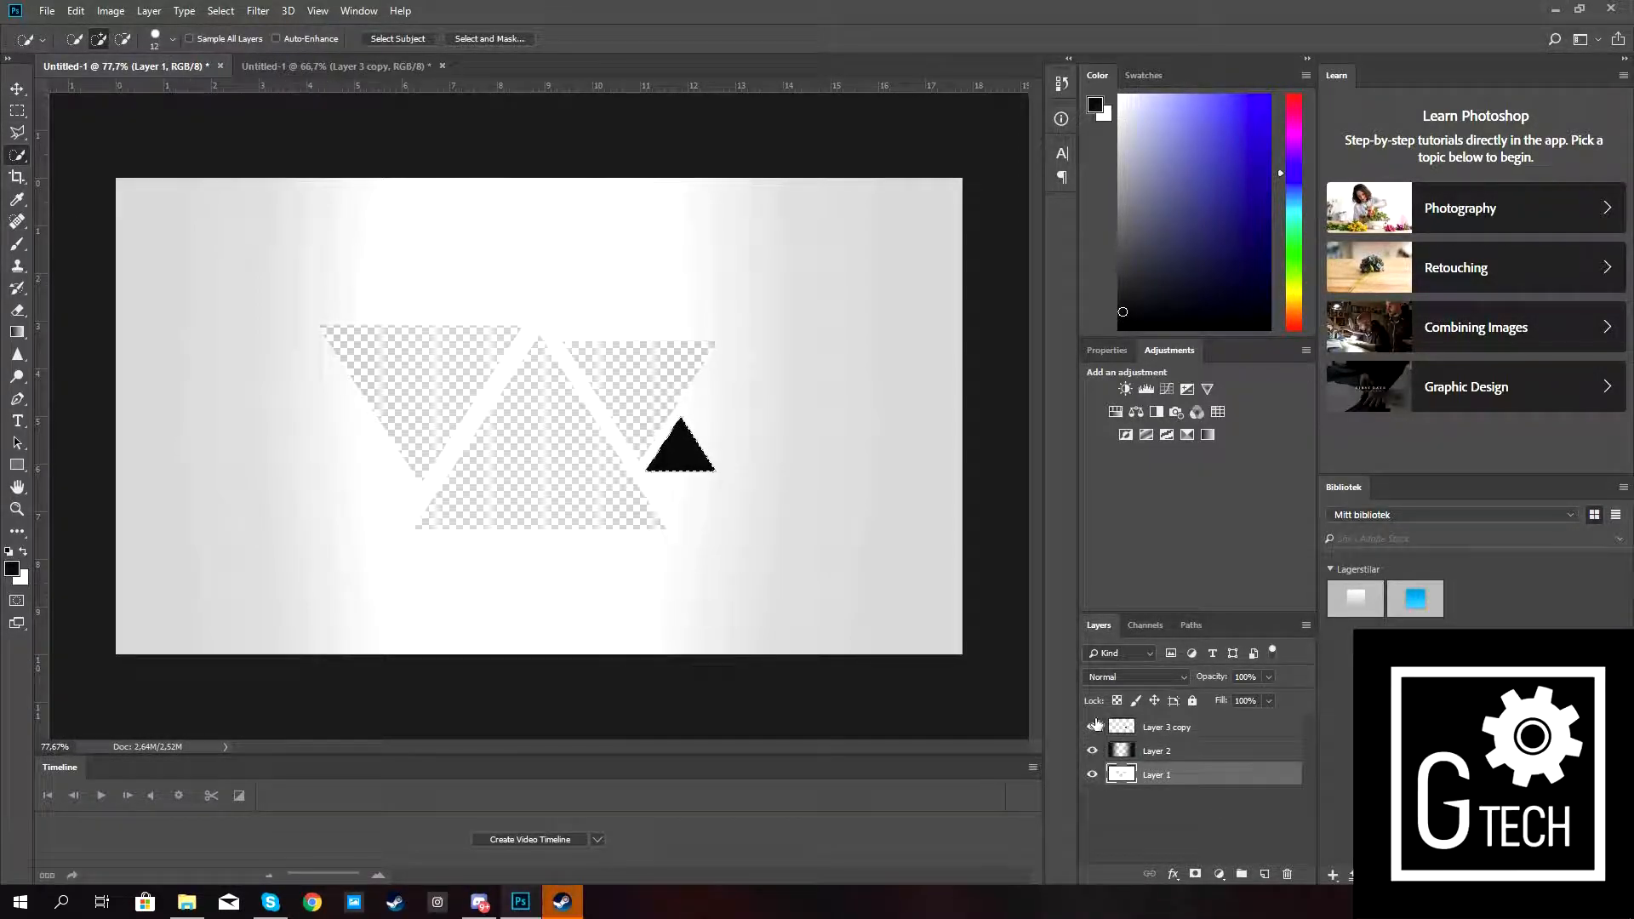
left_click(1091, 727)
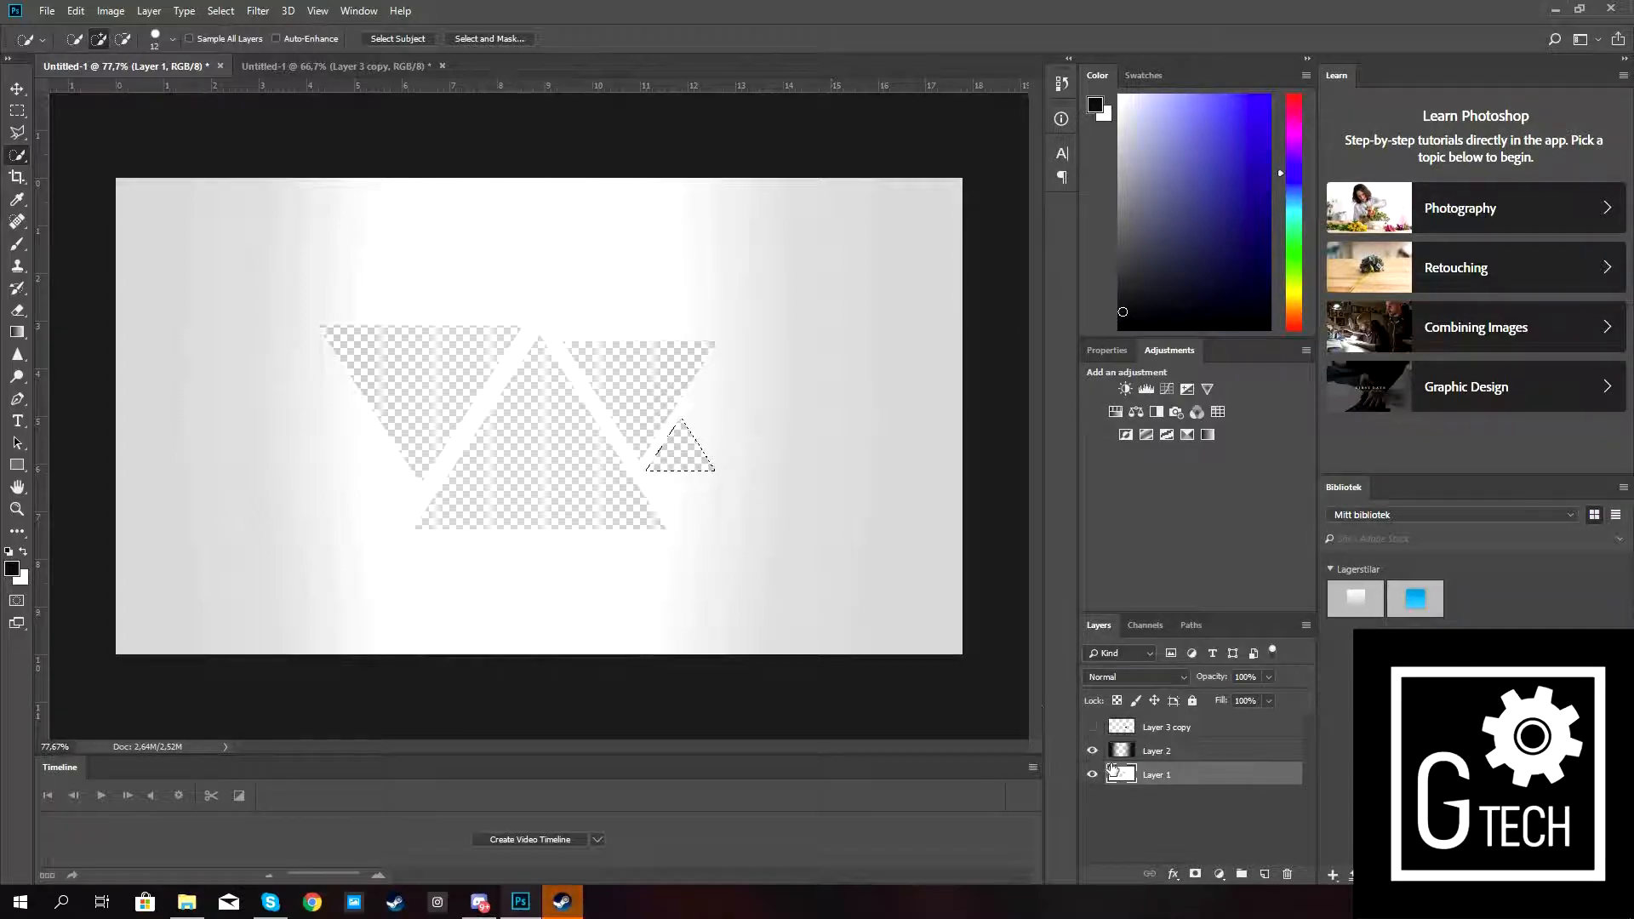
Show Layer 3 copy and move its small black triangle above the upper-left corner of the left cut-out.
left_click(1092, 729)
left_click(1092, 774)
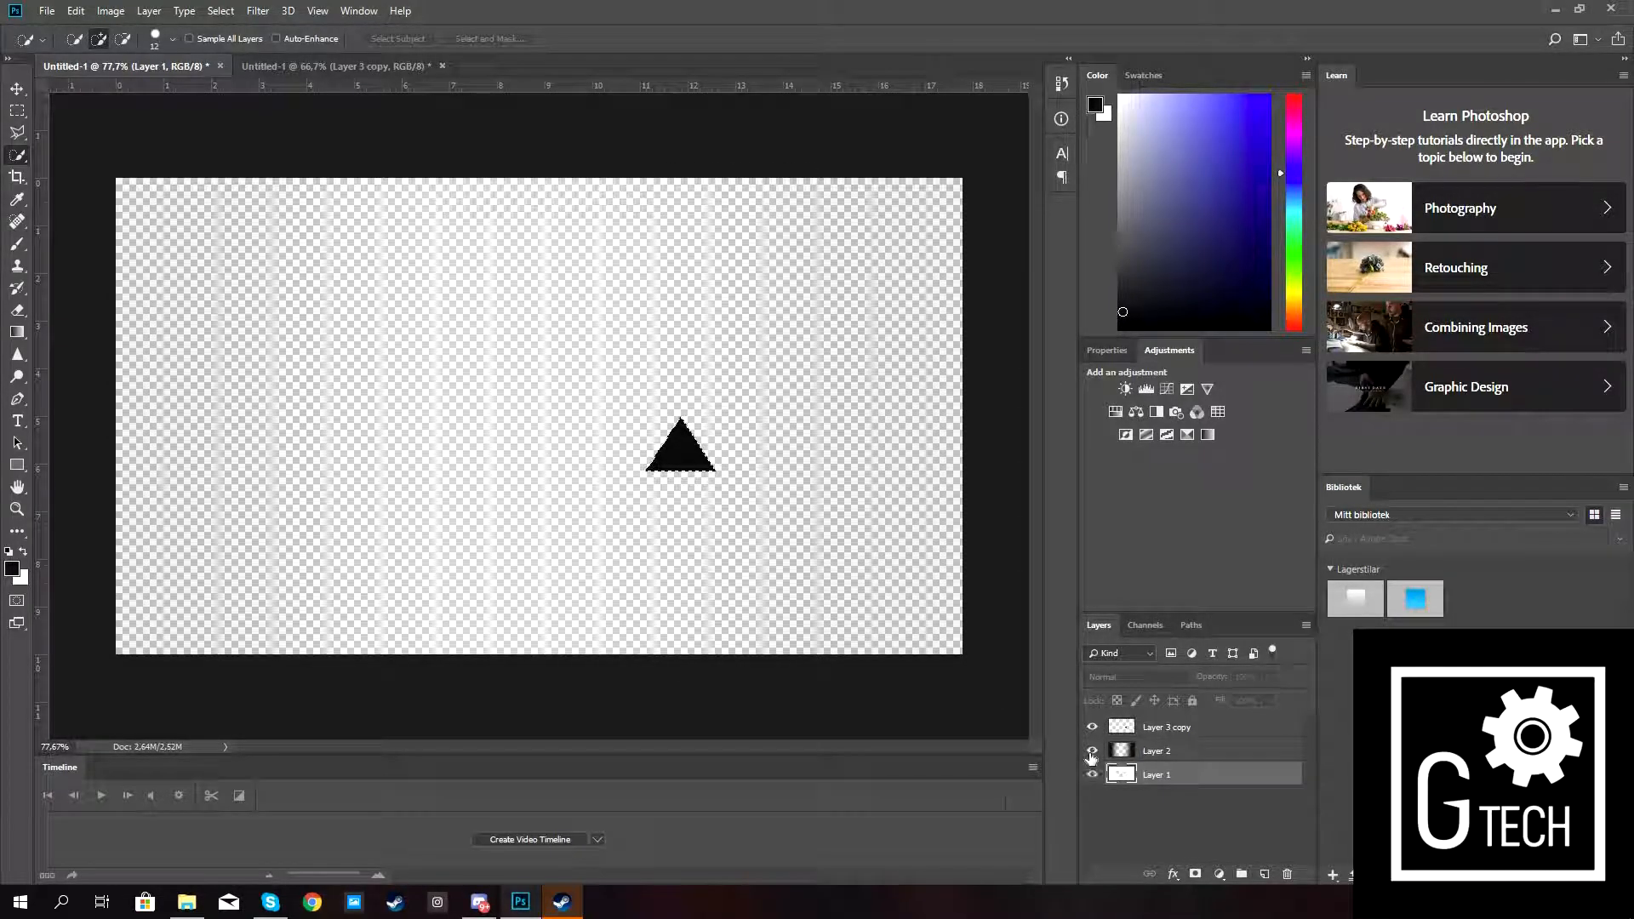
left_click(1091, 774)
left_click(1138, 729)
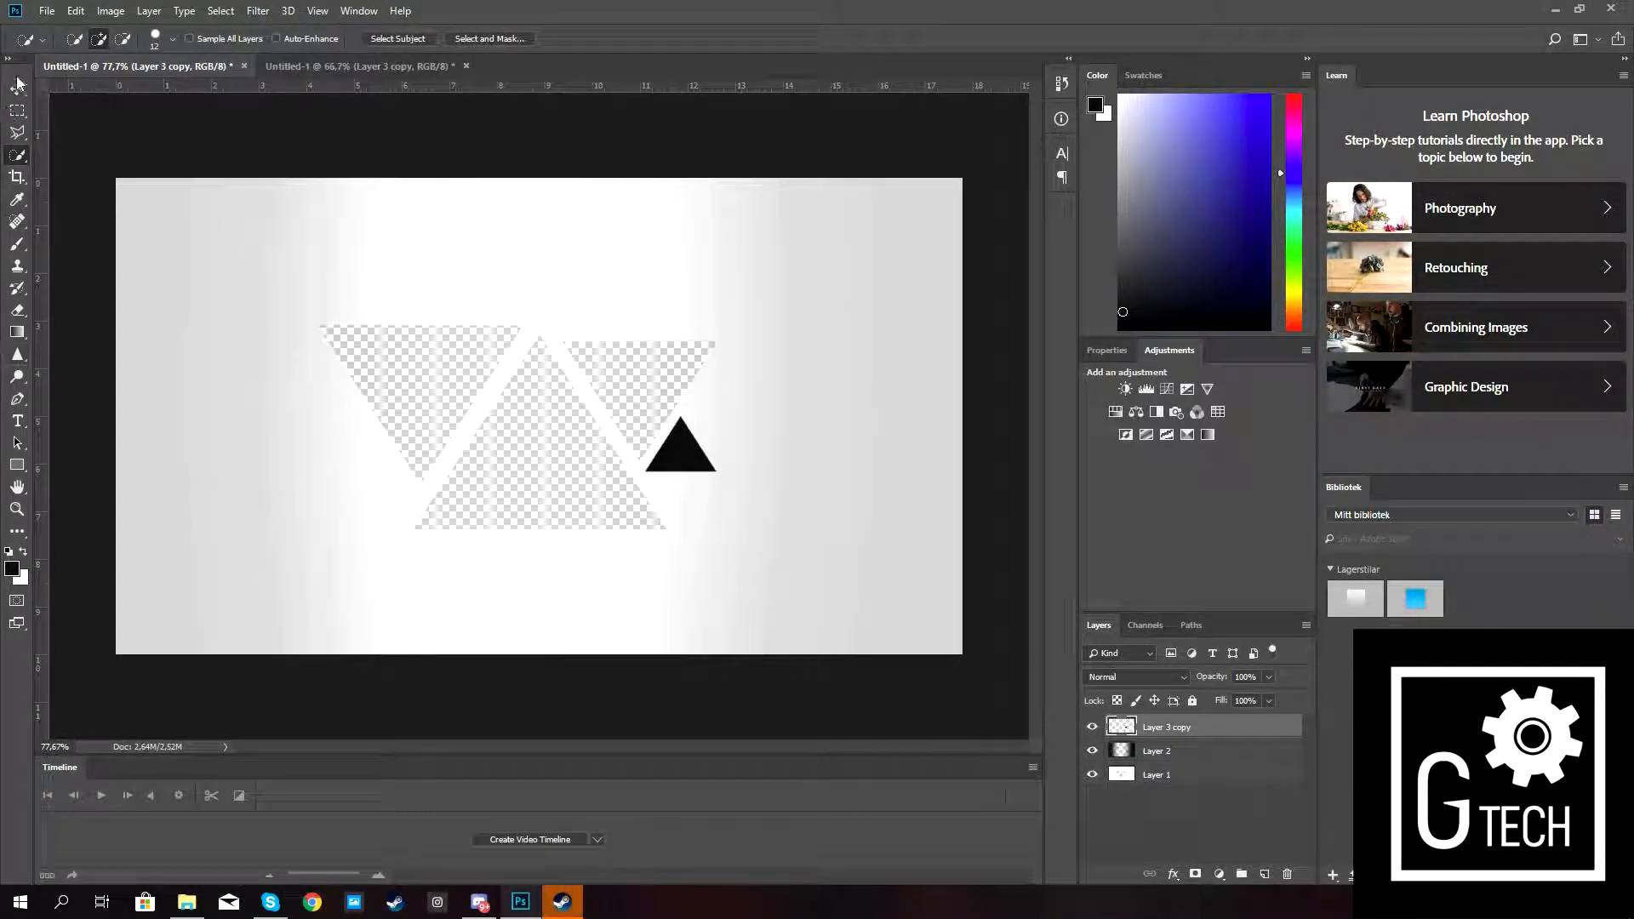
key("v")
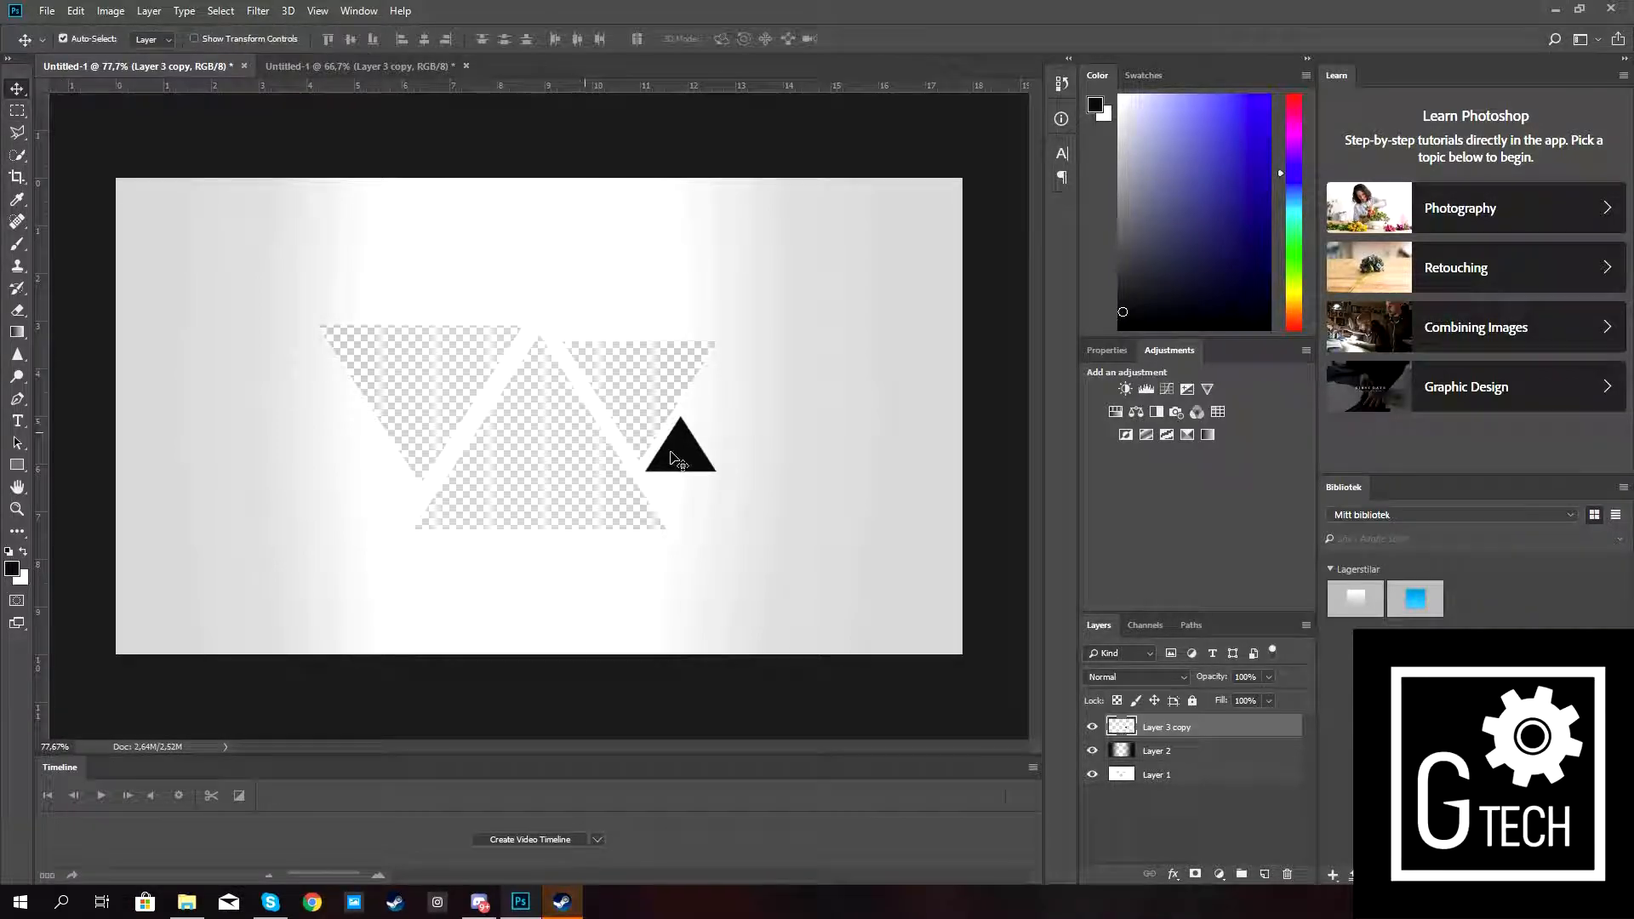
left_click_drag(672, 442, 349, 293)
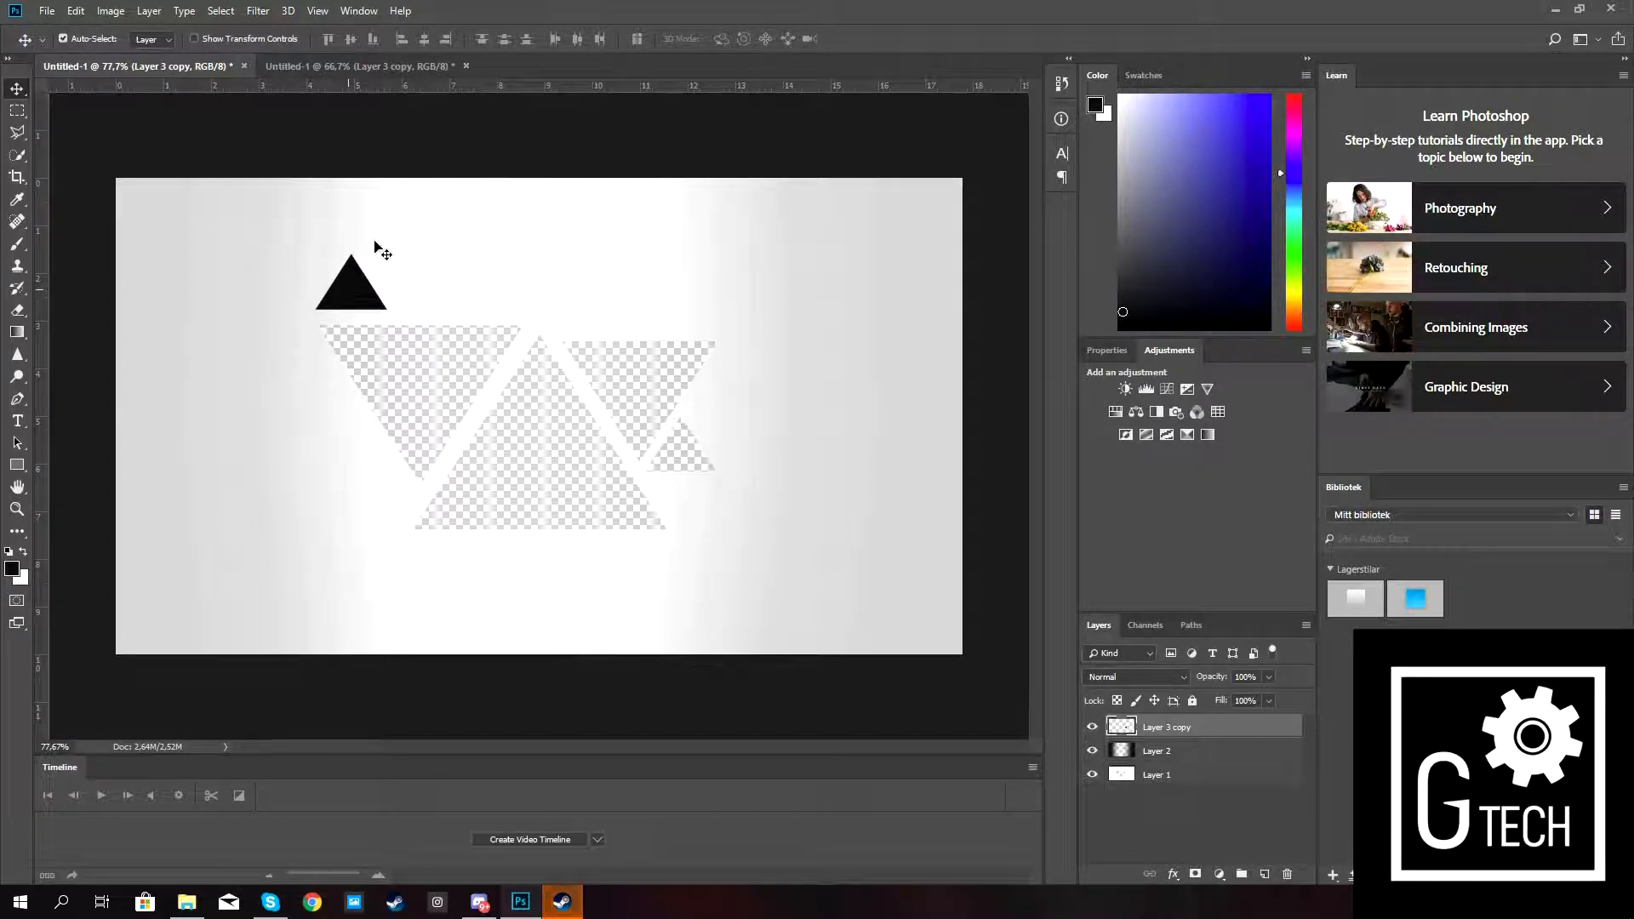
Scale the small black triangle to about 81% and set it just above the left cut-out's corner.
key("ctrl+t")
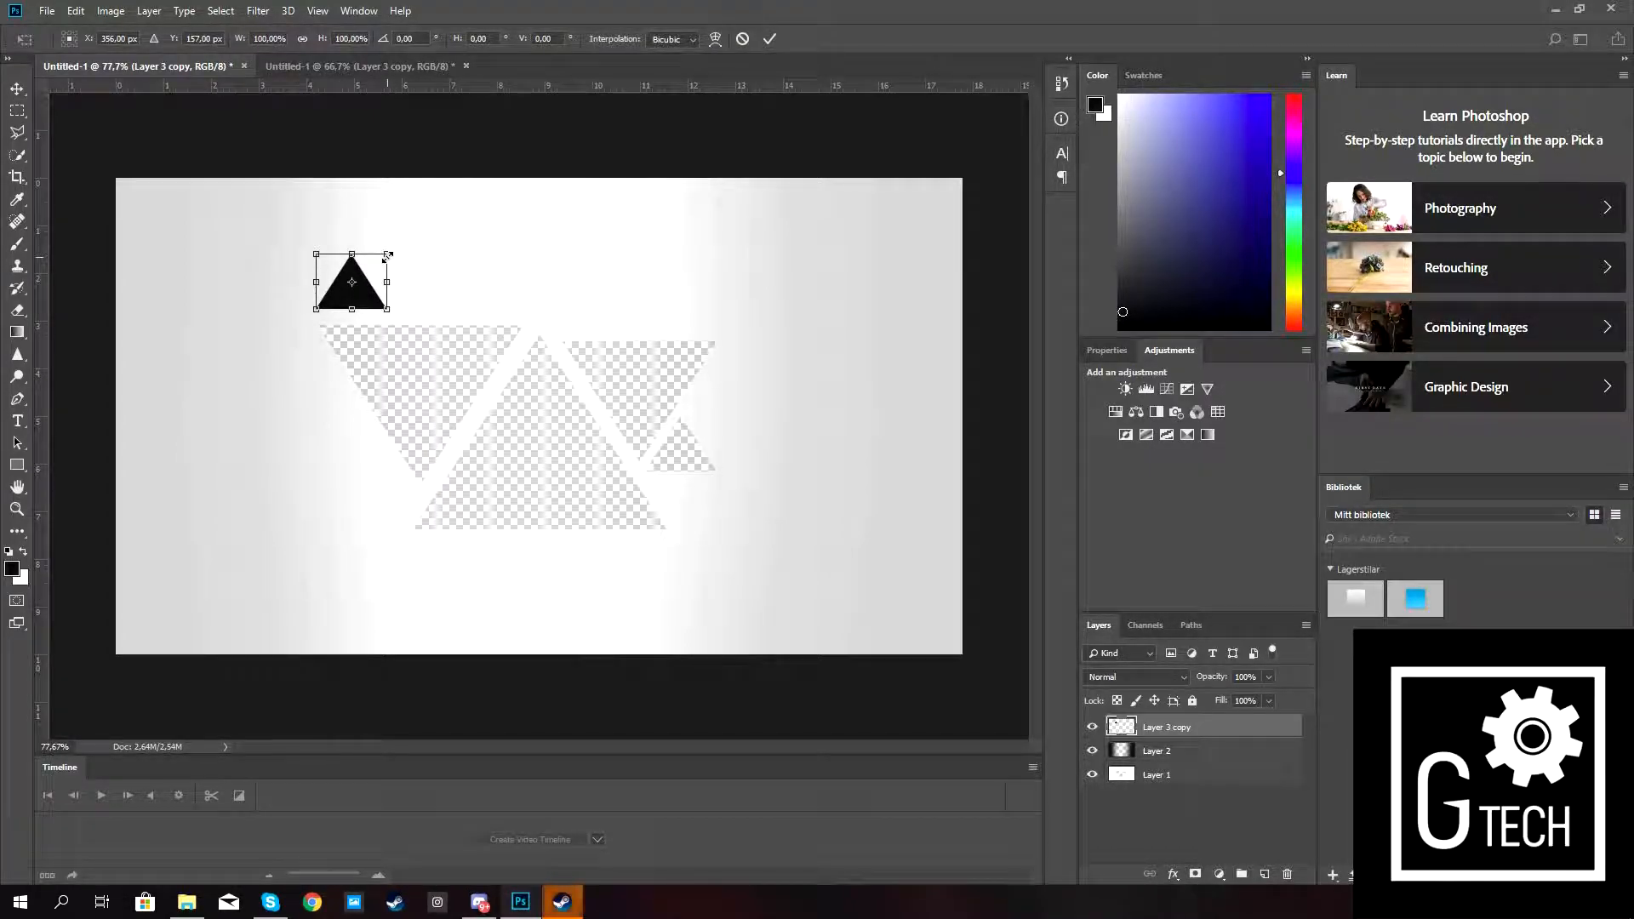
left_click_drag(388, 254, 363, 308)
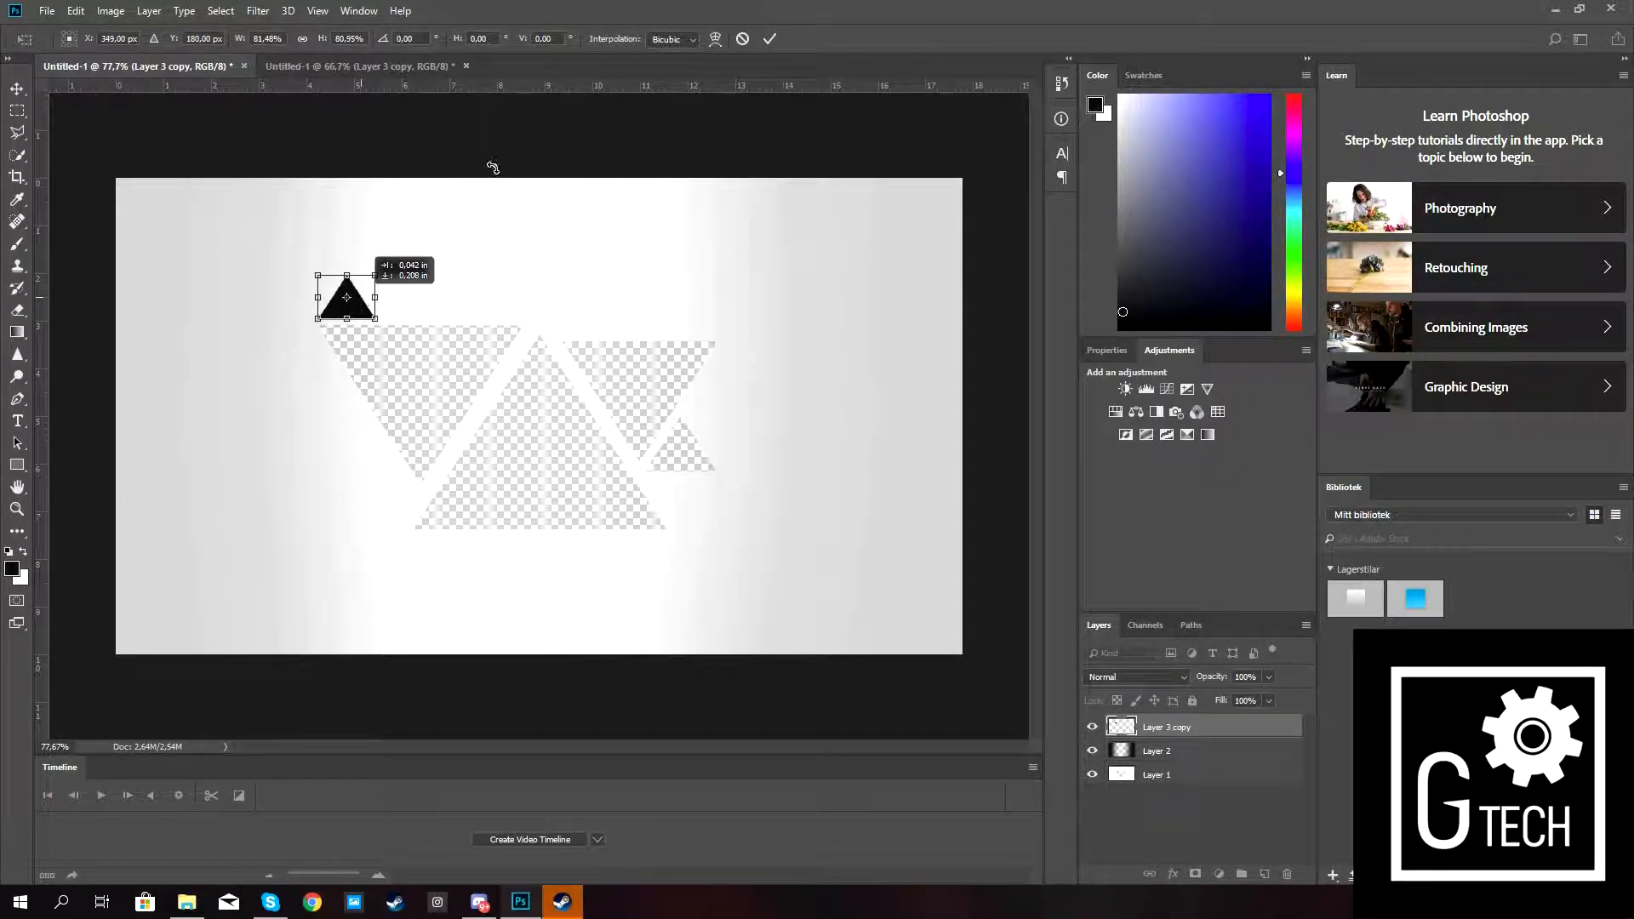
left_click(769, 38)
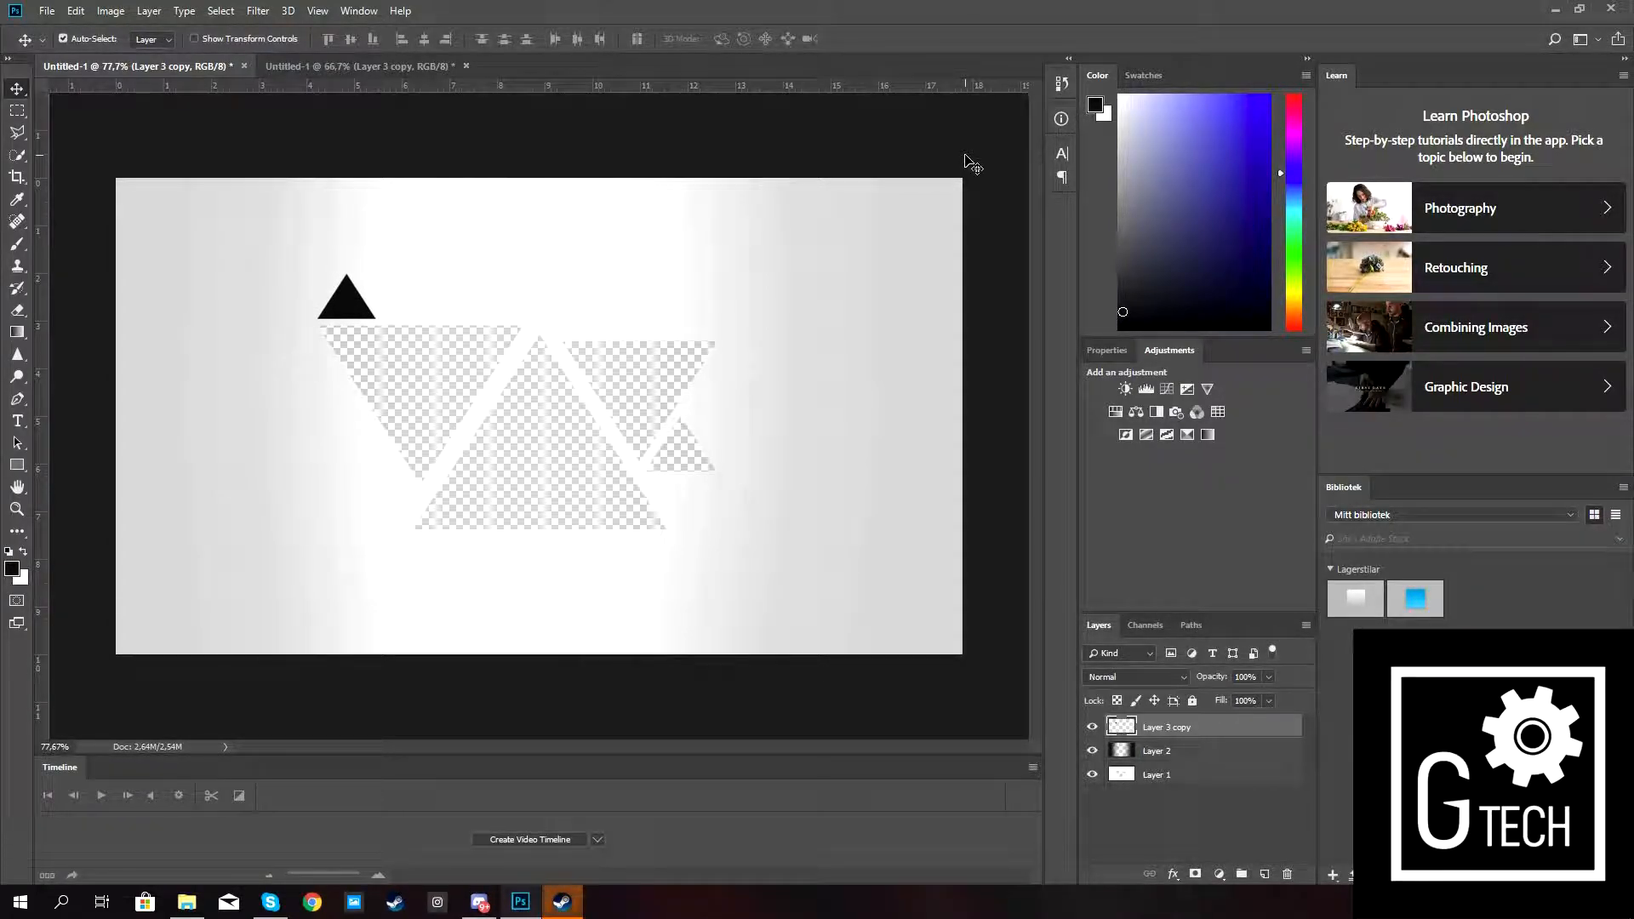
Select the small triangle above the left cut-out, hide Layer 3 copy, and delete the selected shape from Layer 1.
left_click(20, 156)
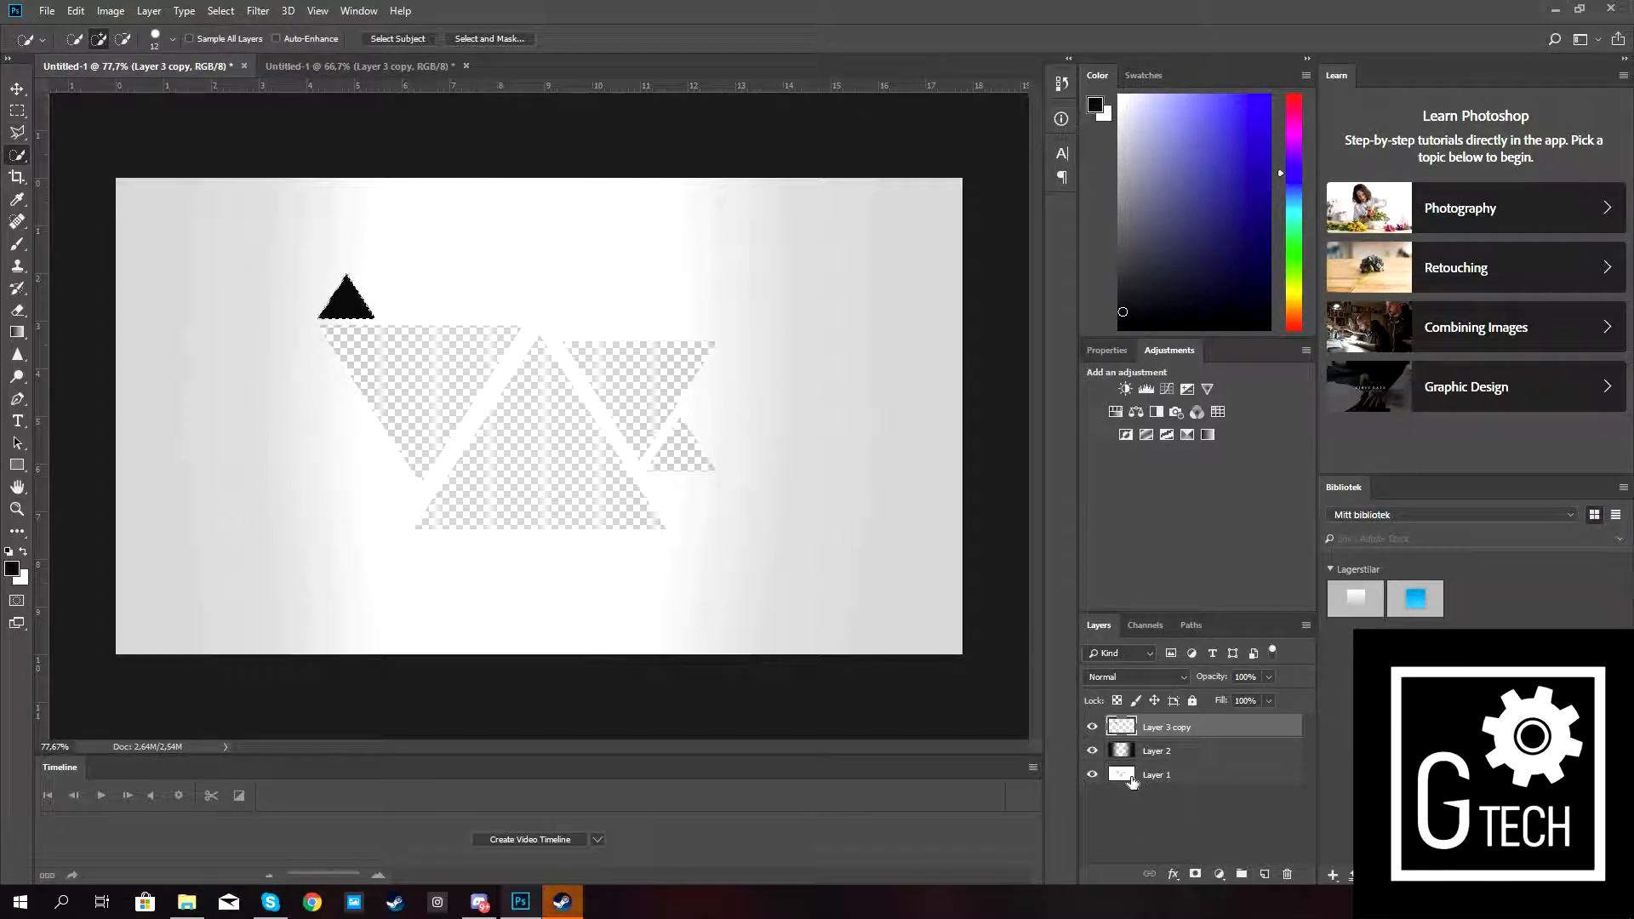
left_click(1132, 779)
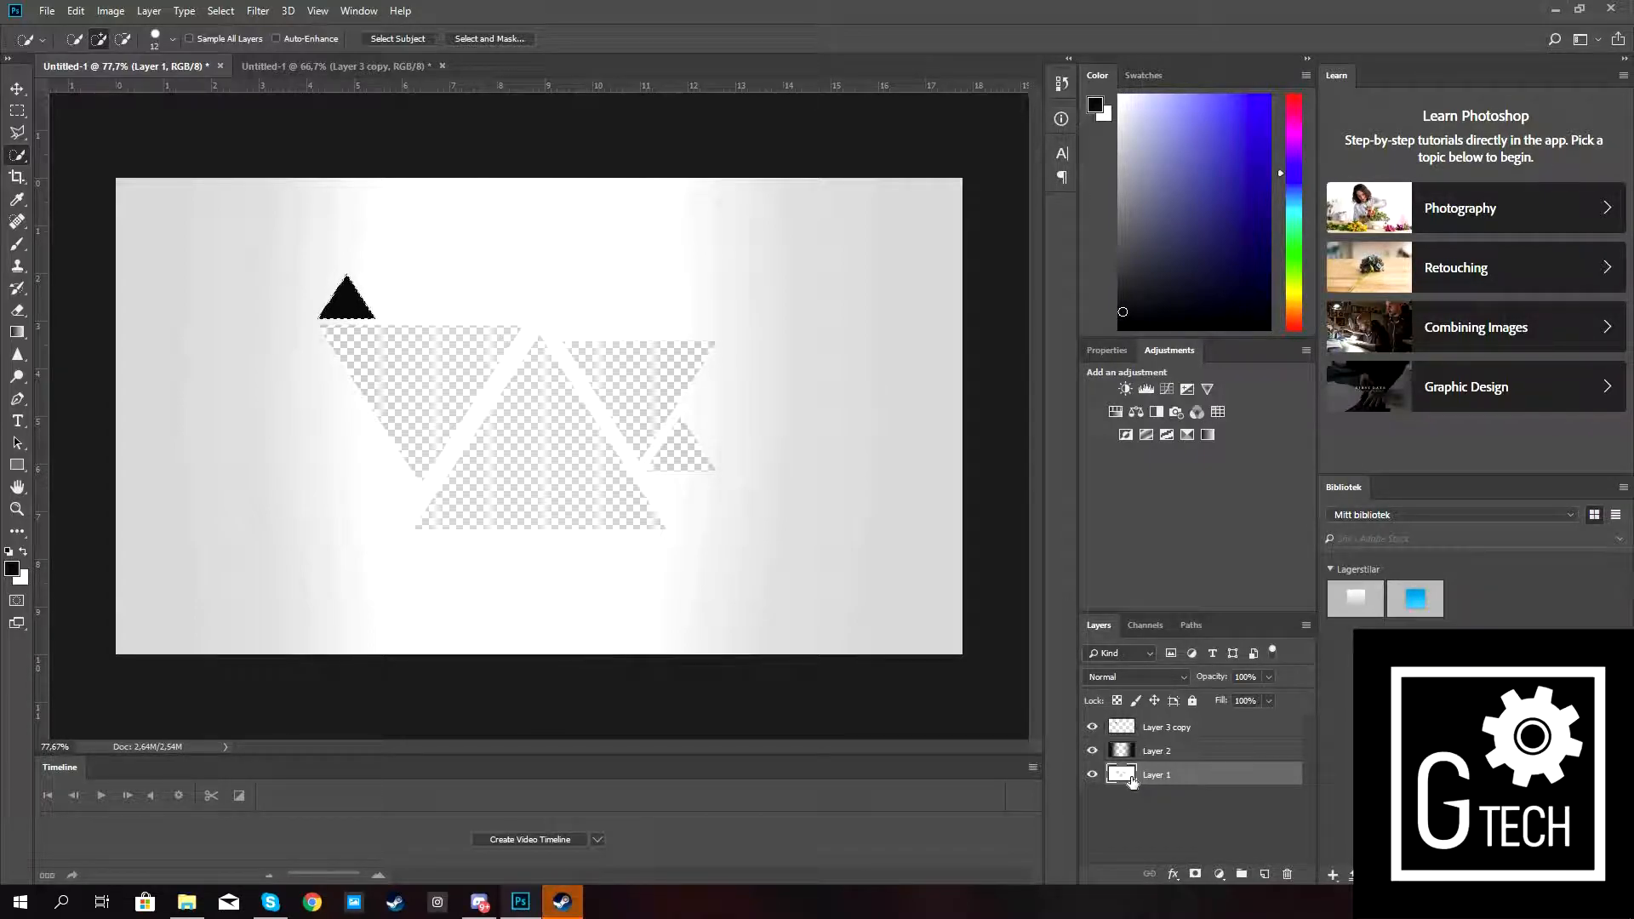
left_click(1092, 728)
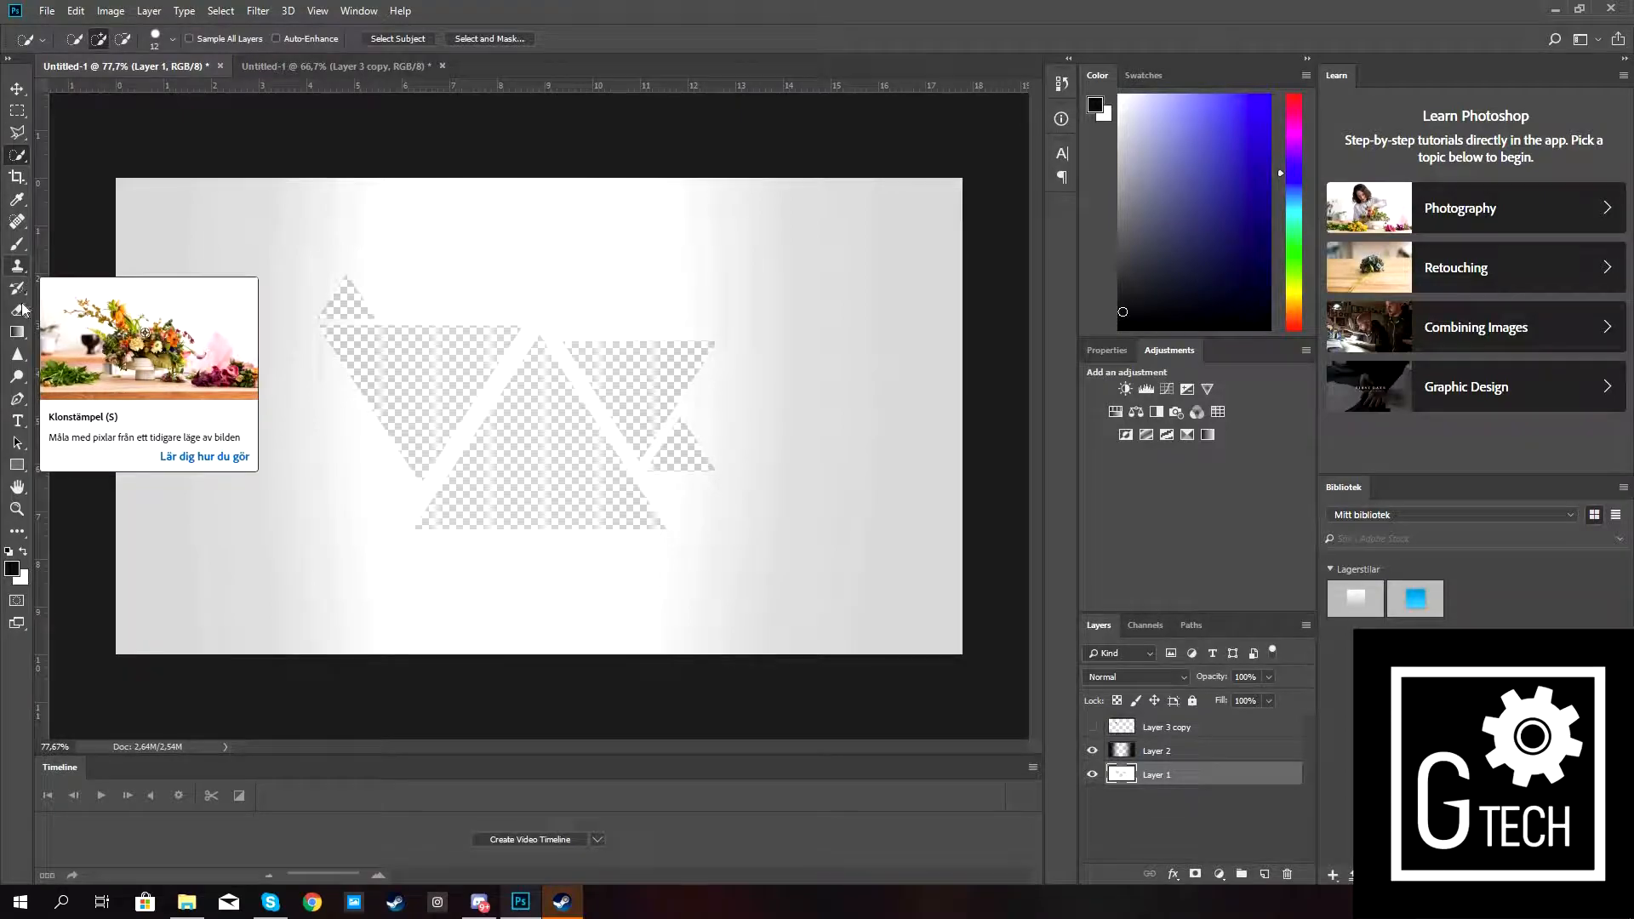
left_click(17, 332)
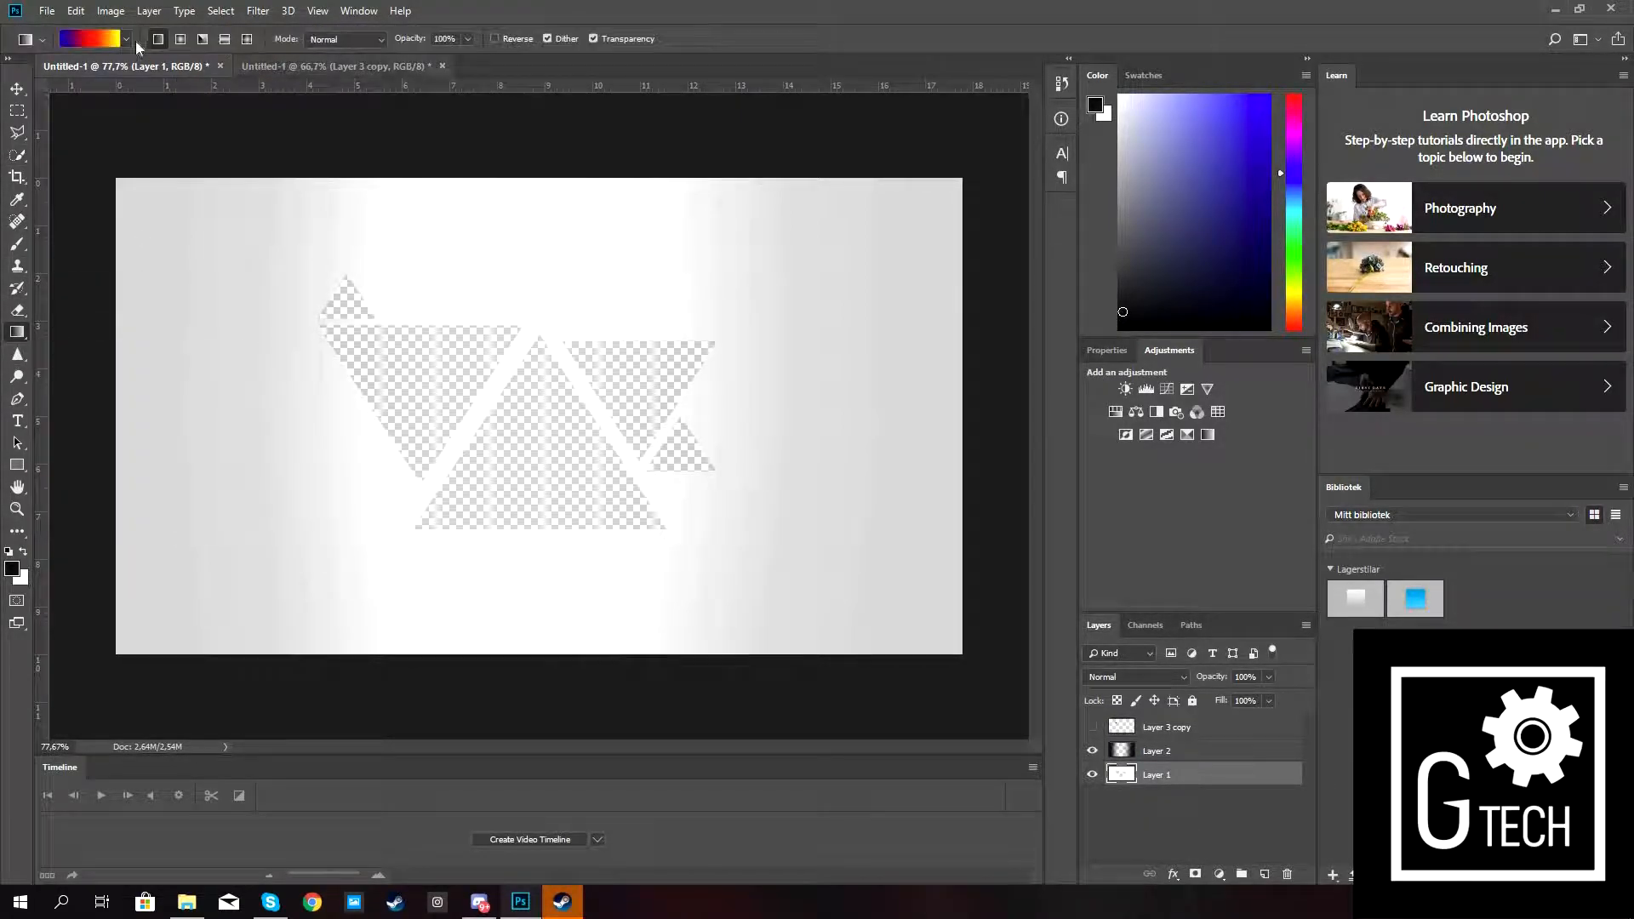
left_click(129, 41)
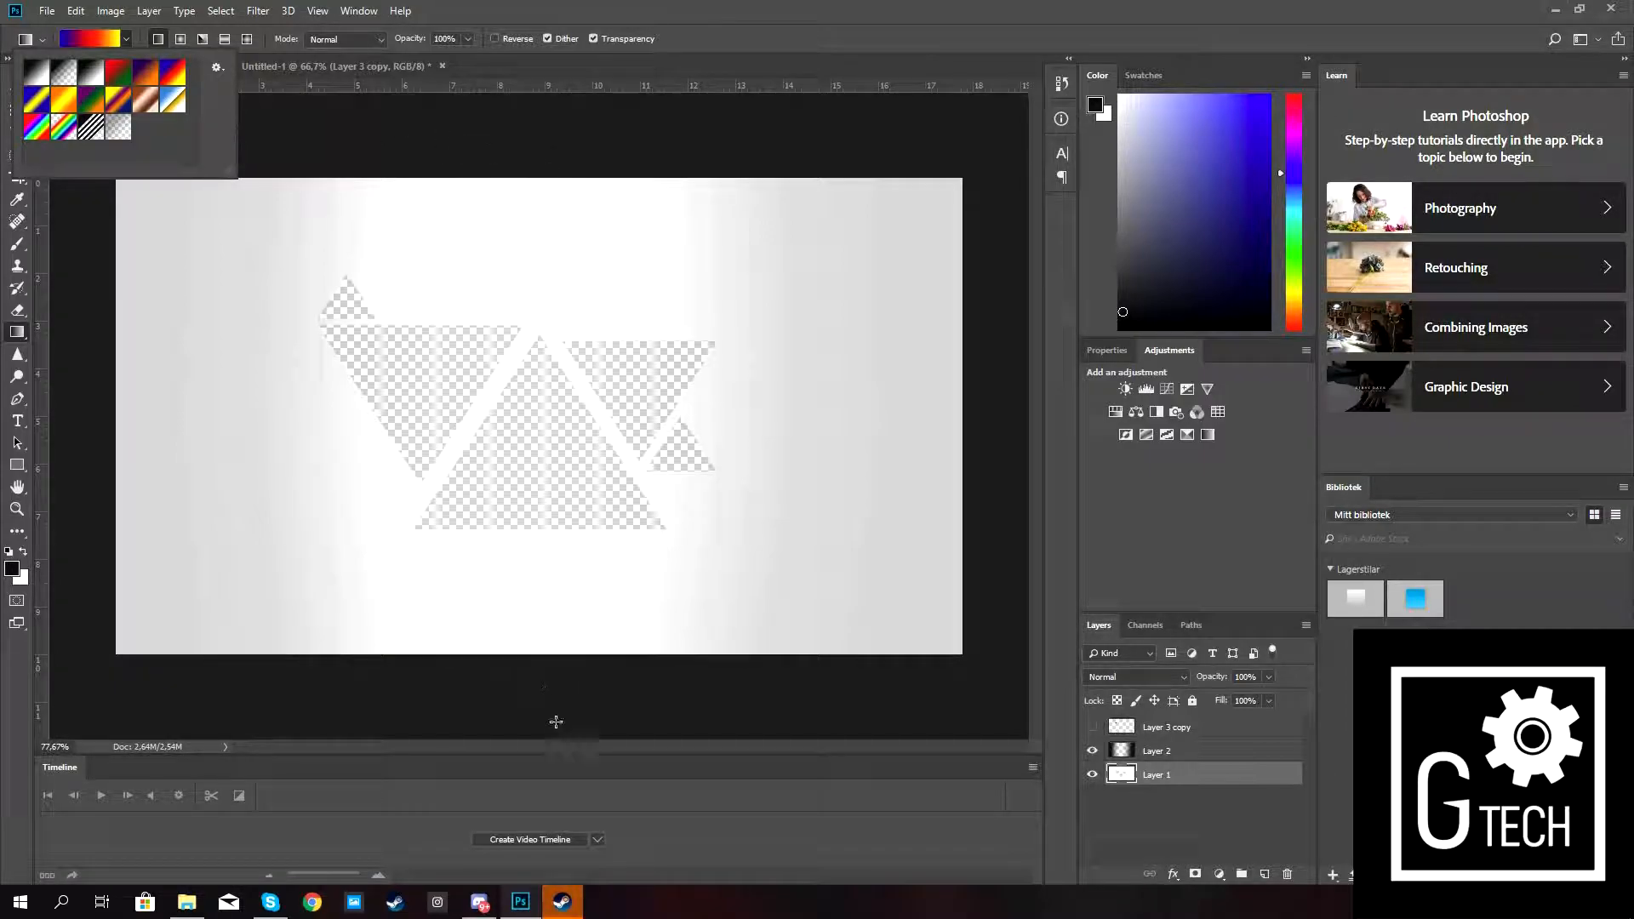
left_click_drag(557, 725, 547, 167)
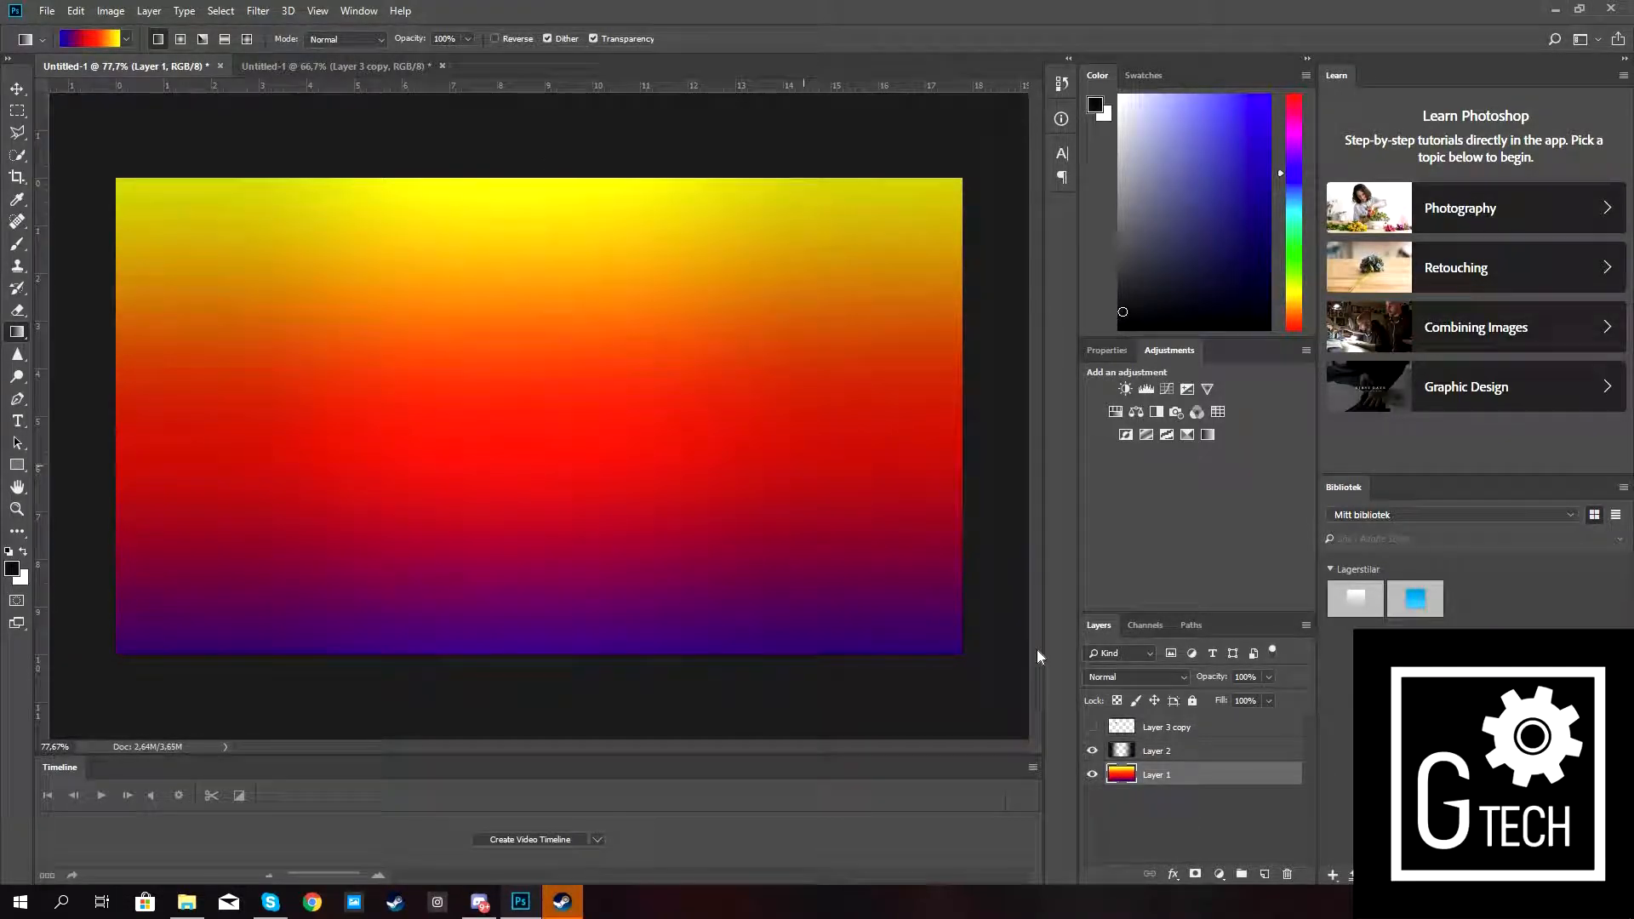
key("ctrl+z")
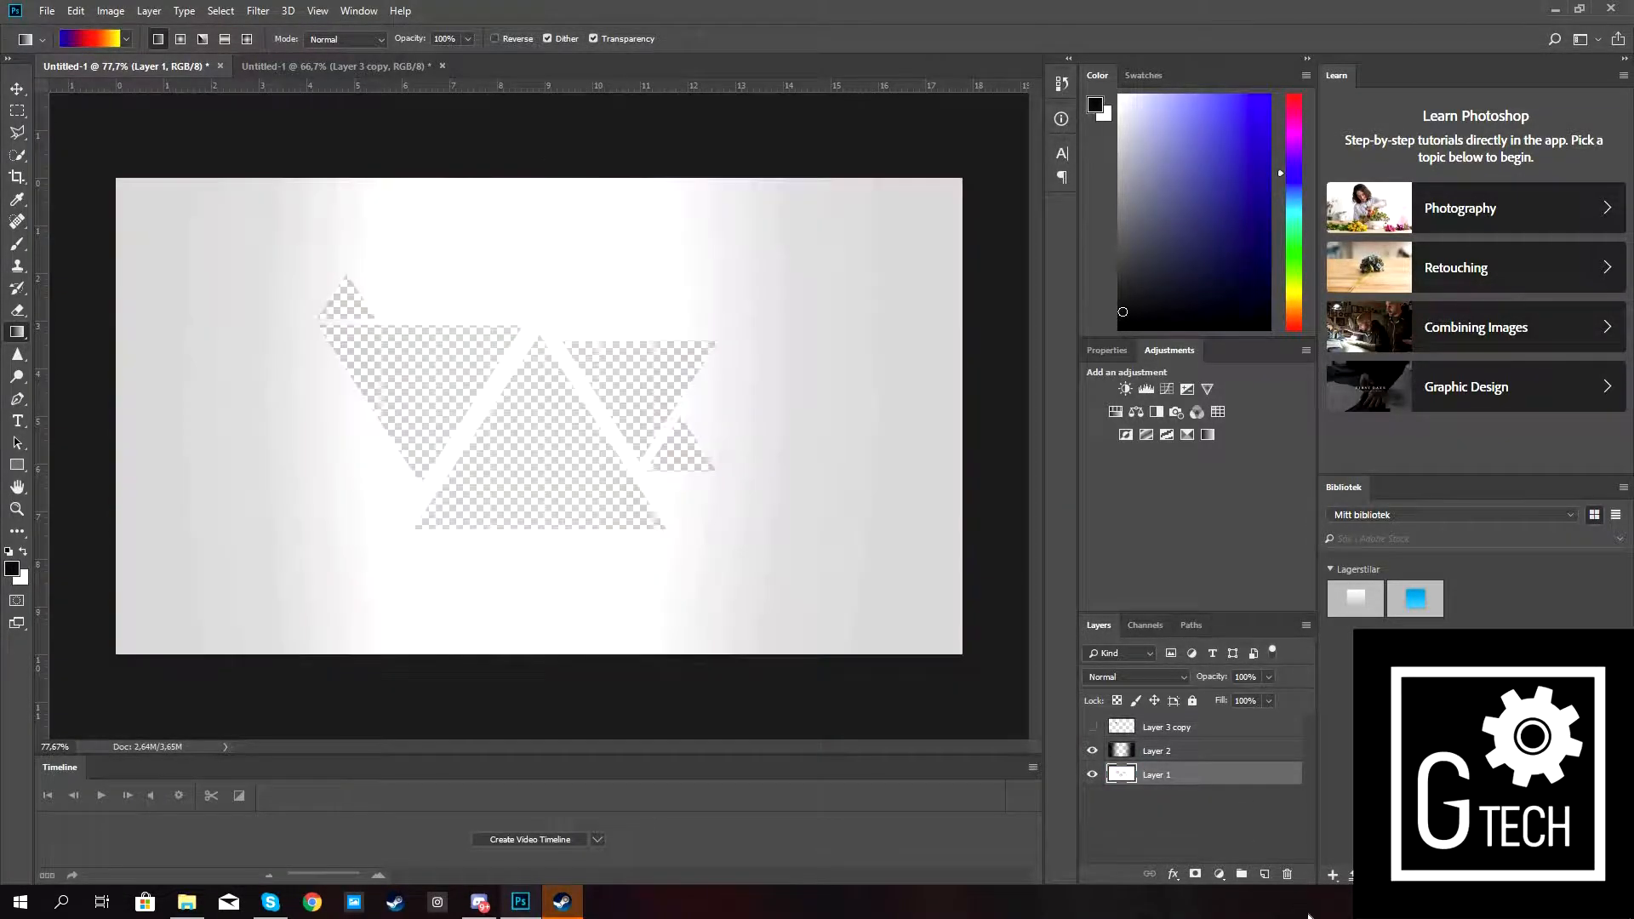
Fill a new layer beneath Layer 1 with a vertical blue-red-yellow gradient, yellow uppermost, and shift it down behind the triangle cut-outs.
left_click(1265, 876)
left_click_drag(1177, 783, 1174, 818)
left_click_drag(558, 327, 664, 443)
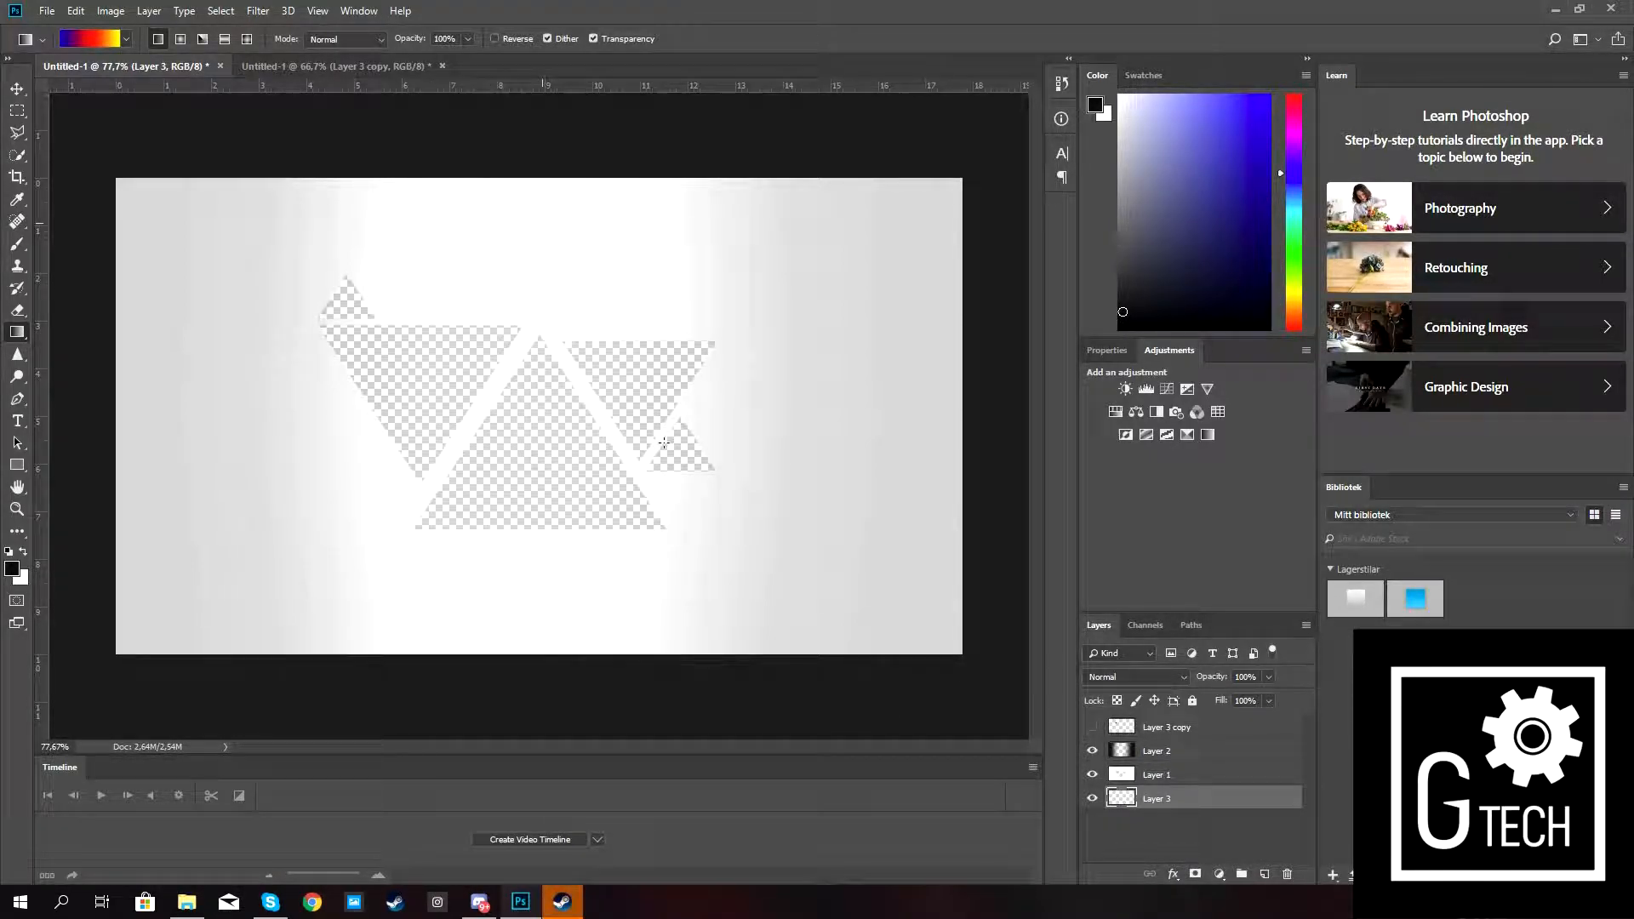
left_click_drag(542, 221, 542, 221)
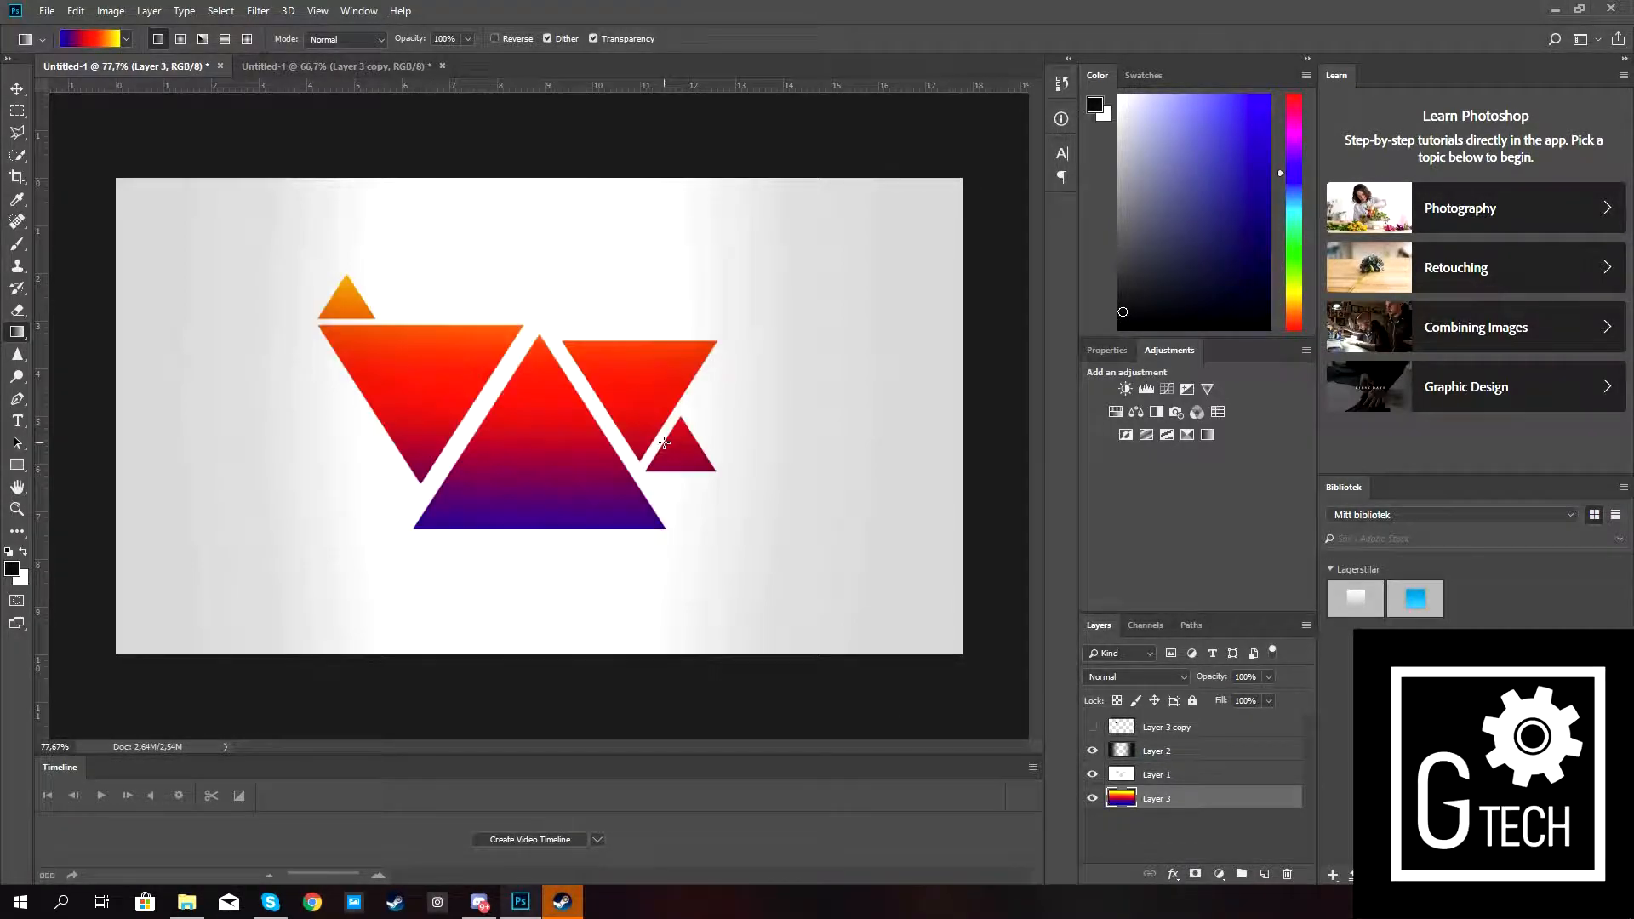
left_click(16, 88)
left_click_drag(514, 473, 533, 556)
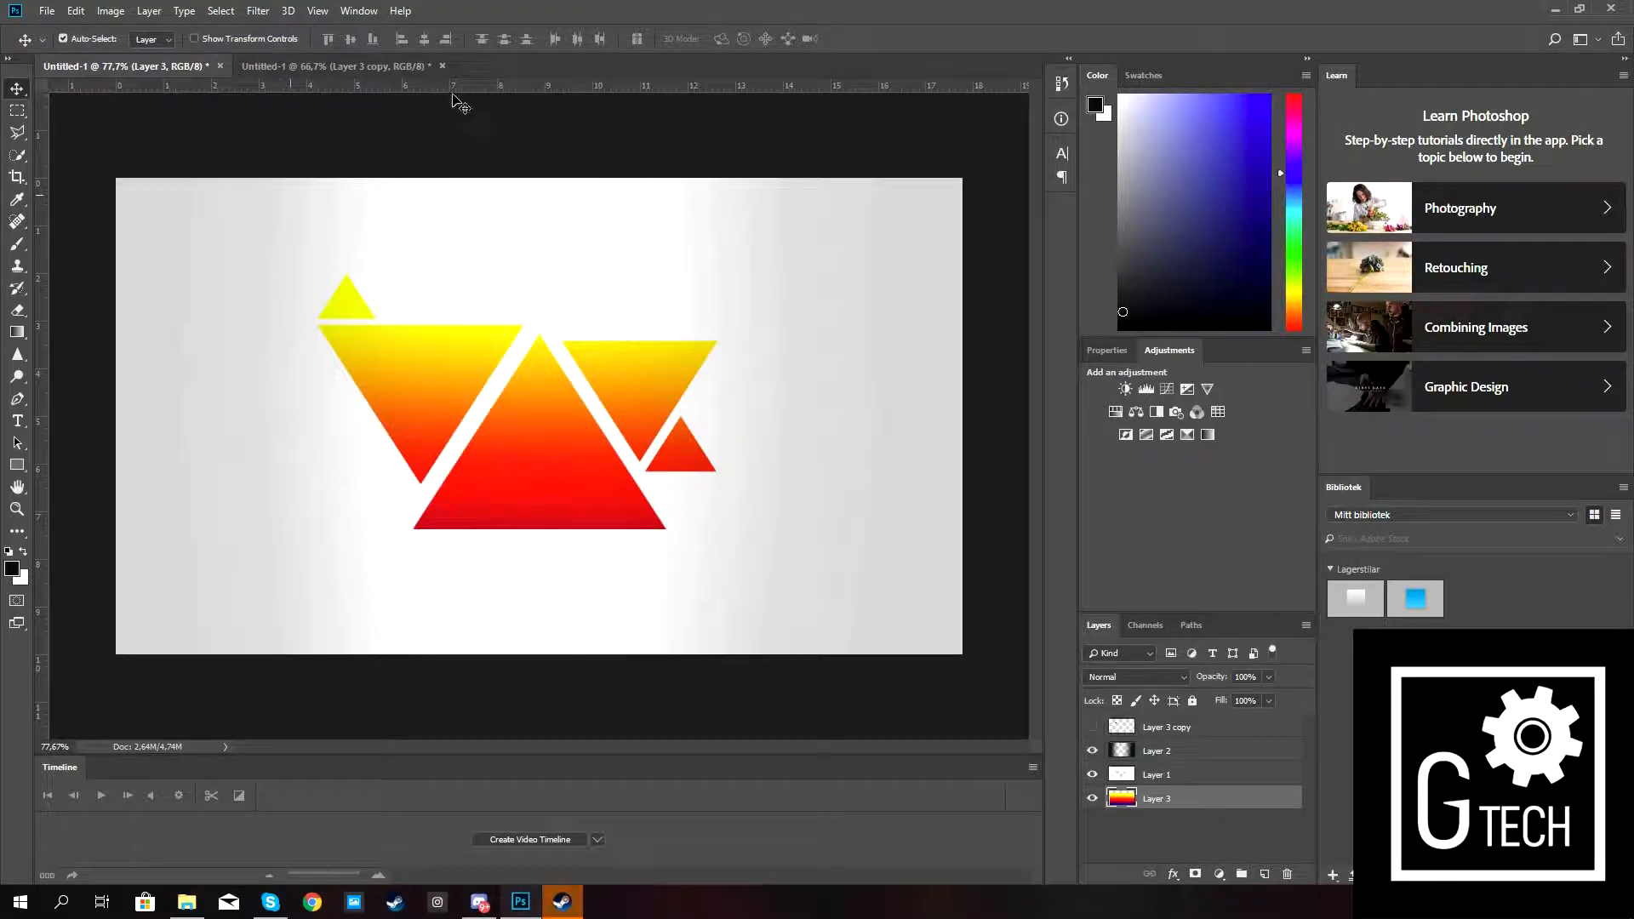
Close the second Untitled-1 document without saving and open Pixel art assets.psd.
left_click(442, 66)
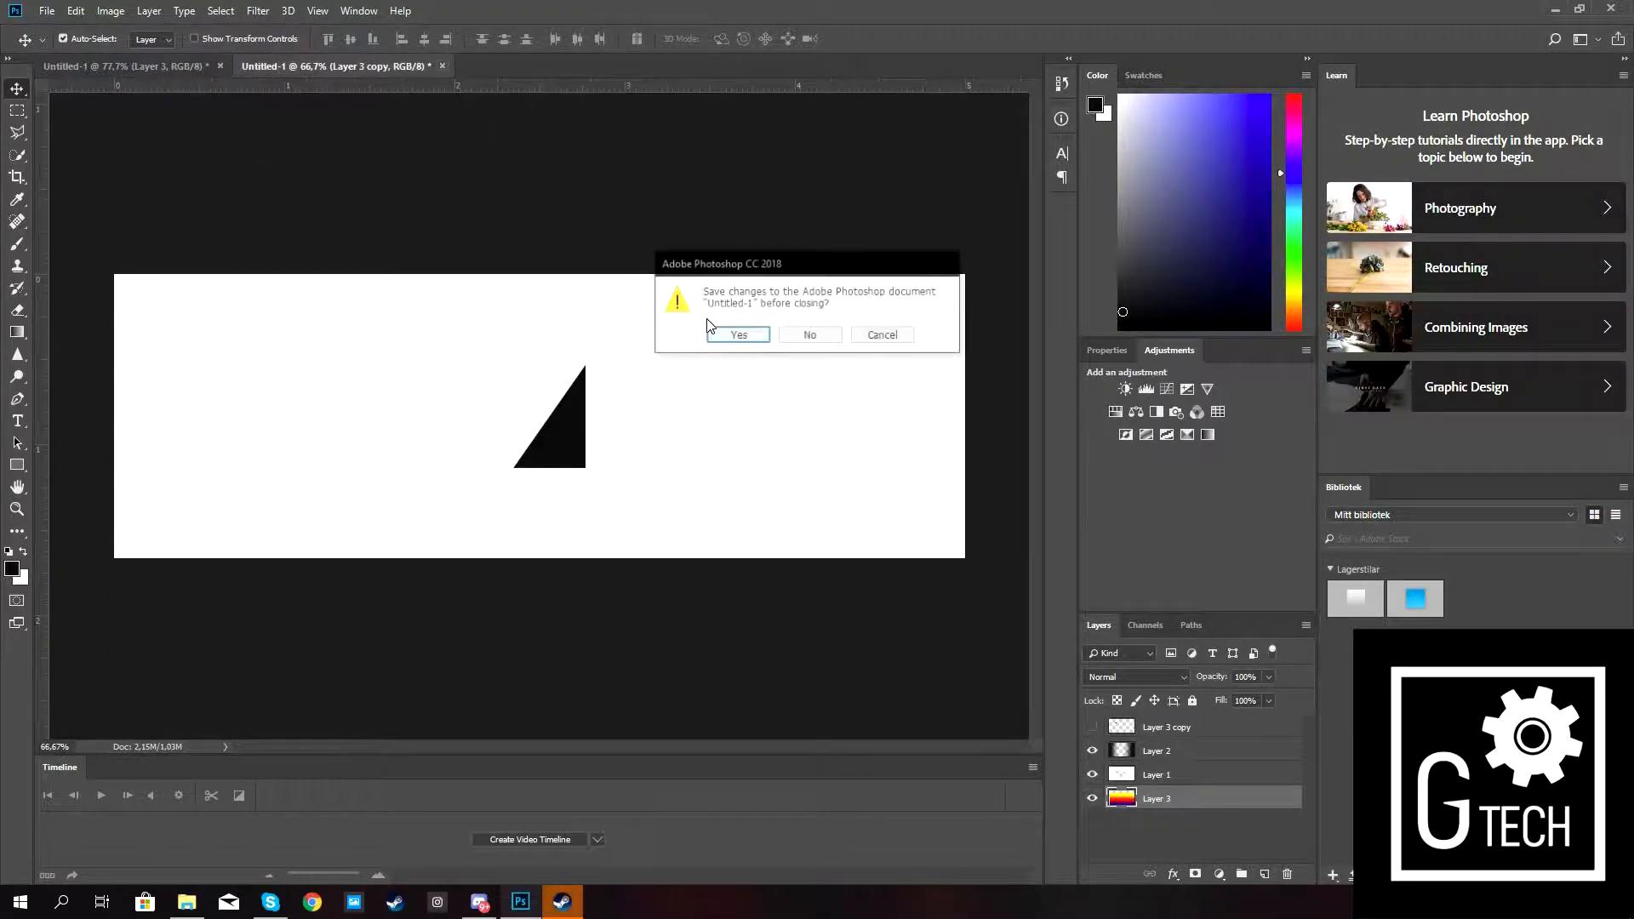
left_click(810, 335)
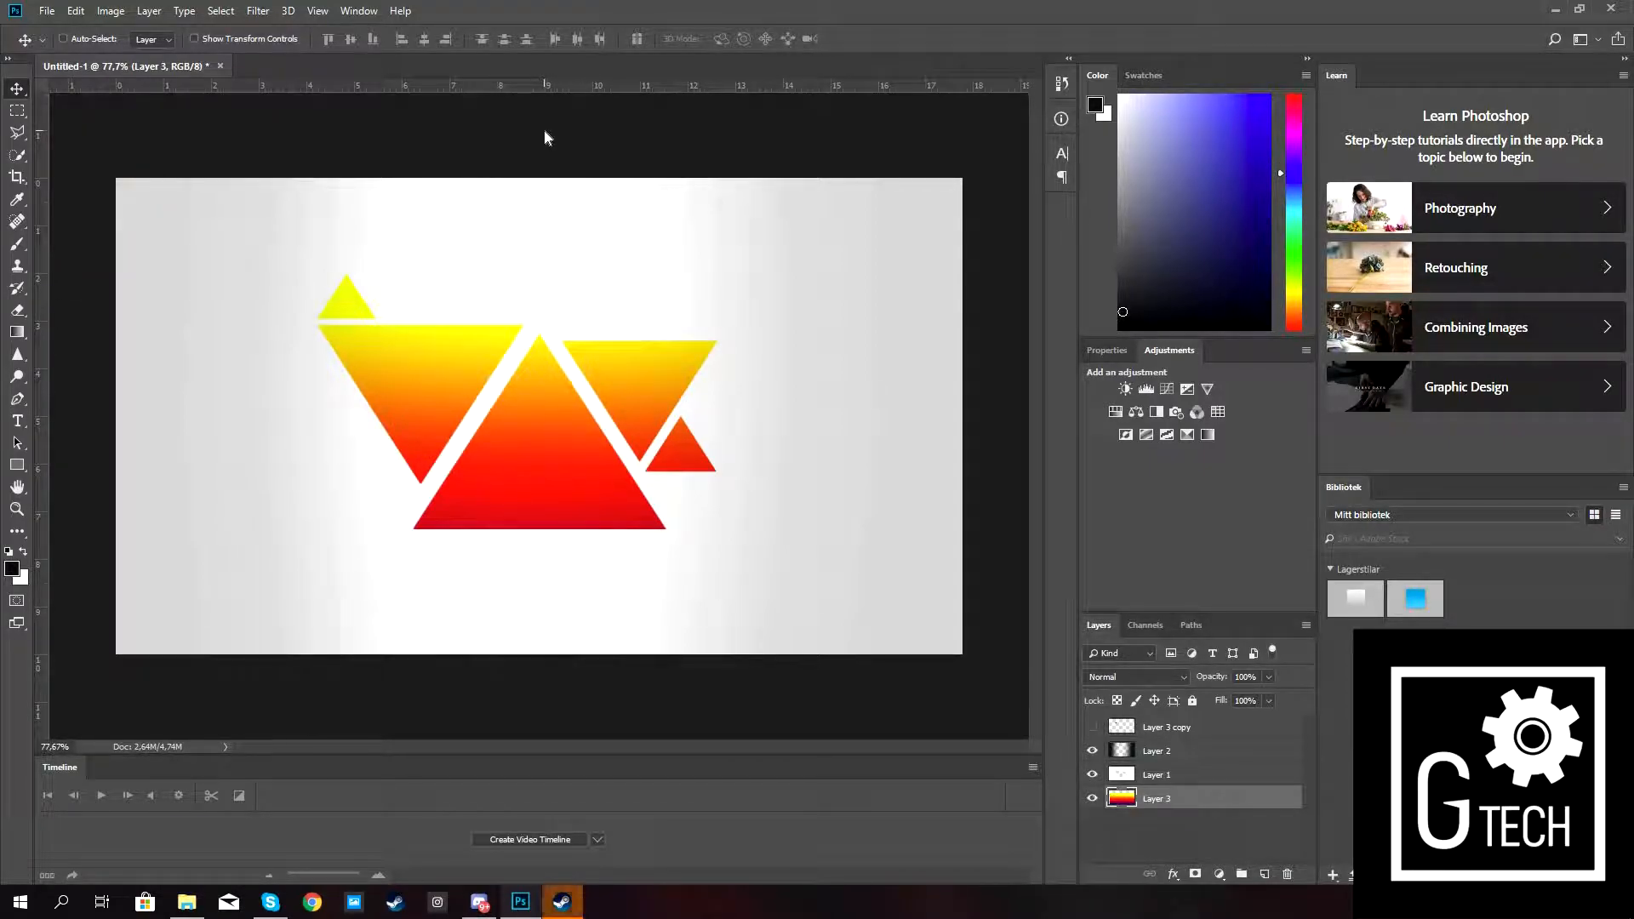
key("ctrl+o")
type("pi")
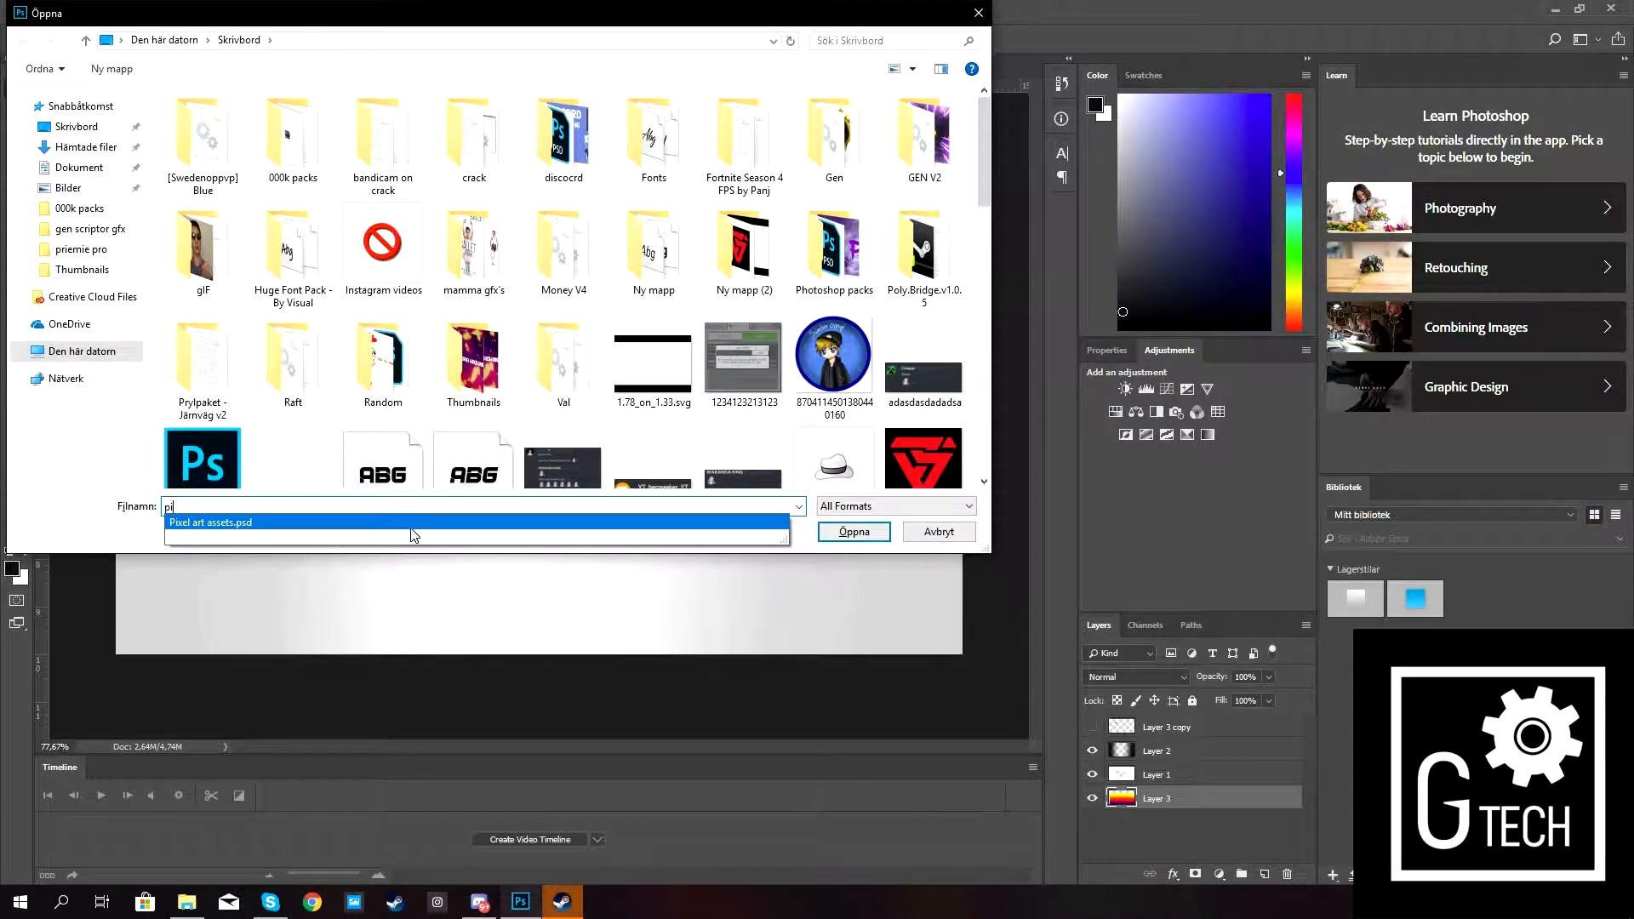
left_click(406, 522)
left_click(868, 532)
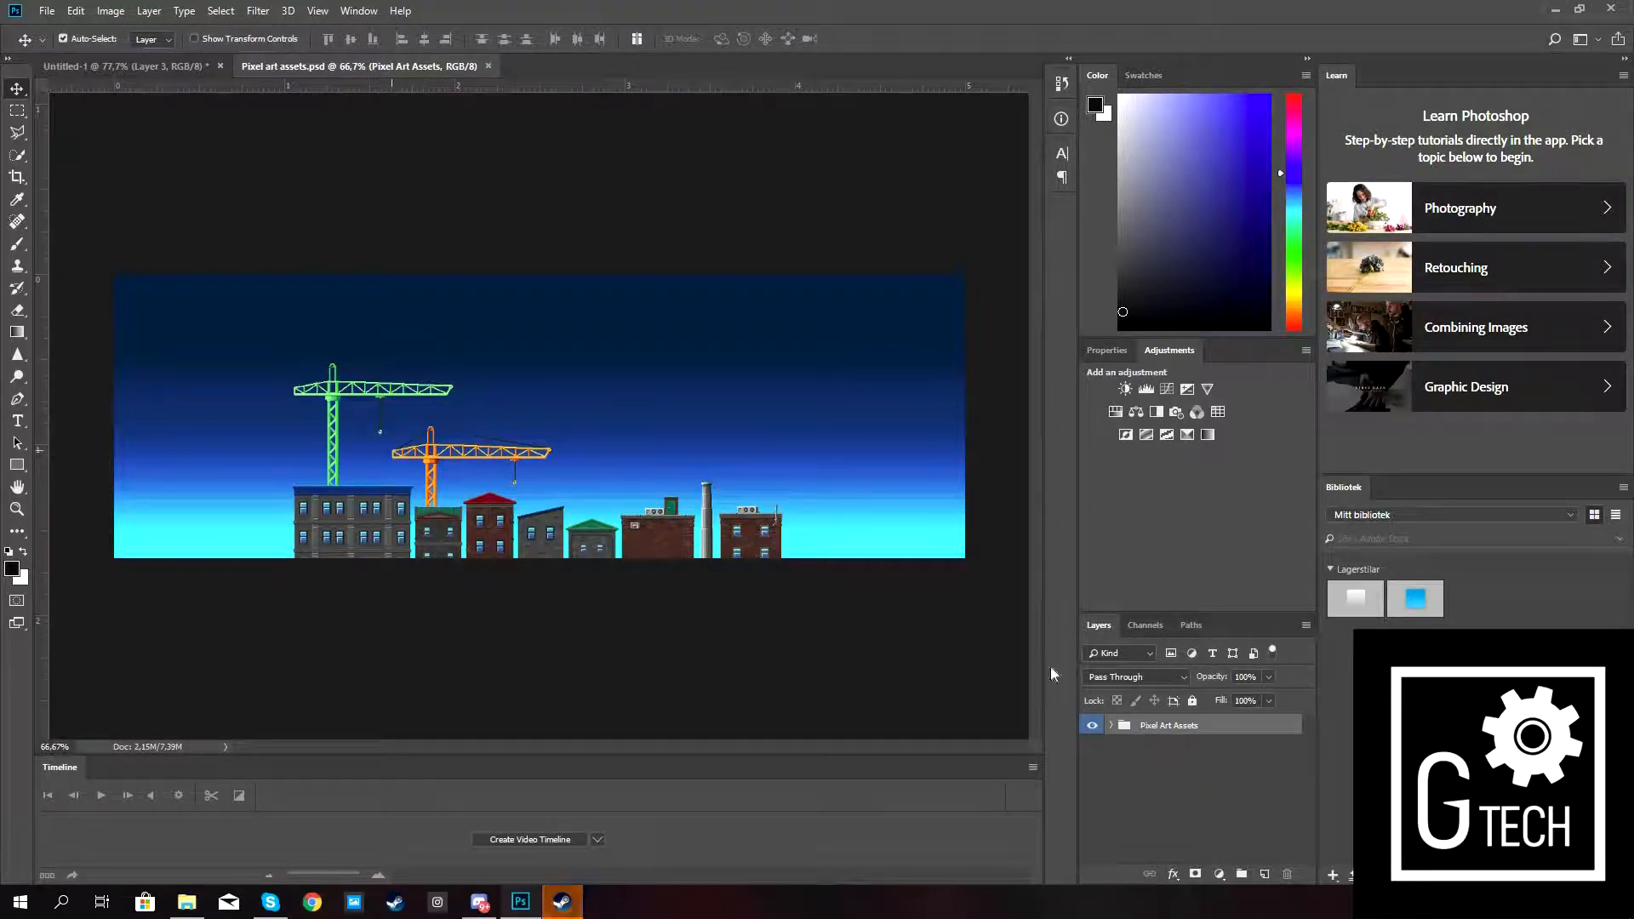
Copy the Pixel Art Assets group into the triangle document above Layer 2 and delete the group's Background layer.
left_click_drag(1142, 730, 535, 504)
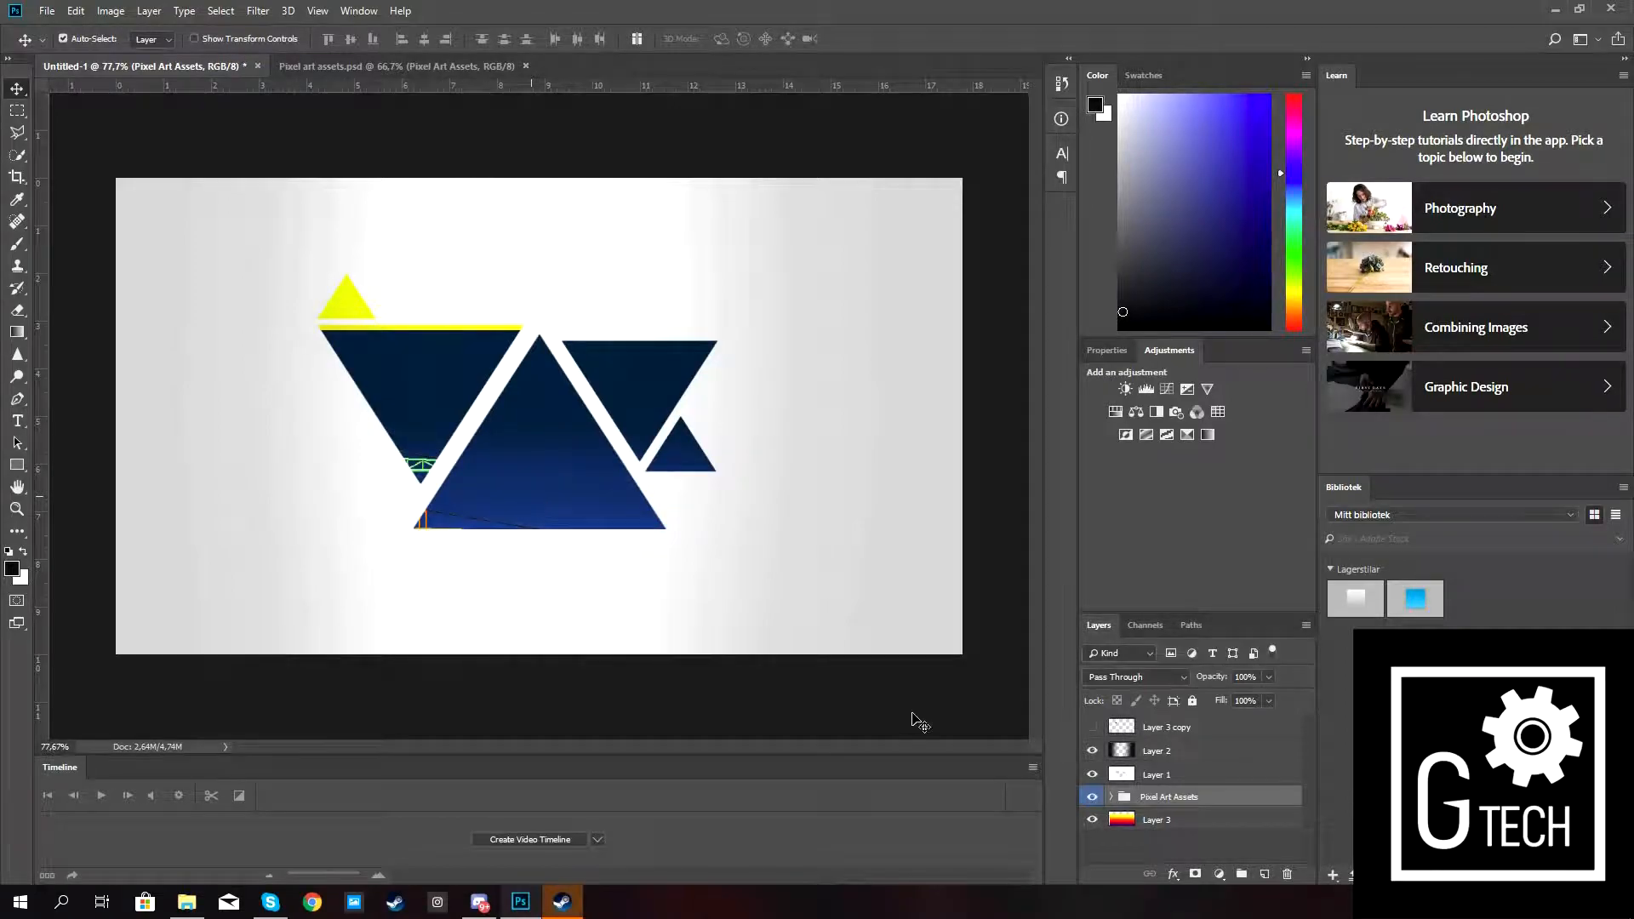
left_click_drag(1131, 774, 1141, 744)
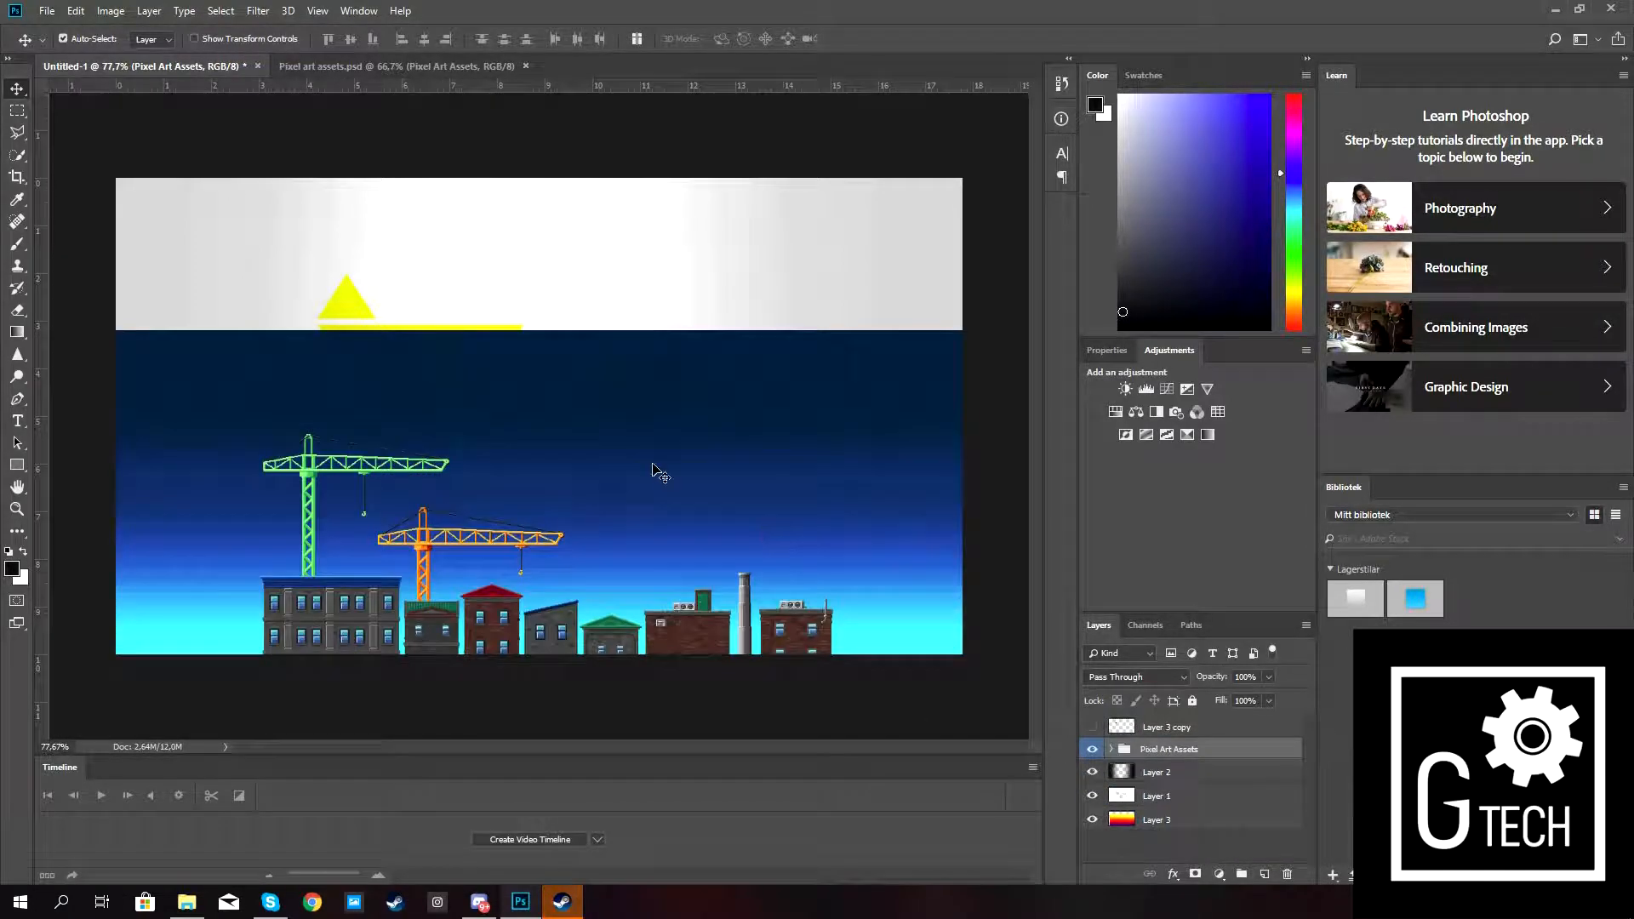
left_click(733, 498)
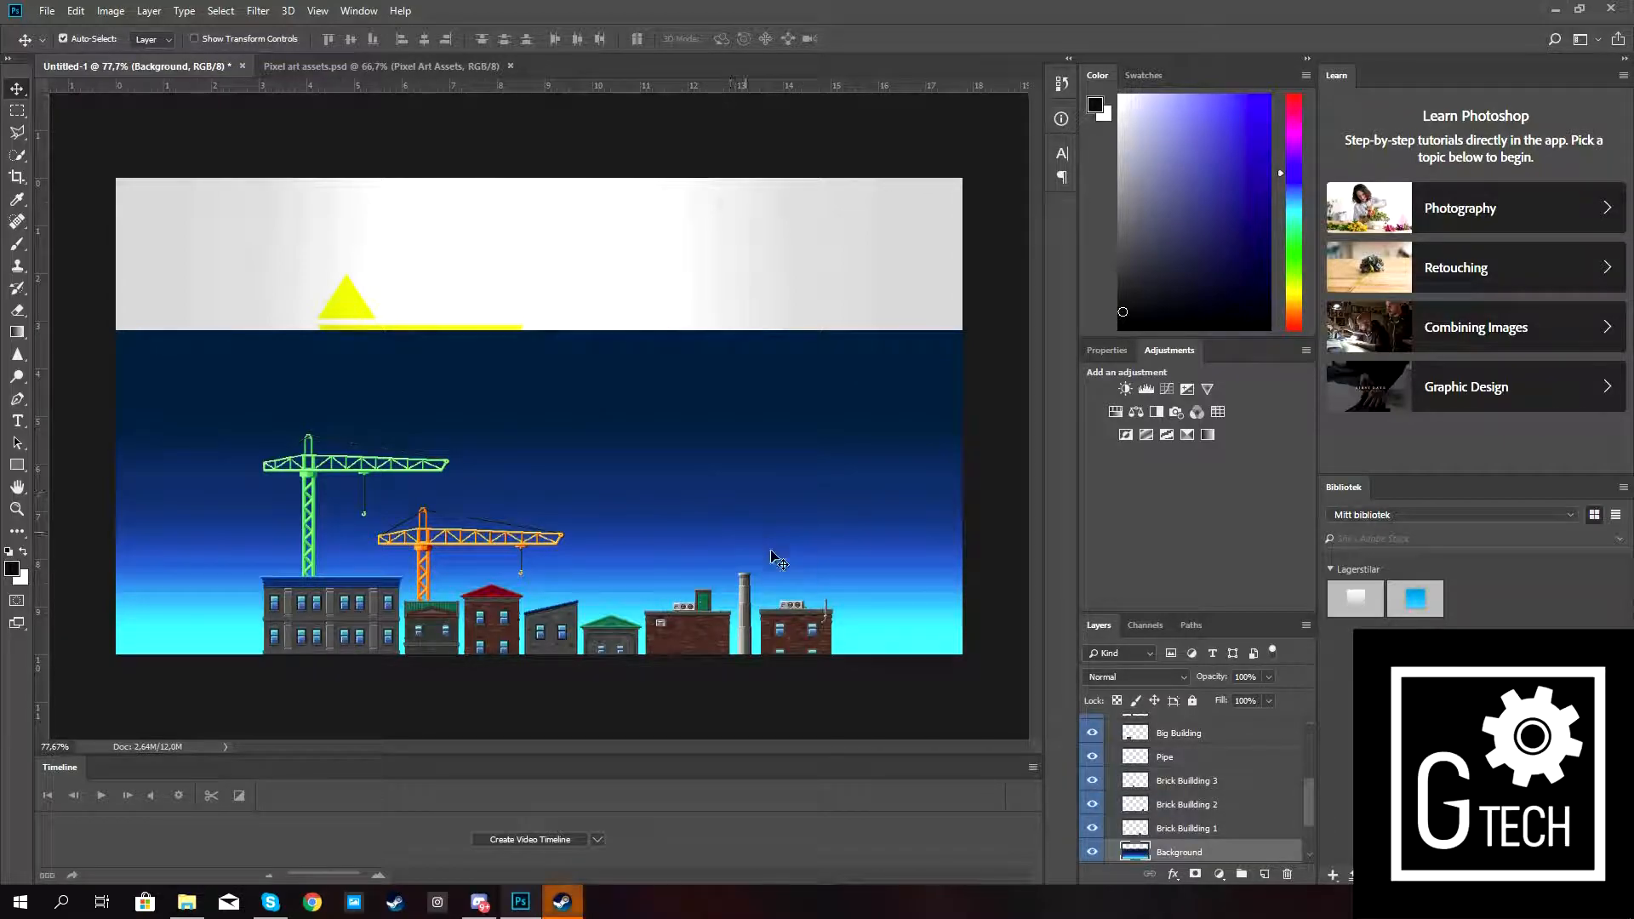
key("Delete")
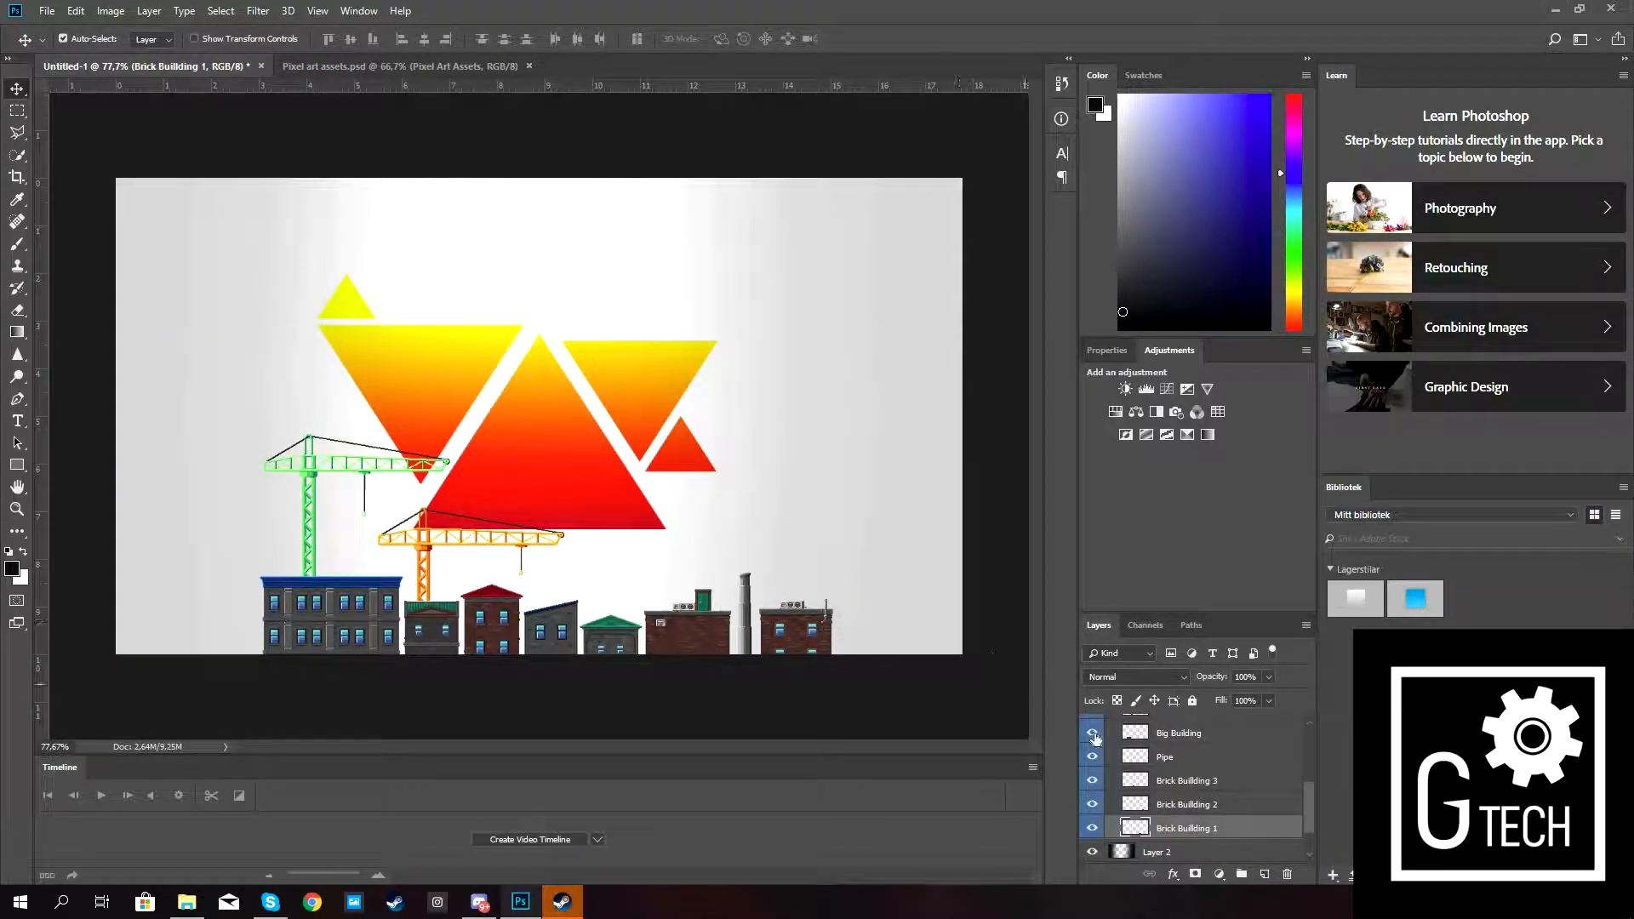
Collapse the Pixel Art Assets group and move it between Layer 1 and Layer 3.
scroll(1113, 759, "up", 4)
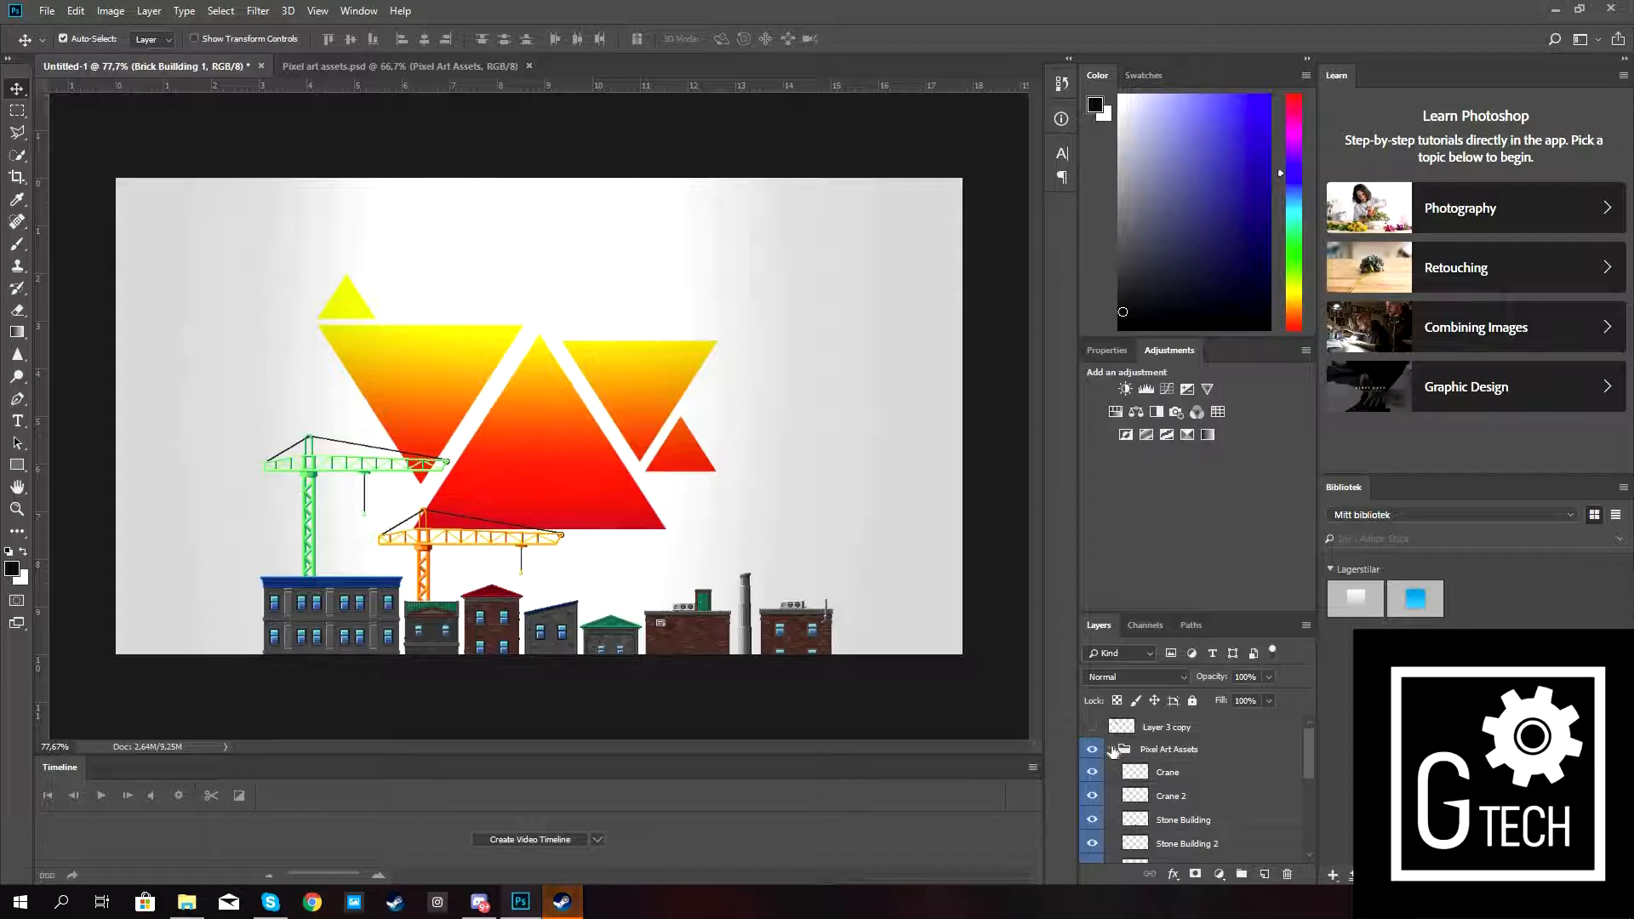
left_click(1111, 749)
left_click_drag(1157, 751, 1161, 808)
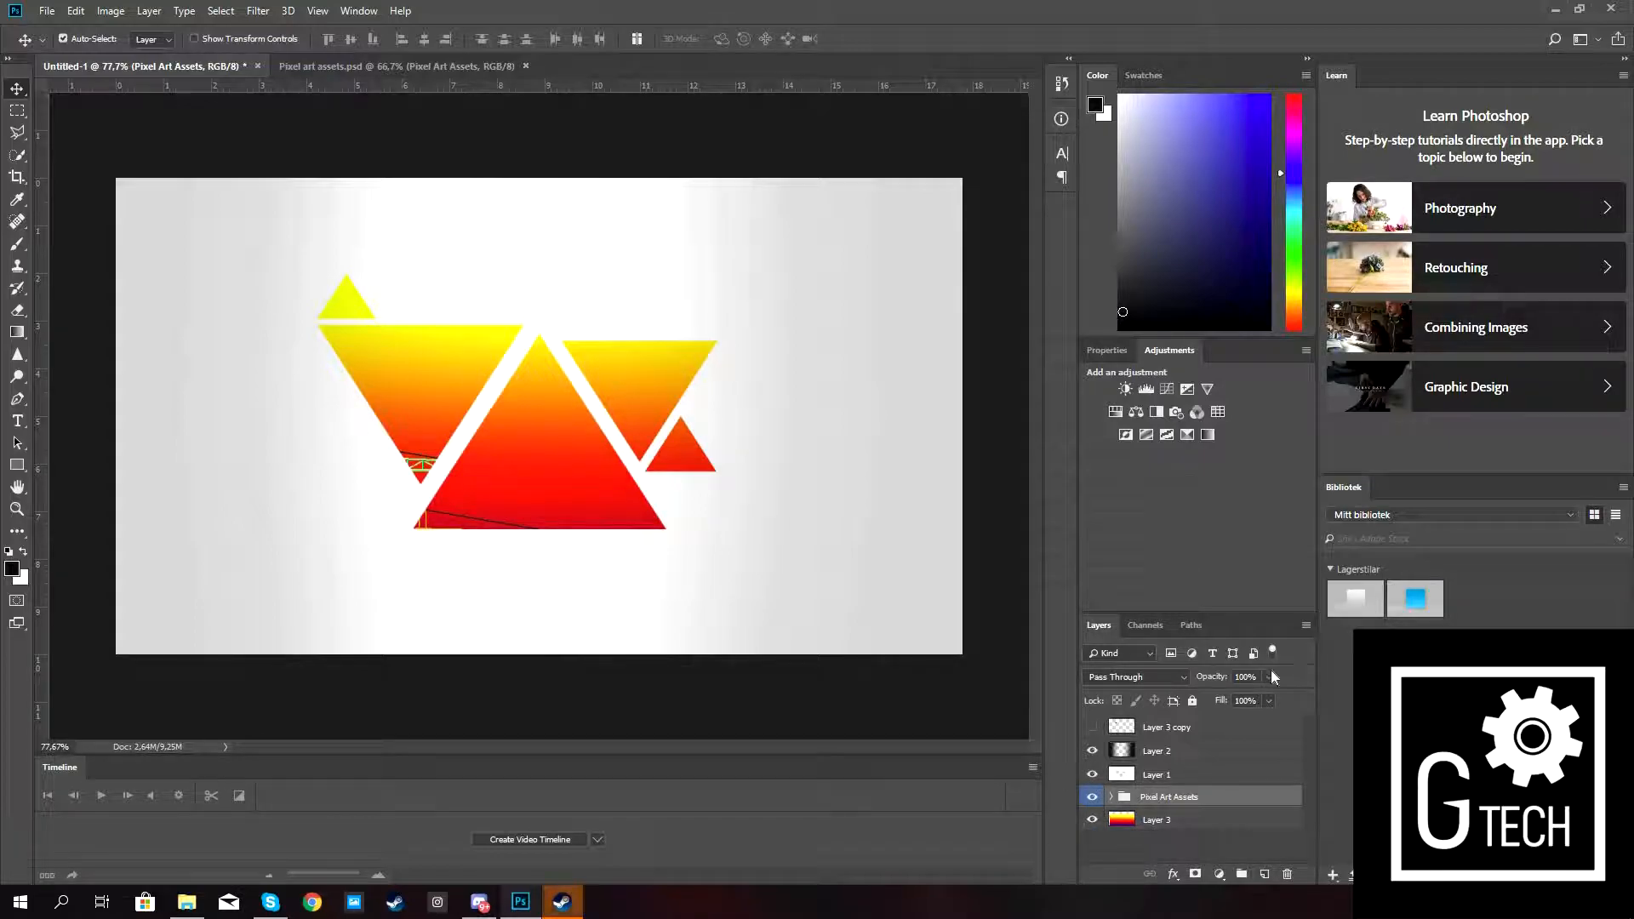
Expand the Pixel Art Assets group and lower Layer 1's opacity to 59%.
left_click(1110, 798)
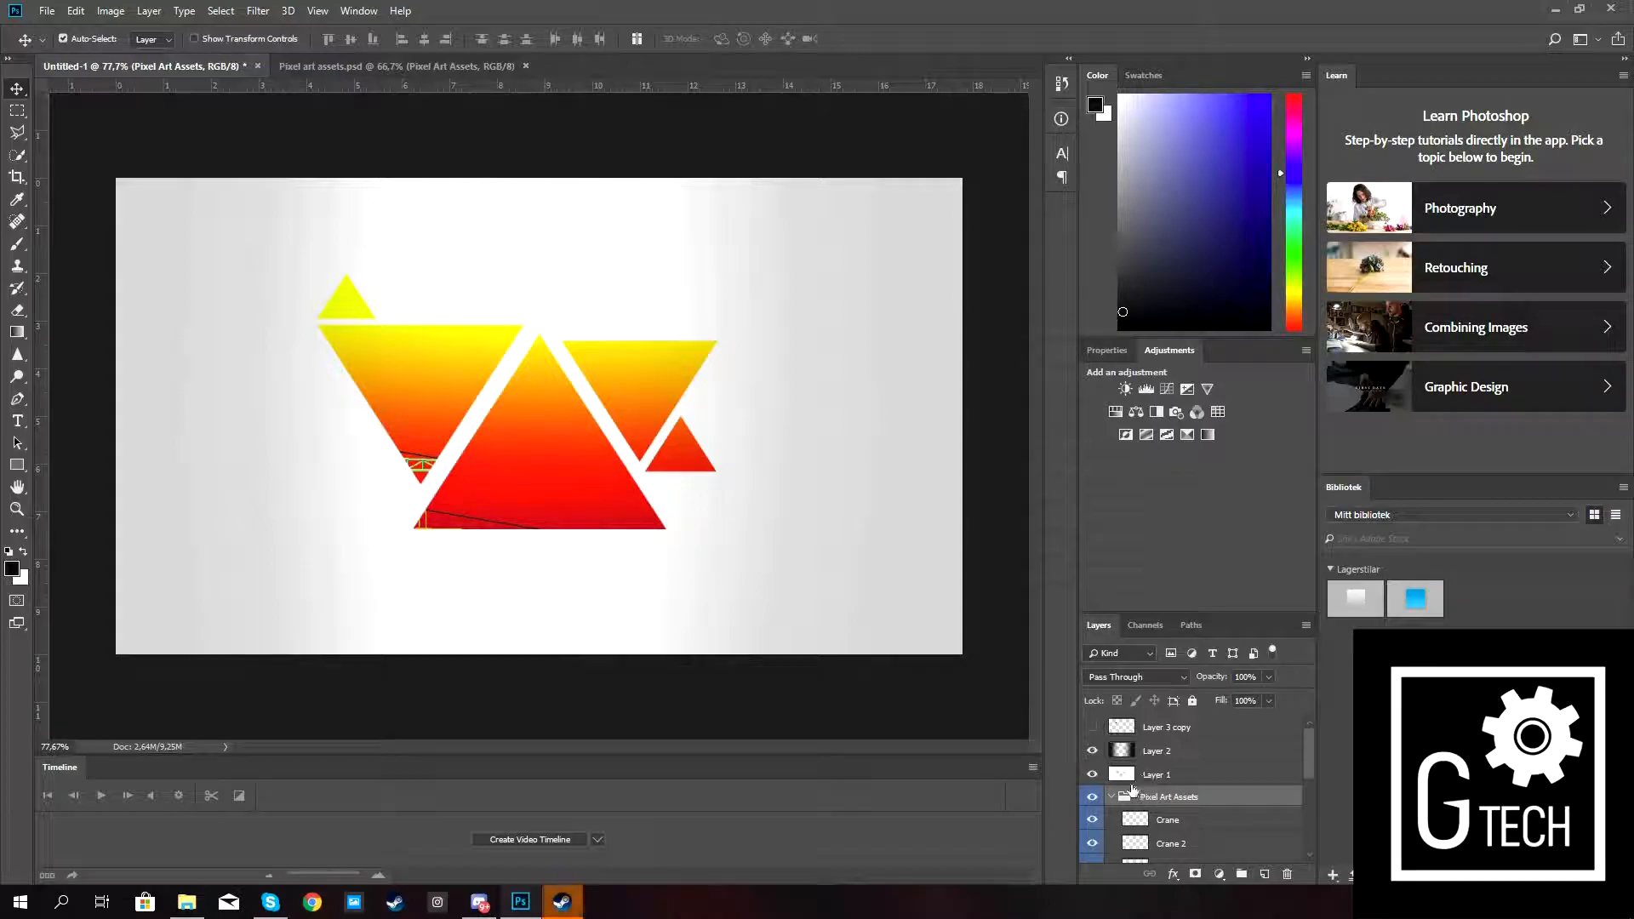
left_click(1244, 775)
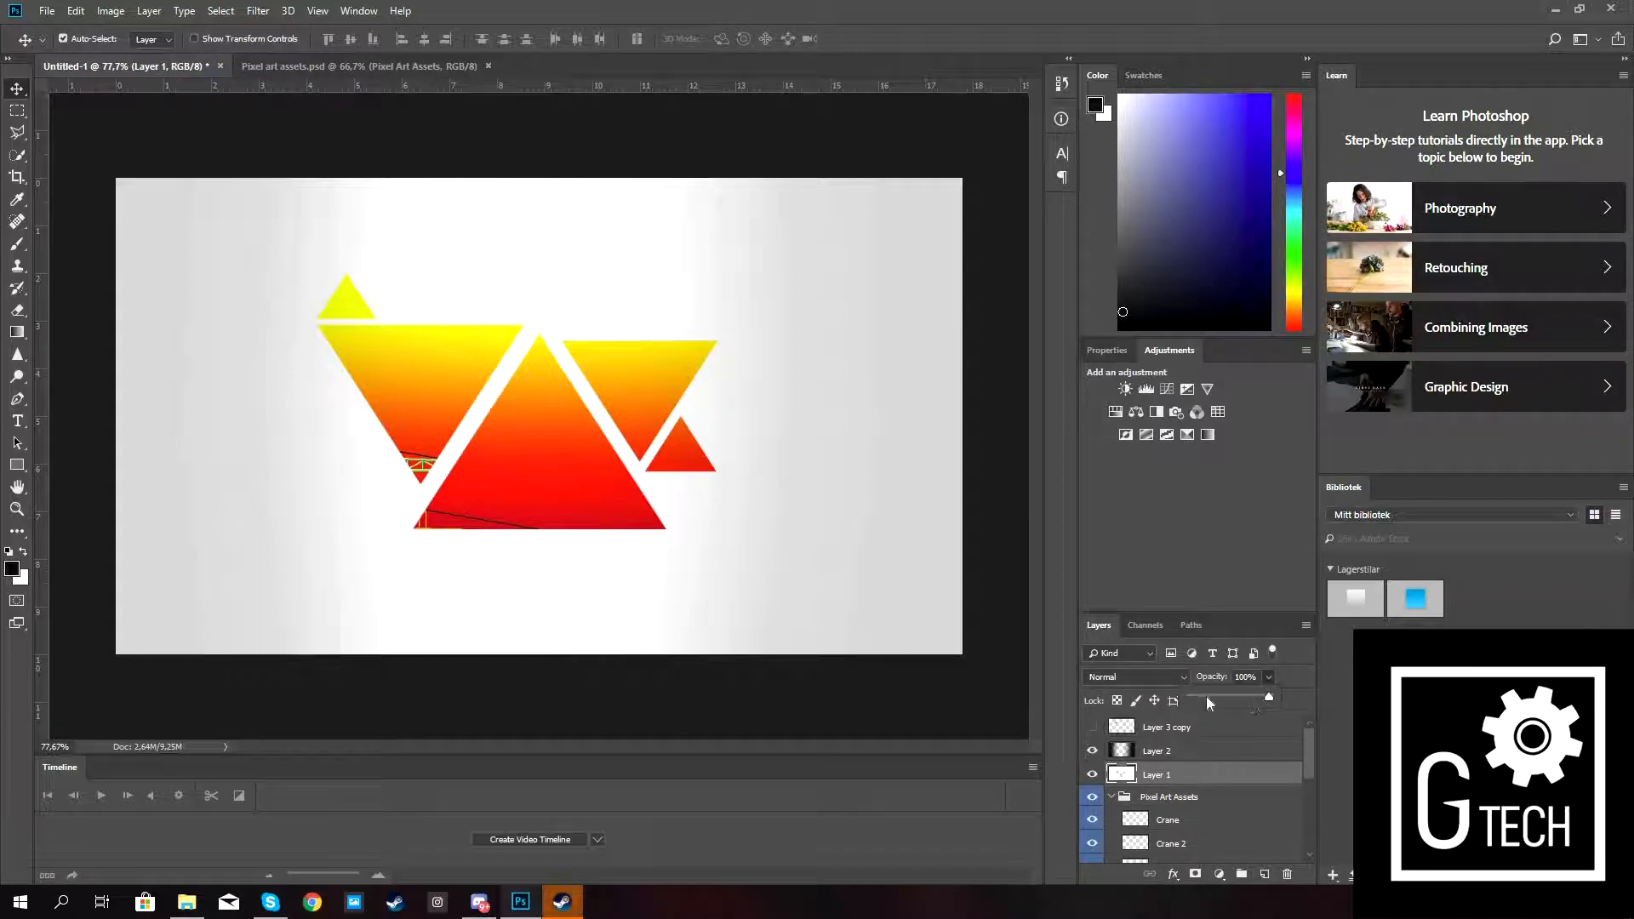
left_click(1206, 696)
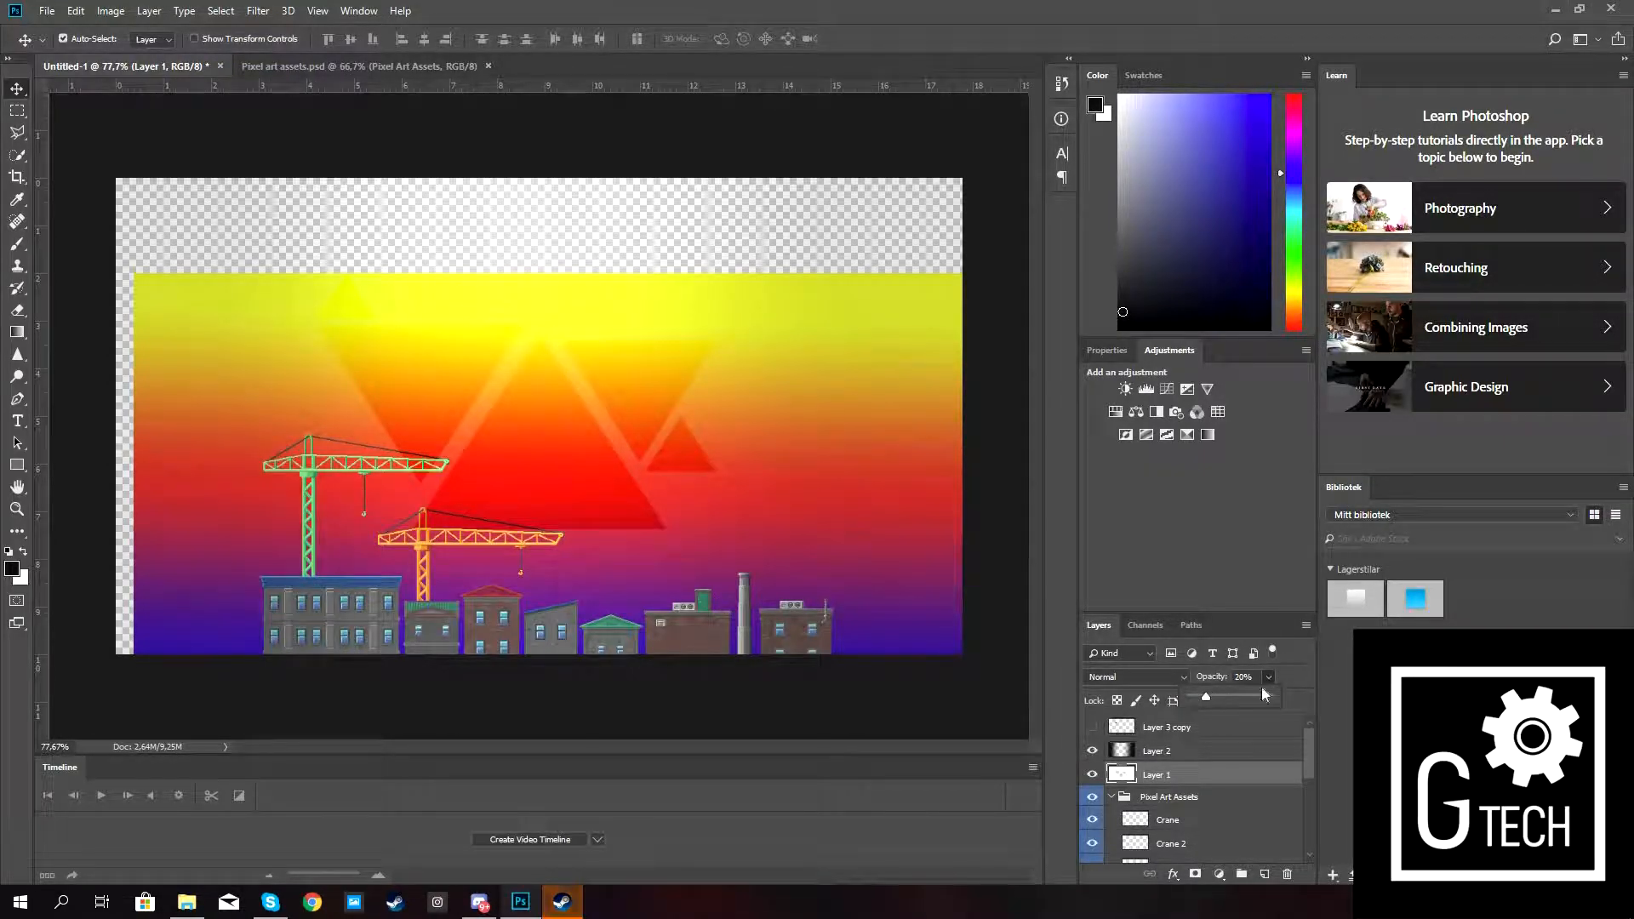
left_click(1229, 696)
left_click_drag(1230, 698, 1237, 697)
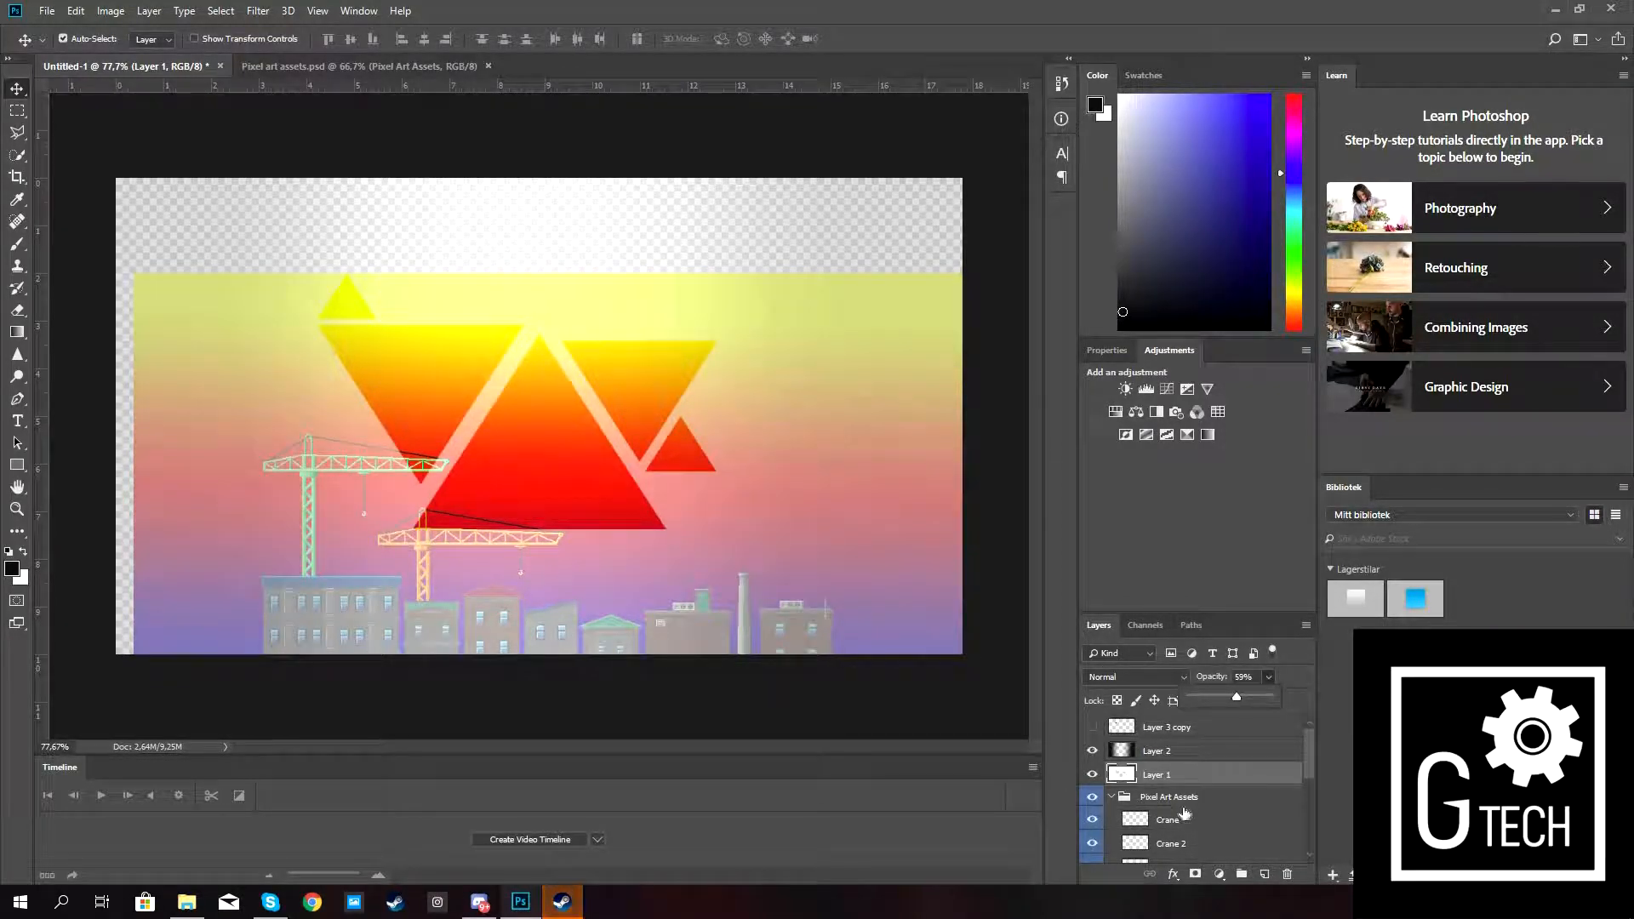
left_click(1186, 812)
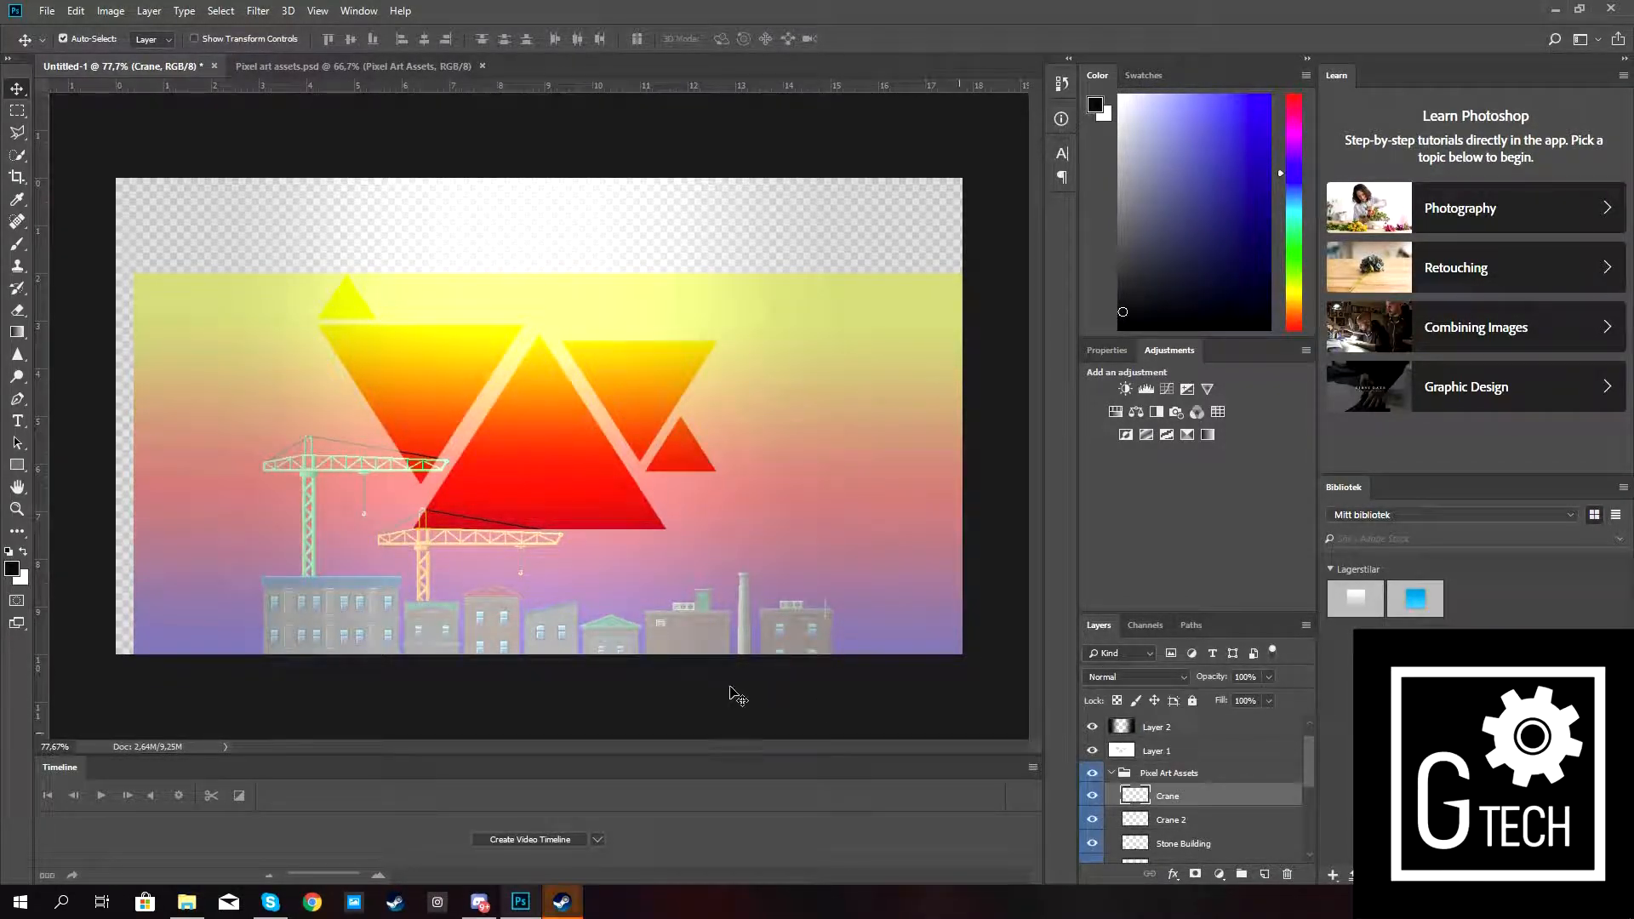
key("ctrl+t")
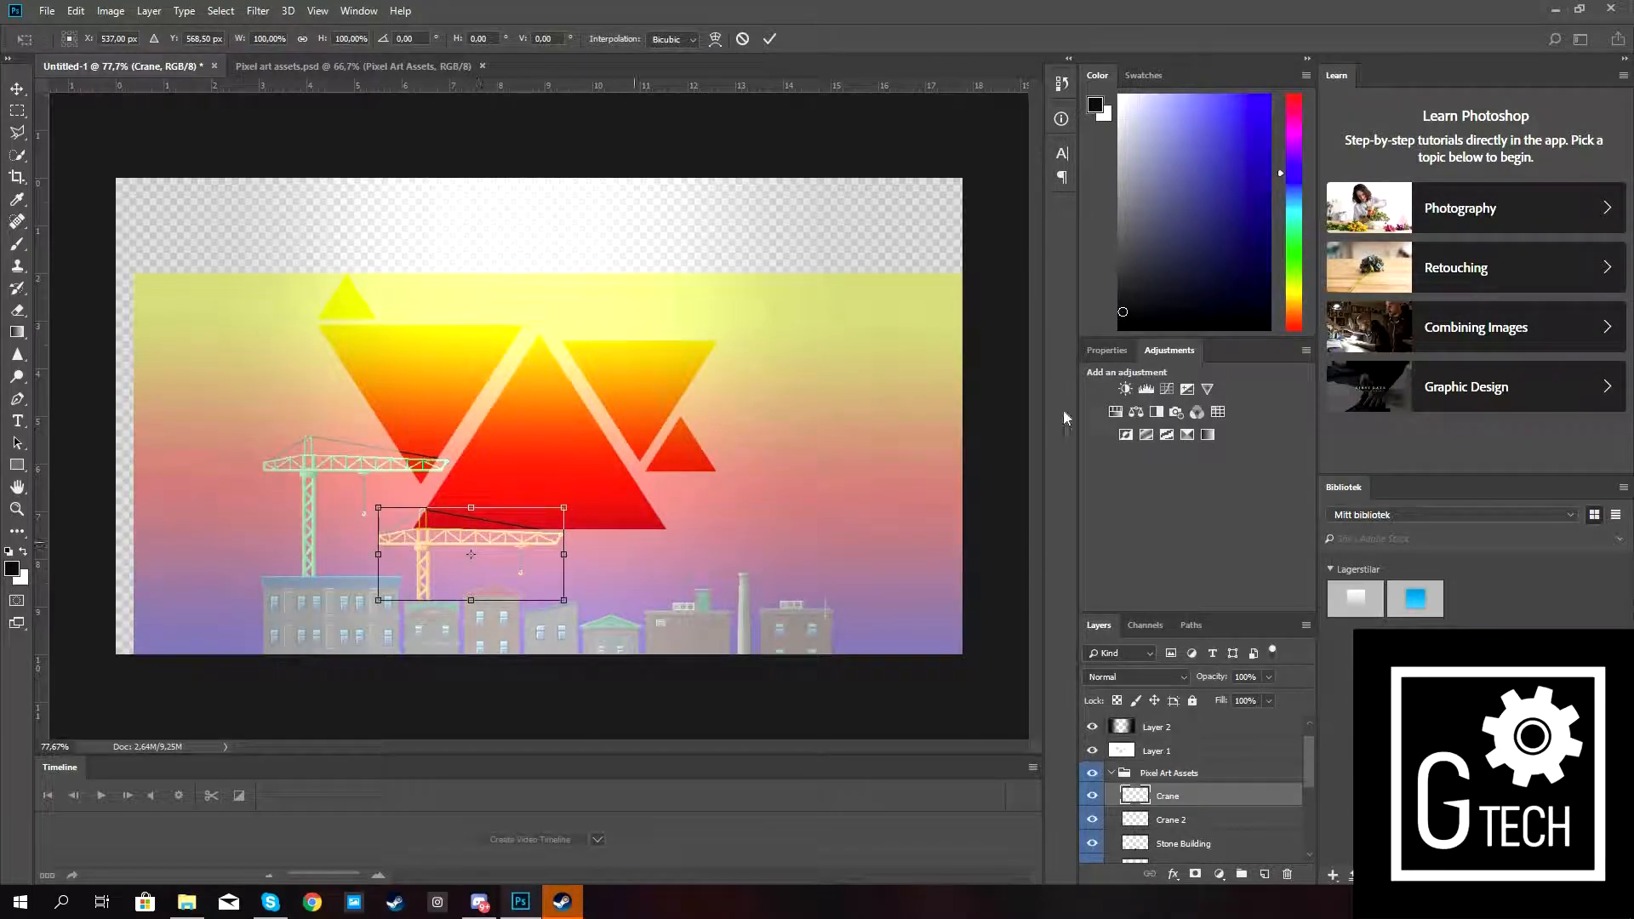
left_click(752, 41)
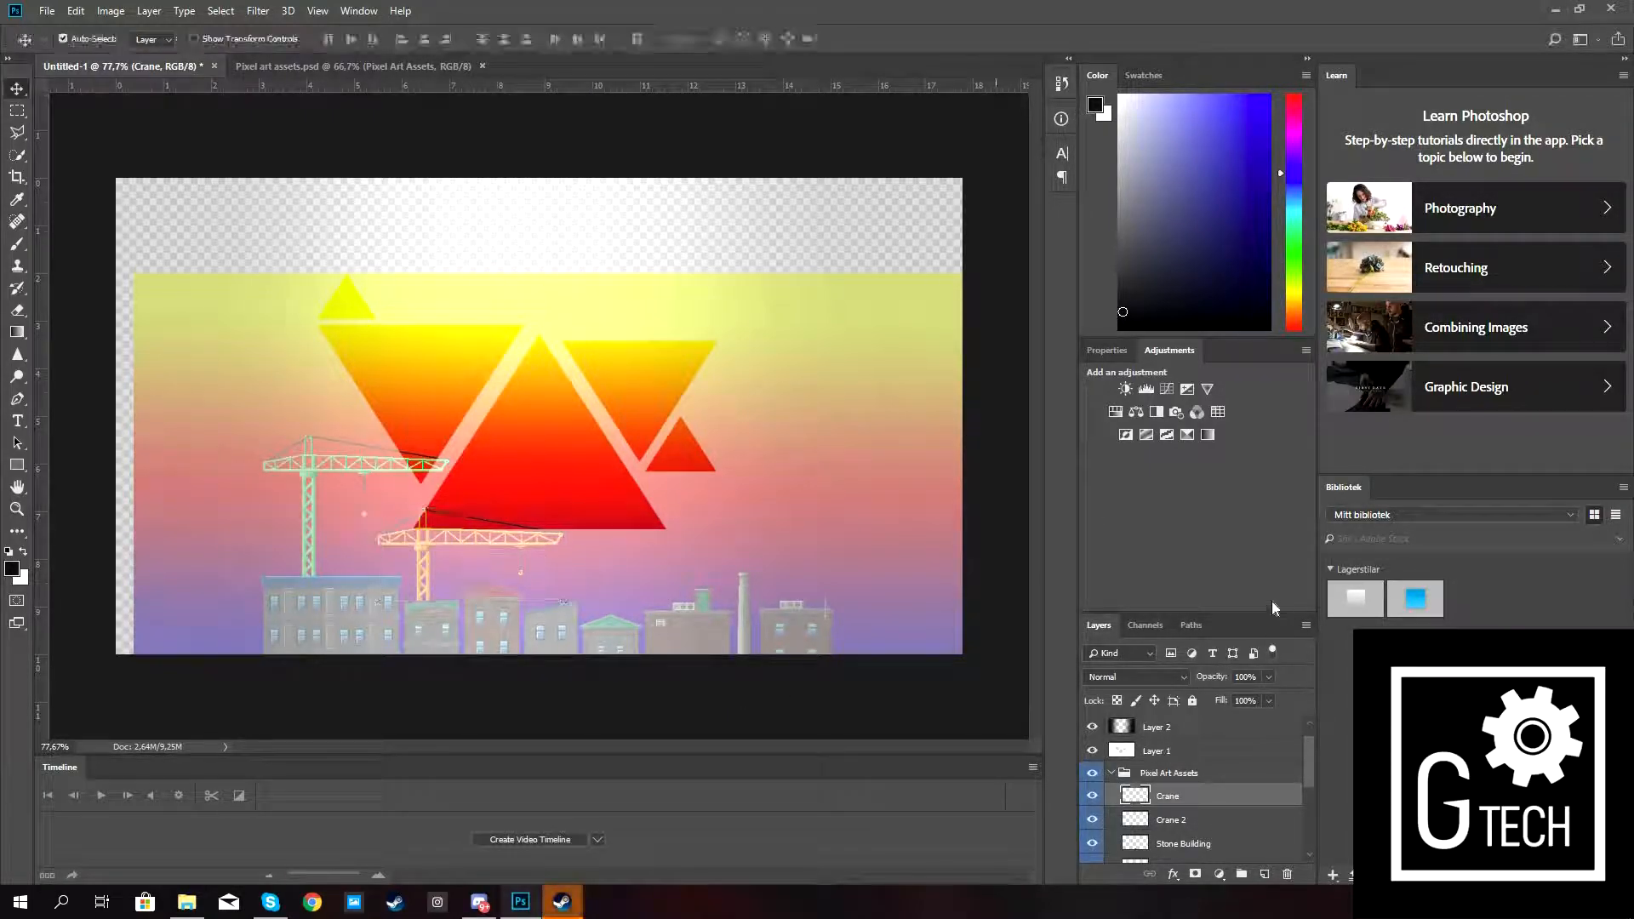
Move the Crane 2 layer up onto the upper-left triangles, to X 435 px, Y 284.5 px.
left_click(414, 463)
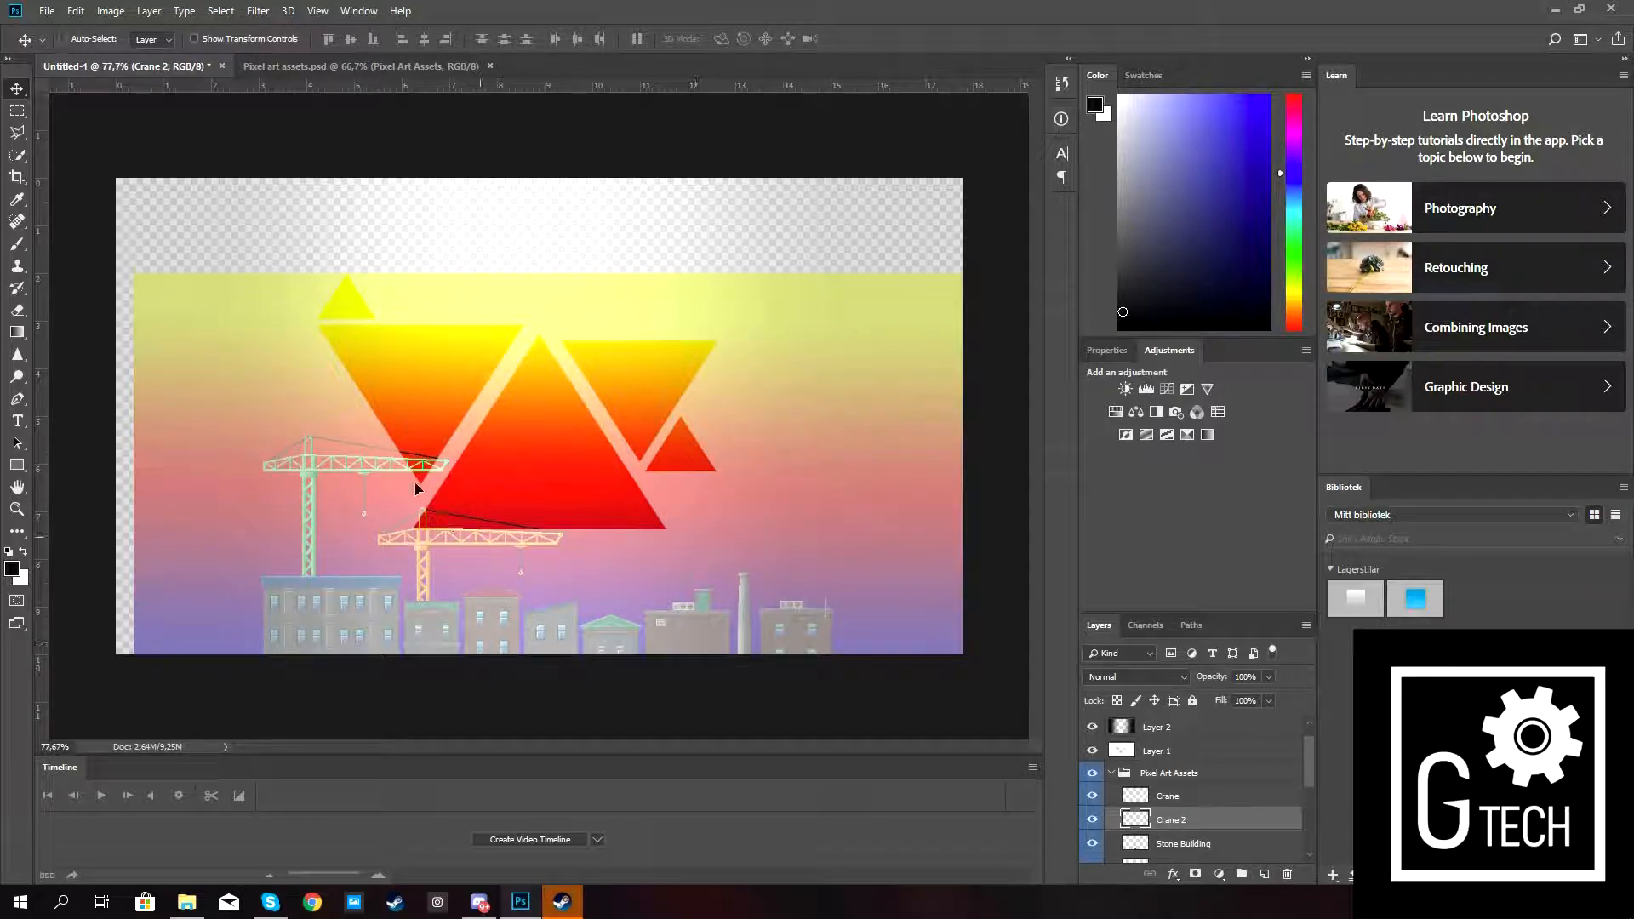
key("ctrl+t")
left_click_drag(414, 460, 462, 349)
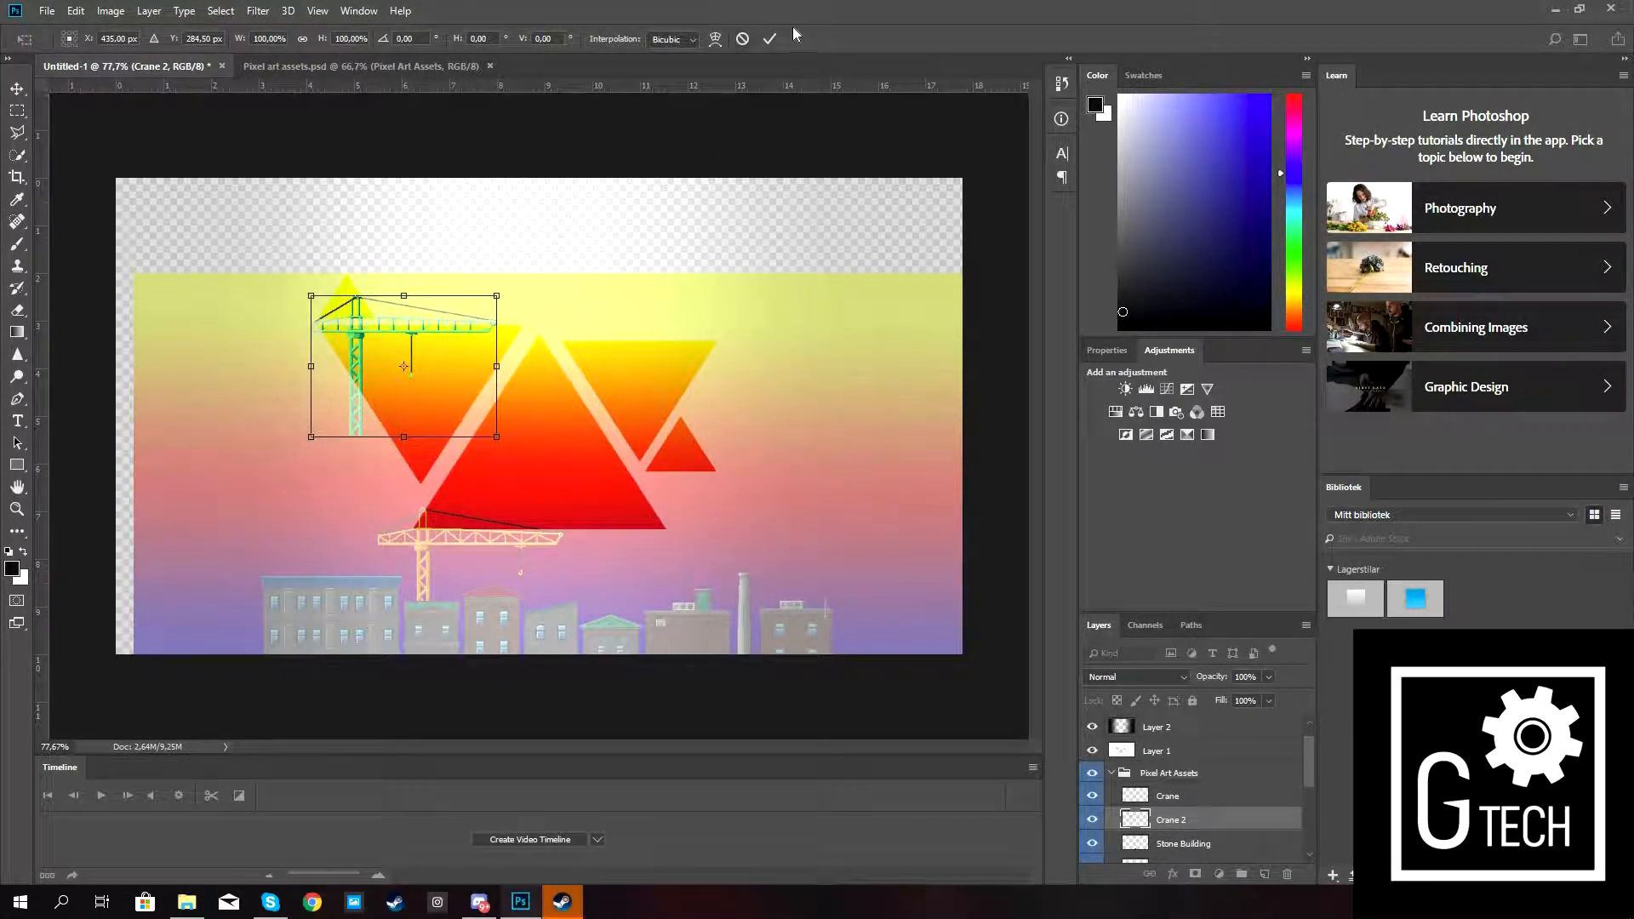
key("Return")
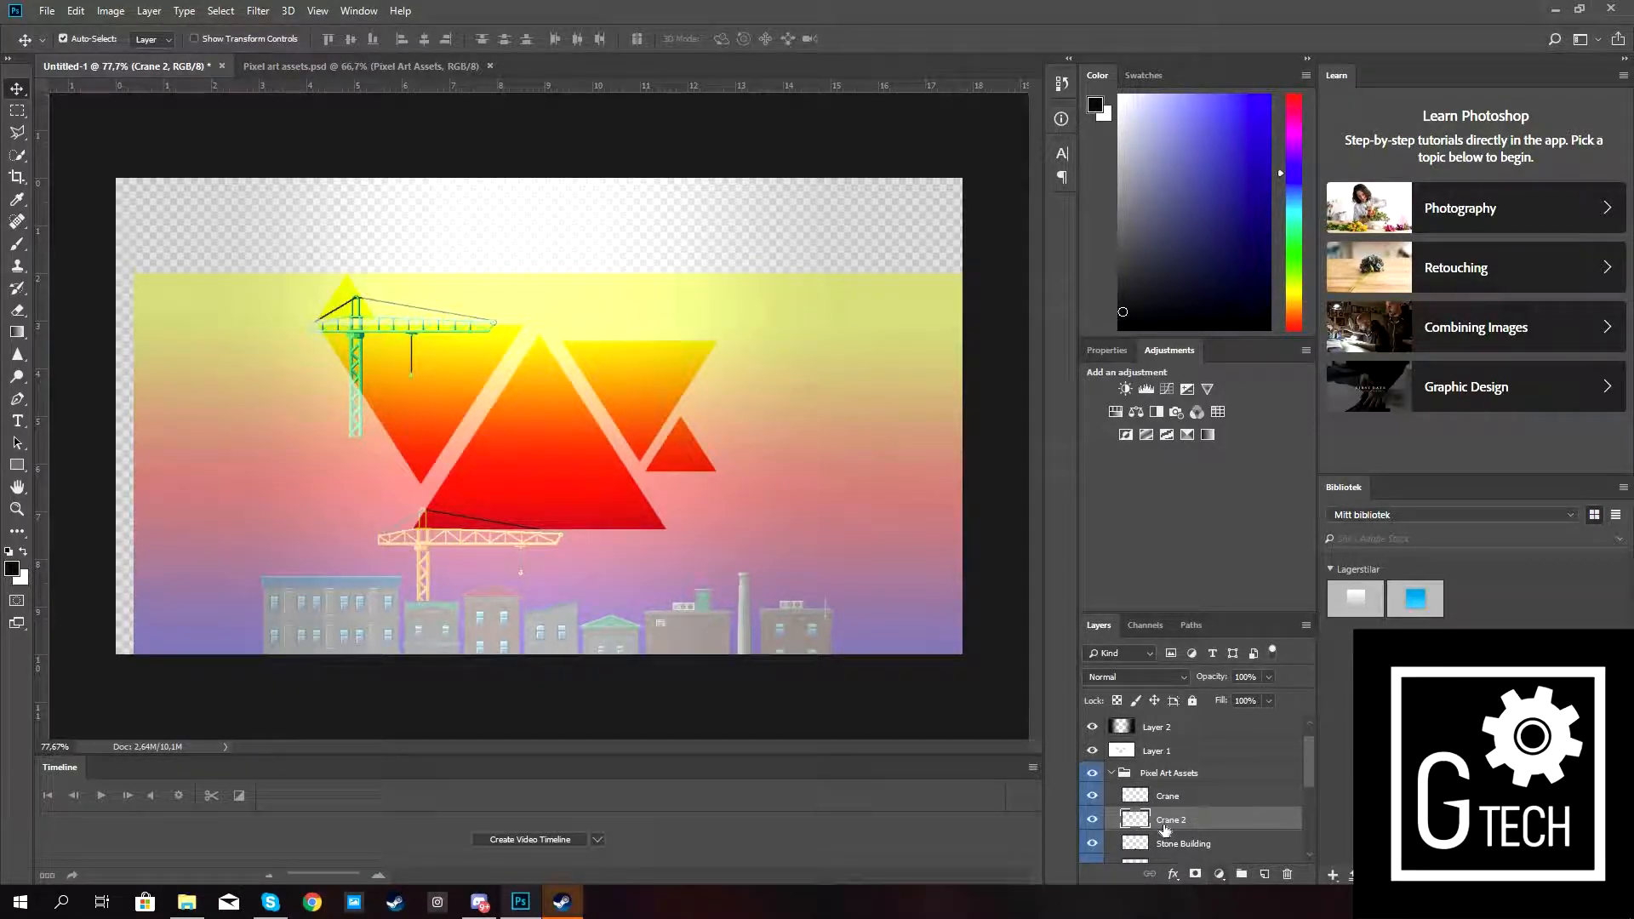
Toggle the Stone Building, Stone Building 2, Stone Building 3 and Big Building layers off and on to identify their artwork.
scroll(1097, 770, "down", 3)
left_click(1093, 771)
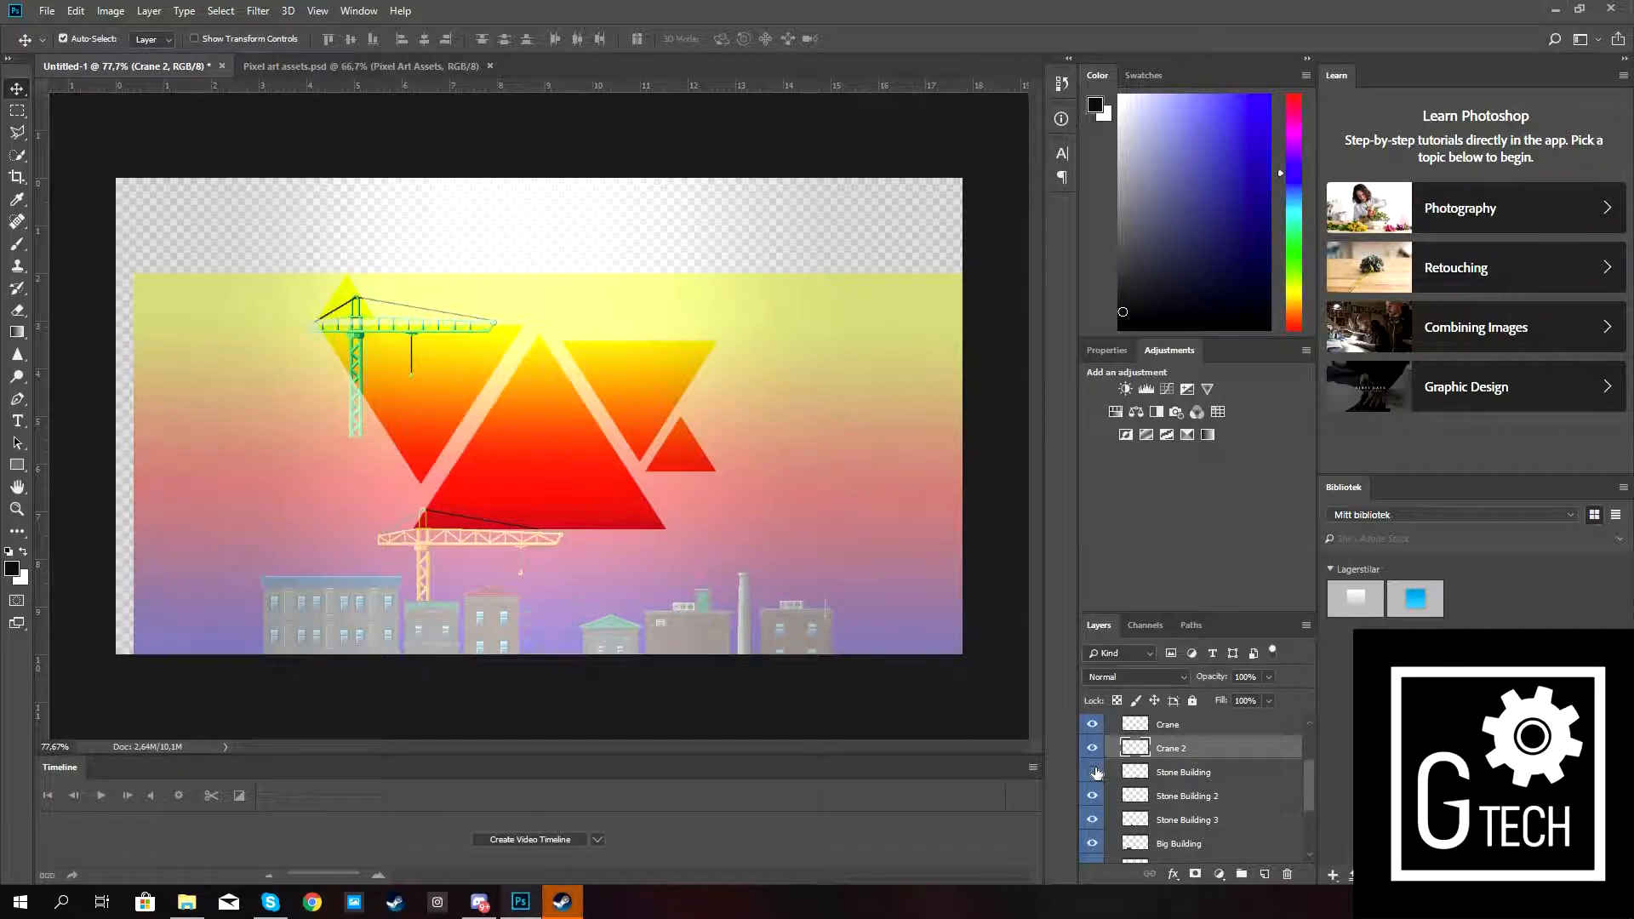
left_click(1093, 773)
left_click(1093, 772)
left_click(1093, 773)
left_click(1094, 795)
left_click(1093, 821)
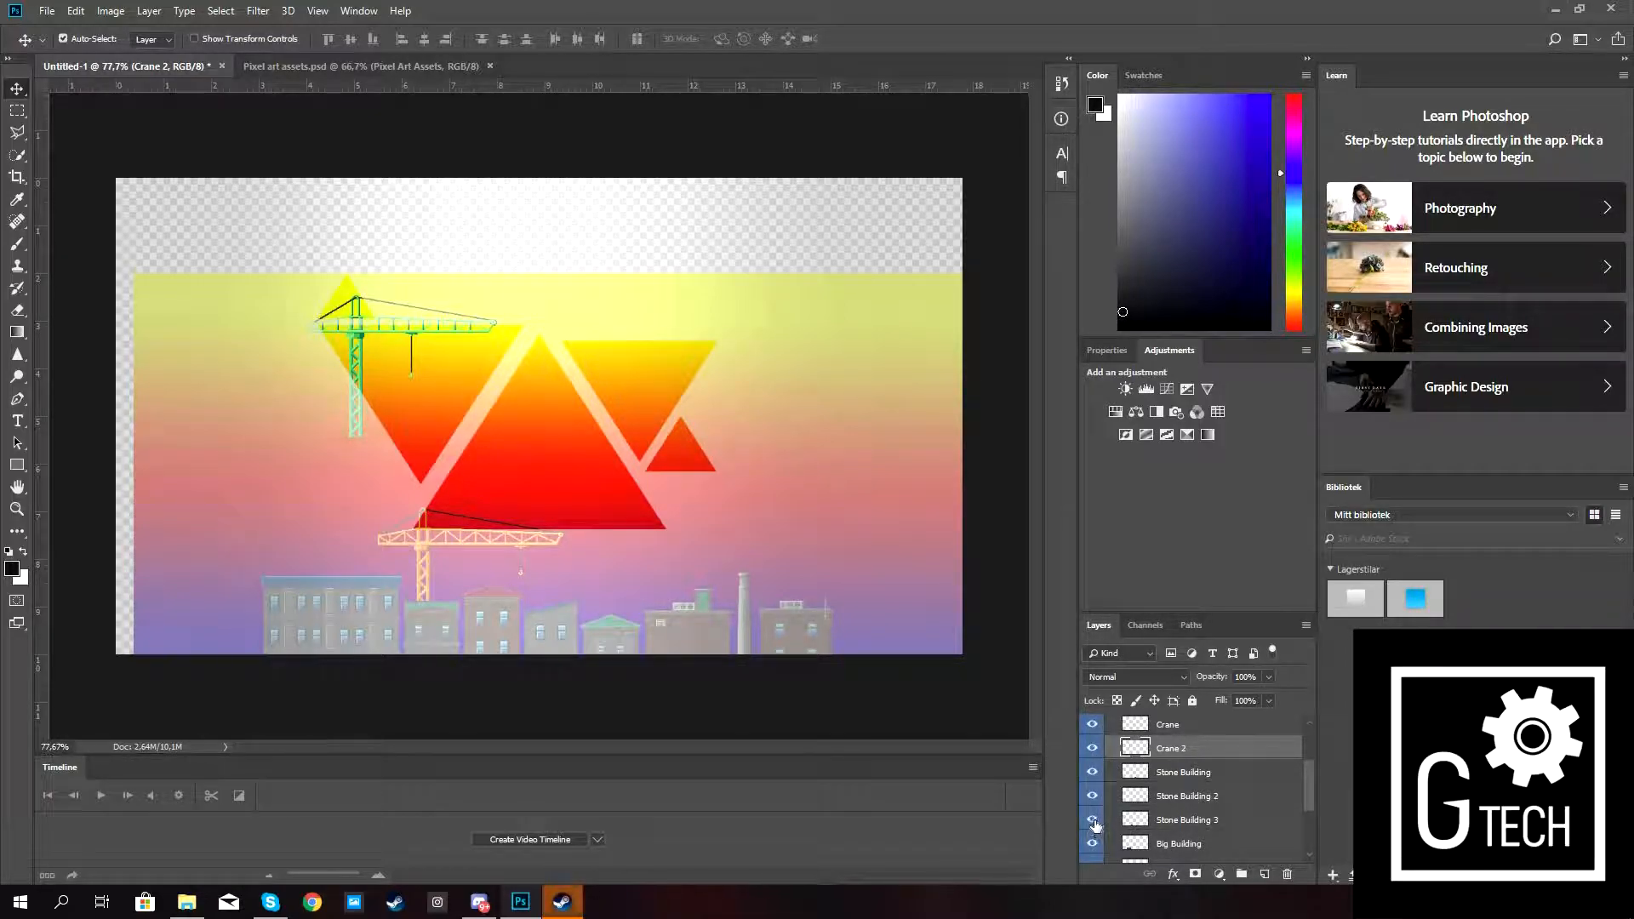
left_click(1093, 819)
left_click(1093, 820)
left_click(1094, 844)
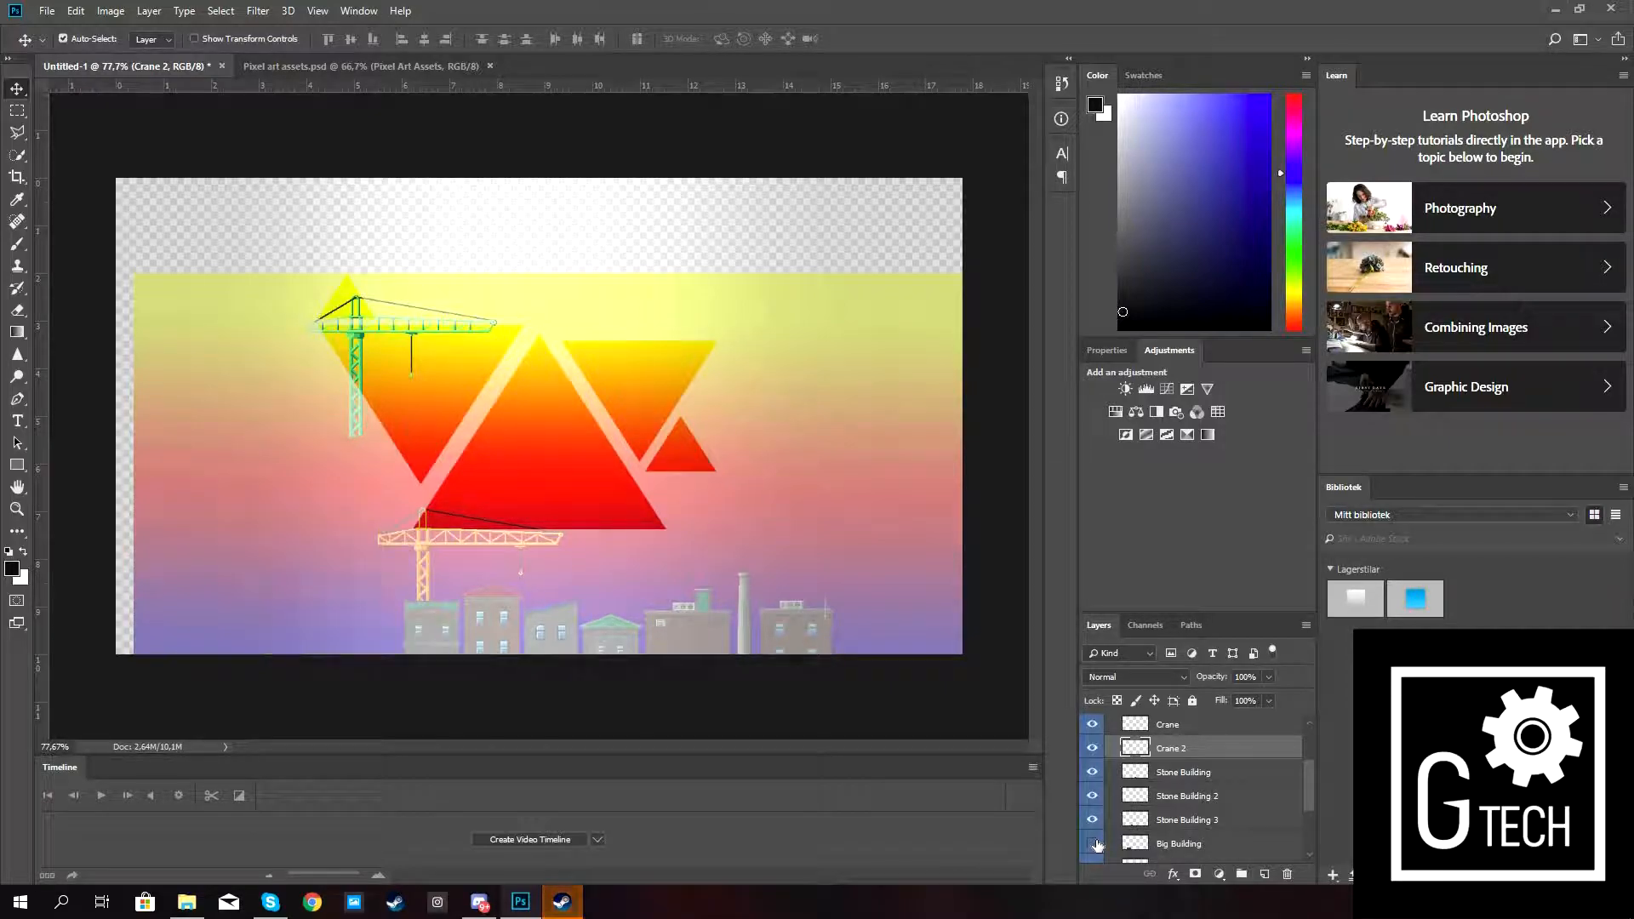
left_click(1093, 843)
Move Big Building up beneath the green crane so it overlaps the lower tip of the large inverted left triangle.
left_click(380, 613)
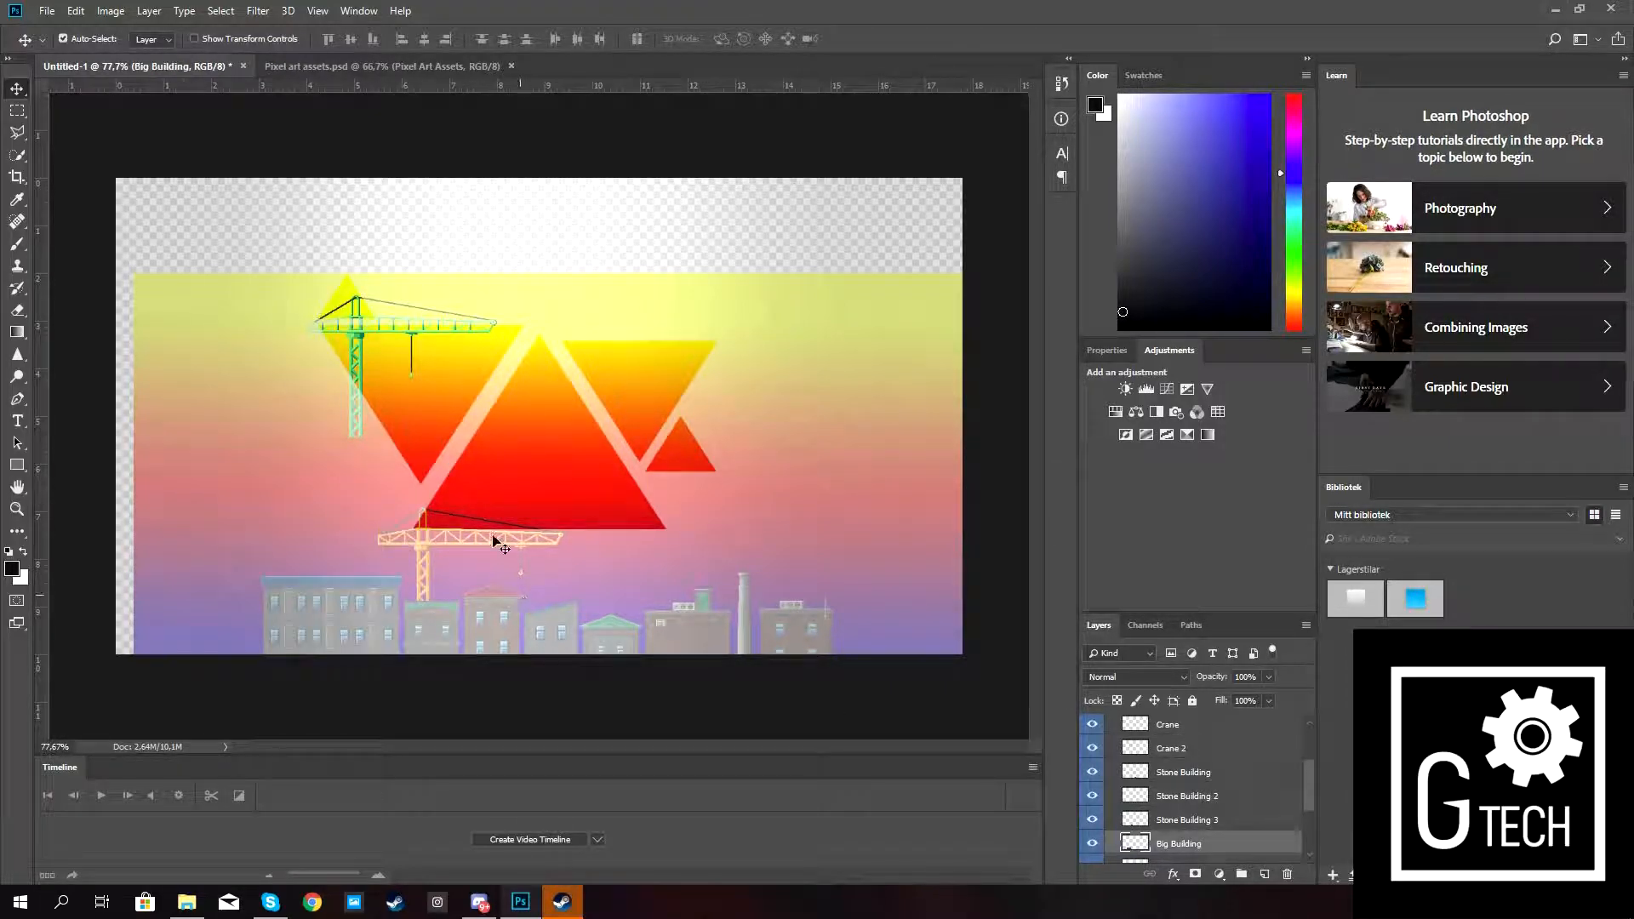
key("ctrl+t")
left_click_drag(379, 614, 421, 451)
left_click(776, 39)
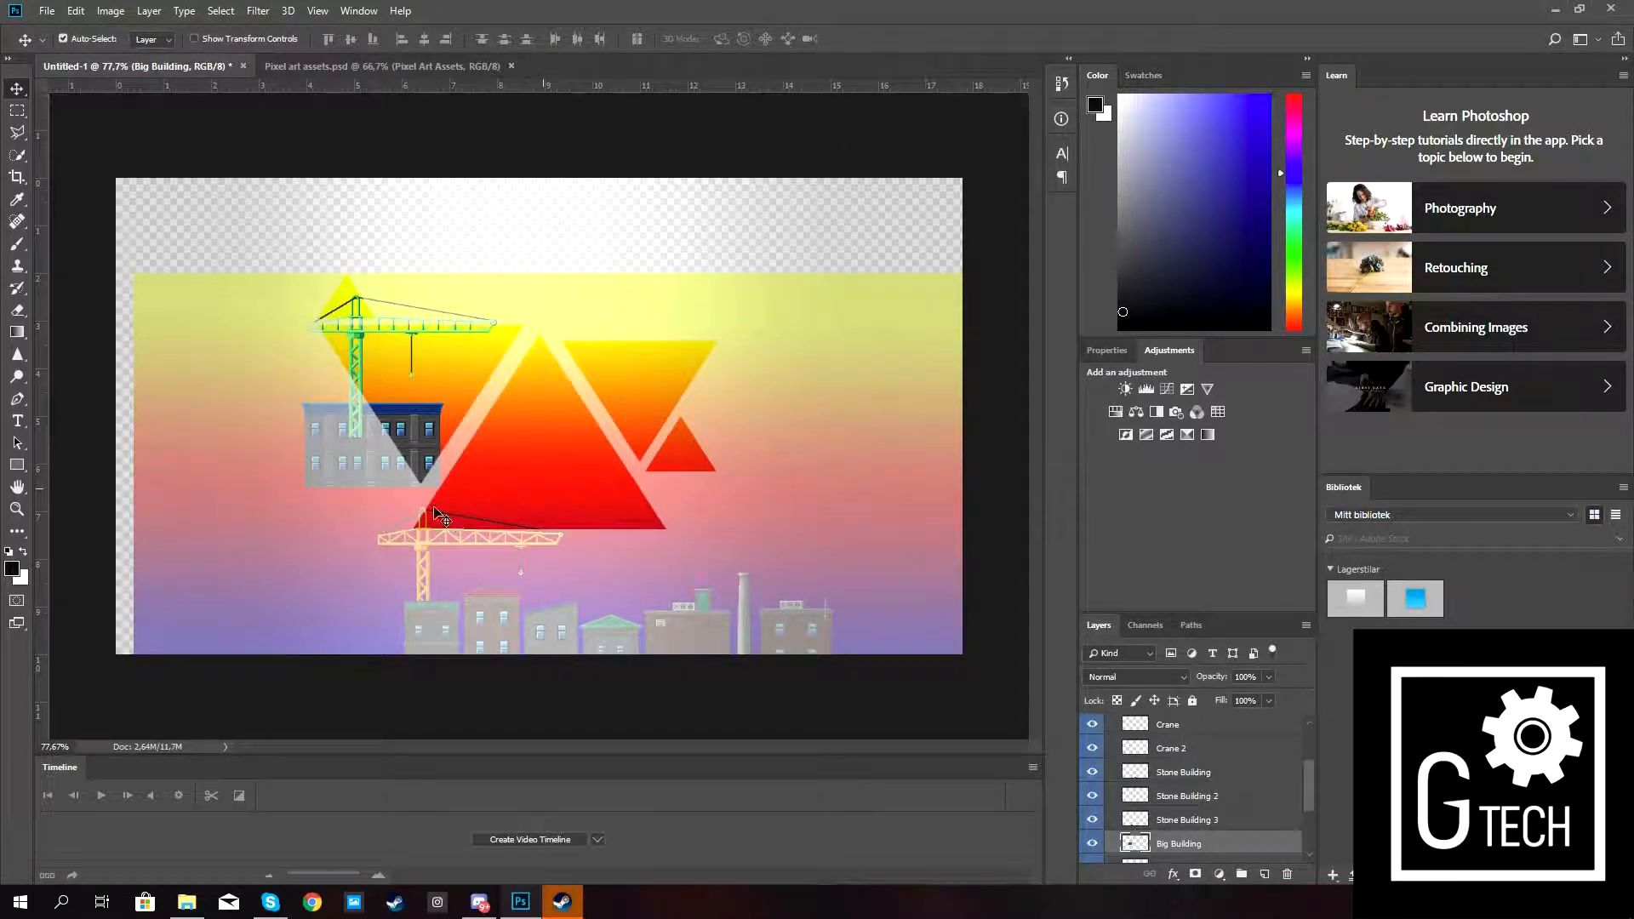
Inspect the composition and toggle the Pipe, Brick Building 3 and Brick Building 2 layers to identify their artwork.
scroll(449, 505, "up", 5)
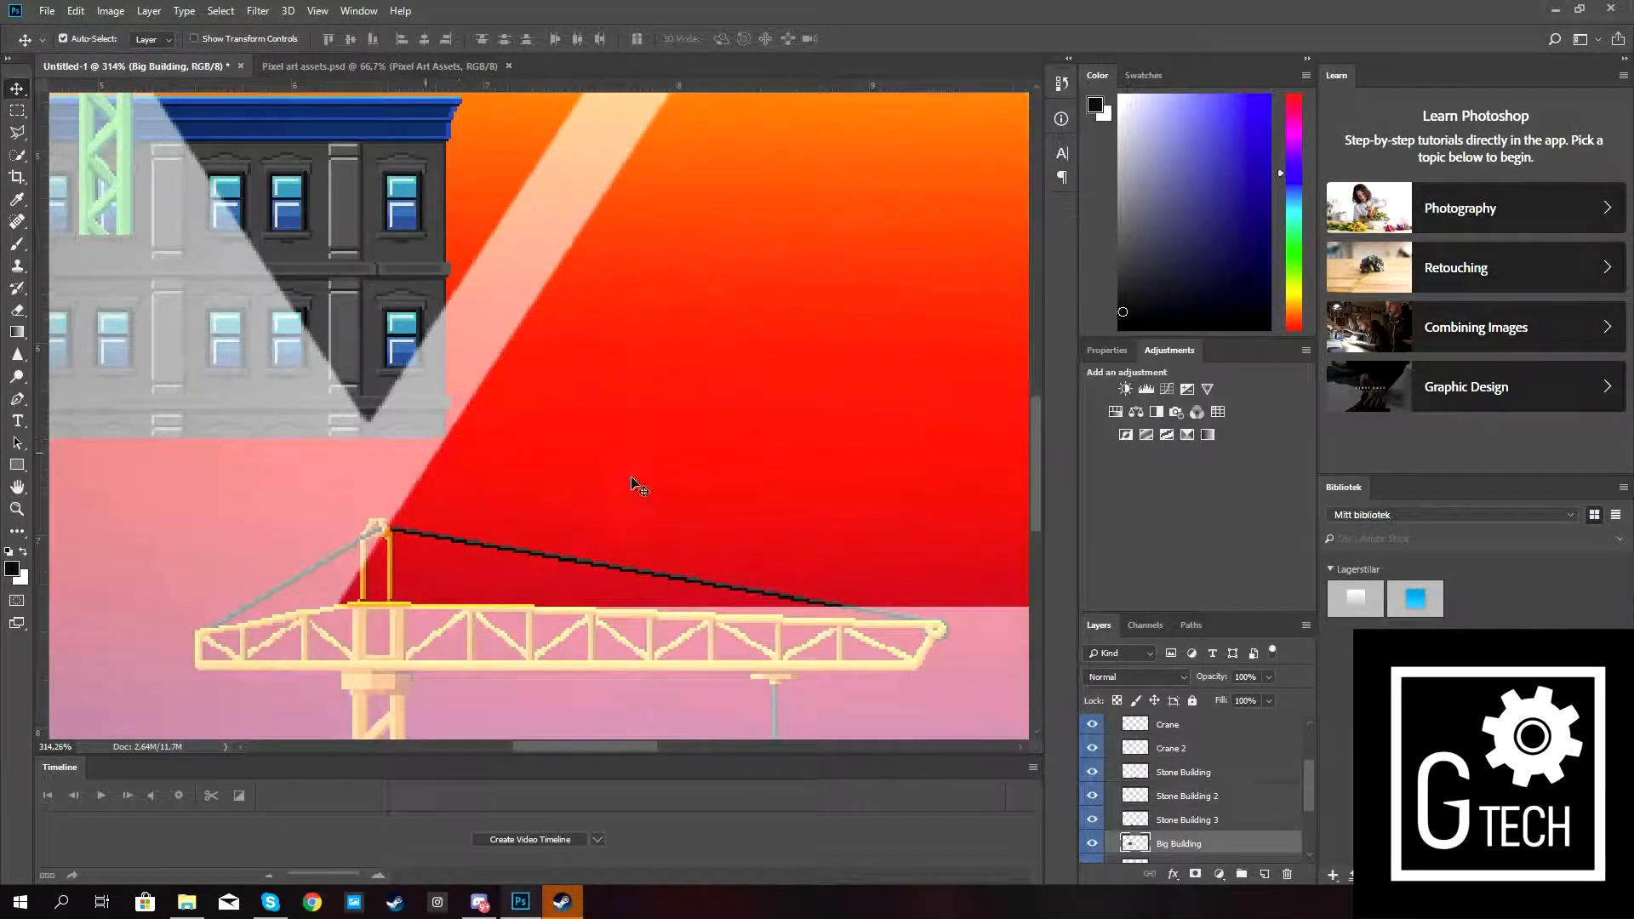
scroll(595, 407, "down", 4)
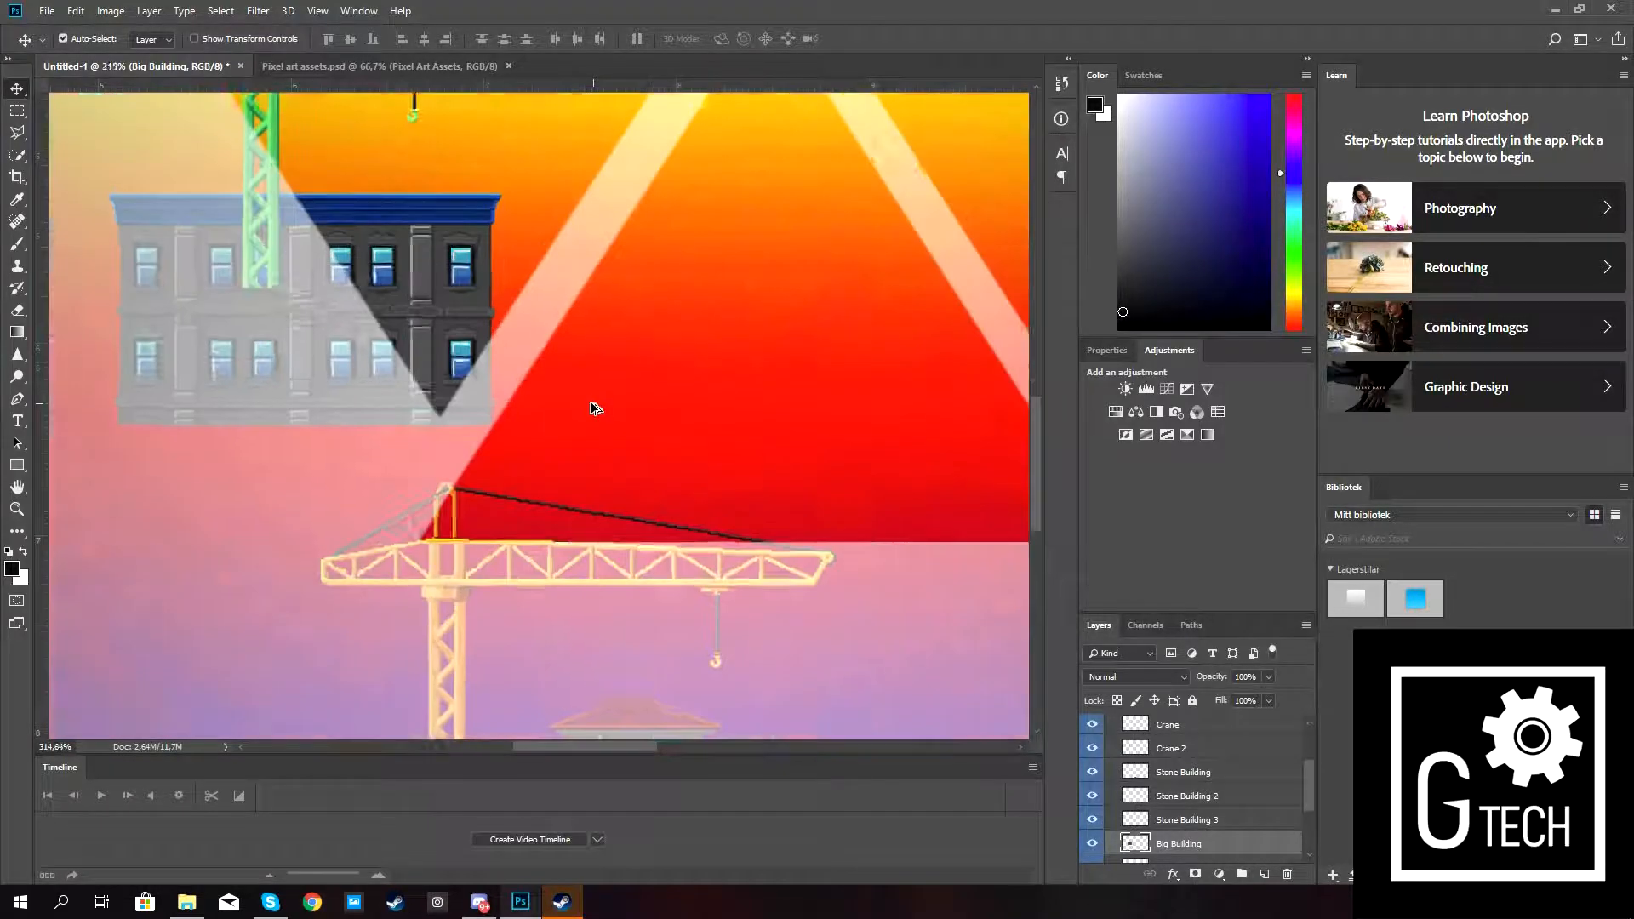
scroll(597, 543, "down", 1)
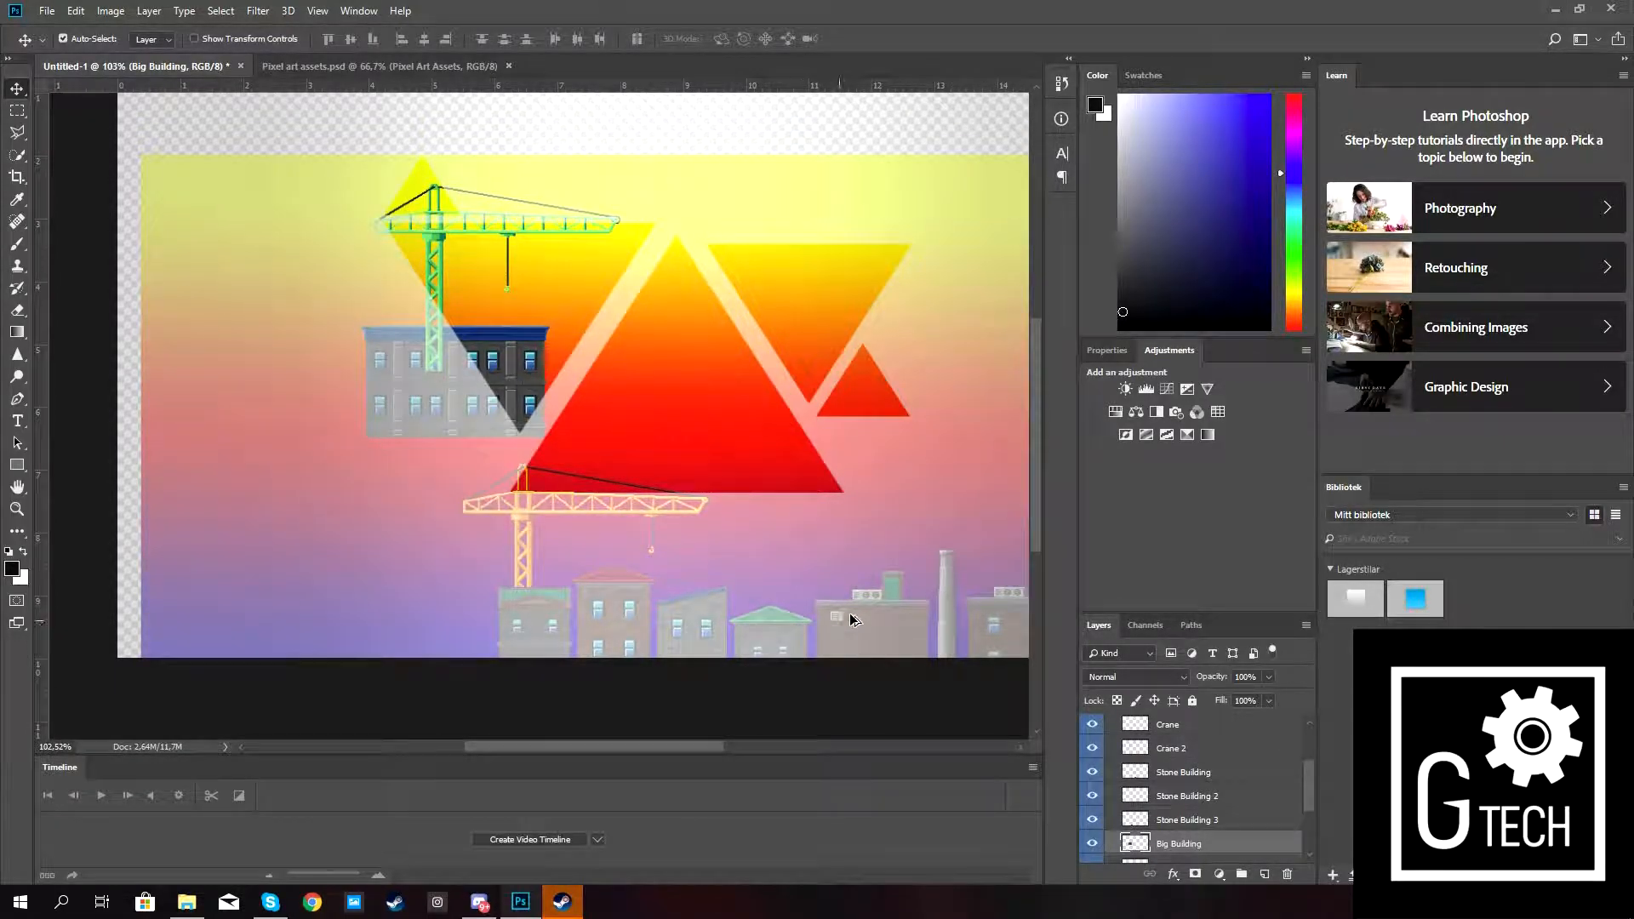
scroll(678, 621, "down", 1)
scroll(758, 671, "up", 4)
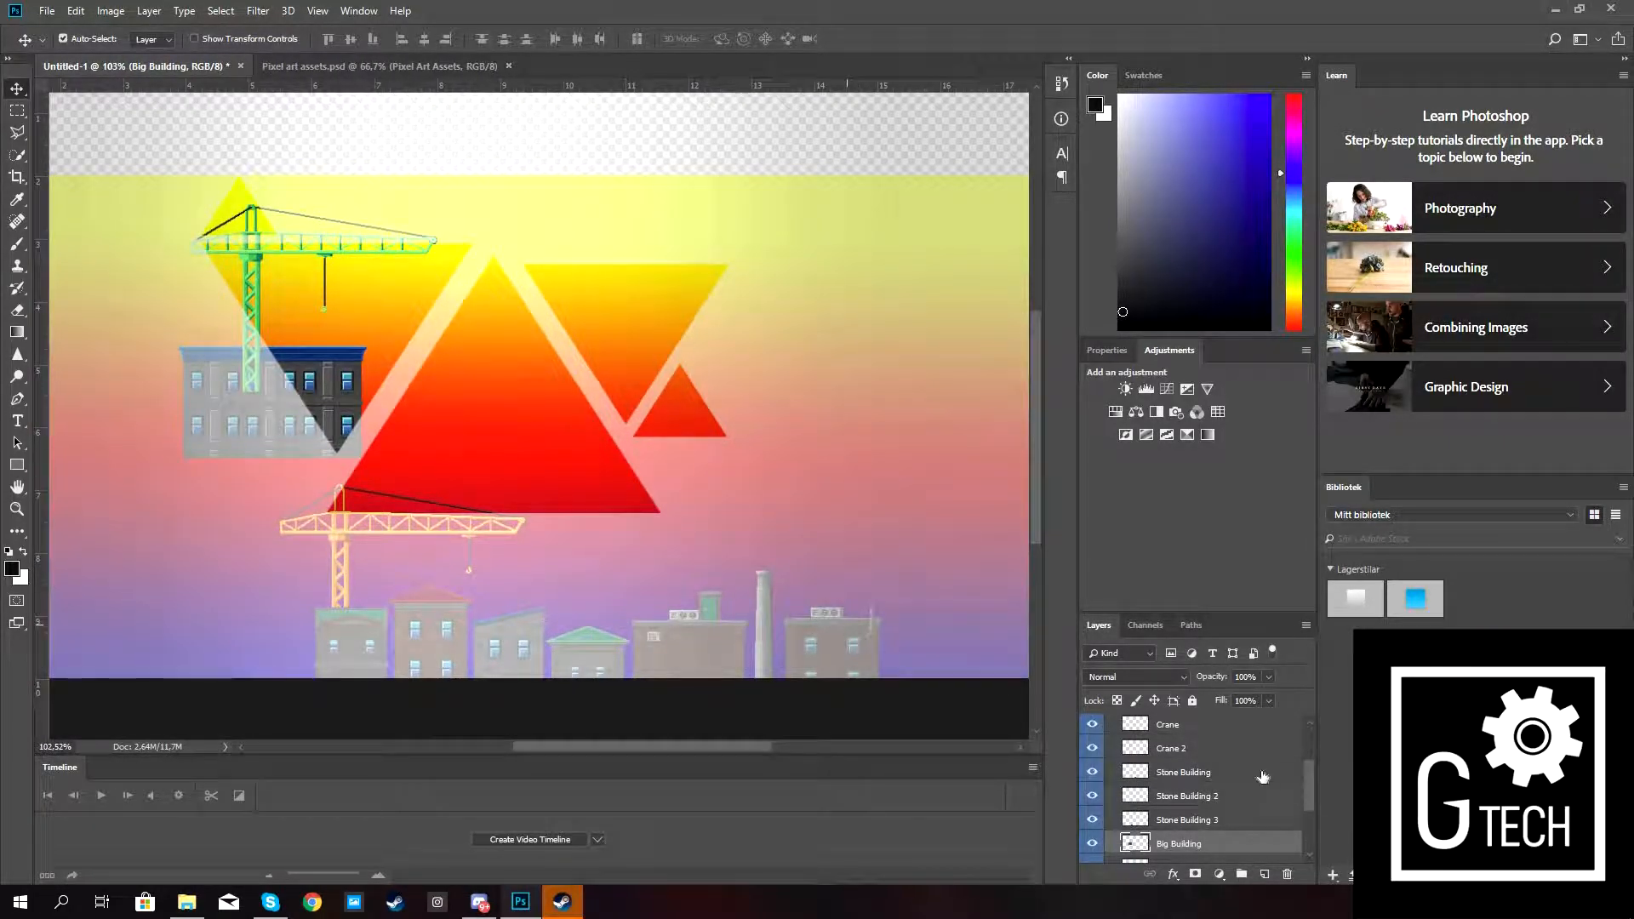
scroll(1224, 805, "down", 1)
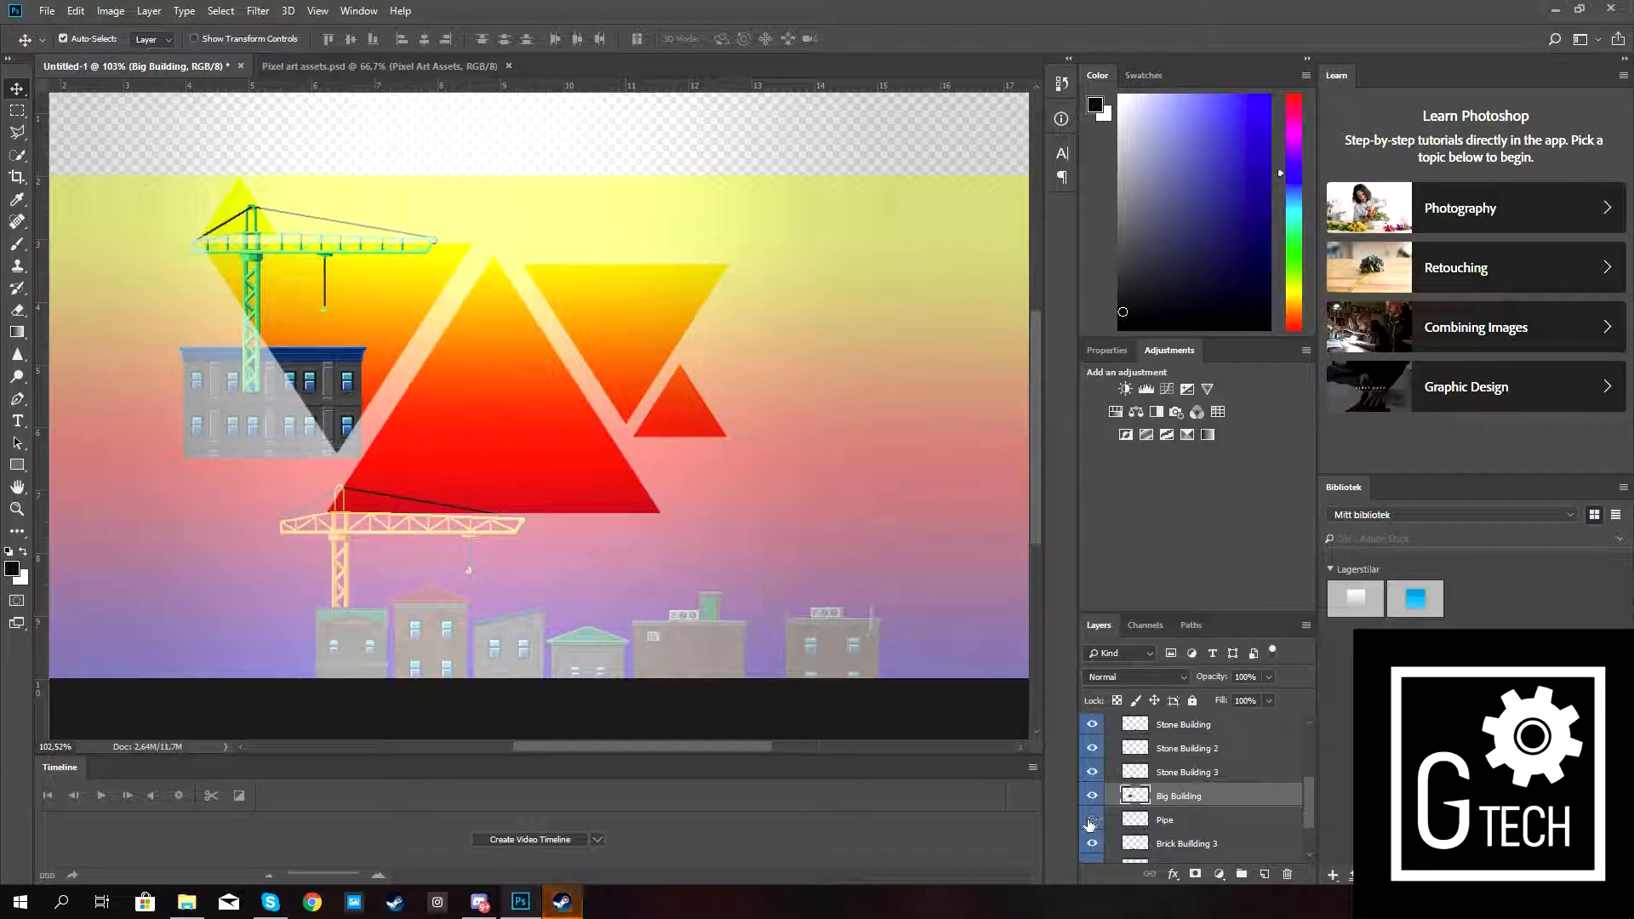
scroll(1090, 822, "down", 1)
left_click(1091, 822)
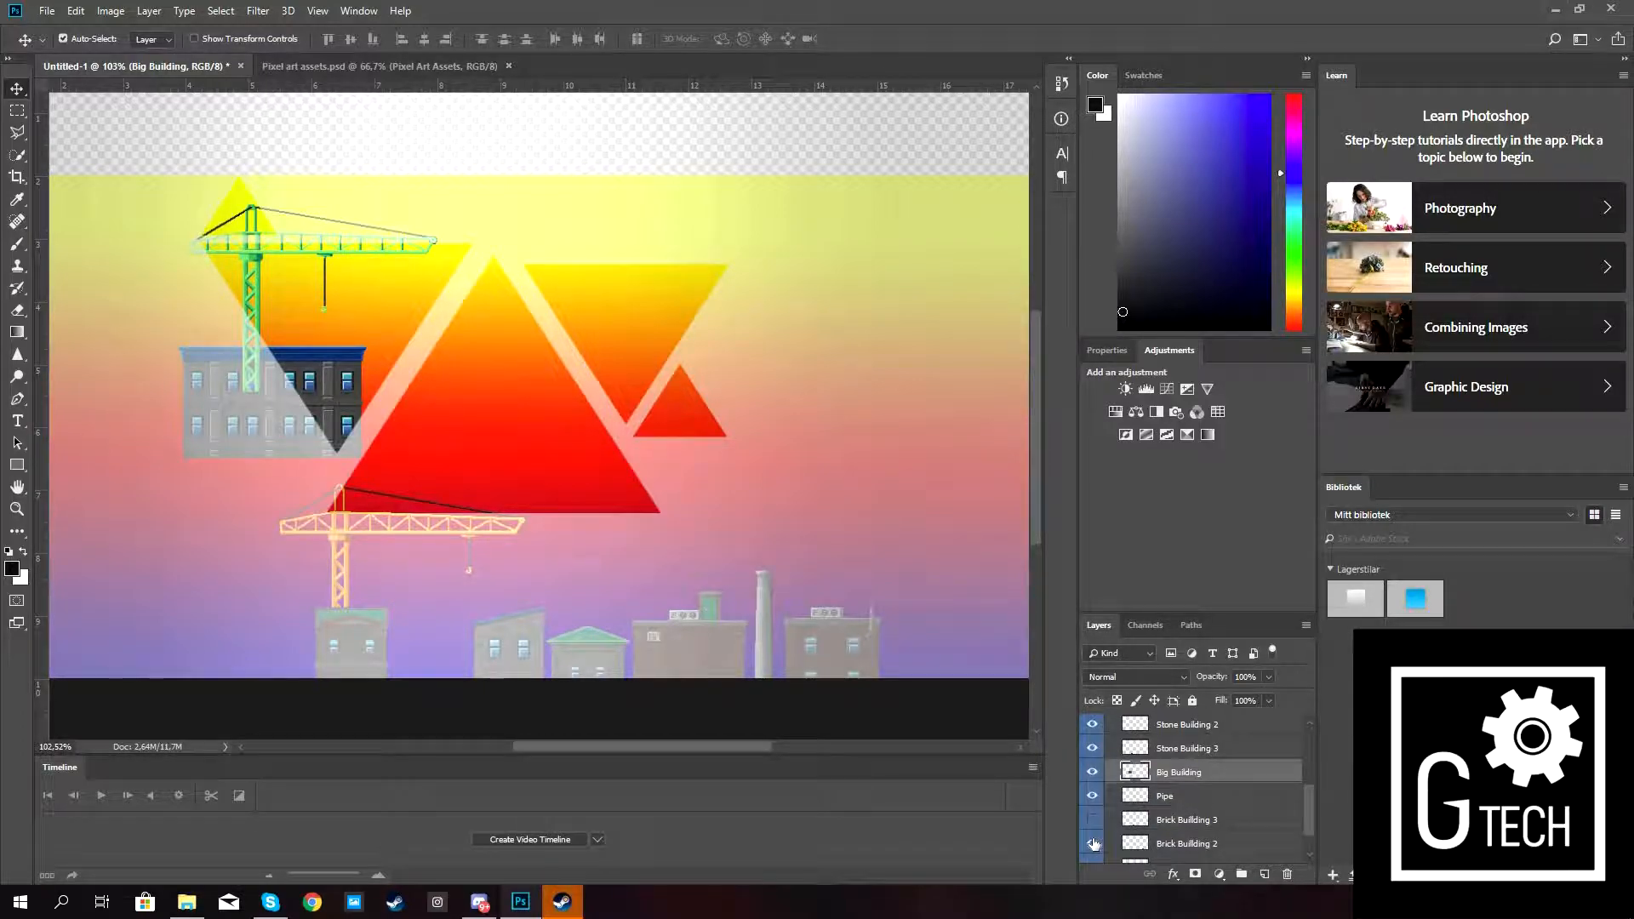
left_click(1093, 844)
left_click(1092, 844)
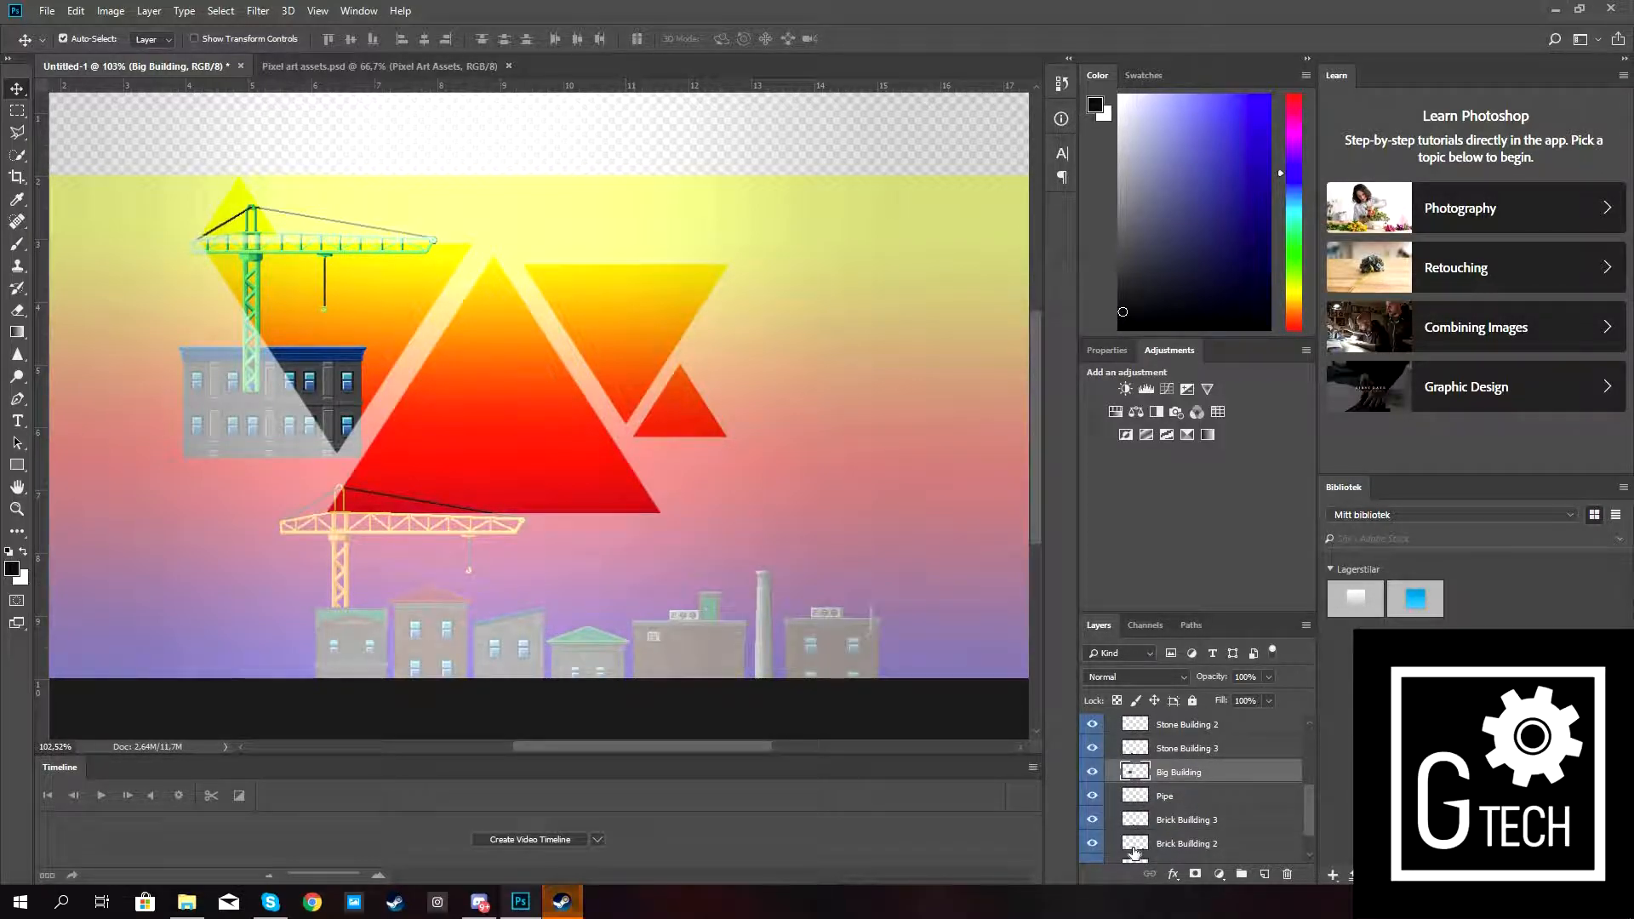
Try to place Brick Building 2 beside Big Building and stretch it to about 158% height, and undo the attempt.
left_click(1133, 853)
key("ctrl+t")
left_click_drag(831, 657, 821, 662)
left_click_drag(410, 466, 417, 457)
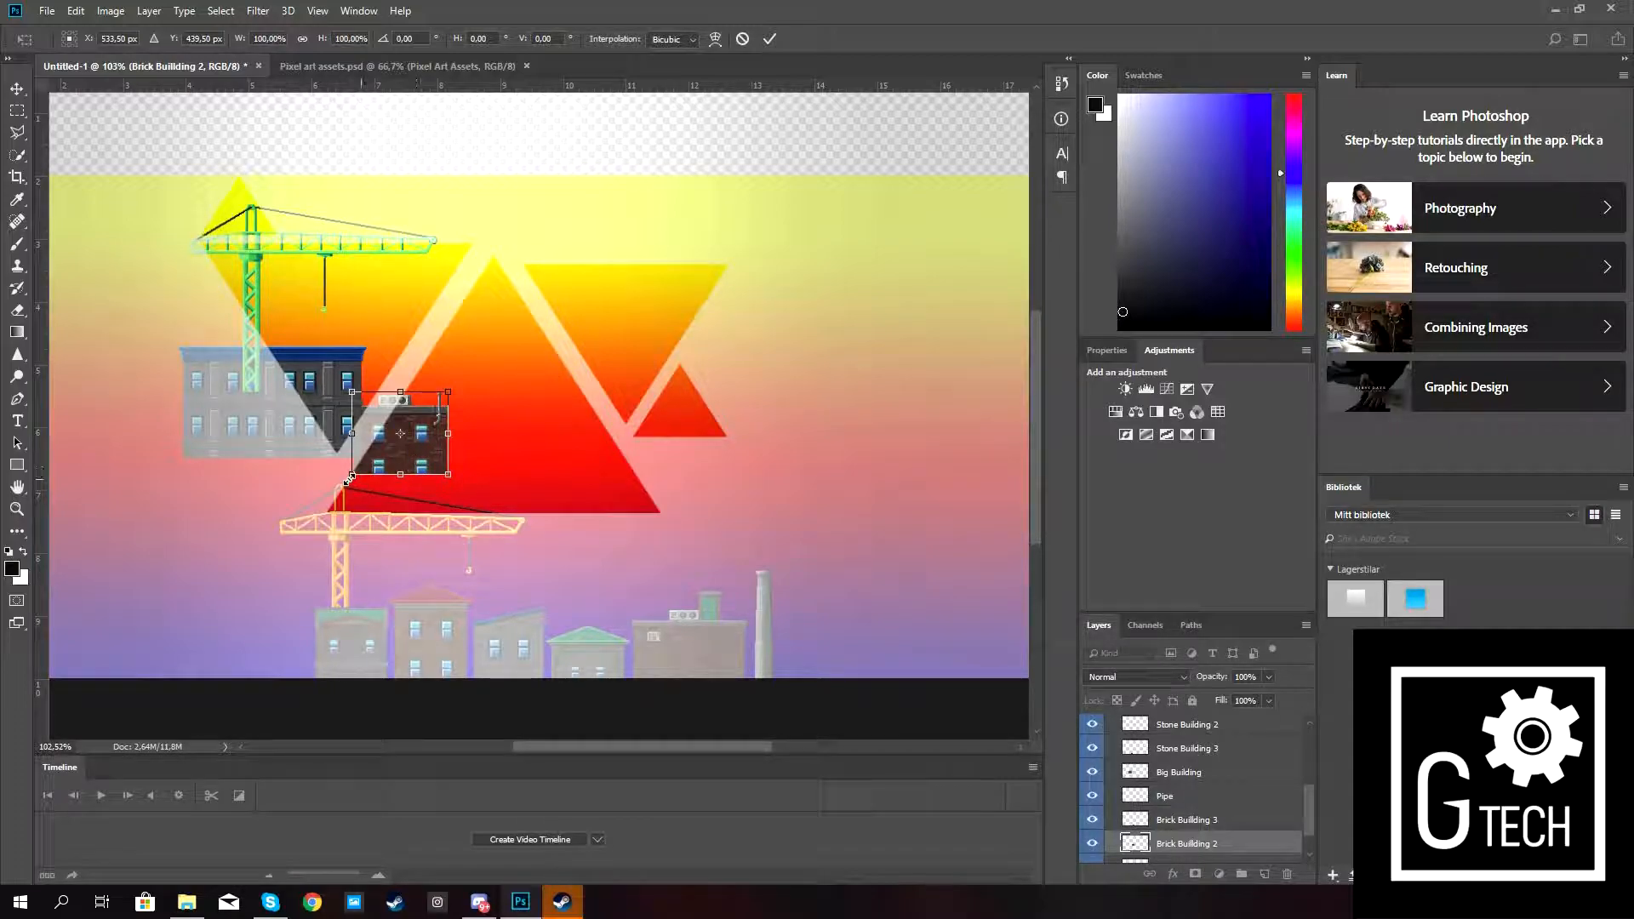
left_click_drag(353, 477, 301, 538)
left_click_drag(296, 454, 352, 456)
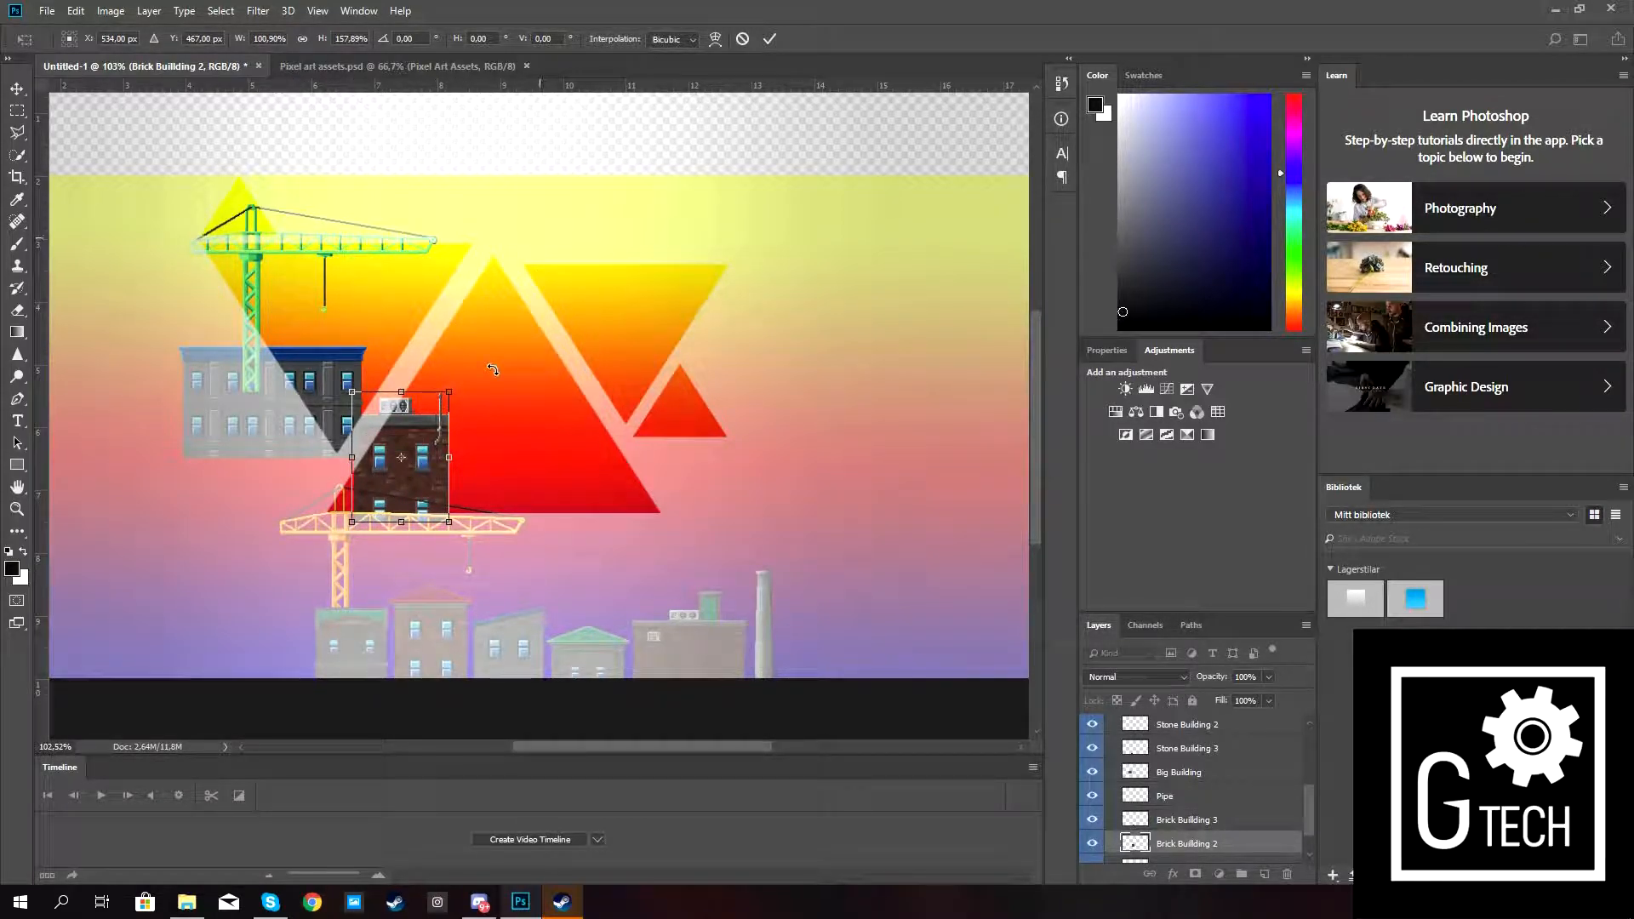
key("ctrl+z")
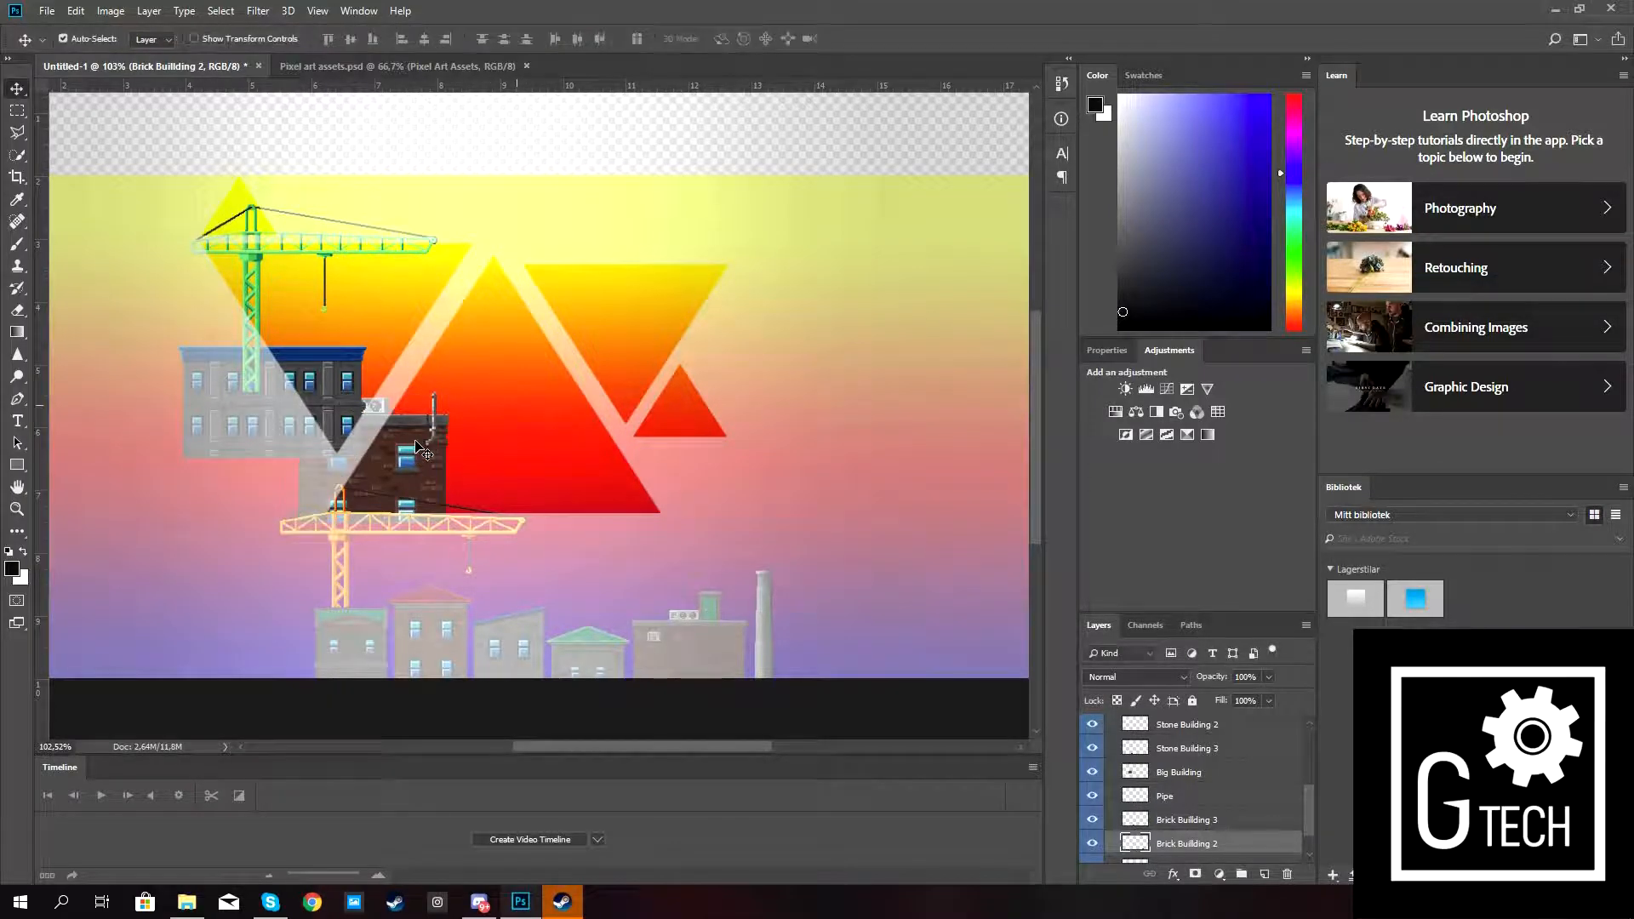
key("ctrl+z")
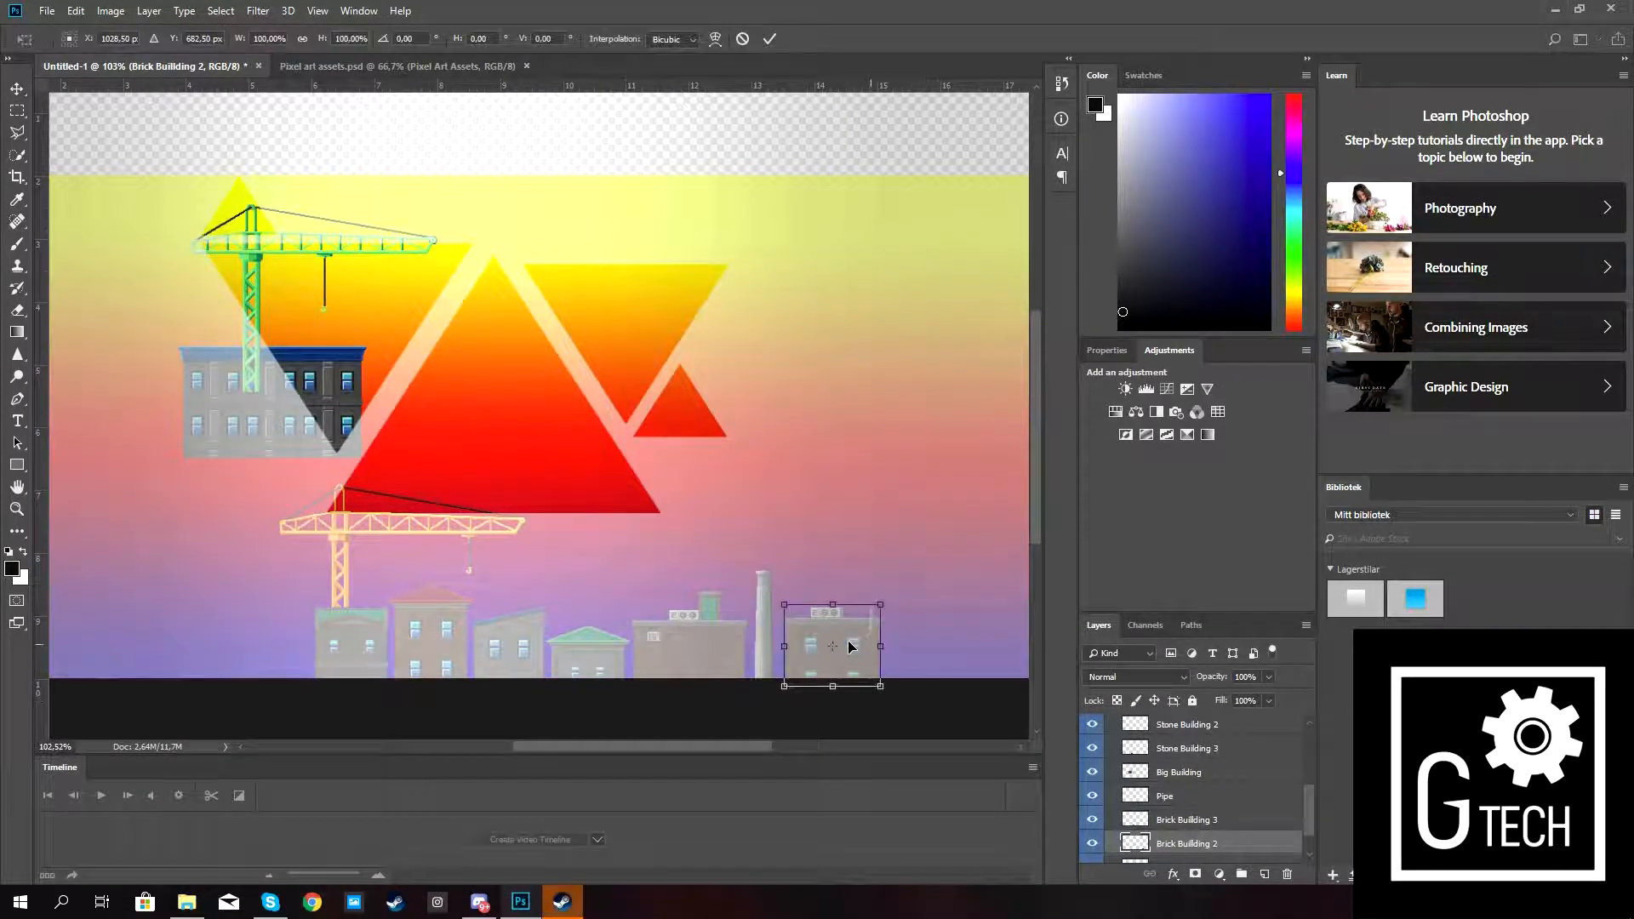
Move Brick Building 2 next to Big Building in the central triangle, to X 537.5 px, Y 439.5 px.
left_click_drag(857, 653, 428, 449)
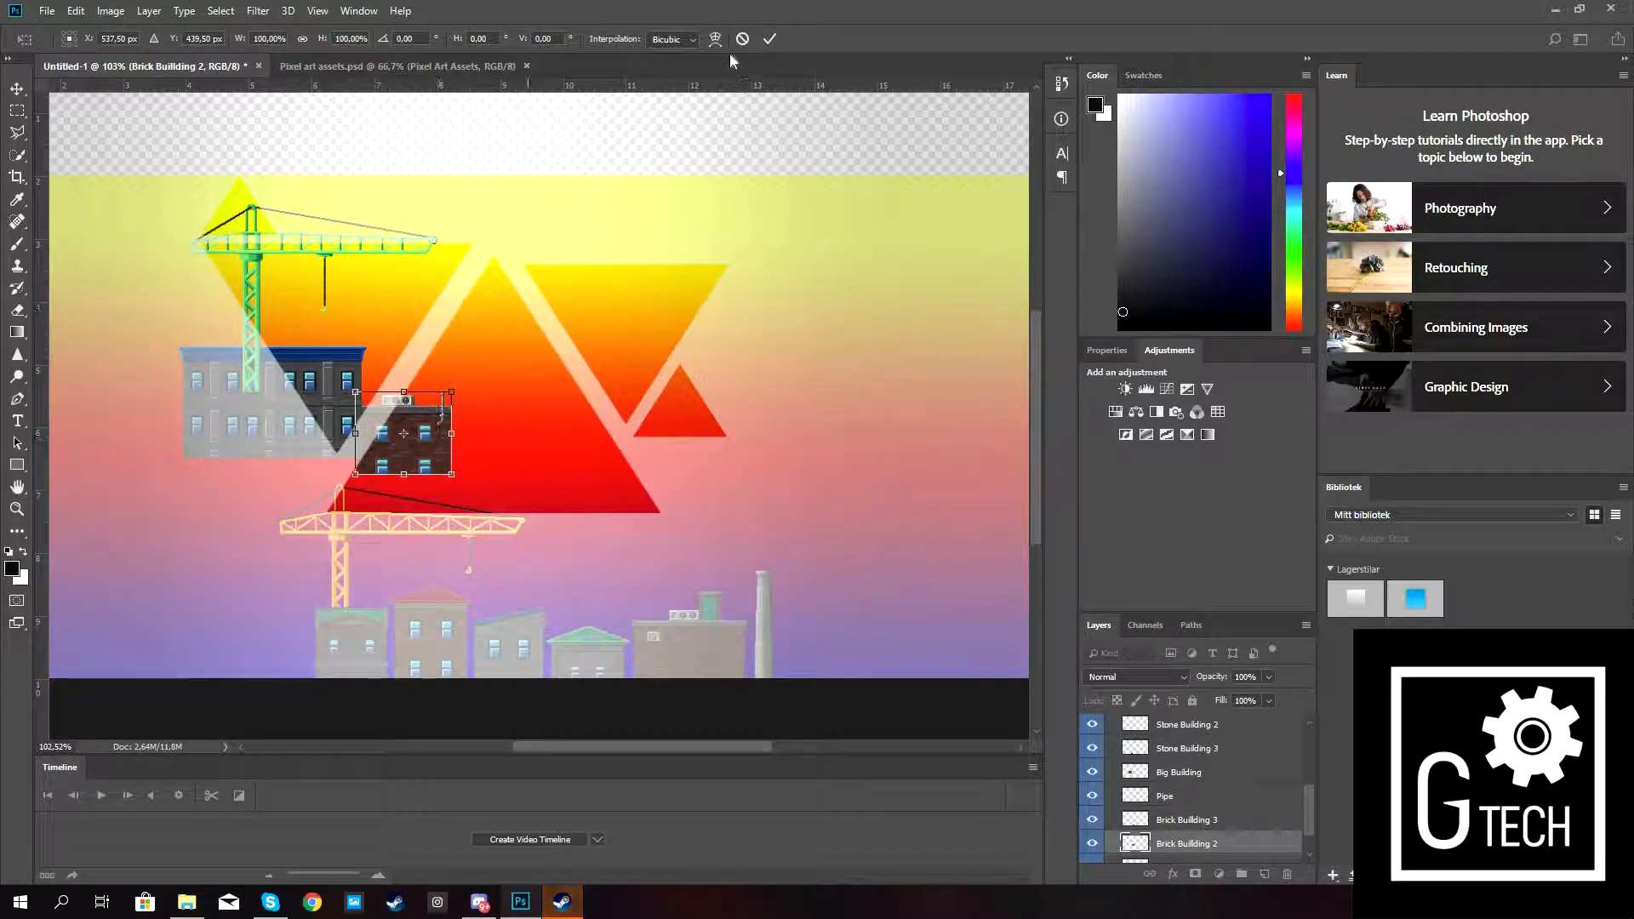
key("Return")
scroll(366, 465, "up", 8)
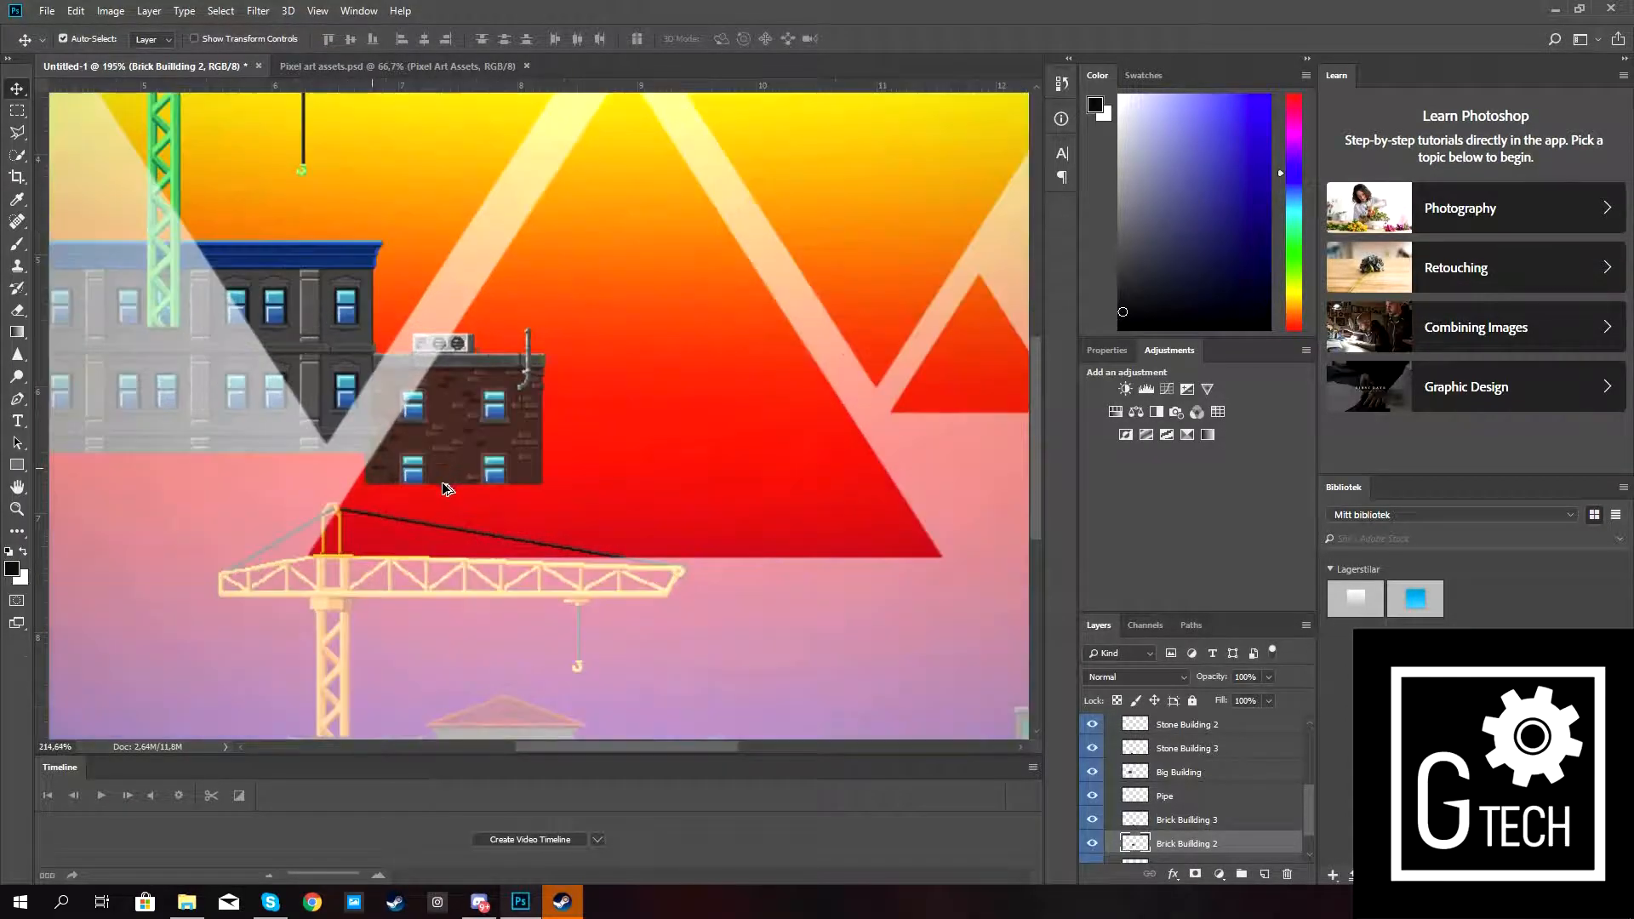
Duplicate Brick Building 2, place the copy below the original, and stack its layer beneath Brick Building 1.
key("ctrl+j")
left_click_drag(529, 376, 517, 538)
mouse_move(1160, 830)
left_mouse_down()
mouse_move(1163, 815)
mouse_move(1180, 850)
mouse_move(1181, 799)
mouse_move(1187, 844)
mouse_move(1167, 801)
mouse_move(1185, 801)
mouse_move(1186, 840)
left_mouse_up()
scroll(1170, 800, "down", 2)
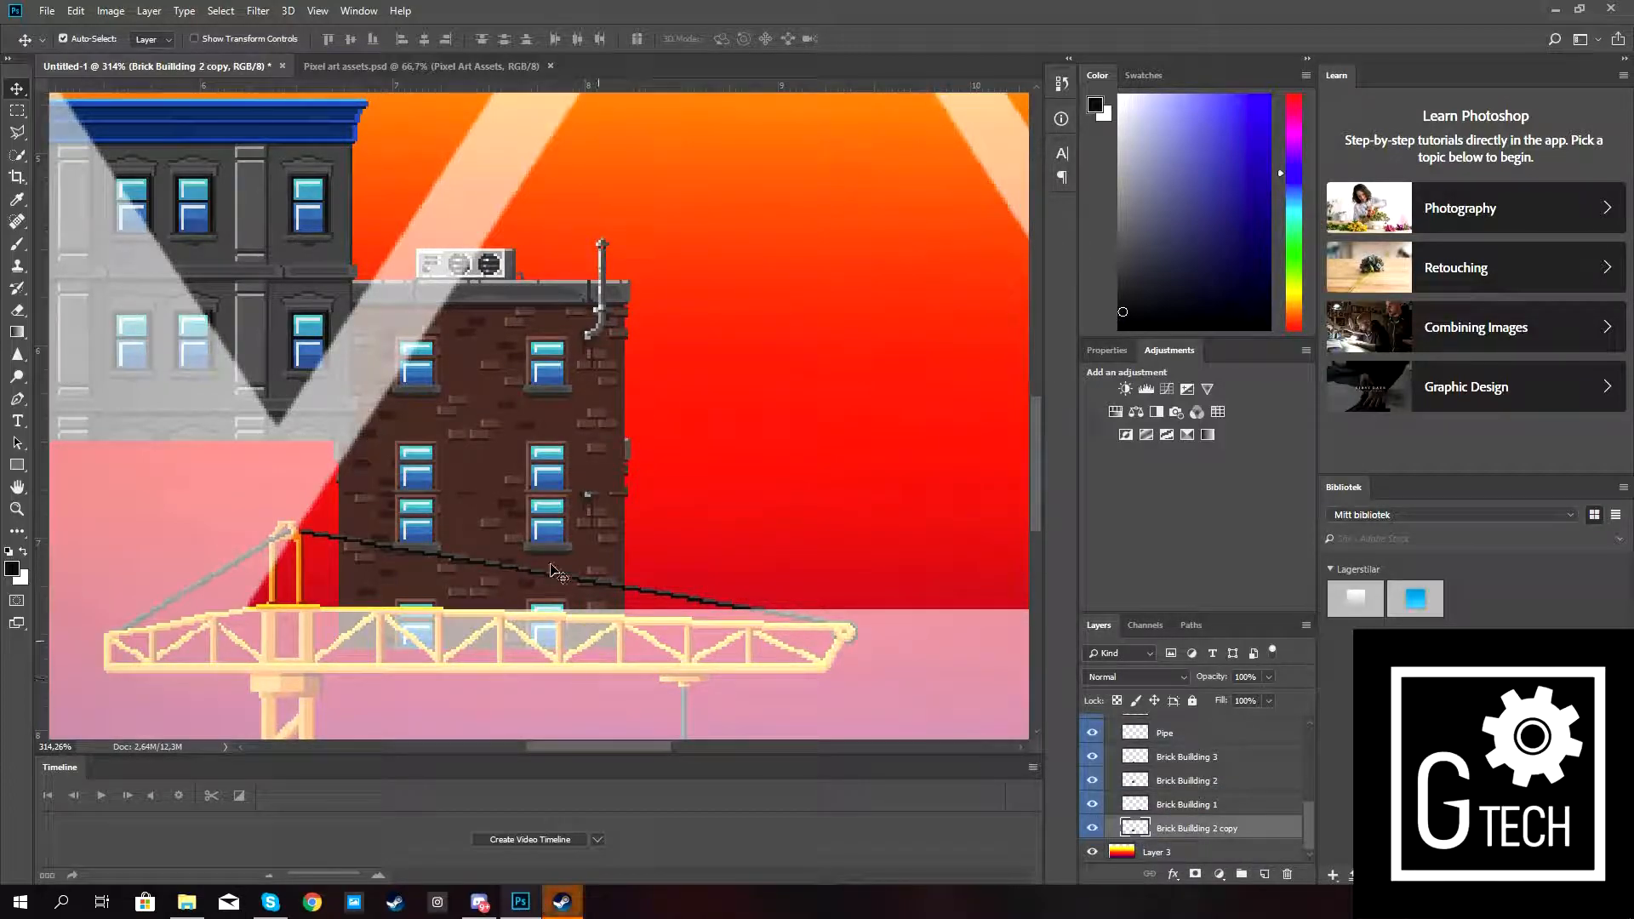
Shift the Brick Building 2 copy up and nudge it sideways so its windows and walls line up with the original.
left_click_drag(557, 579, 560, 495)
key("Left")
key("Left")
key("Left")
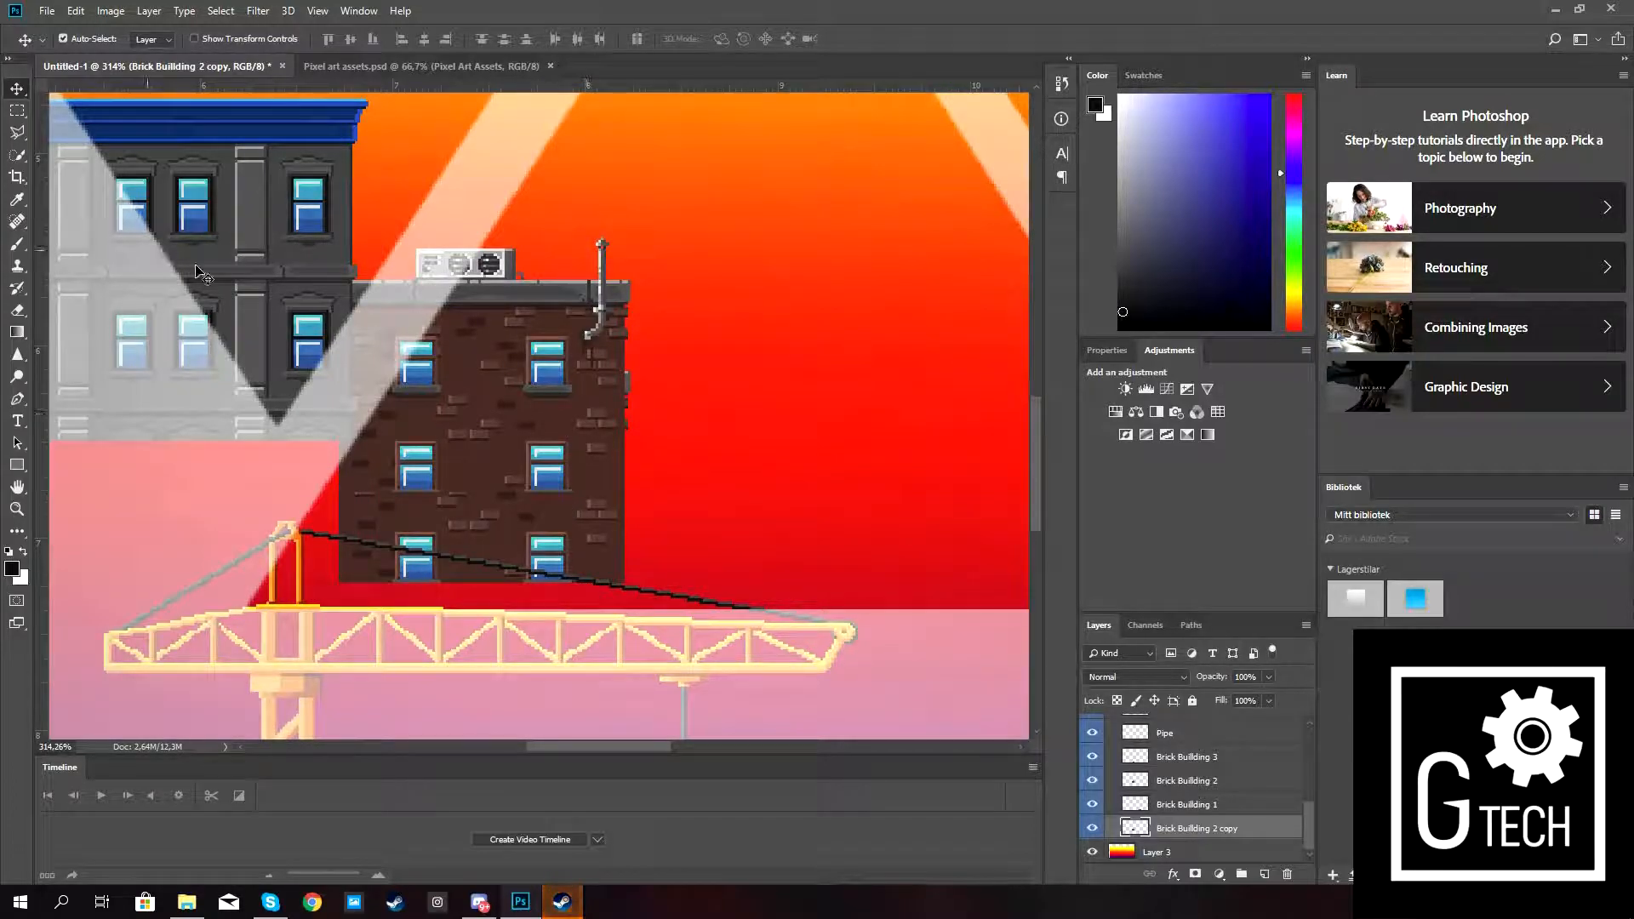
Delete the upper part of the Brick Building 2 copy that sticks out behind the original, using a rectangular selection.
key("m")
left_click_drag(224, 270, 752, 459)
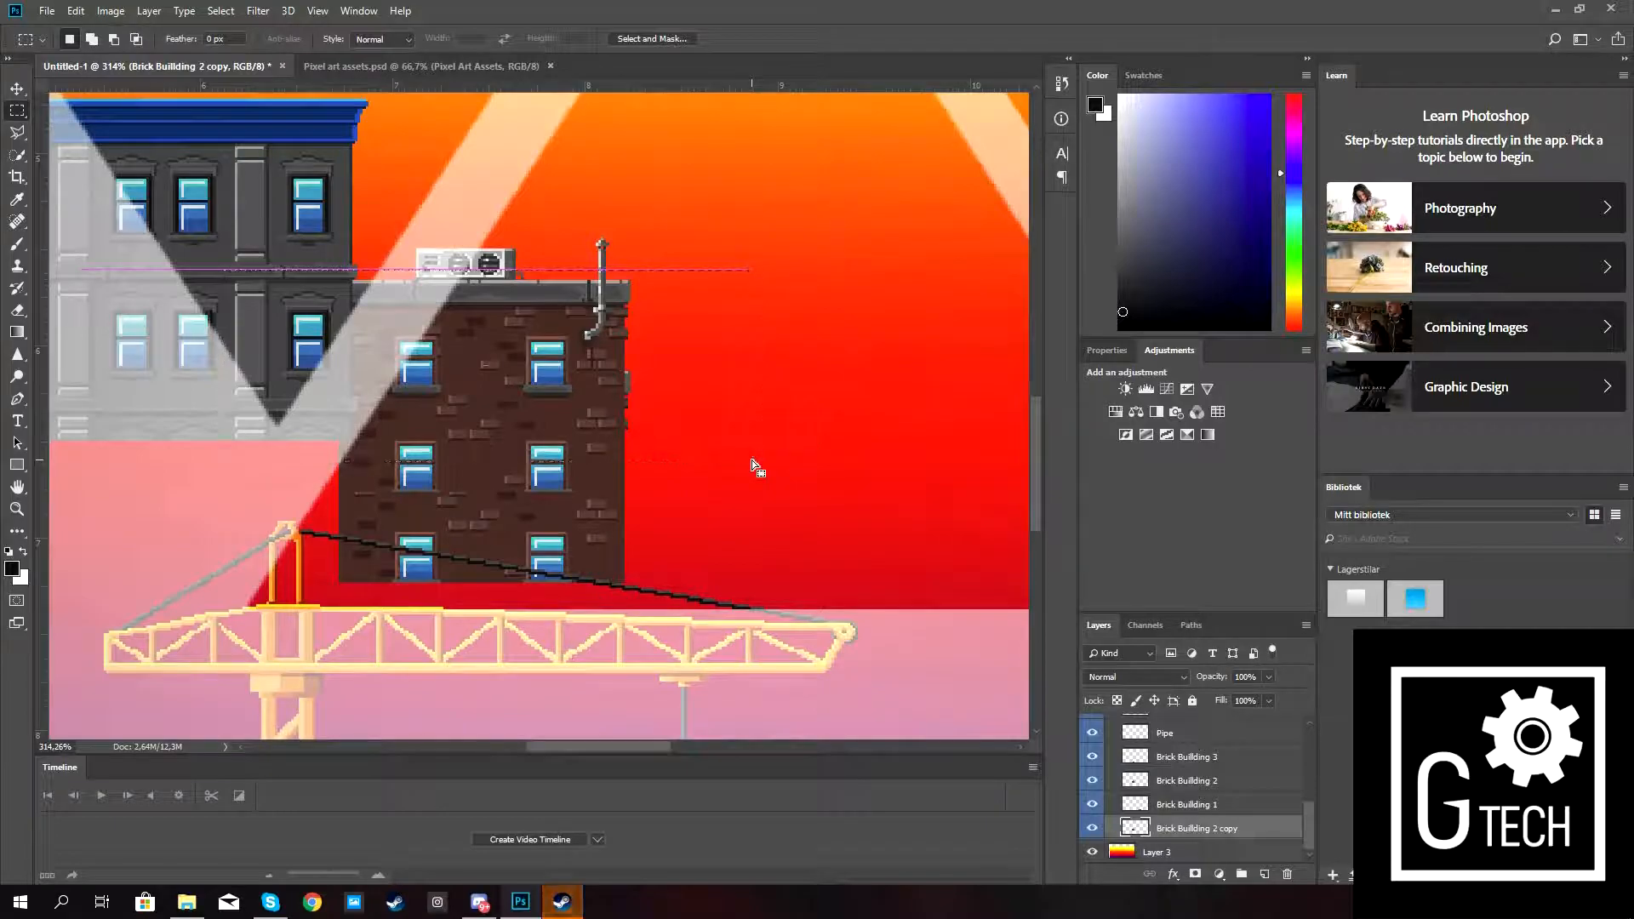
left_click(571, 470)
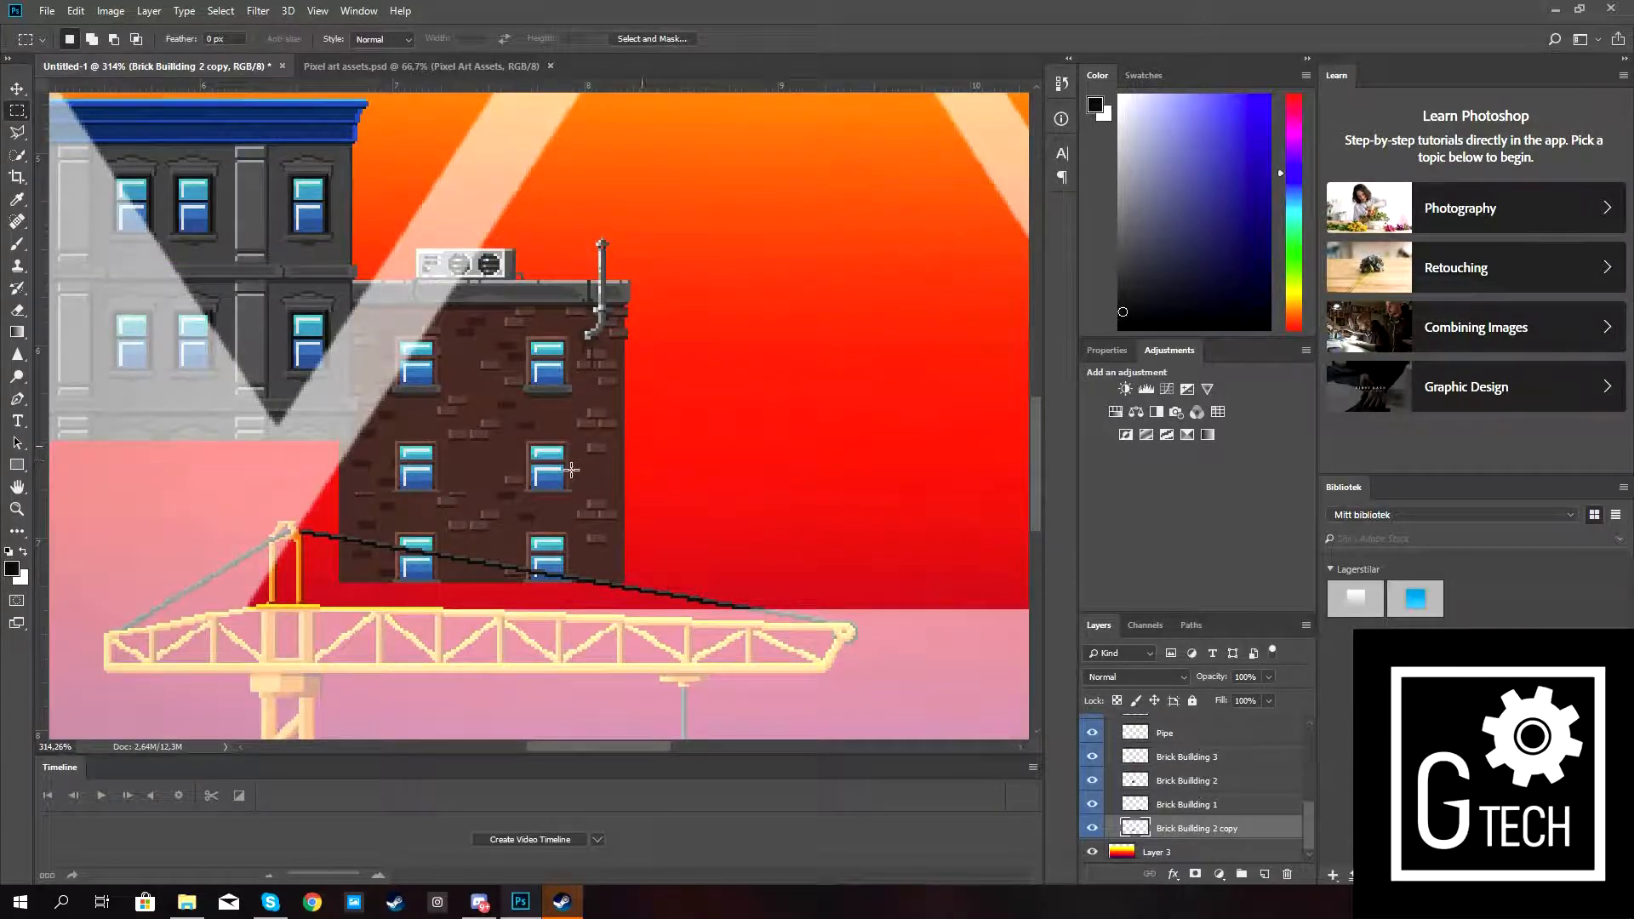
scroll(571, 470, "down", 2)
scroll(539, 568, "up", 4)
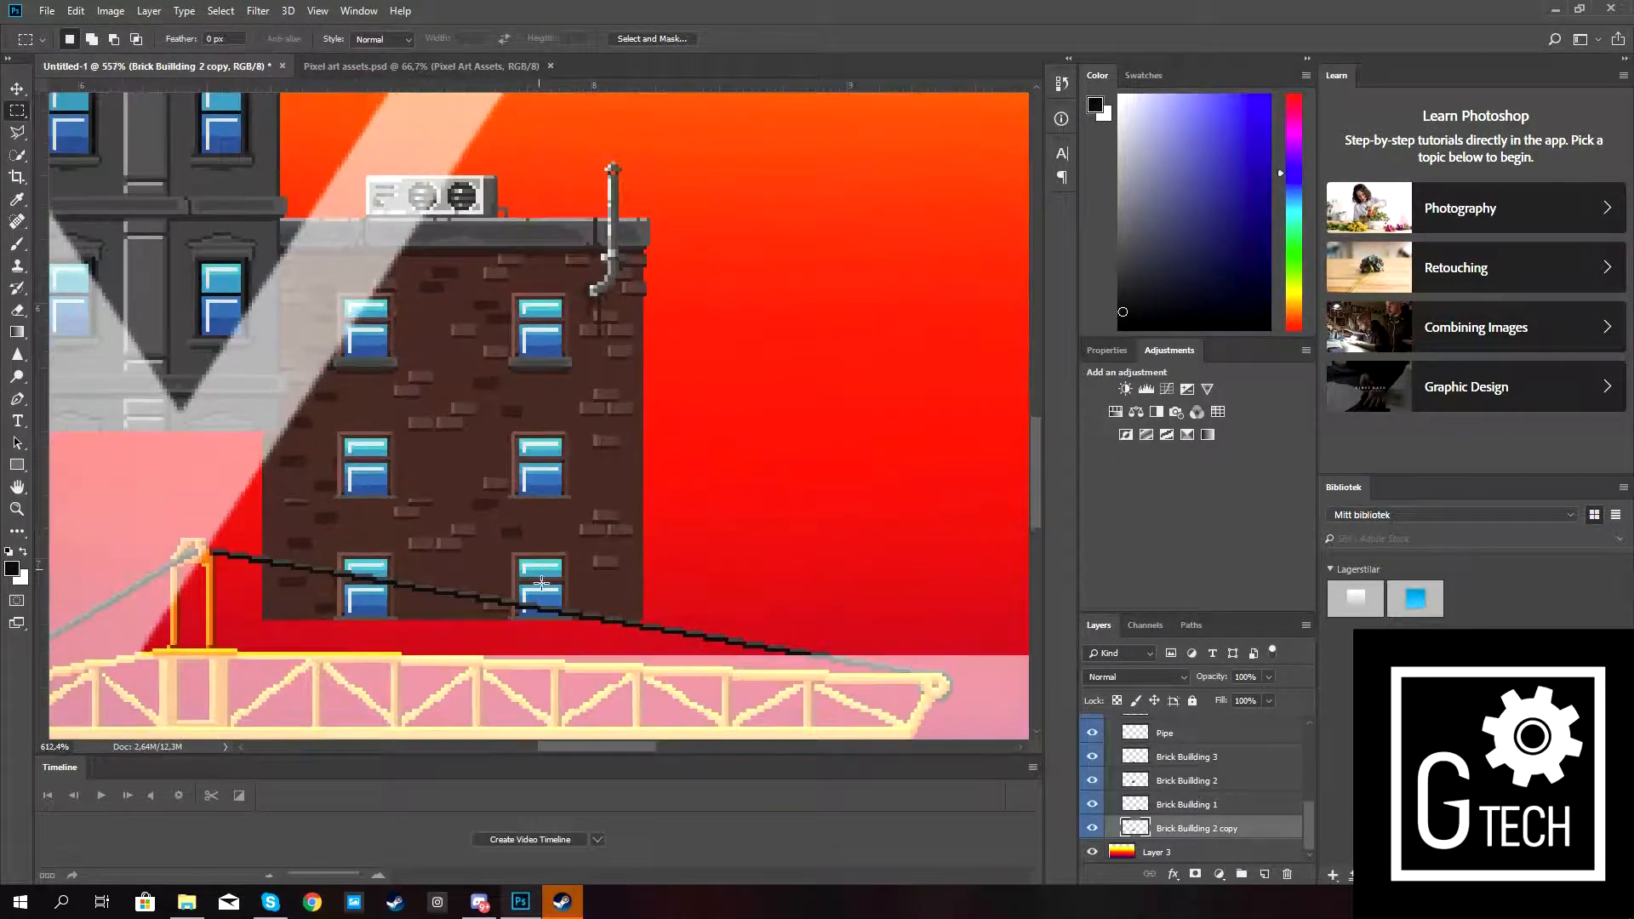
scroll(536, 579, "down", 2)
scroll(535, 578, "down", 1)
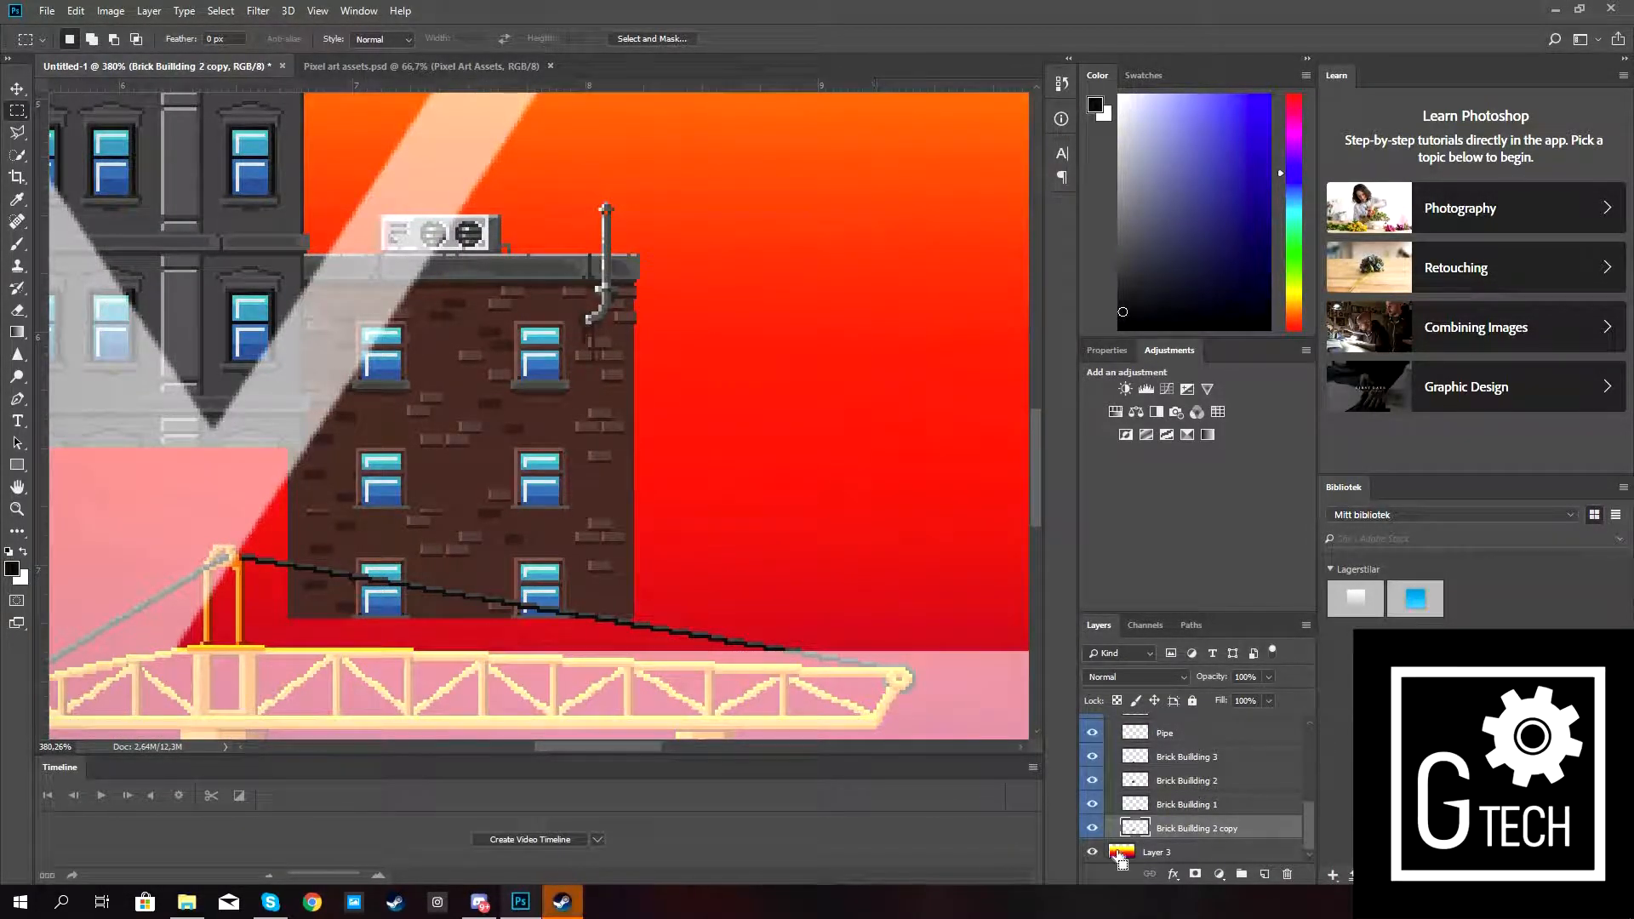
Duplicate the Brick Building 2 copy, move the duplicate down as another floor, and stack its layer beneath the first copy.
key("ctrl+j")
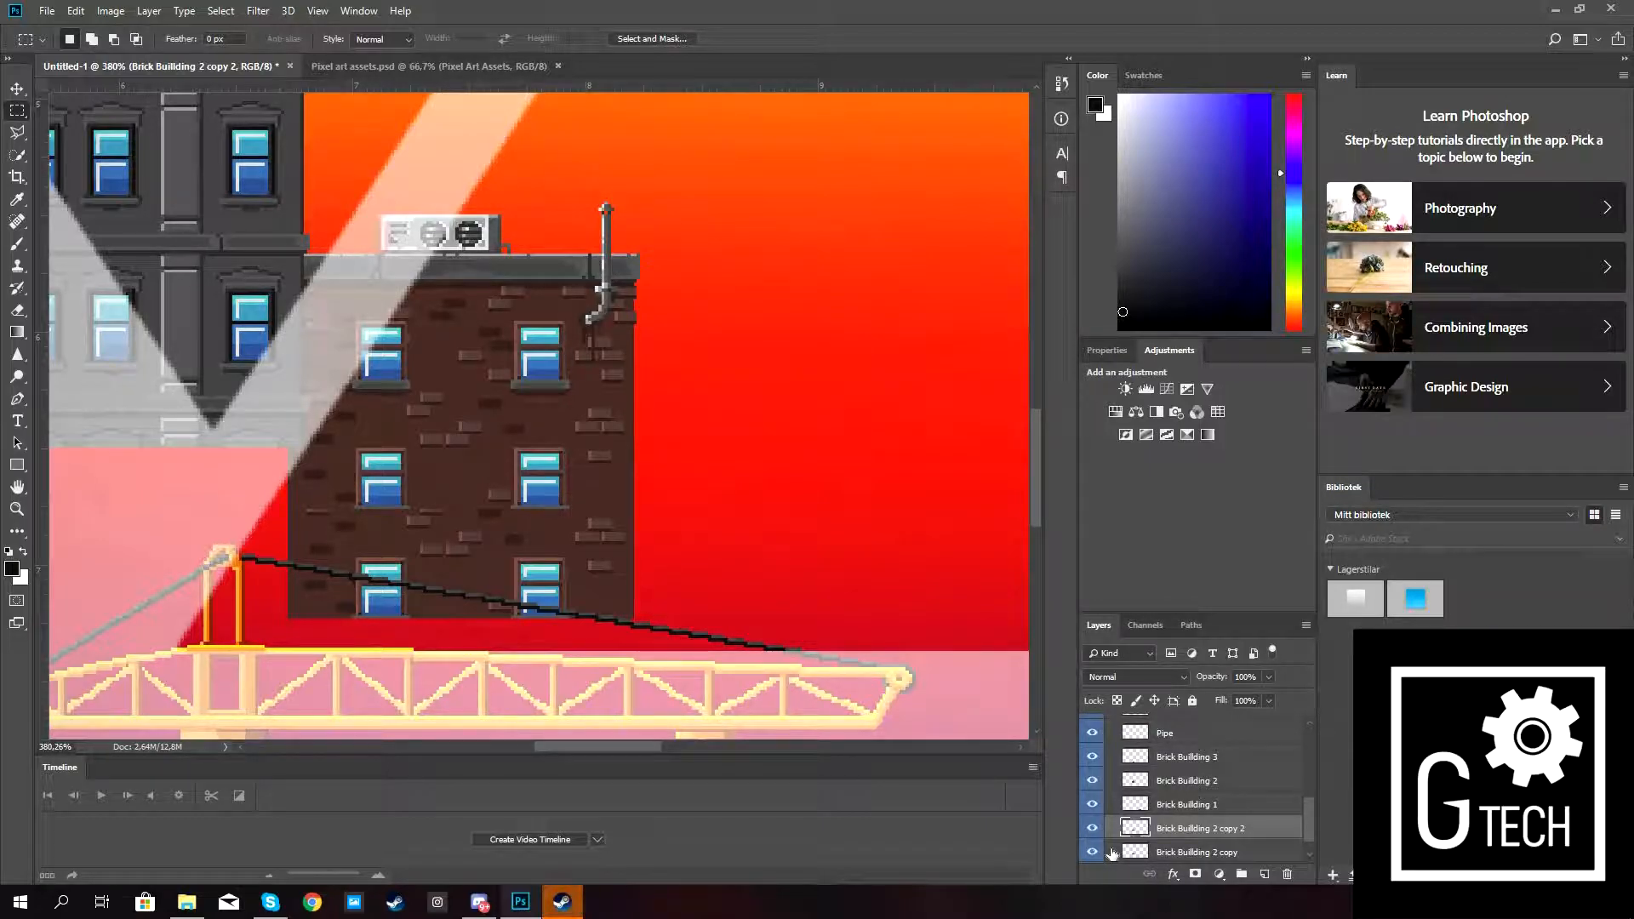
key("ctrl+t")
mouse_move(552, 607)
left_mouse_down()
mouse_move(542, 685)
mouse_move(546, 608)
mouse_move(547, 628)
left_mouse_up()
left_click(770, 39)
mouse_move(1192, 834)
left_mouse_down()
mouse_move(1193, 857)
mouse_move(1188, 810)
mouse_move(1192, 859)
left_mouse_up()
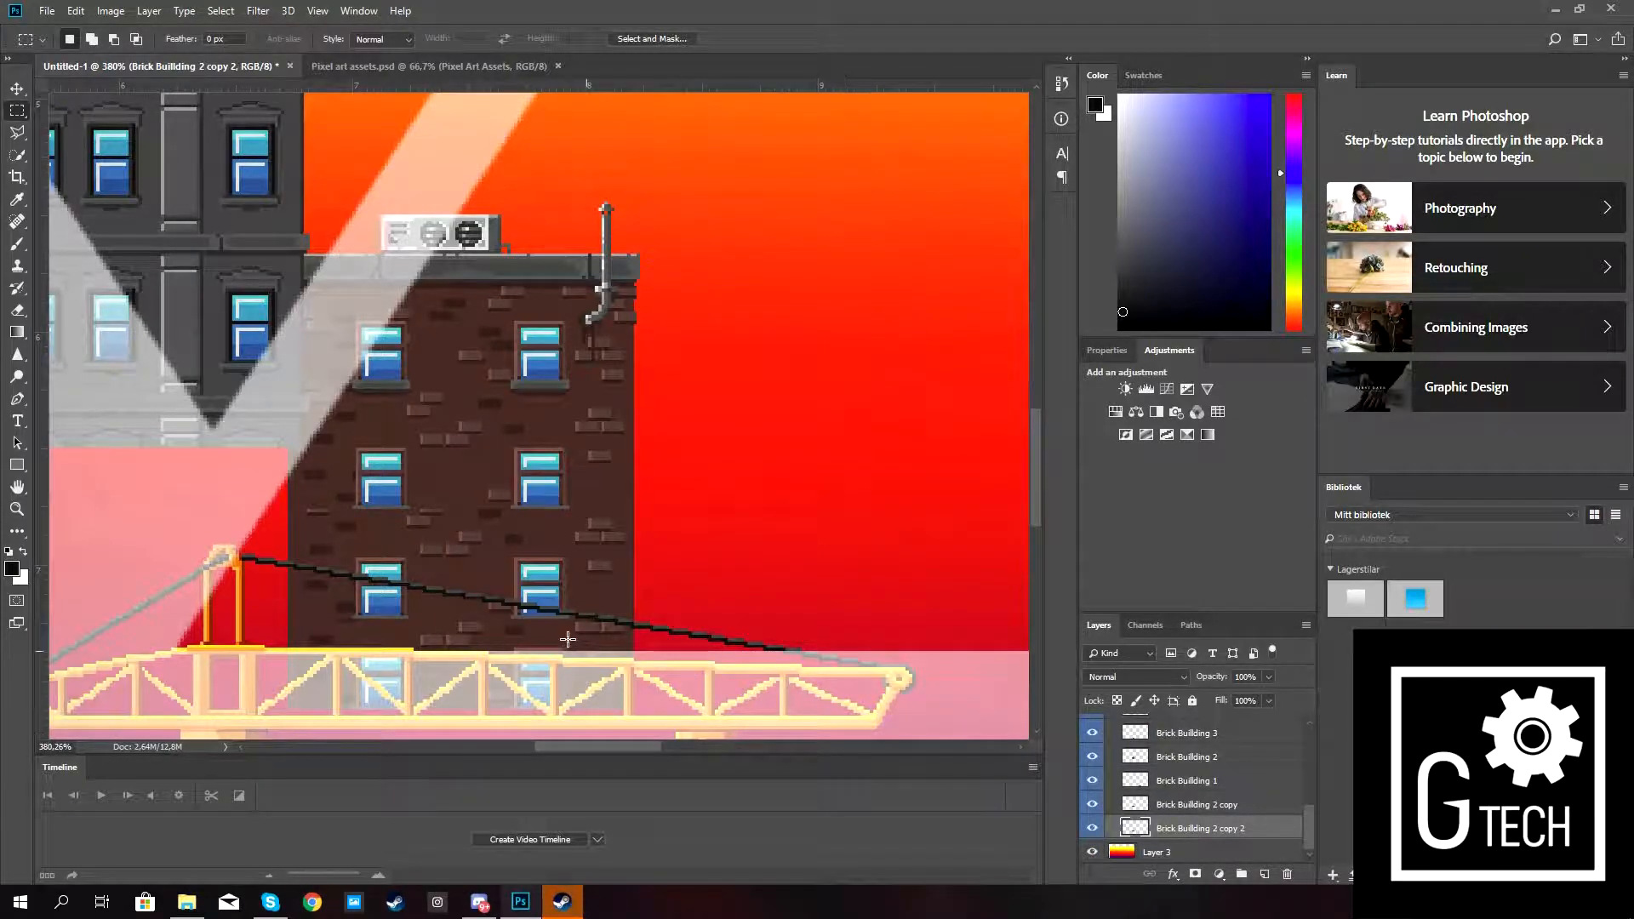
Switch to the Move tool and hide the Crane layer in the Pixel Art Assets group.
scroll(672, 635, "down", 5)
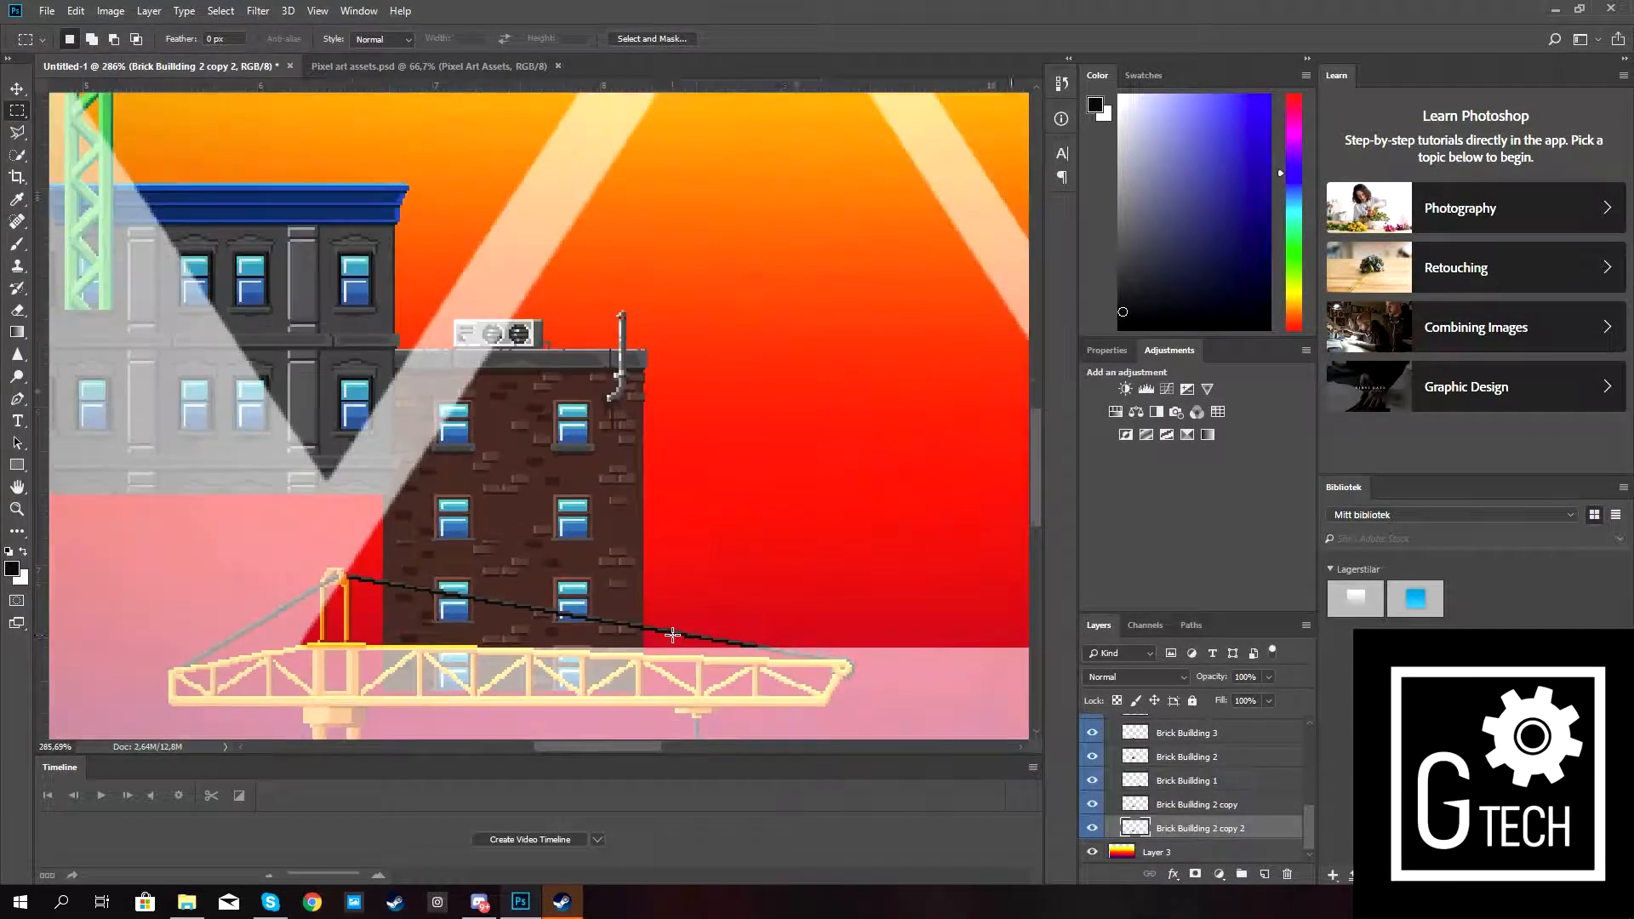
scroll(661, 628, "down", 1)
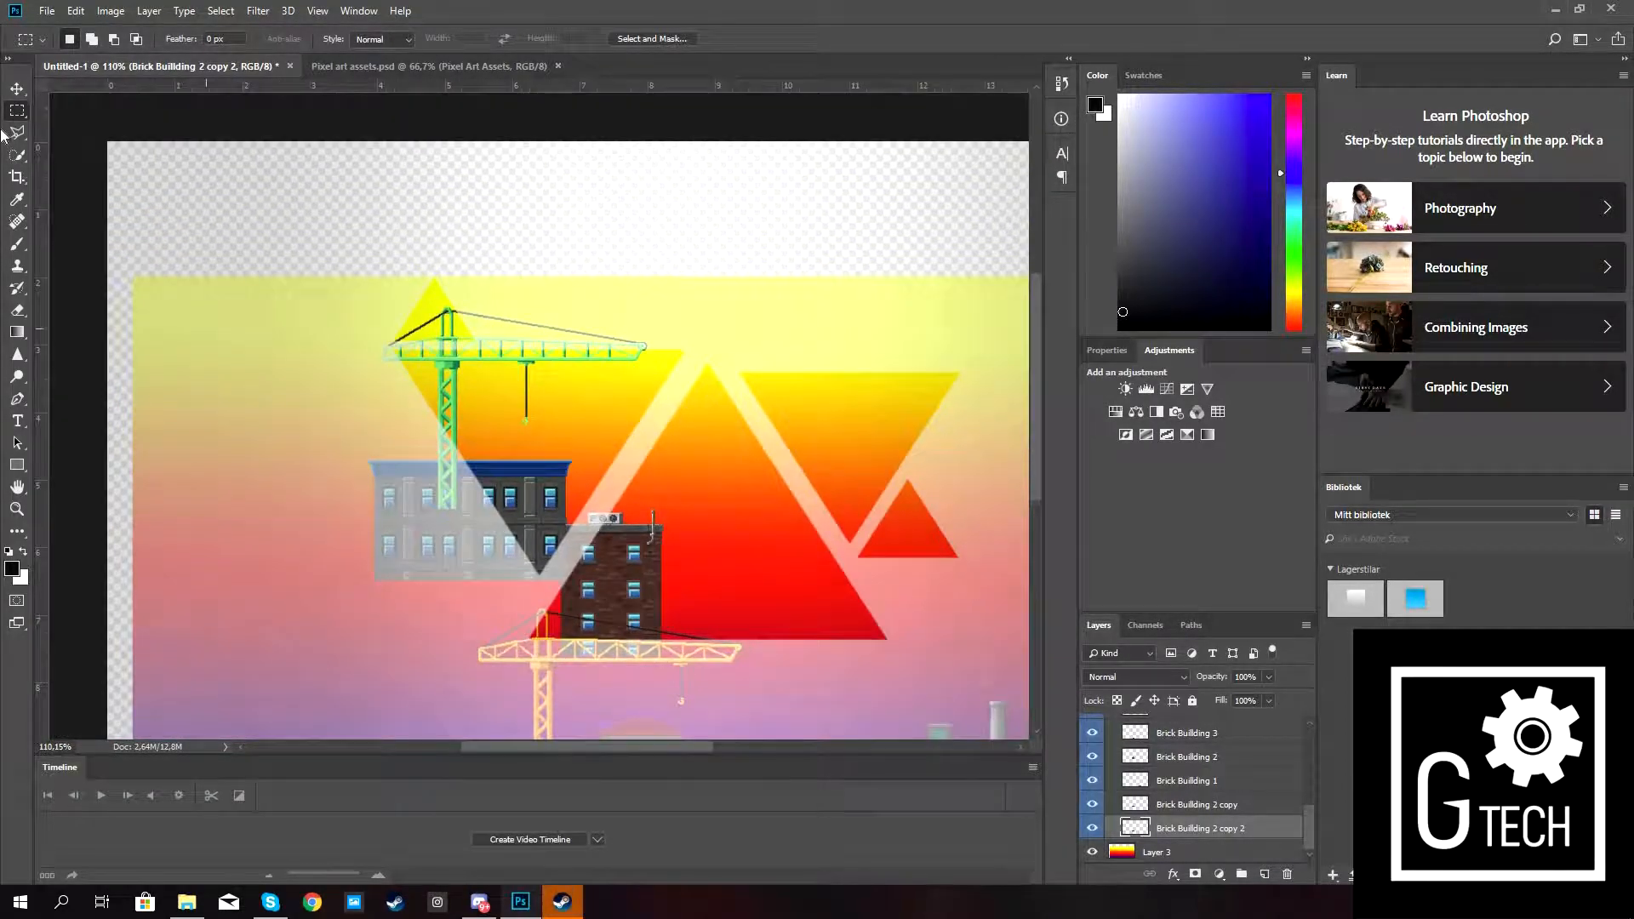
left_click(16, 89)
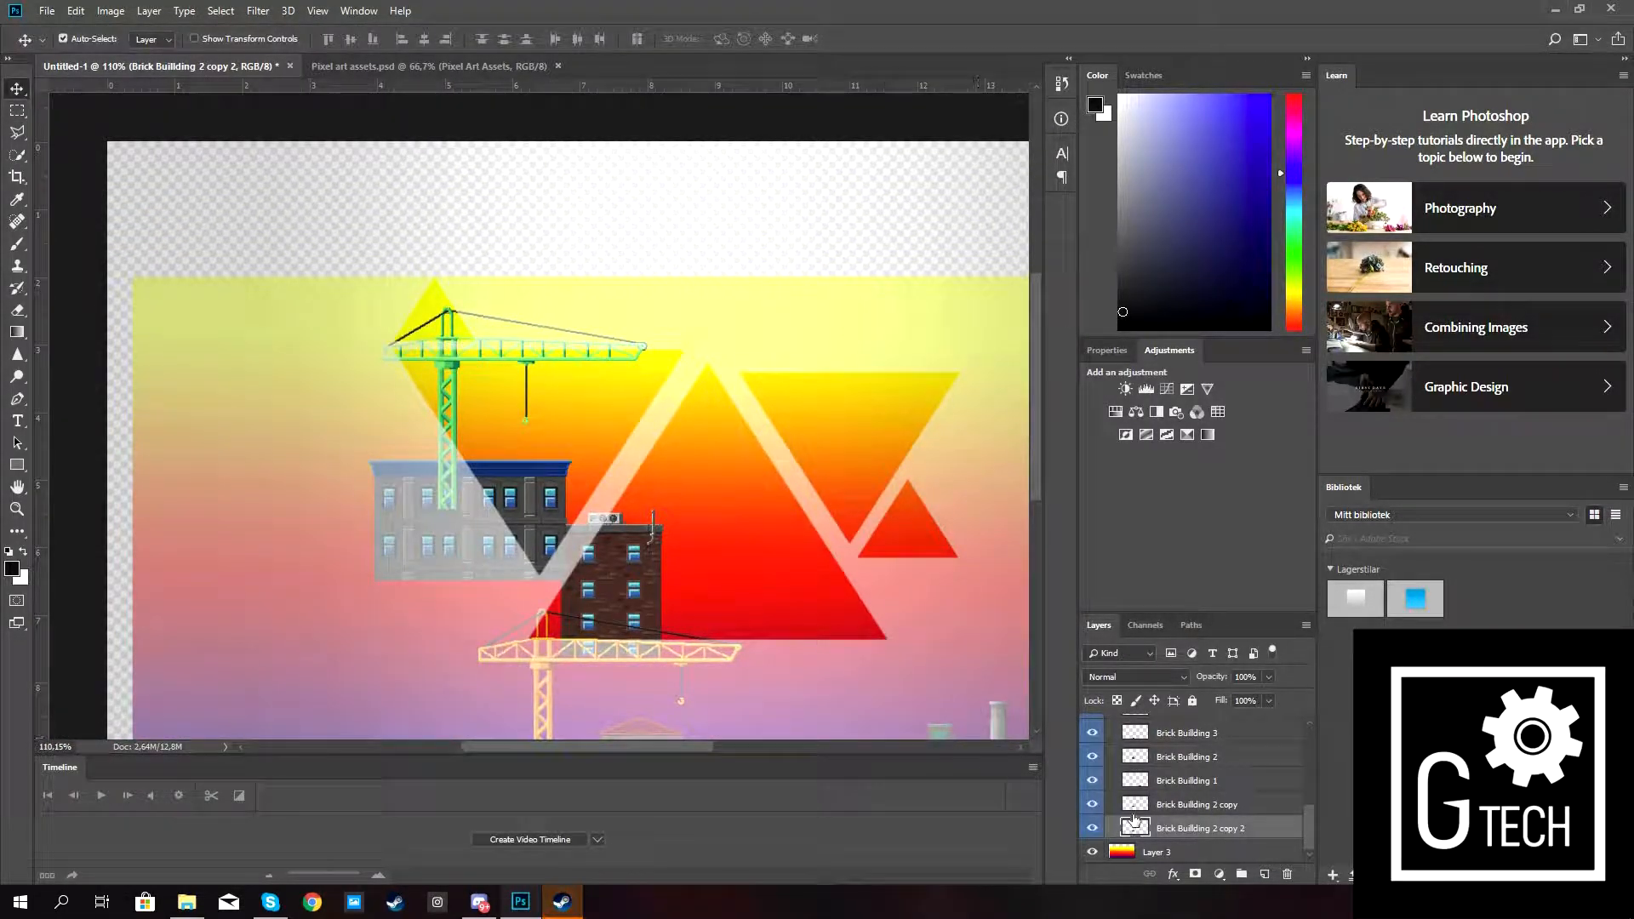
scroll(1123, 815, "up", 1)
scroll(1123, 815, "up", 5)
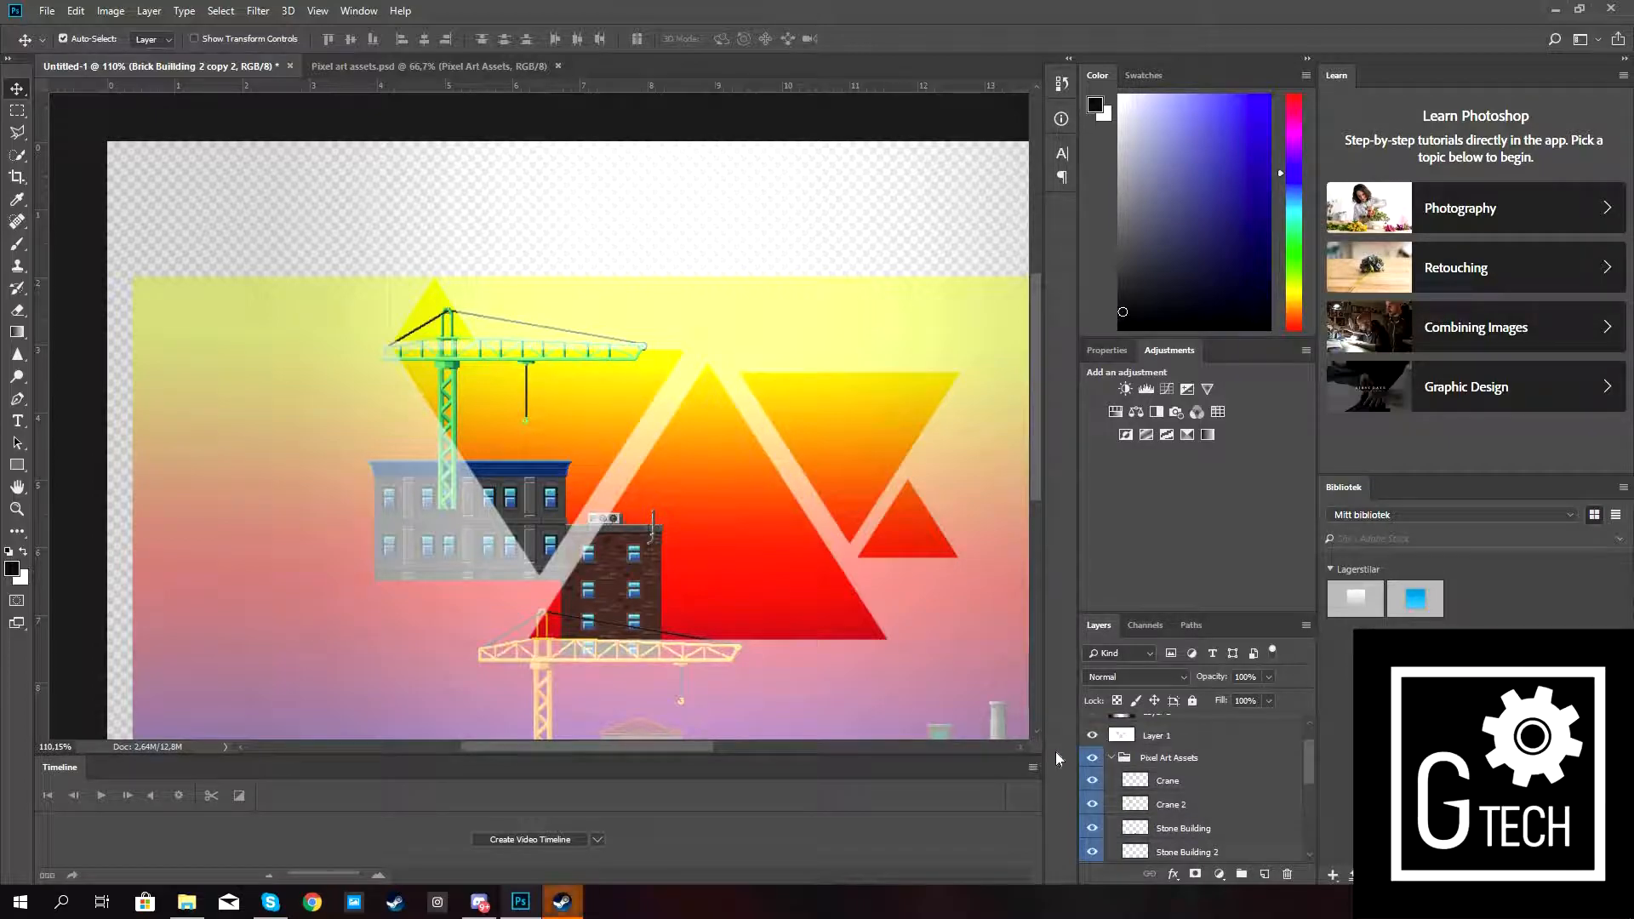
left_click(551, 614)
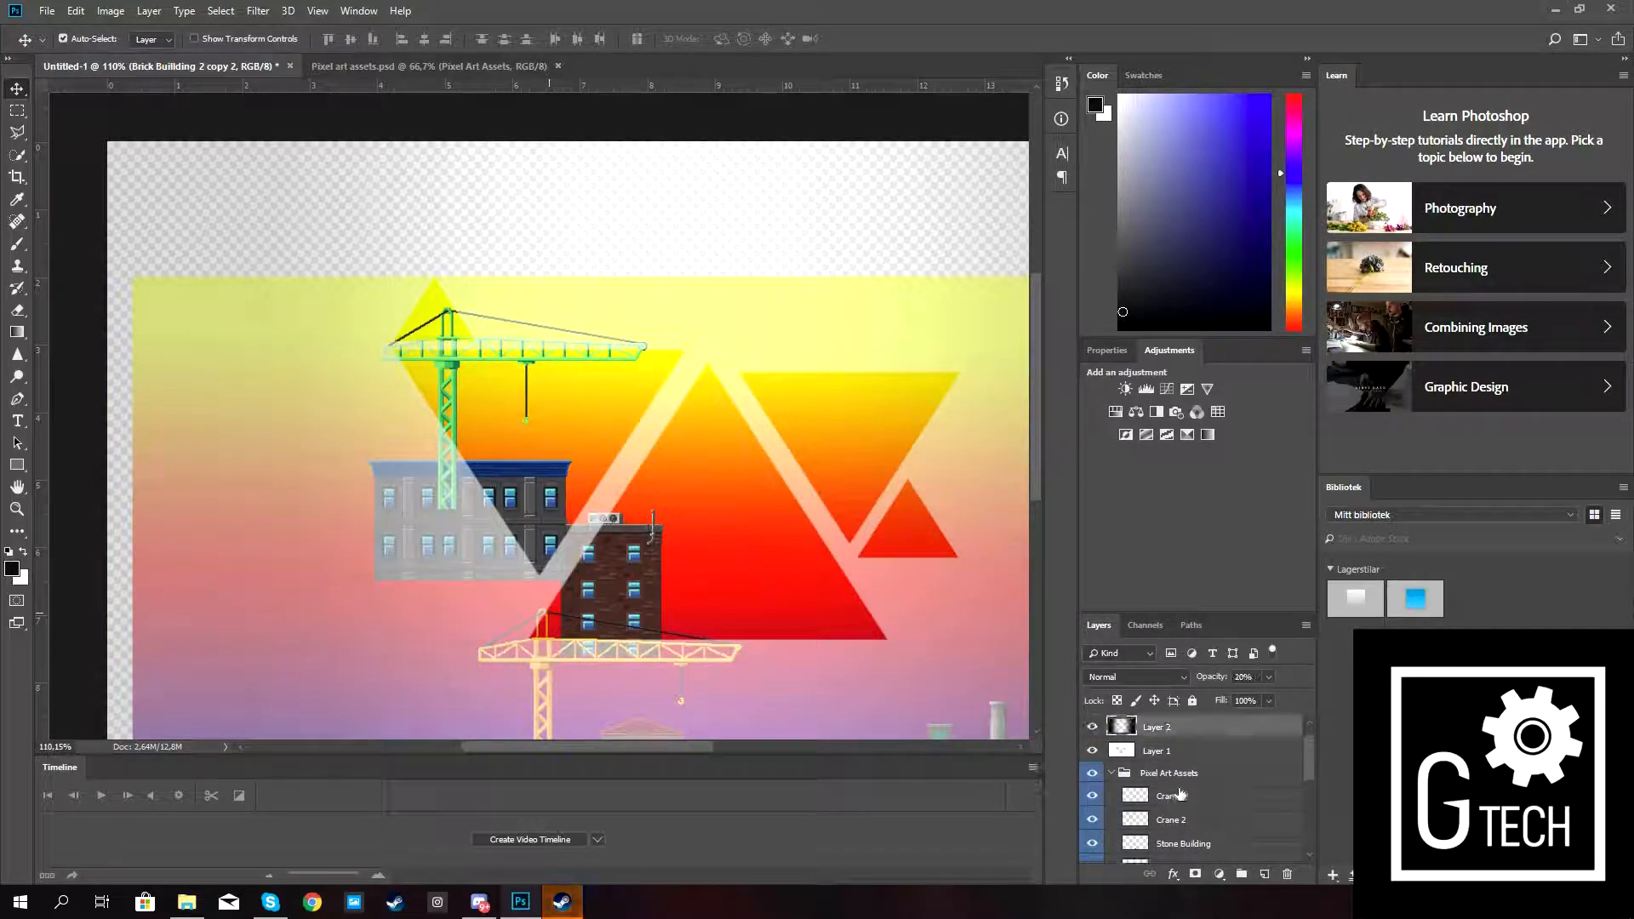
left_click(1093, 796)
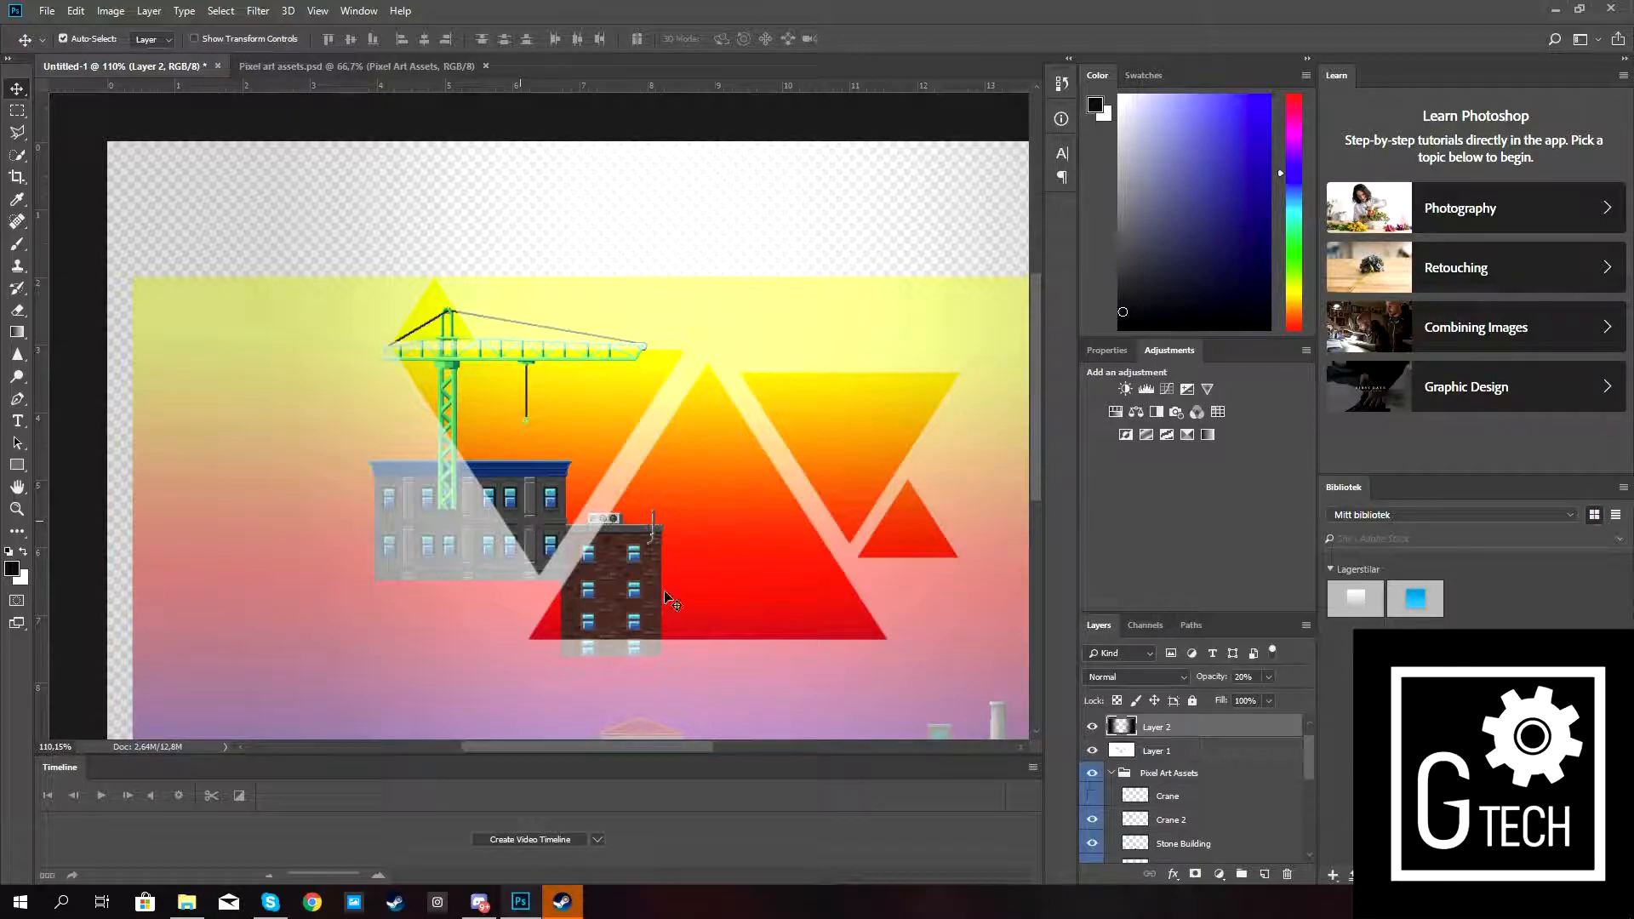
Duplicate the Big Building layer in the Pixel Art Assets group.
scroll(1174, 819, "down", 6)
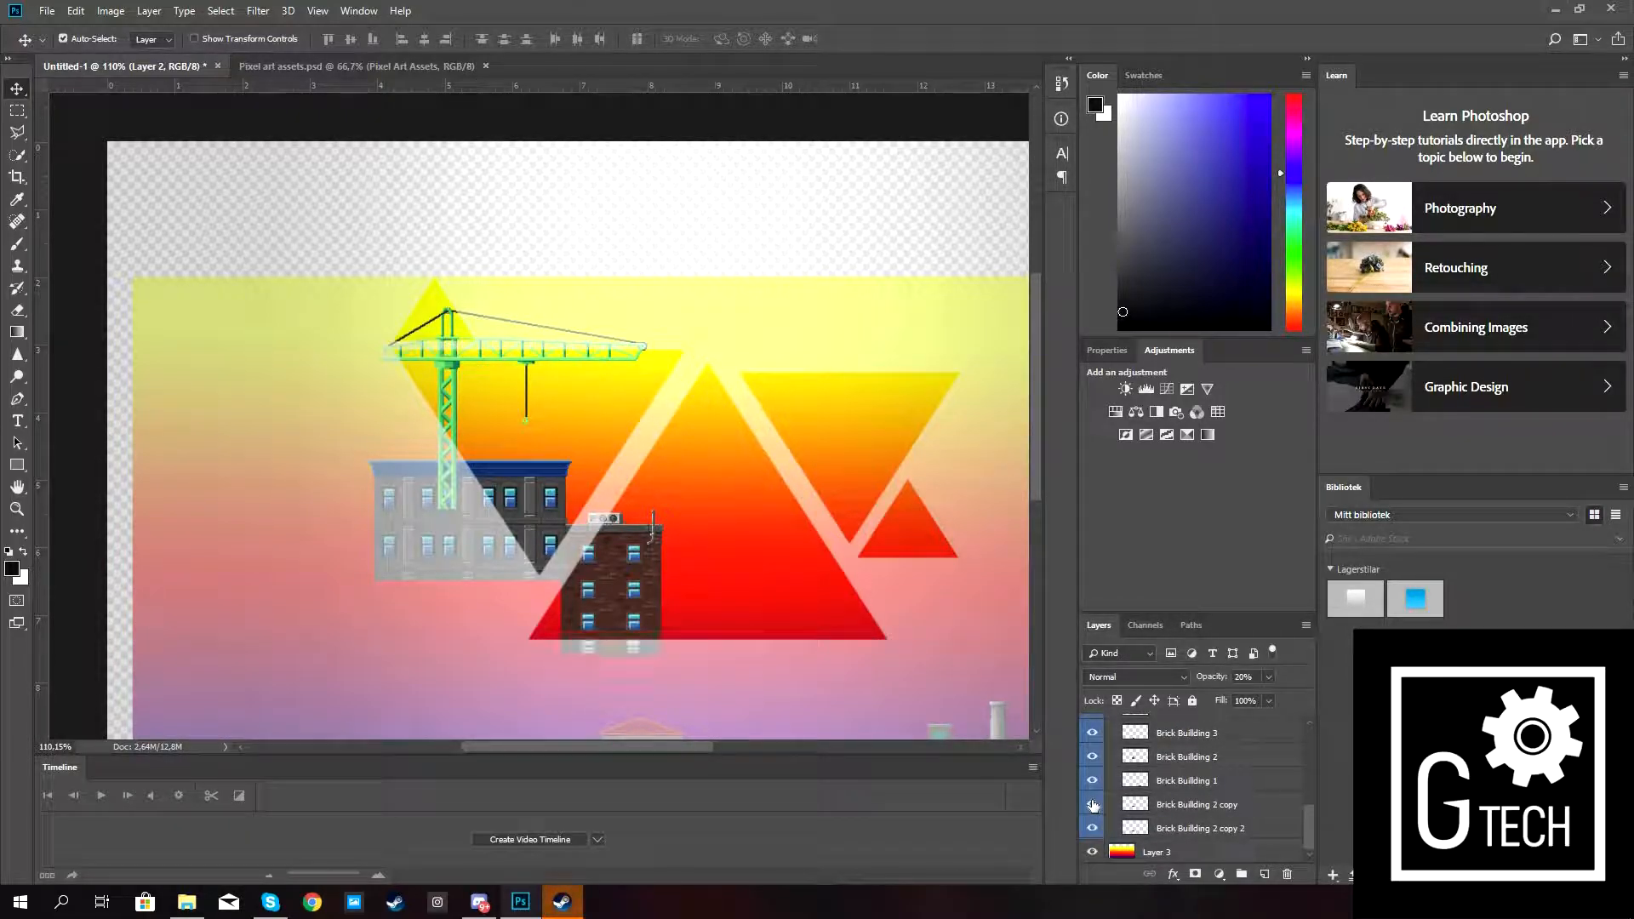
scroll(1094, 817, "up", 2)
left_click(1091, 782)
left_click(1092, 781)
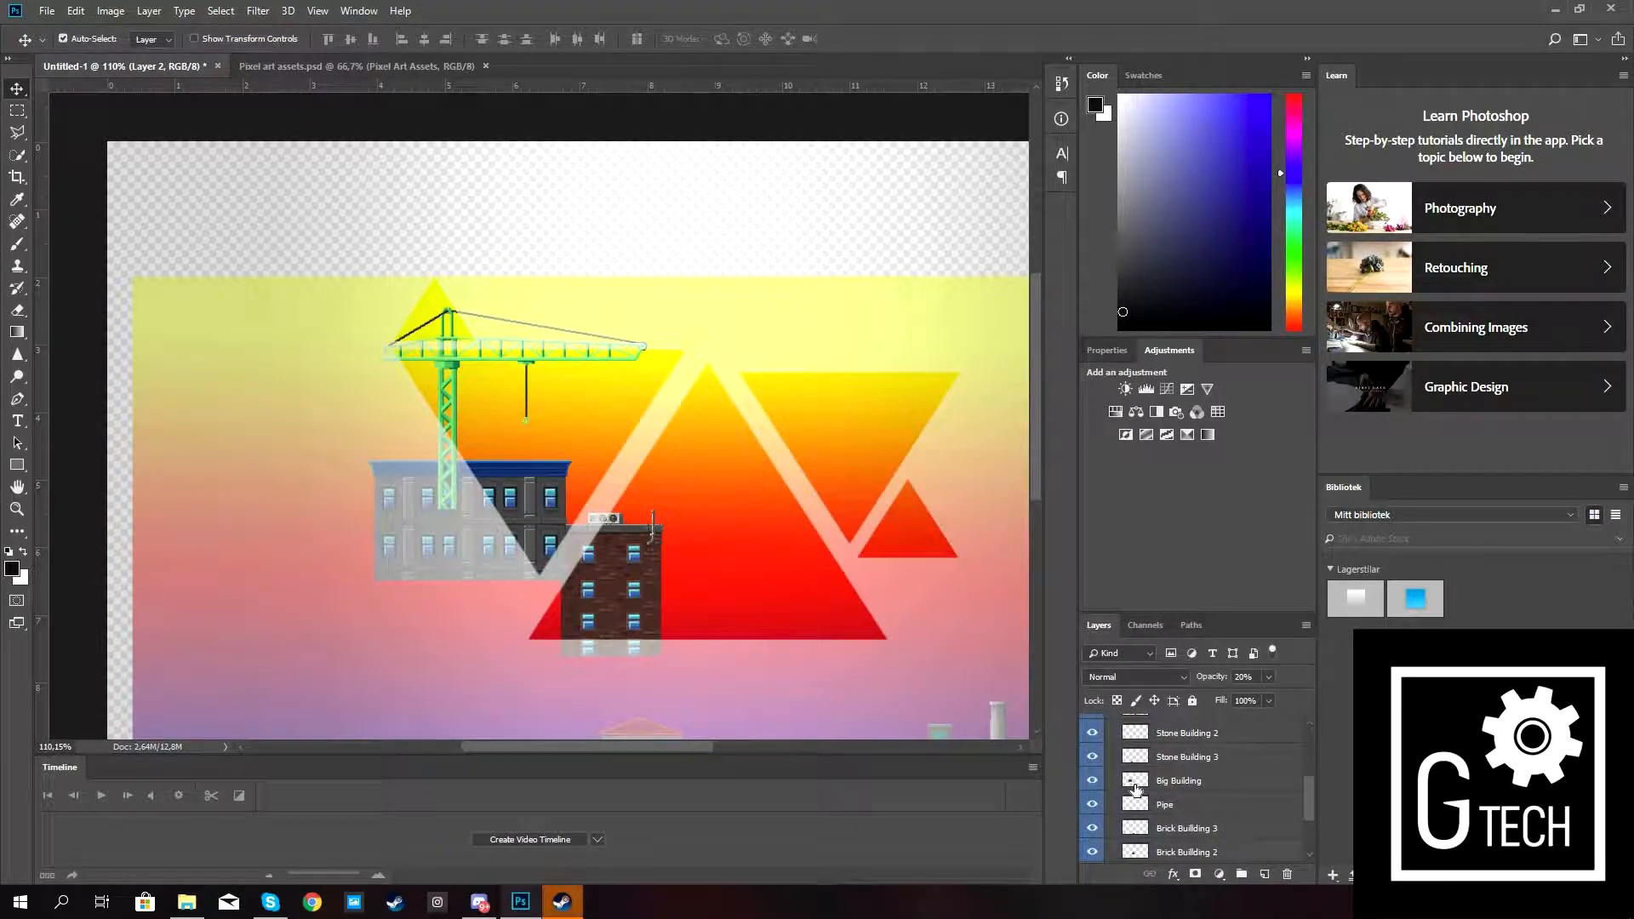
left_click(1136, 788)
key("ctrl+j")
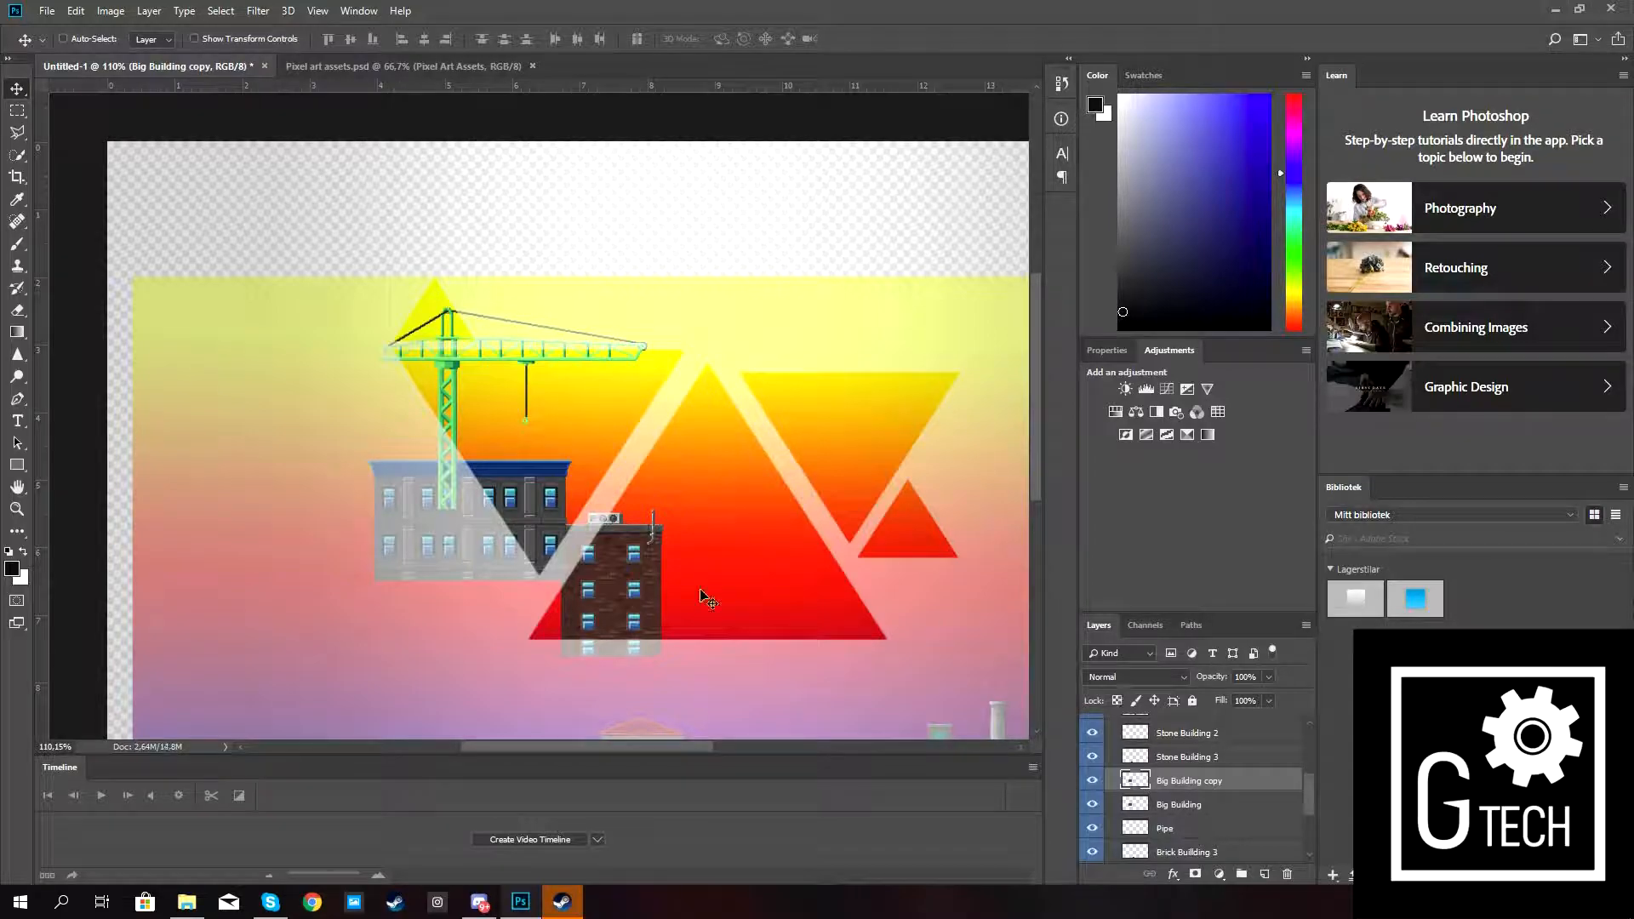
left_click_drag(521, 506, 522, 537)
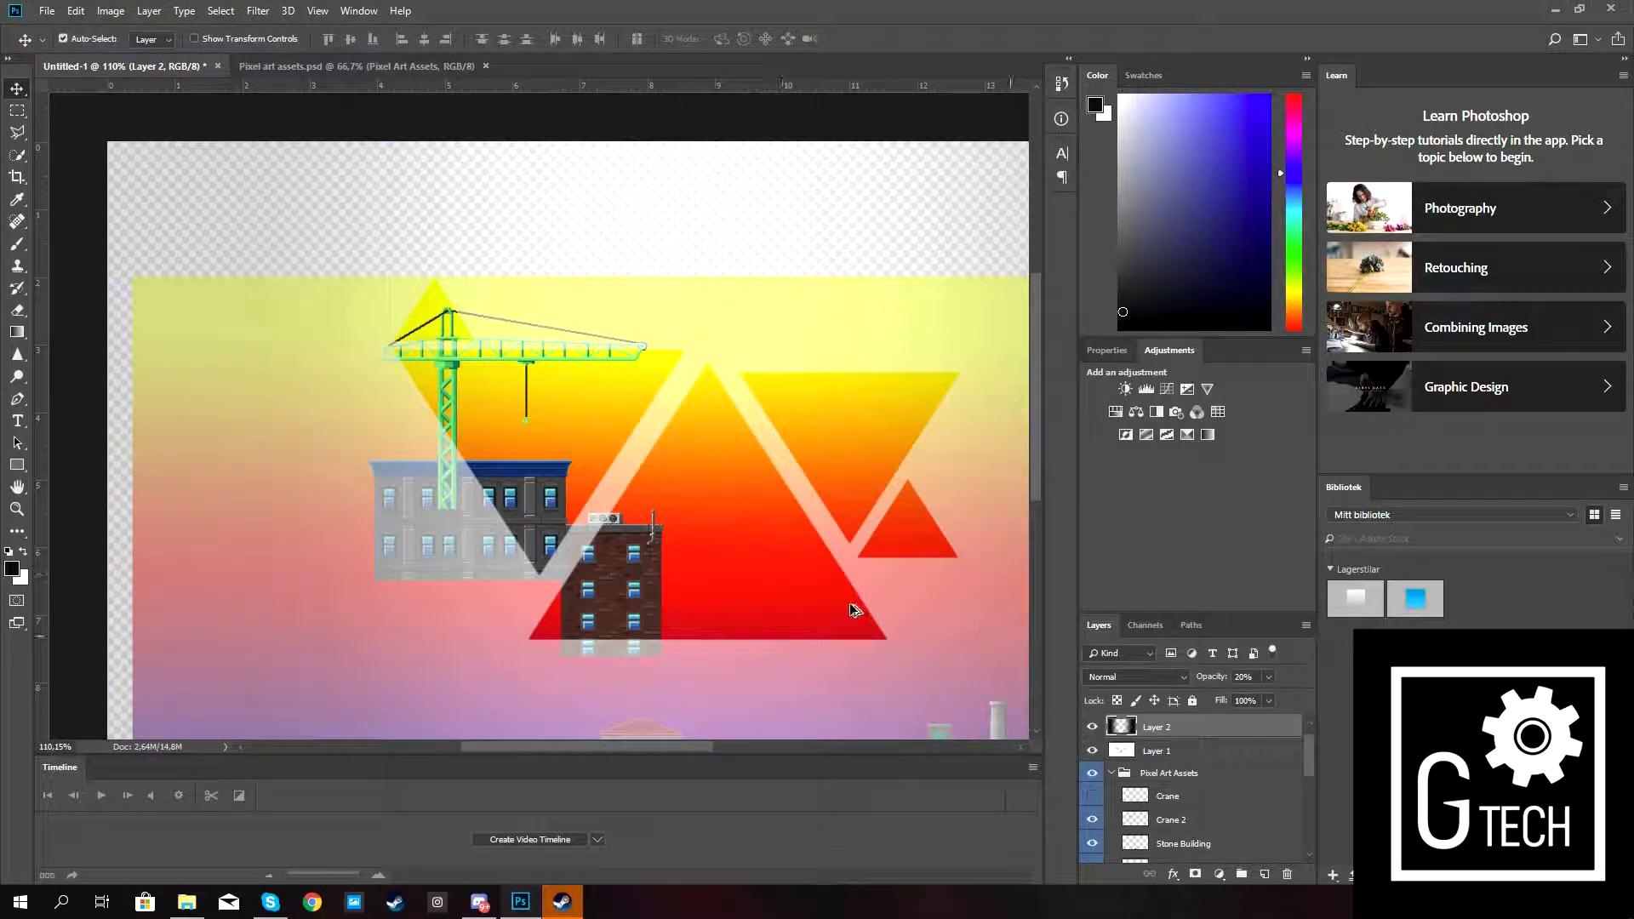
scroll(855, 610, "down", 3)
scroll(697, 609, "up", 1)
scroll(1172, 845, "down", 2)
scroll(1173, 844, "down", 3)
left_click(706, 445)
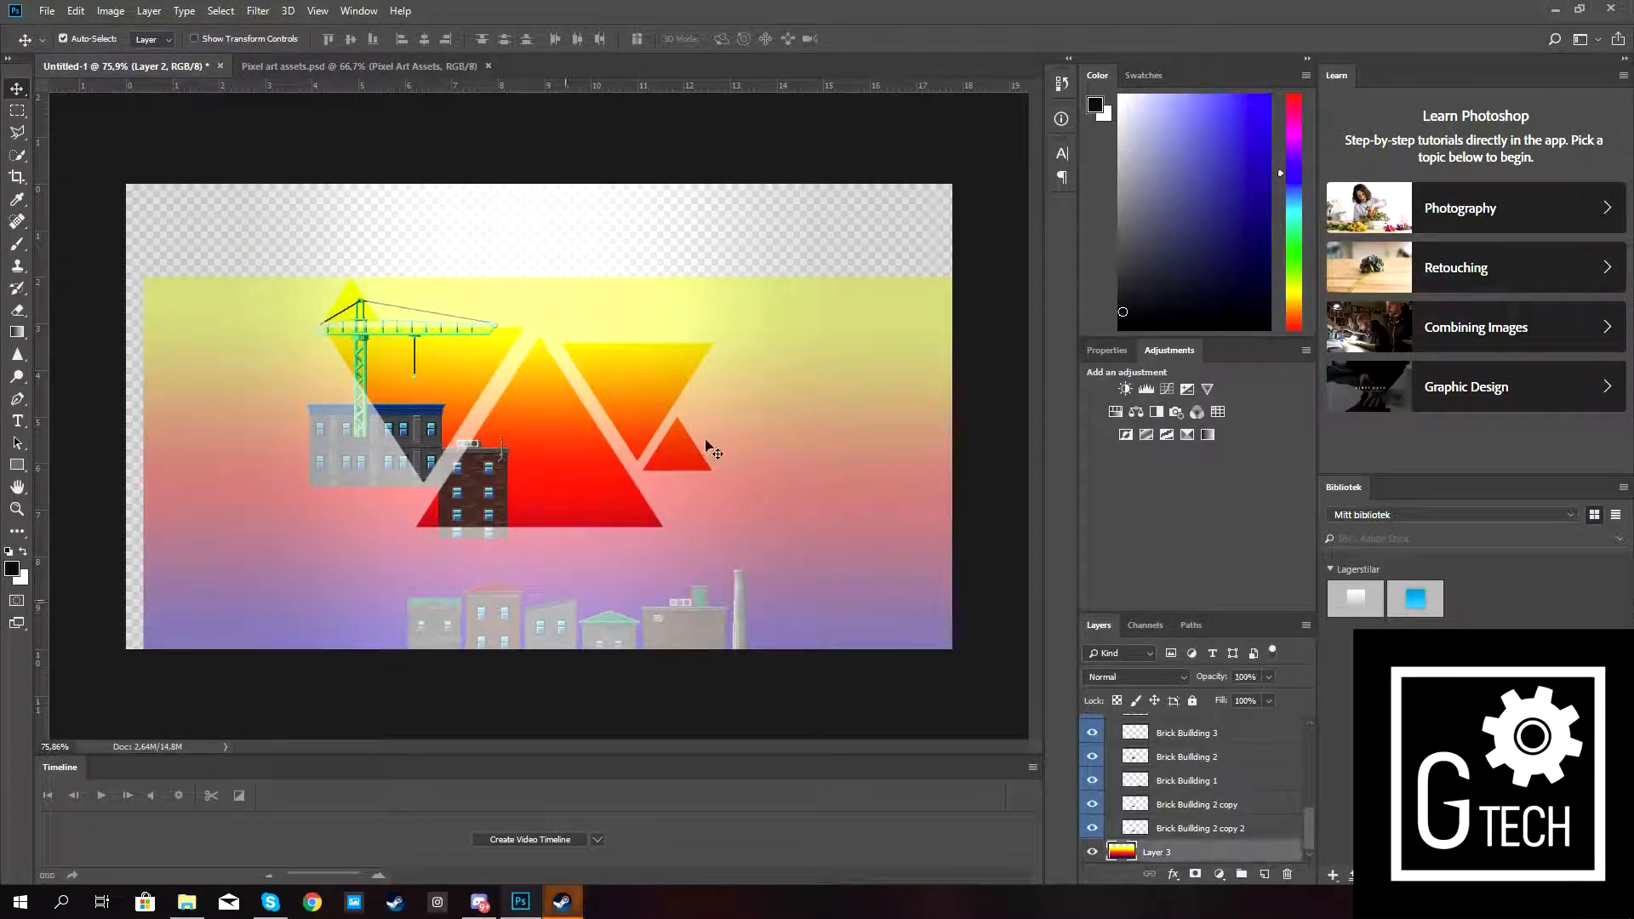
left_click_drag(631, 345, 631, 368)
scroll(1198, 843, "down", 3)
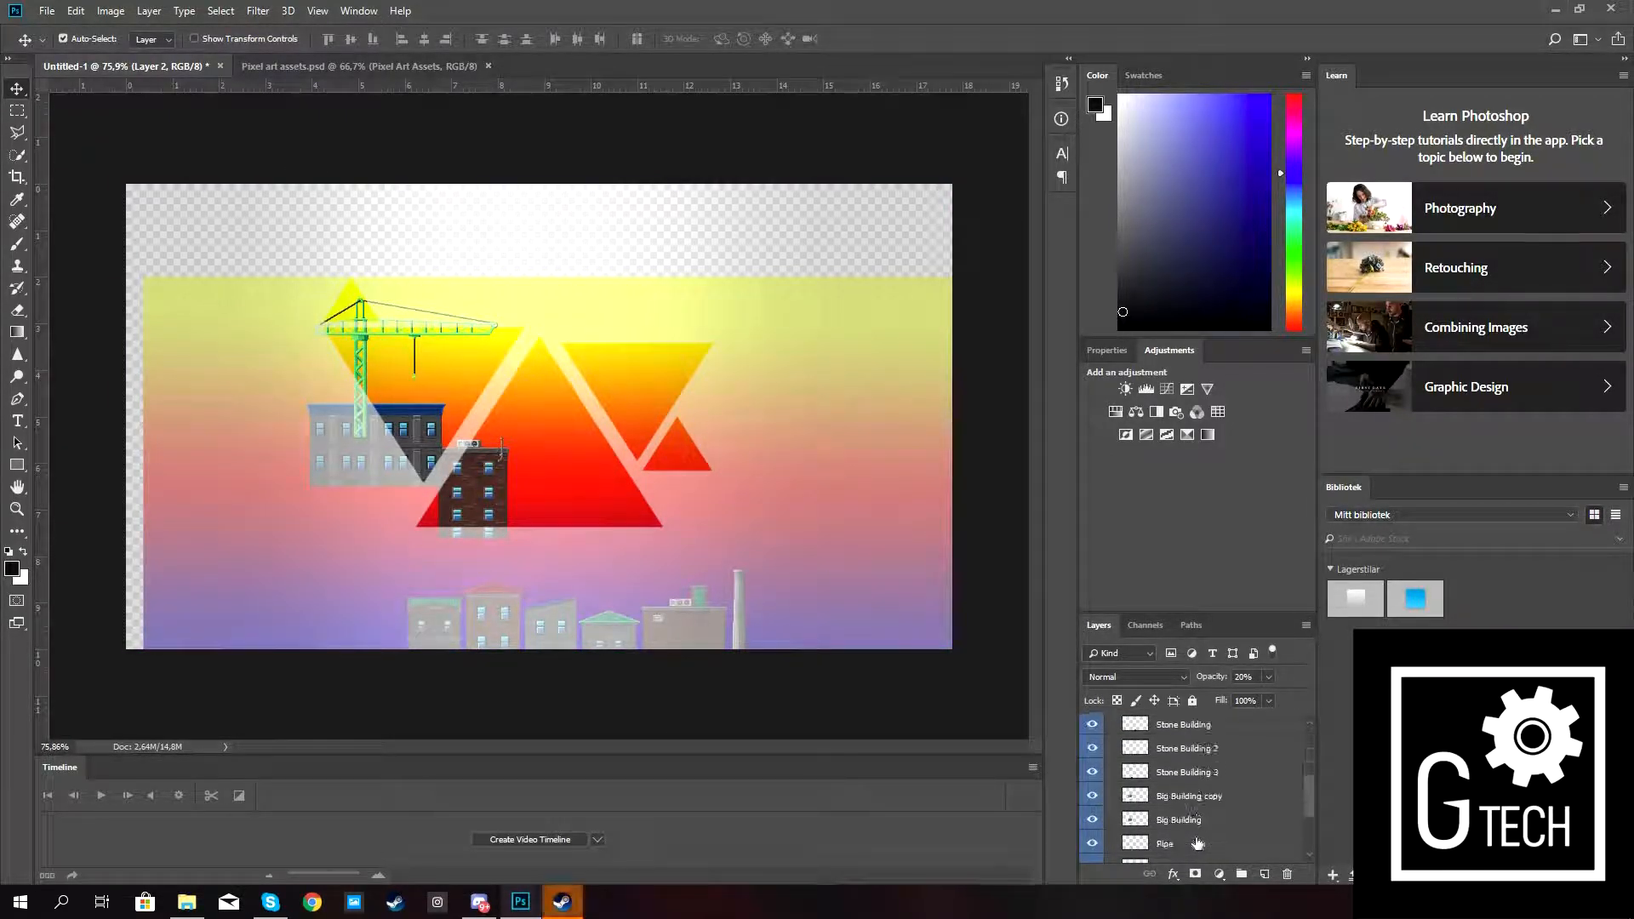
scroll(1195, 843, "down", 3)
left_click(1186, 851)
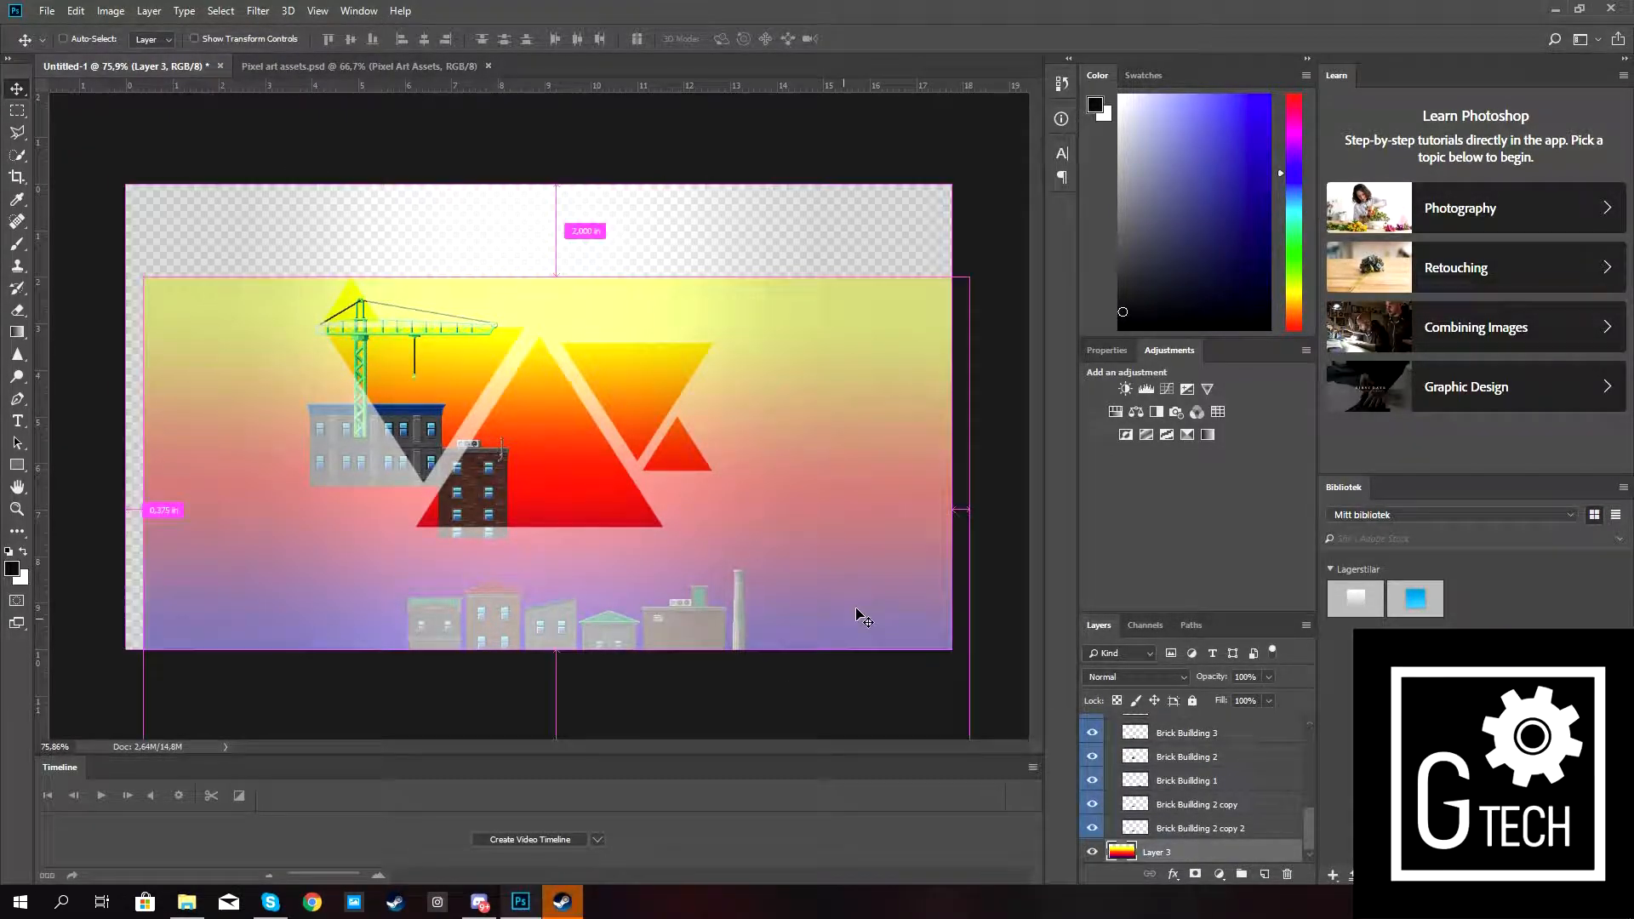
key("ctrl+t")
left_click_drag(865, 478, 874, 578)
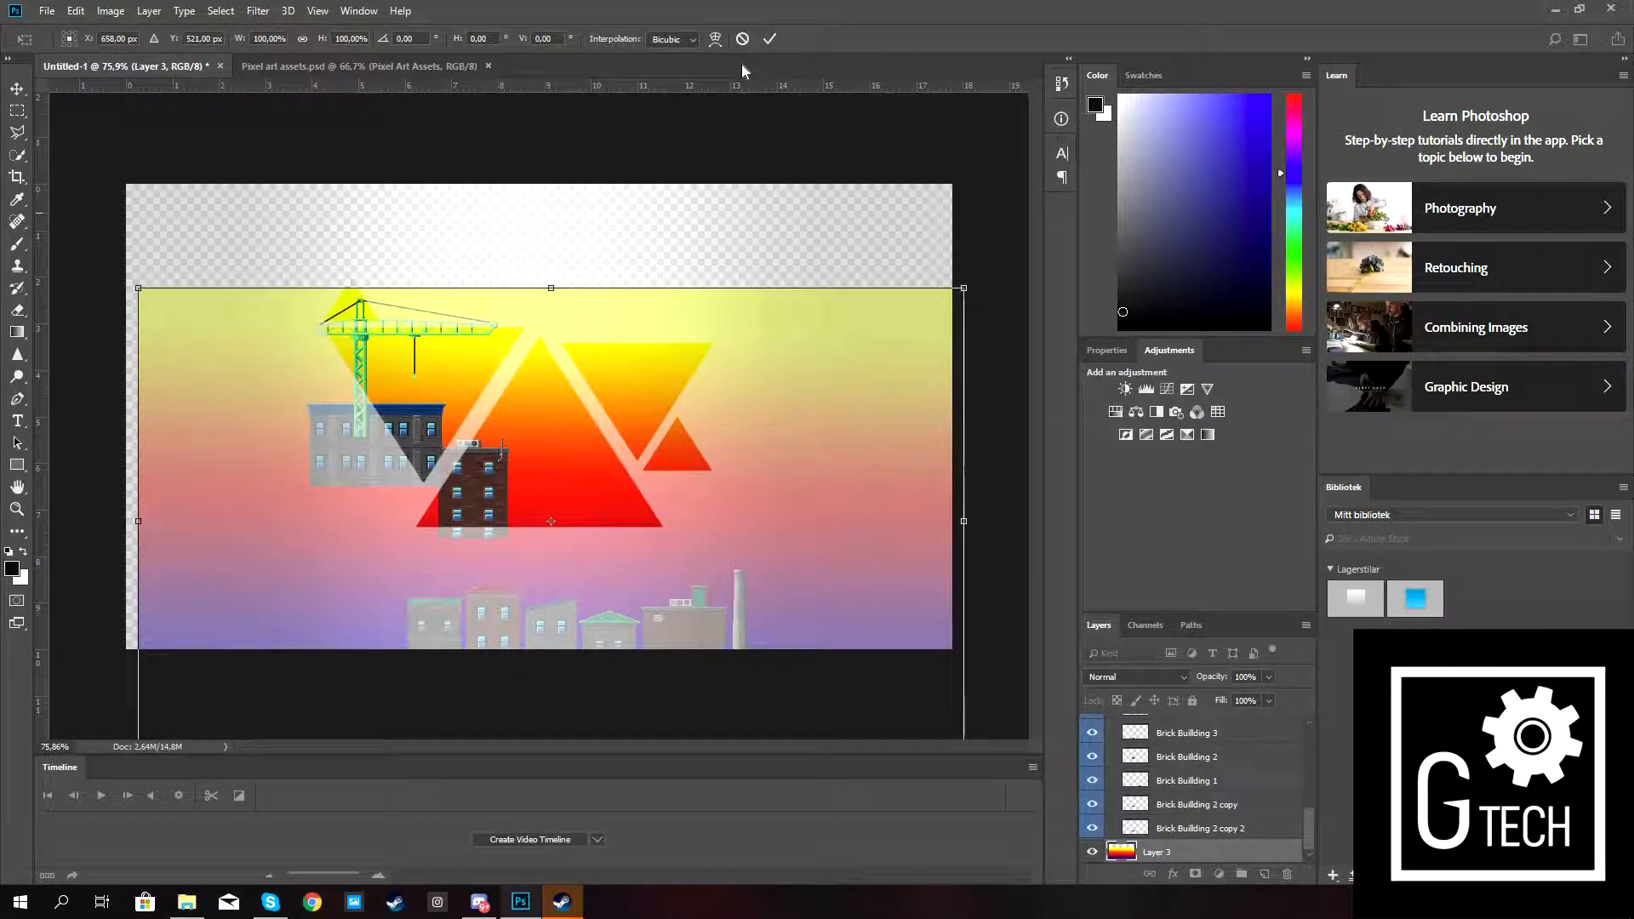
left_click(770, 38)
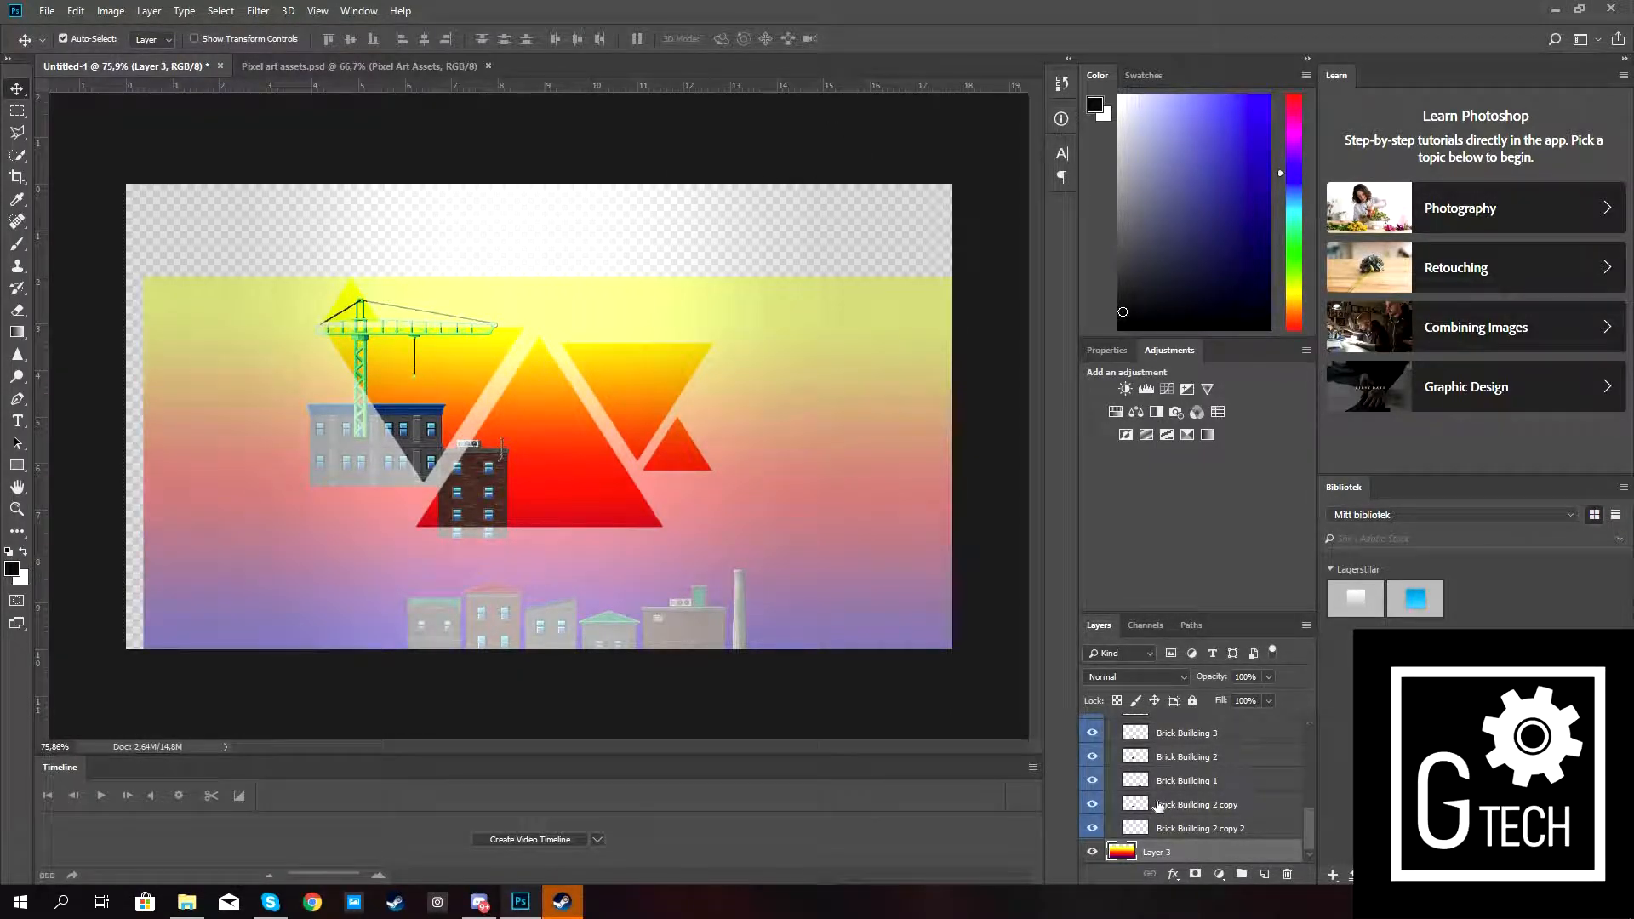
Delete the blue roof strip from the Big Building copy using a rectangular selection, then clear the selection.
scroll(1158, 806, "up", 5)
scroll(1158, 806, "down", 5)
scroll(1191, 797, "up", 3)
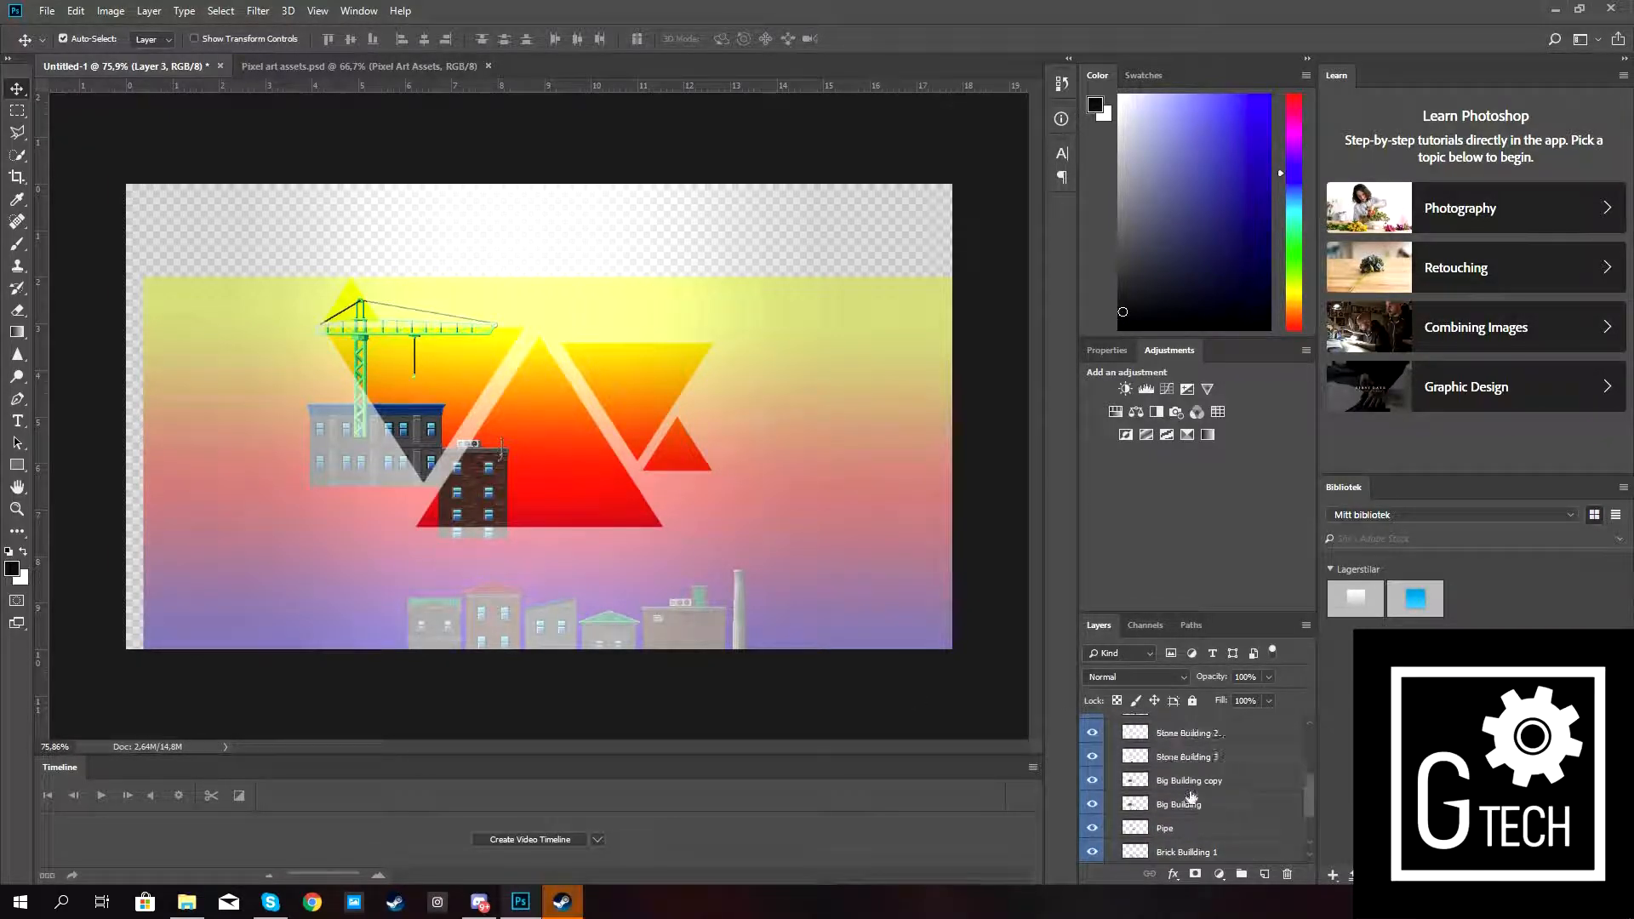
left_click(1188, 787)
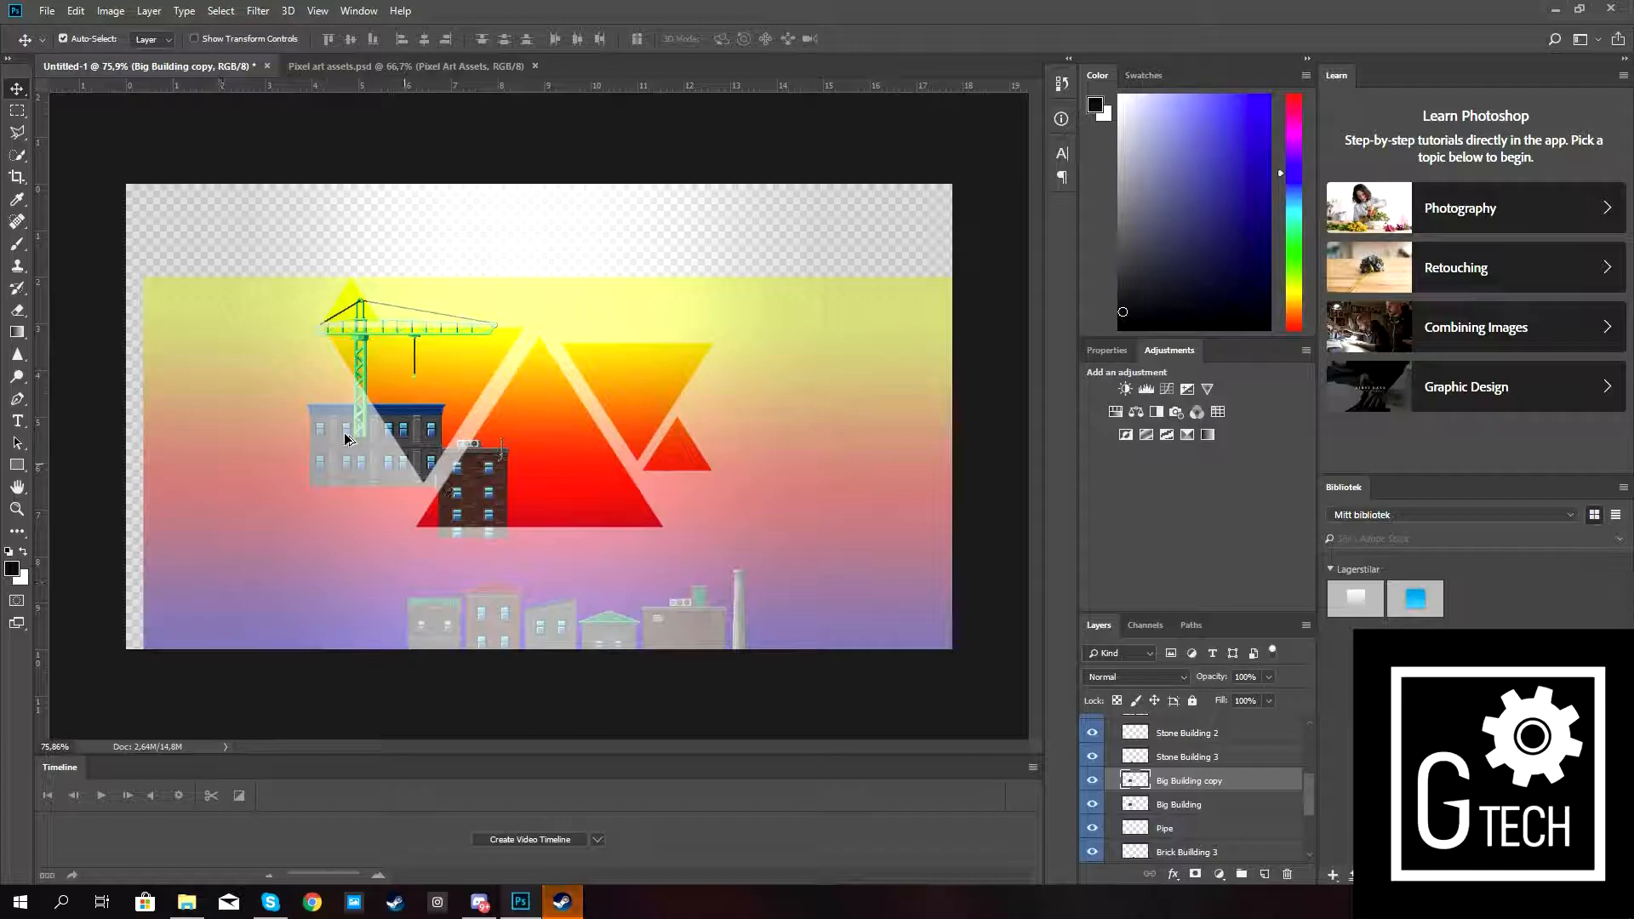
scroll(345, 438, "up", 2)
scroll(344, 439, "up", 3)
left_click(17, 110)
left_click_drag(134, 308, 575, 393)
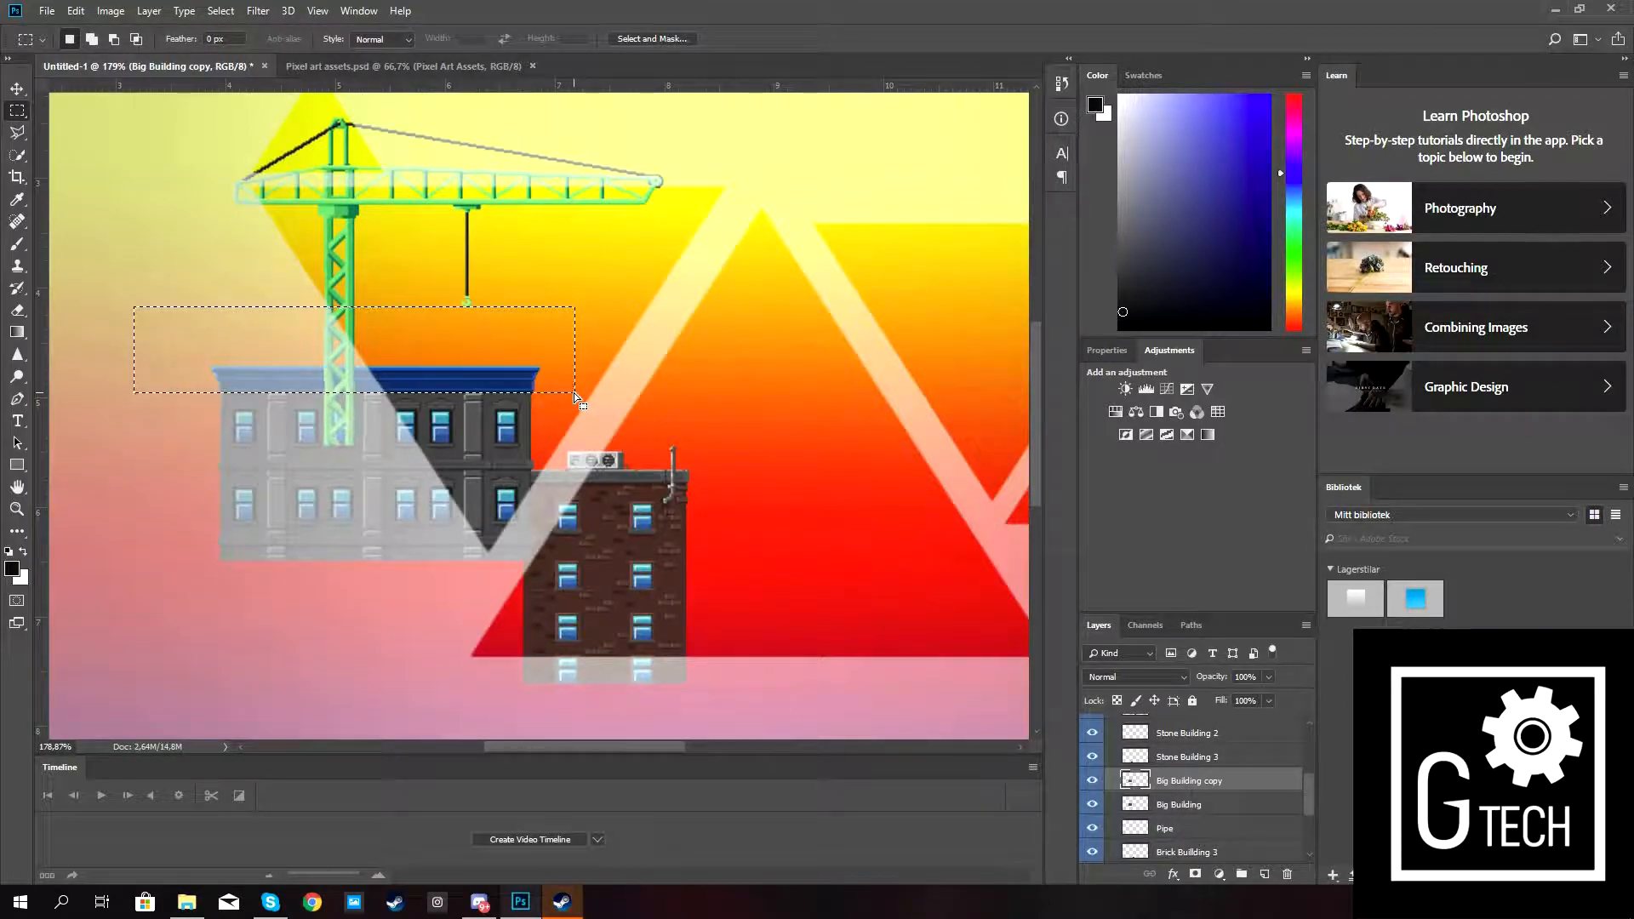
key("ctrl+d")
Move the Big Building copy down so it continues the original with two more floors, aligning the walls and windows.
left_click(17, 88)
key("ctrl+t")
left_click_drag(405, 494, 436, 635)
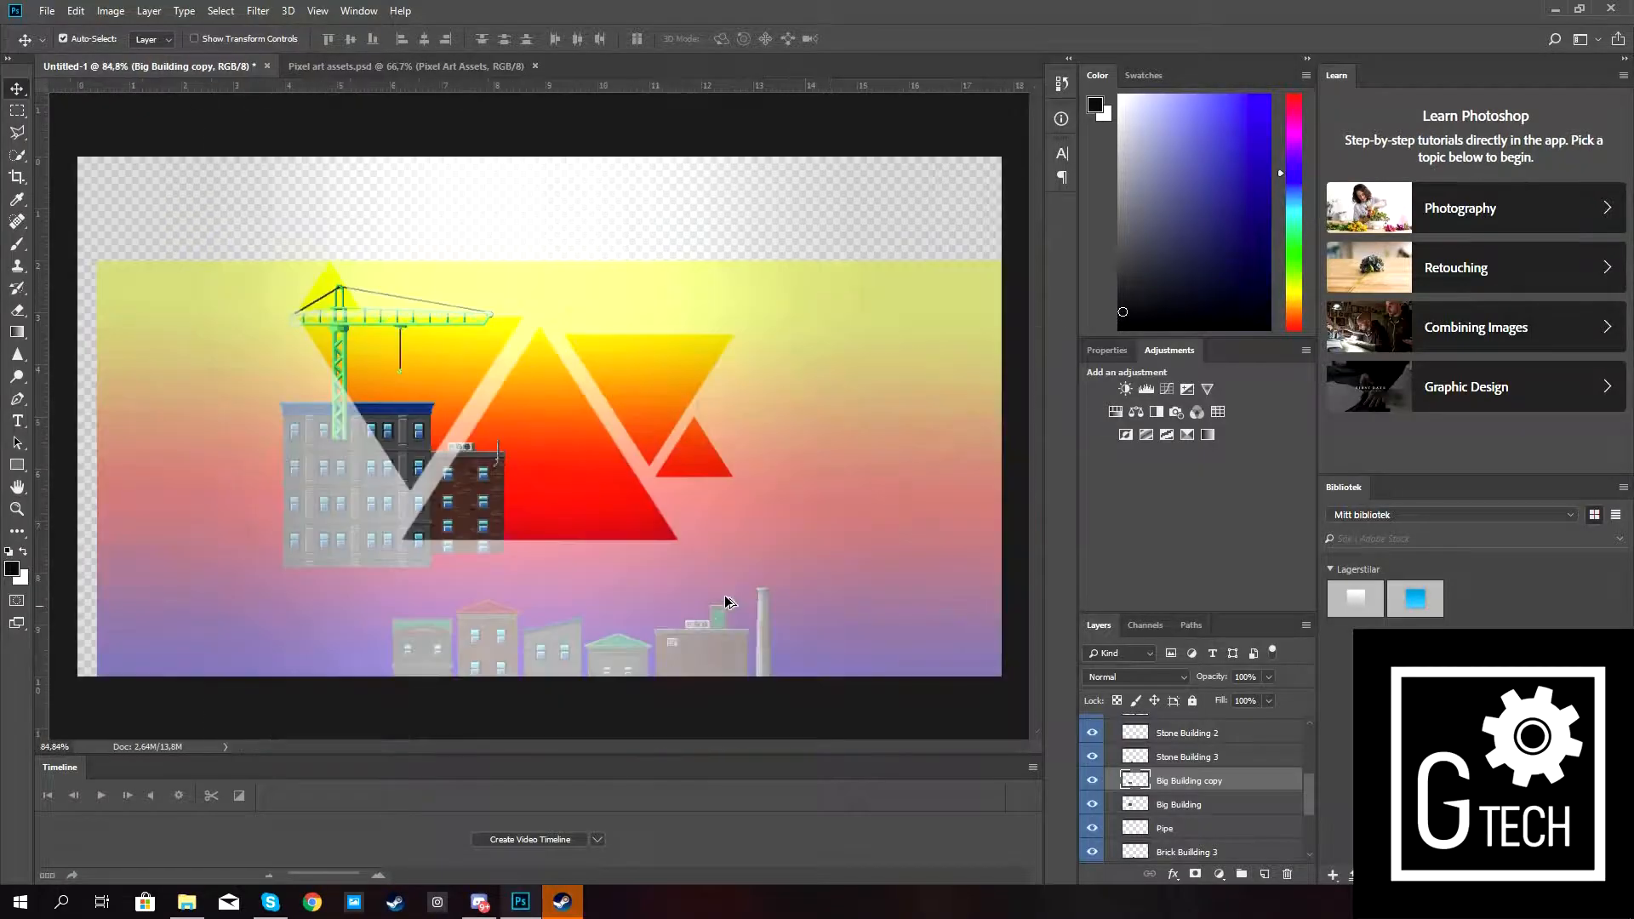
scroll(495, 575, "down", 1)
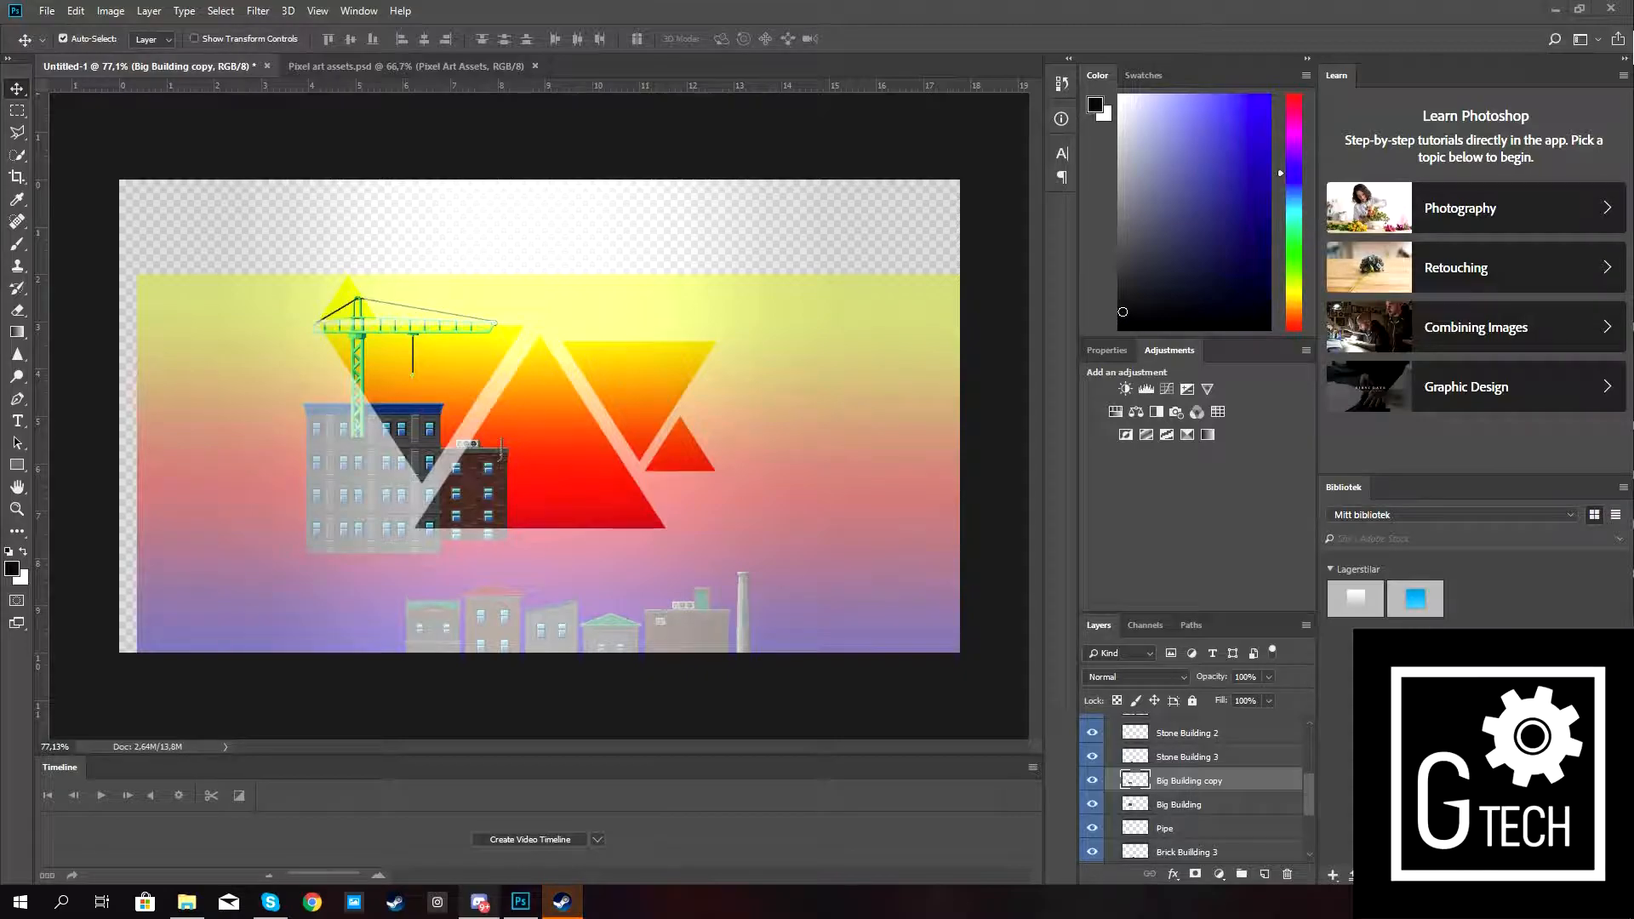
Move the Stone Building about 2.36 in up and 0.44 in left so it stands directly right of the brick tower.
scroll(1149, 807, "up", 3)
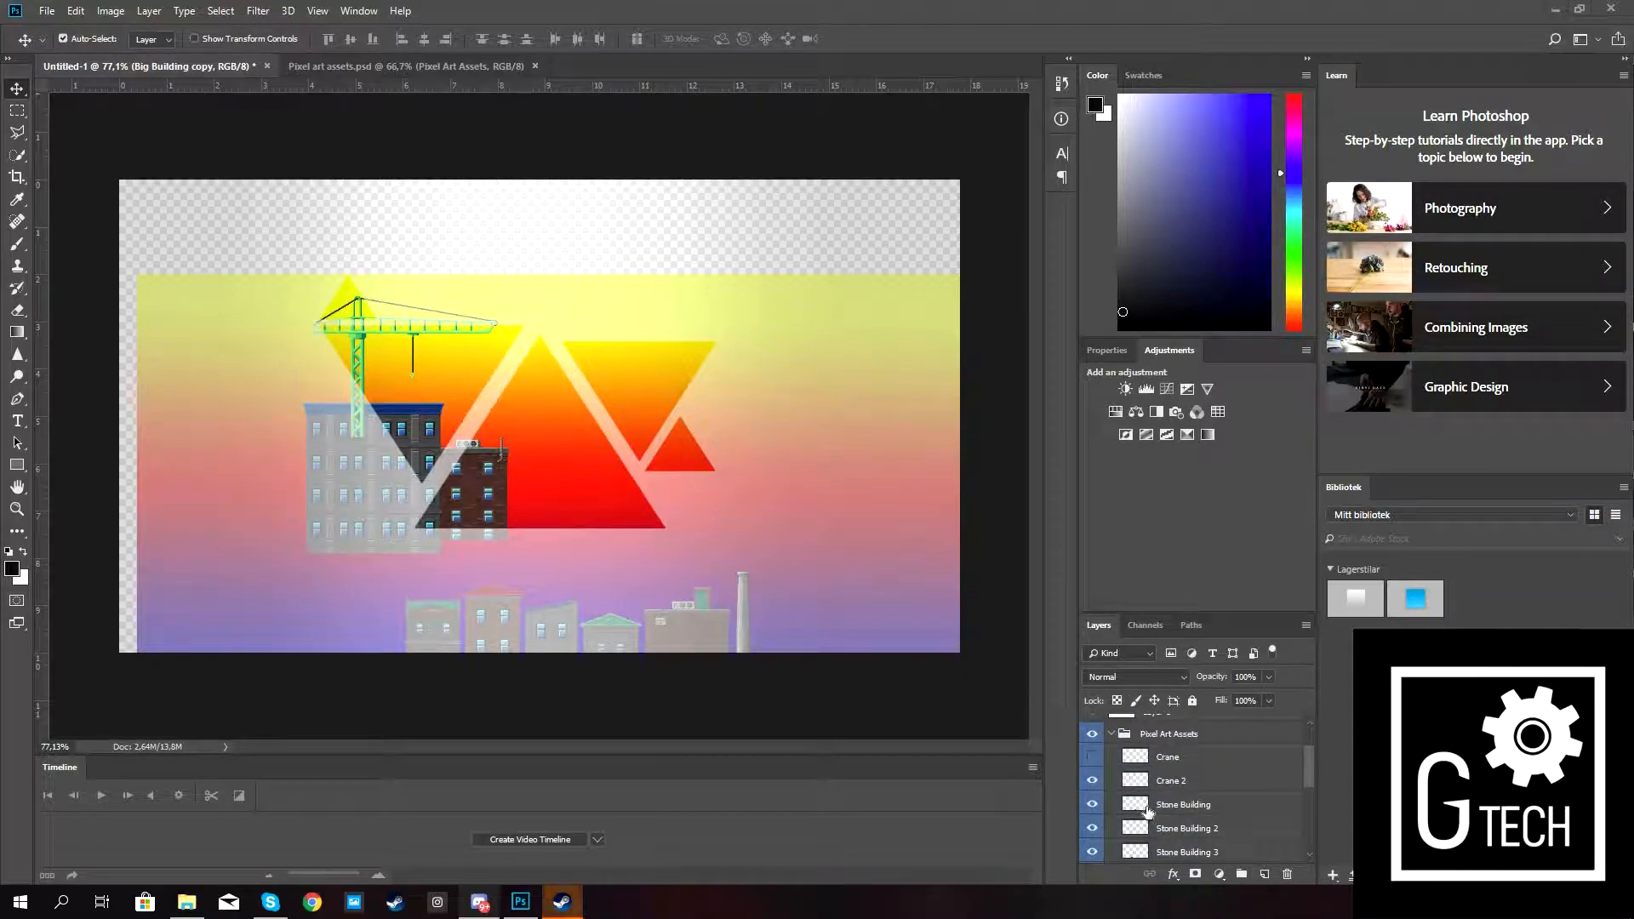
left_click(1091, 806)
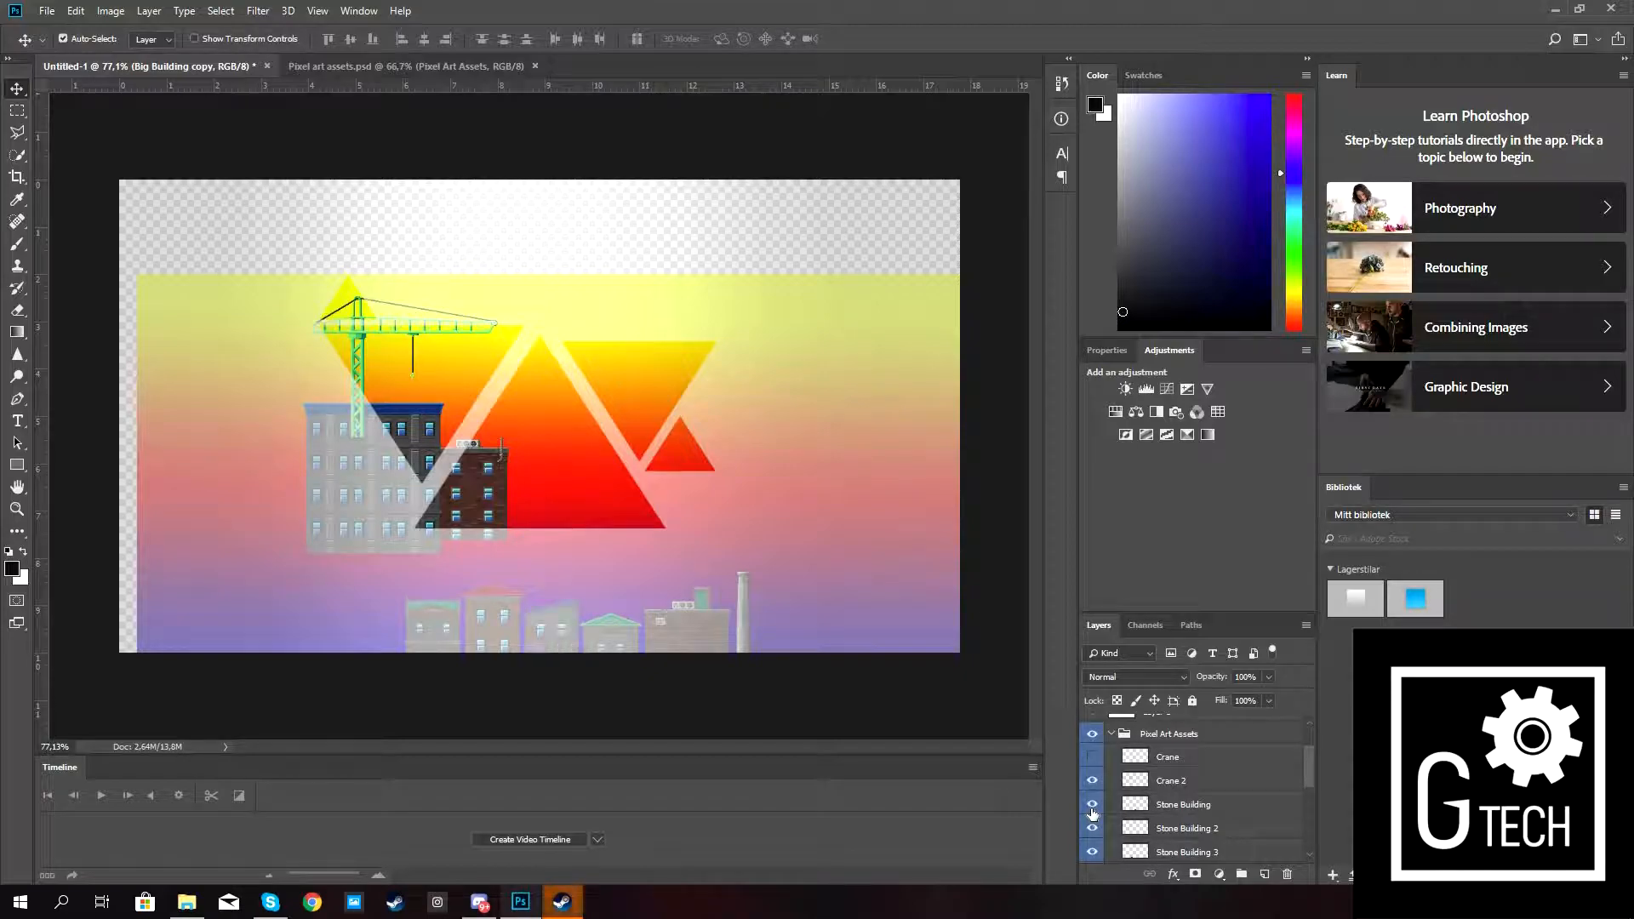
left_click(1147, 808)
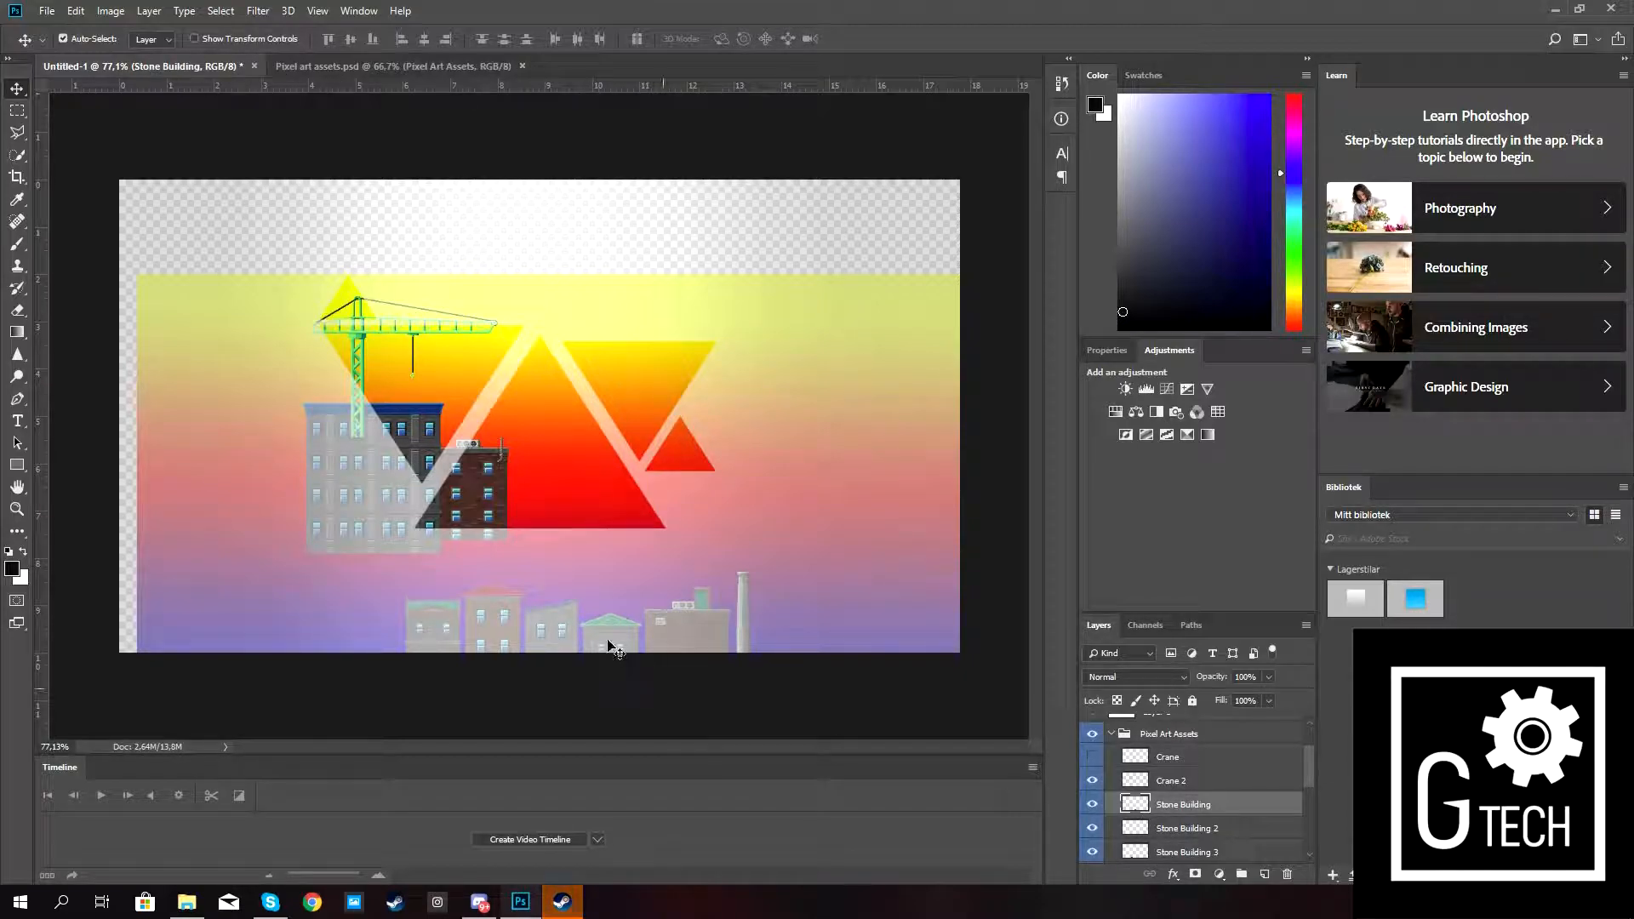
key("ctrl+t")
left_click_drag(557, 611, 546, 536)
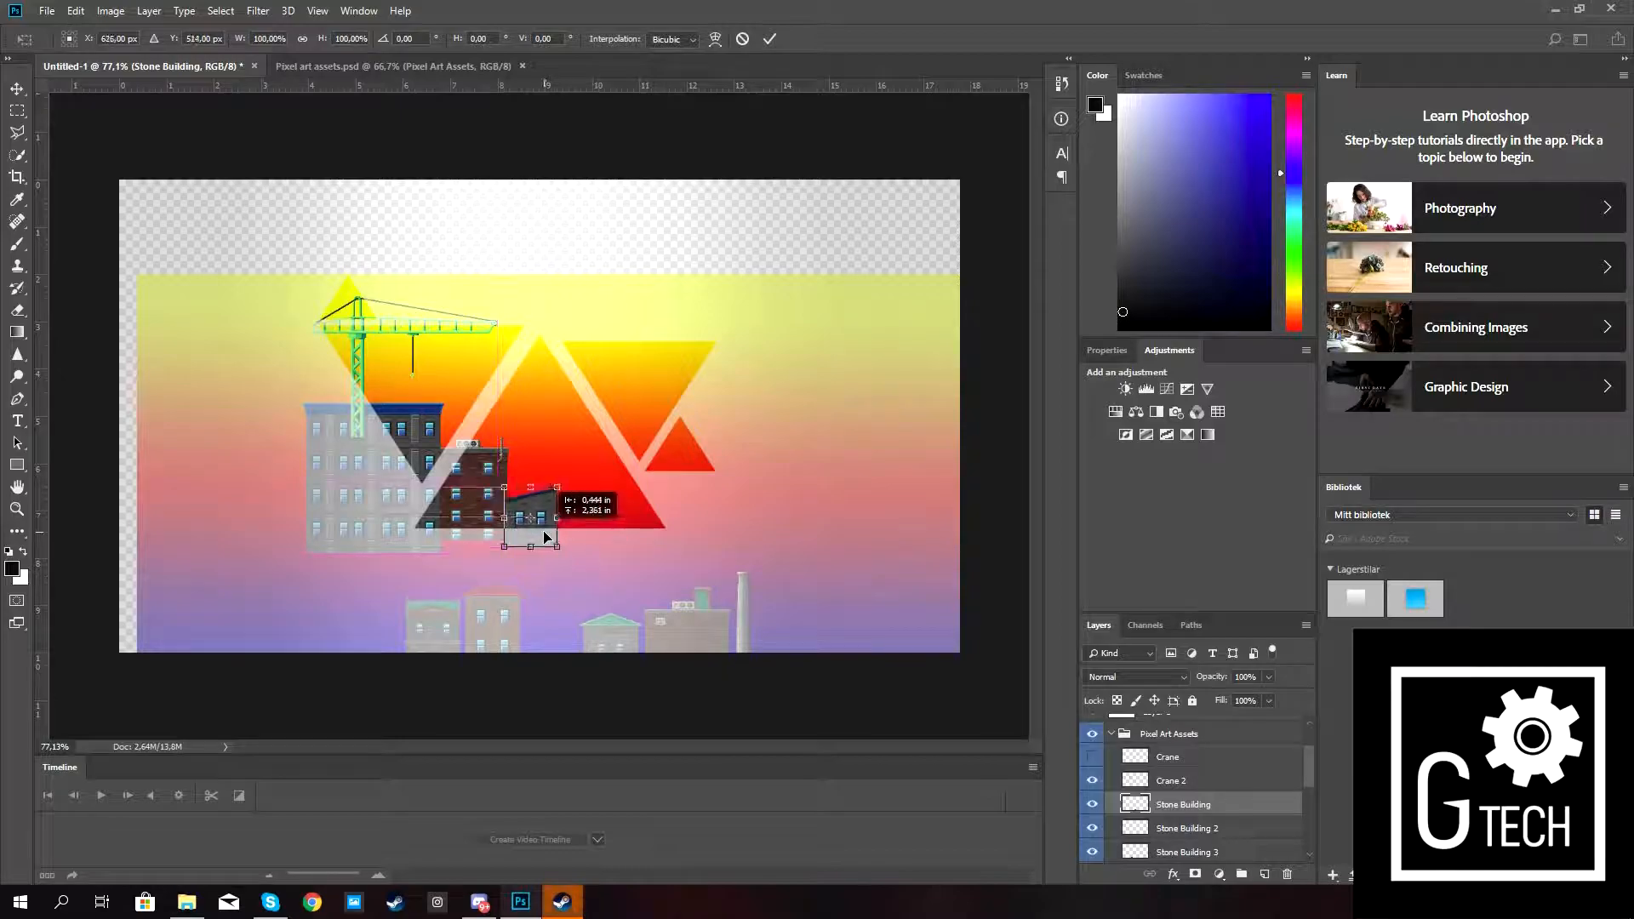
key("Return")
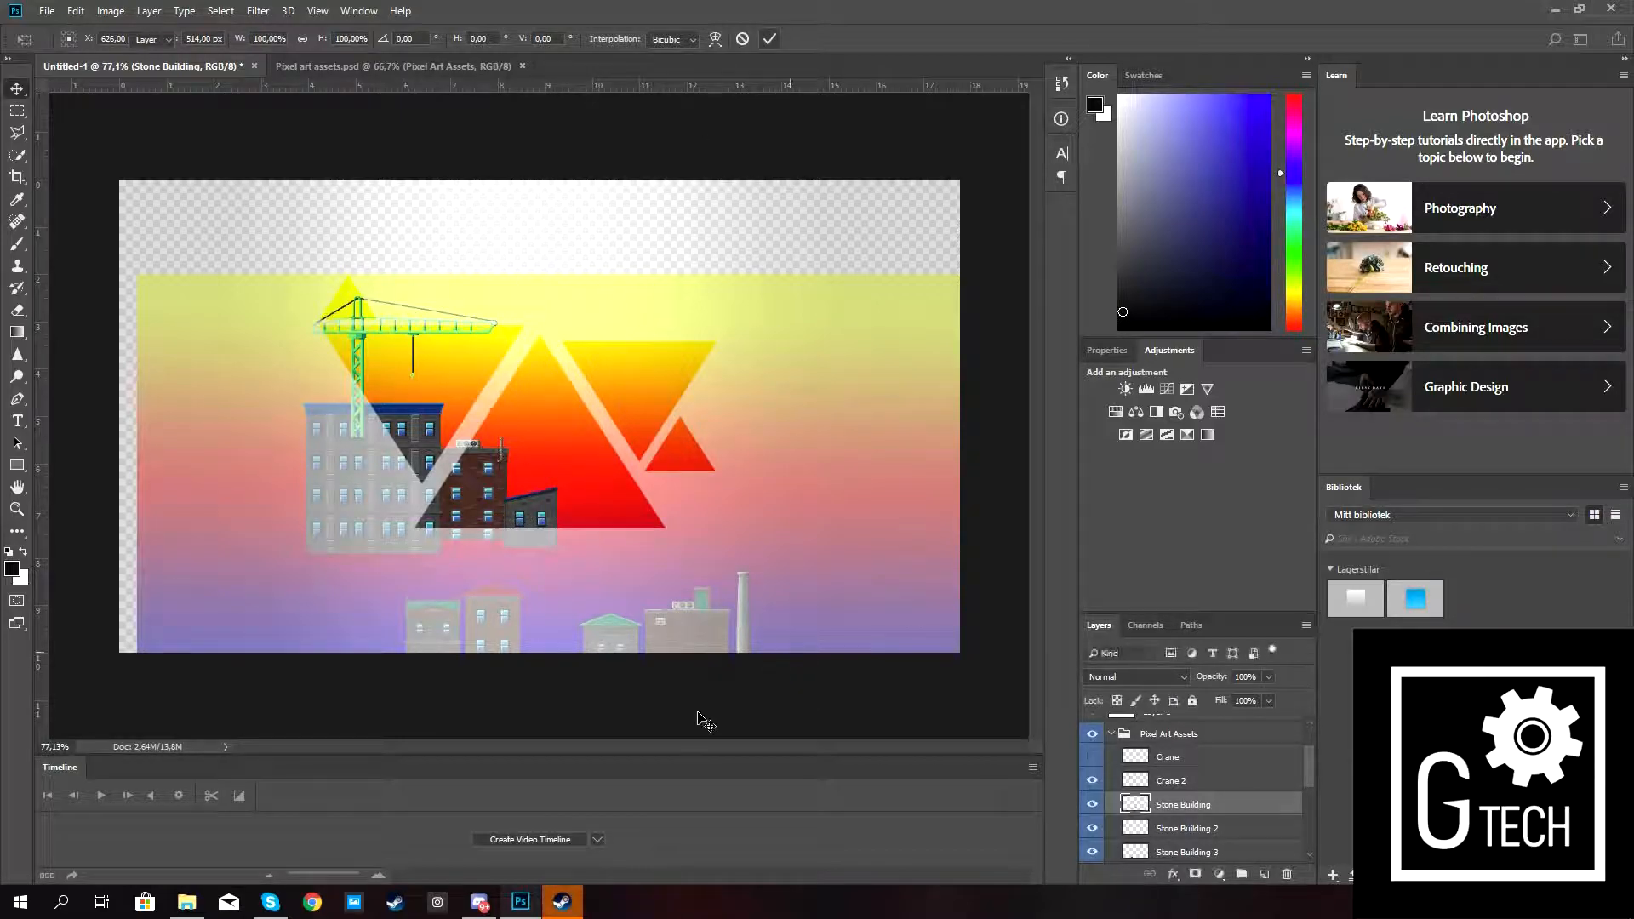
Move Stone Building 2 about 2.42 in up and 0.71 in left so it adjoins the slanted-roof Stone Building.
left_click(1140, 831)
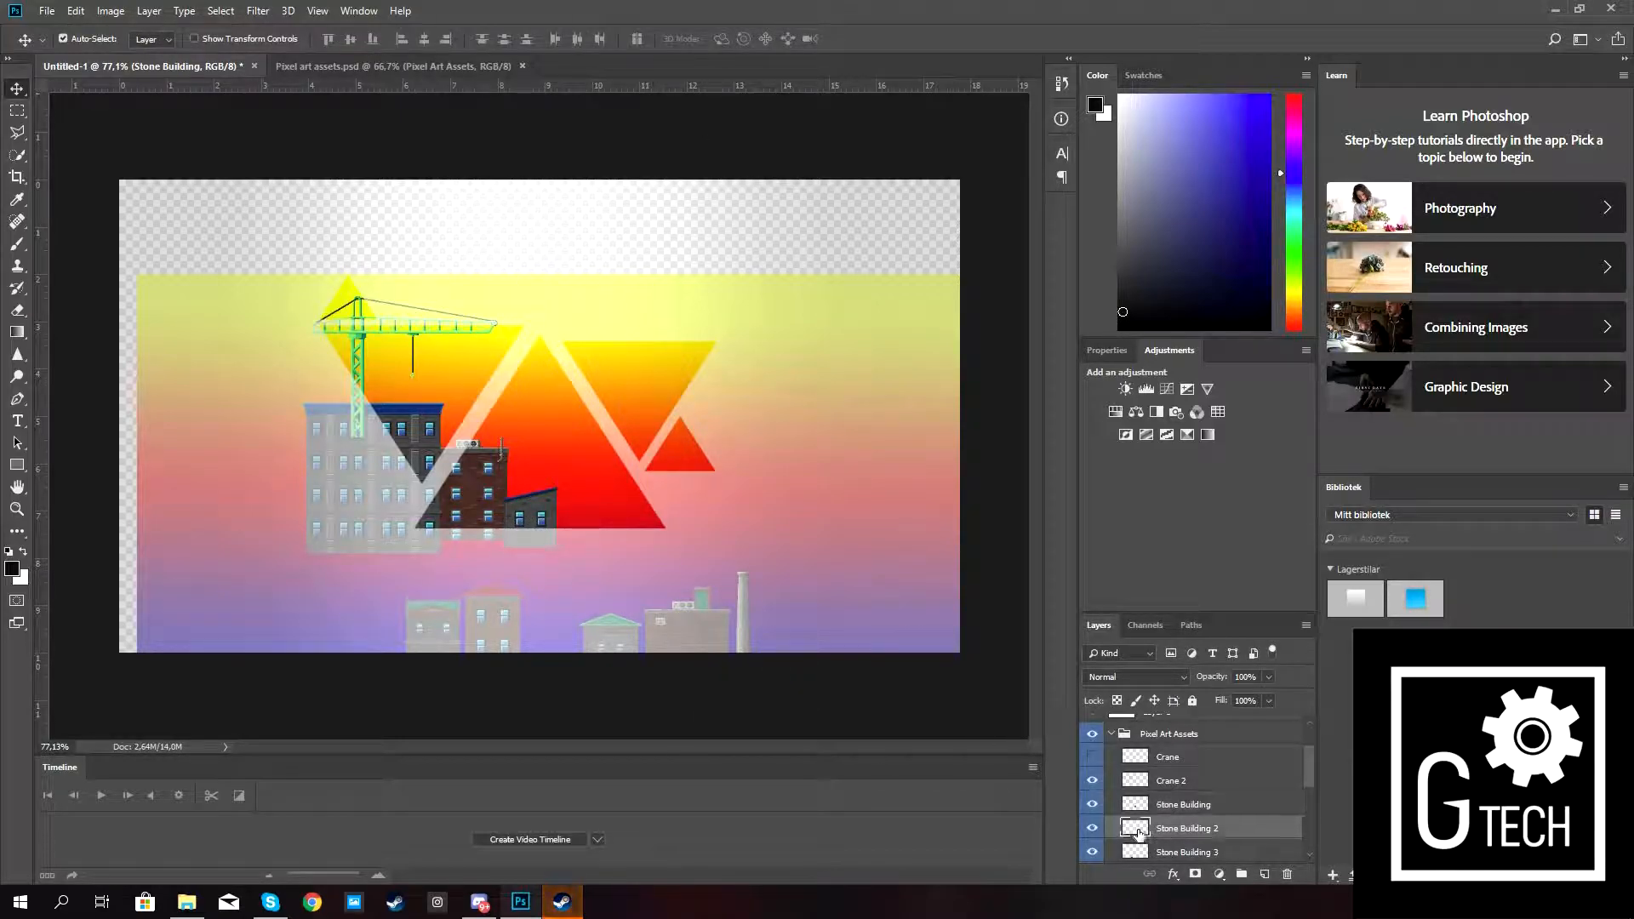
key("ctrl+t")
left_click_drag(628, 649, 594, 533)
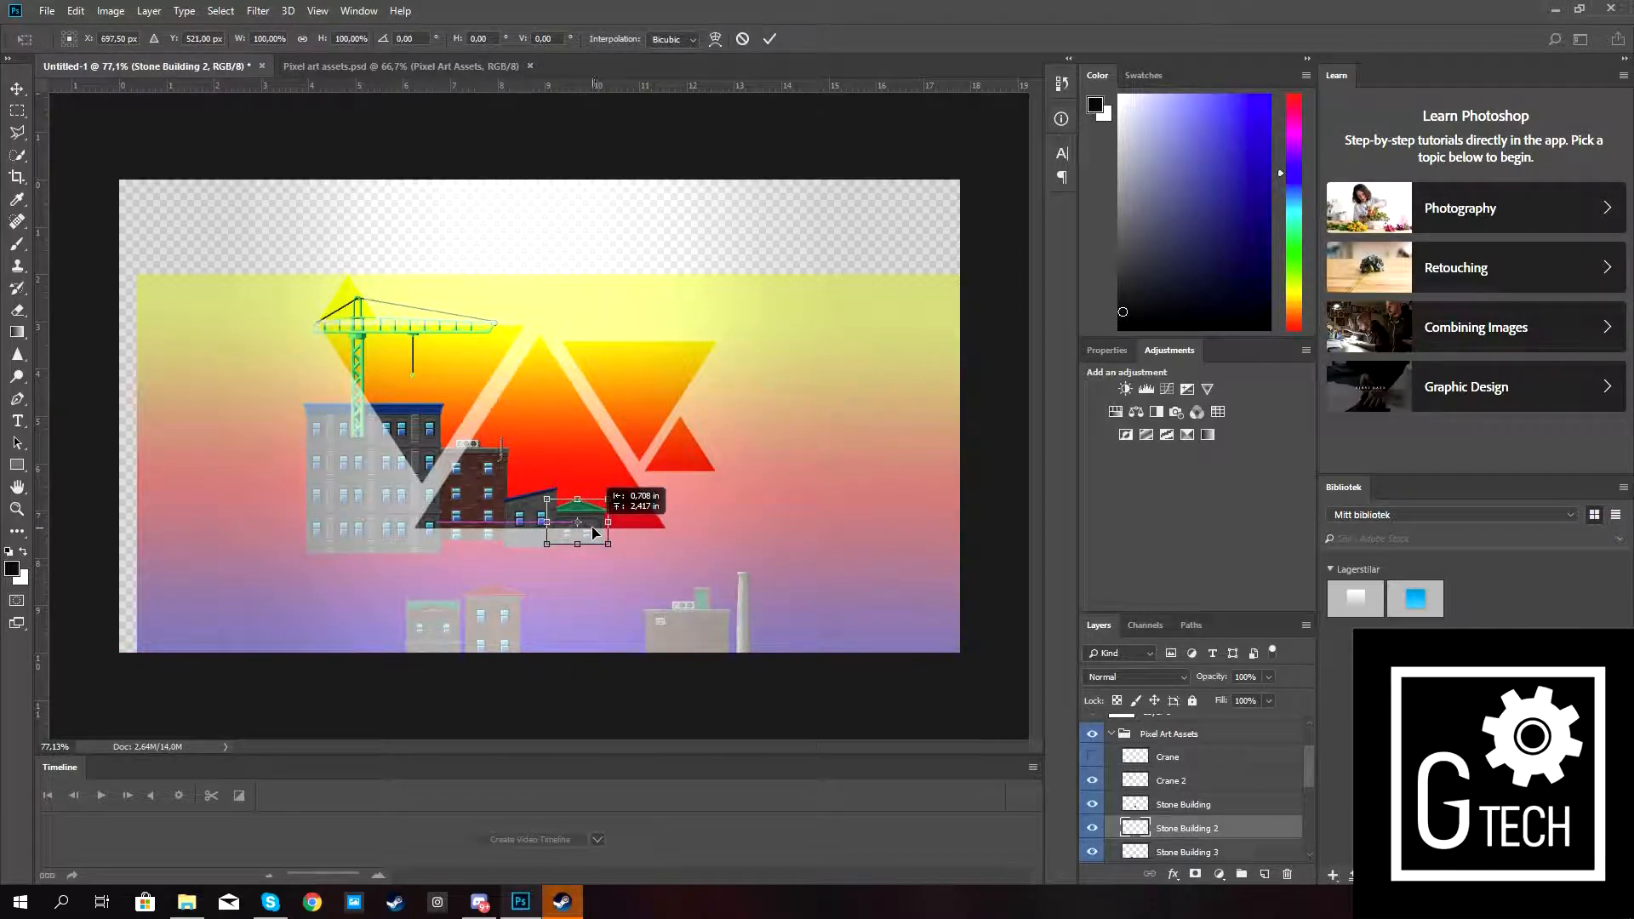
left_click(769, 43)
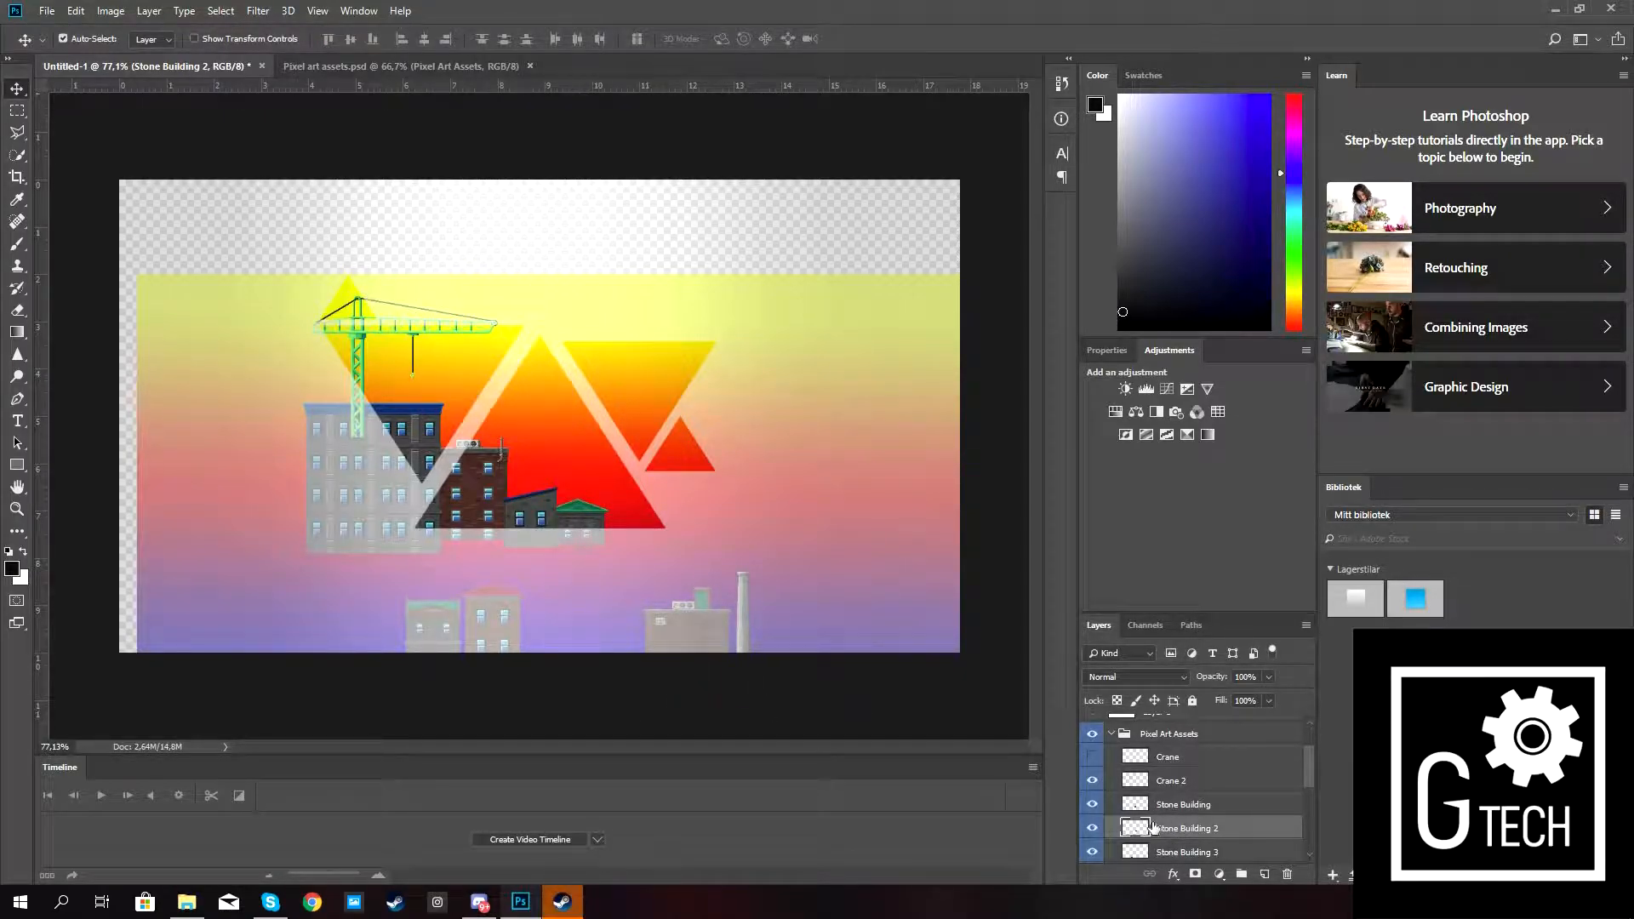
Identify the Brick Building 1 layer by toggling layer visibility, and move that building up beside the green-roofed Stone Building 2.
scroll(1089, 798, "down", 2)
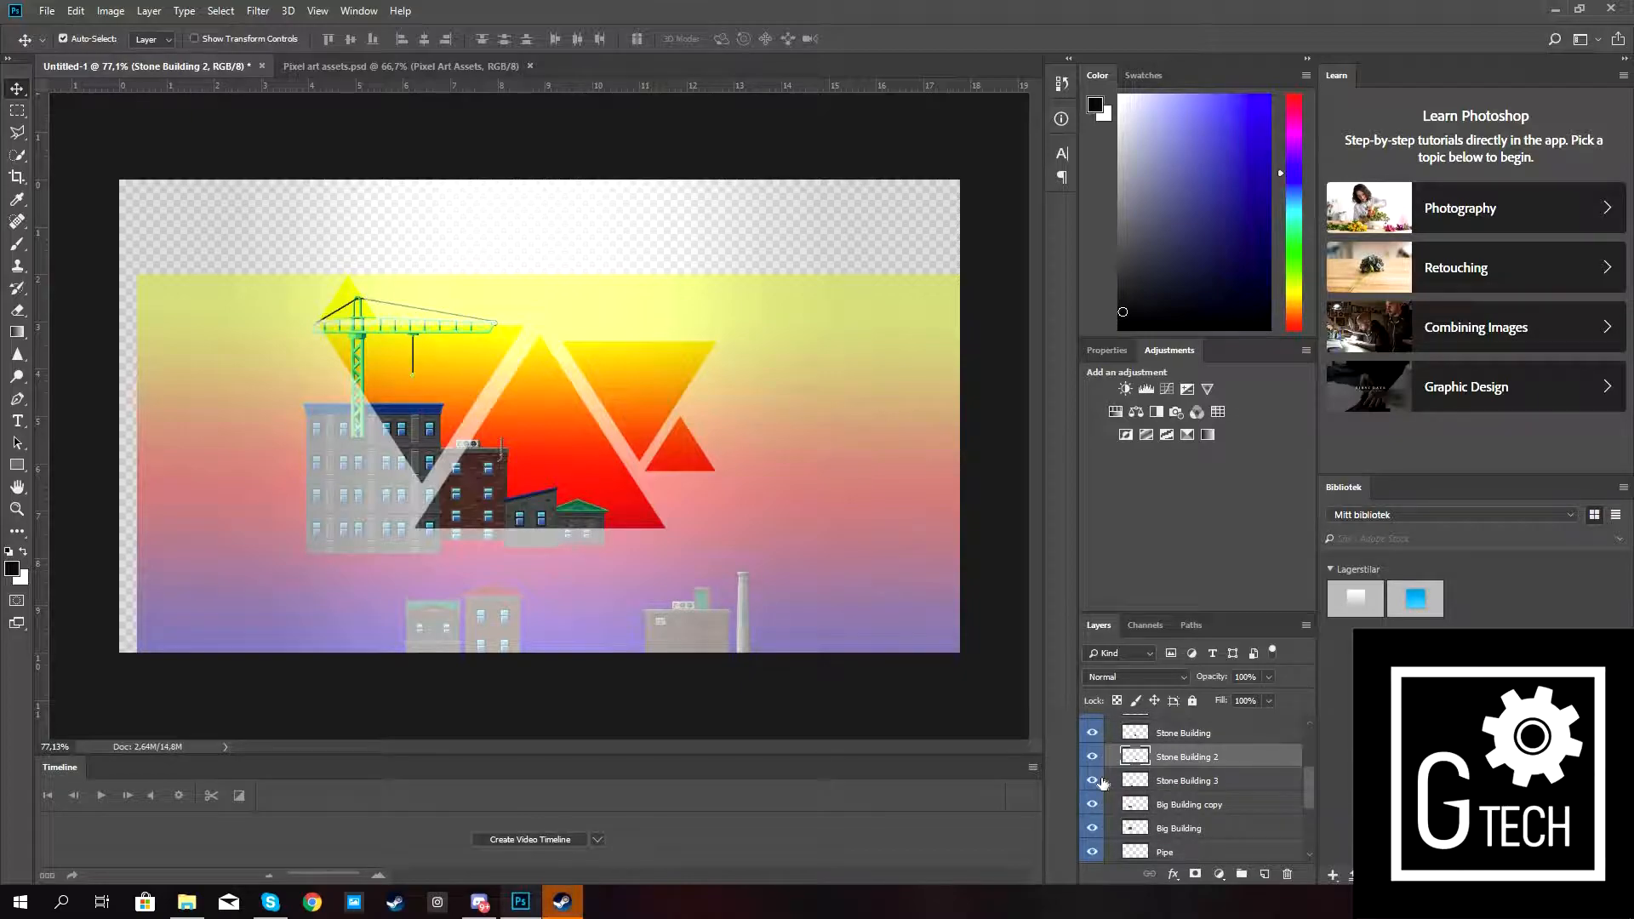
scroll(1115, 805, "down", 1)
scroll(1115, 808, "down", 3)
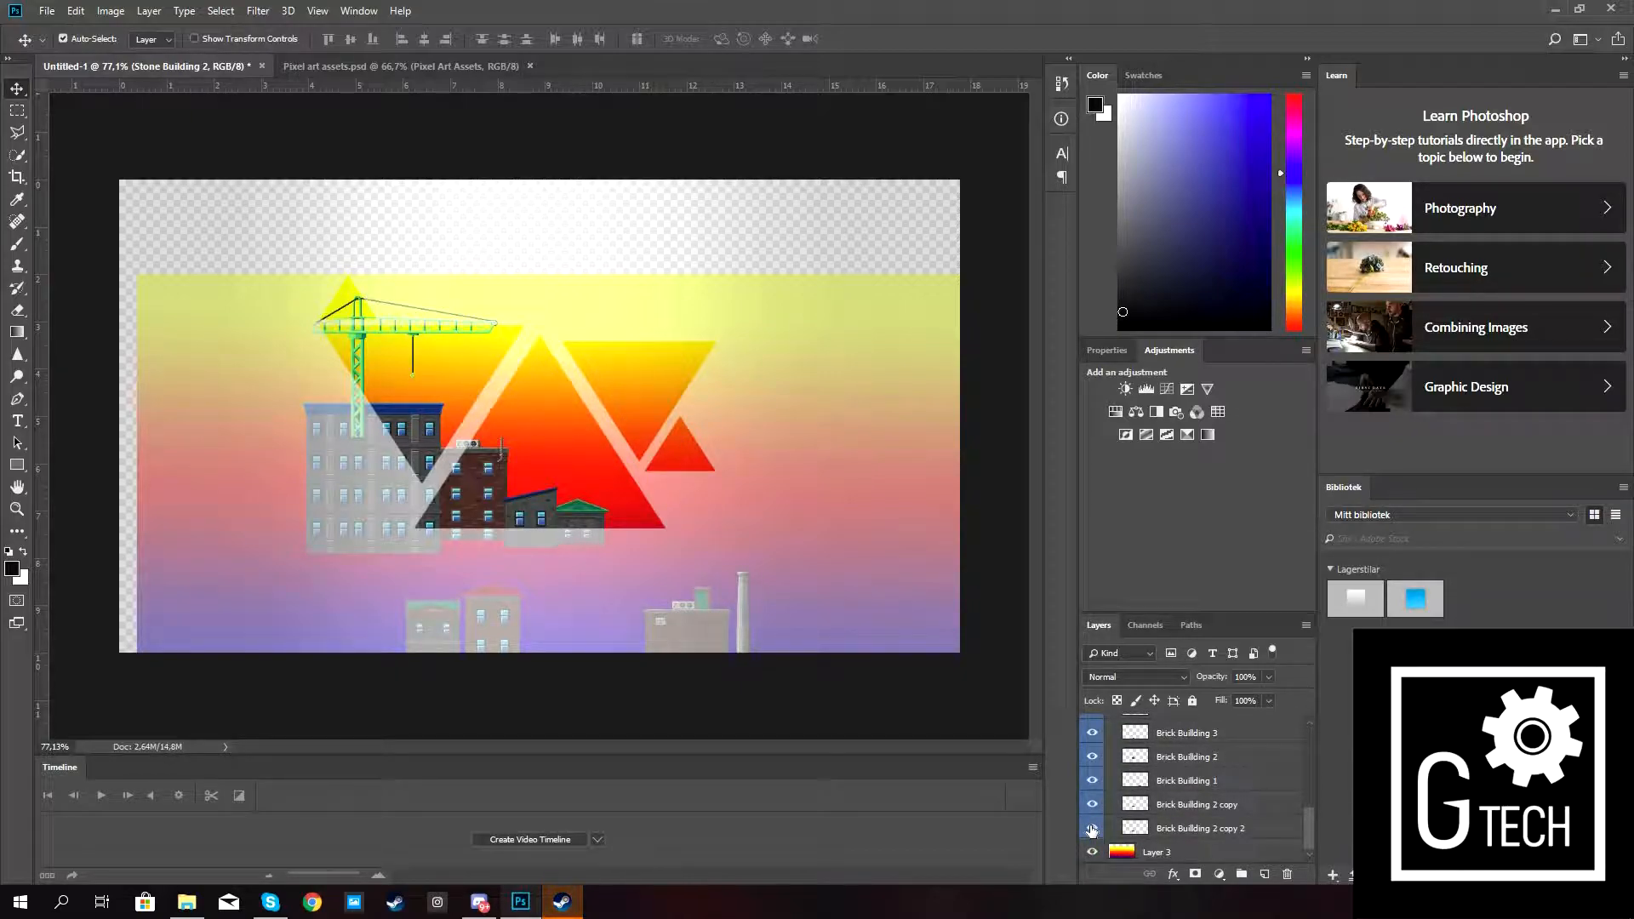
left_click(1091, 826)
left_click(1090, 806)
left_click(1091, 806)
scroll(1094, 805, "up", 1)
left_click(1092, 803)
left_click(1092, 804)
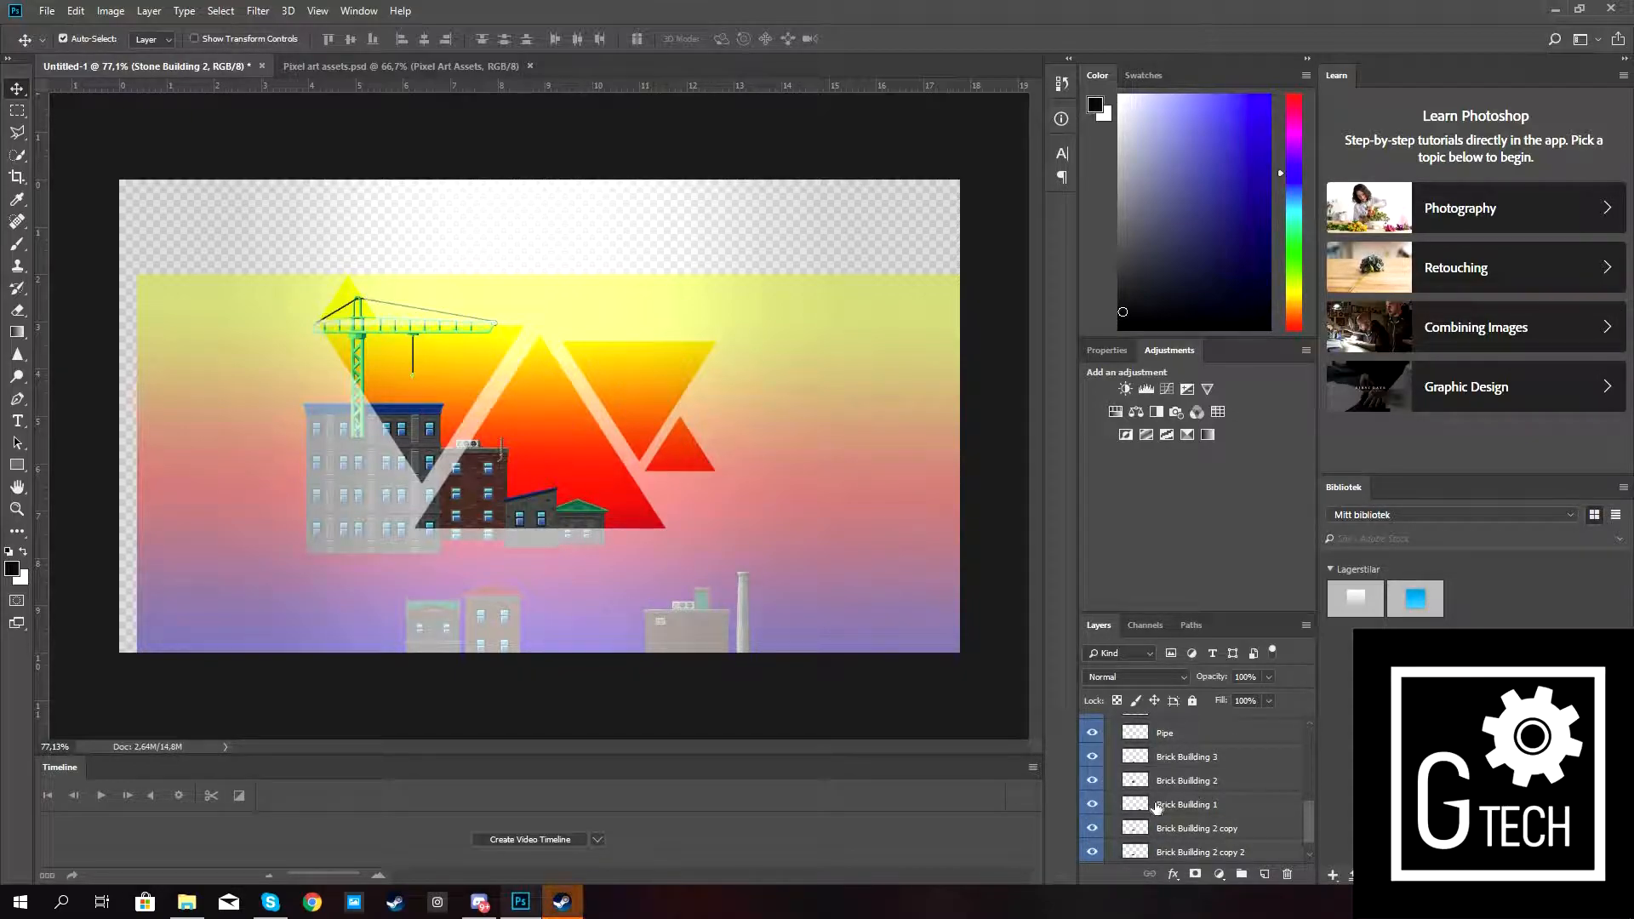
left_click(1156, 806)
key("ctrl+t")
left_click_drag(715, 643, 678, 536)
left_click(770, 39)
key("shift+Left")
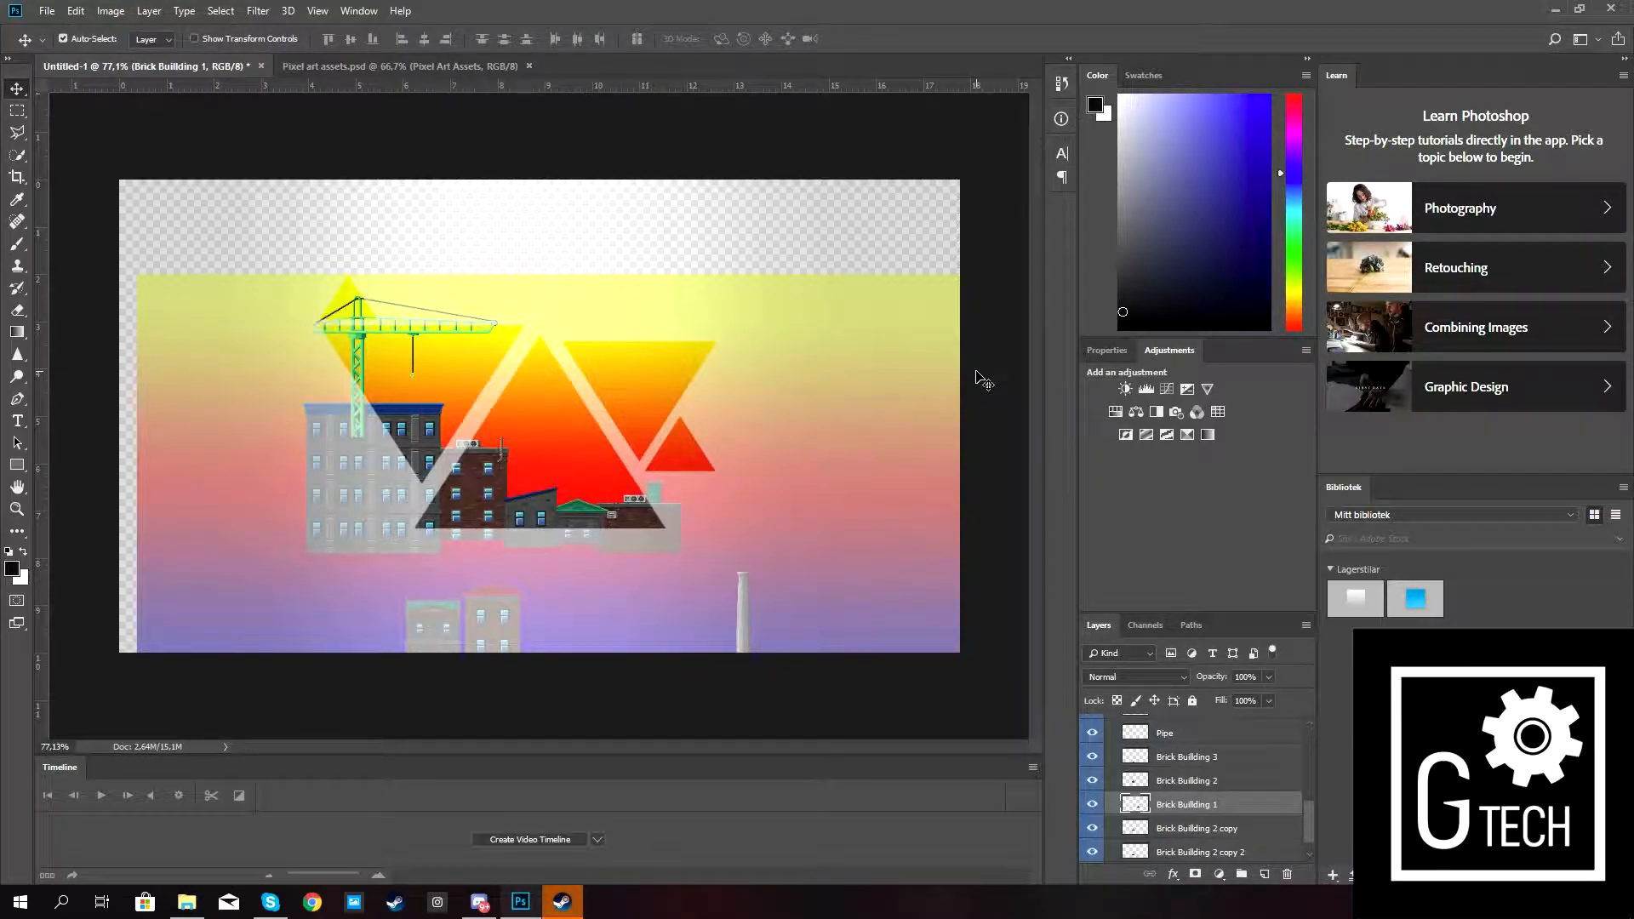
Move the Pipe layer up and left onto the roof of Brick Building 1, right of its air-conditioning unit.
scroll(1191, 817, "up", 2)
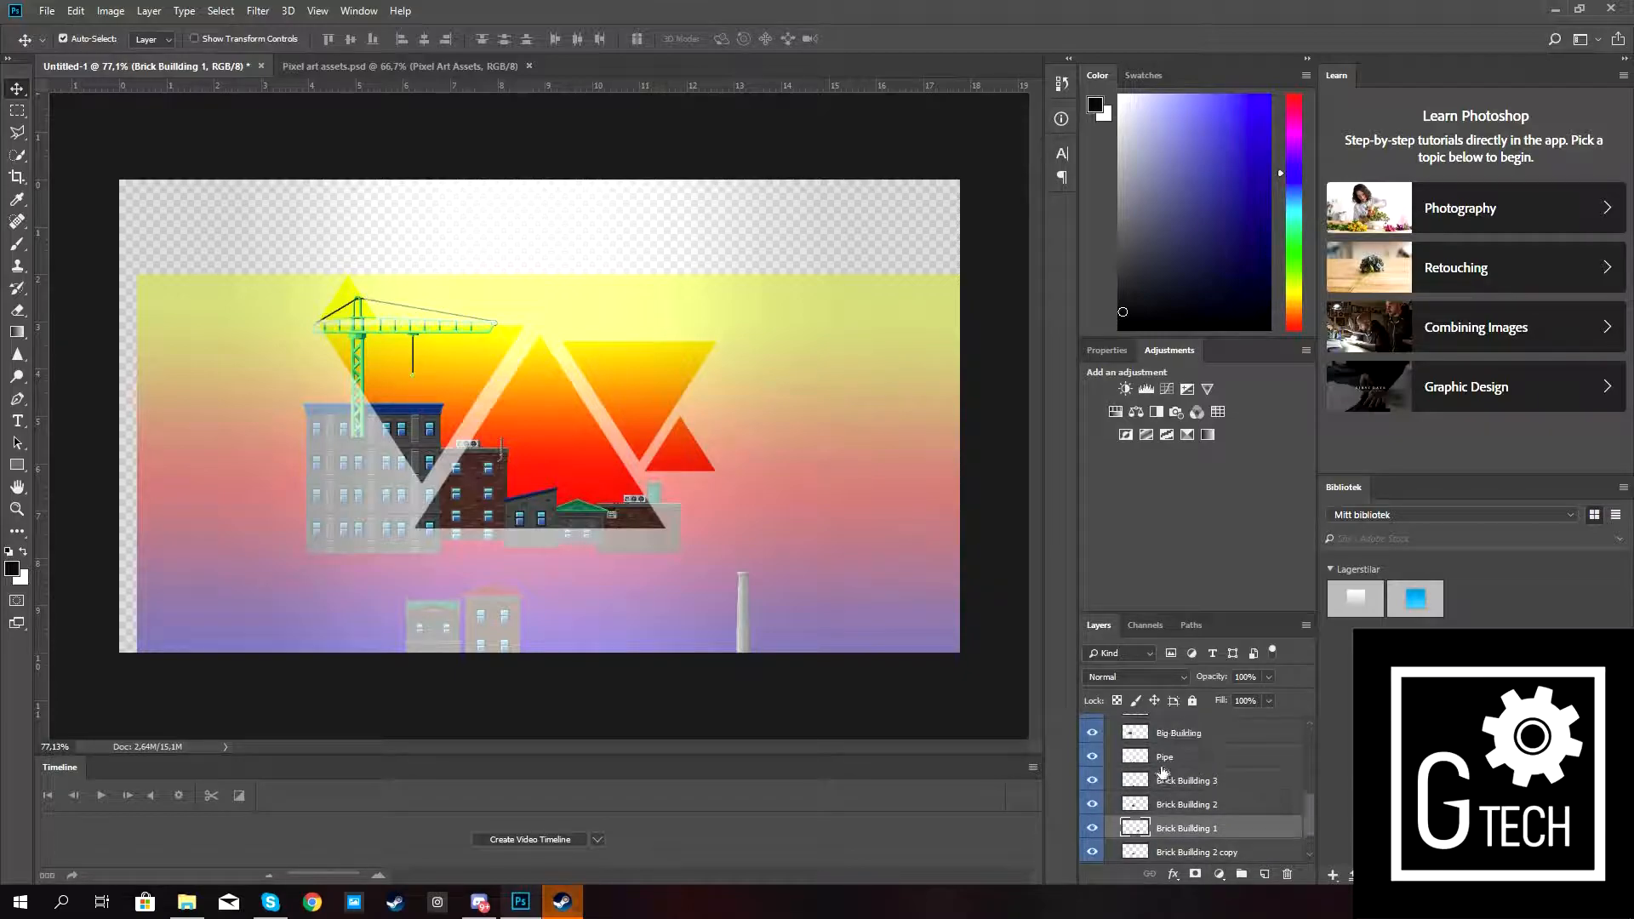
left_click(1162, 760)
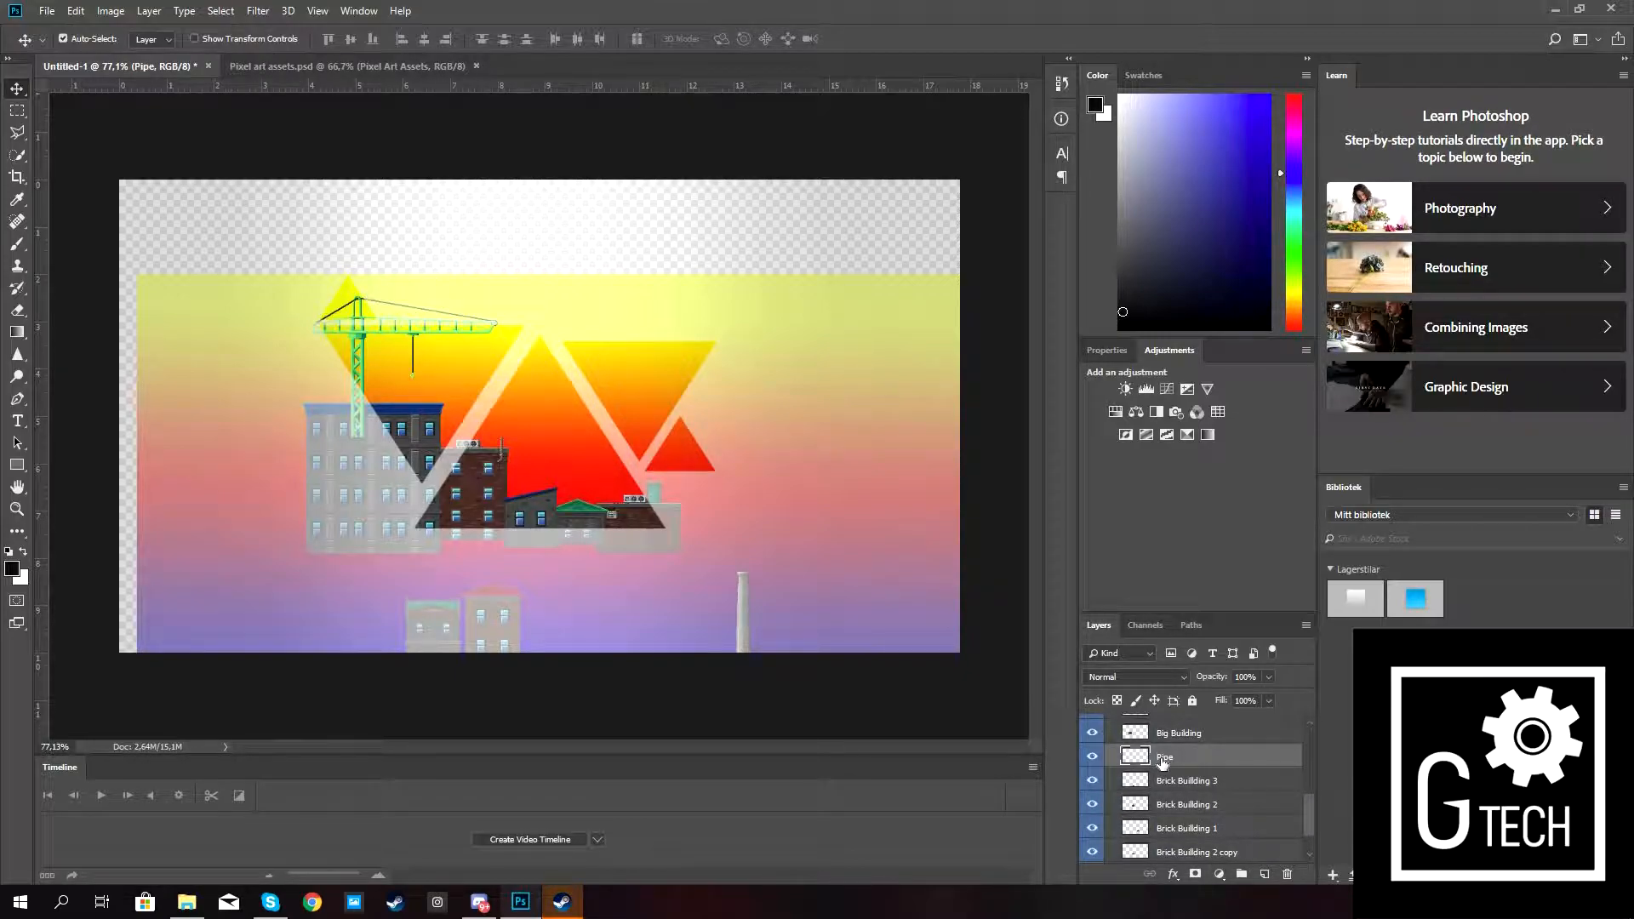
left_click_drag(747, 601, 644, 450)
key("ctrl+t")
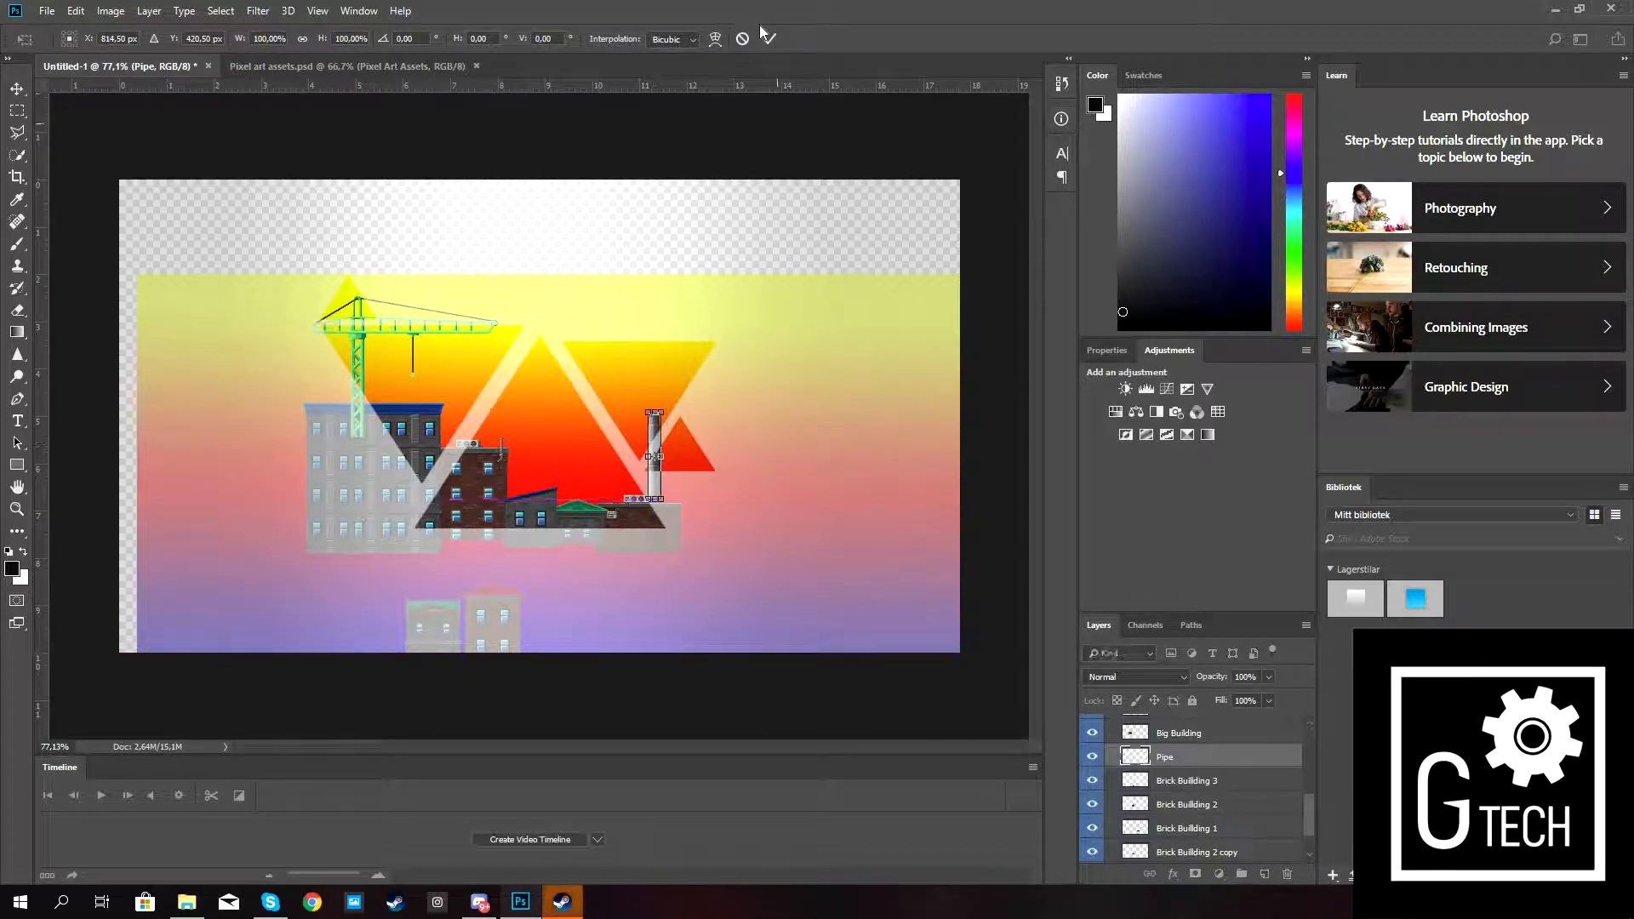
left_click_drag(669, 409, 663, 403)
left_click(769, 38)
Nudge the Pipe down and slightly left so its base sits on the Brick Building 1 roof beside the air-conditioning unit.
scroll(681, 500, "up", 3)
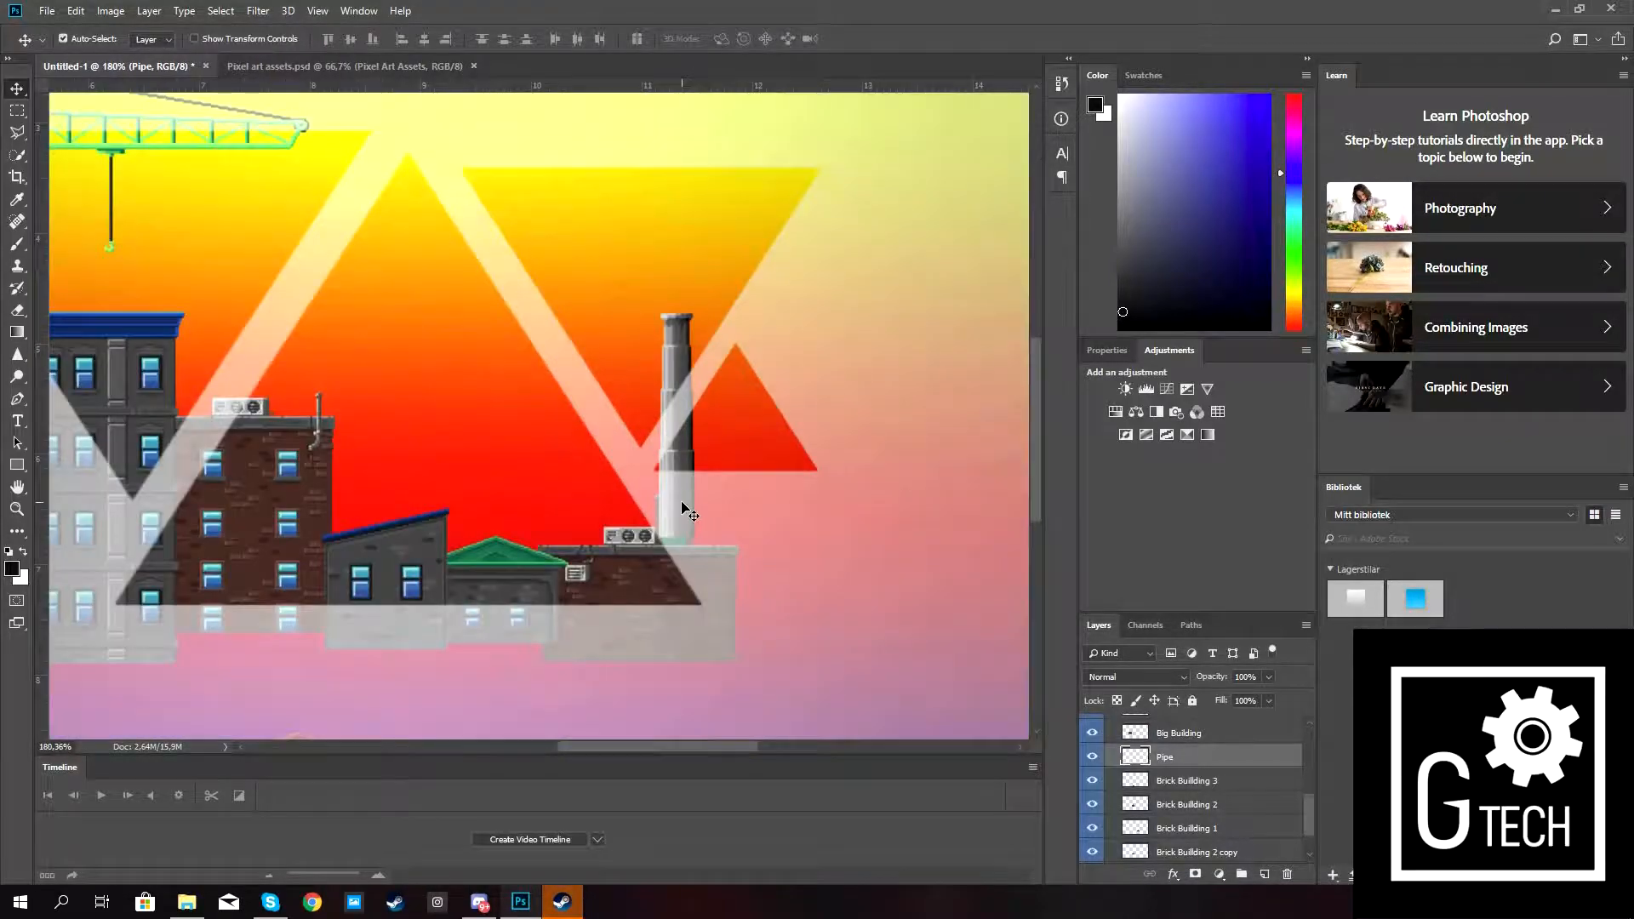
key("Down")
key("Down")
key("Down")
key("Down")
key("Left")
key("Left")
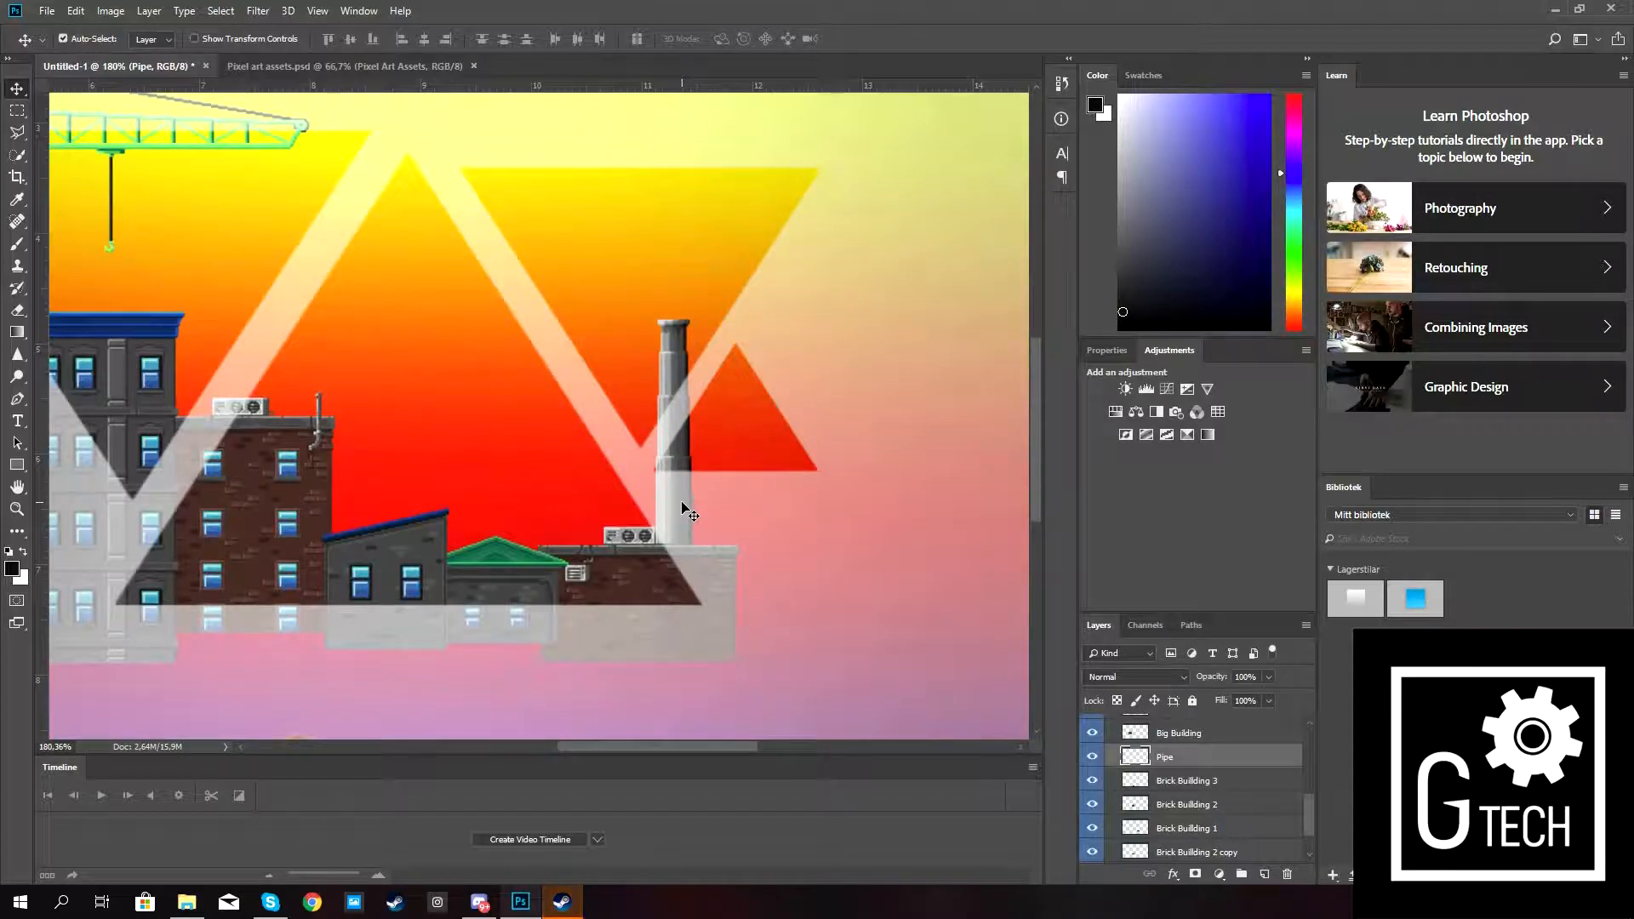
key("Down")
key("Right")
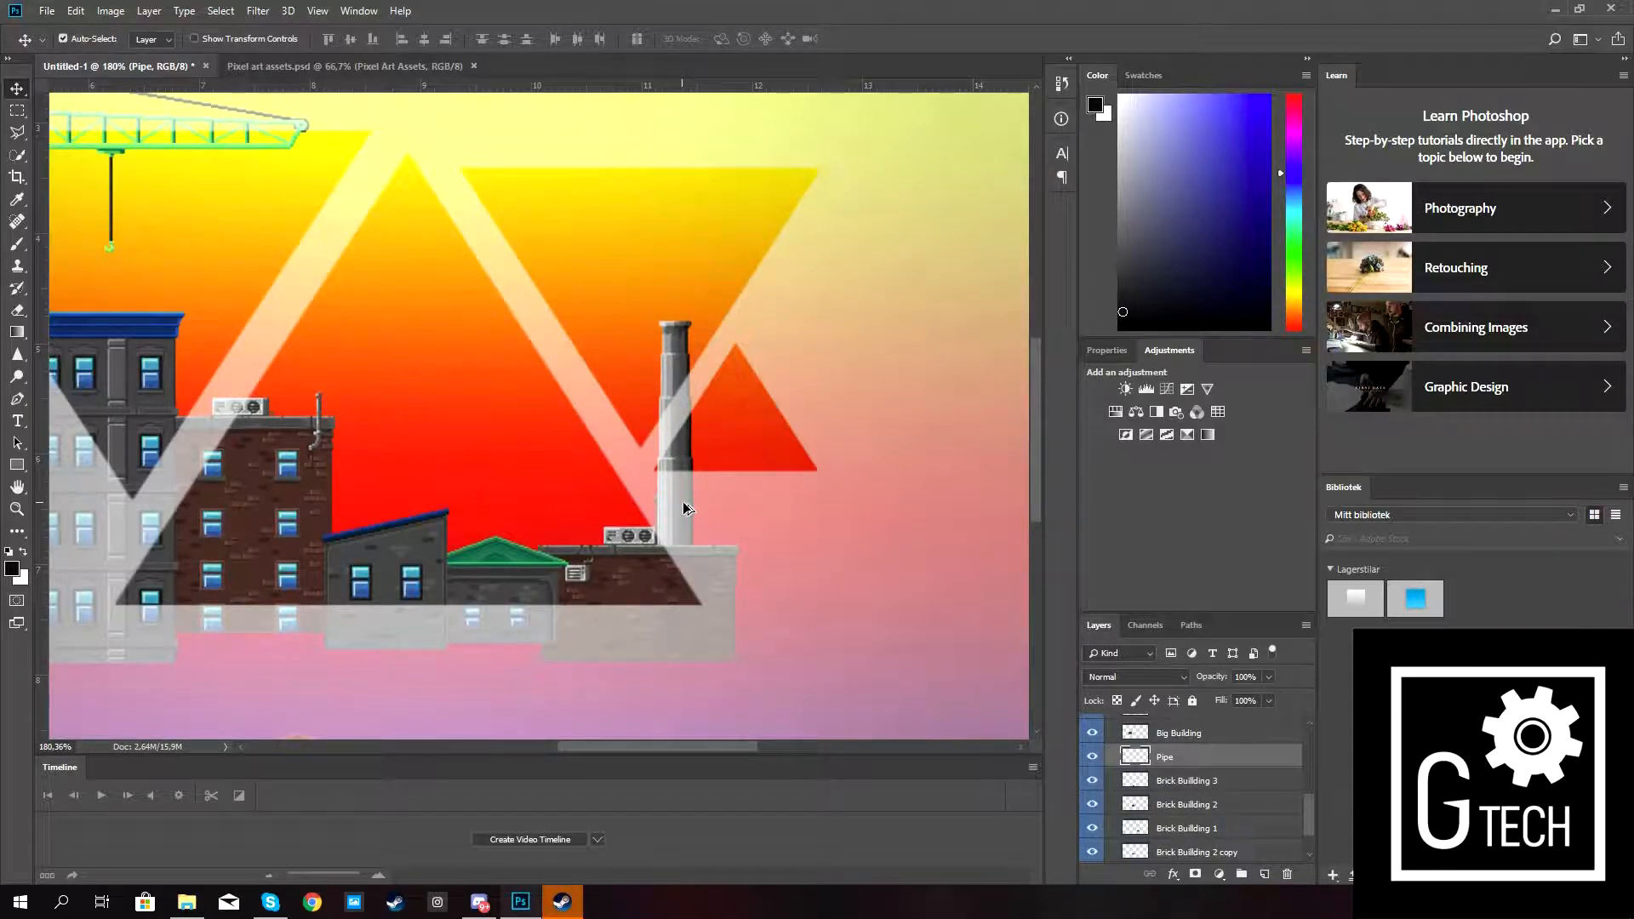
scroll(684, 503, "up", 3)
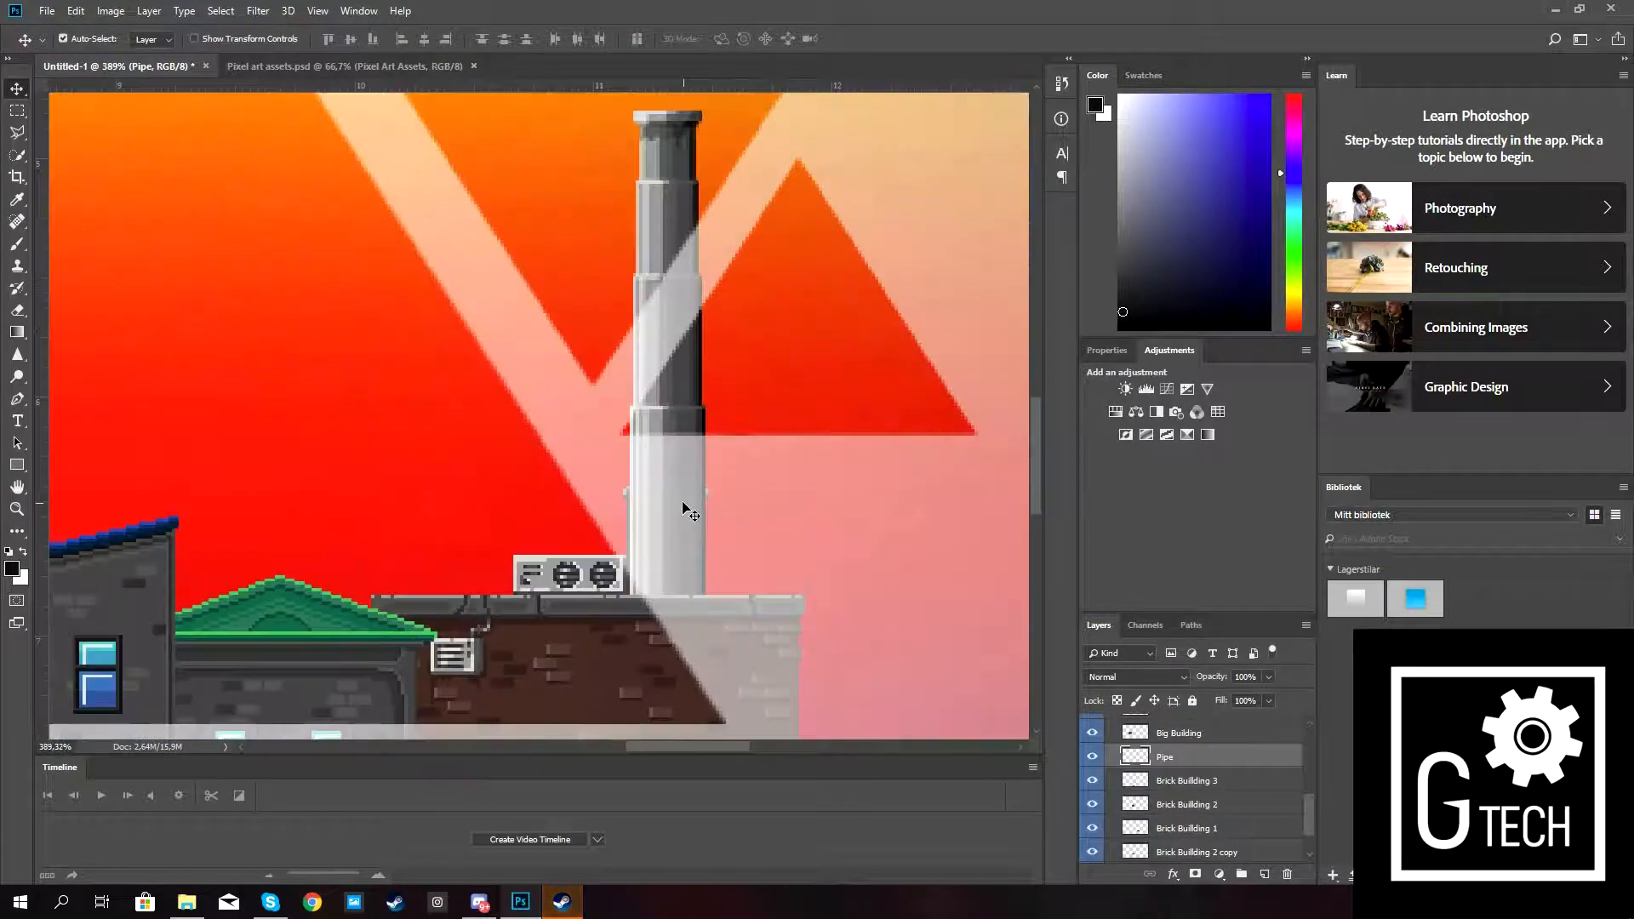
scroll(683, 508, "down", 3)
key("ctrl+t")
left_click_drag(700, 261, 745, 257)
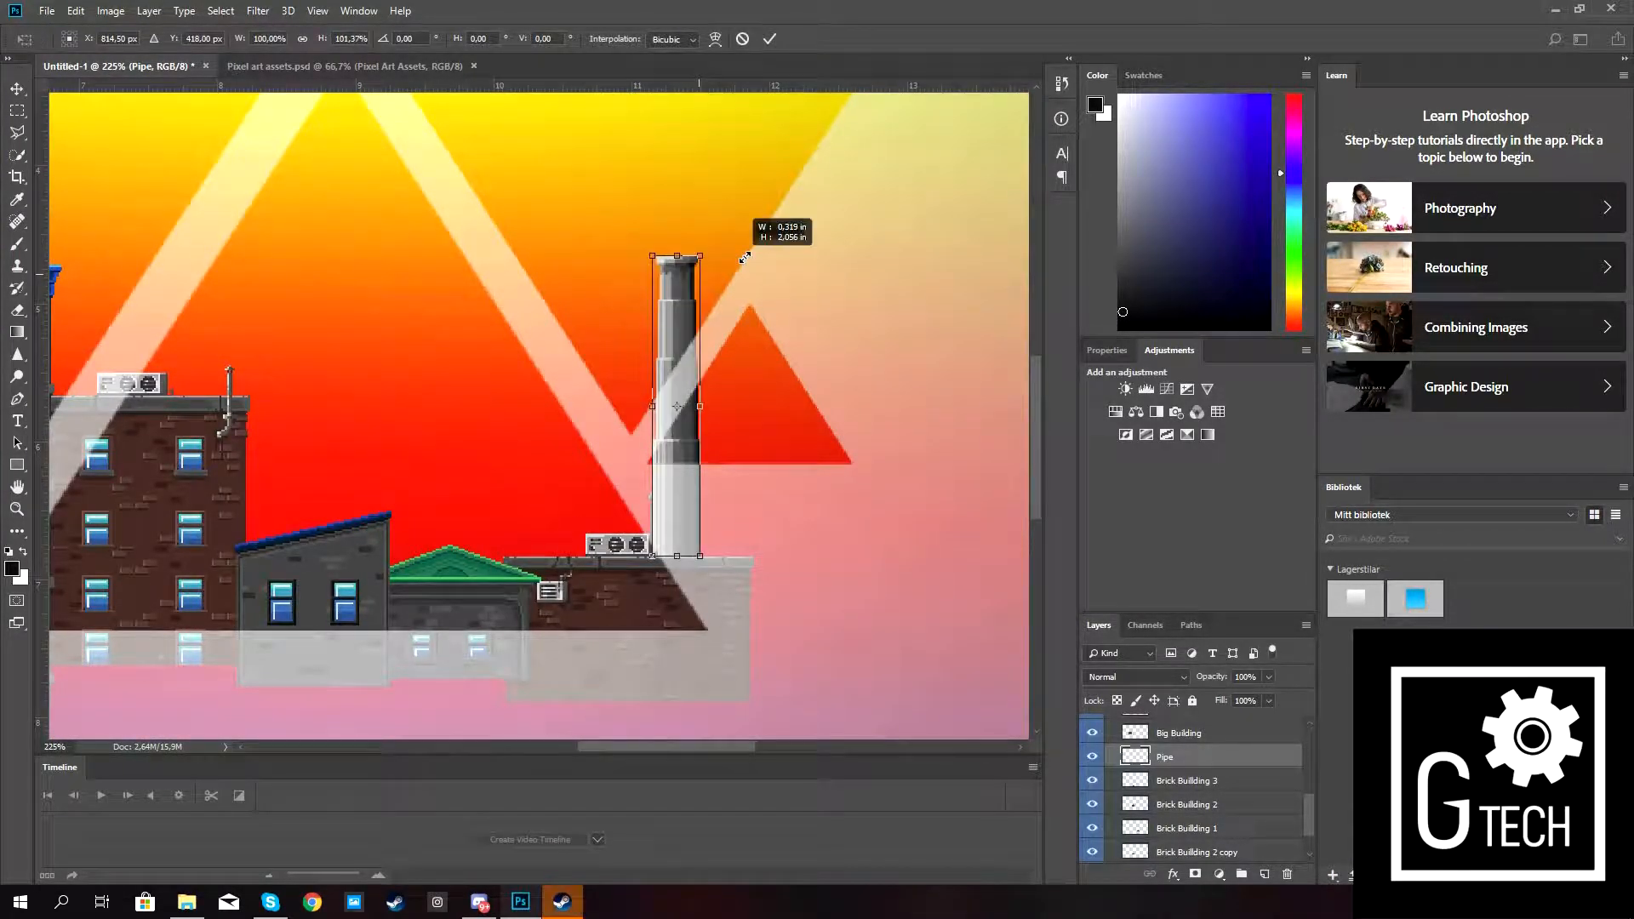
left_click(742, 39)
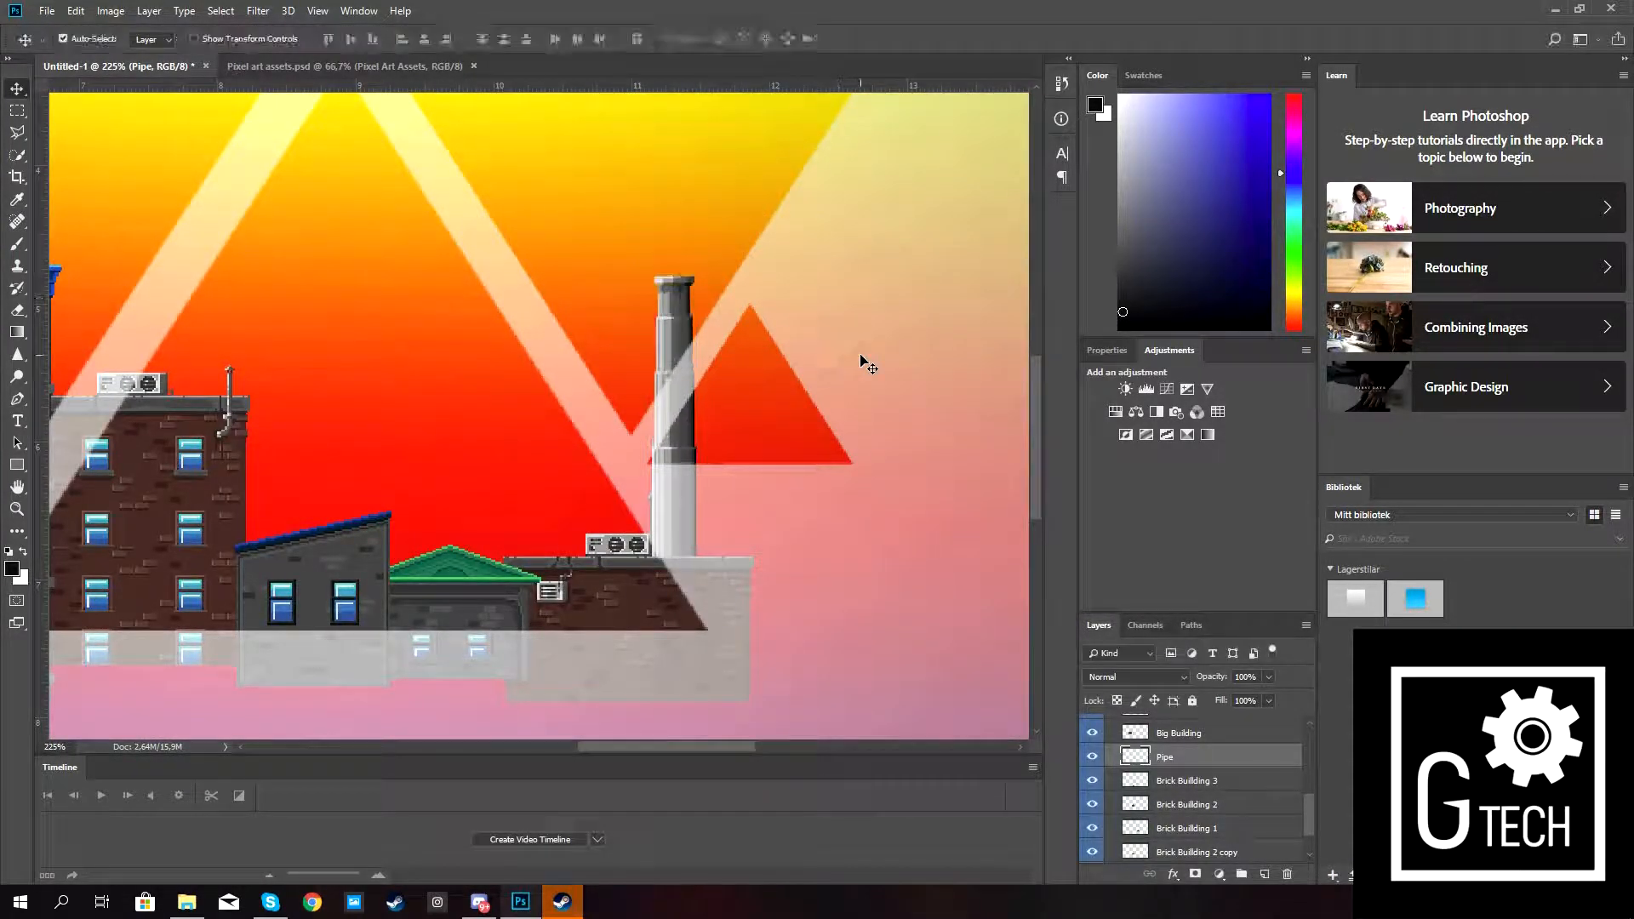
Scale the Pipe layer up to about 113% width and 112% height, keeping its base on the Brick Building 1 roof.
key("ctrl+t")
left_click_drag(693, 278, 702, 269)
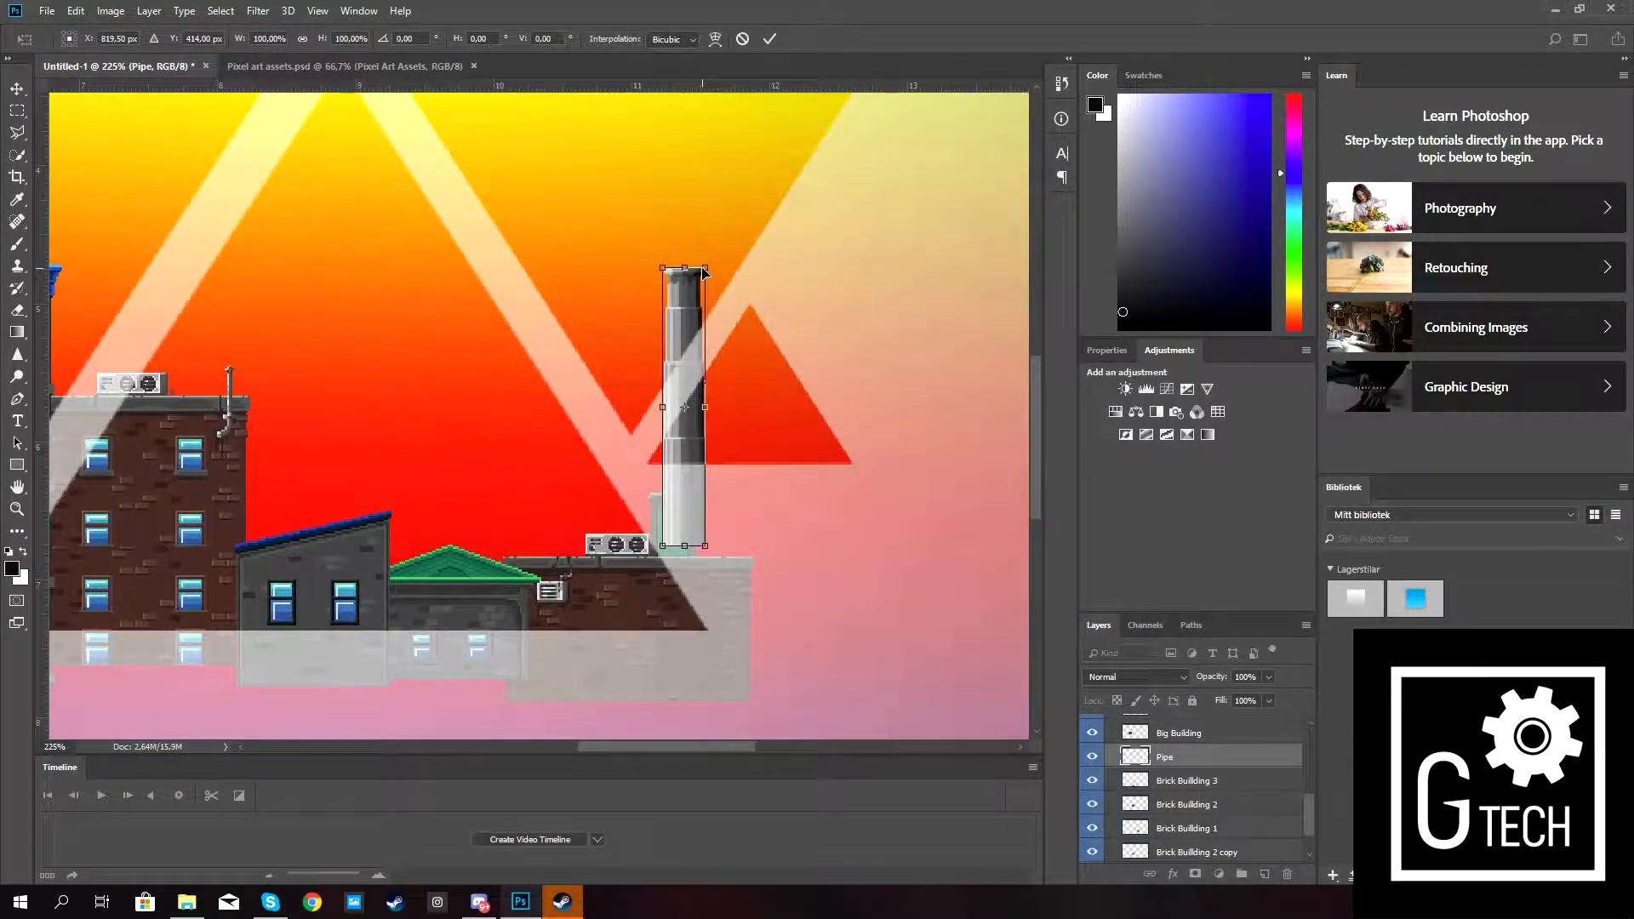
left_click_drag(694, 346, 684, 355)
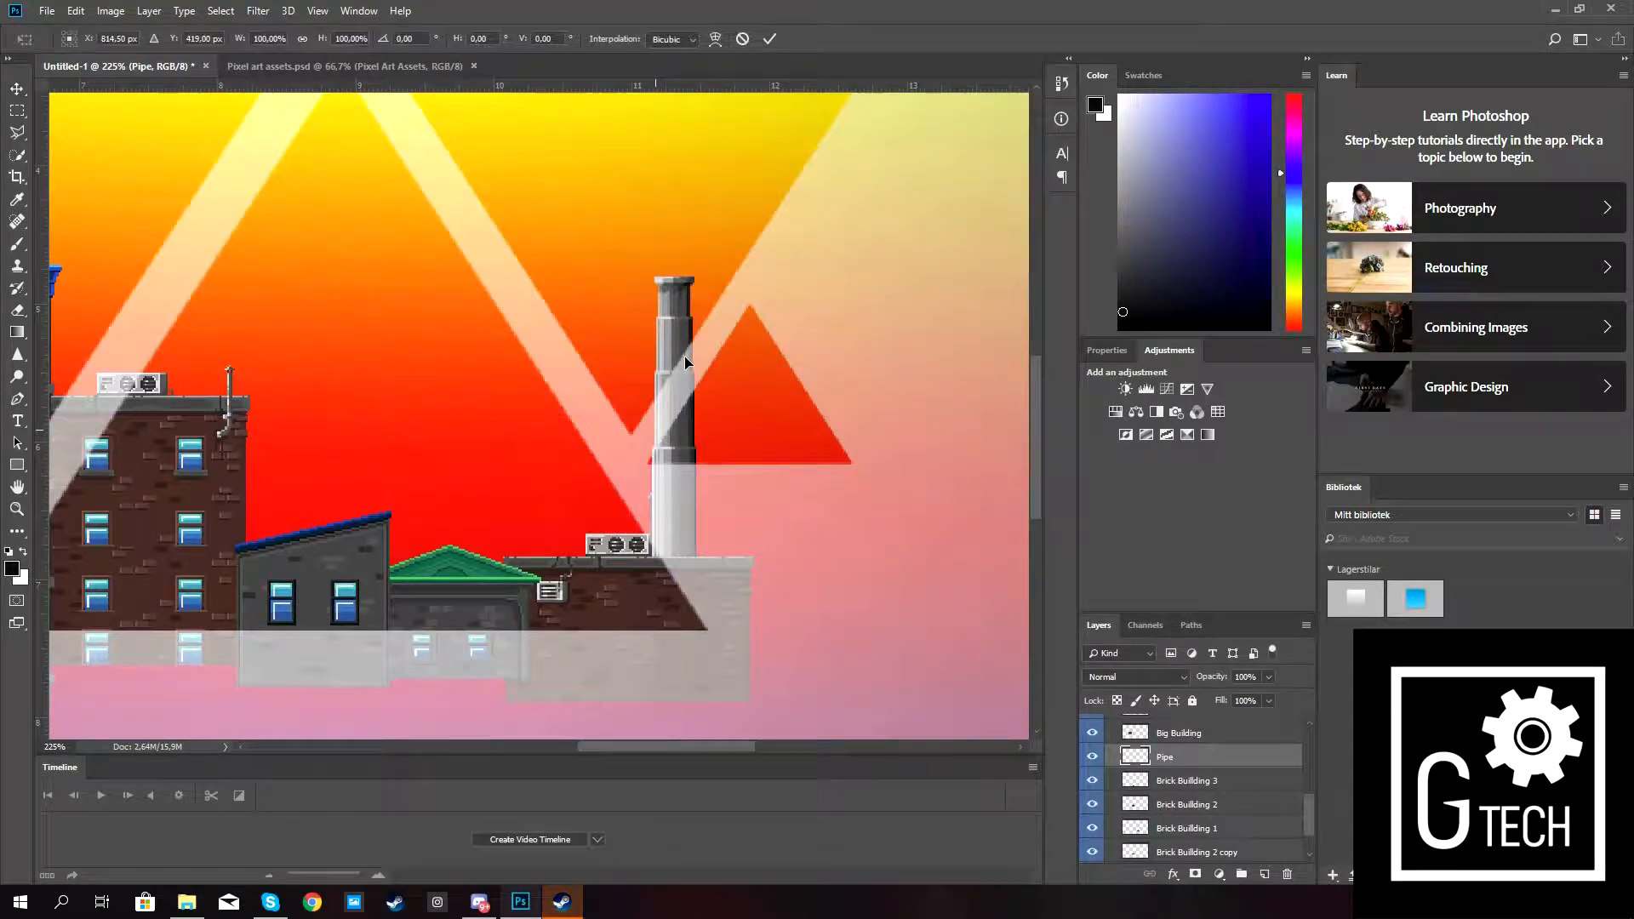
left_click_drag(706, 269, 739, 242)
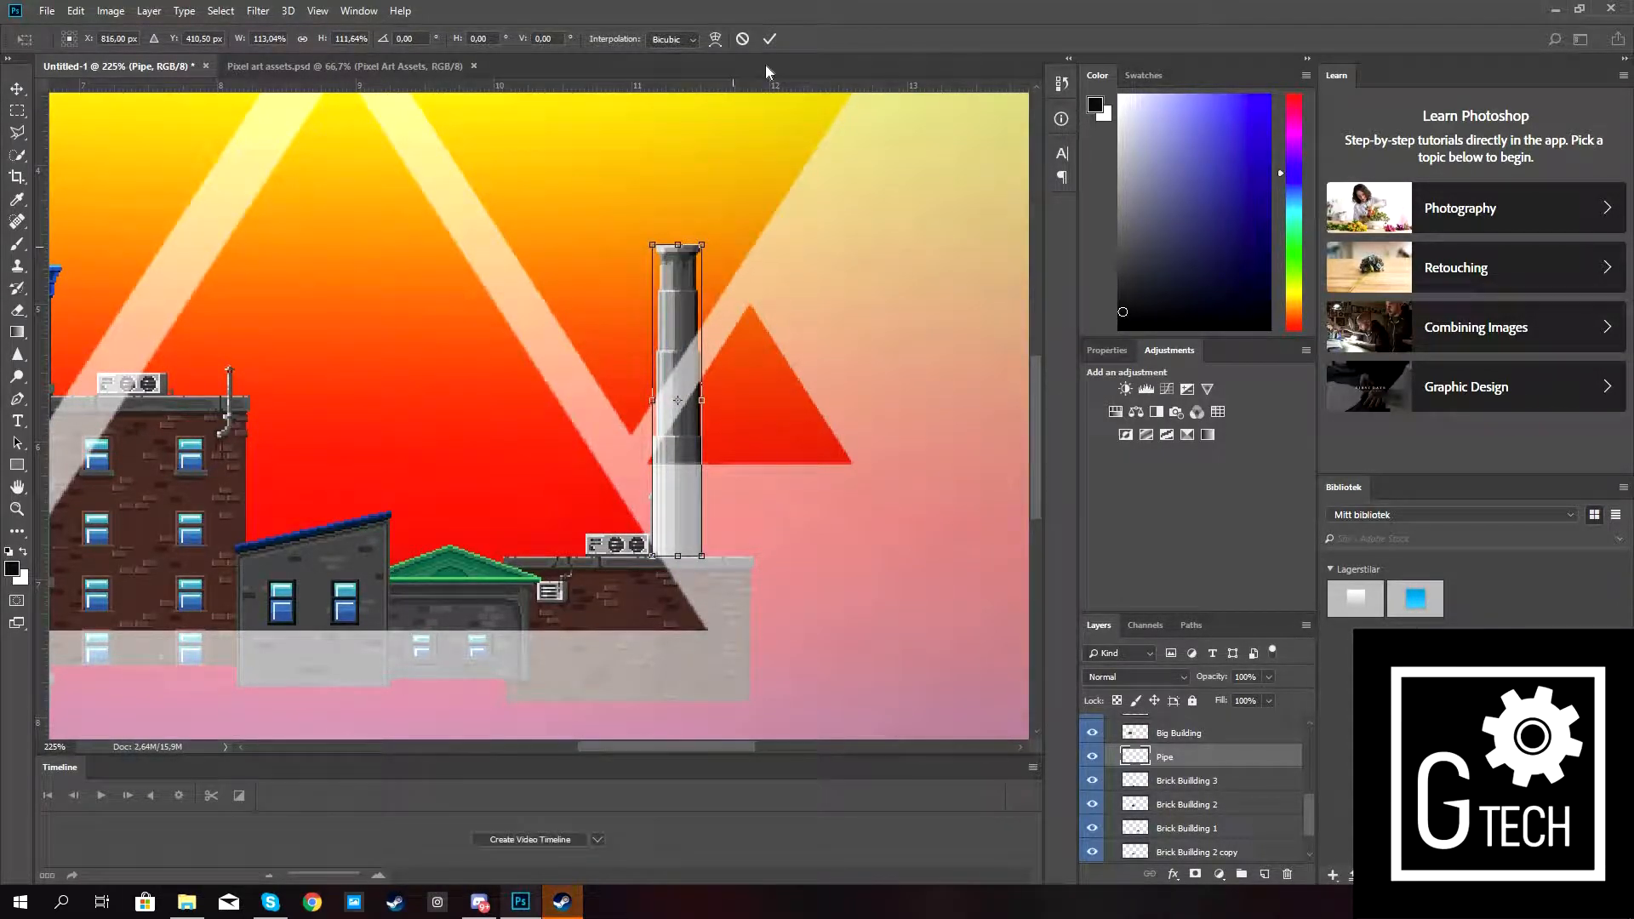
left_click(770, 38)
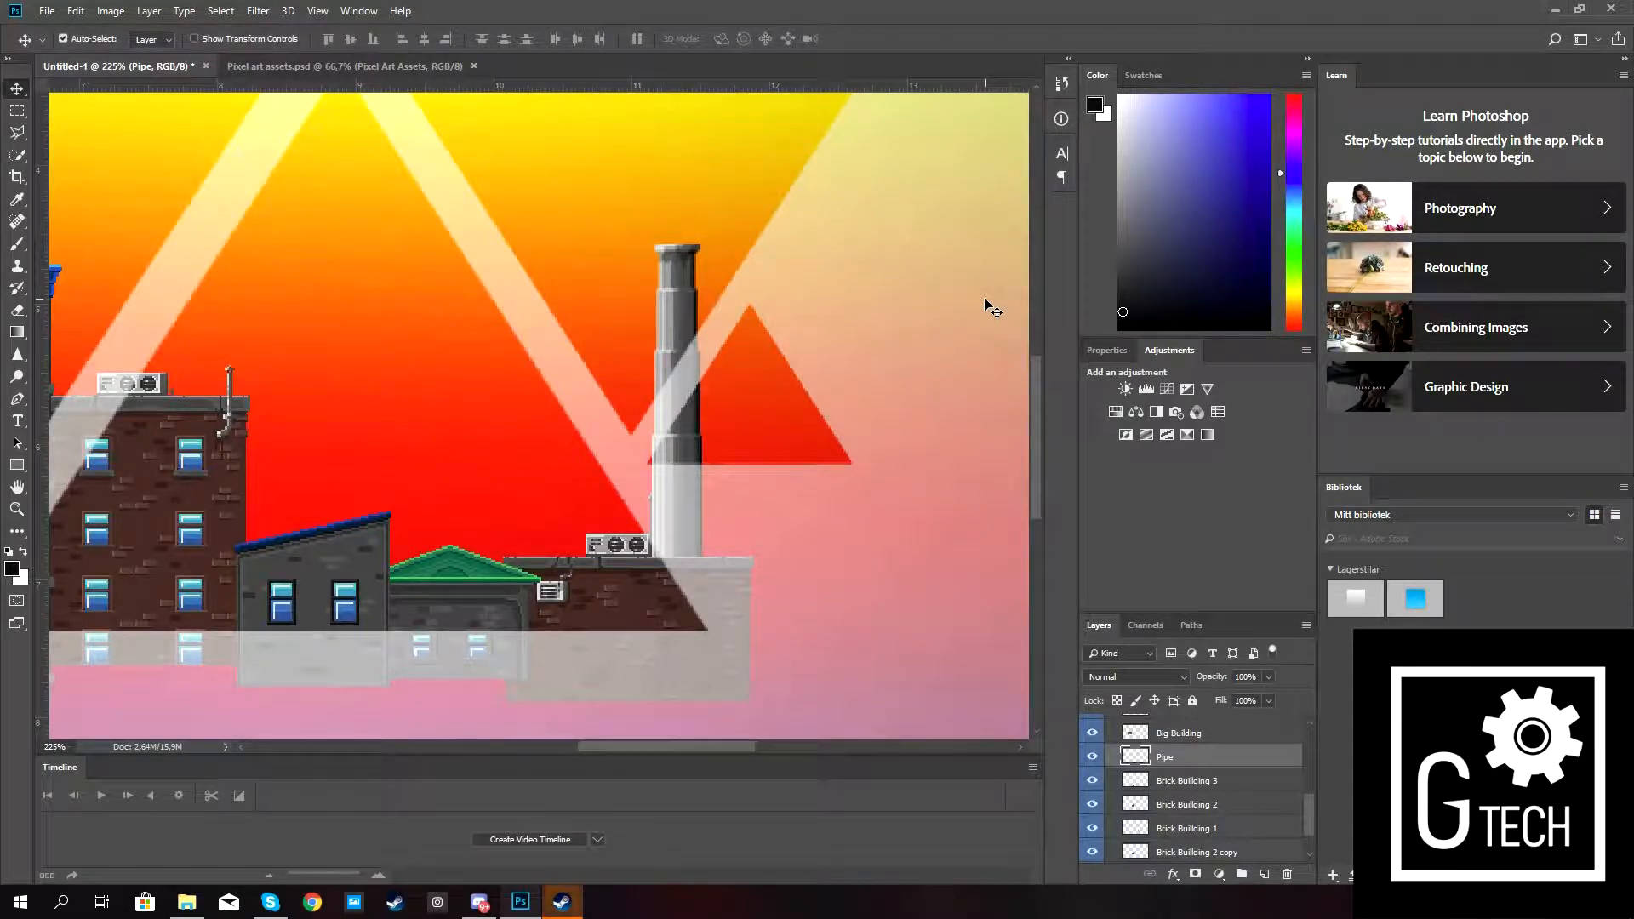
Nudge the Pipe slightly left and down so its base sits on the roof right beside the air-conditioning unit.
key("Left")
key("Left")
key("Down")
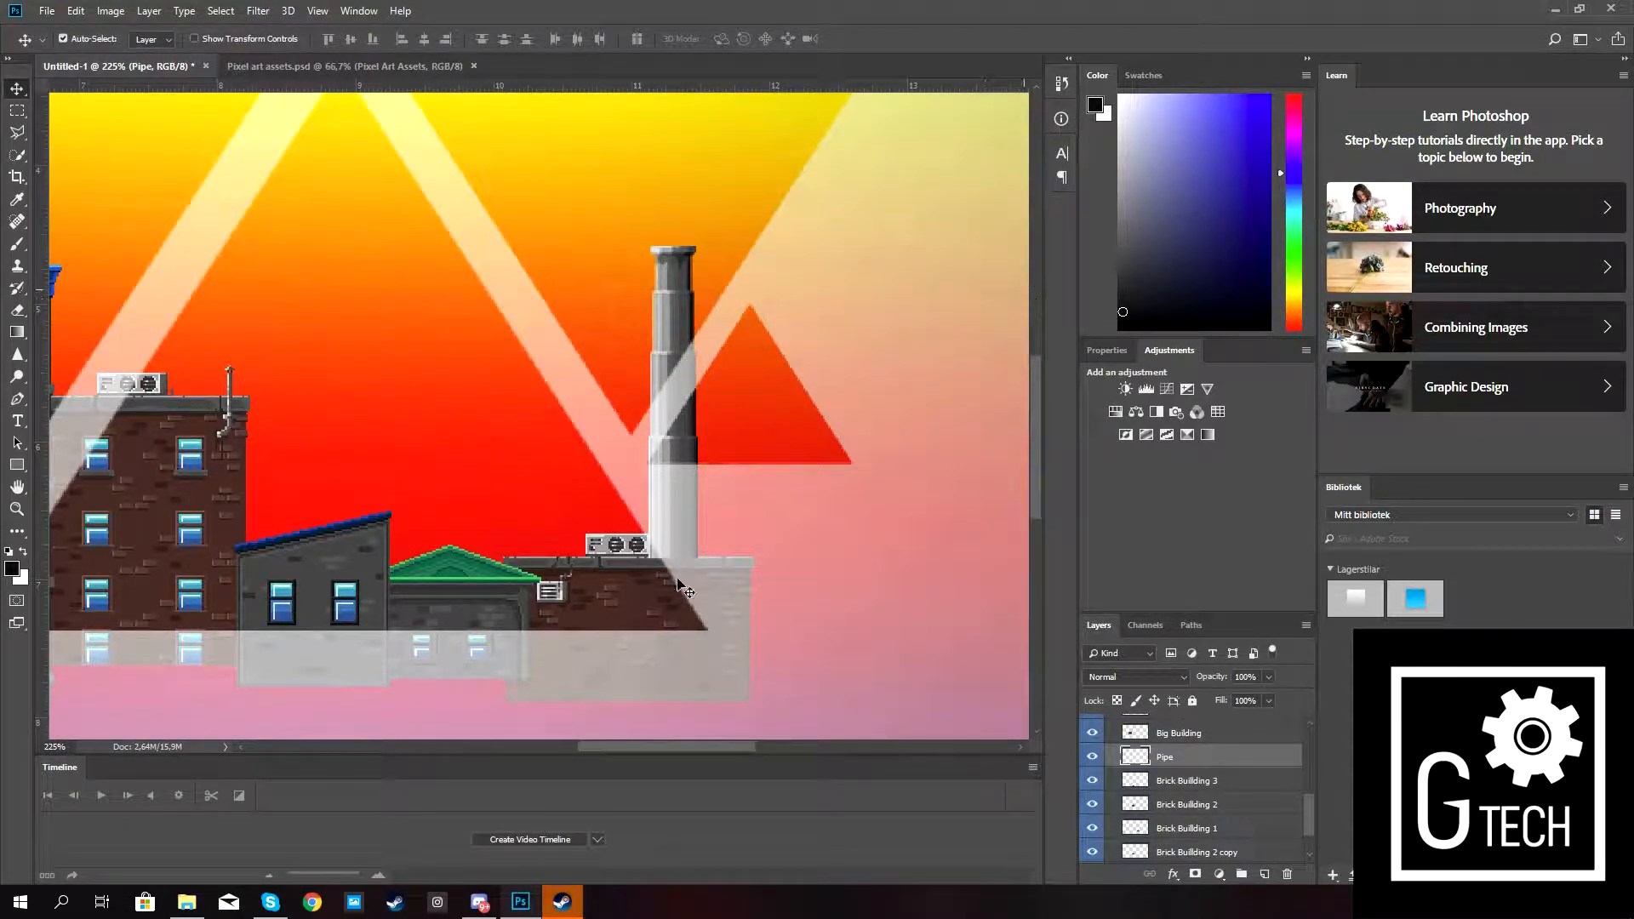
scroll(649, 566, "up", 6)
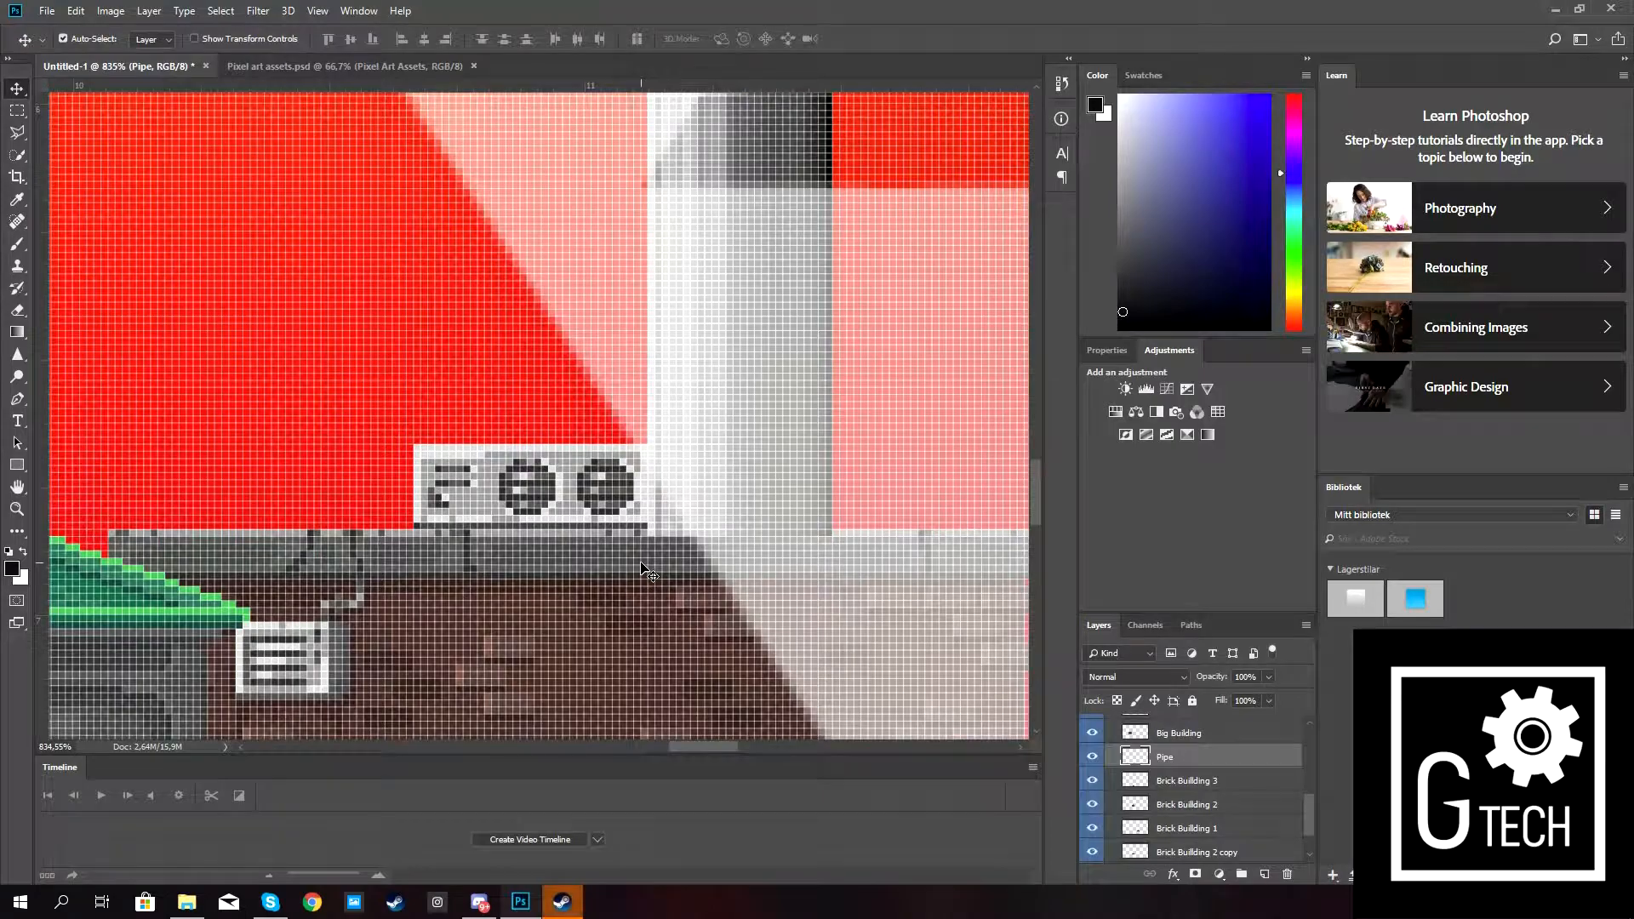
scroll(674, 555, "down", 6)
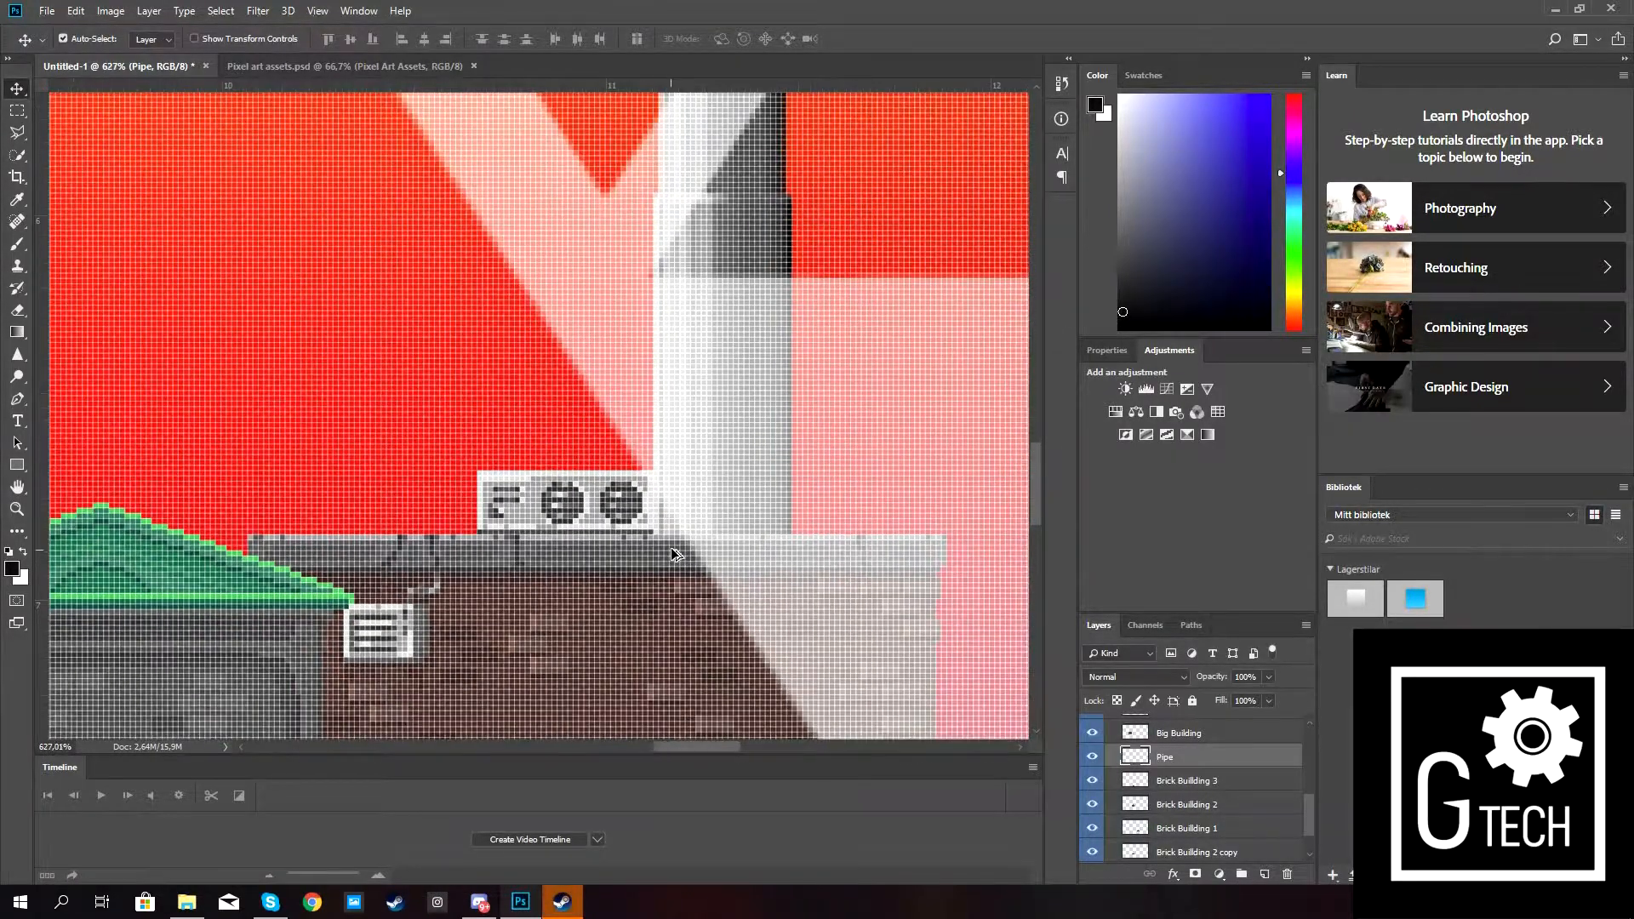
scroll(680, 555, "down", 3)
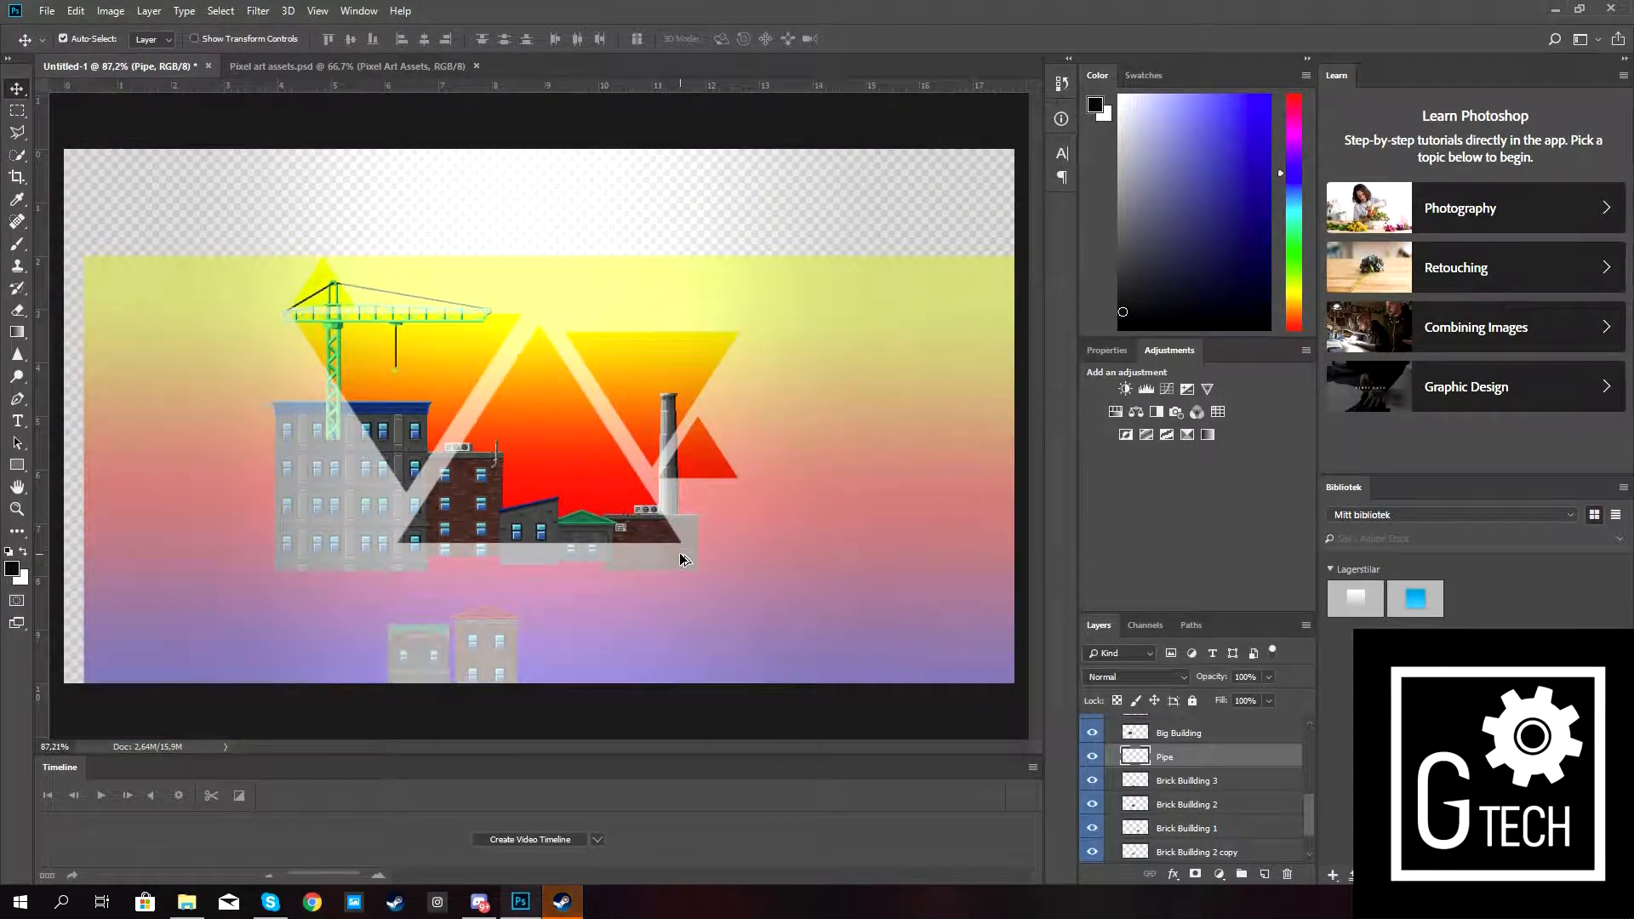
Collapse the Pixel Art Assets group and set the opacity of Layer 1 to 100%.
scroll(680, 555, "up", 3)
scroll(1148, 770, "up", 6)
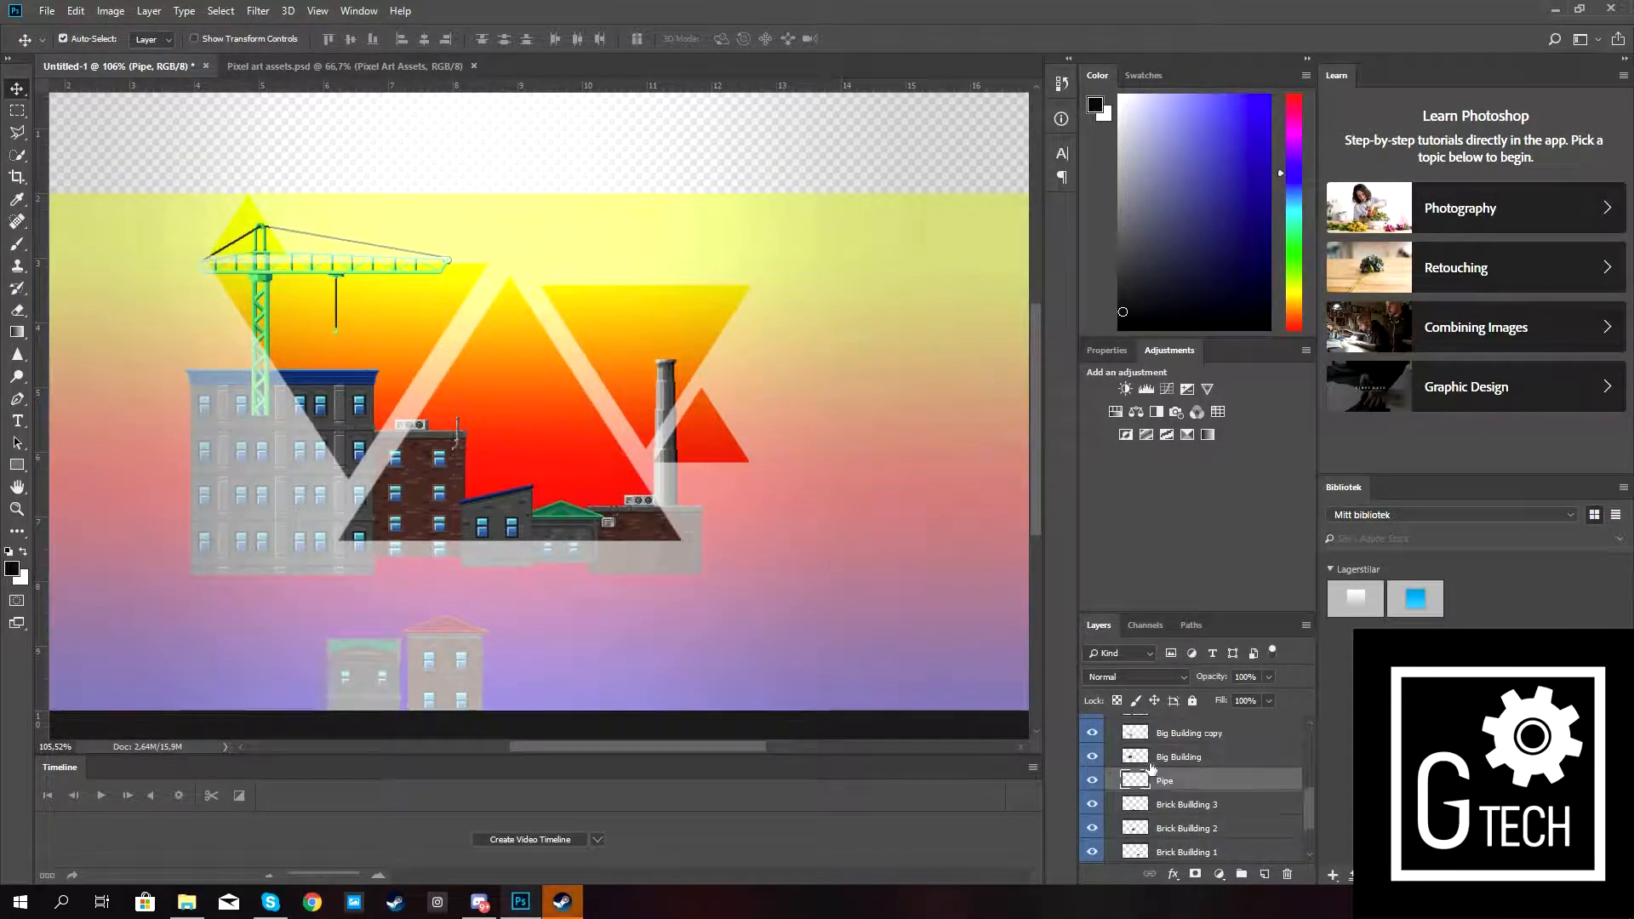
left_click(1112, 796)
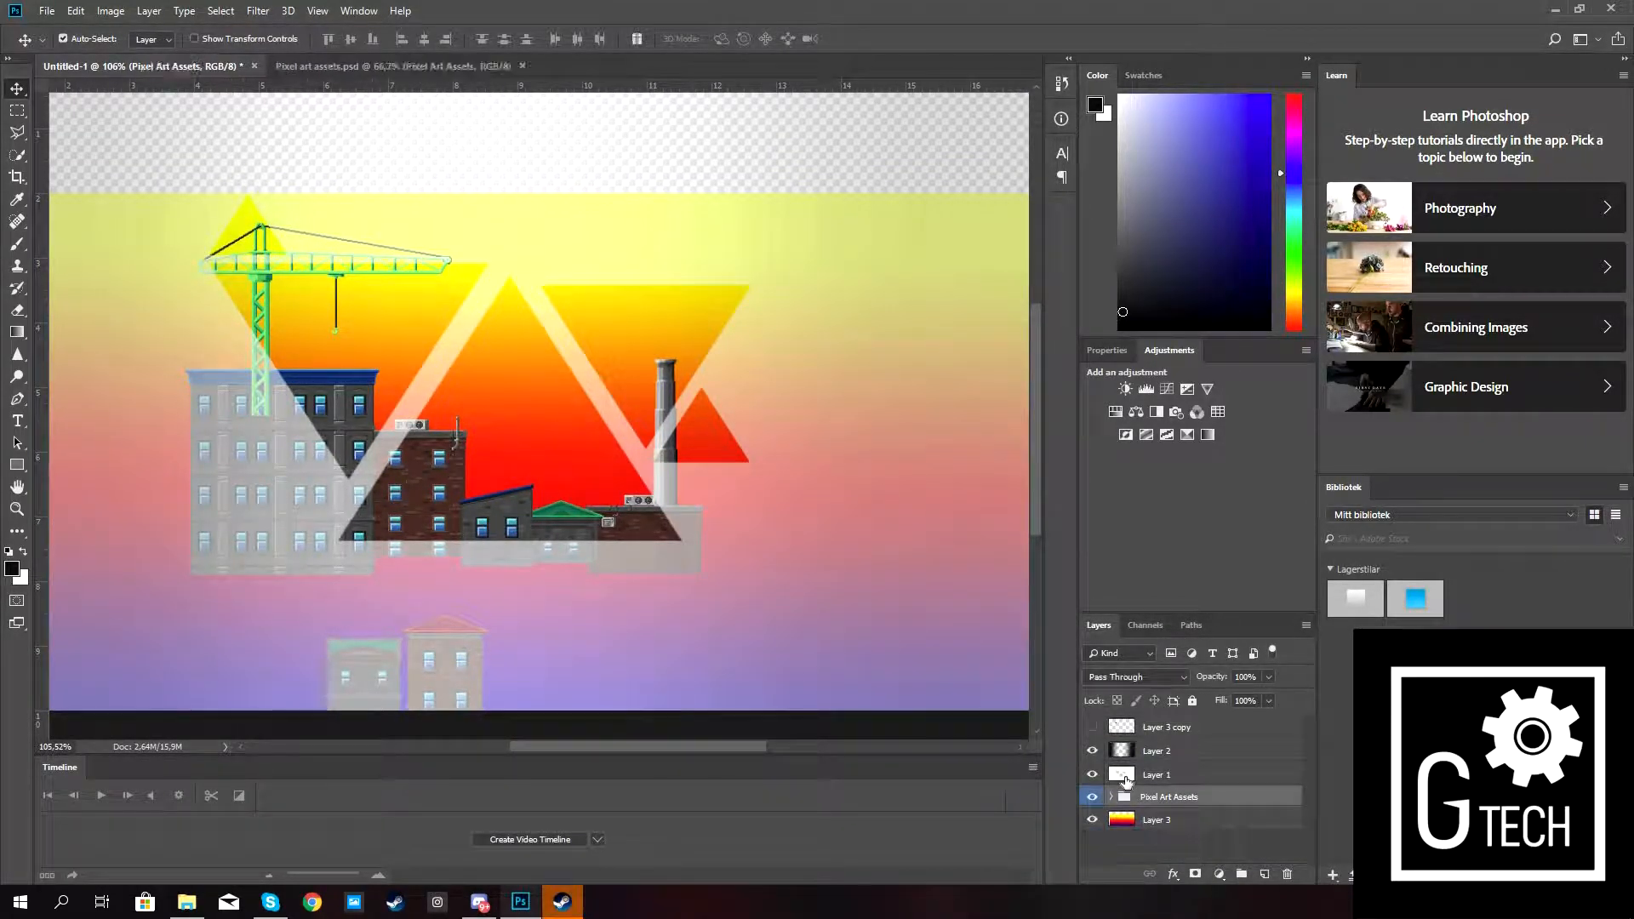
left_click(1128, 777)
left_click_drag(1285, 696, 1300, 696)
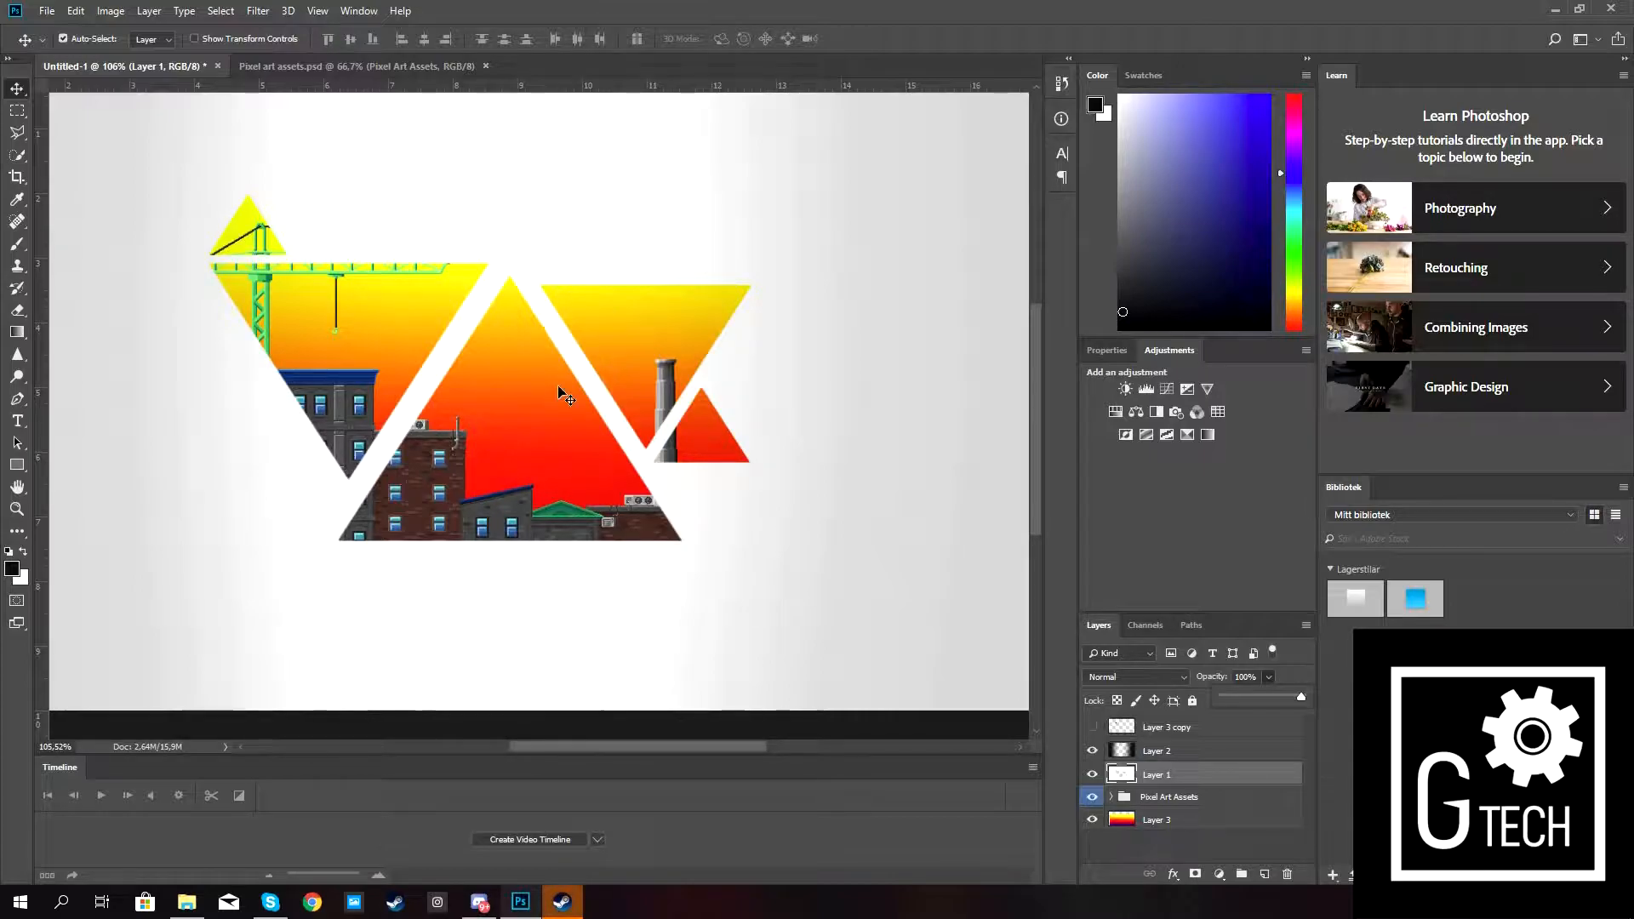
scroll(637, 468, "down", 1)
scroll(637, 468, "up", 2)
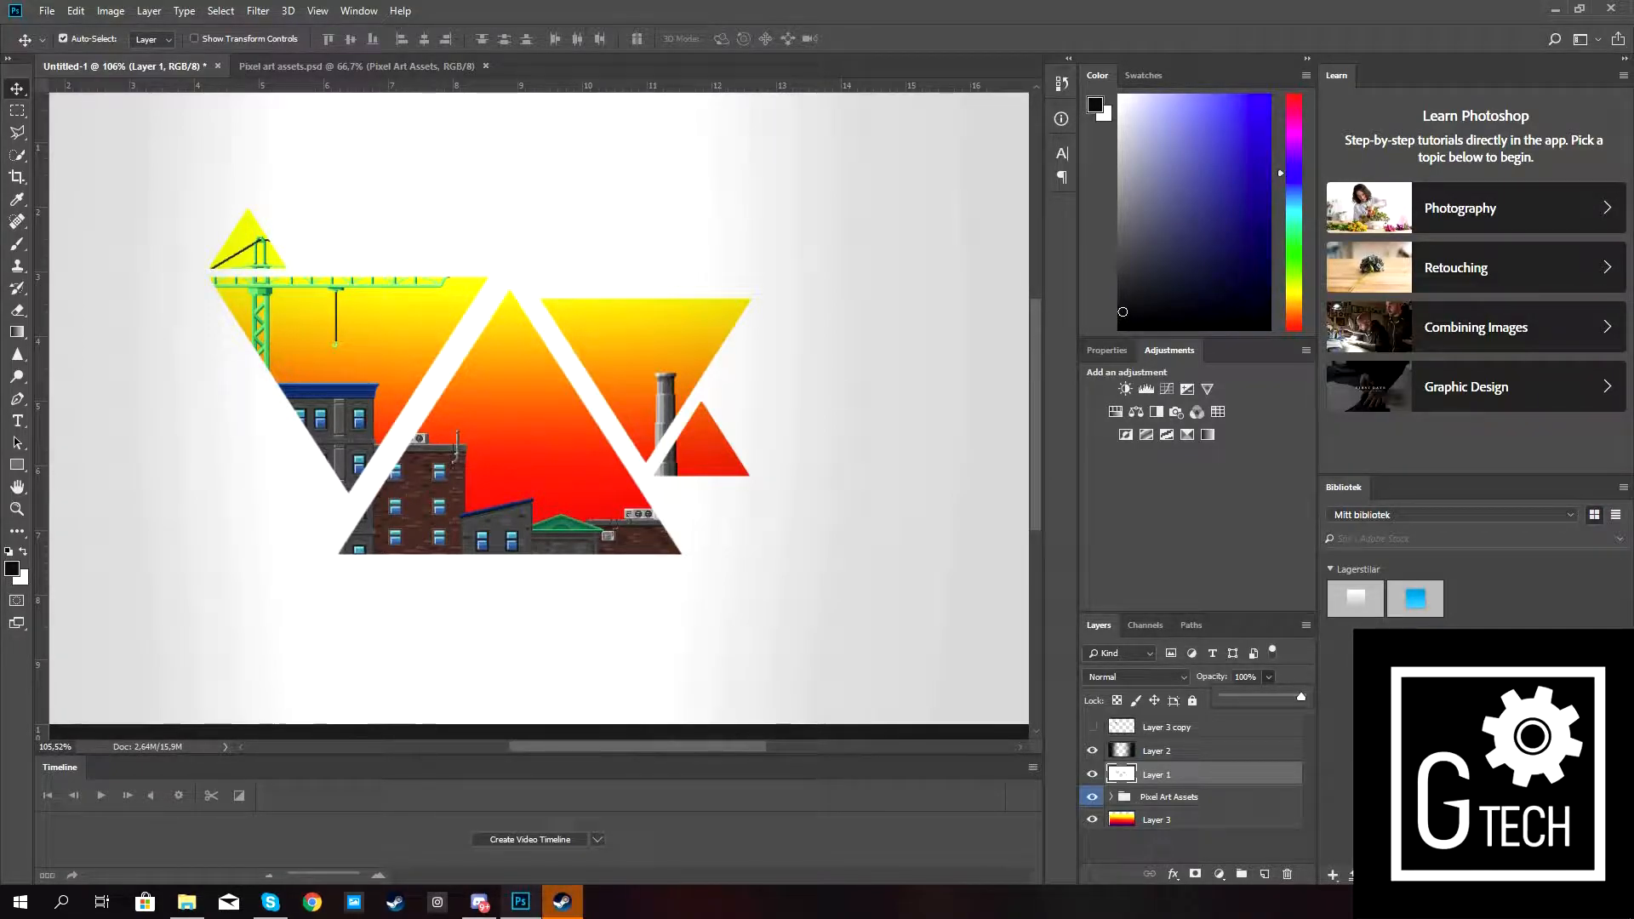
key("alt+Tab")
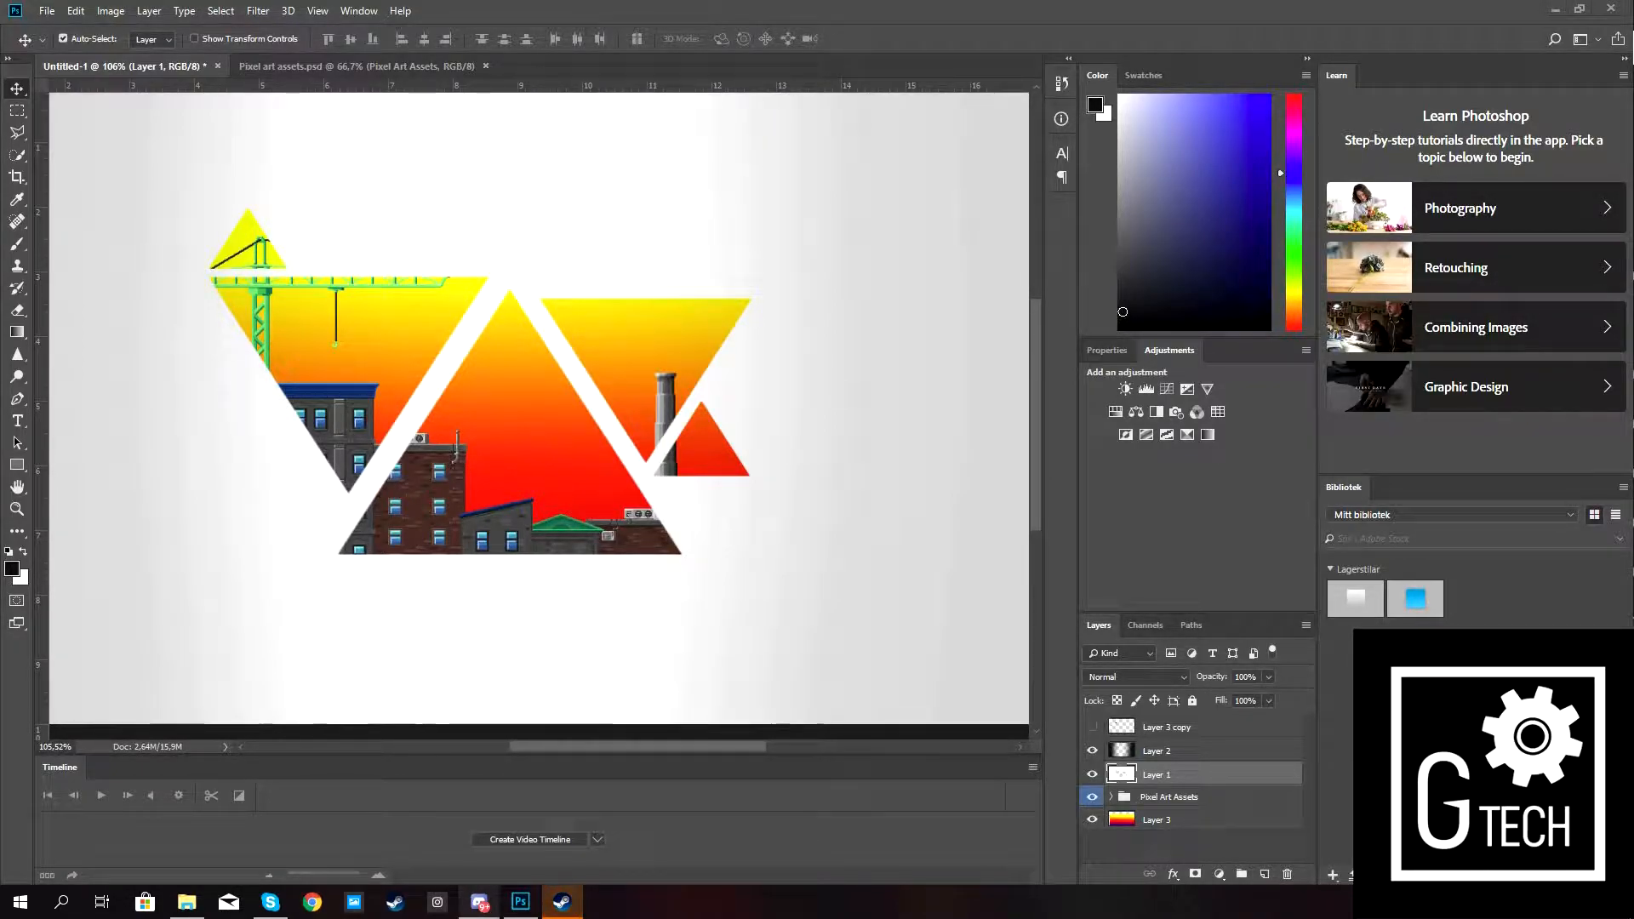
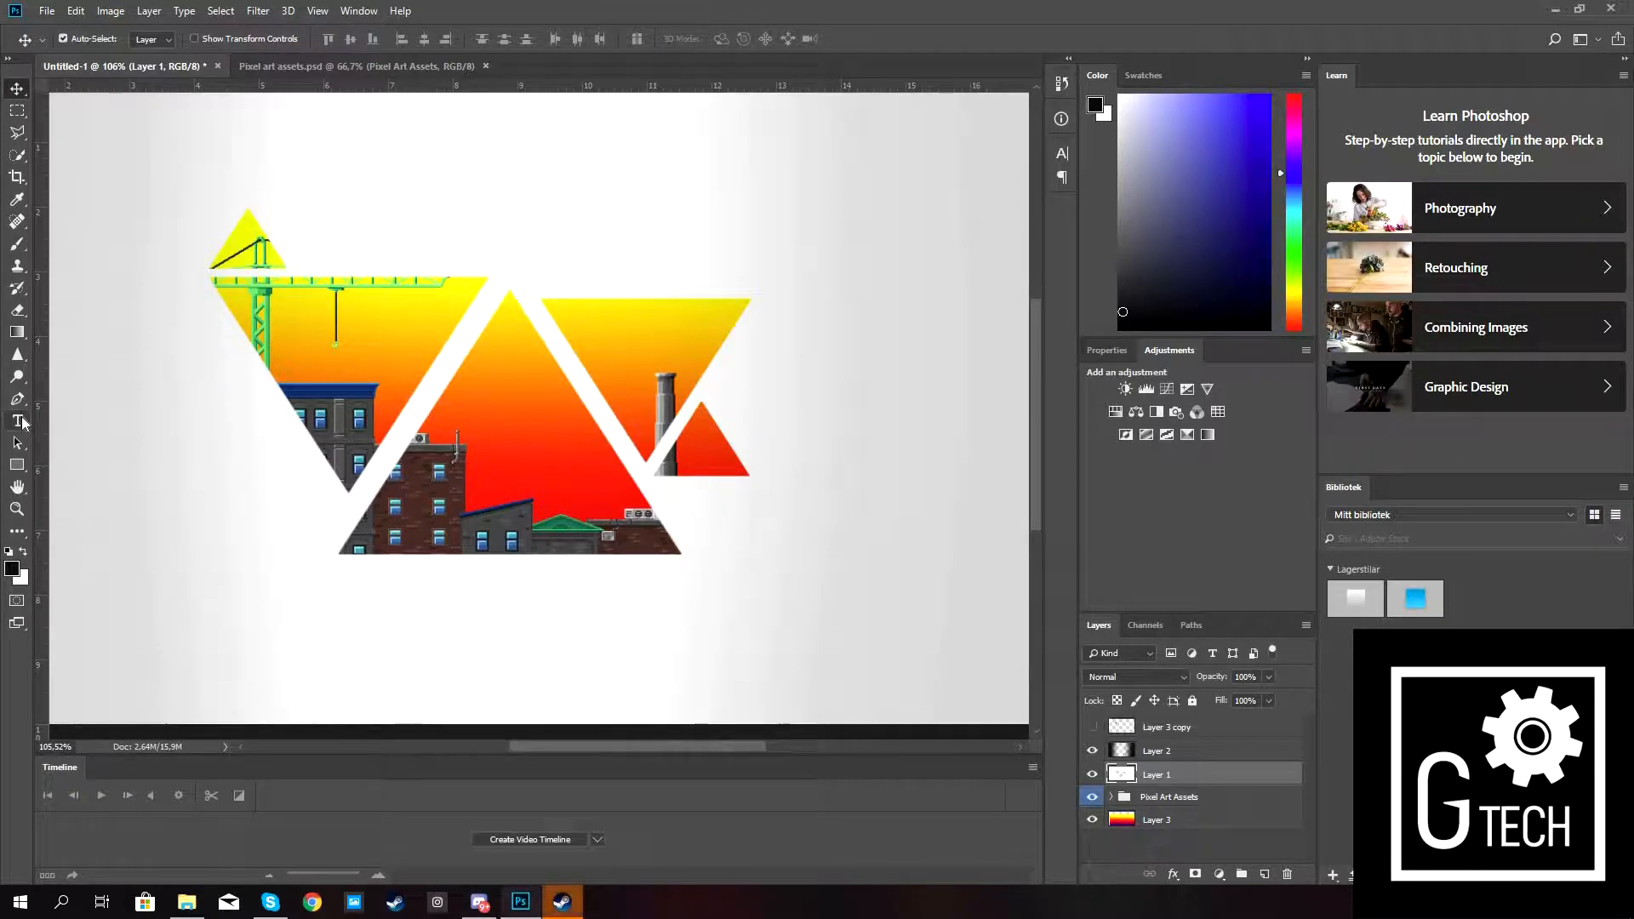
Create a new layer for the text at the top of the layer stack, with the Type tool active.
left_click(17, 422)
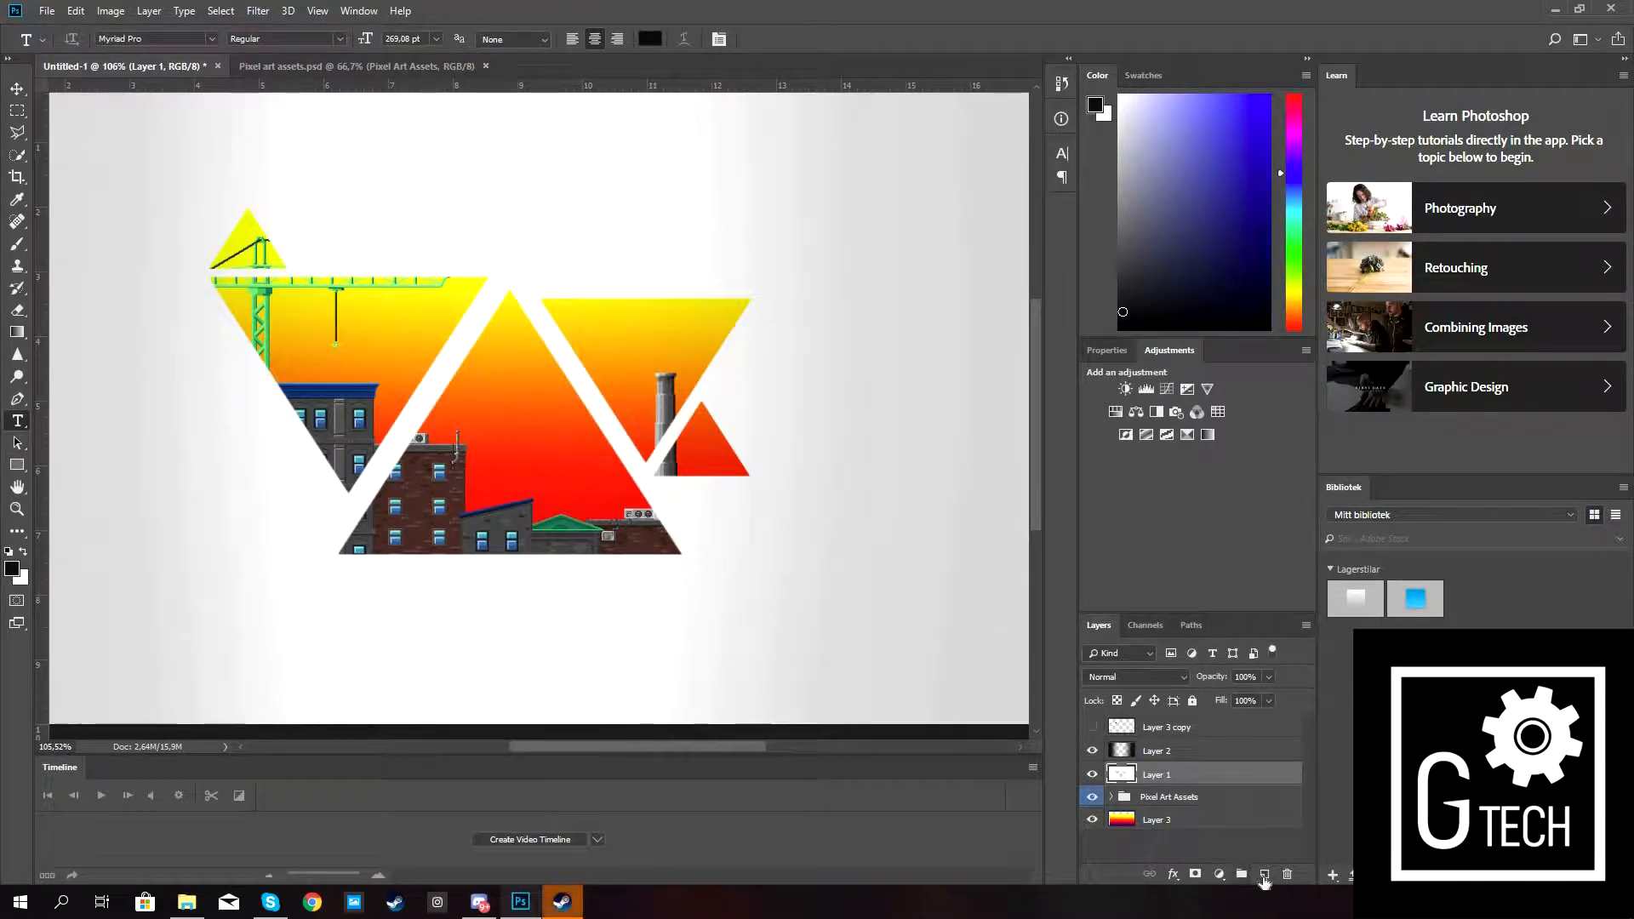
left_click(1264, 874)
left_click_drag(1144, 733, 1131, 763)
Check the hidden Layer 3 copy by toggling its visibility, and delete that layer.
left_click(1094, 753)
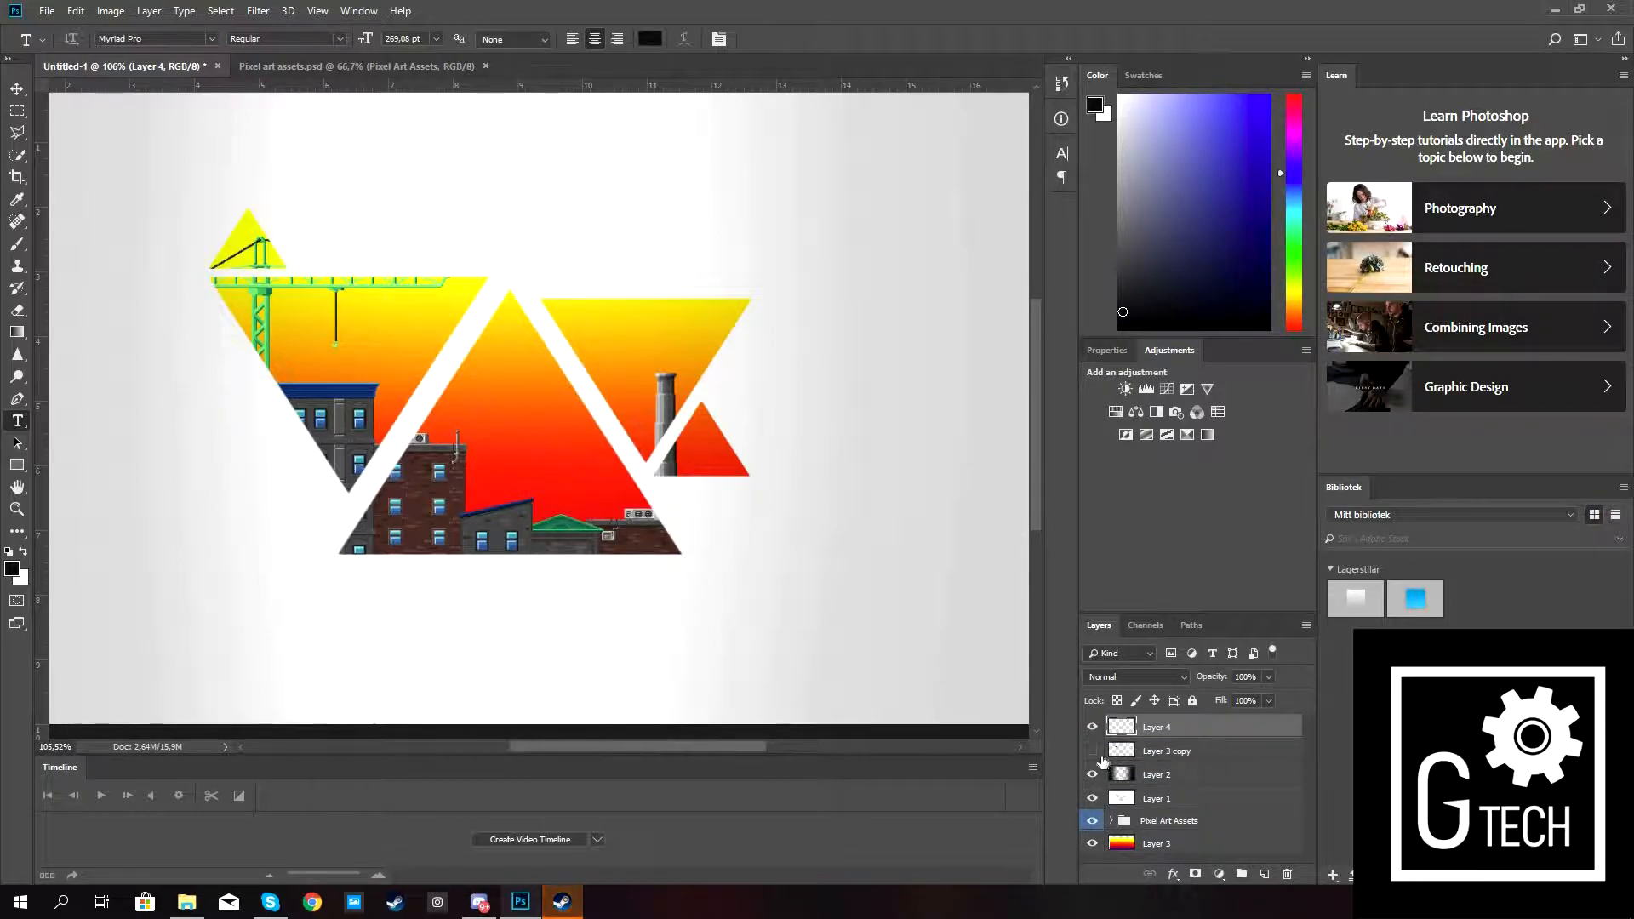
left_click(1096, 753)
left_click(1097, 753)
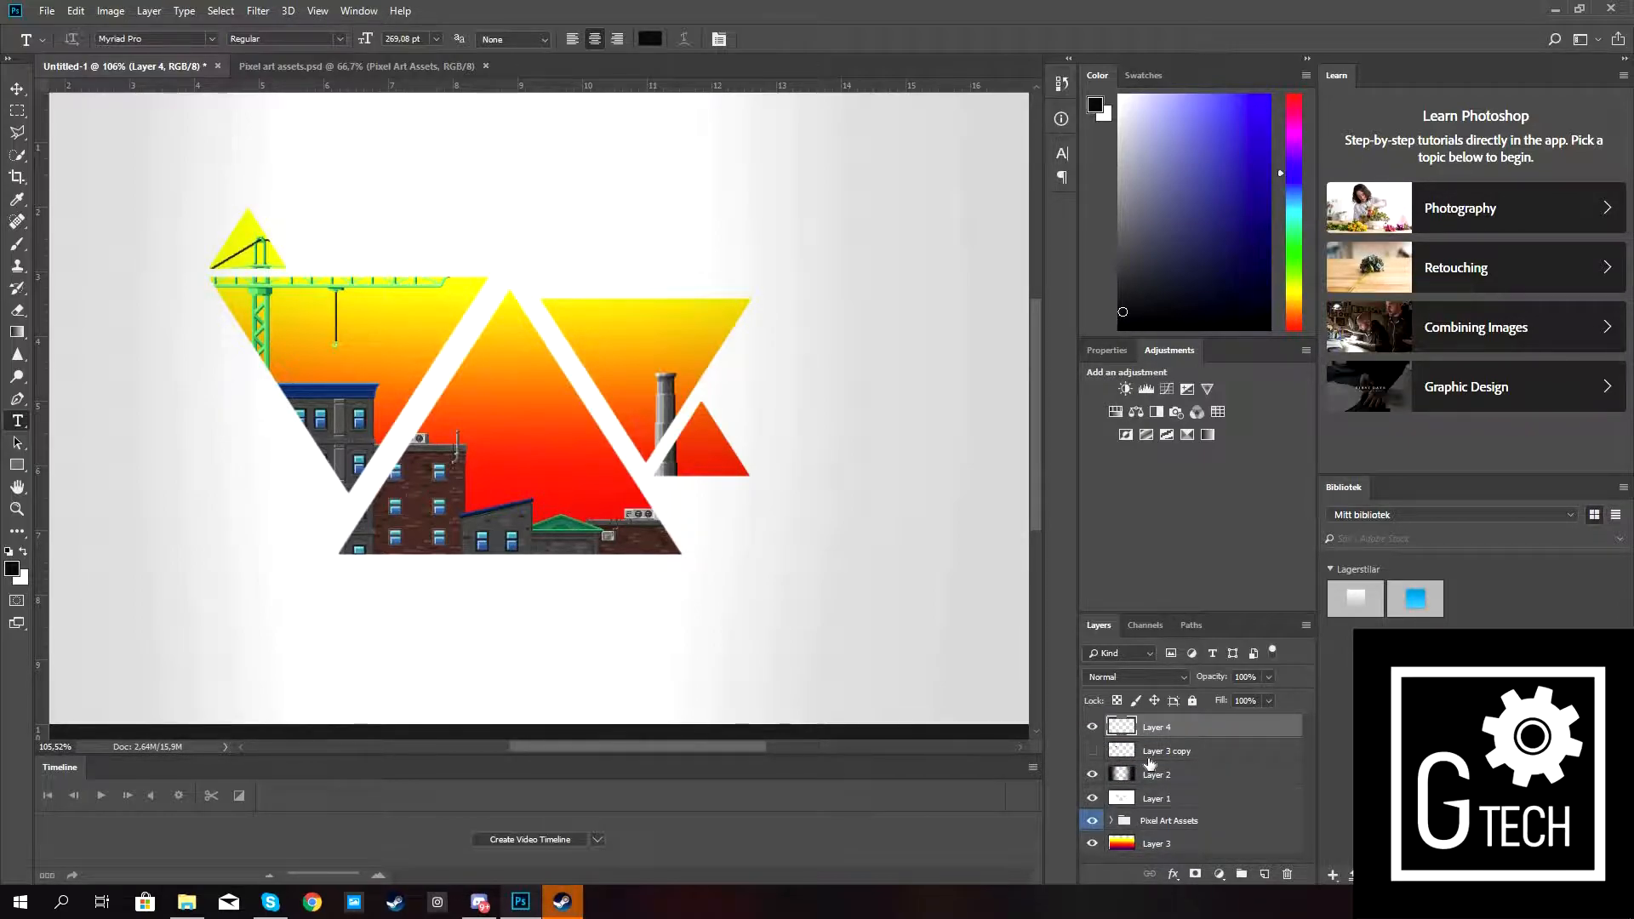
left_click(1151, 750)
key("Delete")
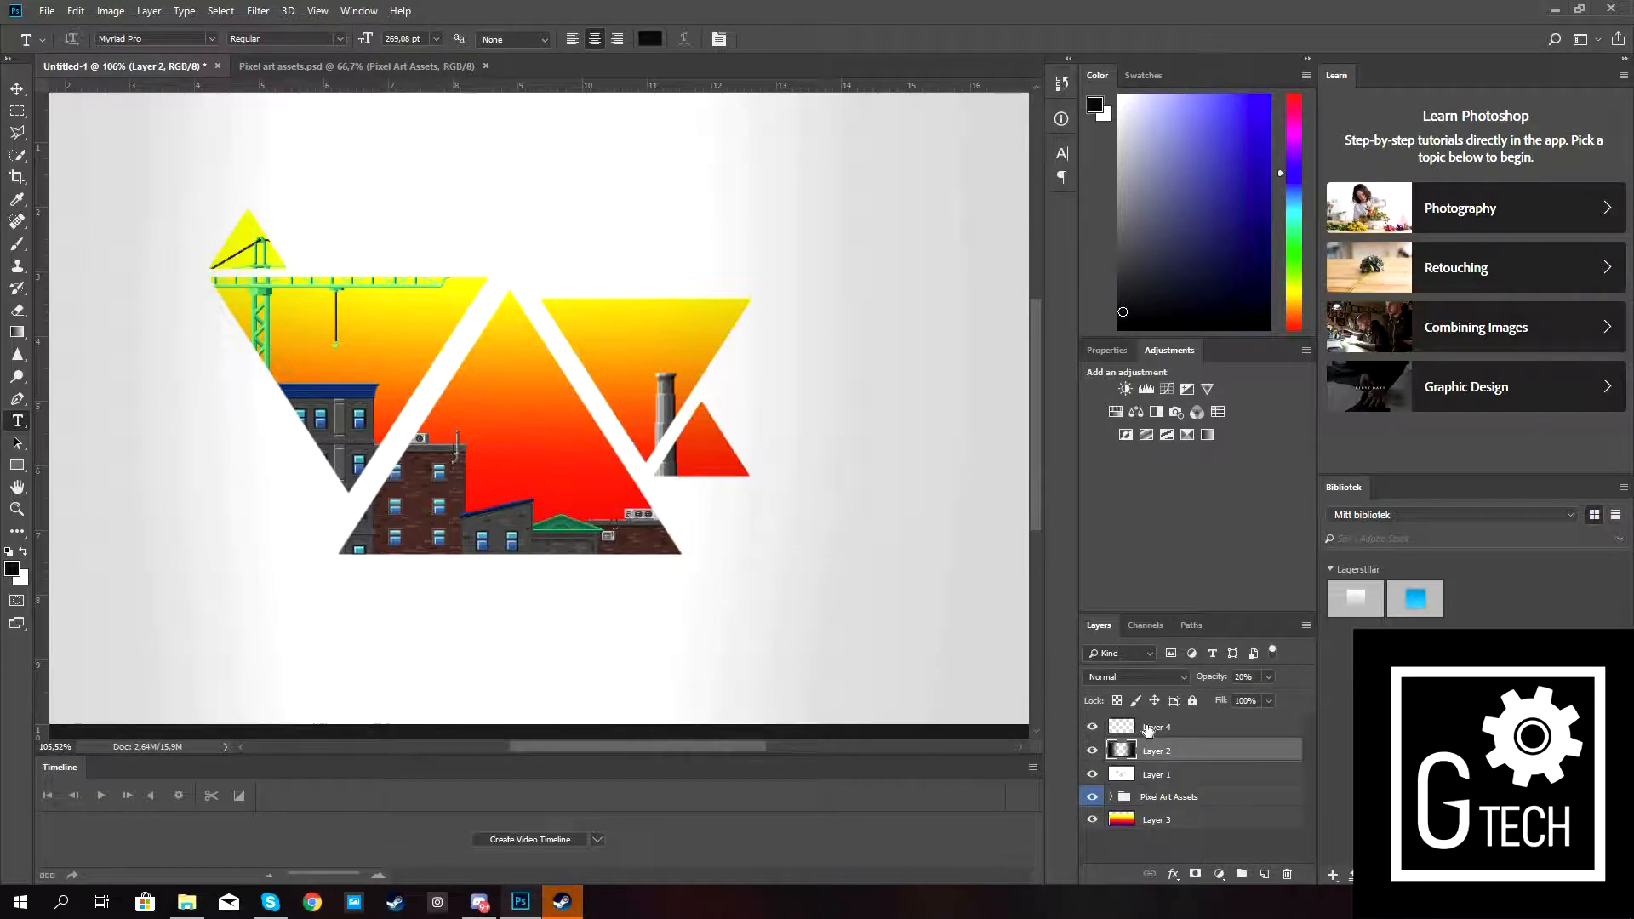
Start a text on Layer 4 inside the central triangle and set its font to D-DIN.
left_click(1148, 729)
left_click(473, 441)
left_click(213, 39)
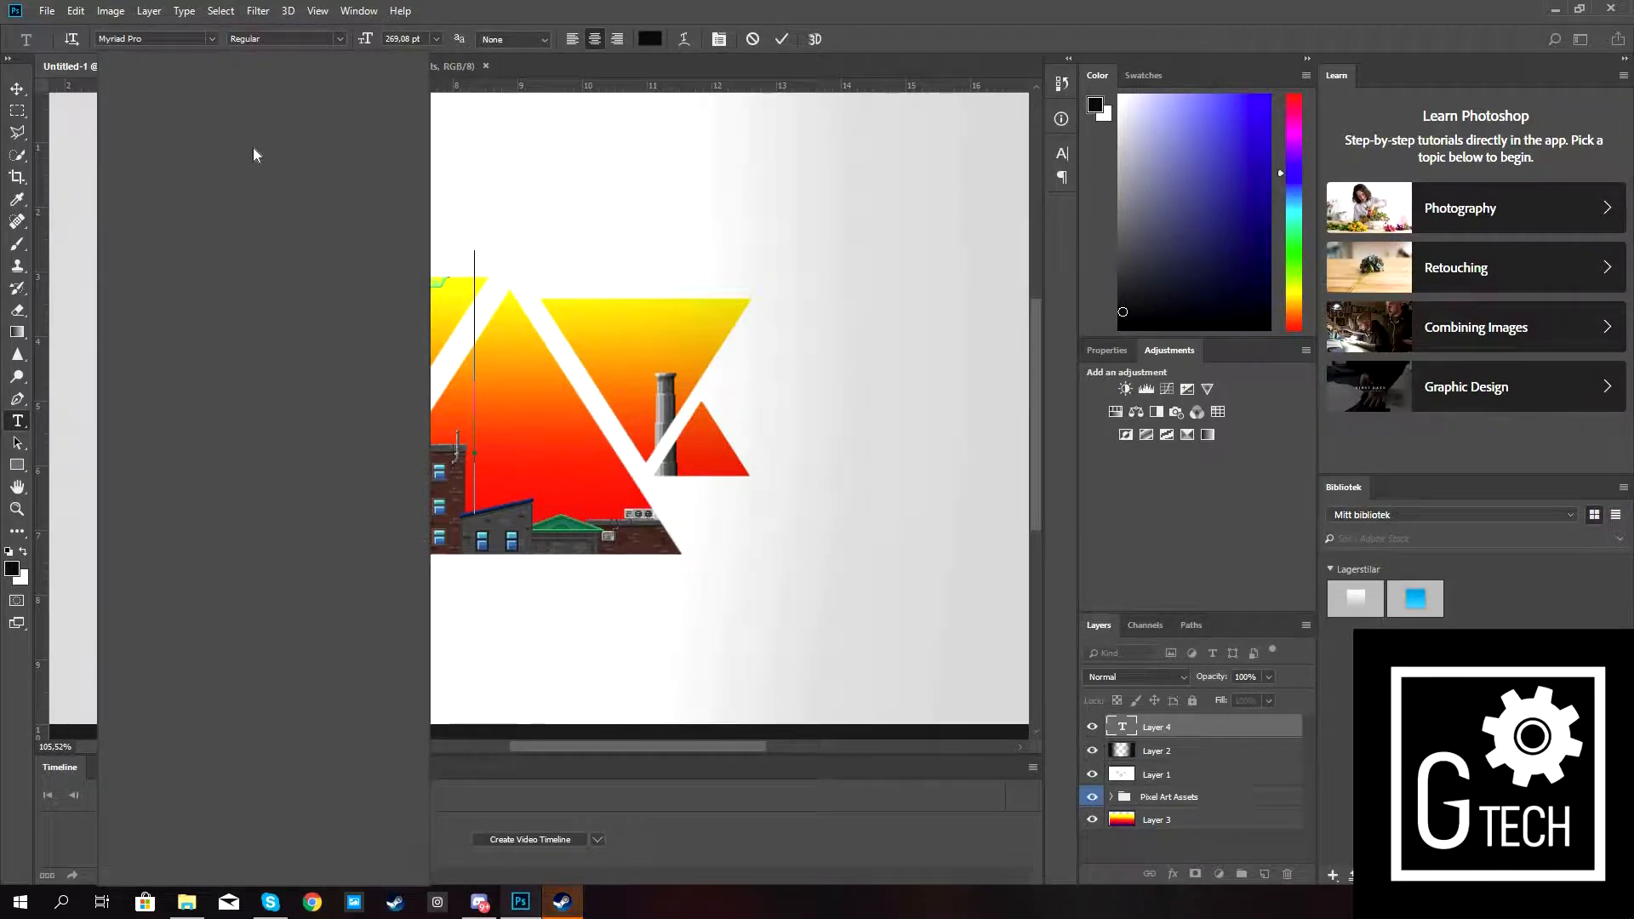
scroll(295, 195, "up", 4)
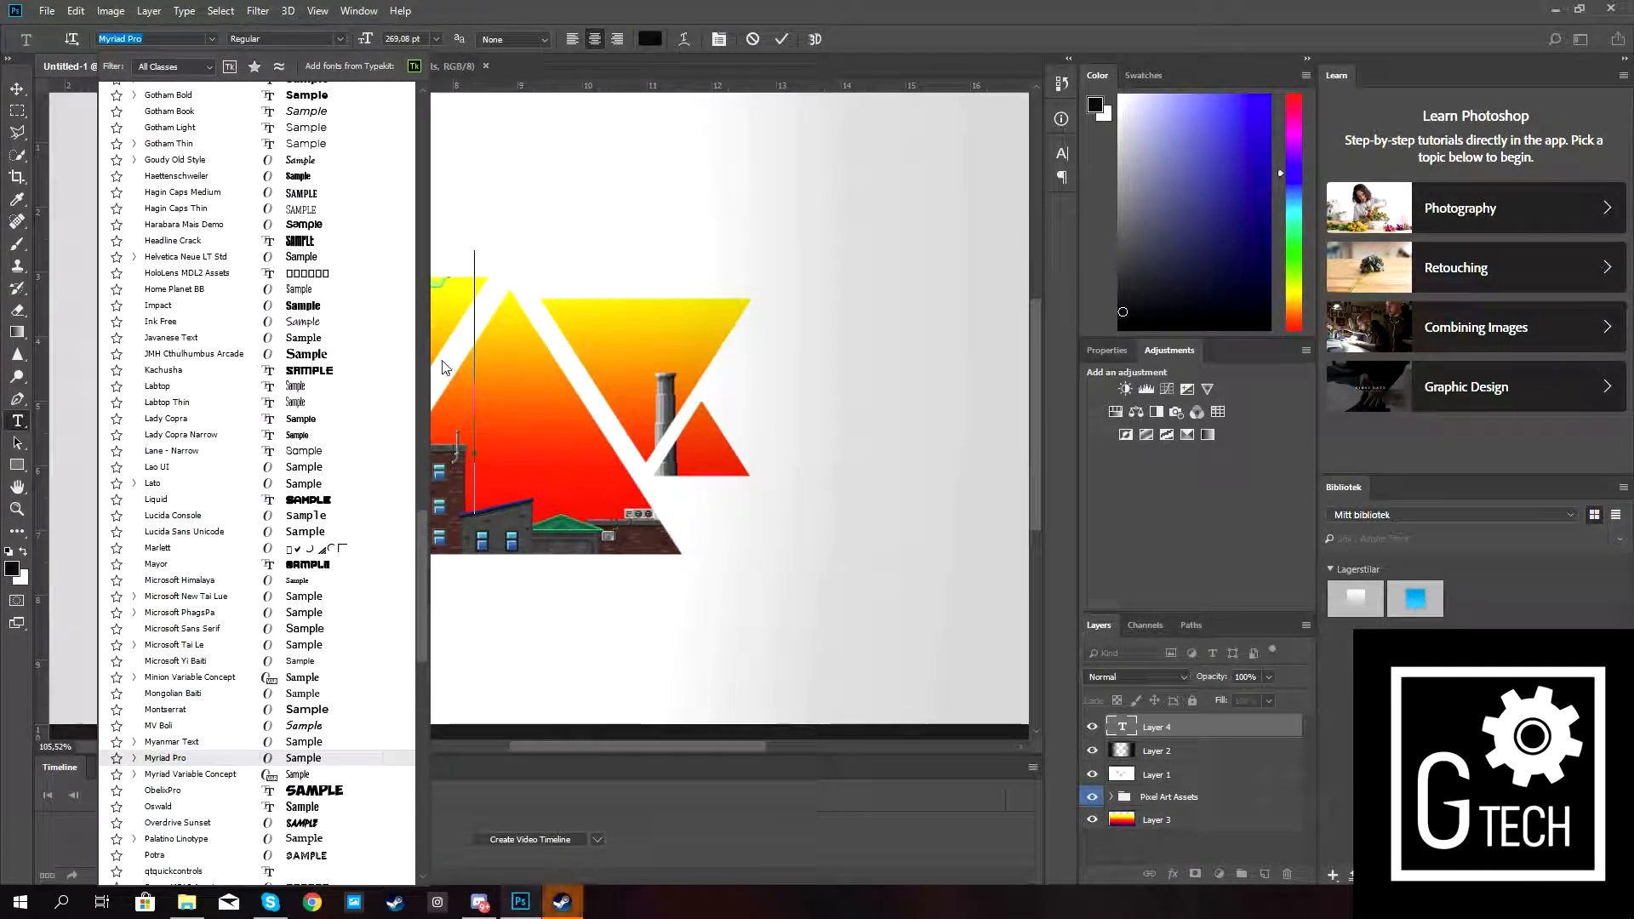
scroll(422, 586, "up", 3)
scroll(422, 110, "up", 5)
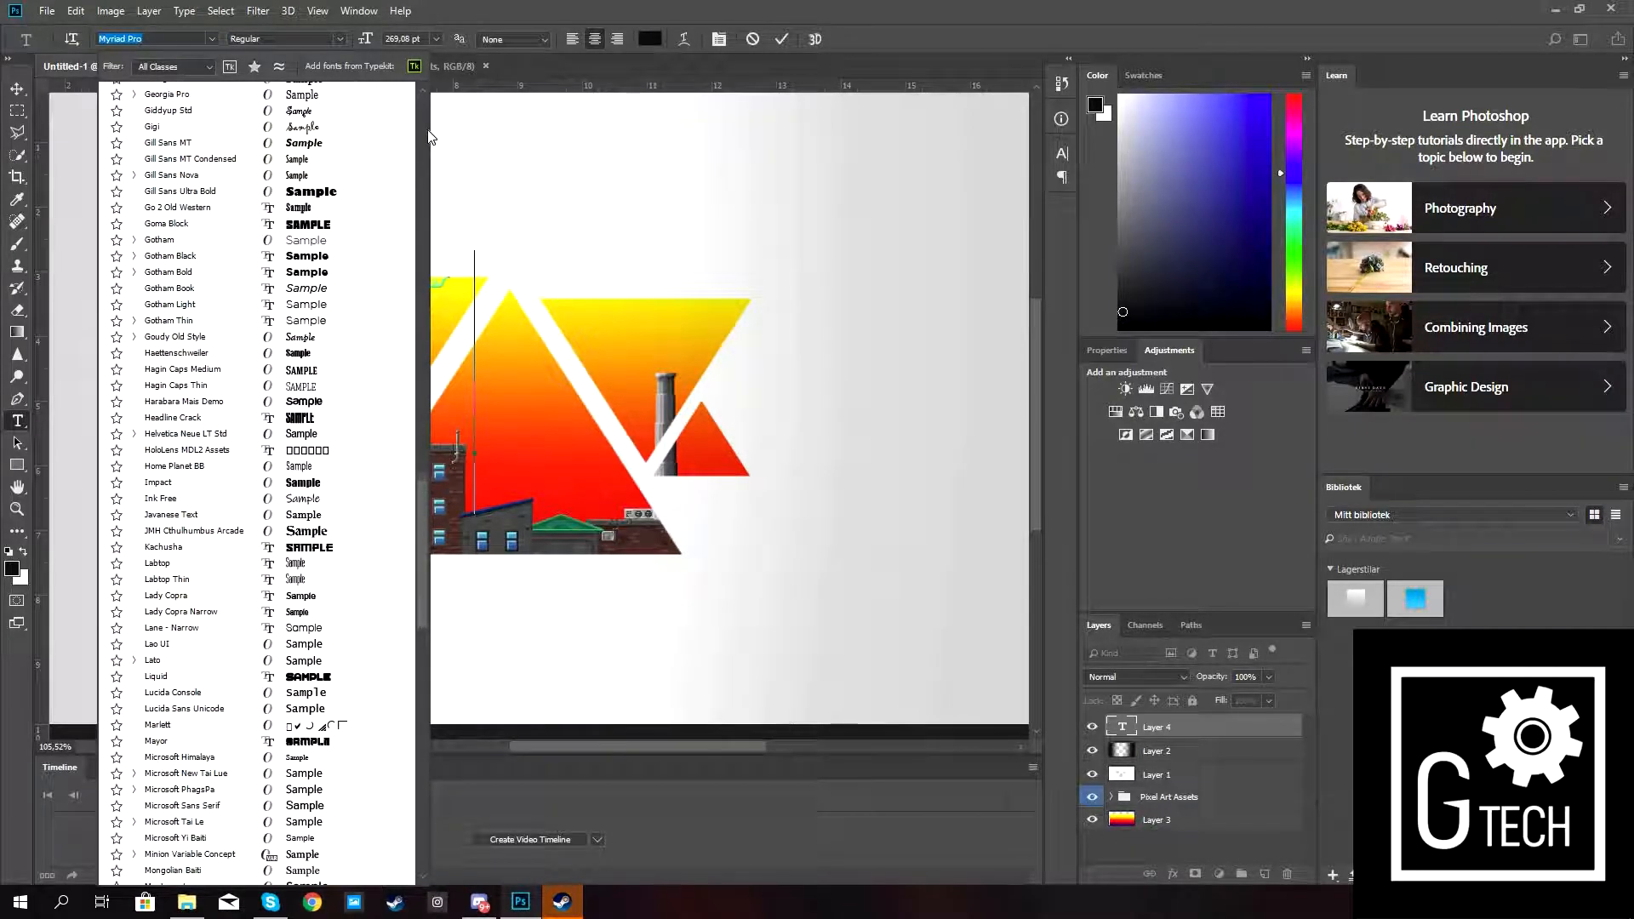
scroll(420, 107, "up", 15)
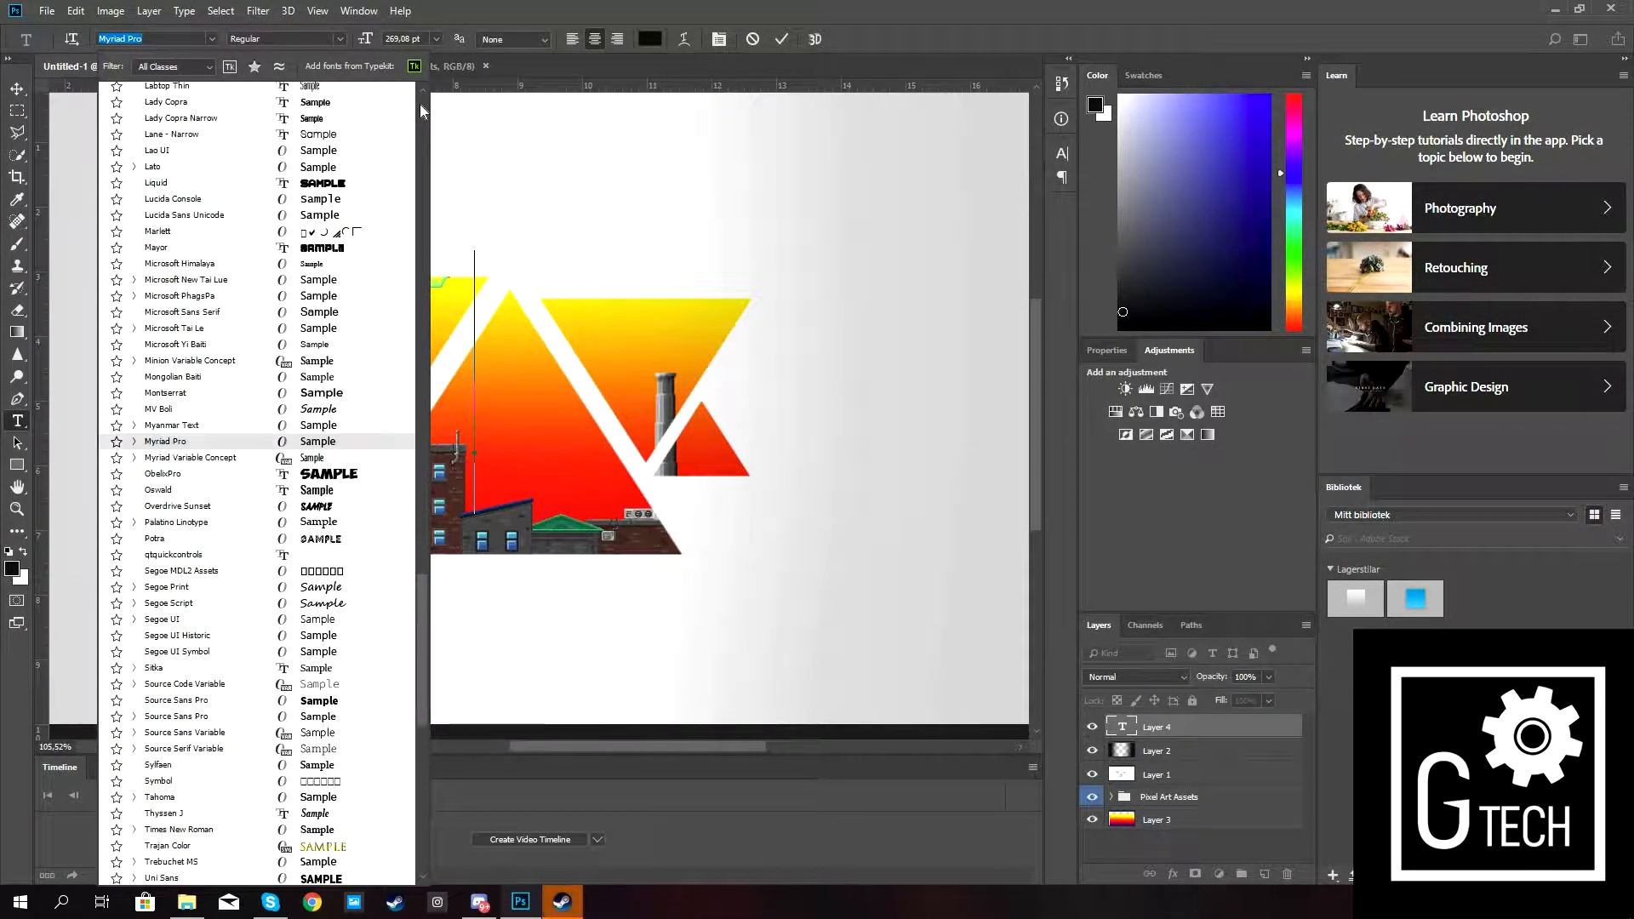
left_click(420, 105)
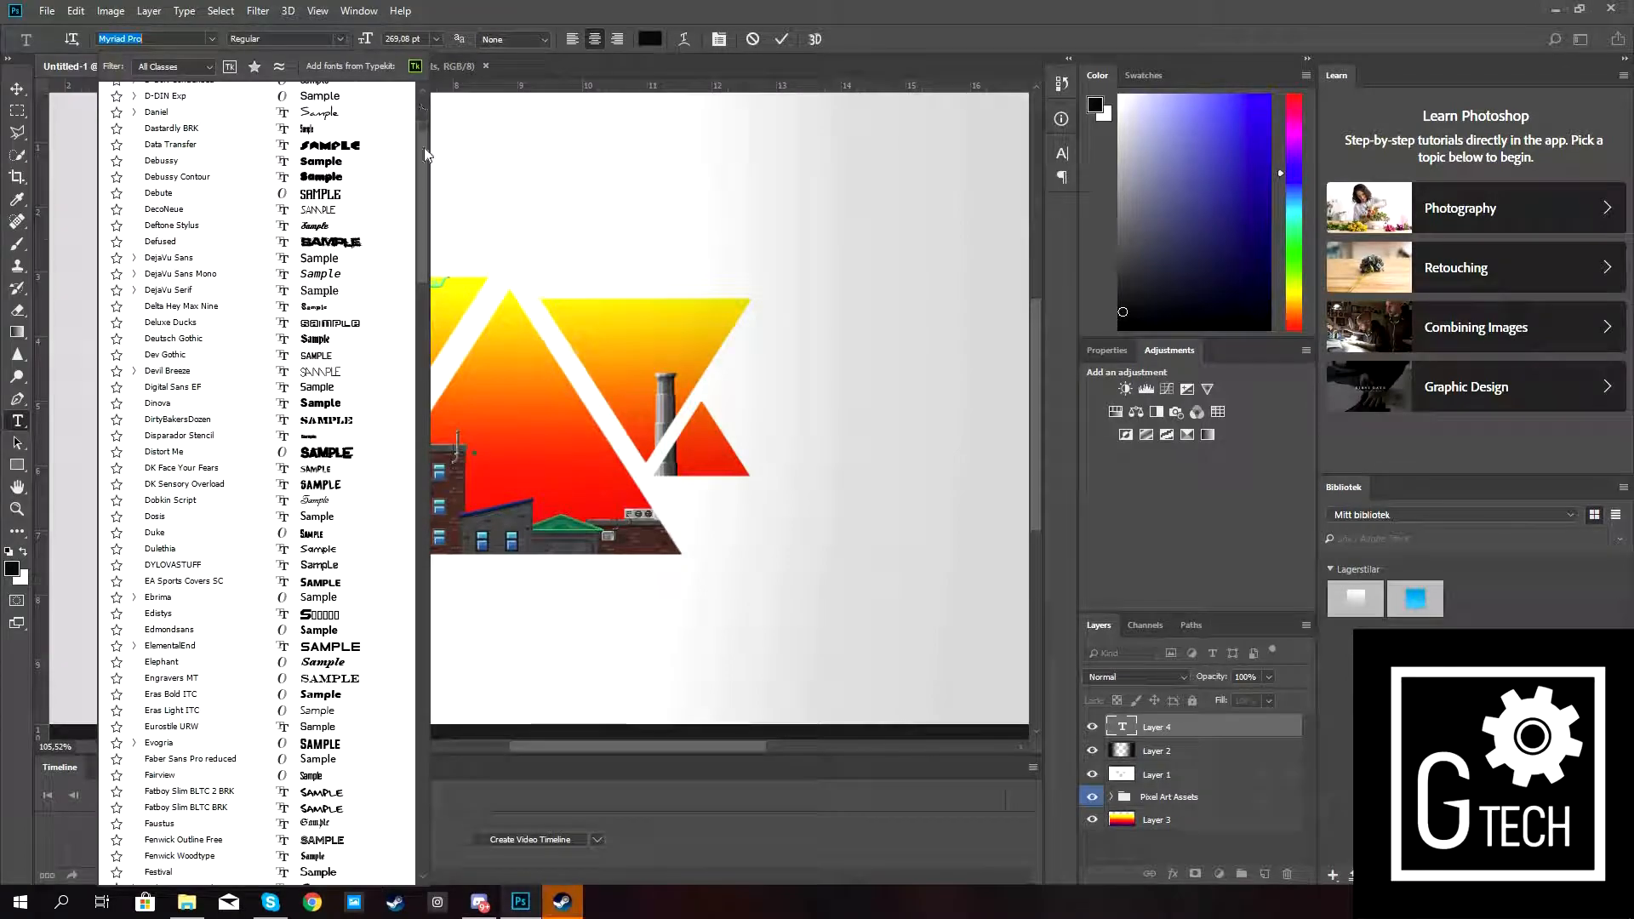
left_click_drag(423, 159, 422, 109)
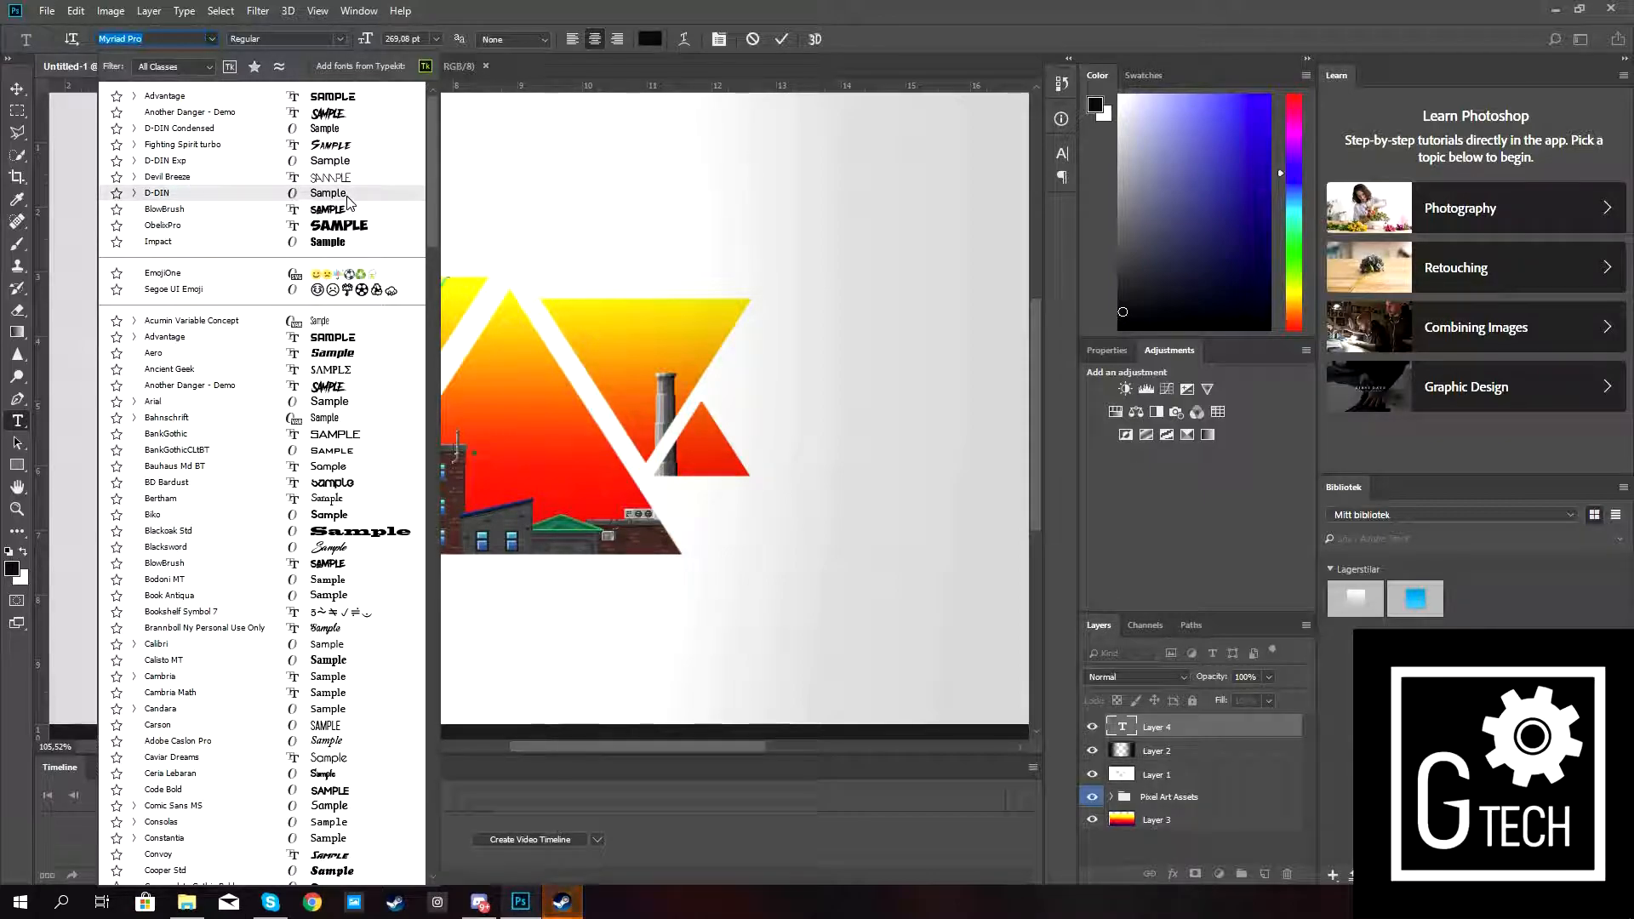
left_click(345, 194)
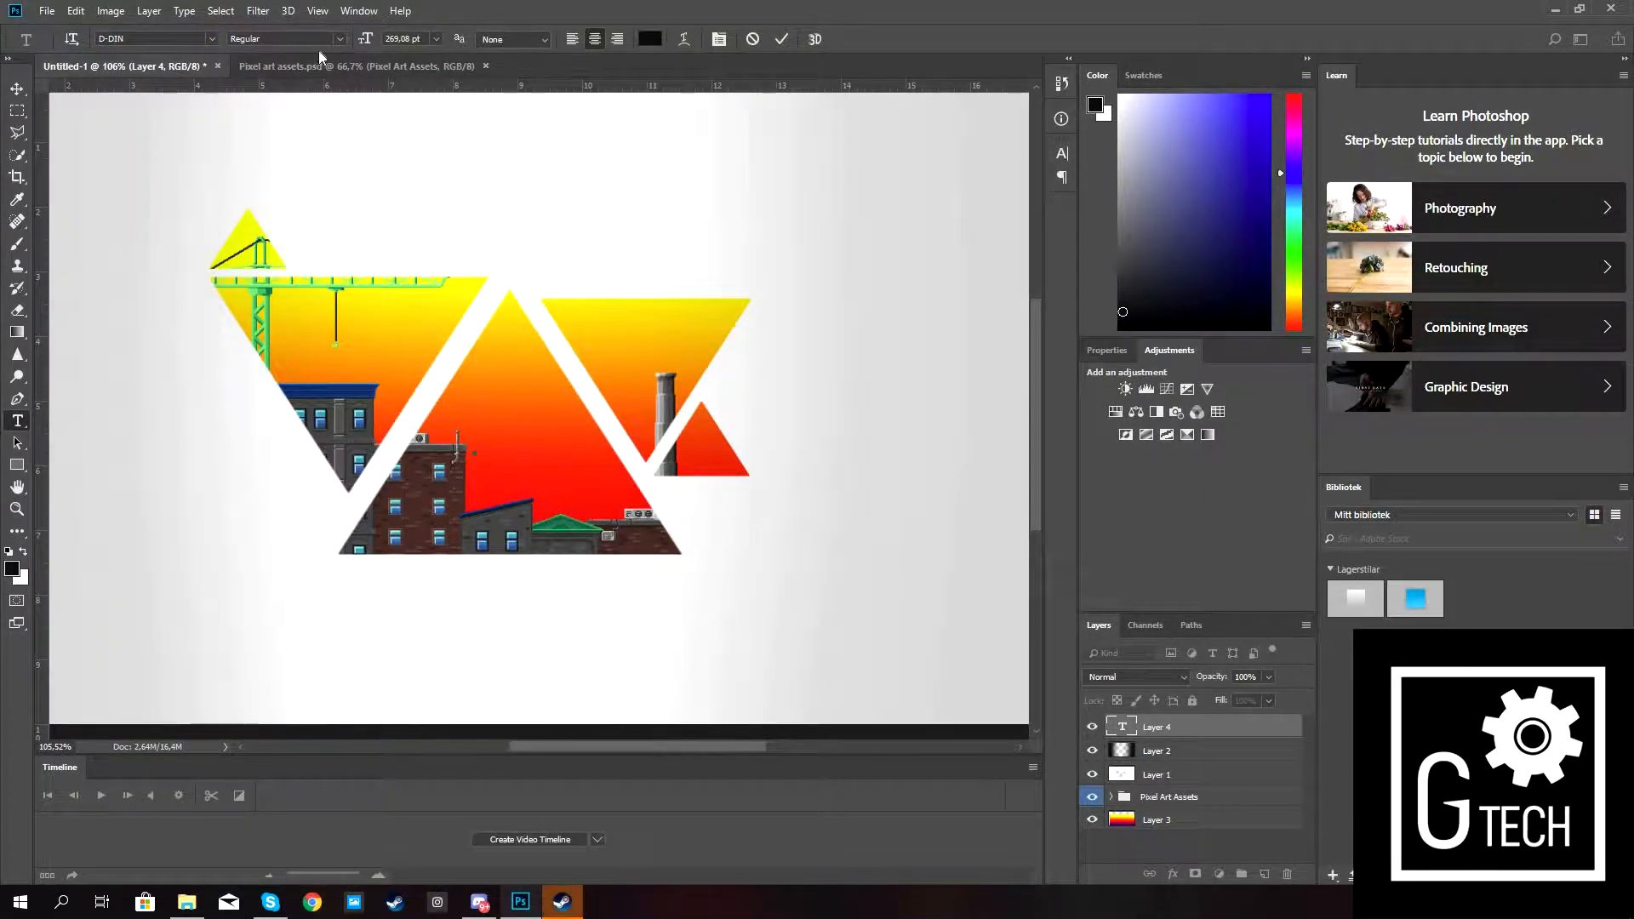
Set the font size to 72 pt and enter the letter "G".
left_click(434, 40)
left_click(419, 255)
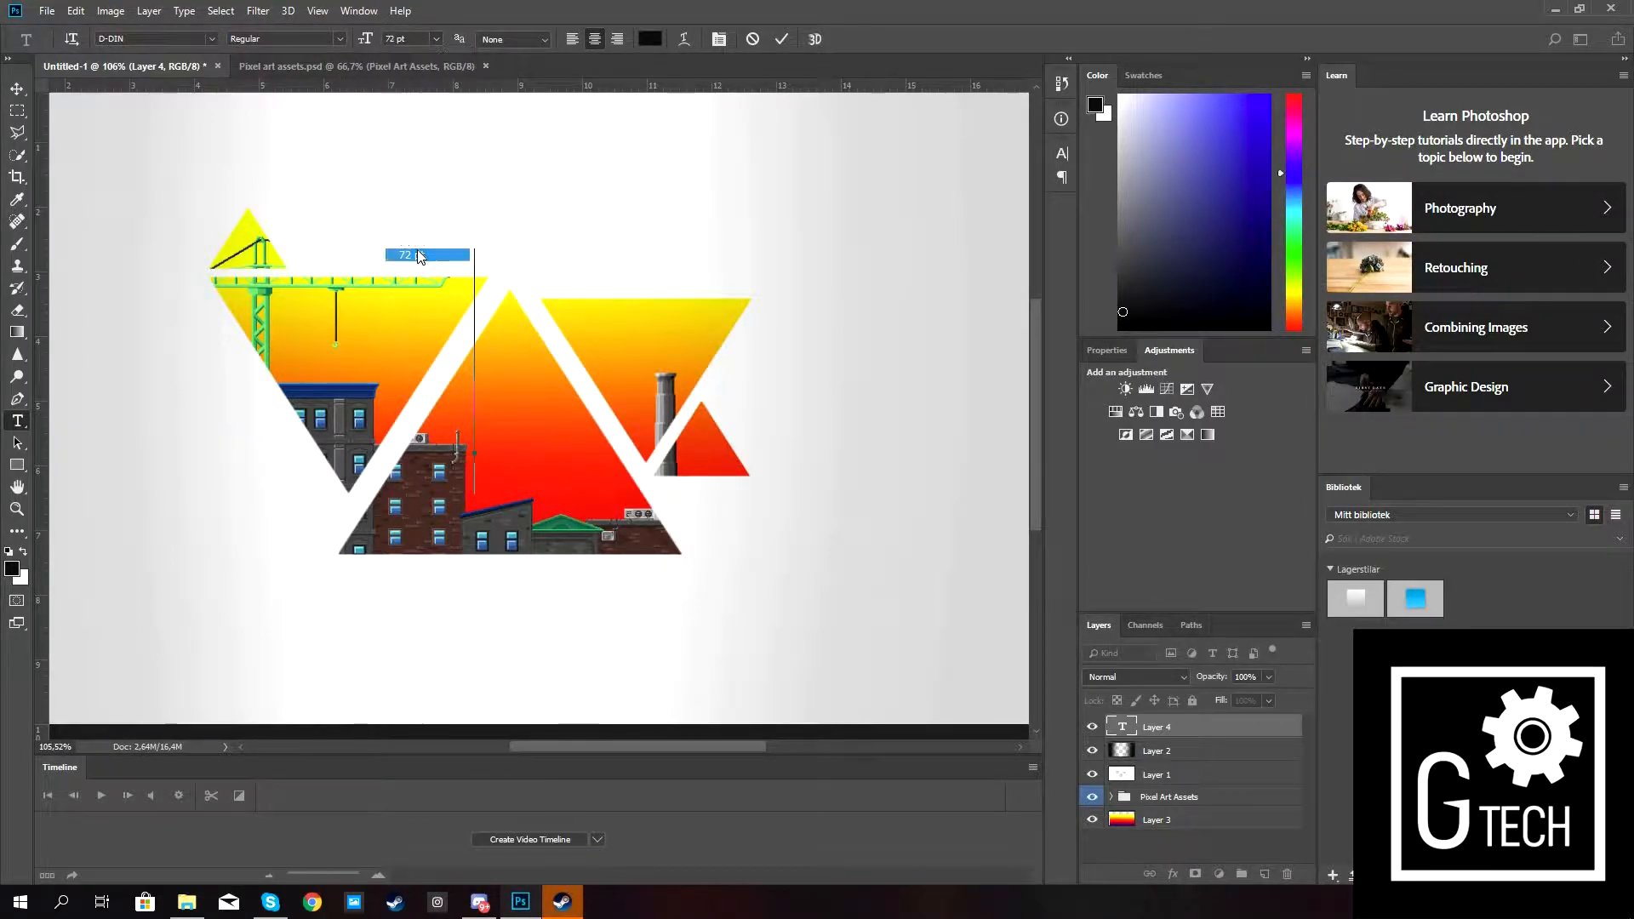
type("G")
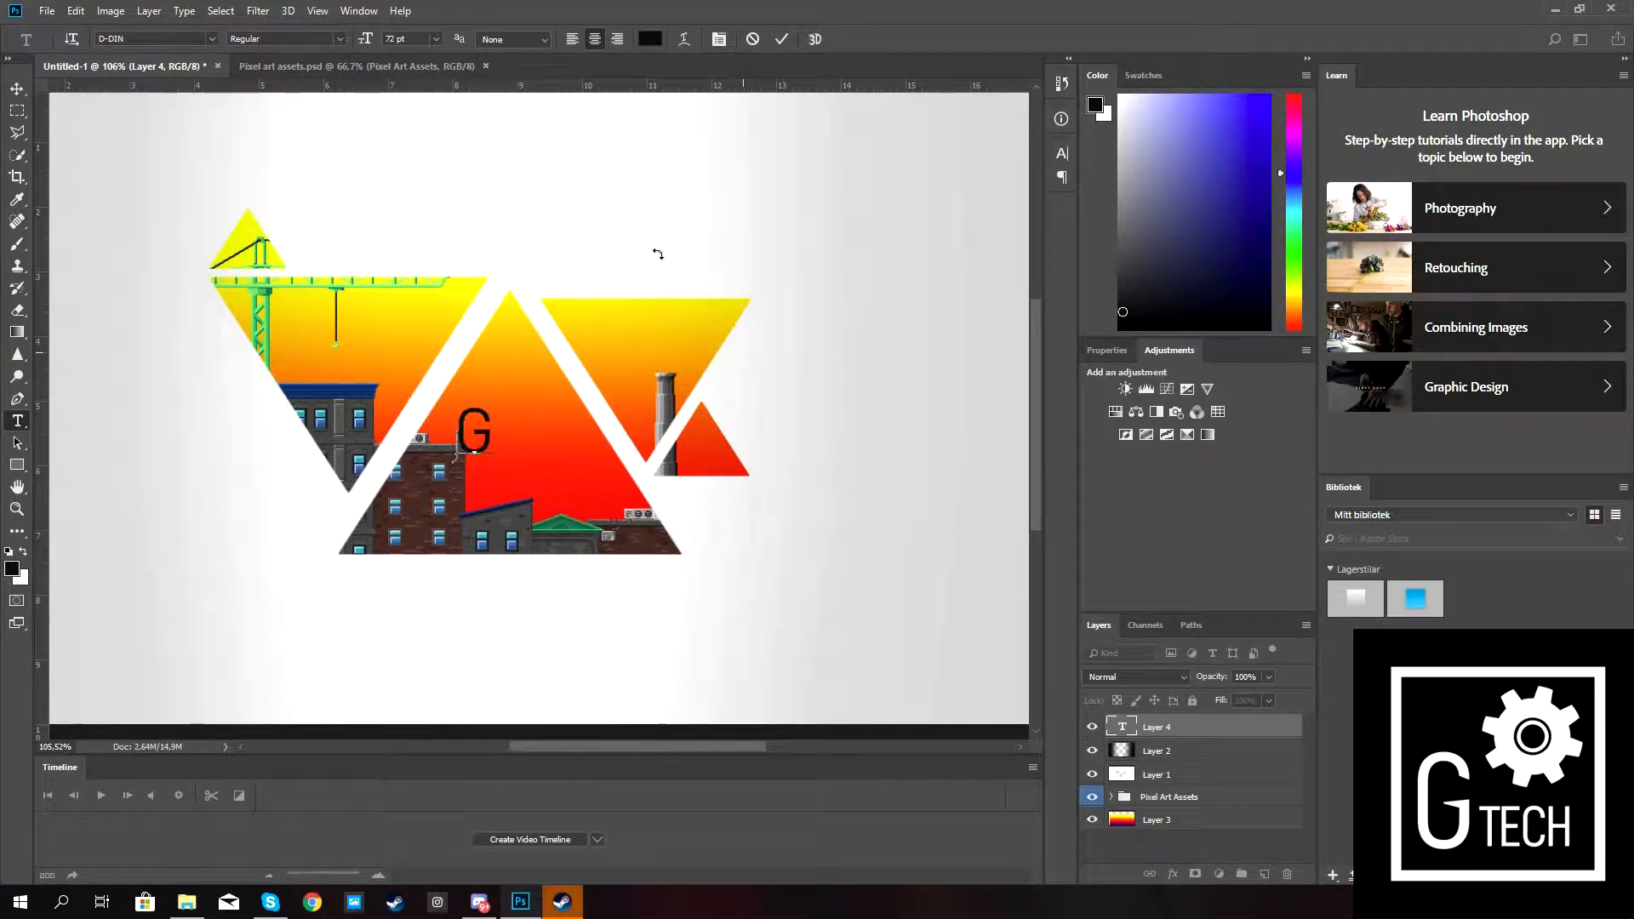
Change the colour of the letter G to white (ffffff) and commit the text.
key("ctrl+a")
scroll(488, 397, "up", 5)
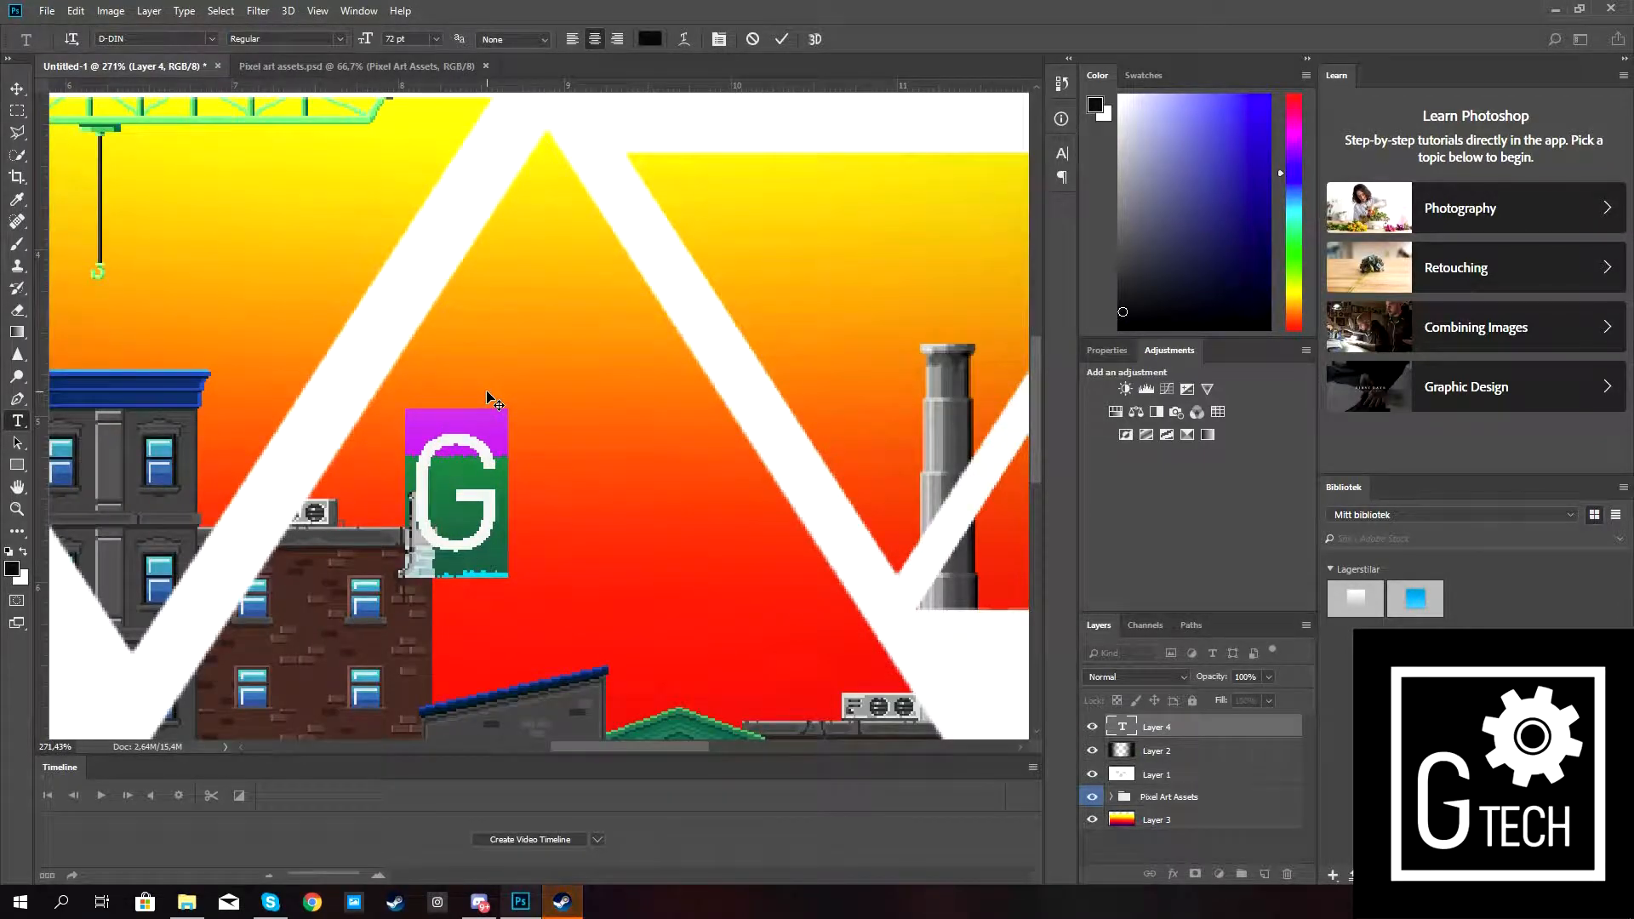
scroll(489, 394, "down", 4)
left_click(649, 39)
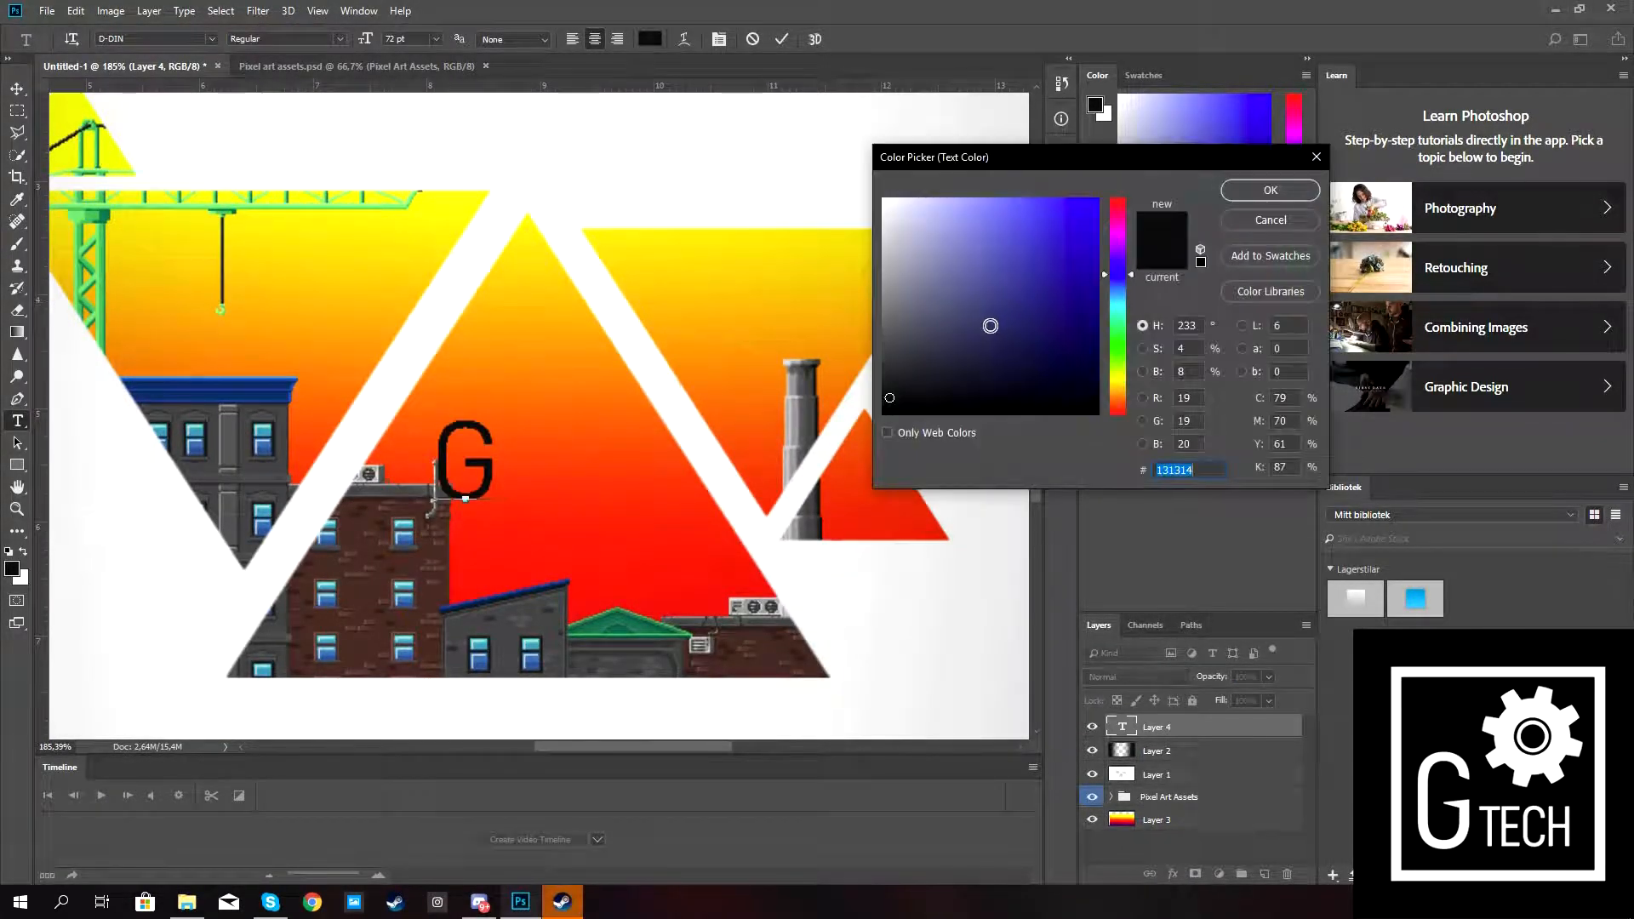
type("ffffff")
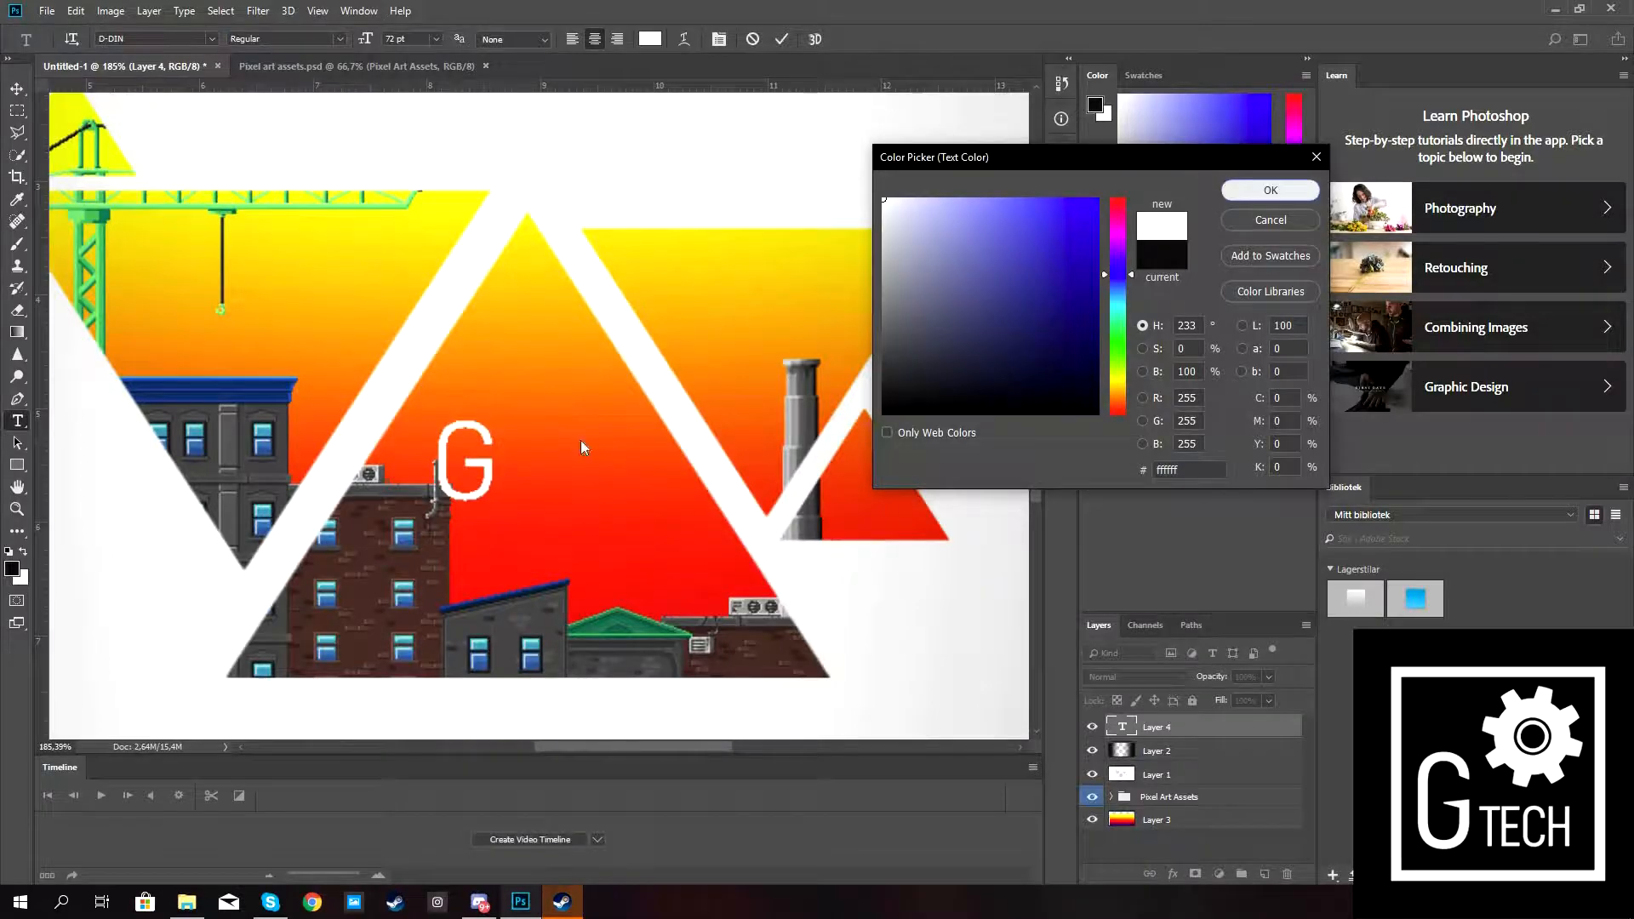
key("Return")
left_click(460, 428)
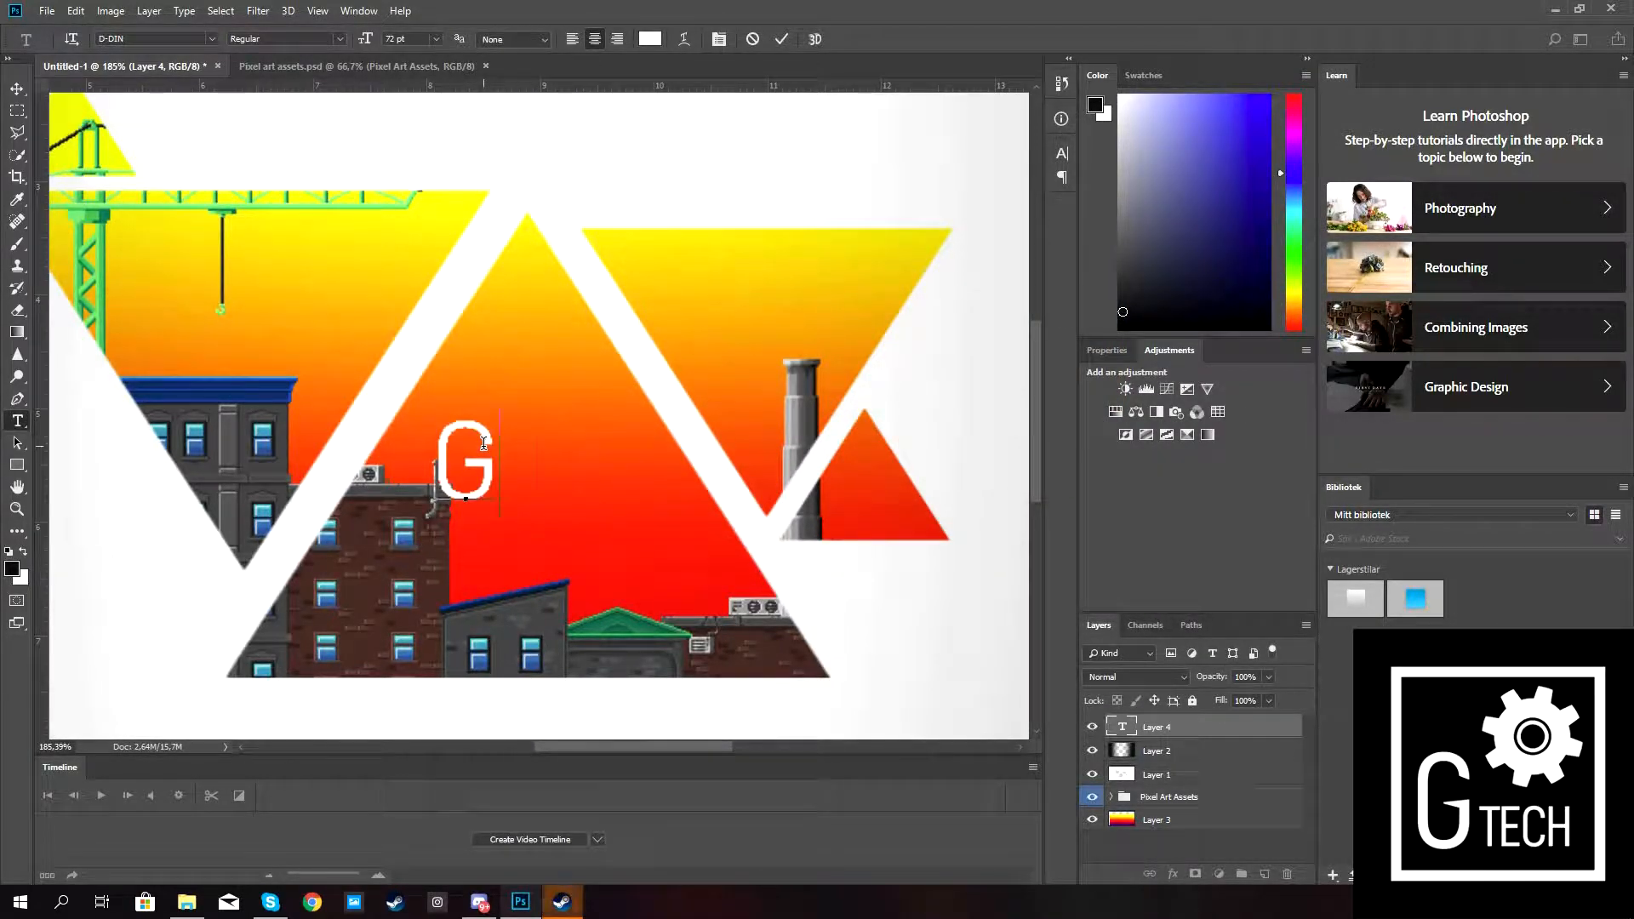
double_click(484, 443)
left_click(782, 40)
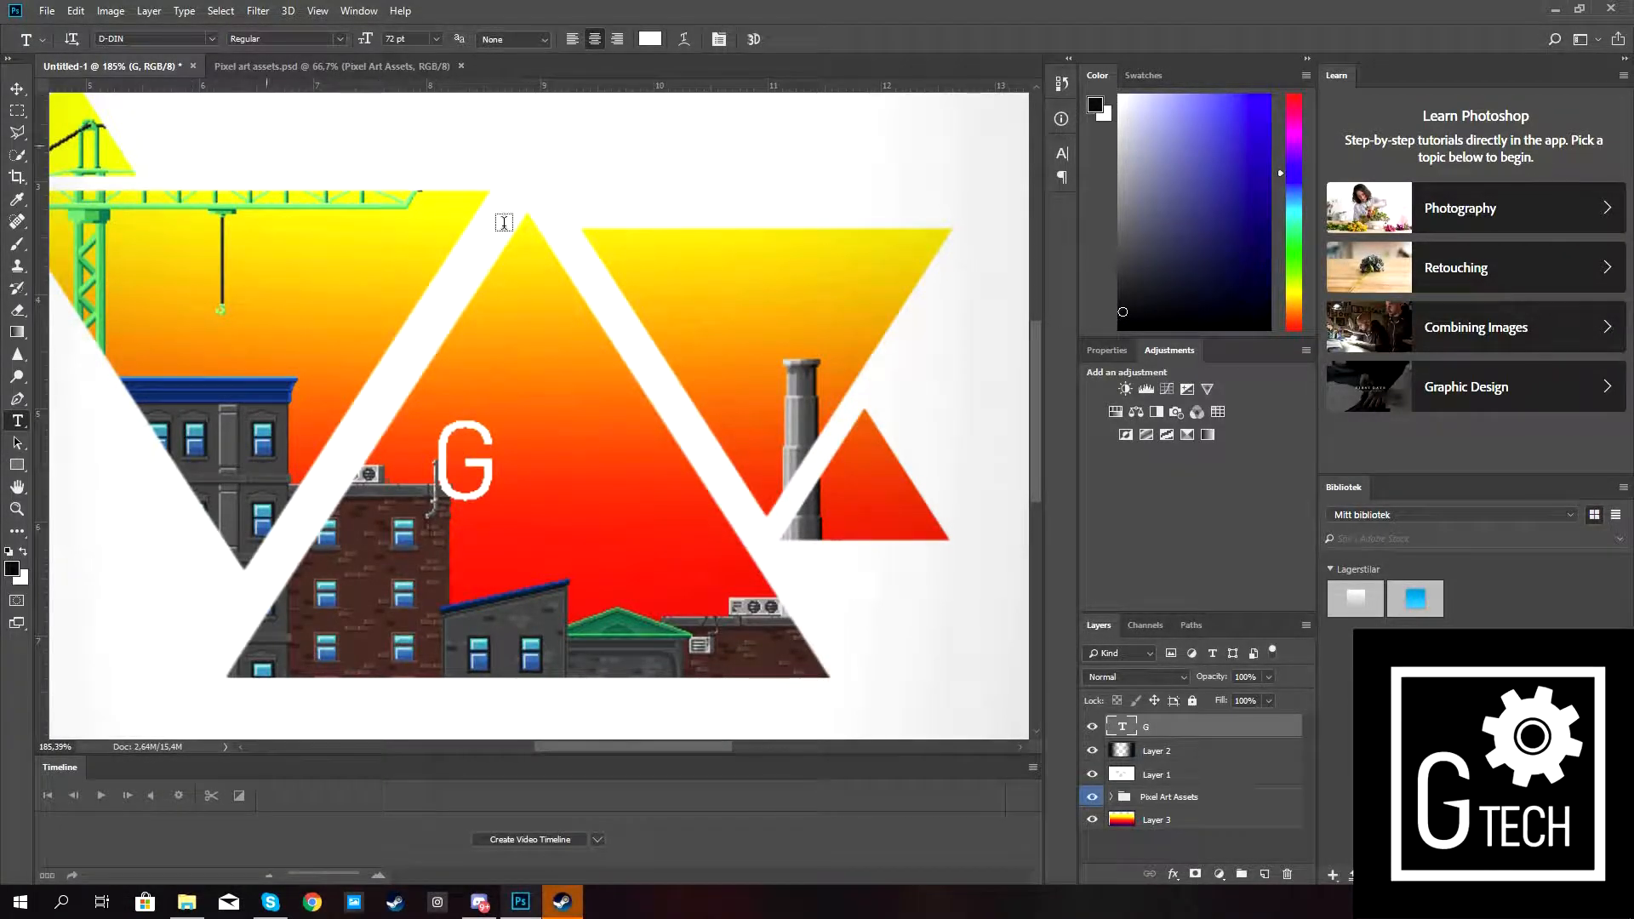
double_click(460, 452)
left_click(434, 39)
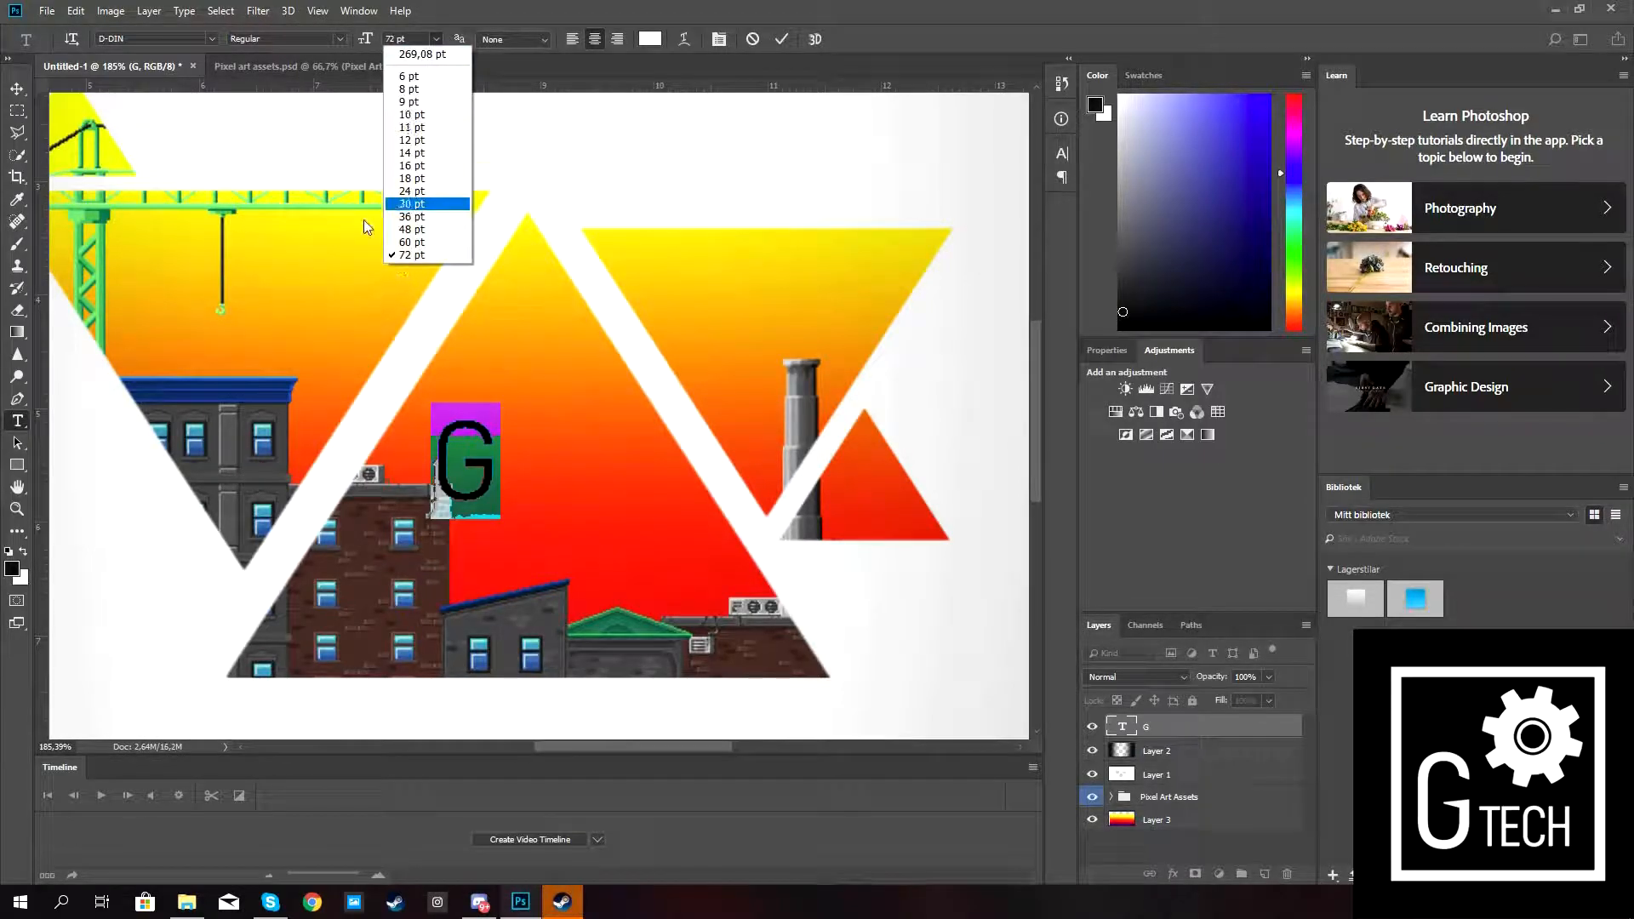
left_click(211, 38)
left_click(211, 37)
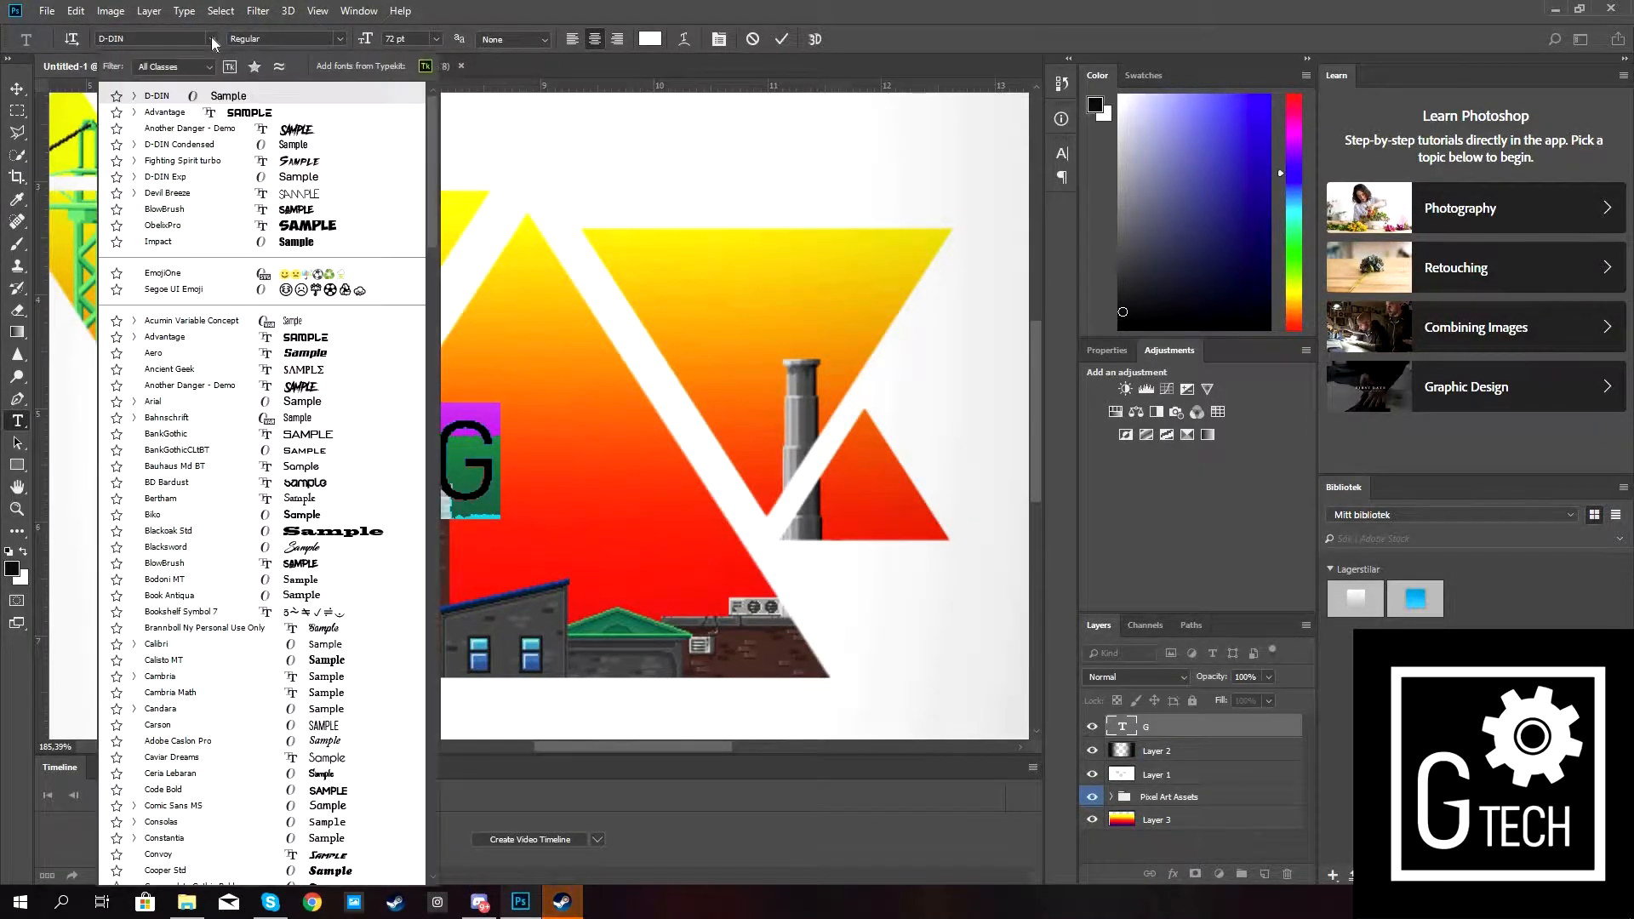
left_click(211, 38)
double_click(482, 464)
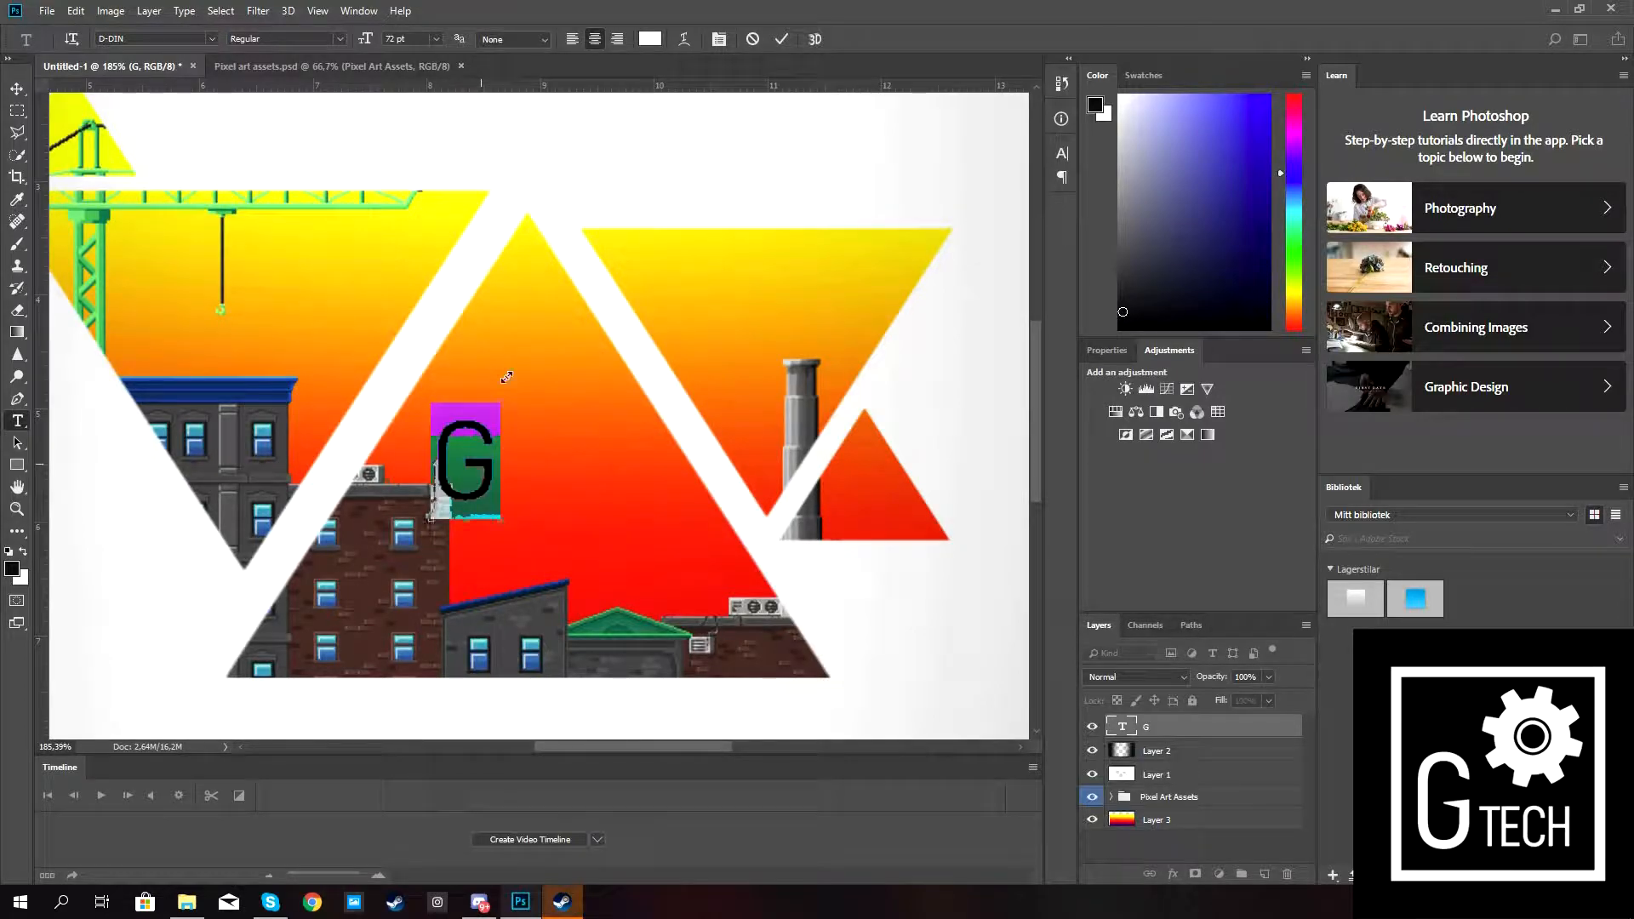
Move the letter G into the inverted triangle beneath the crane and scale it proportionally to 222.03%.
left_click(17, 88)
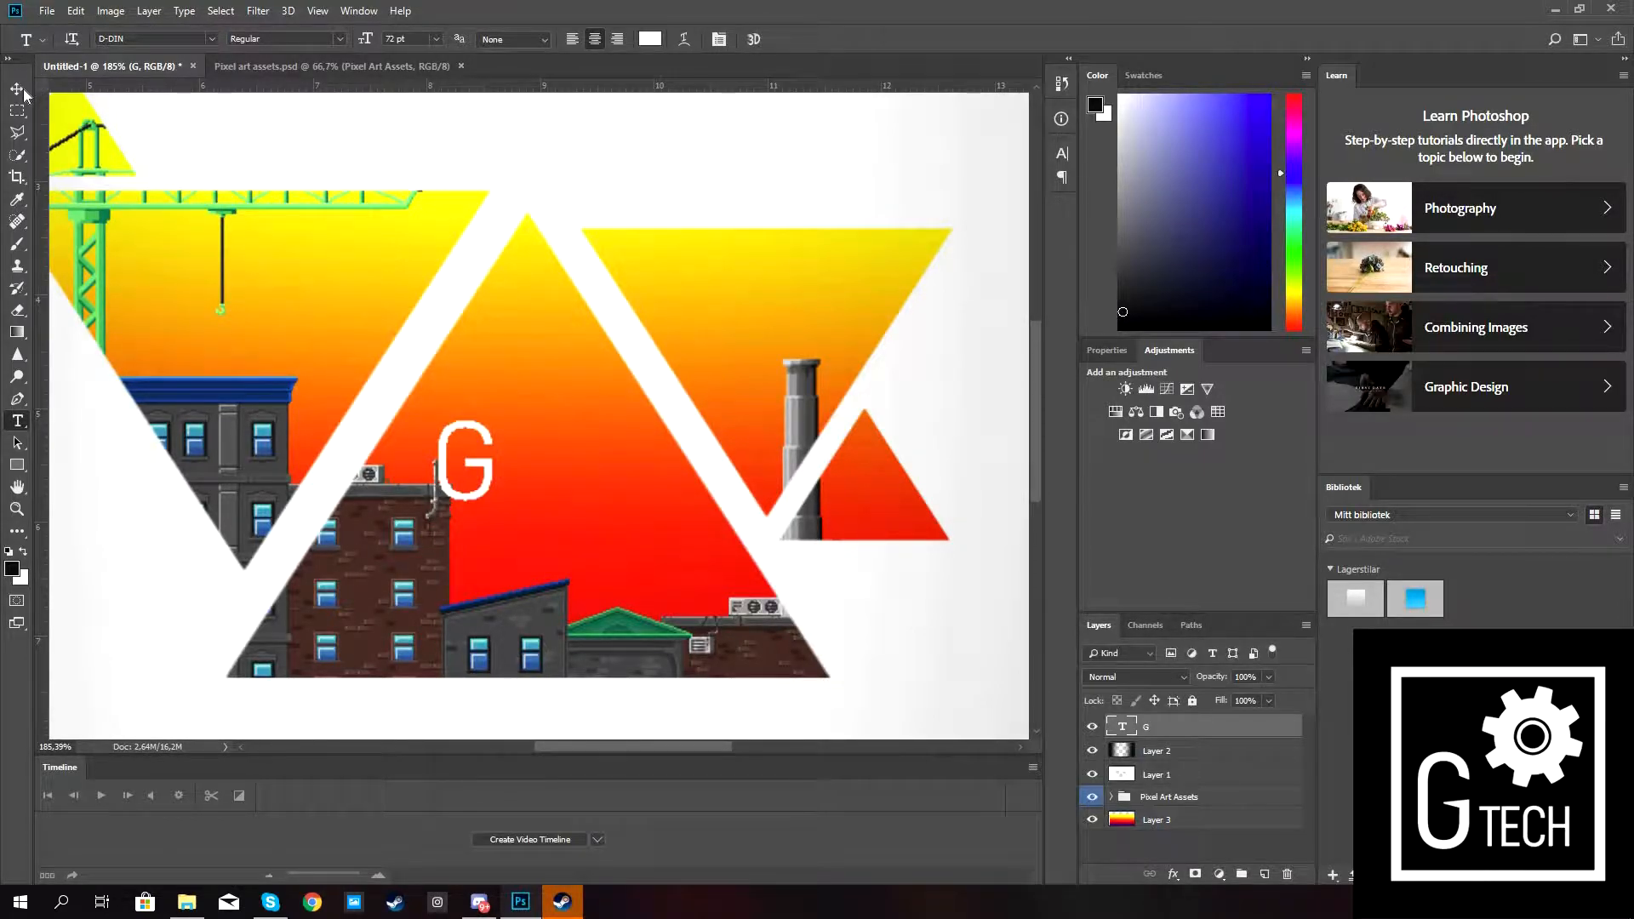
left_click_drag(487, 438, 237, 318)
key("ctrl+t")
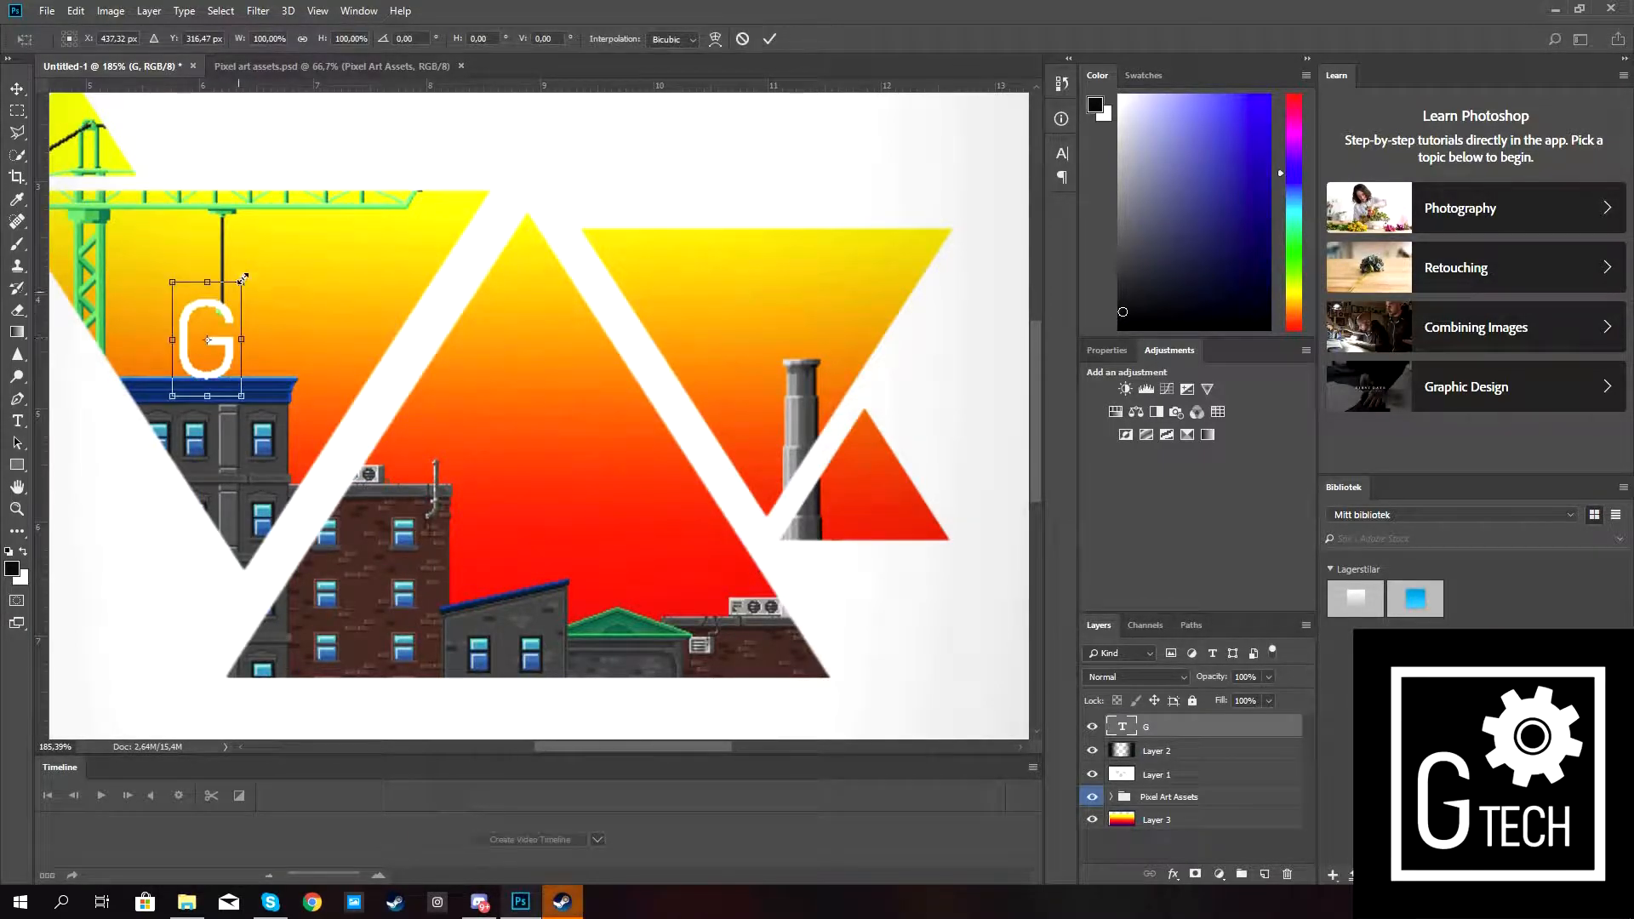
left_click_drag(446, 210, 447, 201)
left_click_drag(299, 375, 291, 446)
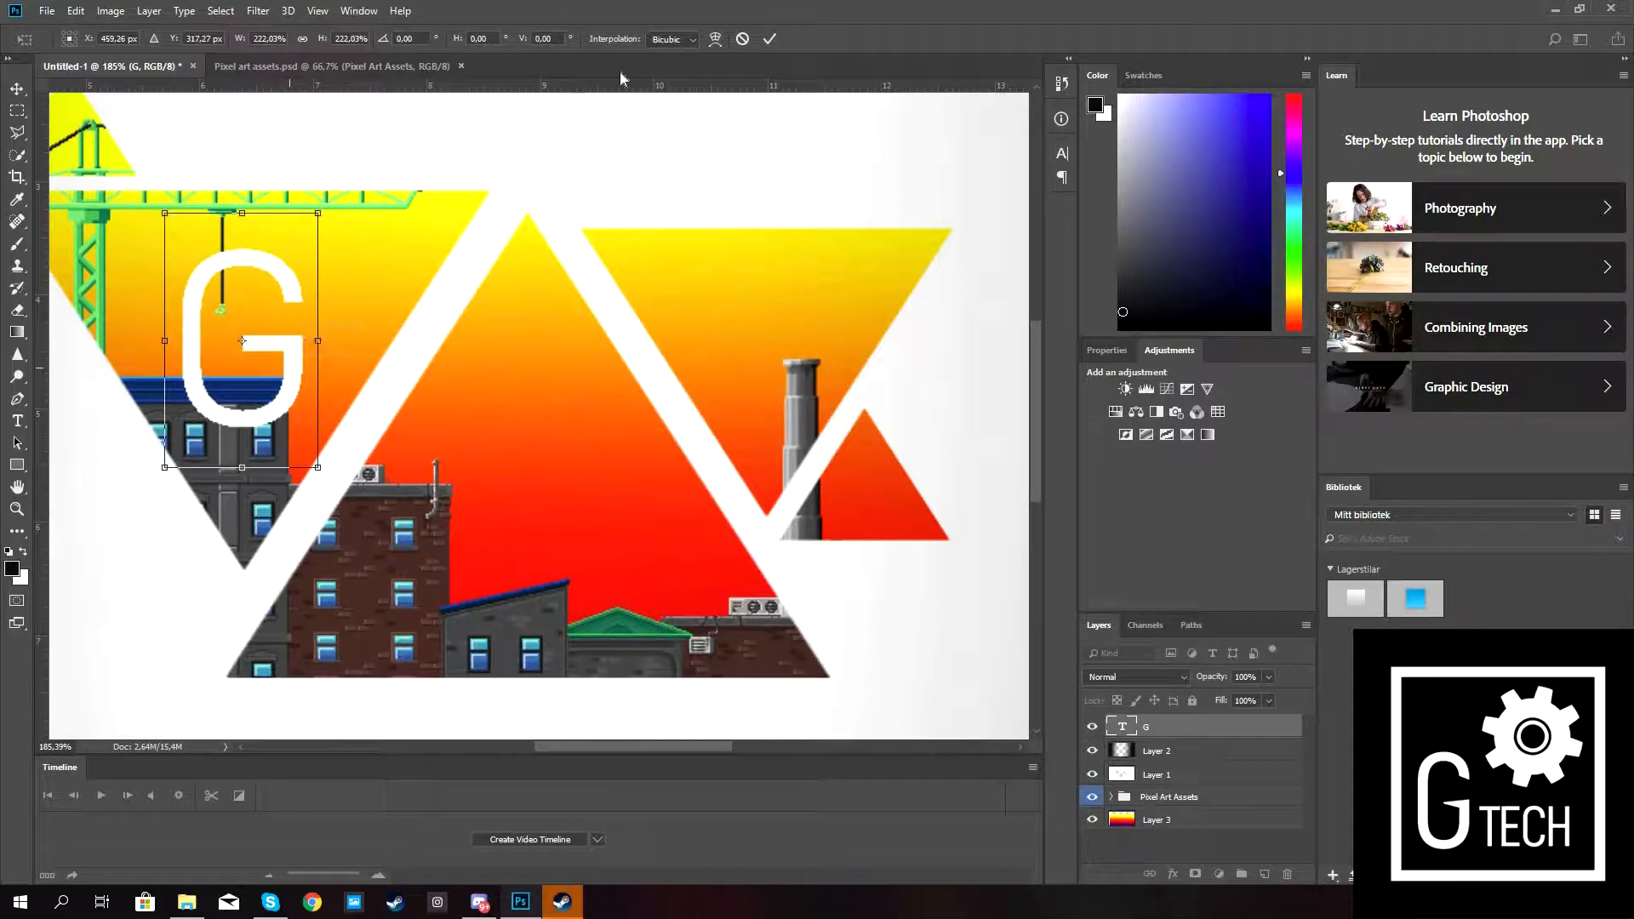
left_click(768, 38)
Reposition the G lower in the triangle, with its top centred directly beneath the crane's hook.
scroll(209, 340, "up", 5)
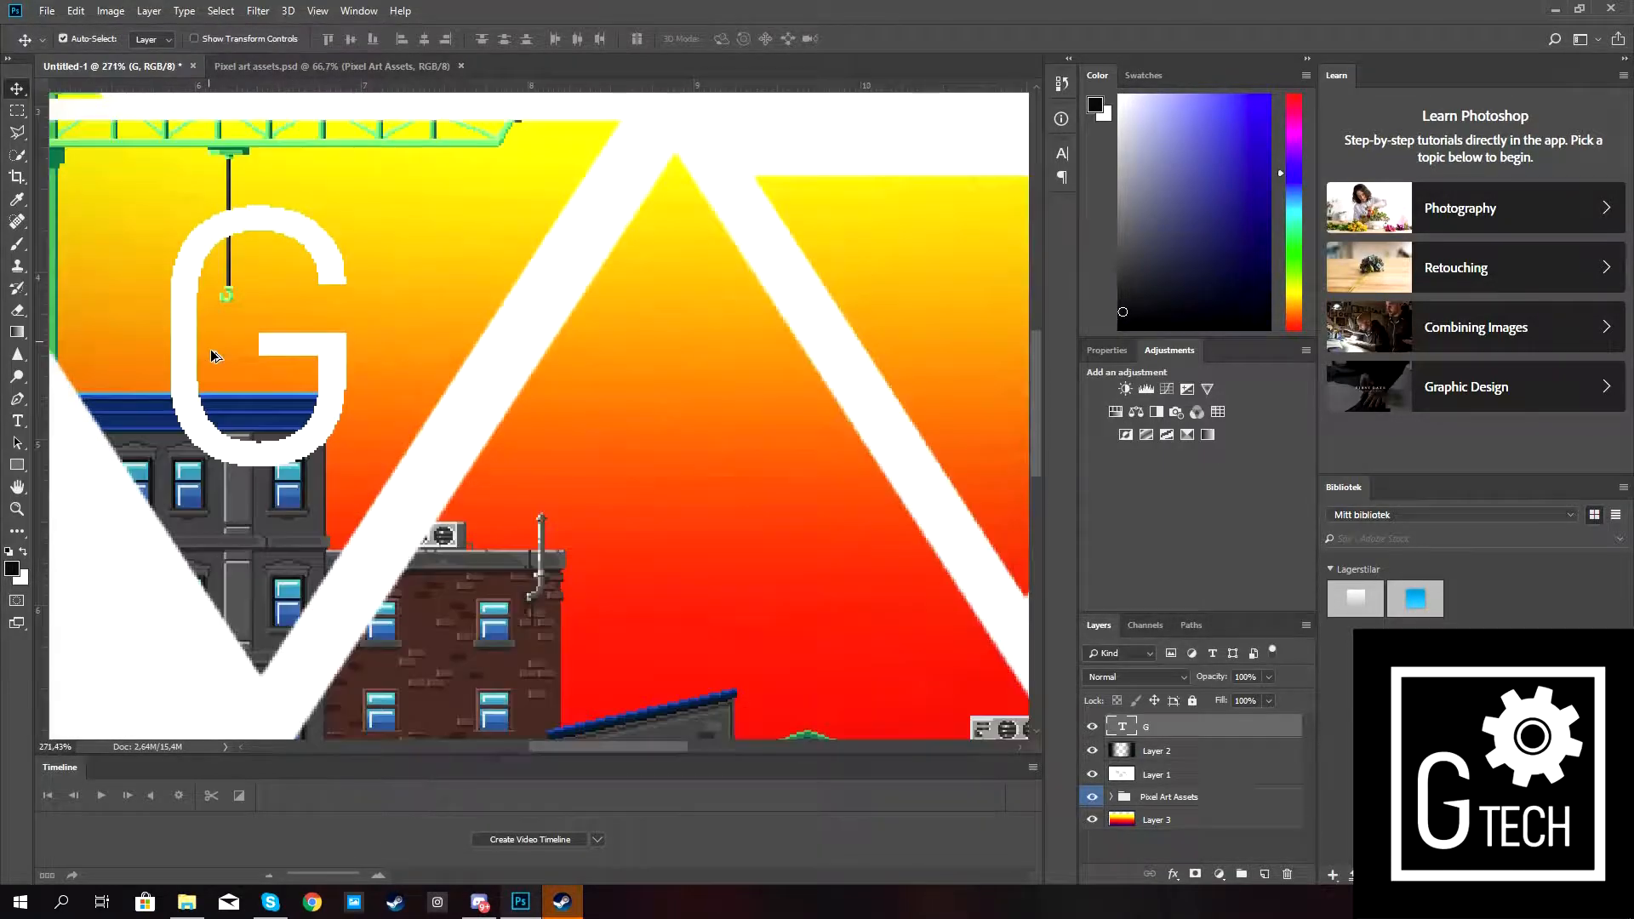
scroll(292, 400, "up", 4)
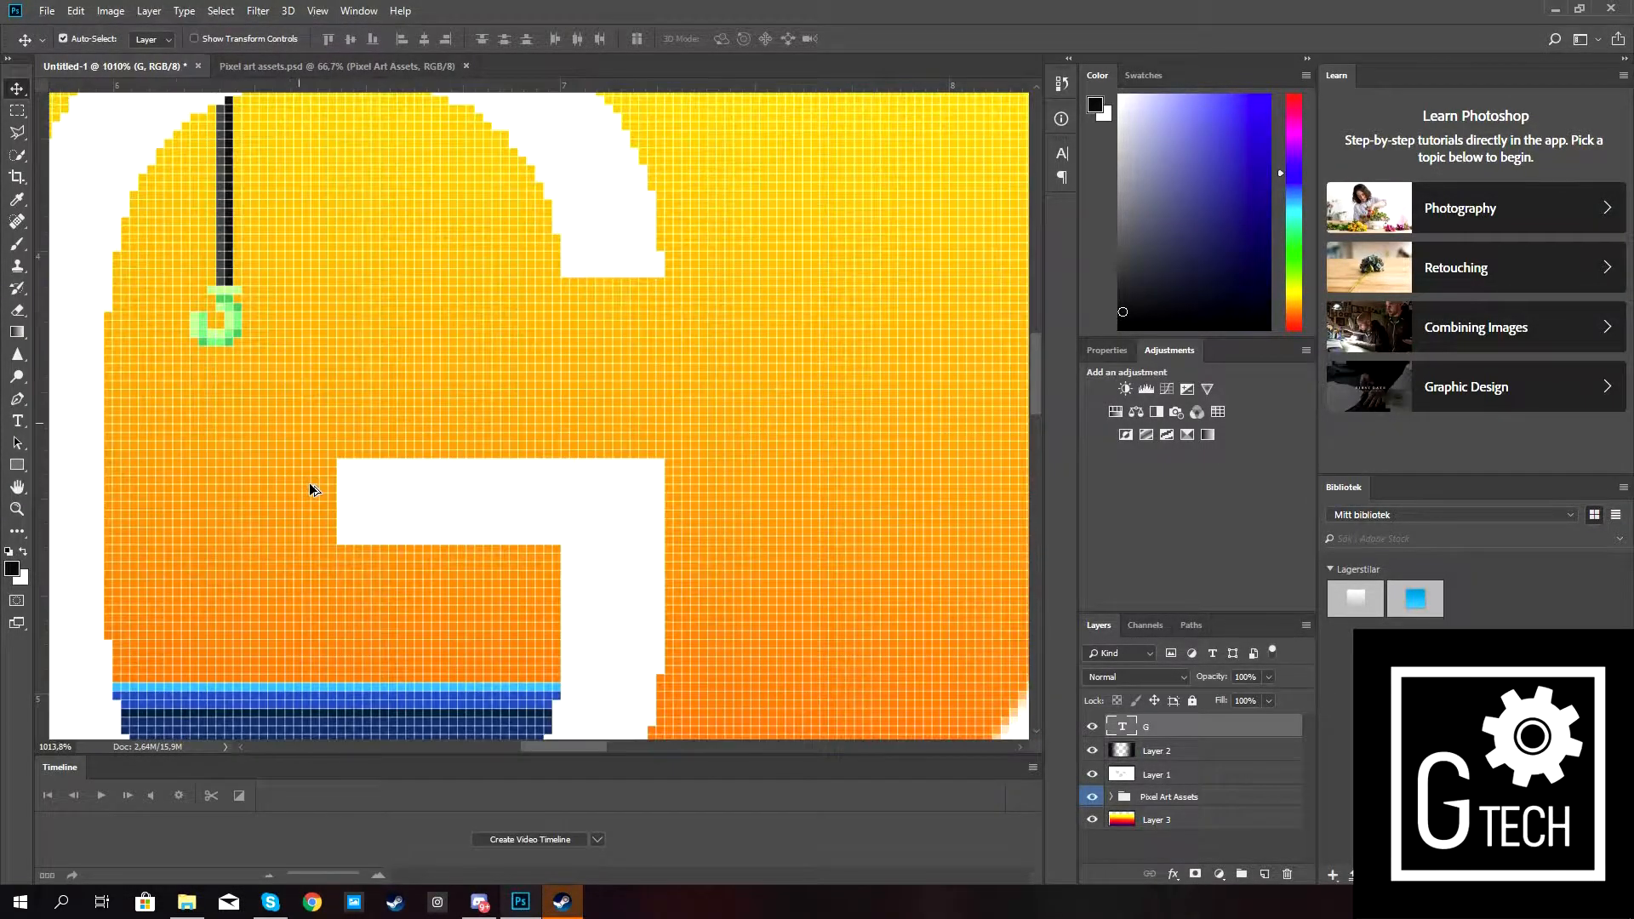
scroll(392, 443, "down", 6)
left_click_drag(430, 448, 427, 548)
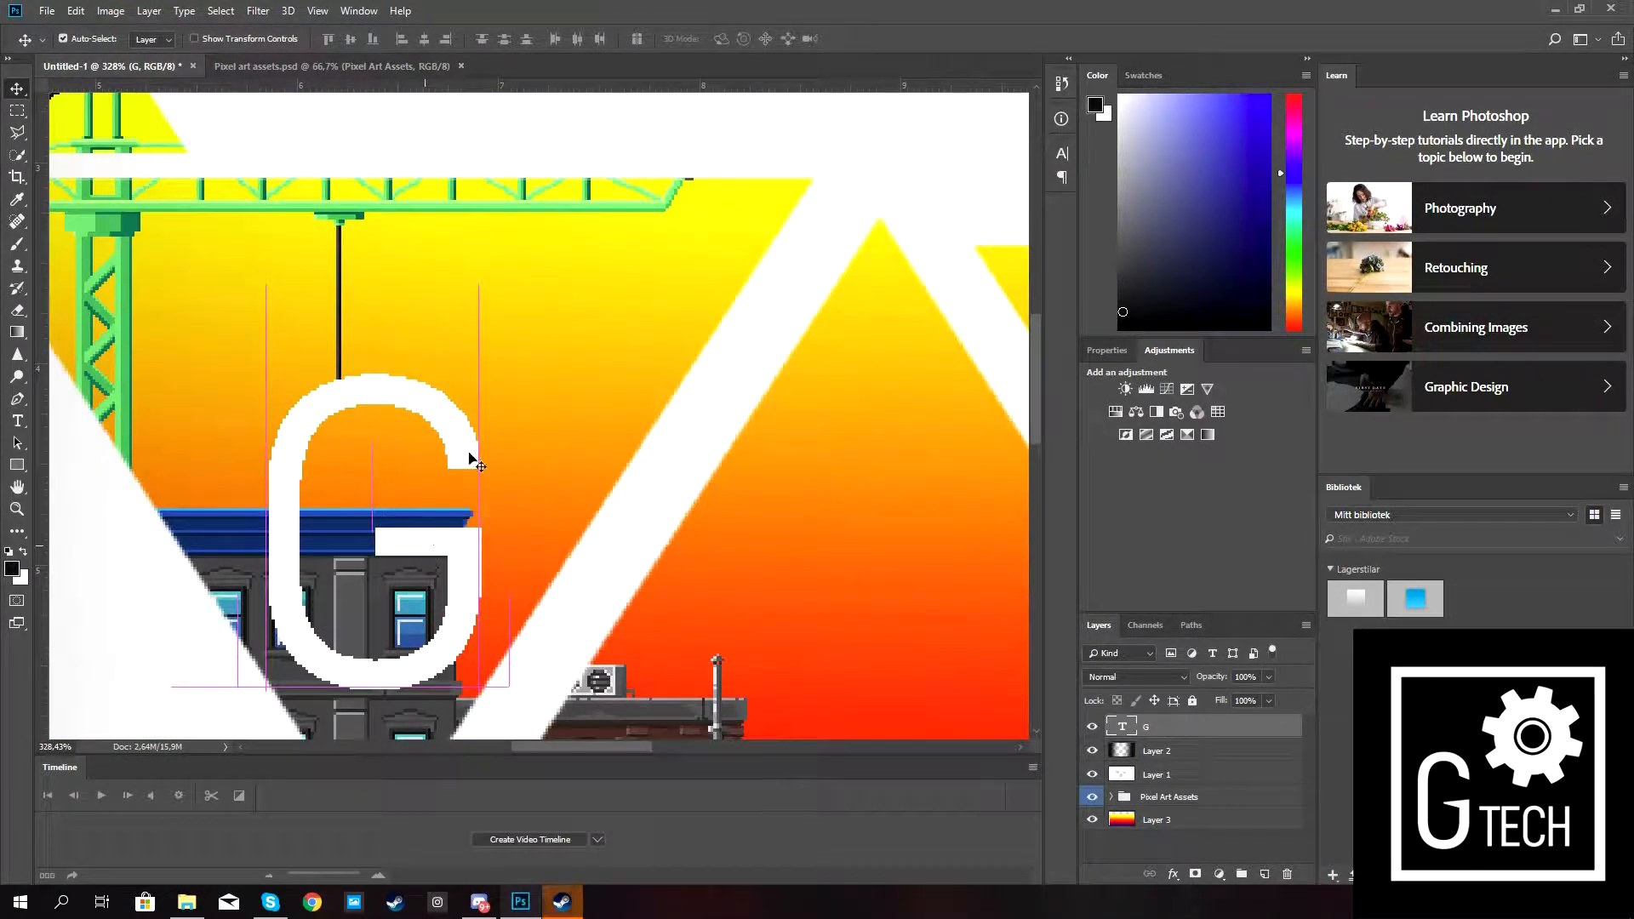
scroll(392, 382, "up", 3)
left_click_drag(392, 382, 349, 385)
scroll(339, 370, "down", 4)
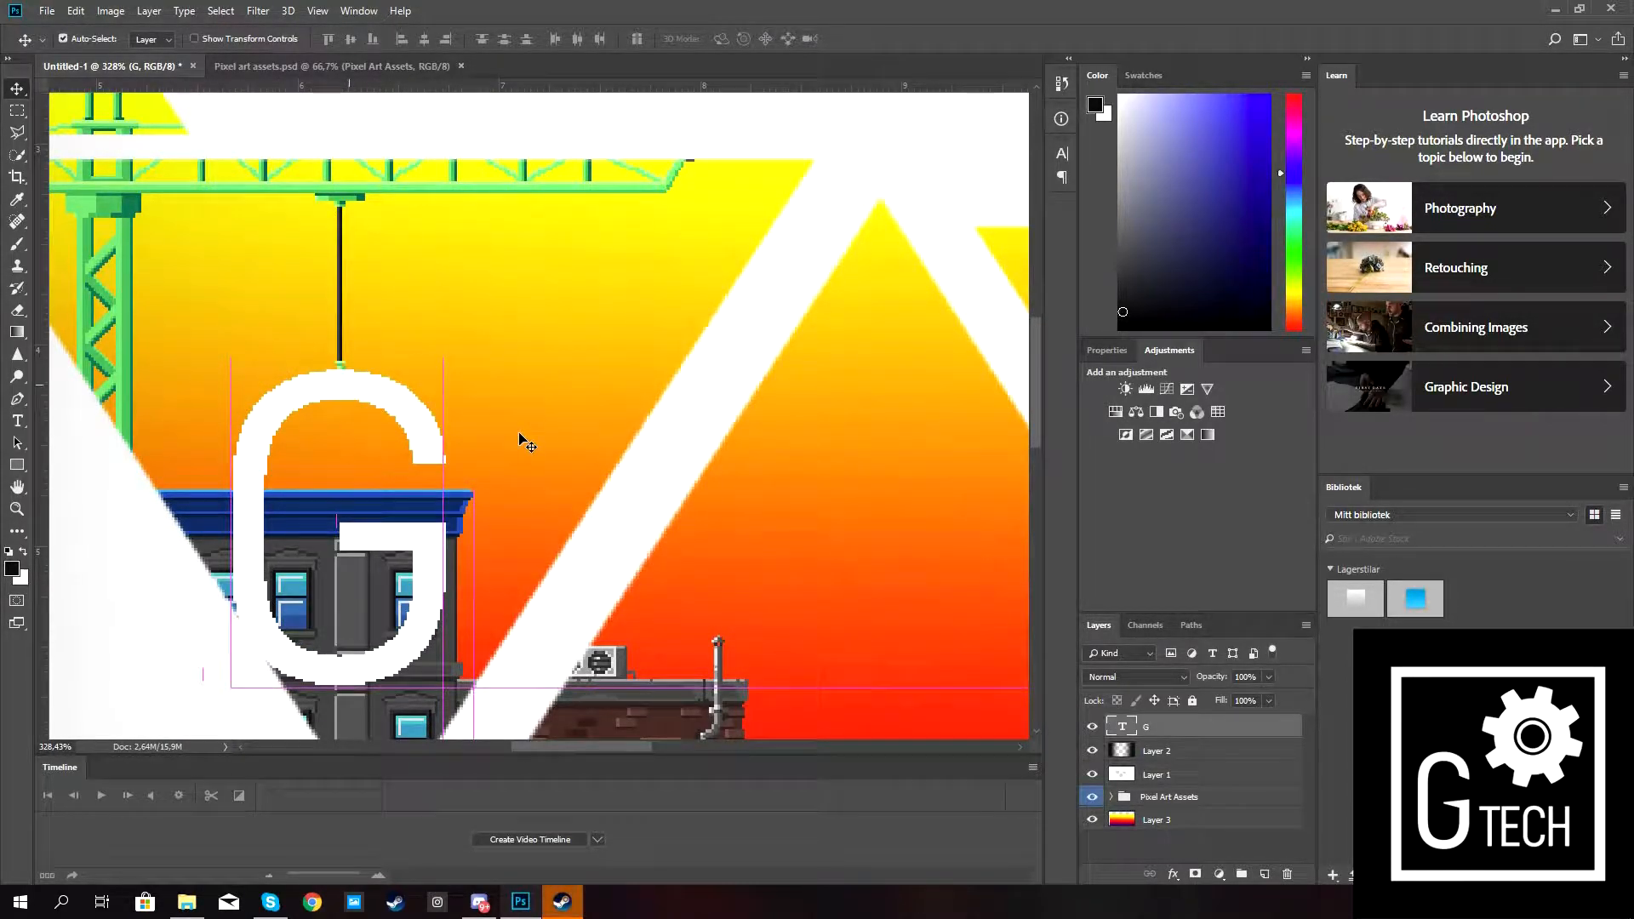
Scale the G proportionally to 91.78% and move it back up so it hangs from the crane's hook.
scroll(452, 401, "down", 4)
scroll(362, 516, "up", 3)
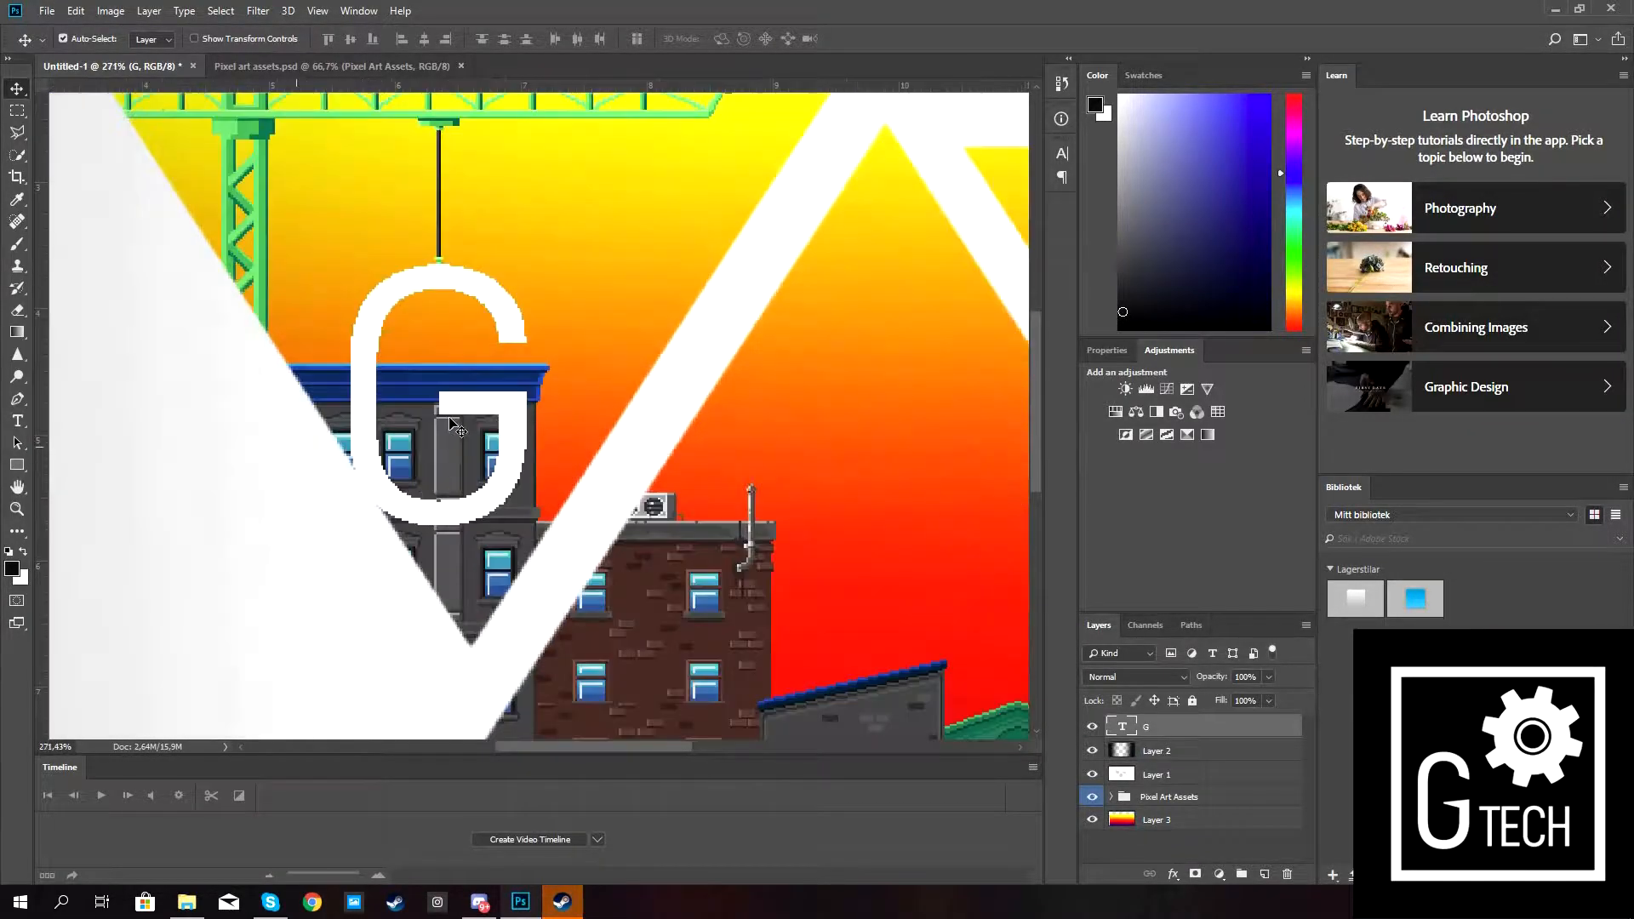
key("ctrl+t")
left_click_drag(527, 231, 511, 249)
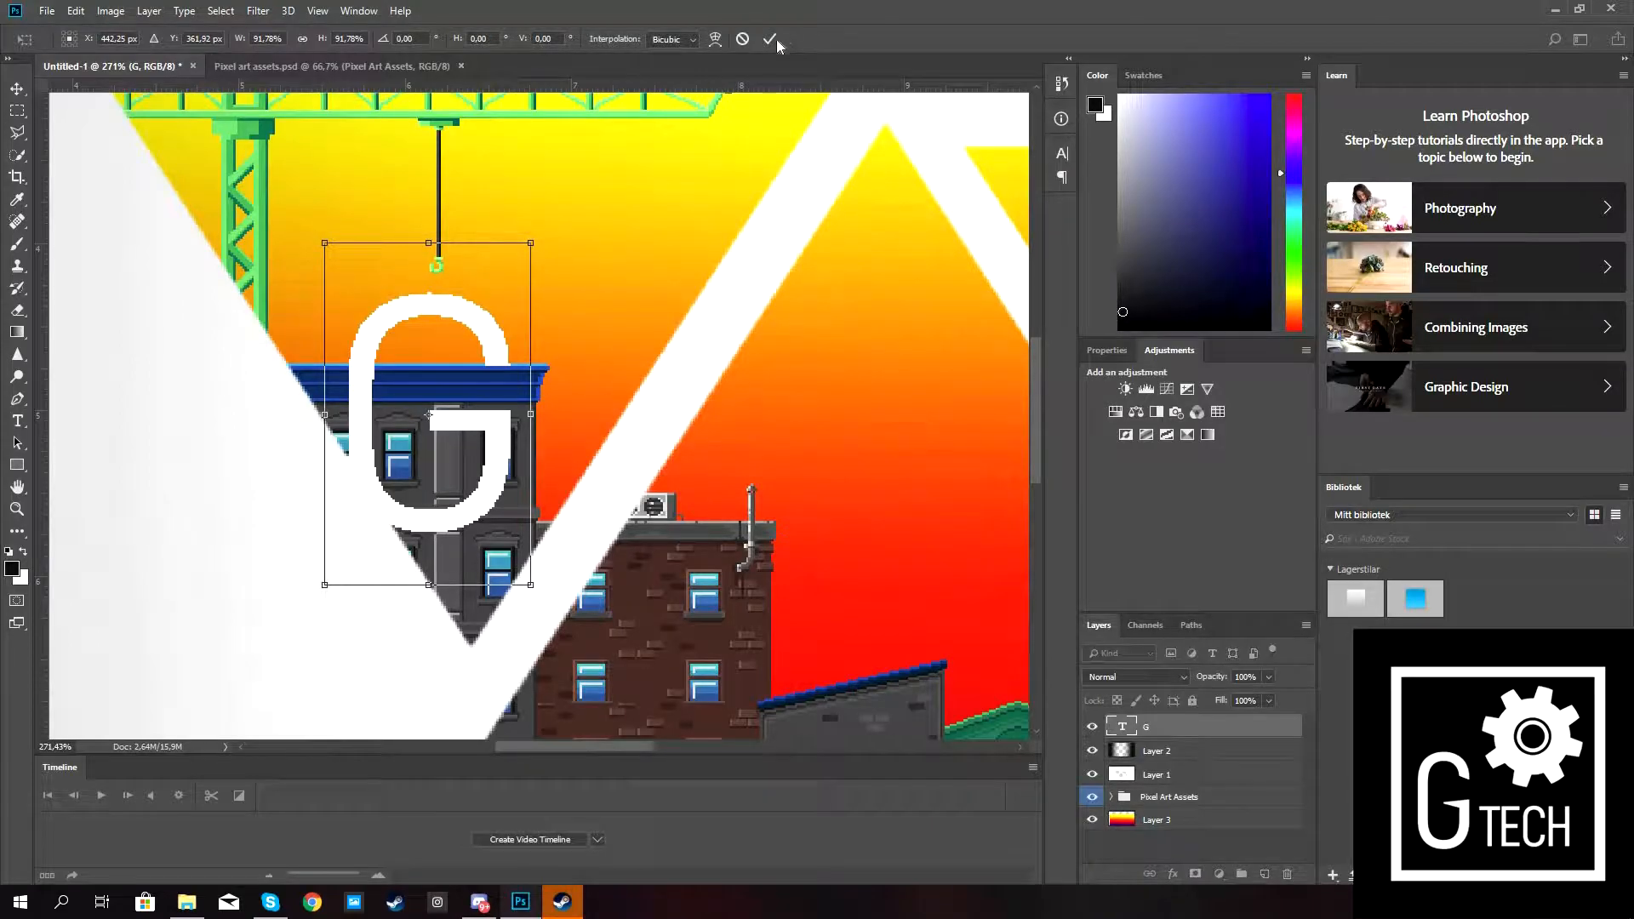
key("Return")
left_click_drag(474, 320, 492, 287)
scroll(499, 257, "up", 4)
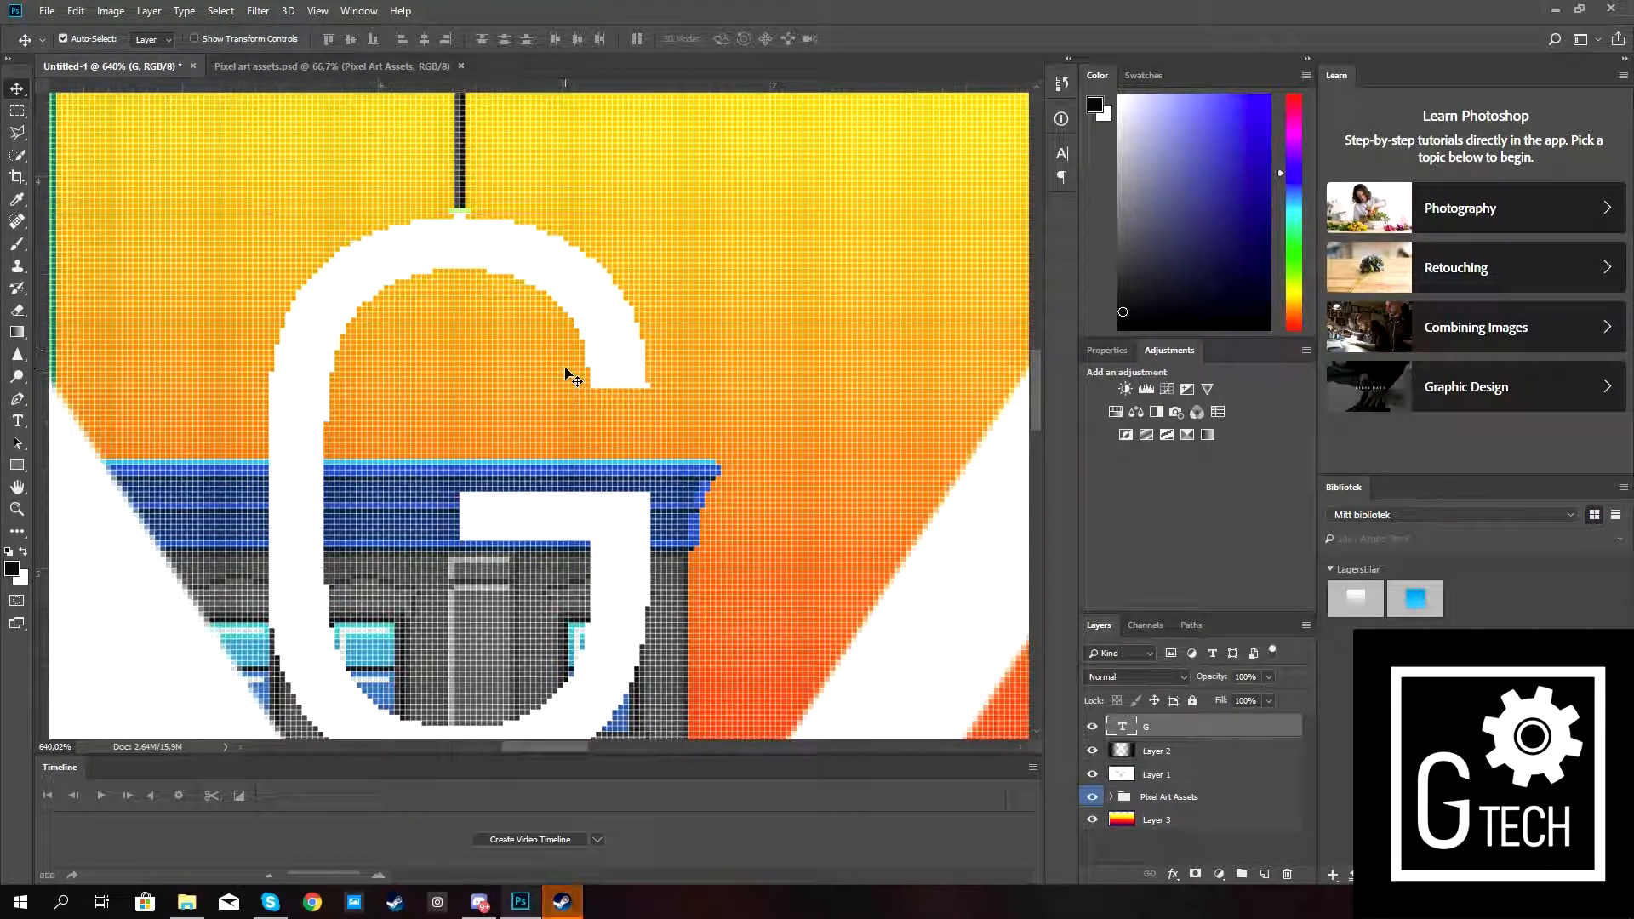
scroll(565, 368, "down", 2)
scroll(564, 366, "down", 4)
scroll(564, 366, "up", 2)
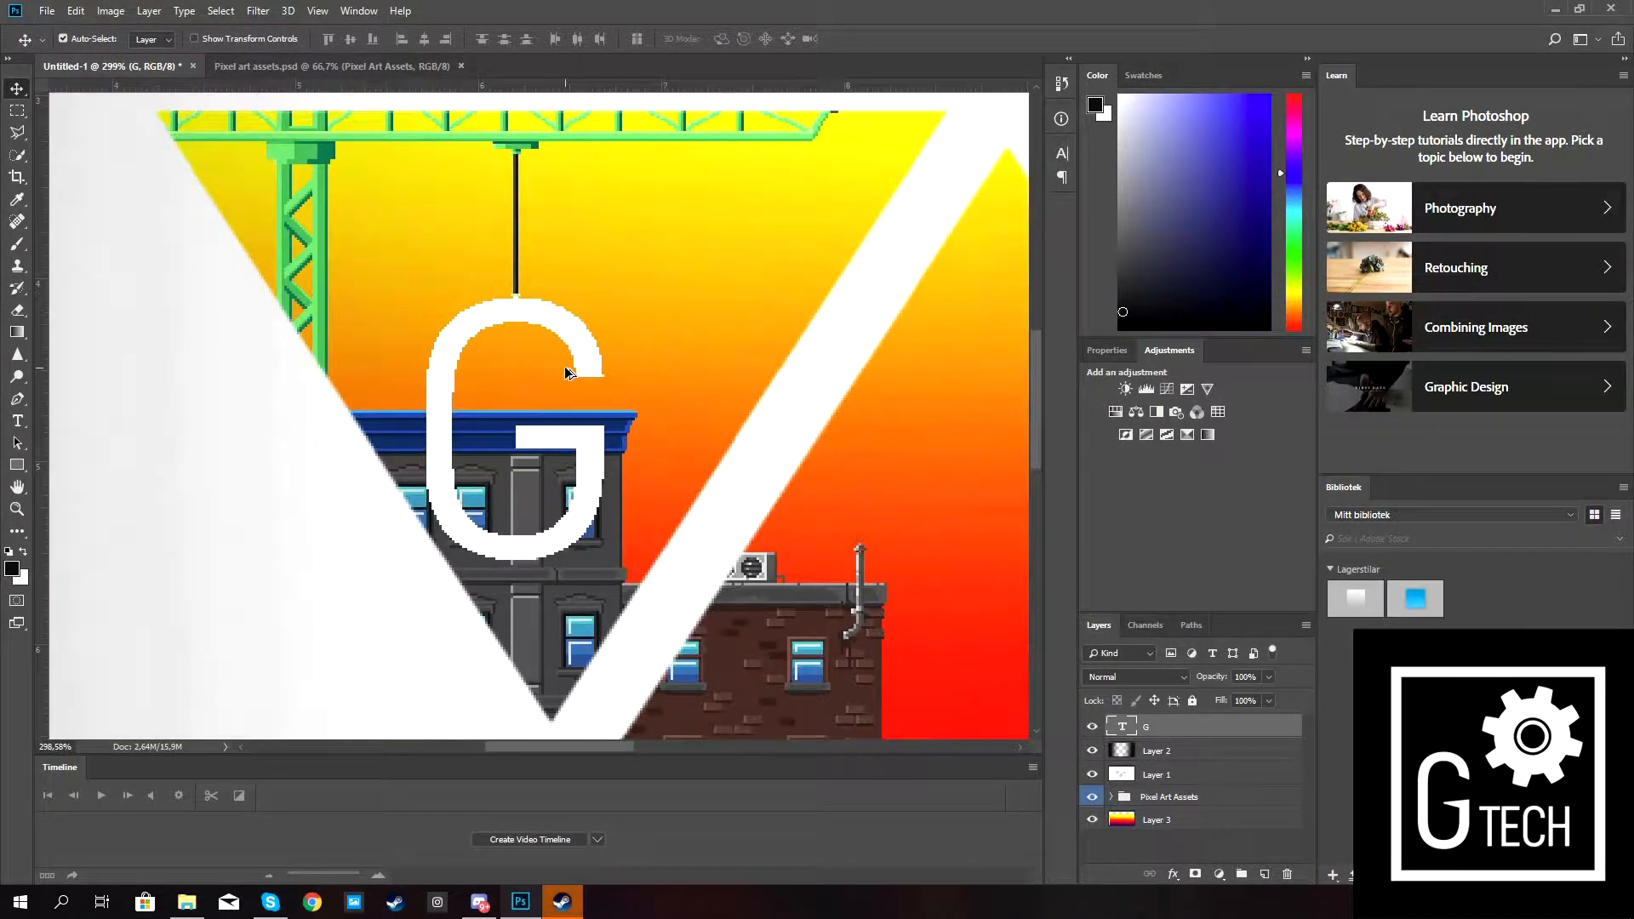
Duplicate the G text layer as a hidden backup and merge the original G into Layer 2.
scroll(564, 366, "up", 5)
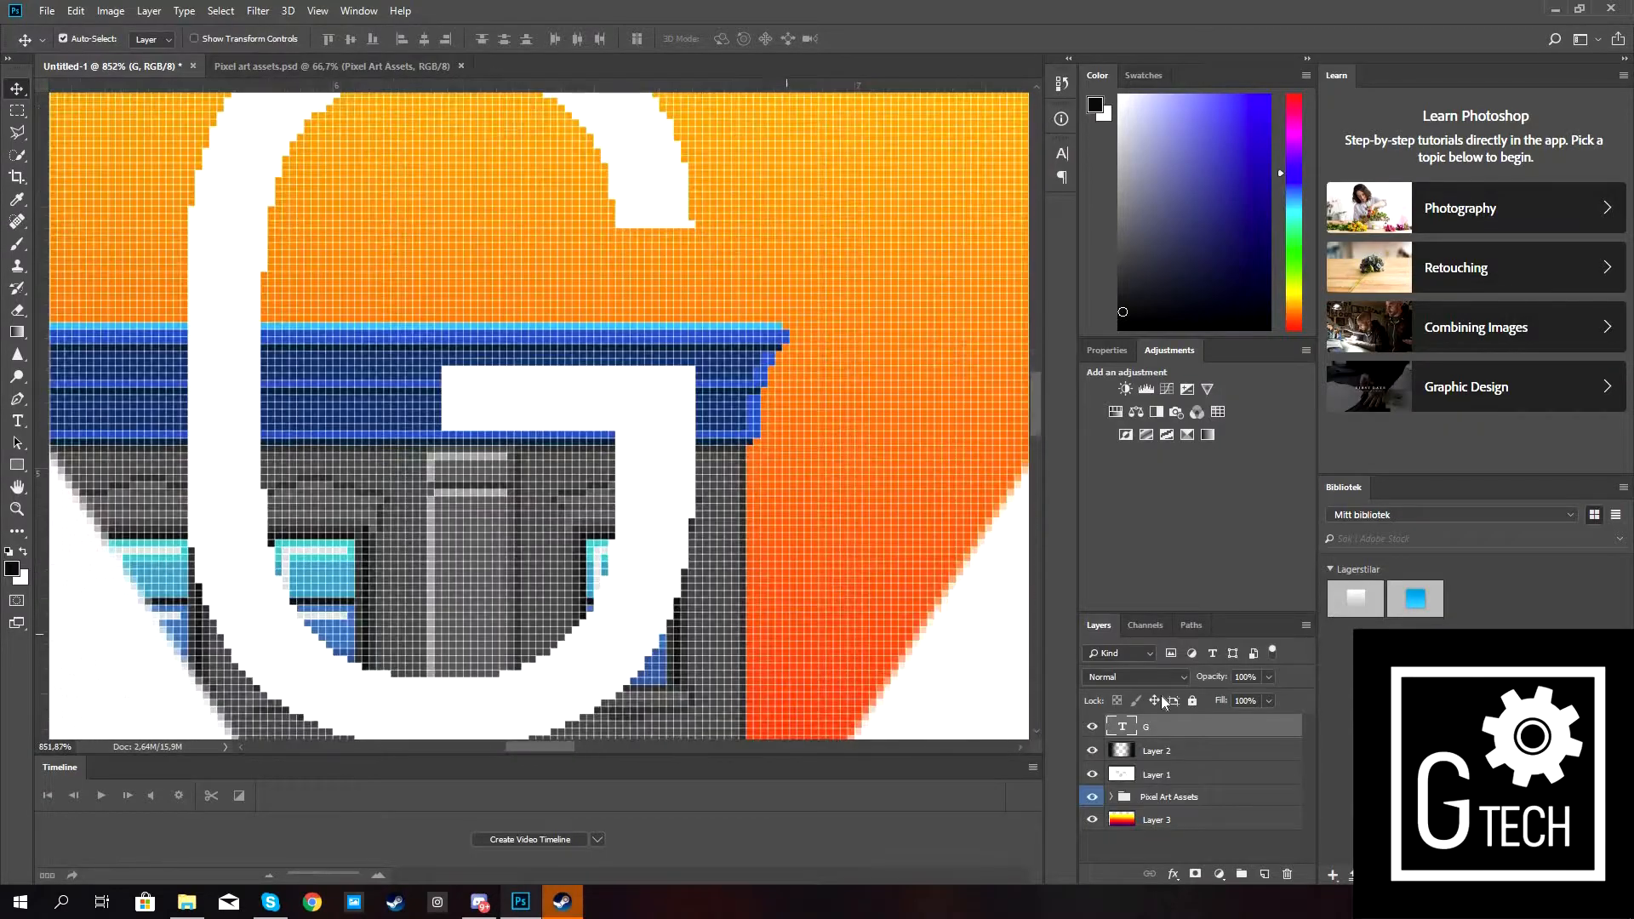
key("ctrl+j")
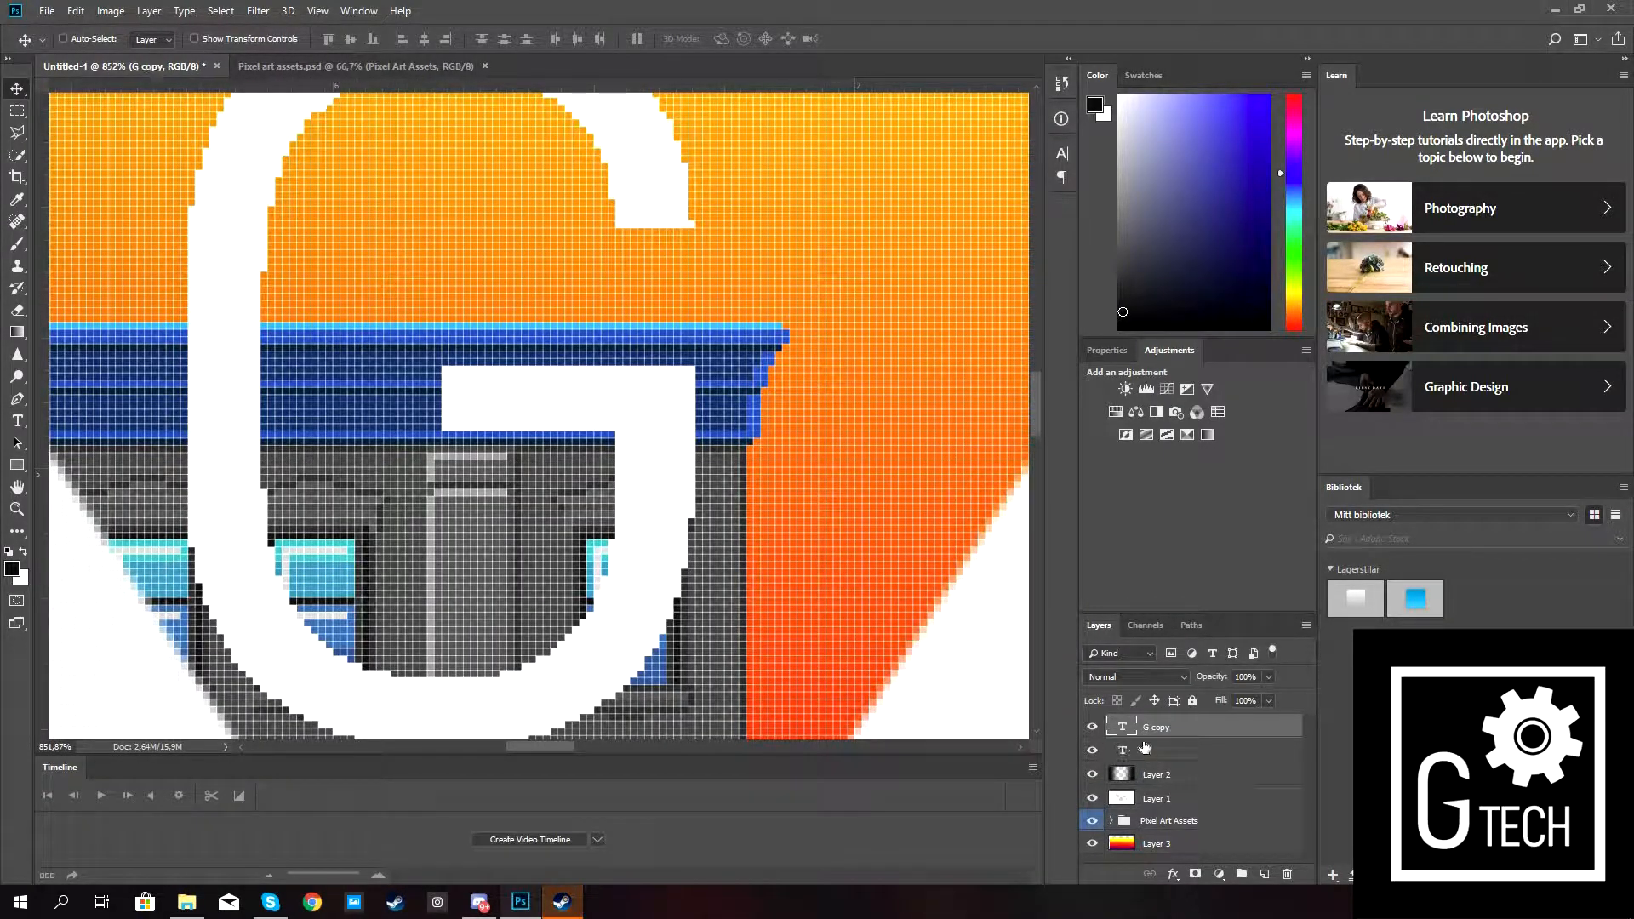
left_click(1096, 726)
left_click(1166, 754)
key("Delete")
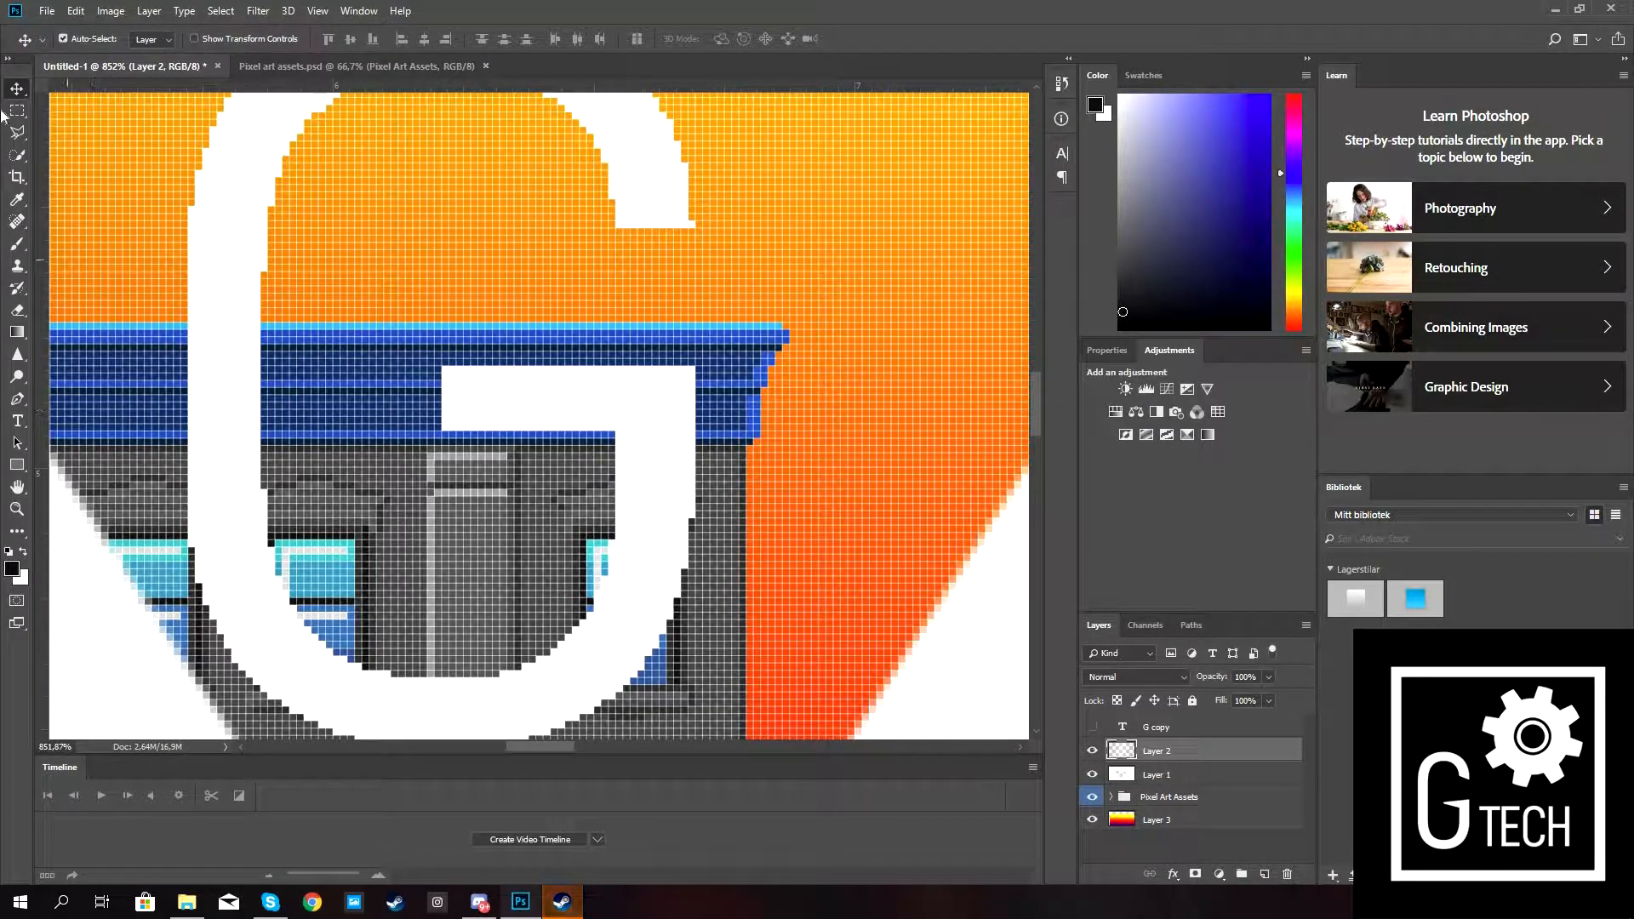
Taper the G's crossbar to a point by lasso-selecting and deleting its slanted lower edge and its upper-left corner on Layer 2.
left_click(17, 133)
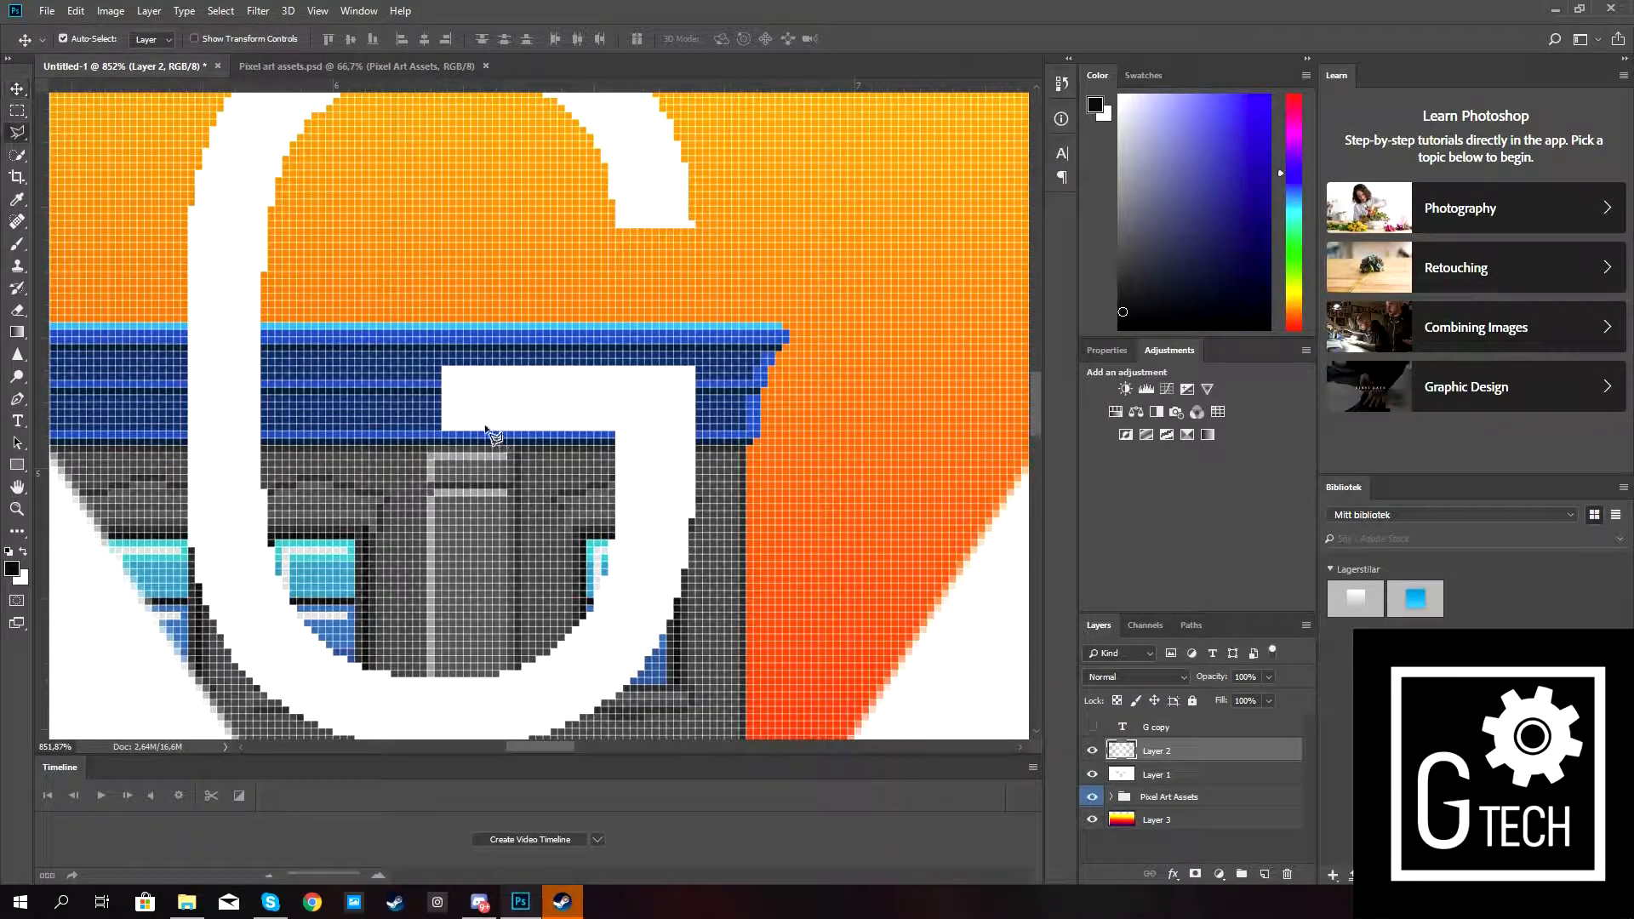
left_click(428, 394)
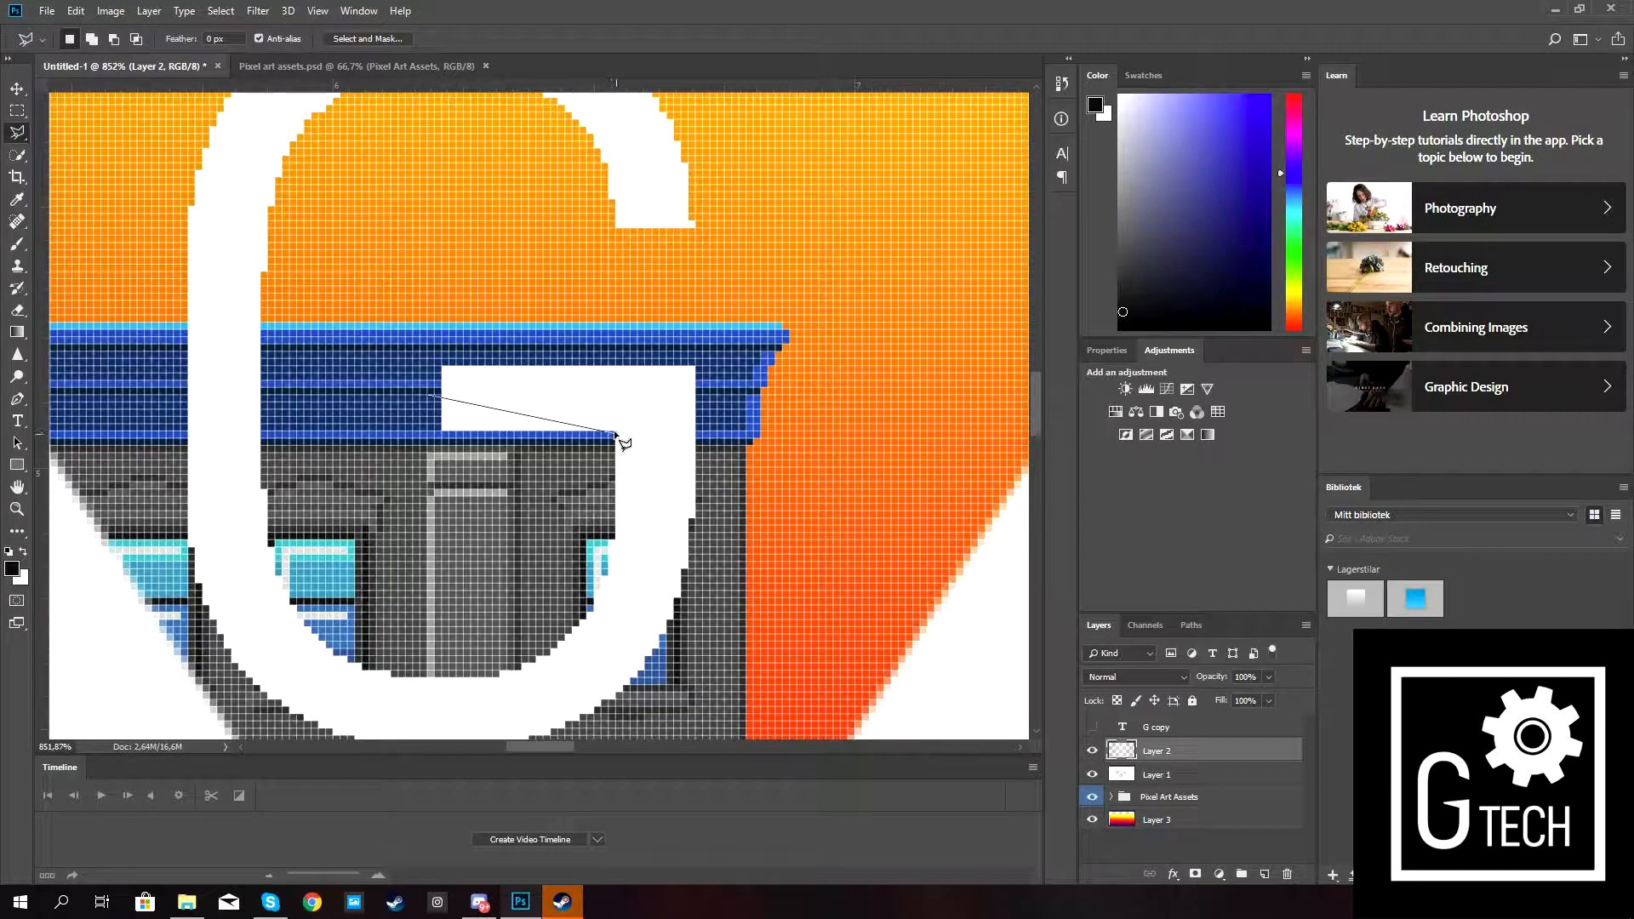
left_click(294, 481)
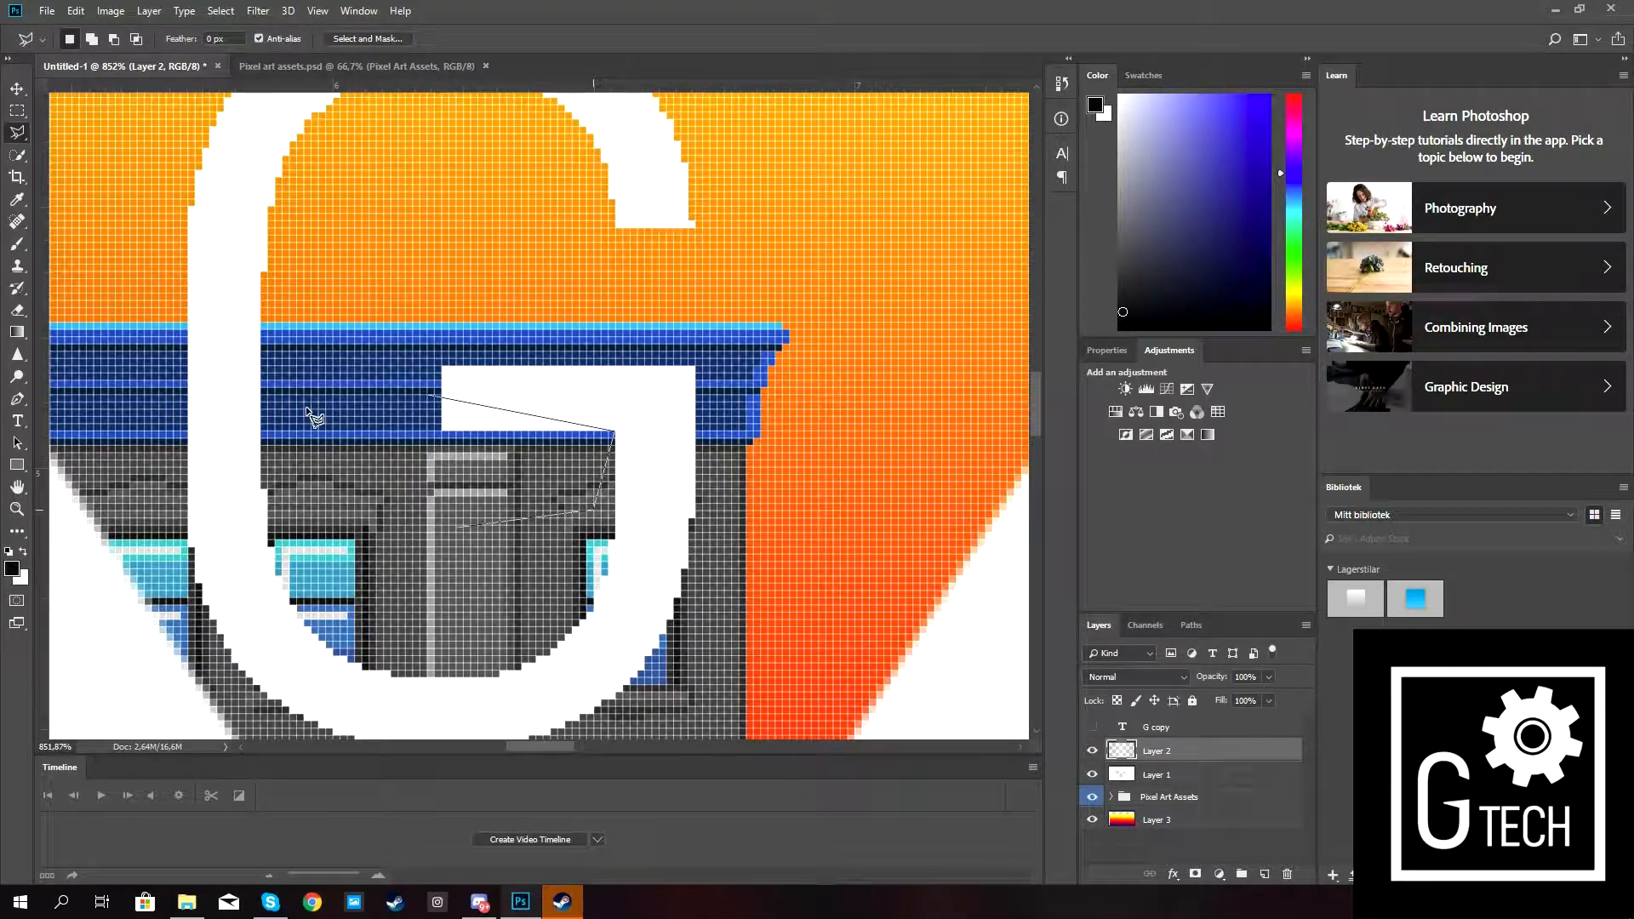
left_click(421, 390)
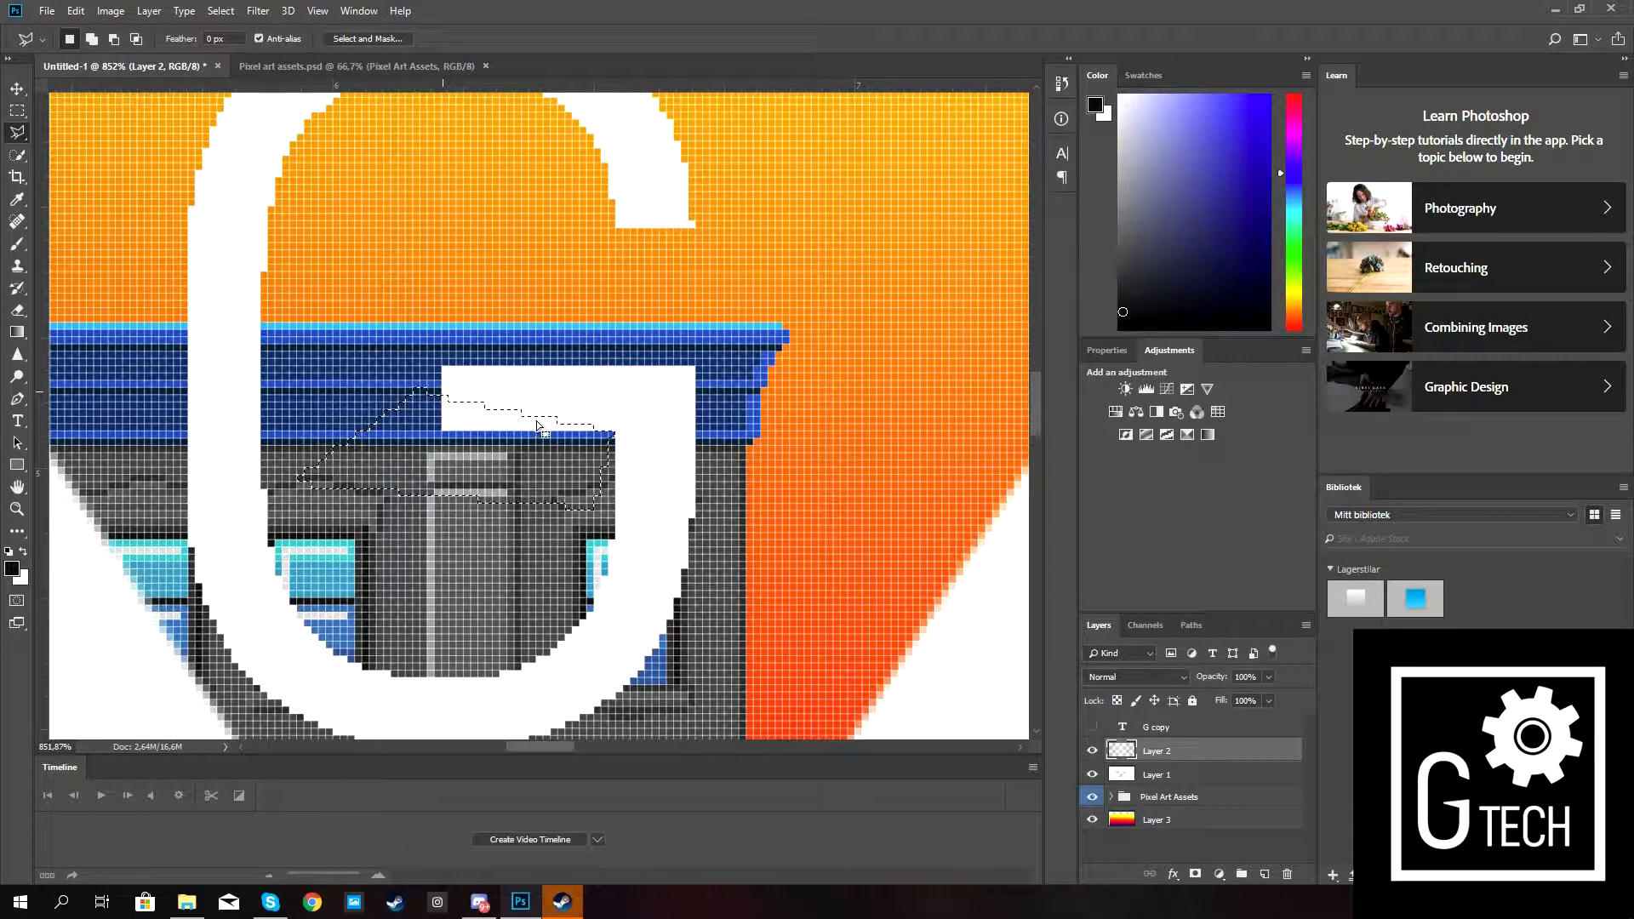
key("Delete")
key("ctrl+d")
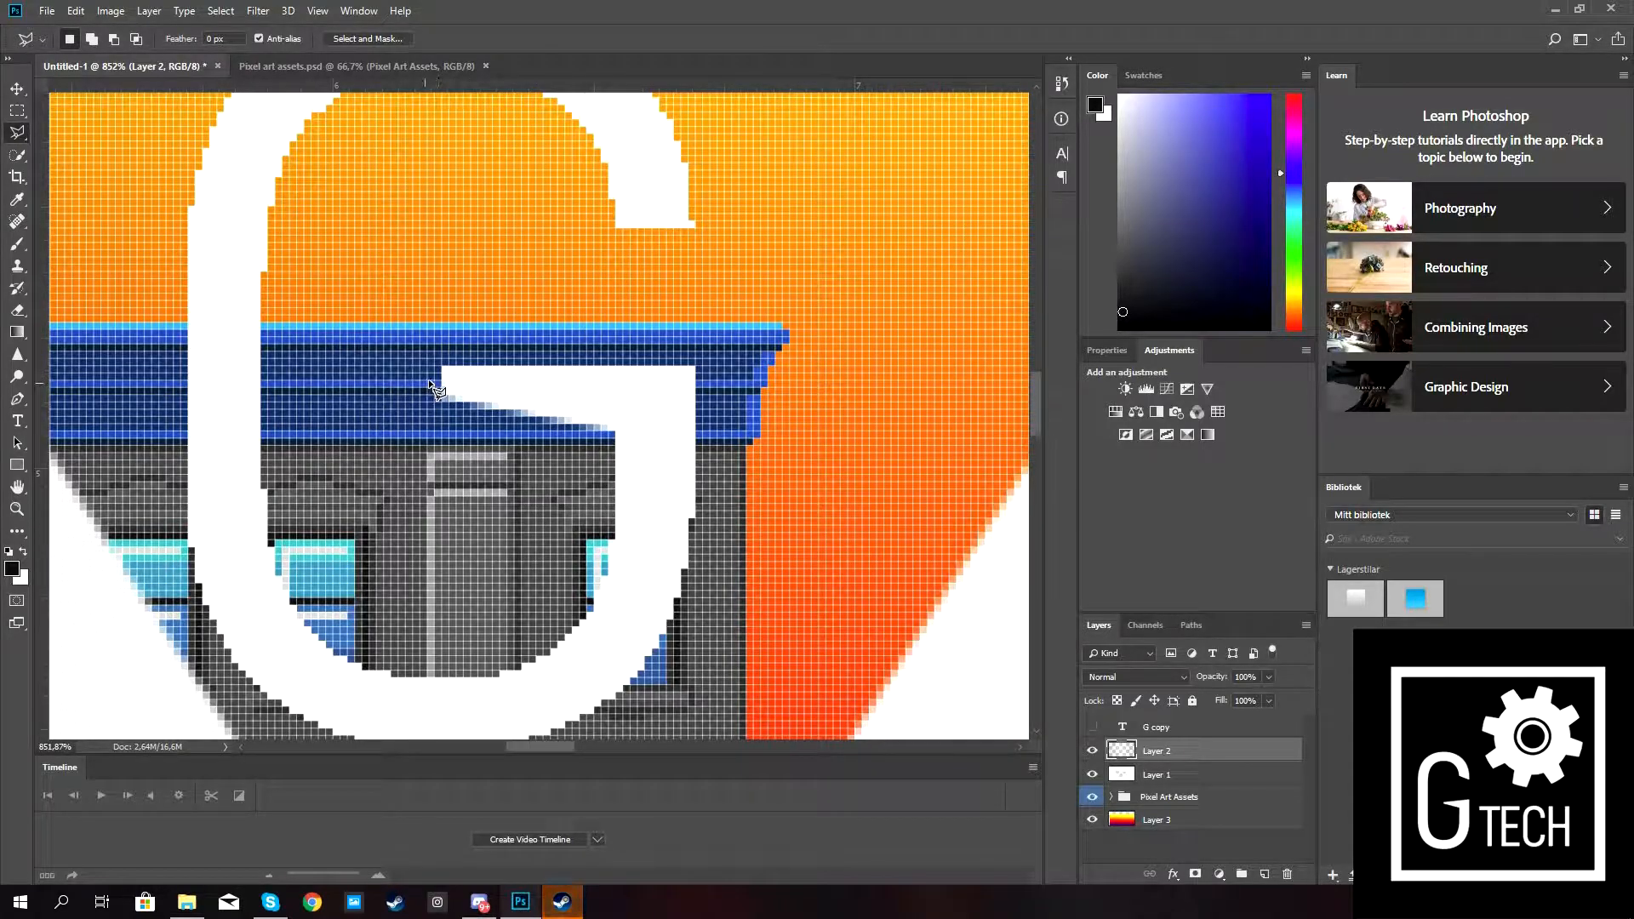
mouse_move(635, 330)
left_mouse_down()
mouse_move(392, 265)
mouse_move(341, 335)
left_mouse_up()
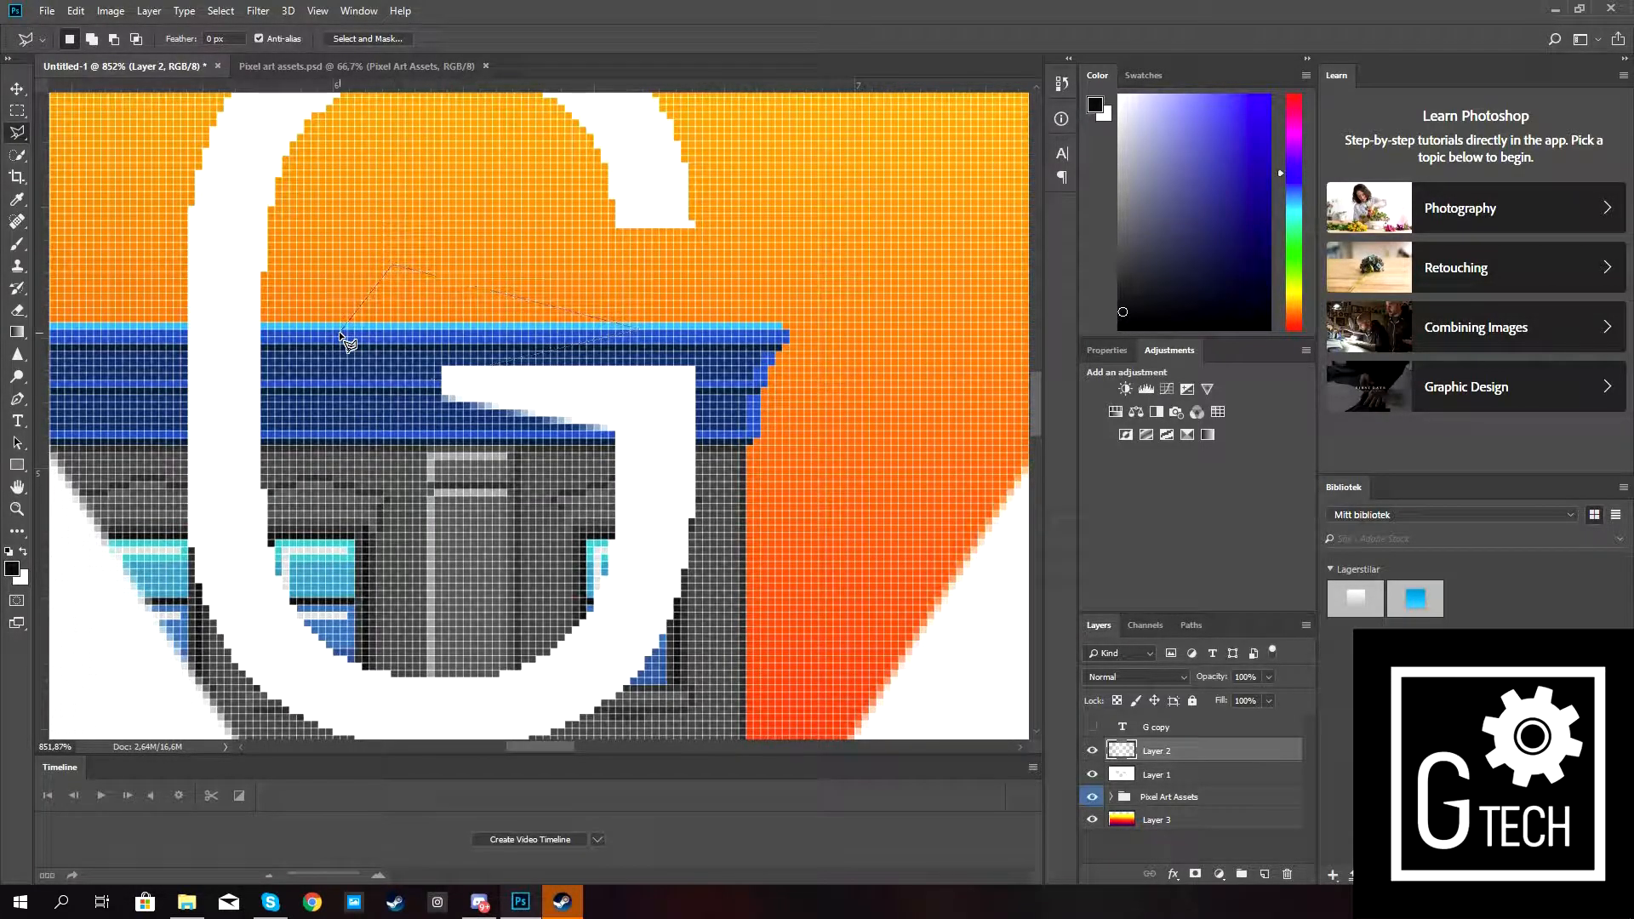
key("ctrl+d")
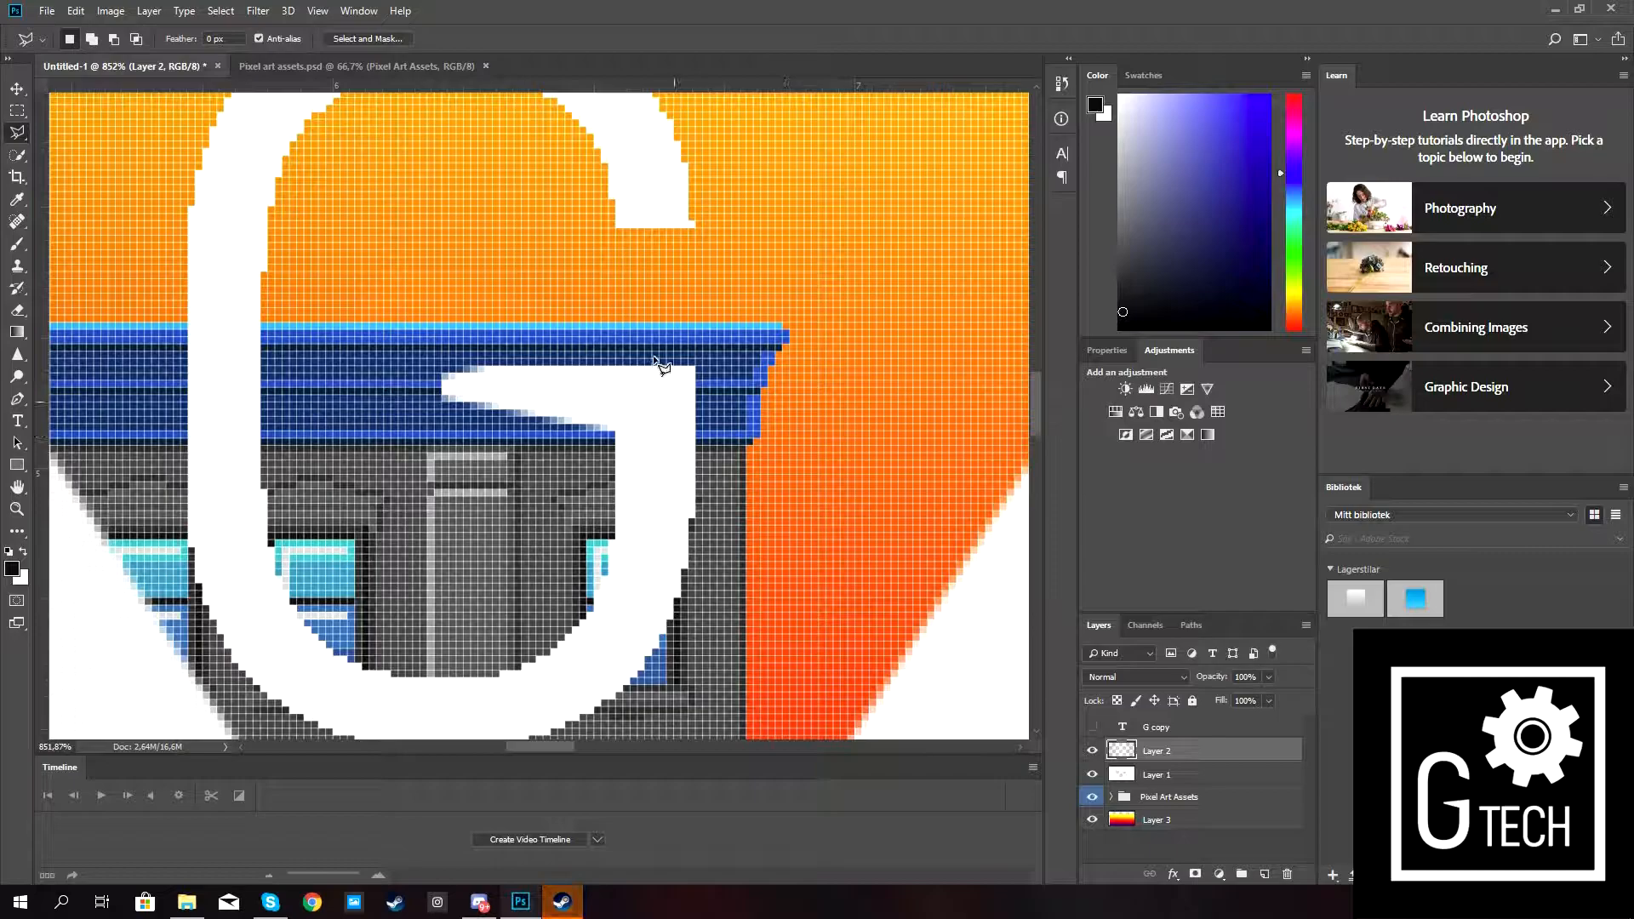
Cut the end of the G's upper arc at a slant with a polygonal lasso selection, and deselect.
scroll(662, 359, "down", 3)
scroll(681, 333, "up", 4)
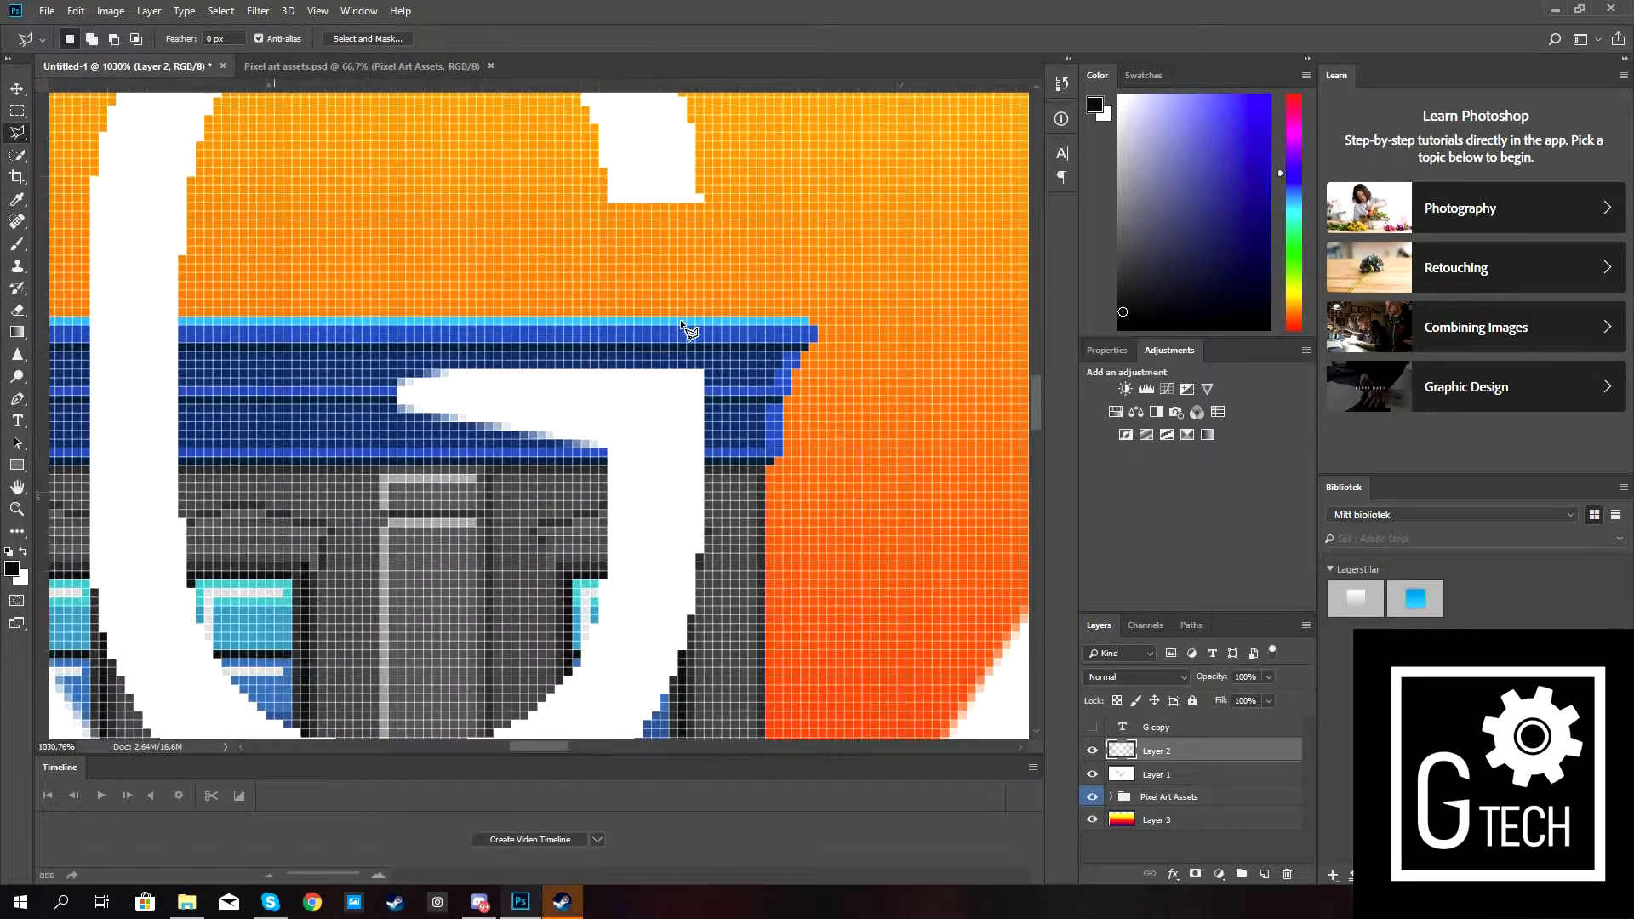
scroll(645, 247, "up", 1)
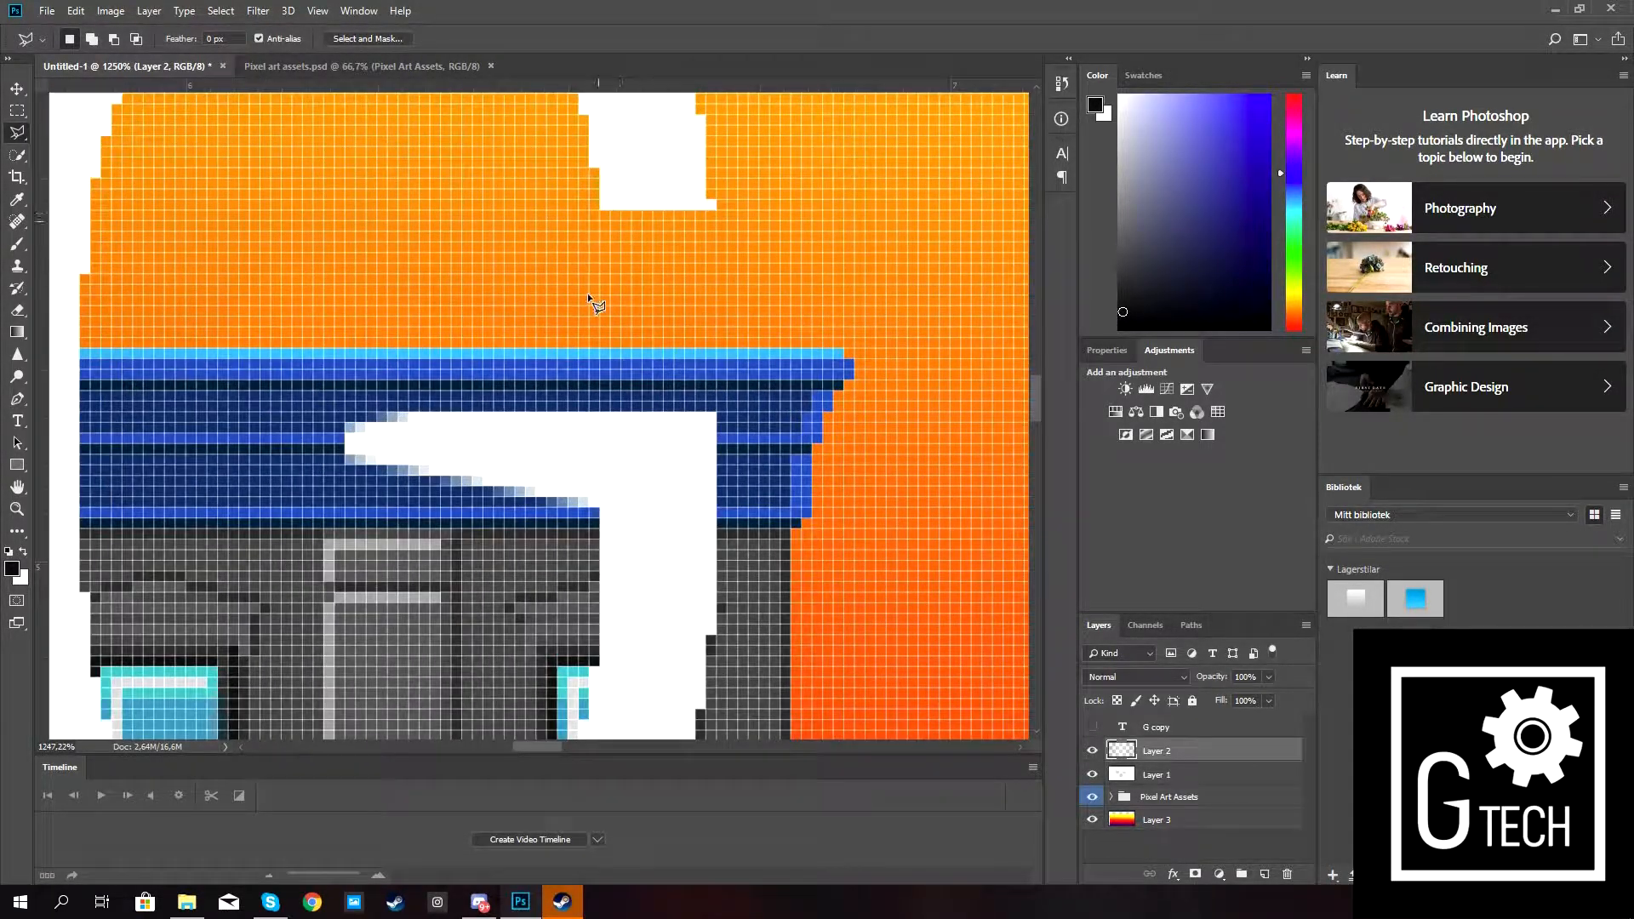
scroll(587, 294, "down", 3)
scroll(615, 364, "up", 5)
left_click(573, 264)
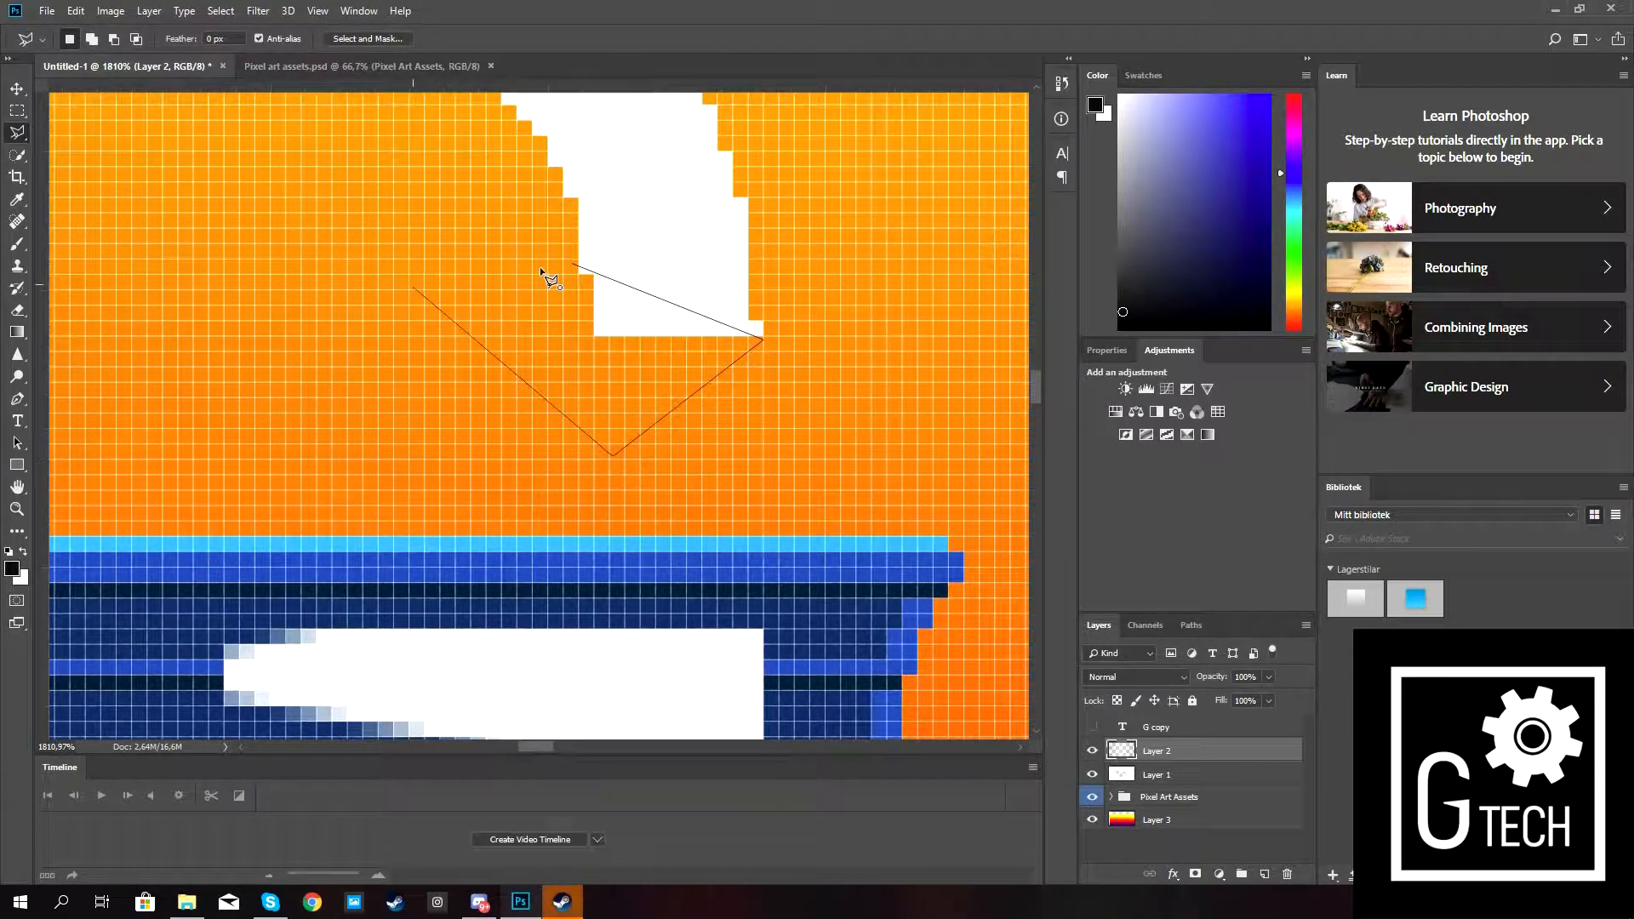
left_click(572, 264)
key("ctrl+d")
scroll(581, 345, "down", 6)
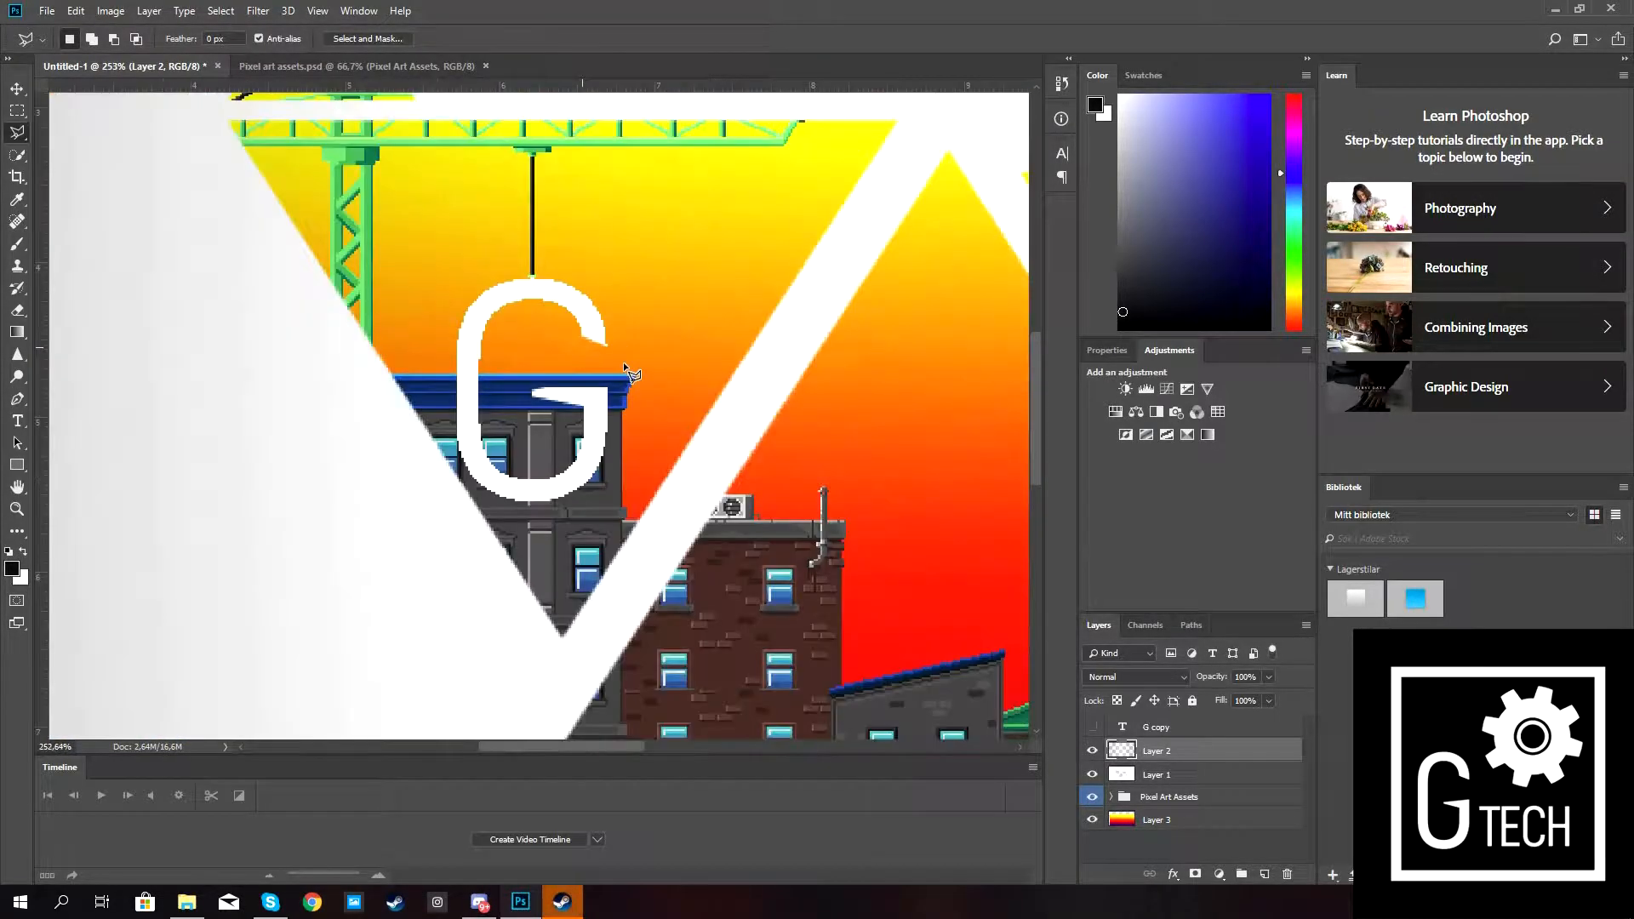
Lasso-select the stray white pixel at the tip of the G's upper arc and delete it.
scroll(621, 349, "up", 7)
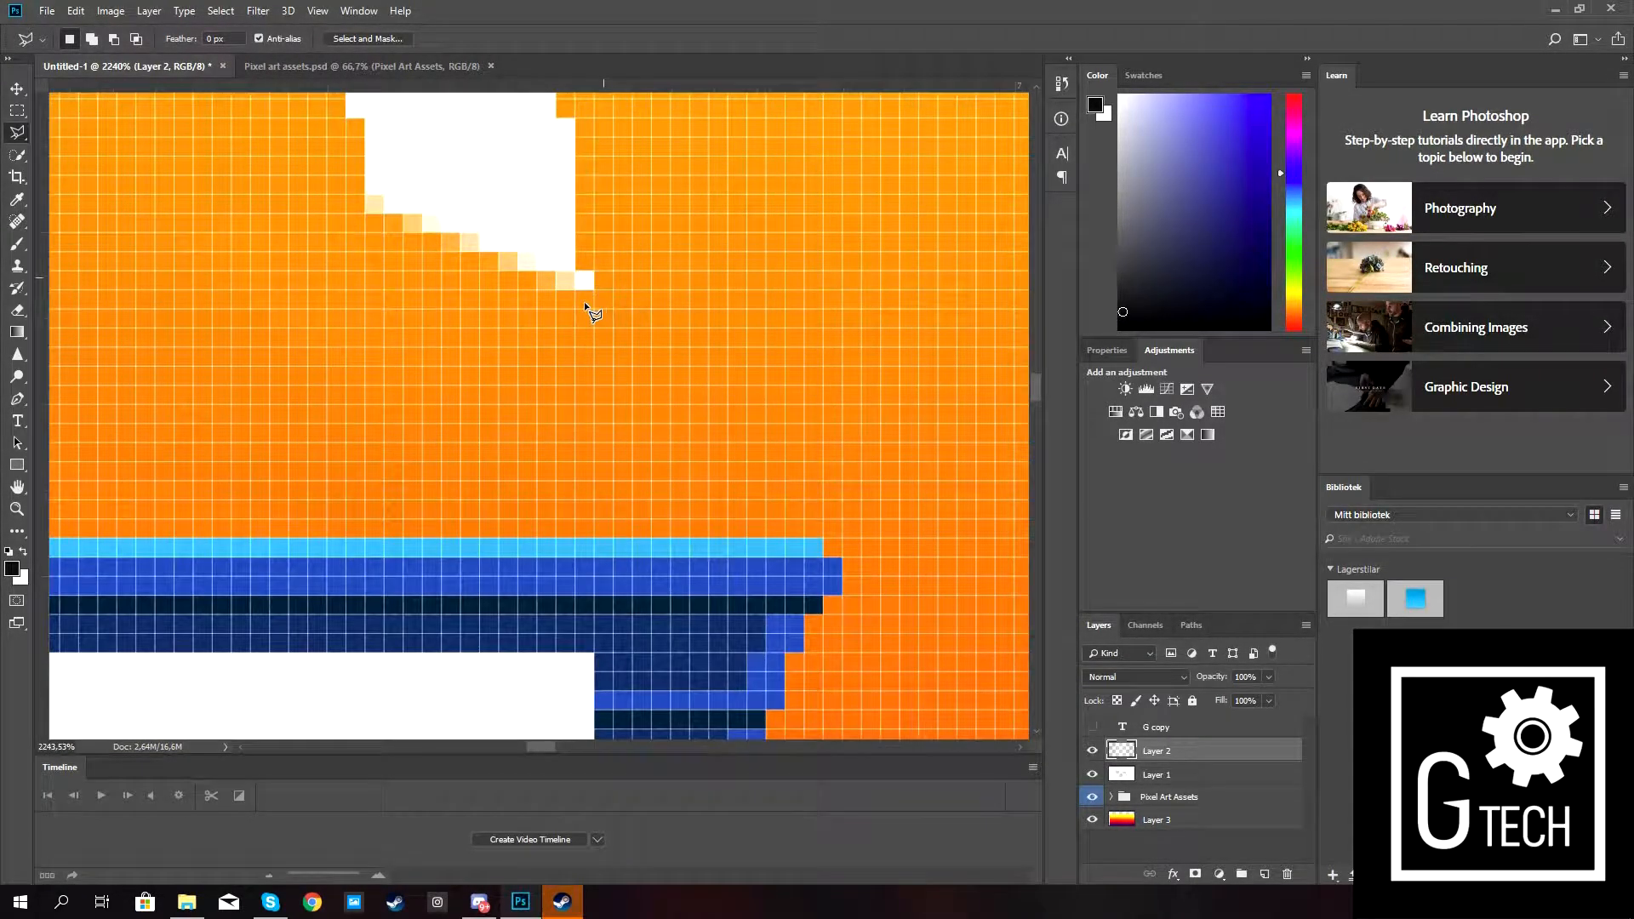
left_click(577, 304)
left_click(580, 213)
left_click(677, 290)
left_click(596, 391)
double_click(547, 330)
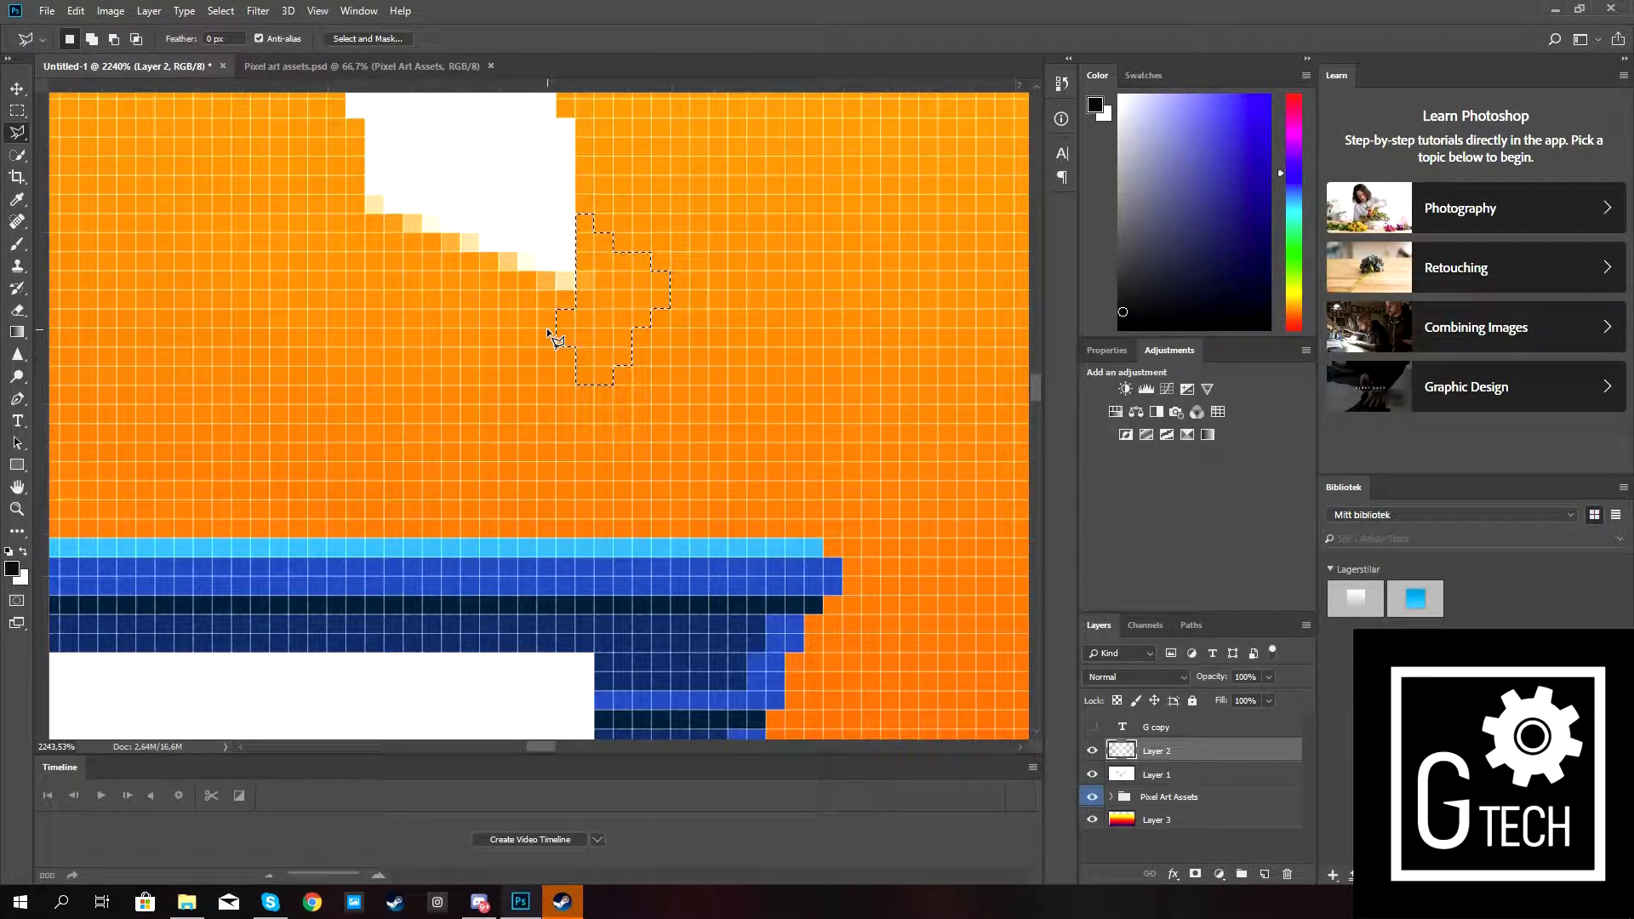
scroll(553, 330, "down", 6)
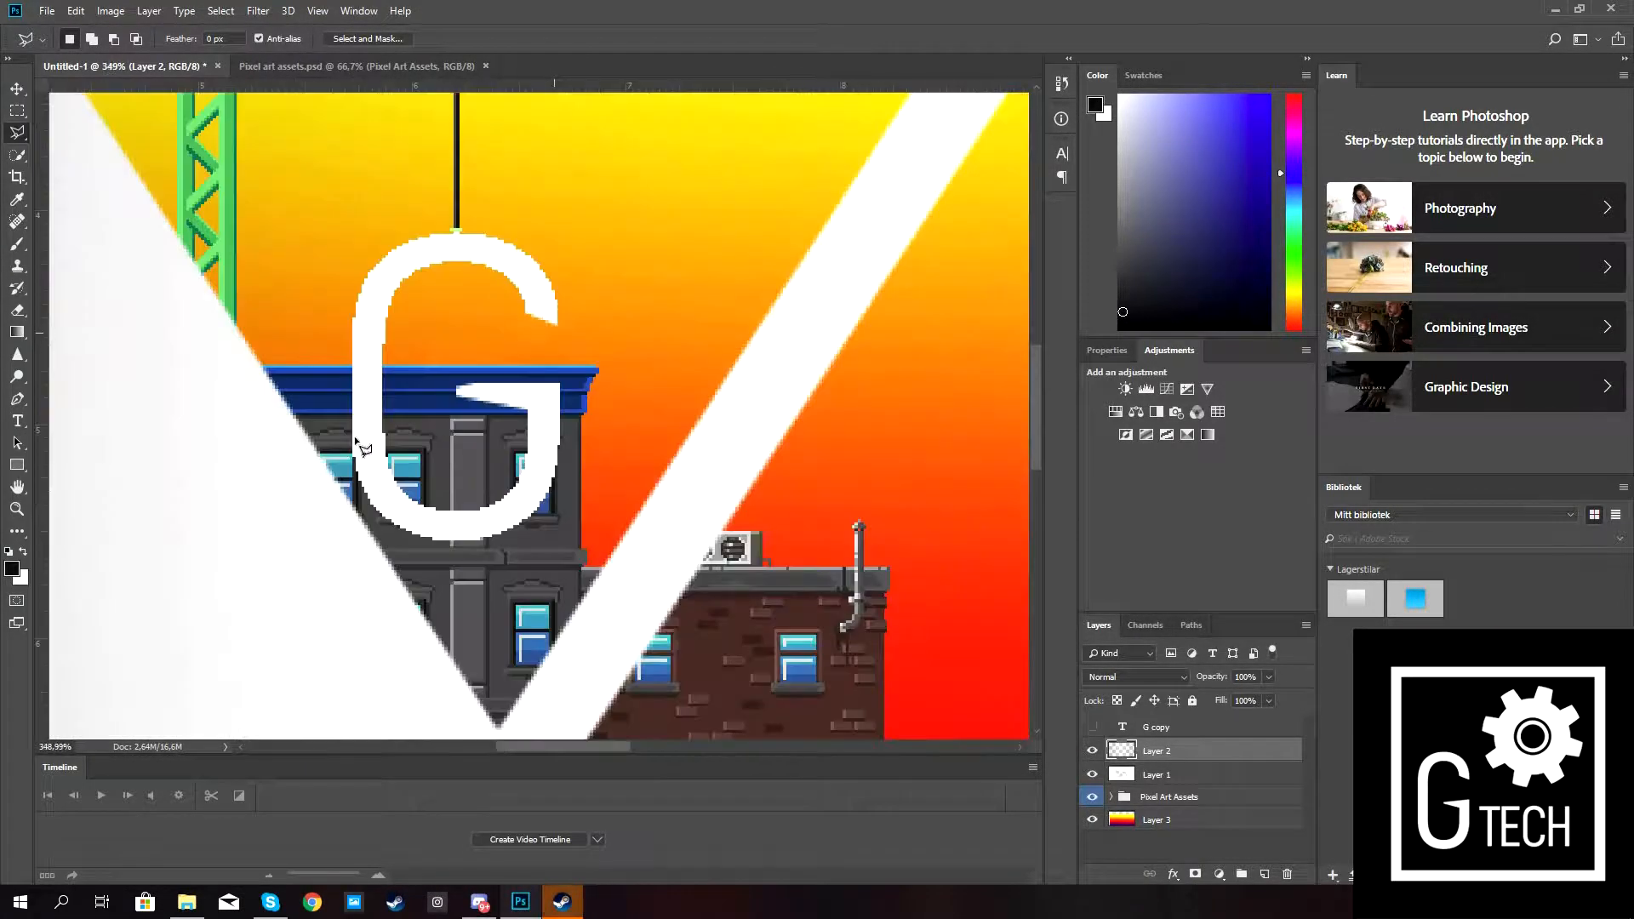
Show the G copy text layer and move it into the lower-left part of the central triangle, over the brick building.
scroll(393, 462, "down", 4)
scroll(382, 455, "up", 2)
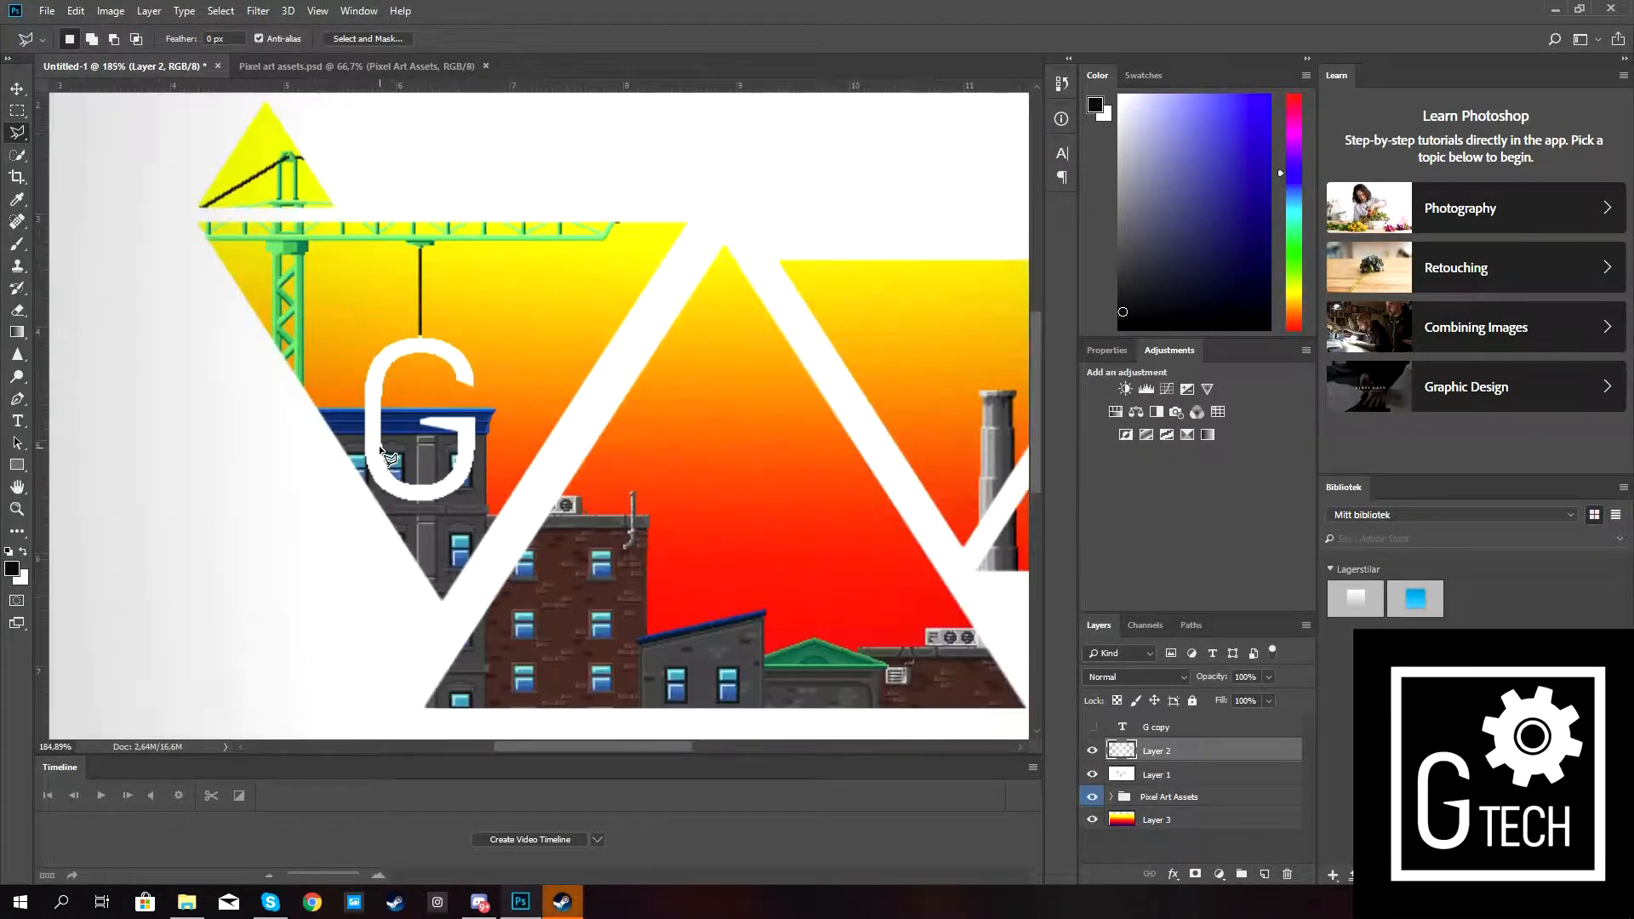
left_click(17, 88)
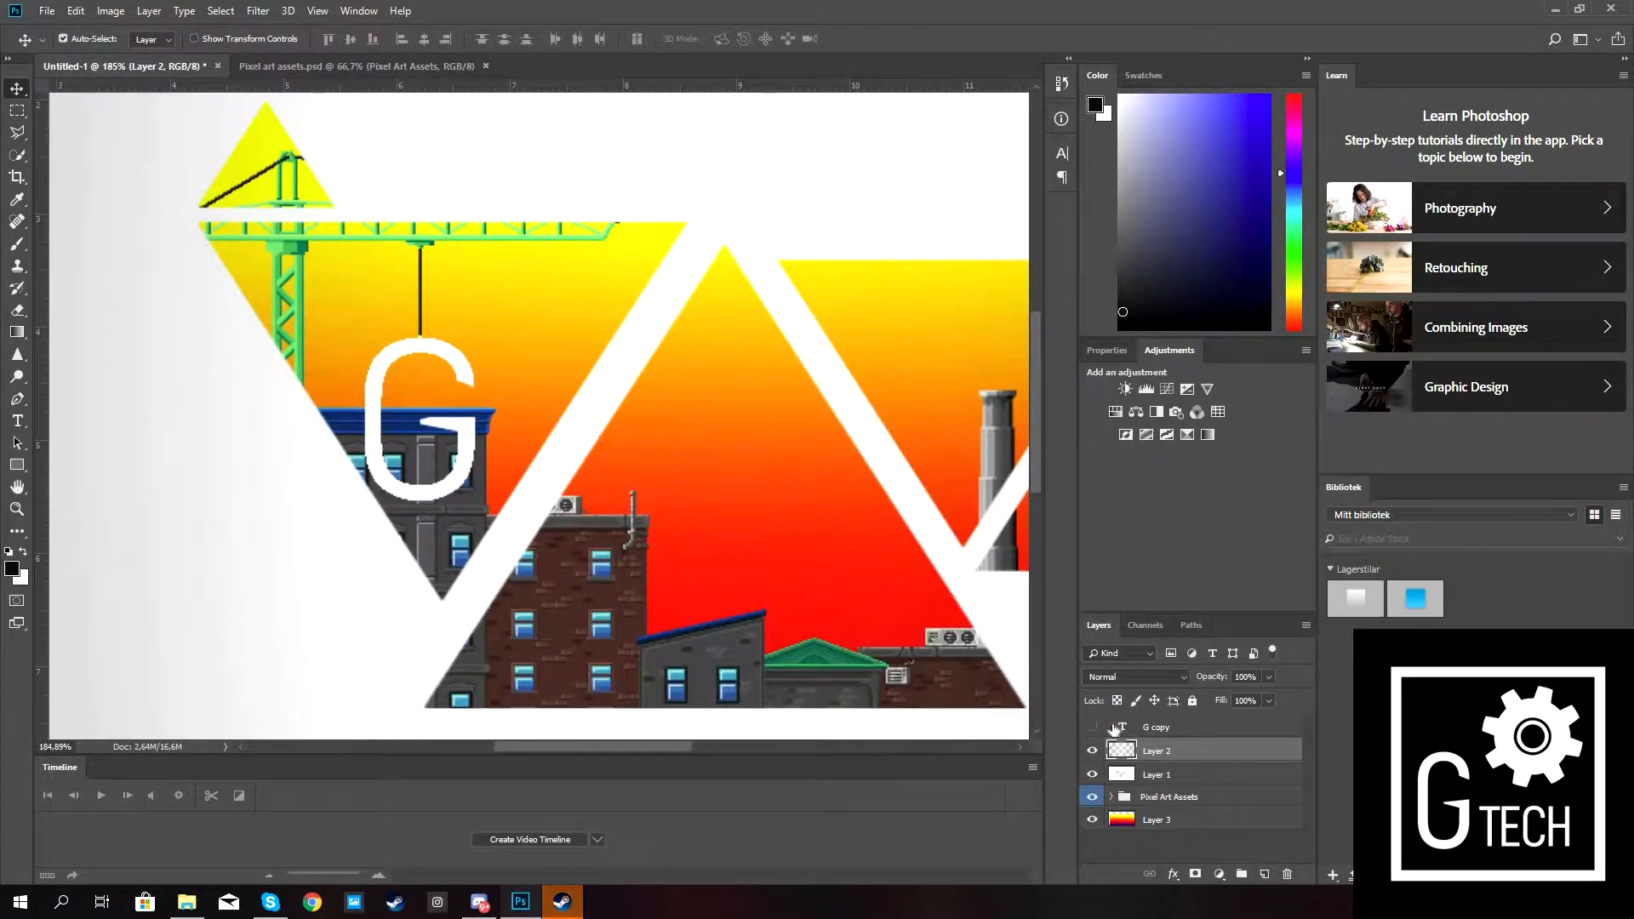
left_click(1102, 729)
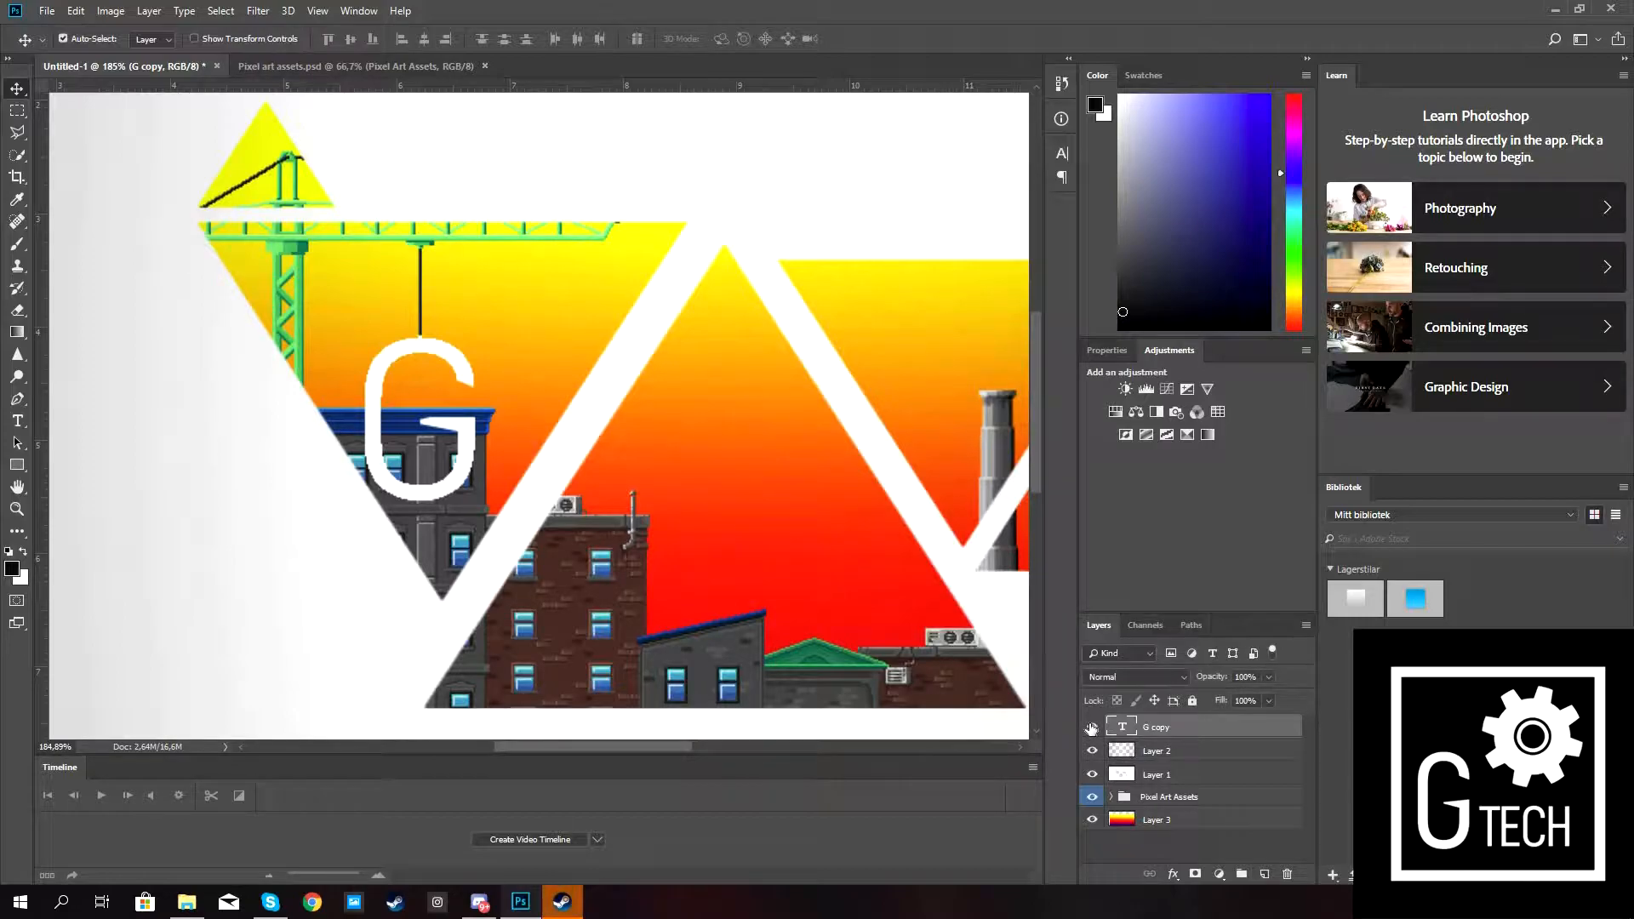
key("ctrl+t")
left_click_drag(487, 380, 730, 522)
left_click(769, 39)
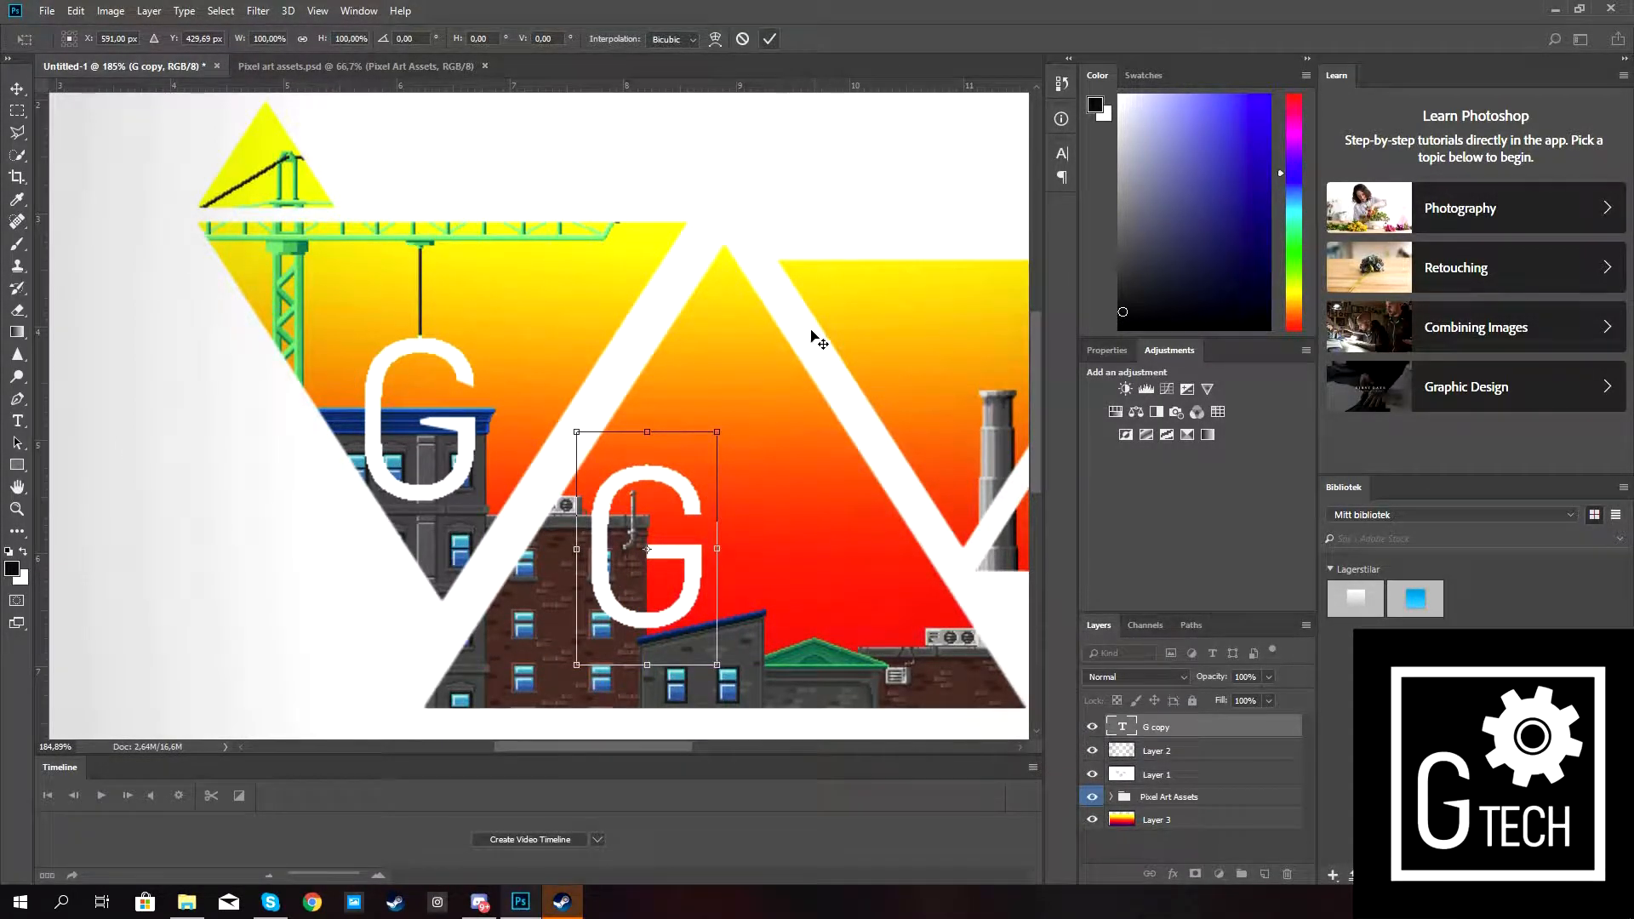
Replace the G in the G copy text layer inside the central triangle with a capital T.
scroll(803, 341, "down", 3)
scroll(754, 489, "up", 3)
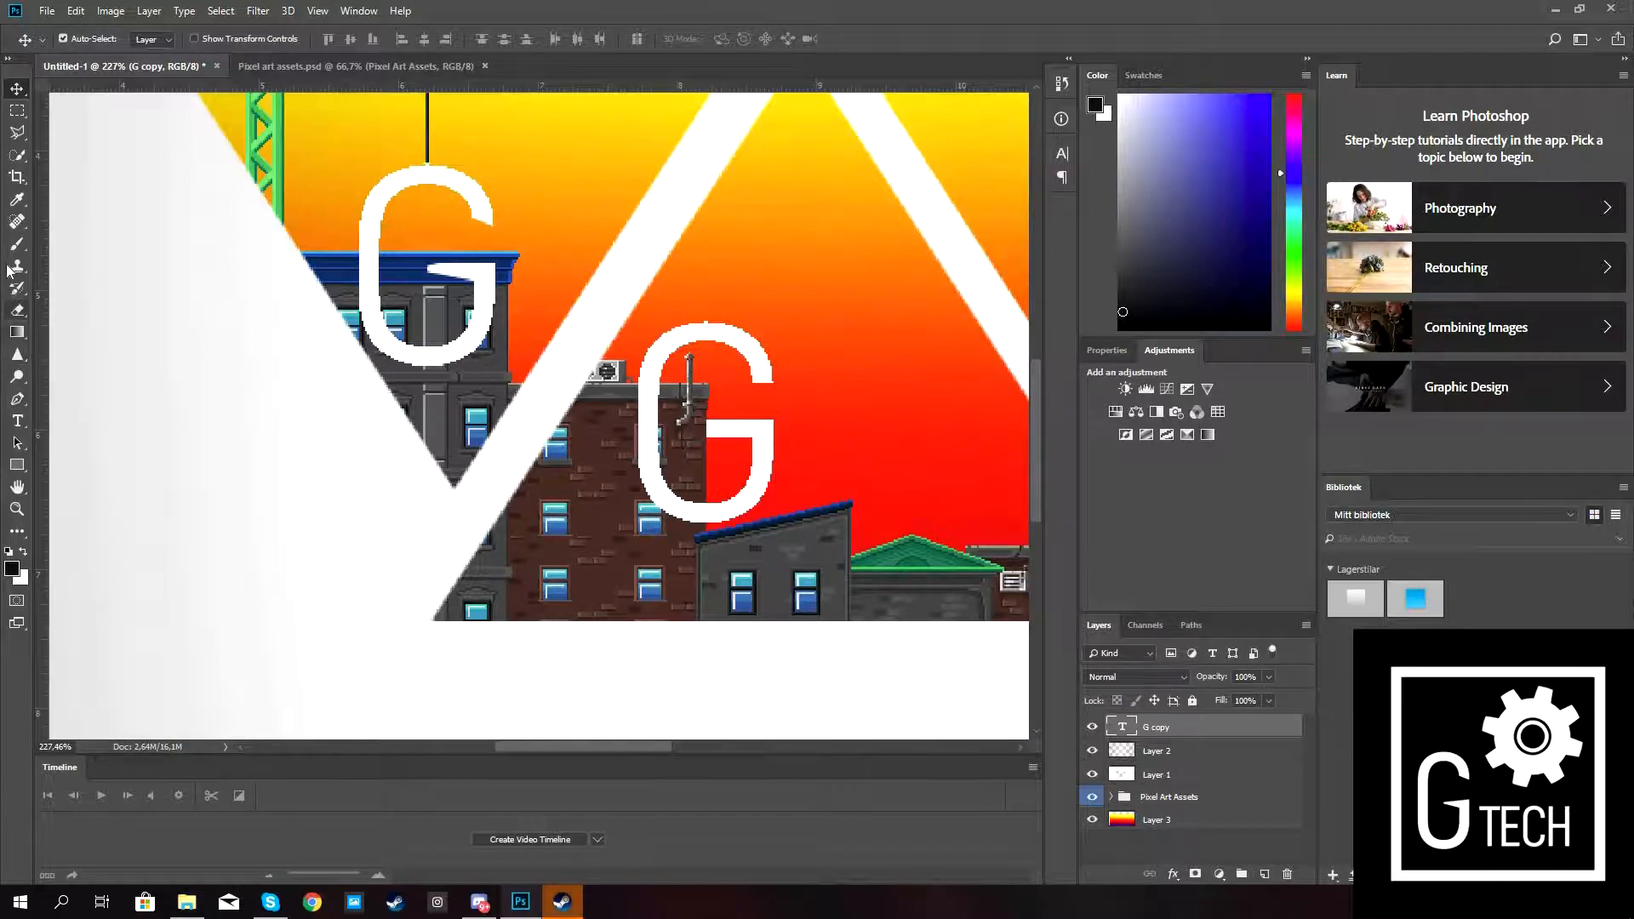
left_click(17, 420)
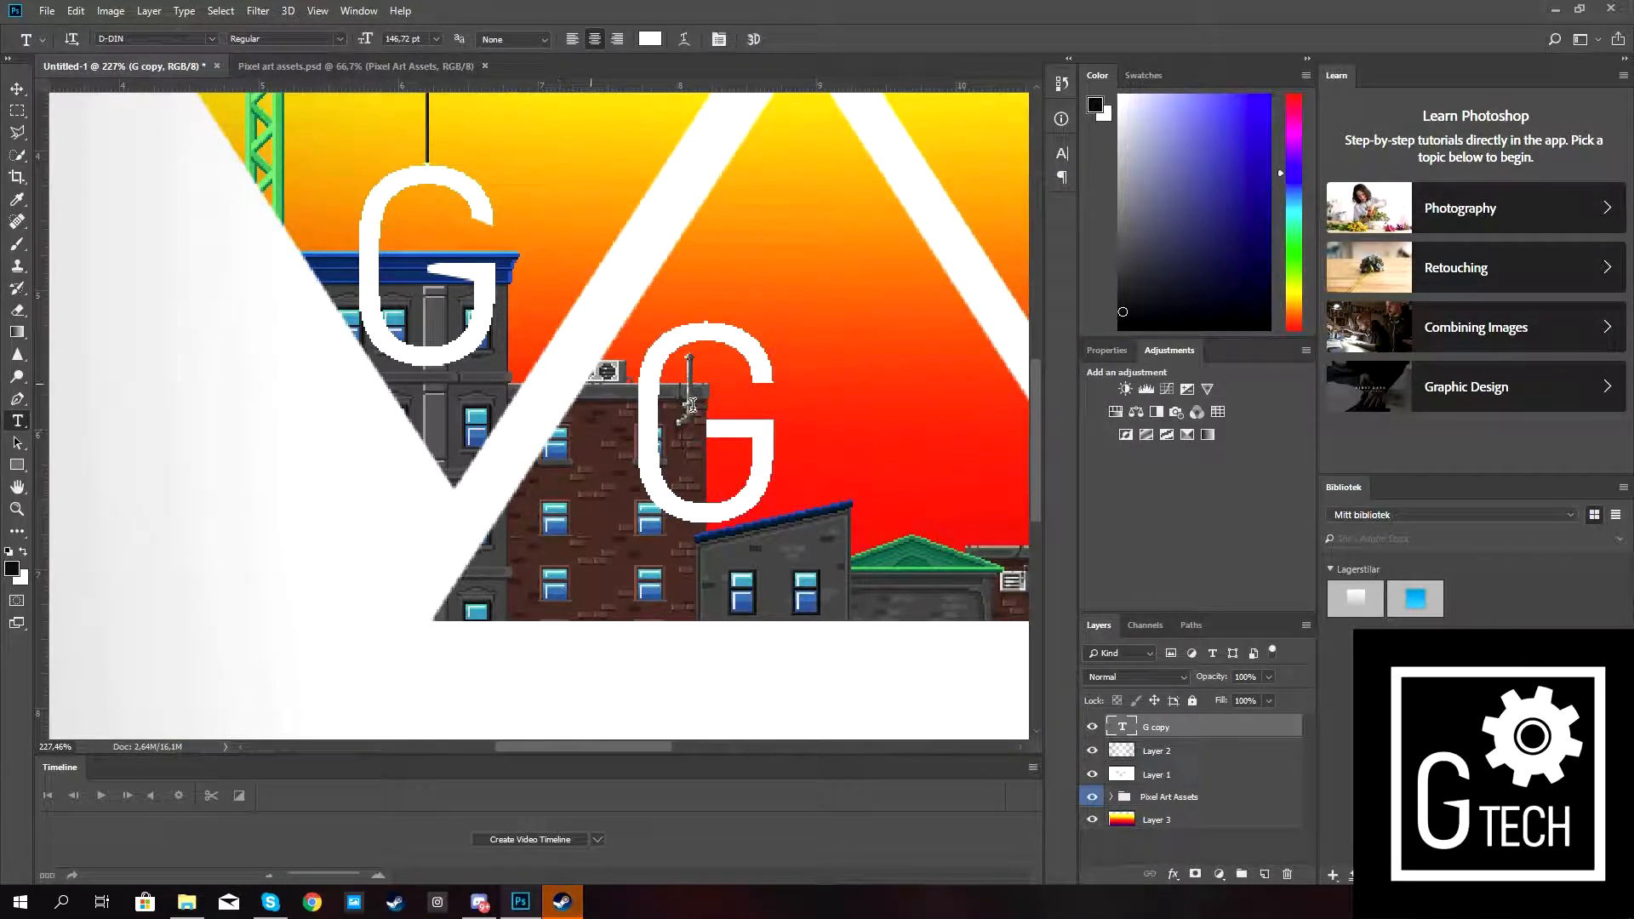
double_click(723, 393)
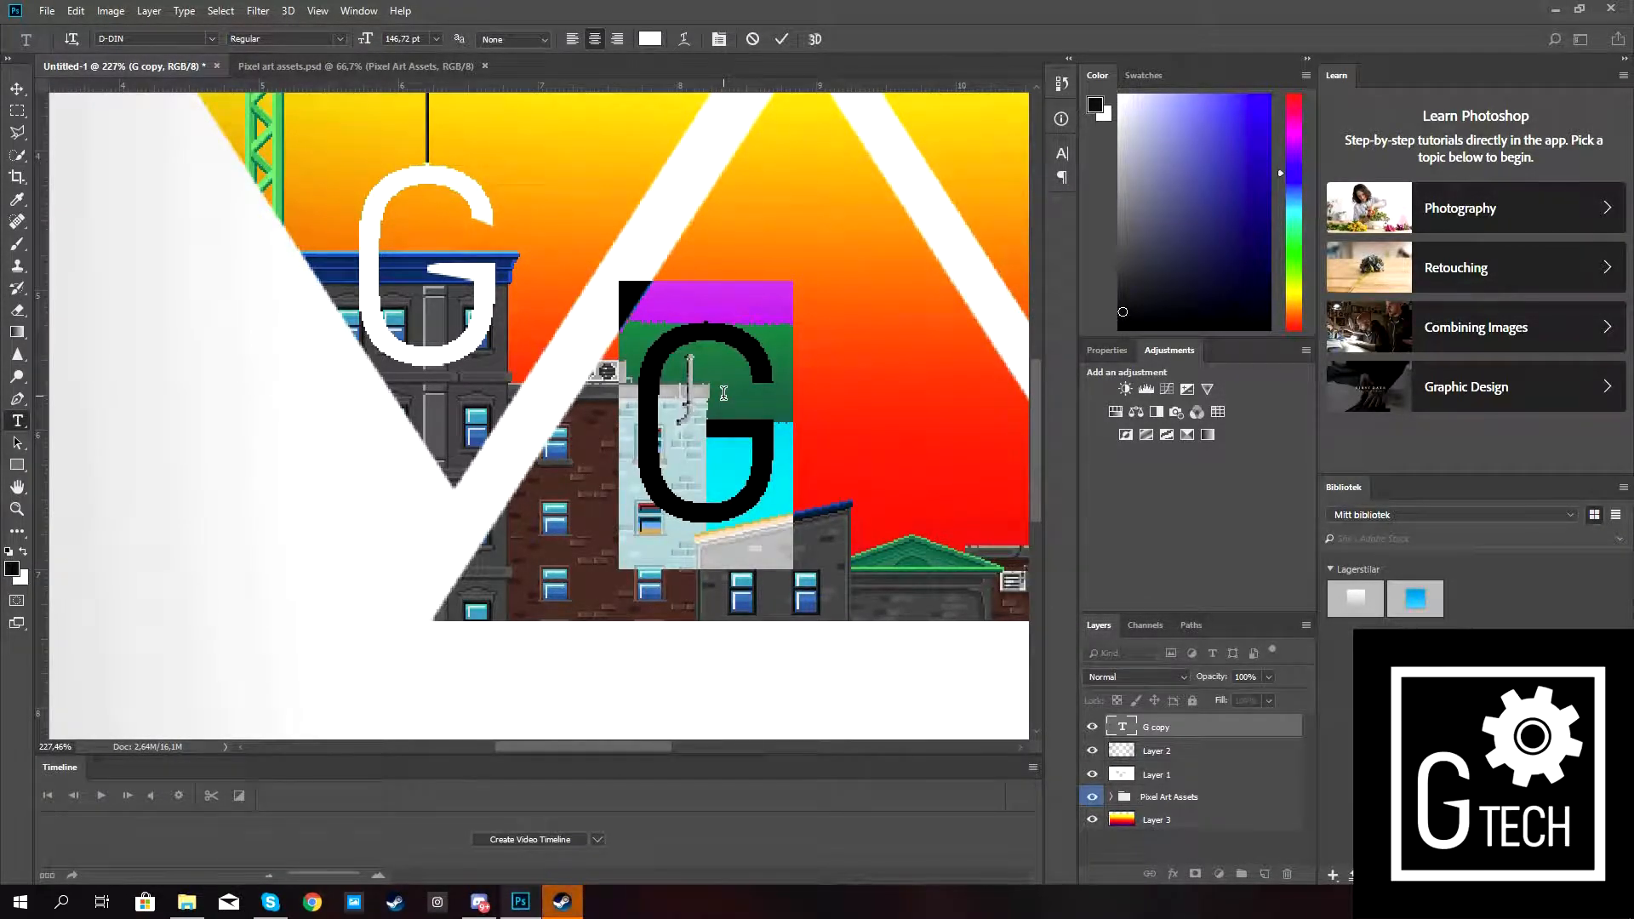
type("t")
key("BackSpace")
type("T")
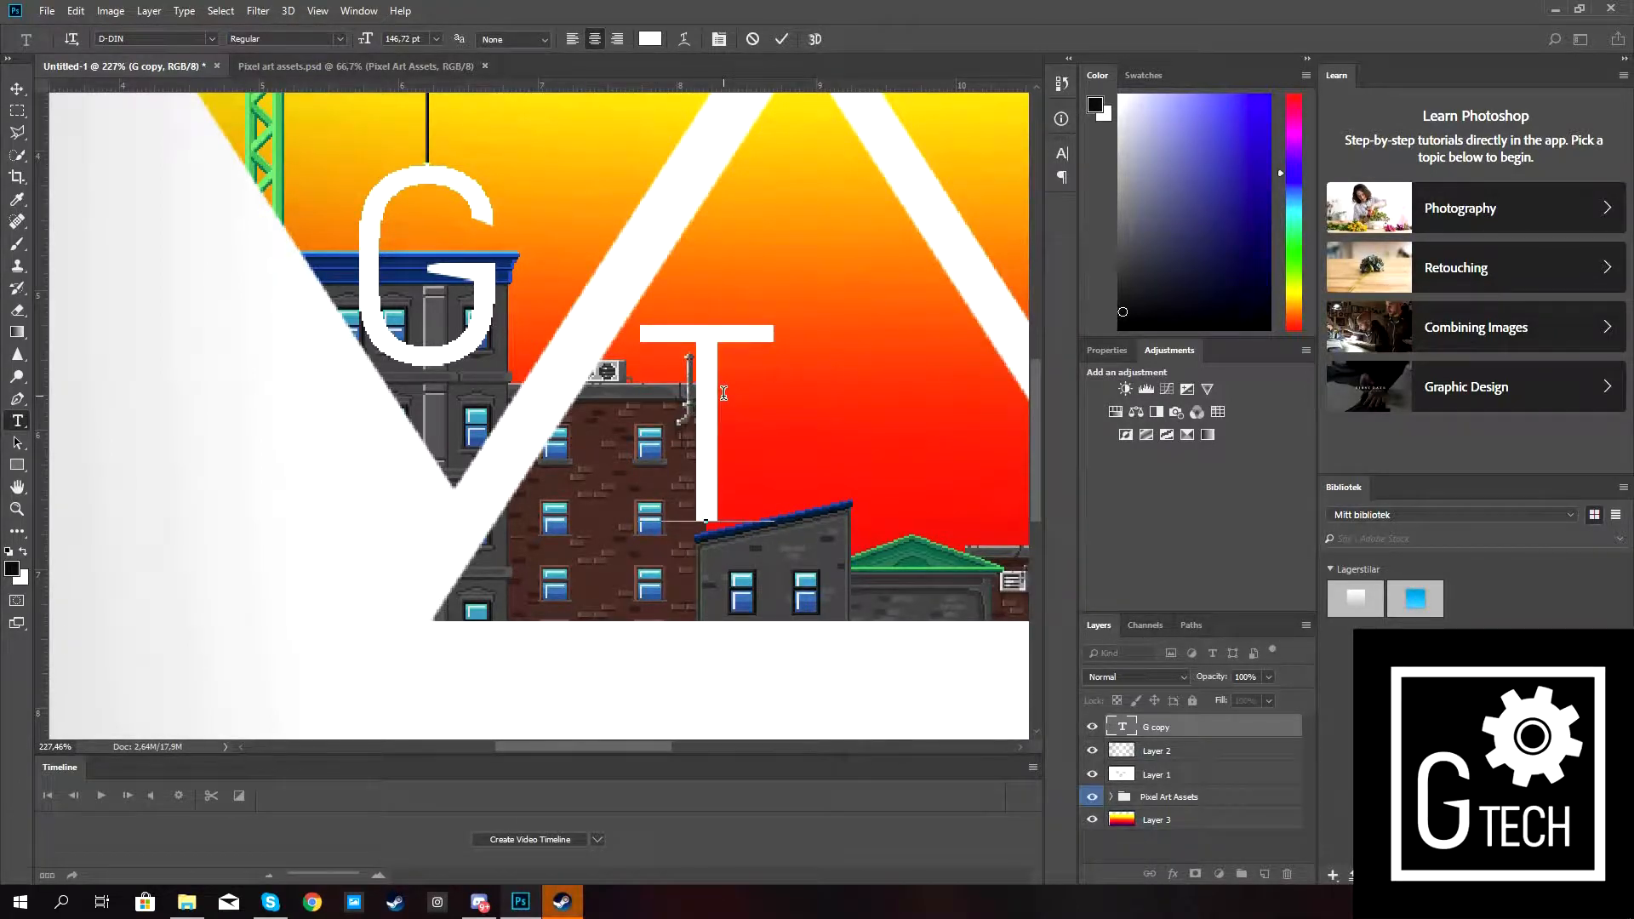
Try the letters TE and a lowercase t in the central triangle's text, and restore the single capital T.
type("E")
key("BackSpace")
type("E")
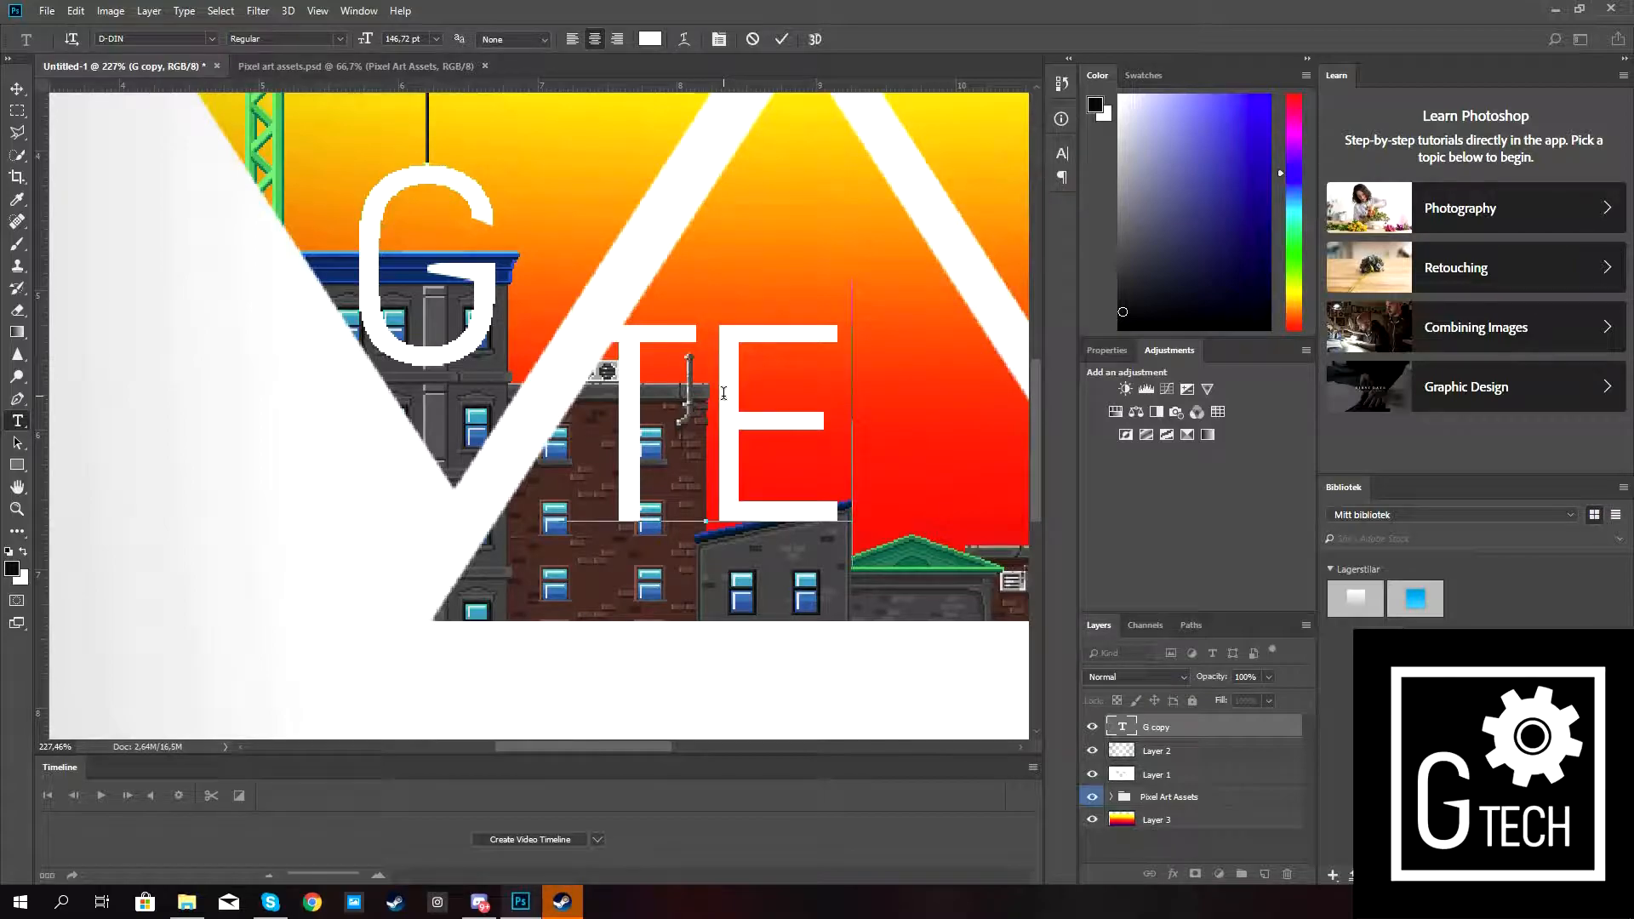
key("BackSpace")
key("BackSpace")
type("t")
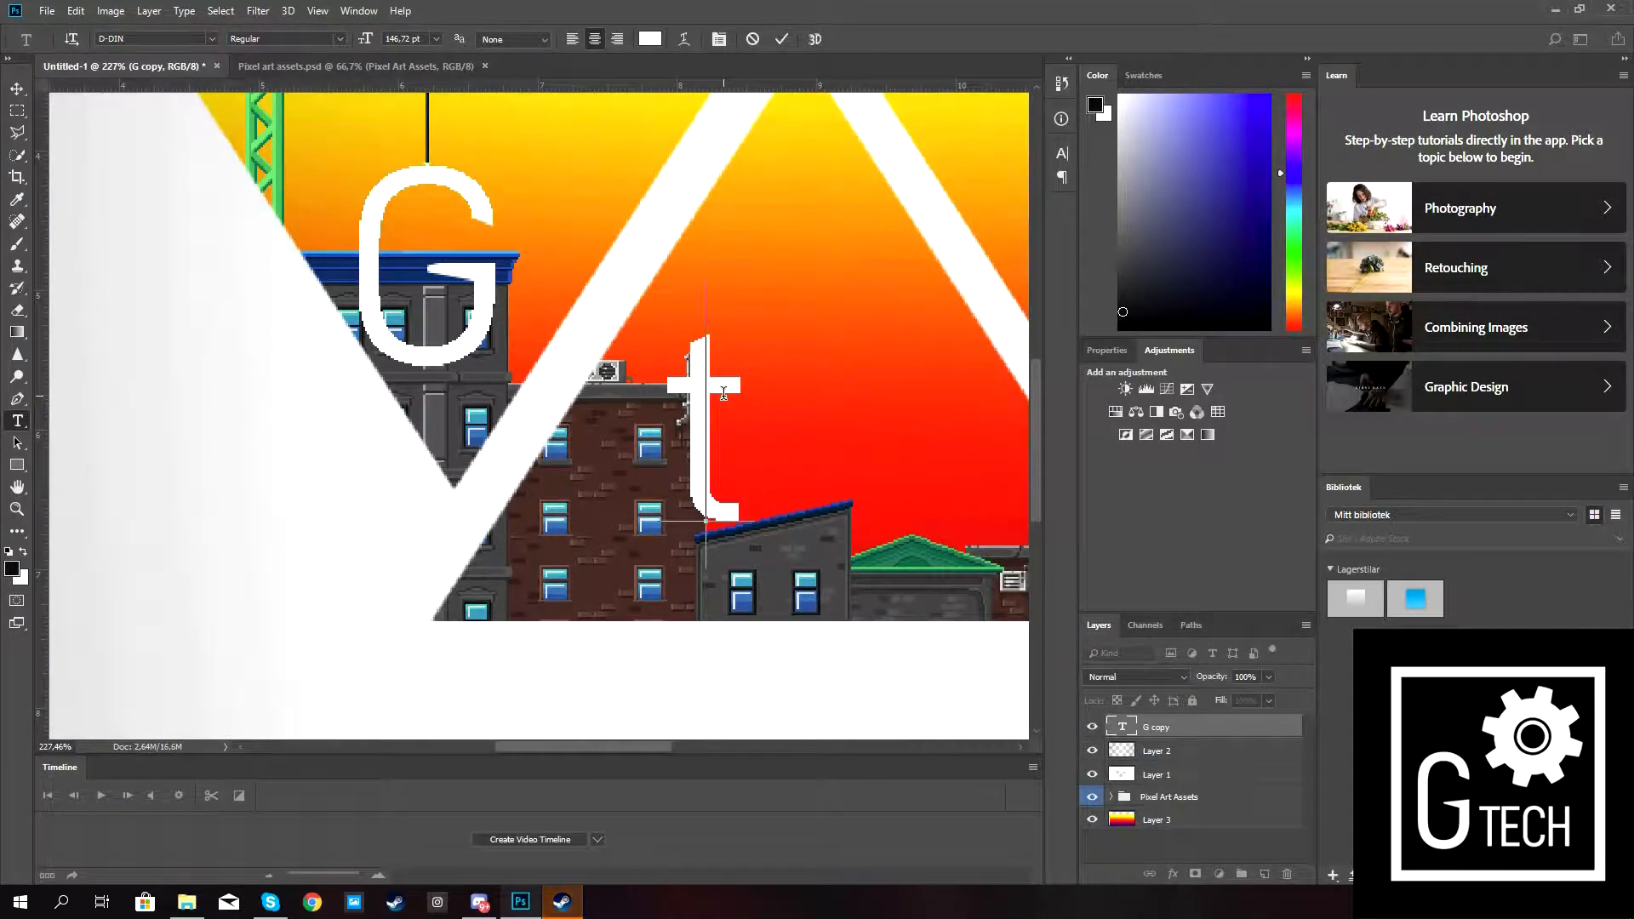
key("BackSpace")
type("E")
key("BackSpace")
type("T")
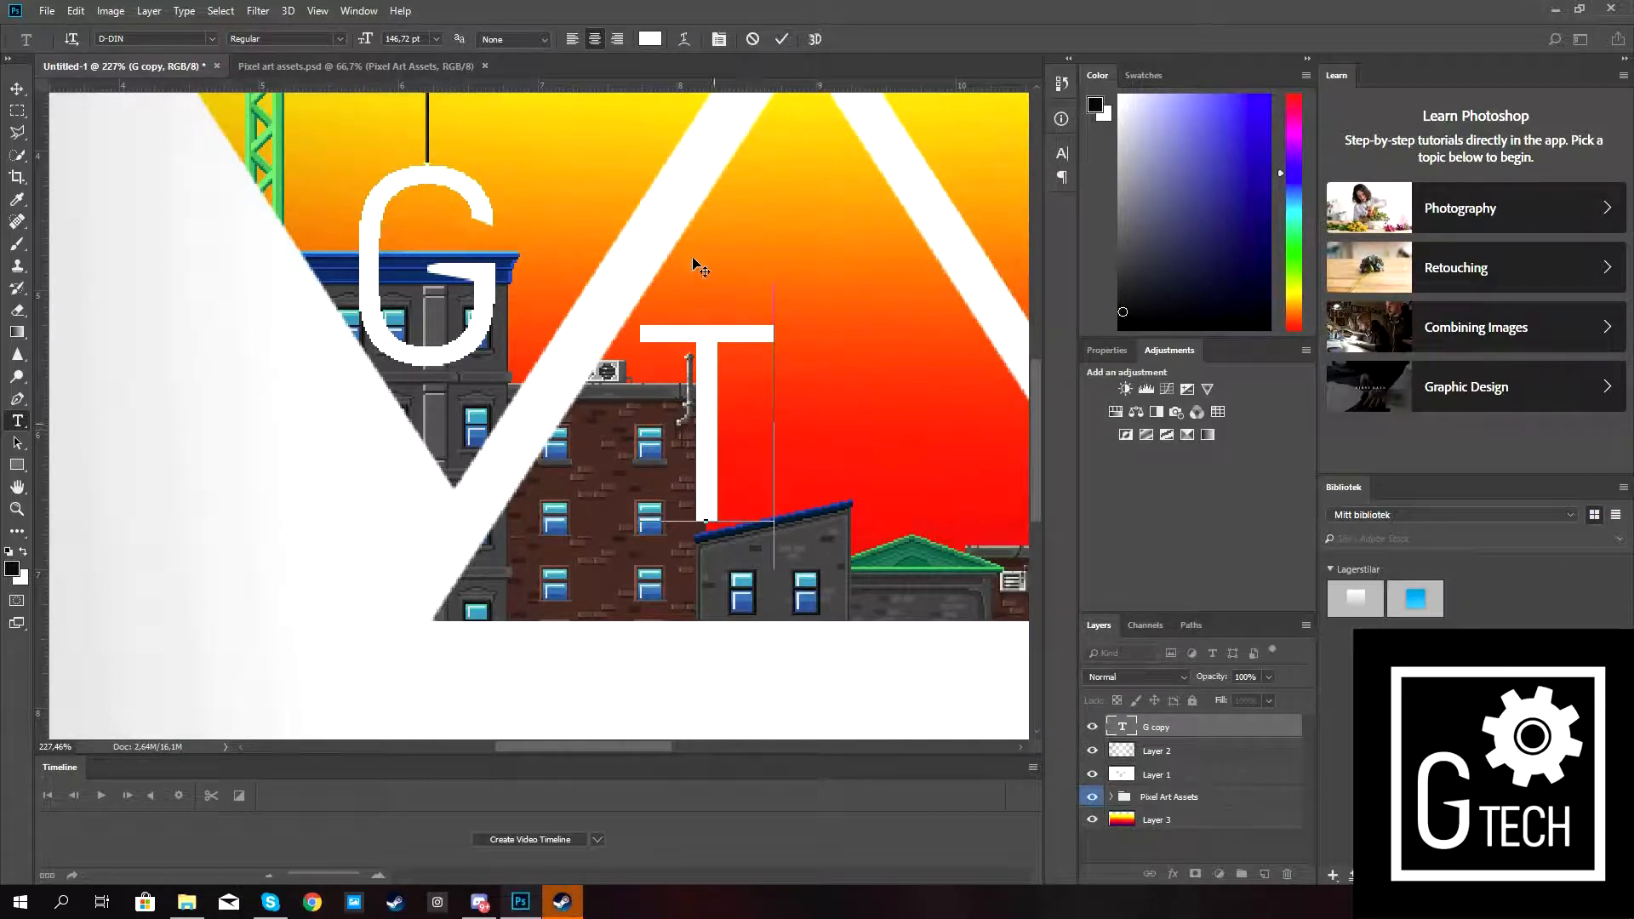
Complete the central triangle's text to TH, set its font size to 72 pt, and commit it.
type("H")
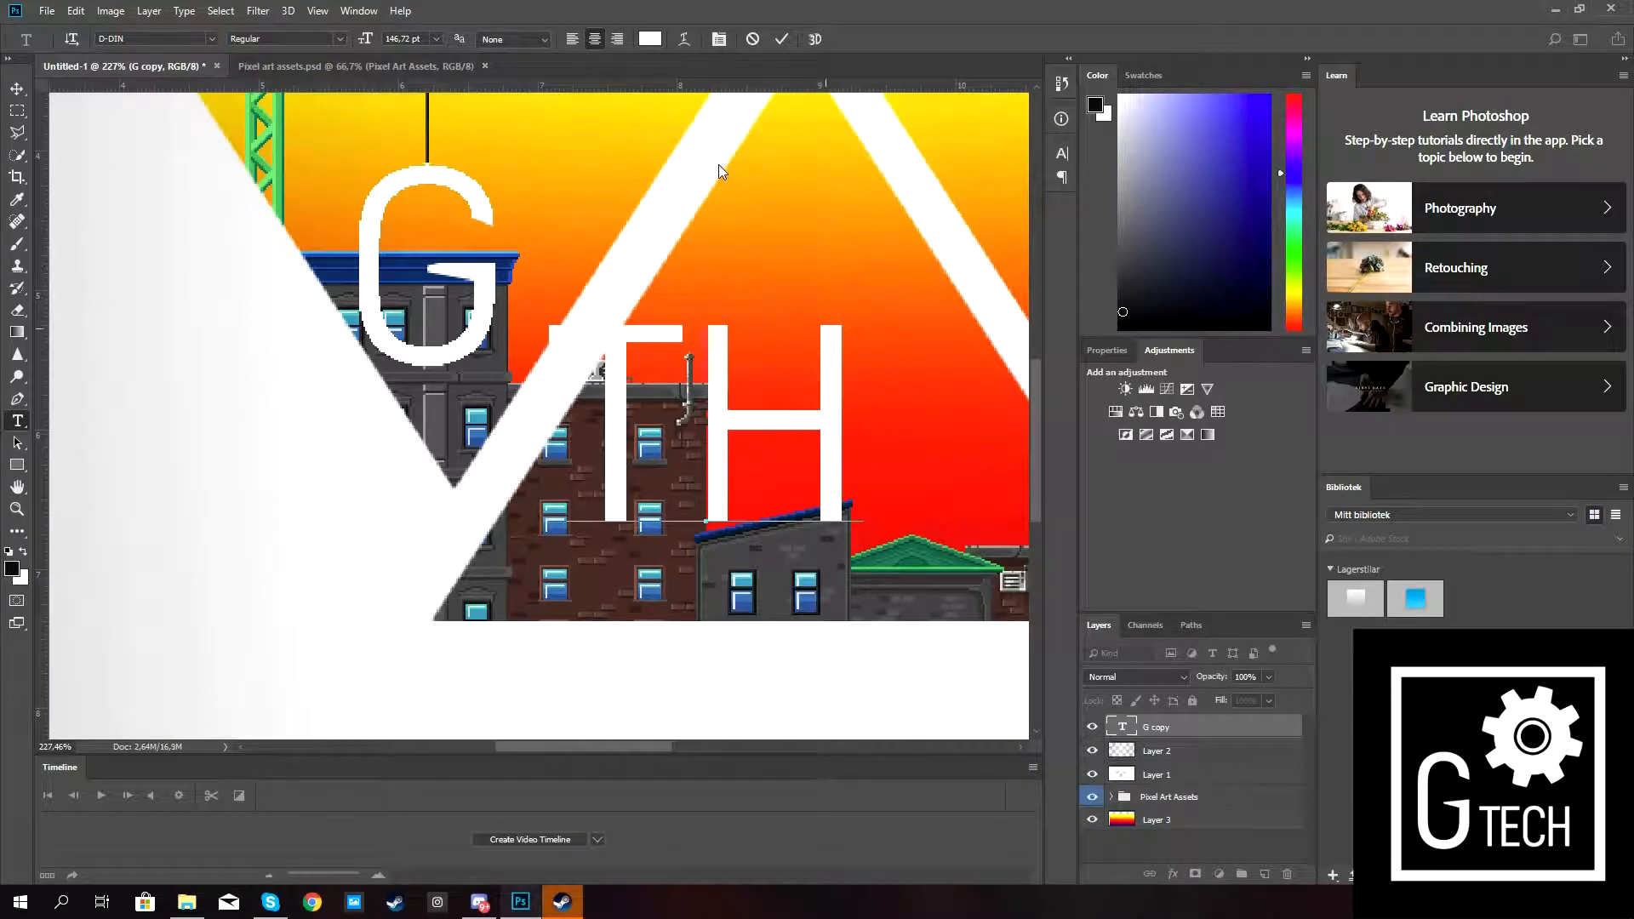
key("ctrl+a")
left_click(436, 39)
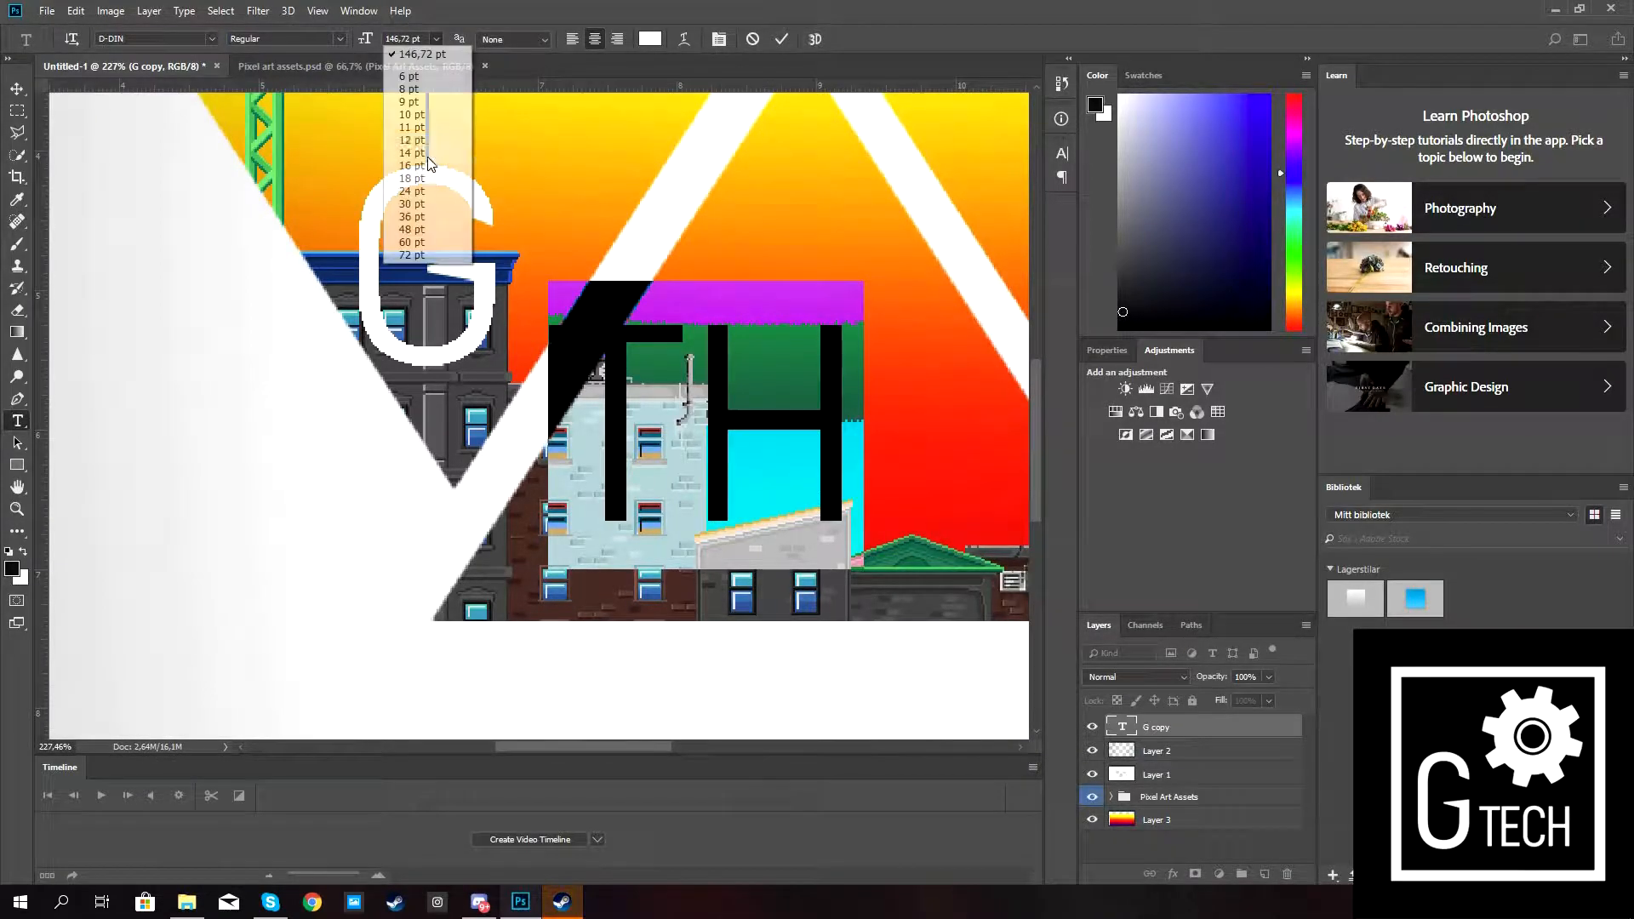
left_click(416, 245)
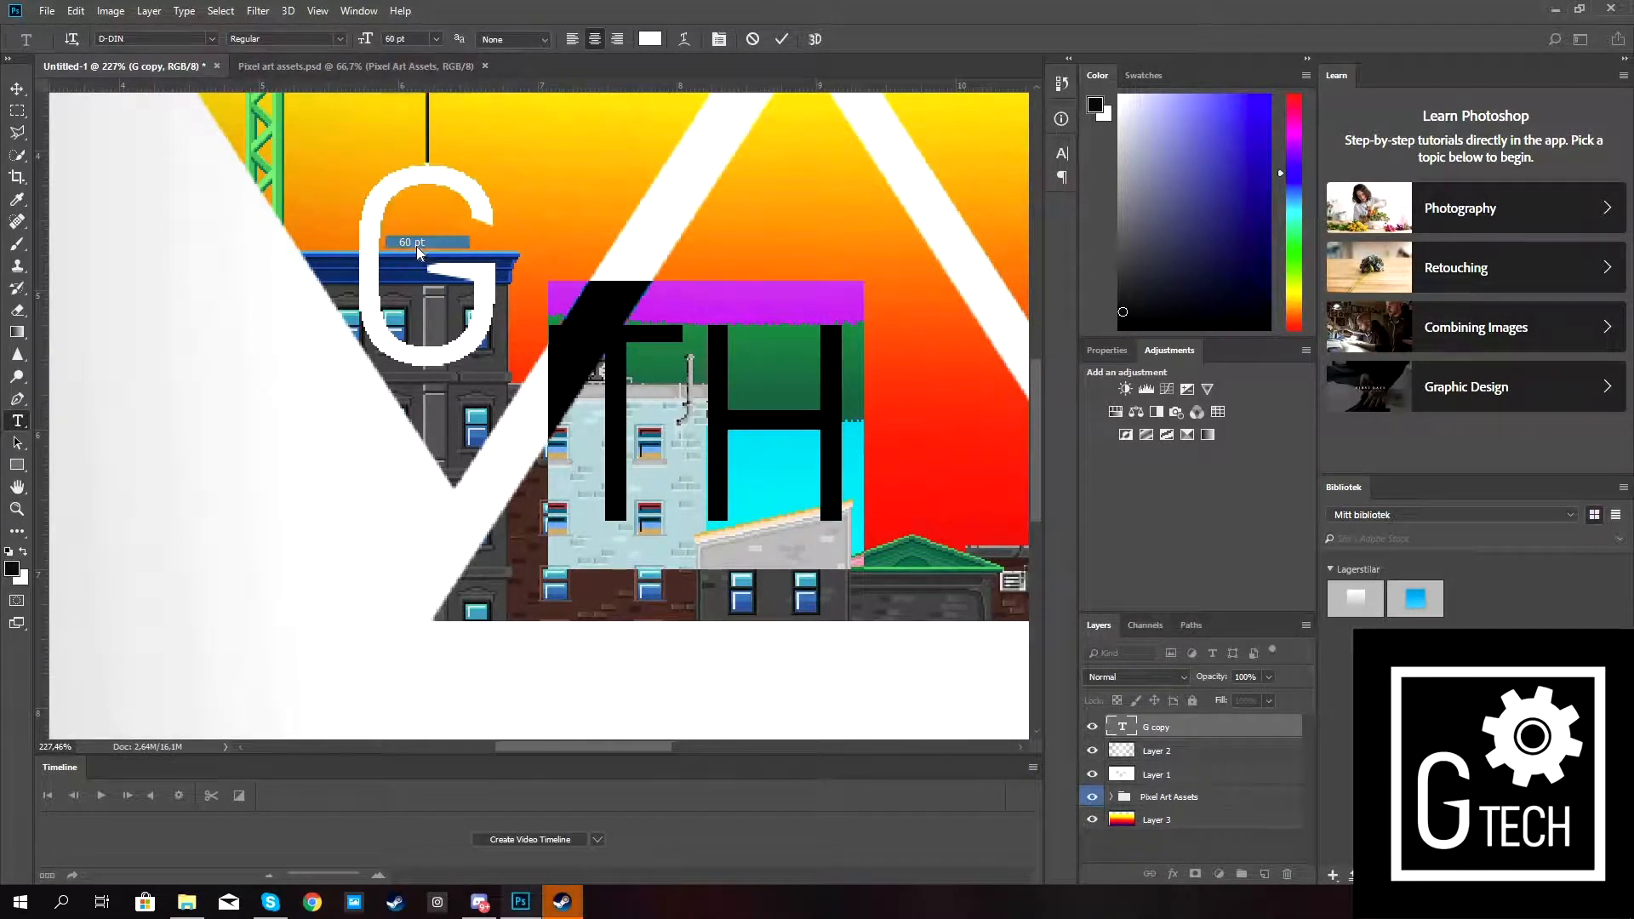
left_click(436, 39)
left_click(411, 253)
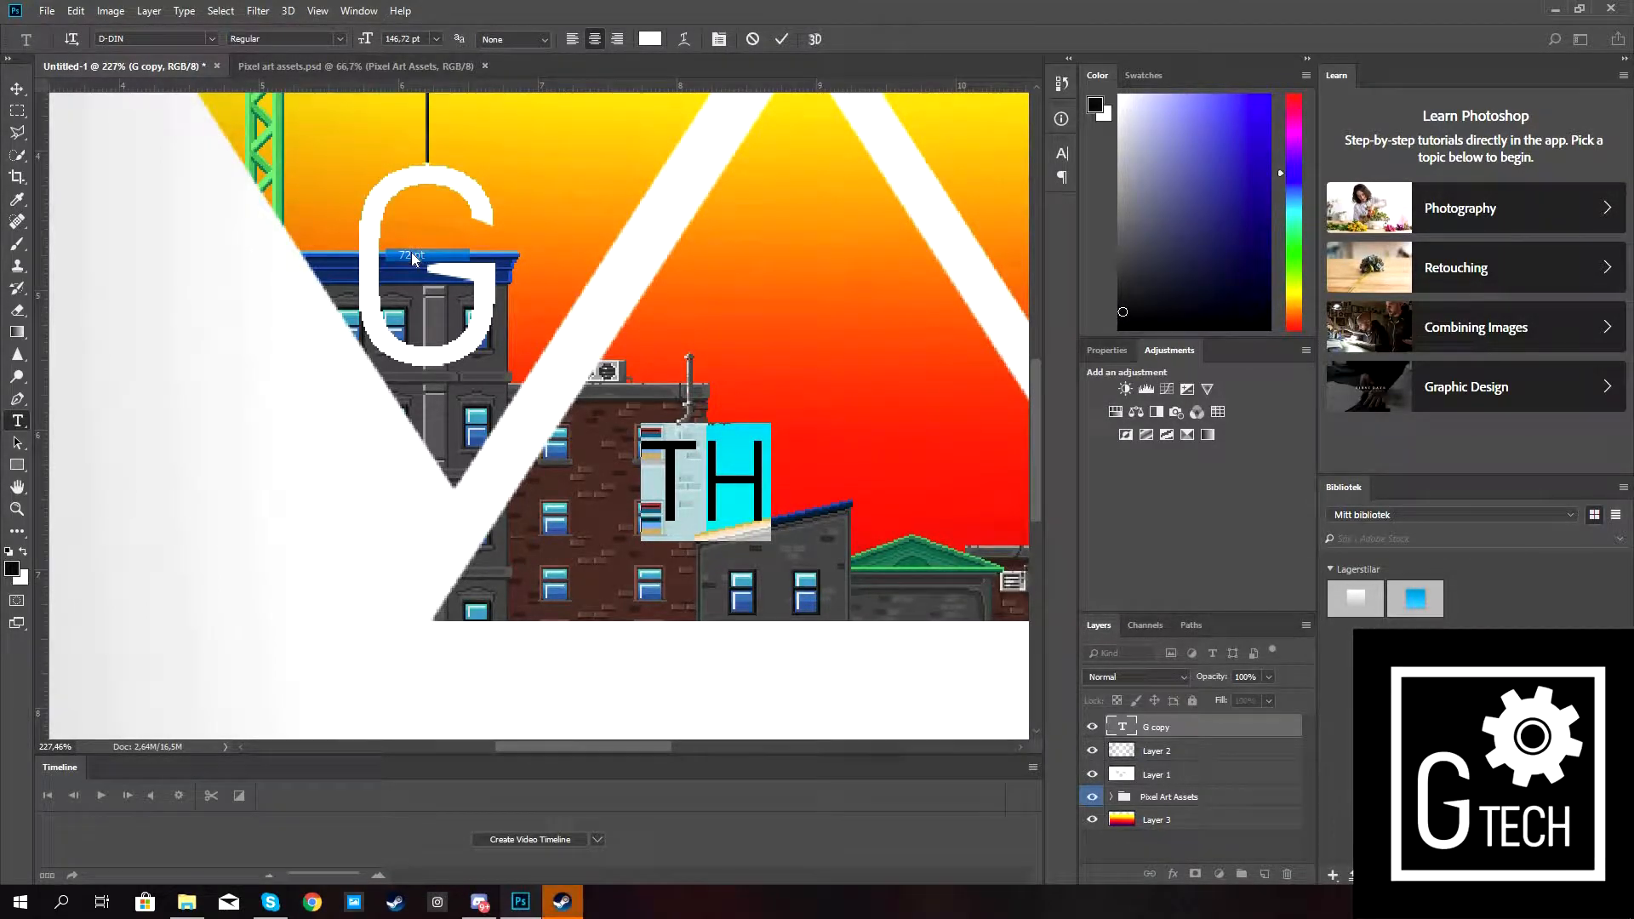
left_click(781, 39)
key("v")
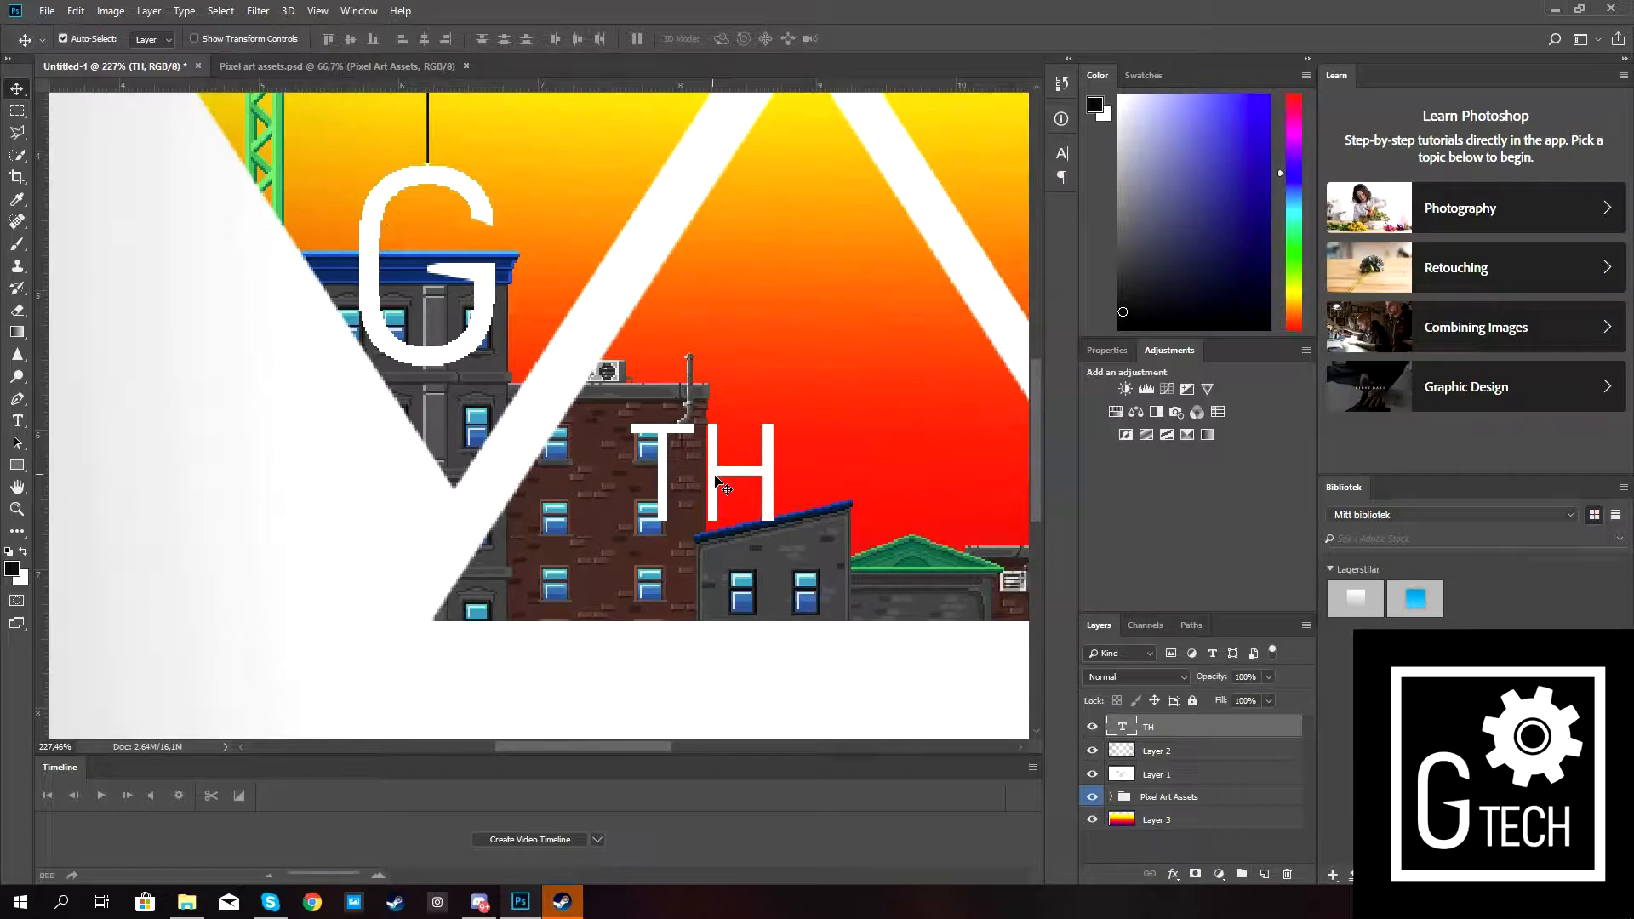
Scale the TH text to about 201% and centre it in the lower part of the central triangle.
left_click_drag(715, 471, 771, 455)
scroll(782, 485, "down", 12)
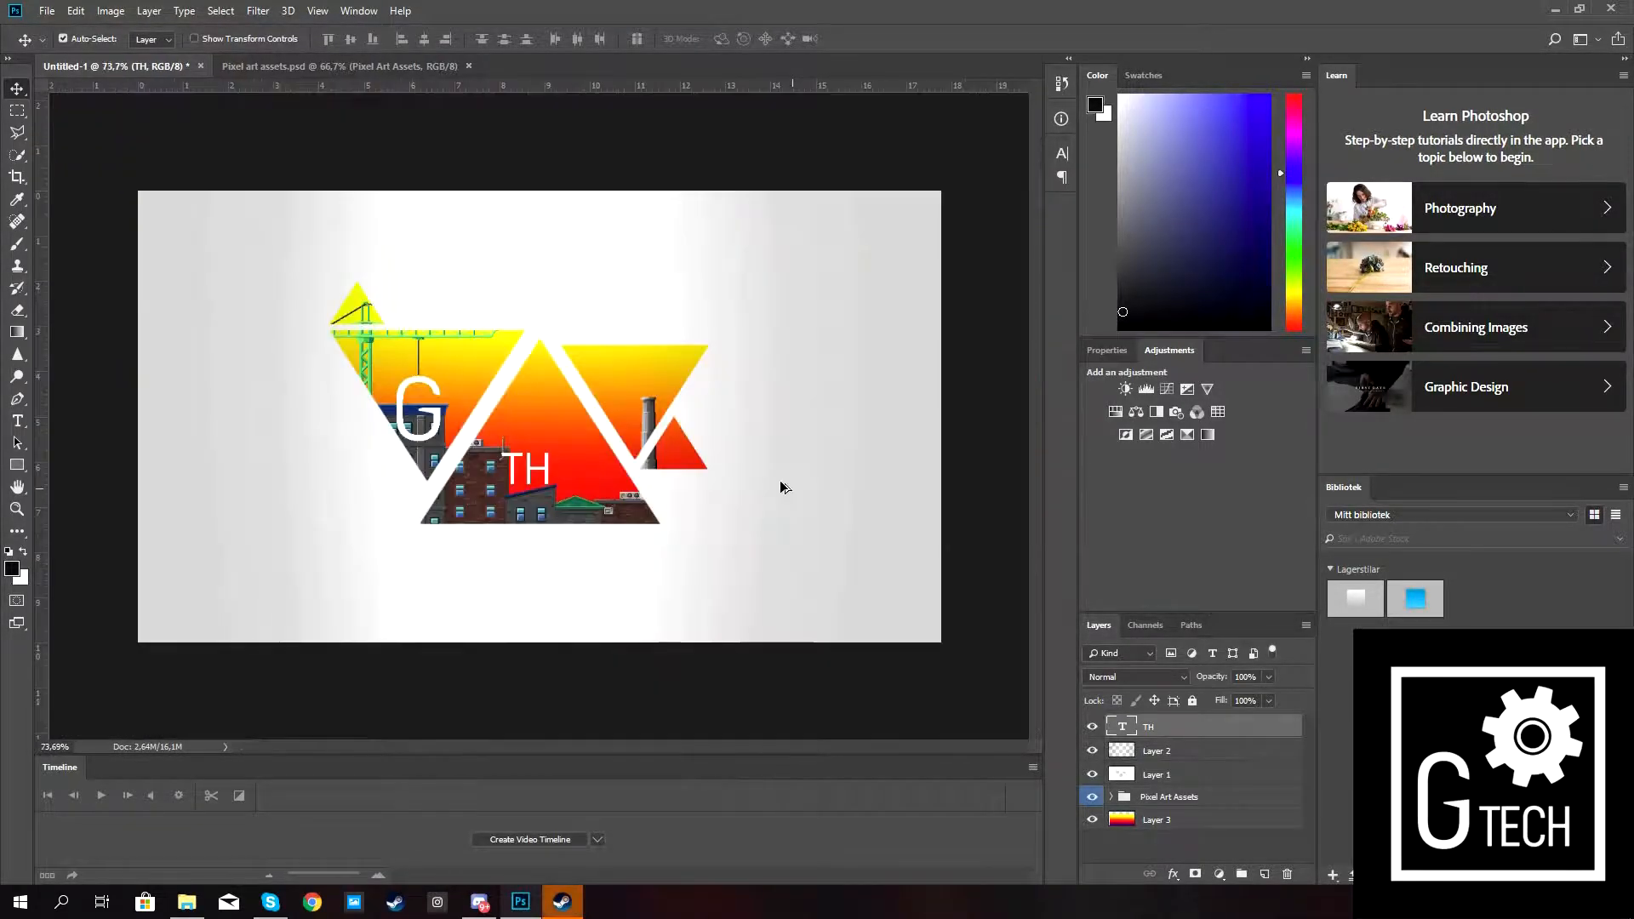
scroll(515, 482, "up", 7)
key("ctrl+t")
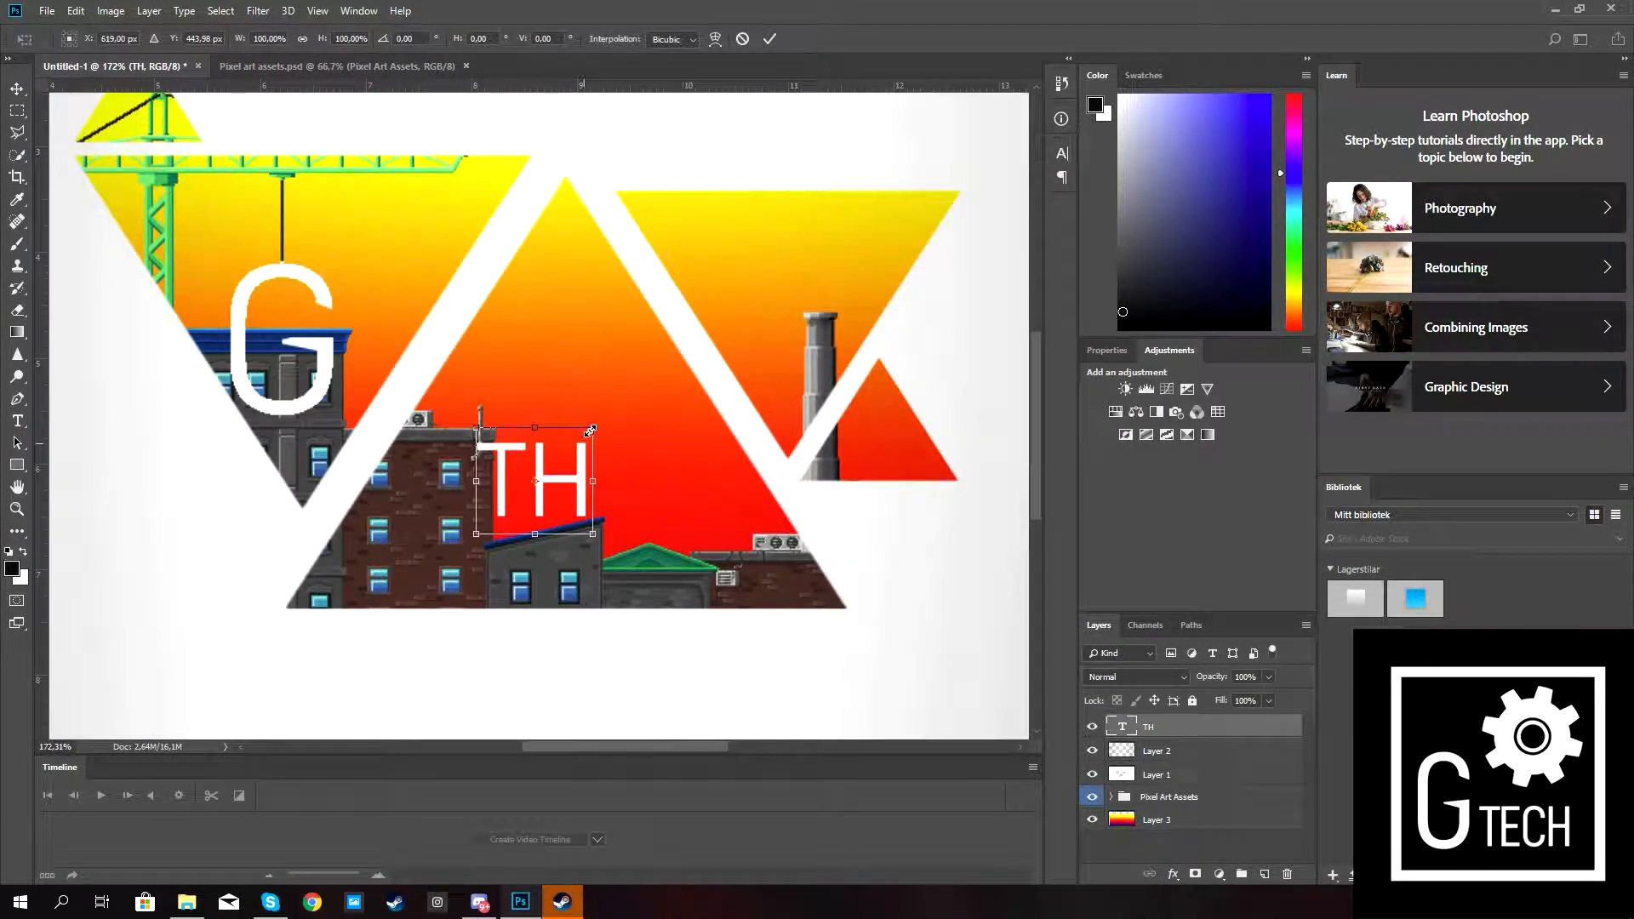
left_click_drag(593, 428, 713, 382)
left_click_drag(627, 439, 604, 456)
left_click_drag(661, 361, 674, 348)
left_click_drag(659, 439, 650, 459)
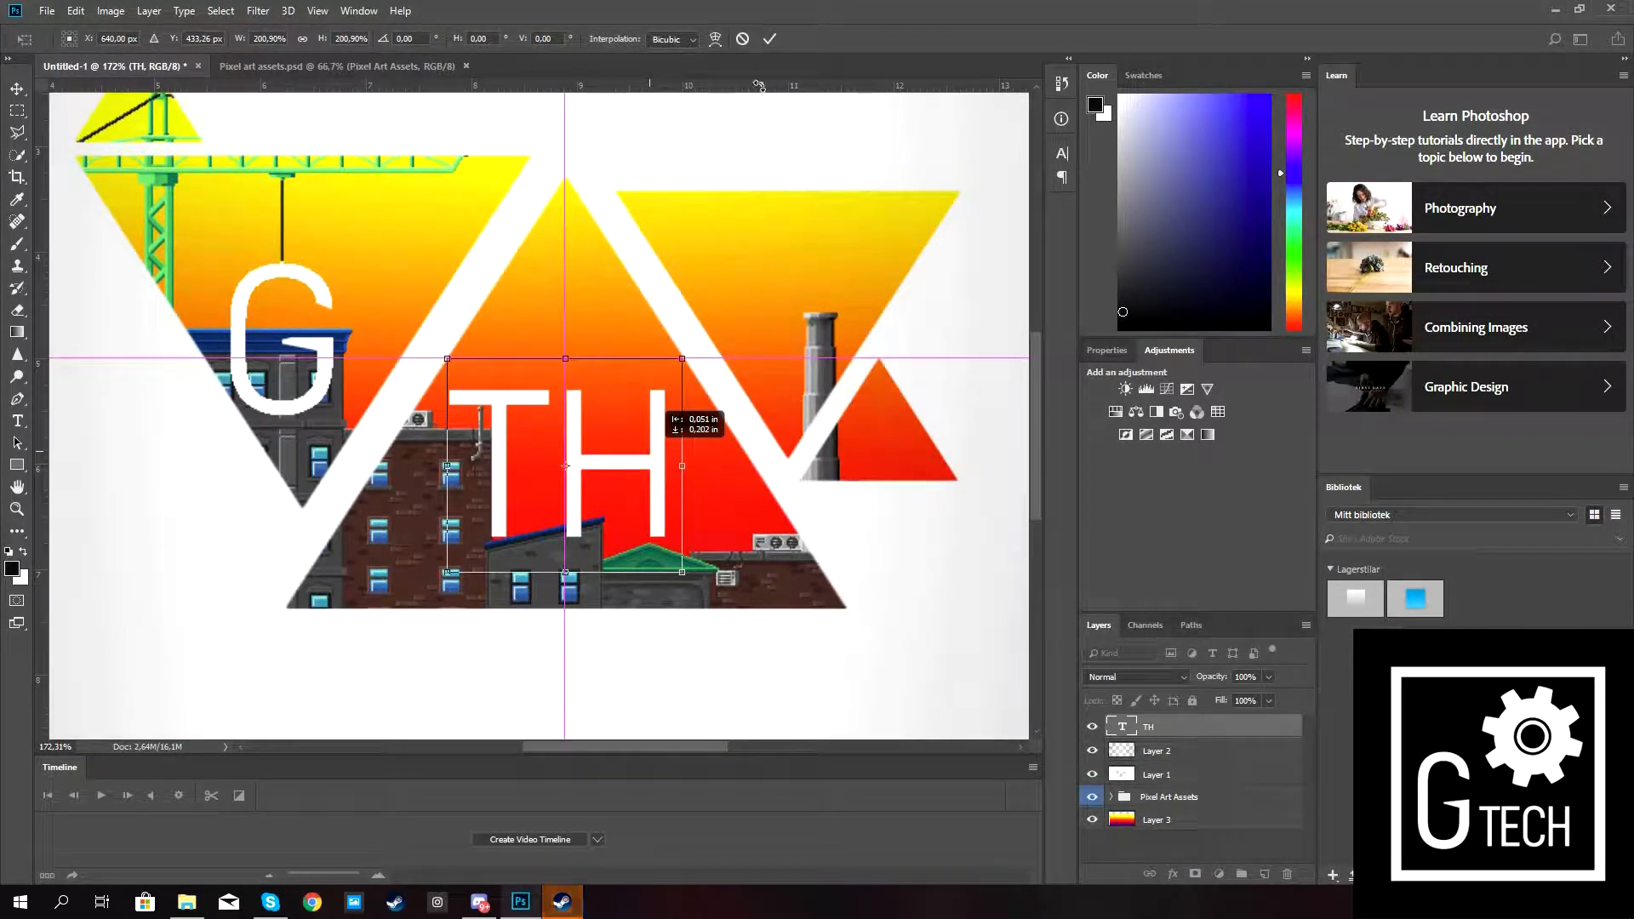
left_click(769, 38)
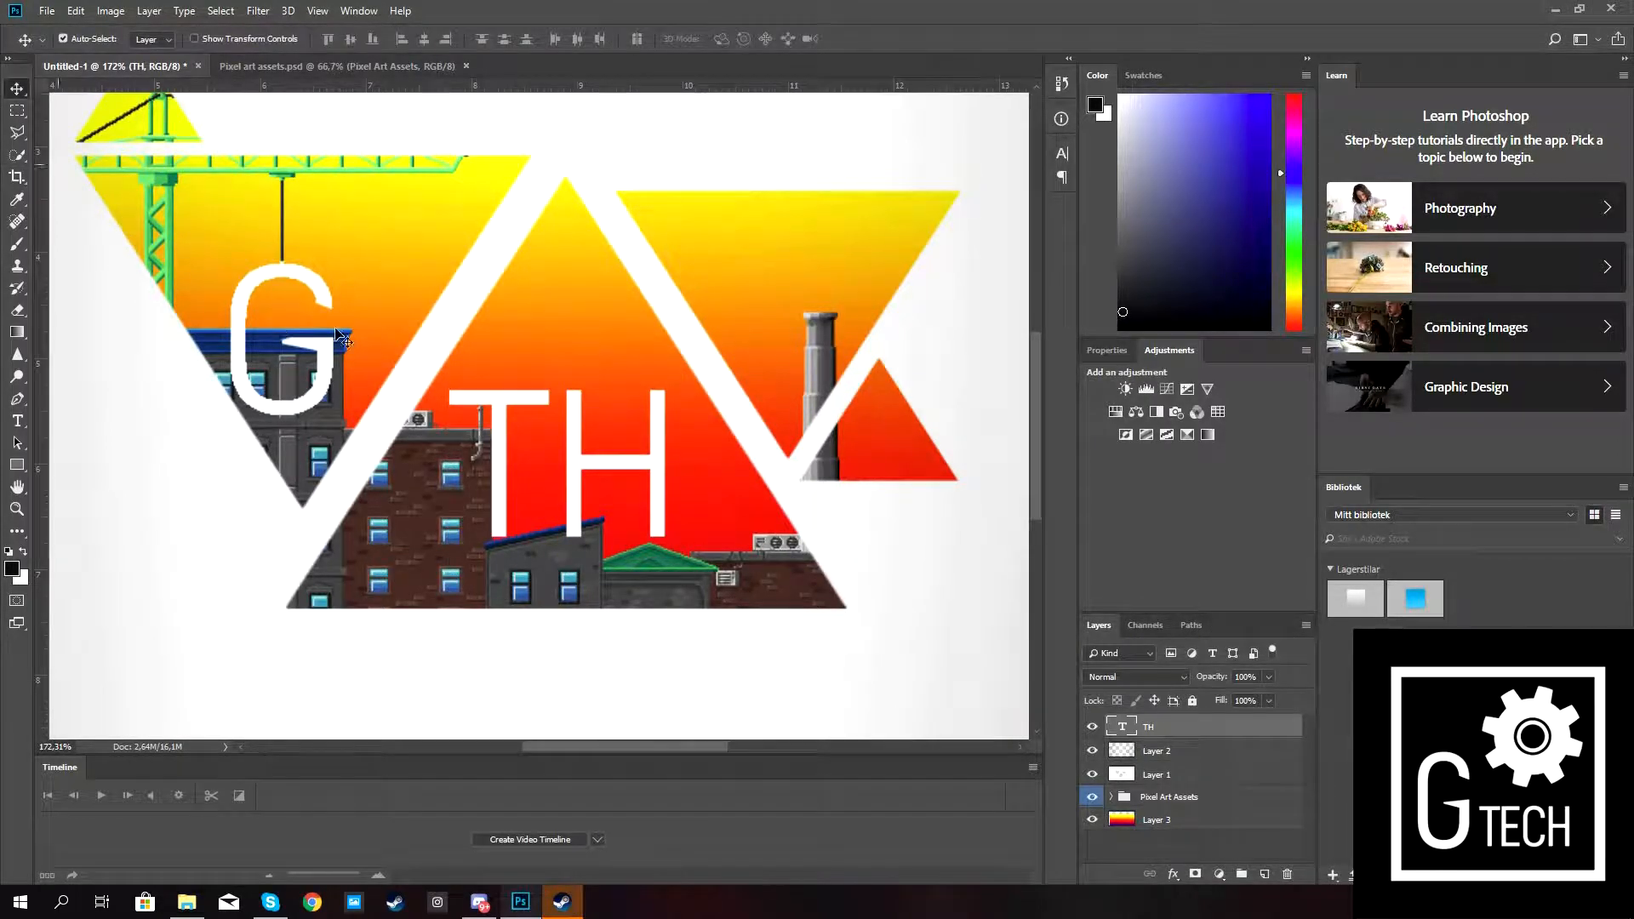
Duplicate the TH text layer, then shrink the copy and place it in the inverted triangle above the chimney.
key("ctrl")
key("ctrl+j")
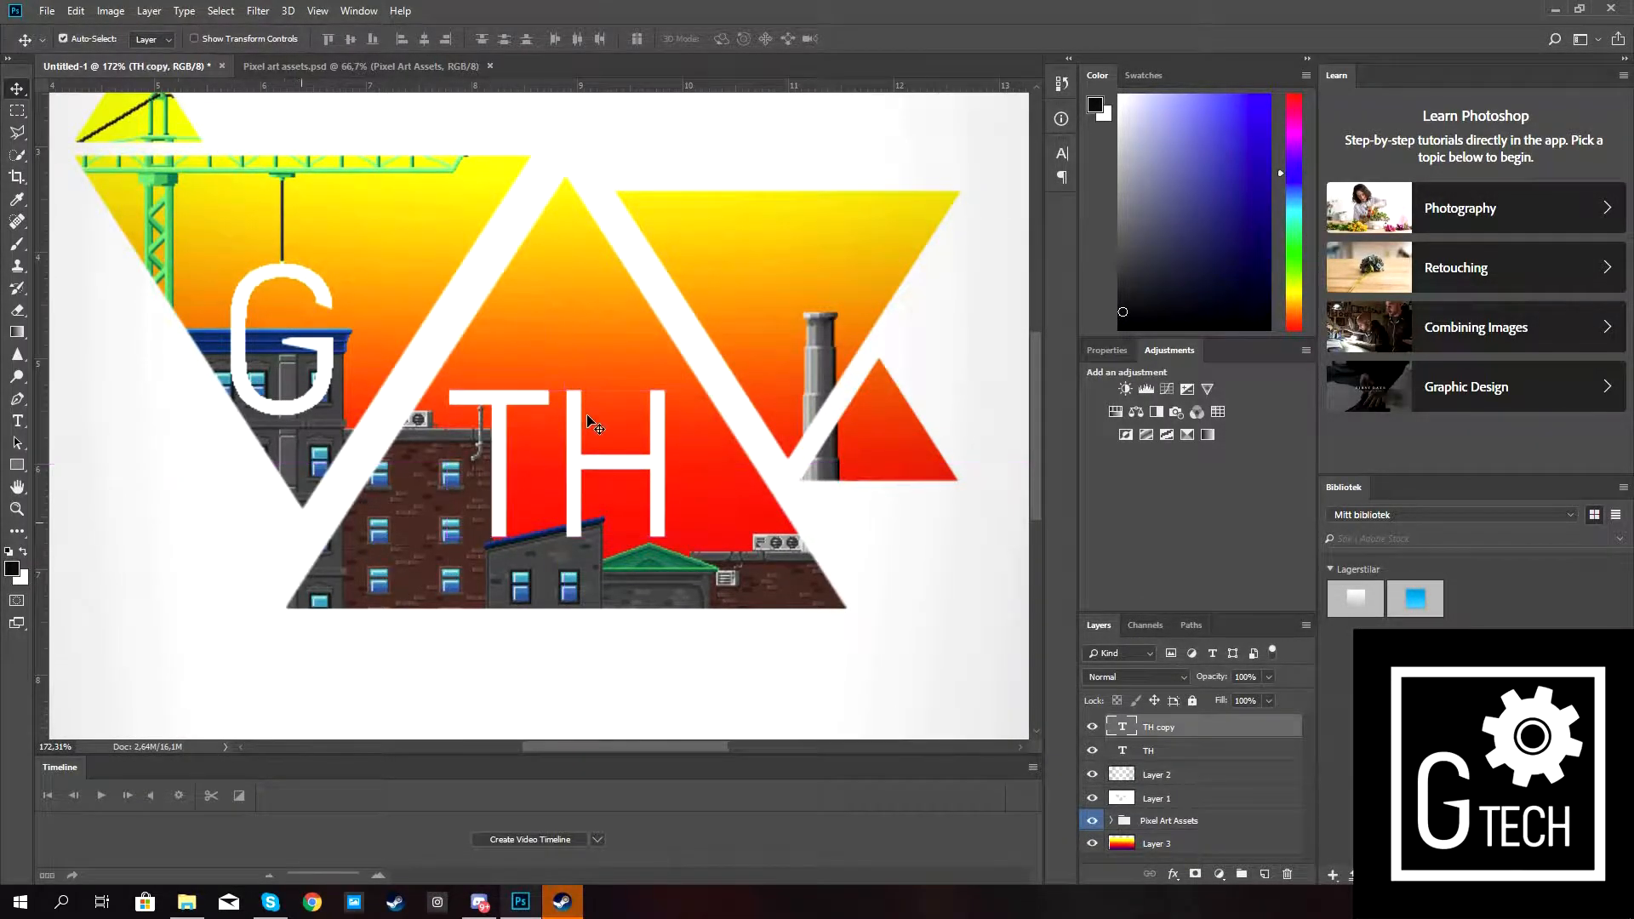
key("ctrl+t")
left_click_drag(553, 493, 760, 296)
left_click_drag(889, 162, 850, 255)
left_click(770, 39)
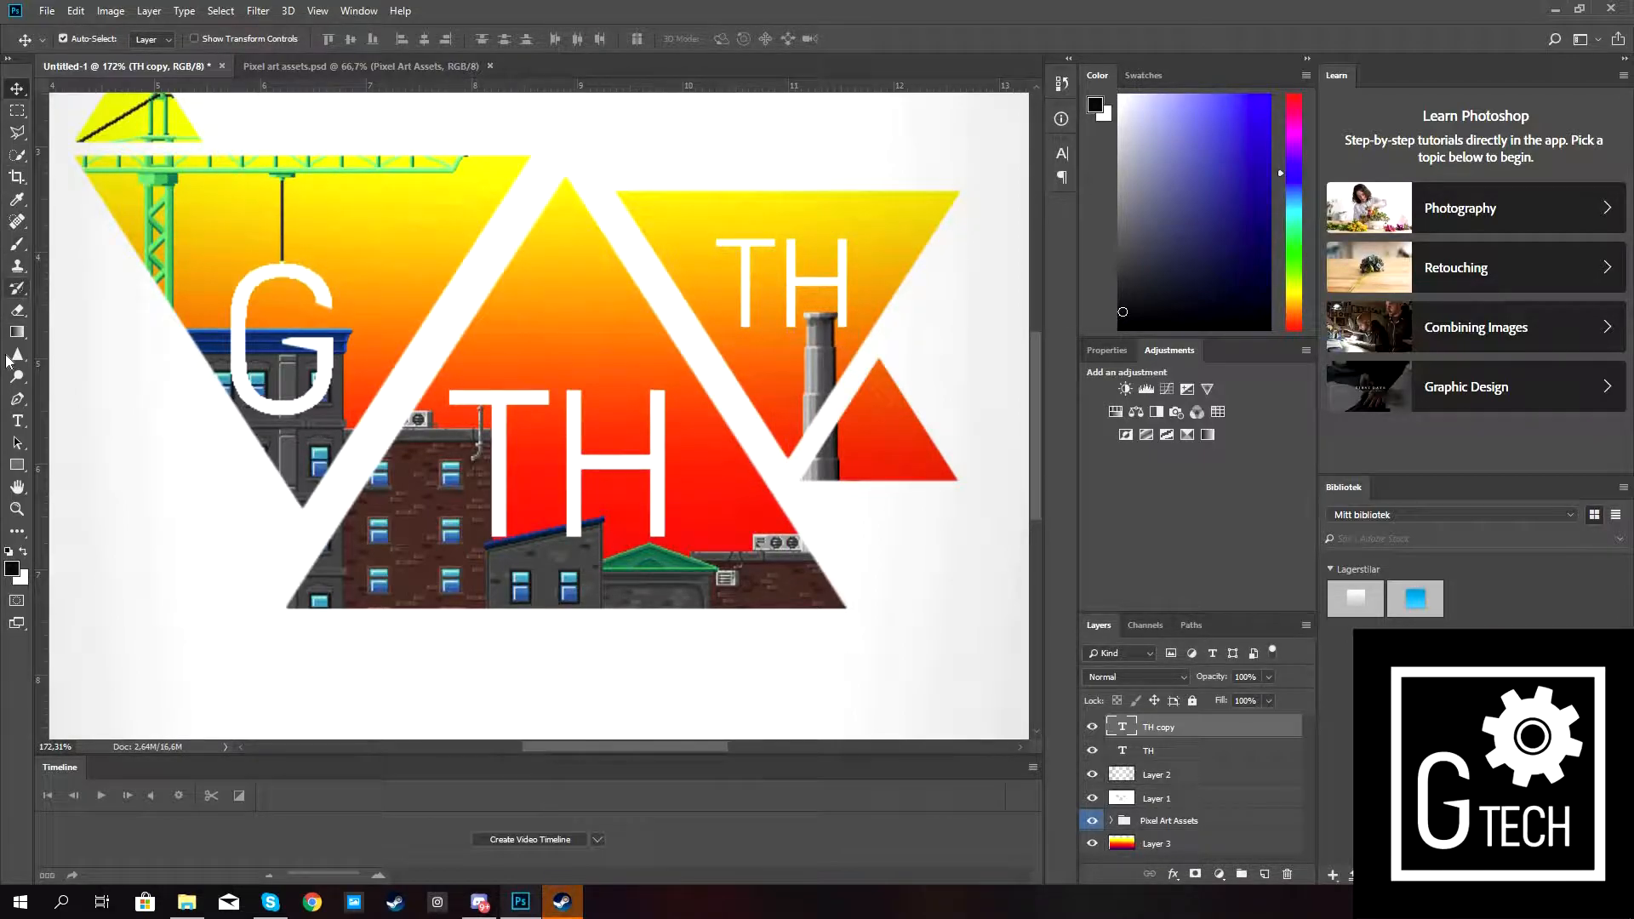
Replace the text of the TH copy above the chimney with a capital E and commit it.
left_click(17, 420)
left_click(780, 285)
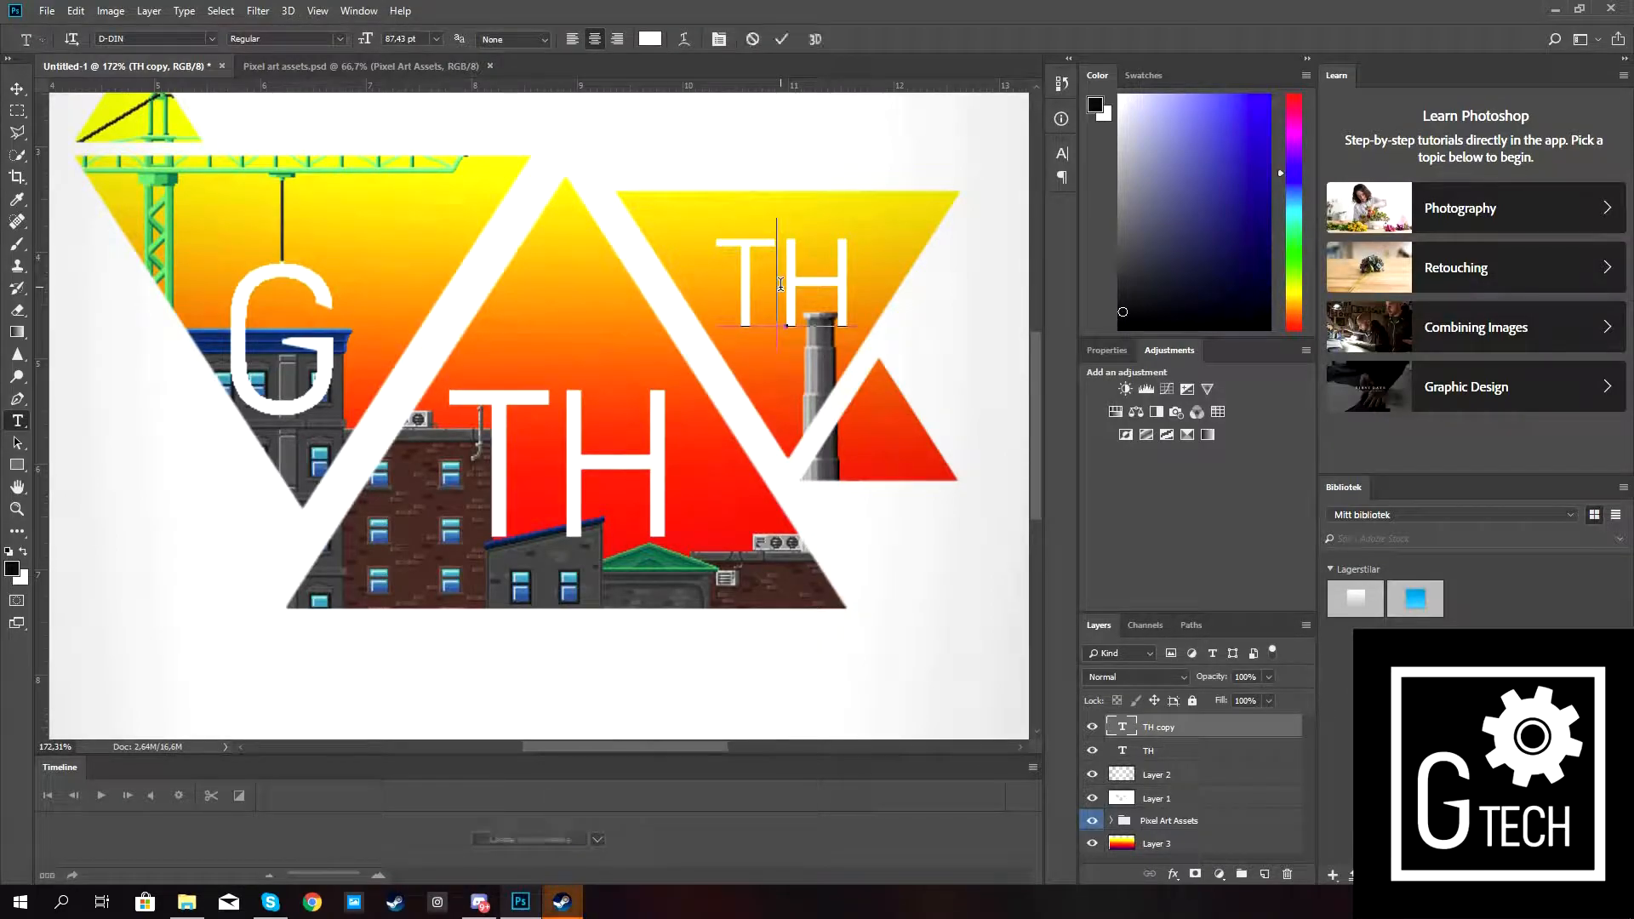
key("ctrl+a")
key("BackSpace")
type("E")
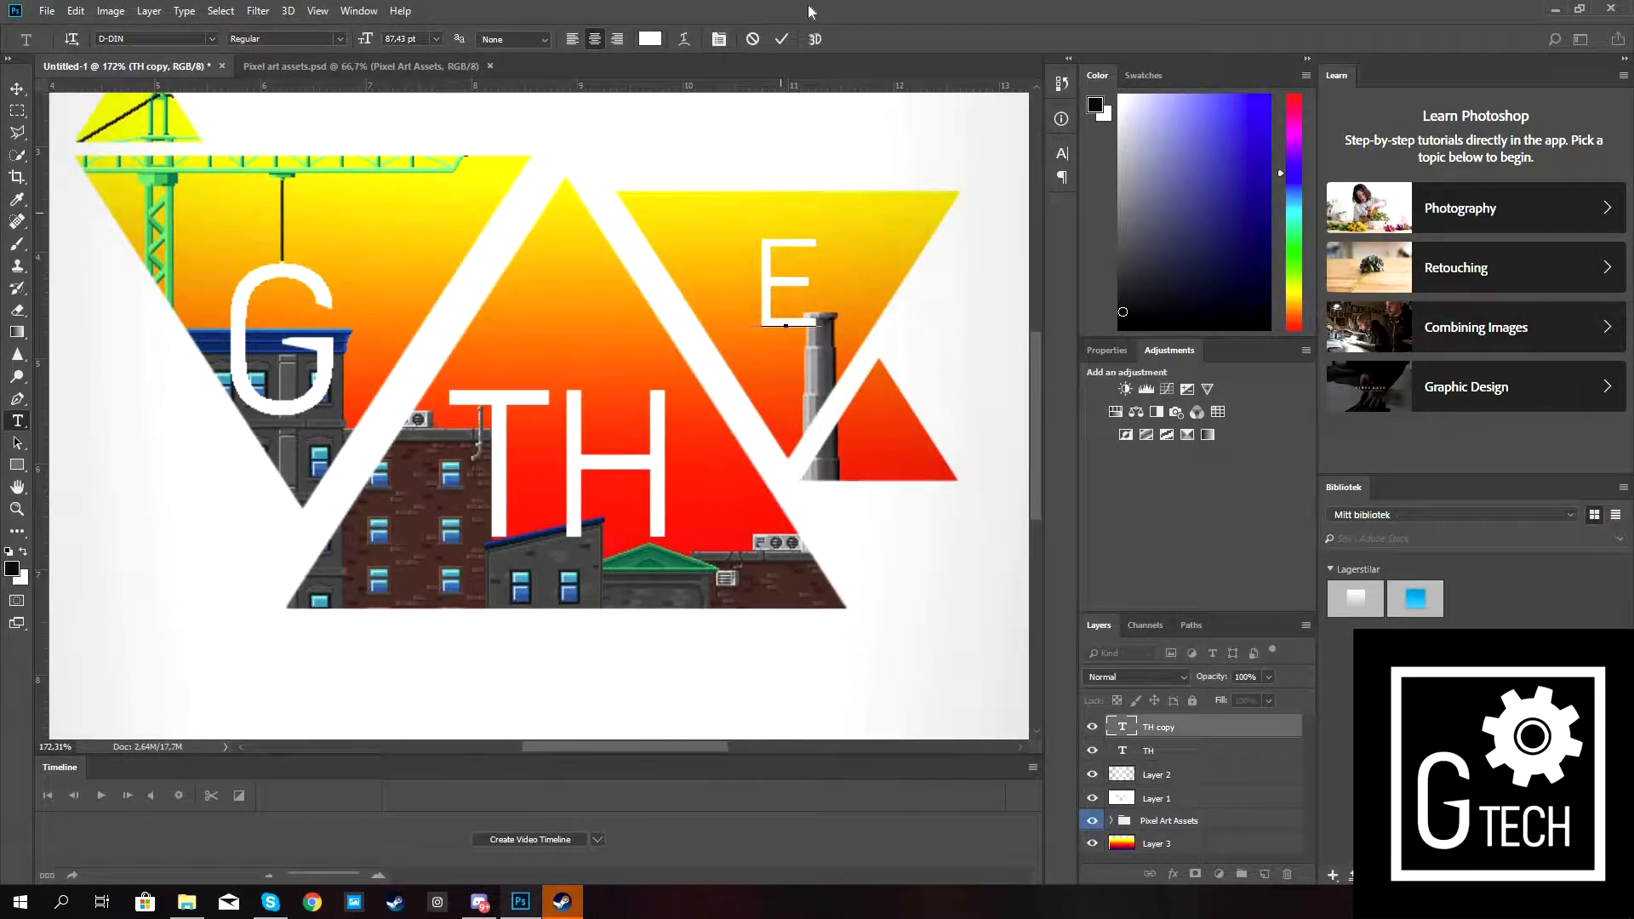
left_click(18, 89)
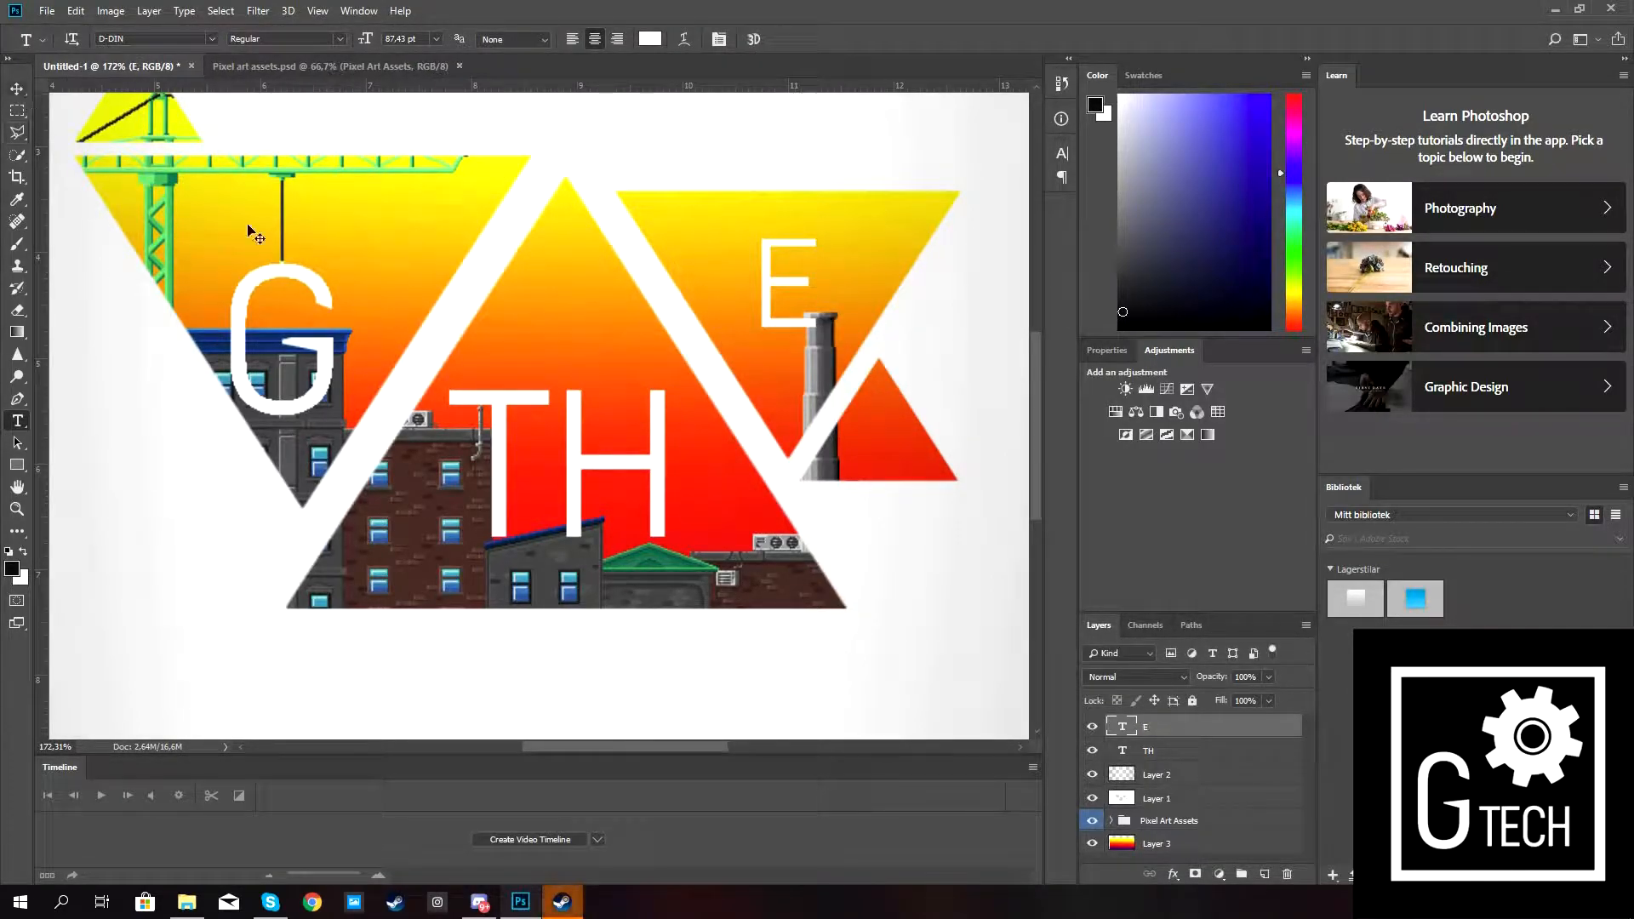
Enlarge the E to about 117% with Free Transform, keeping it in the inverted triangle by the chimney top.
key("ctrl+t")
mouse_move(783, 245)
left_mouse_down()
mouse_move(771, 274)
mouse_move(821, 226)
mouse_move(813, 244)
left_mouse_up()
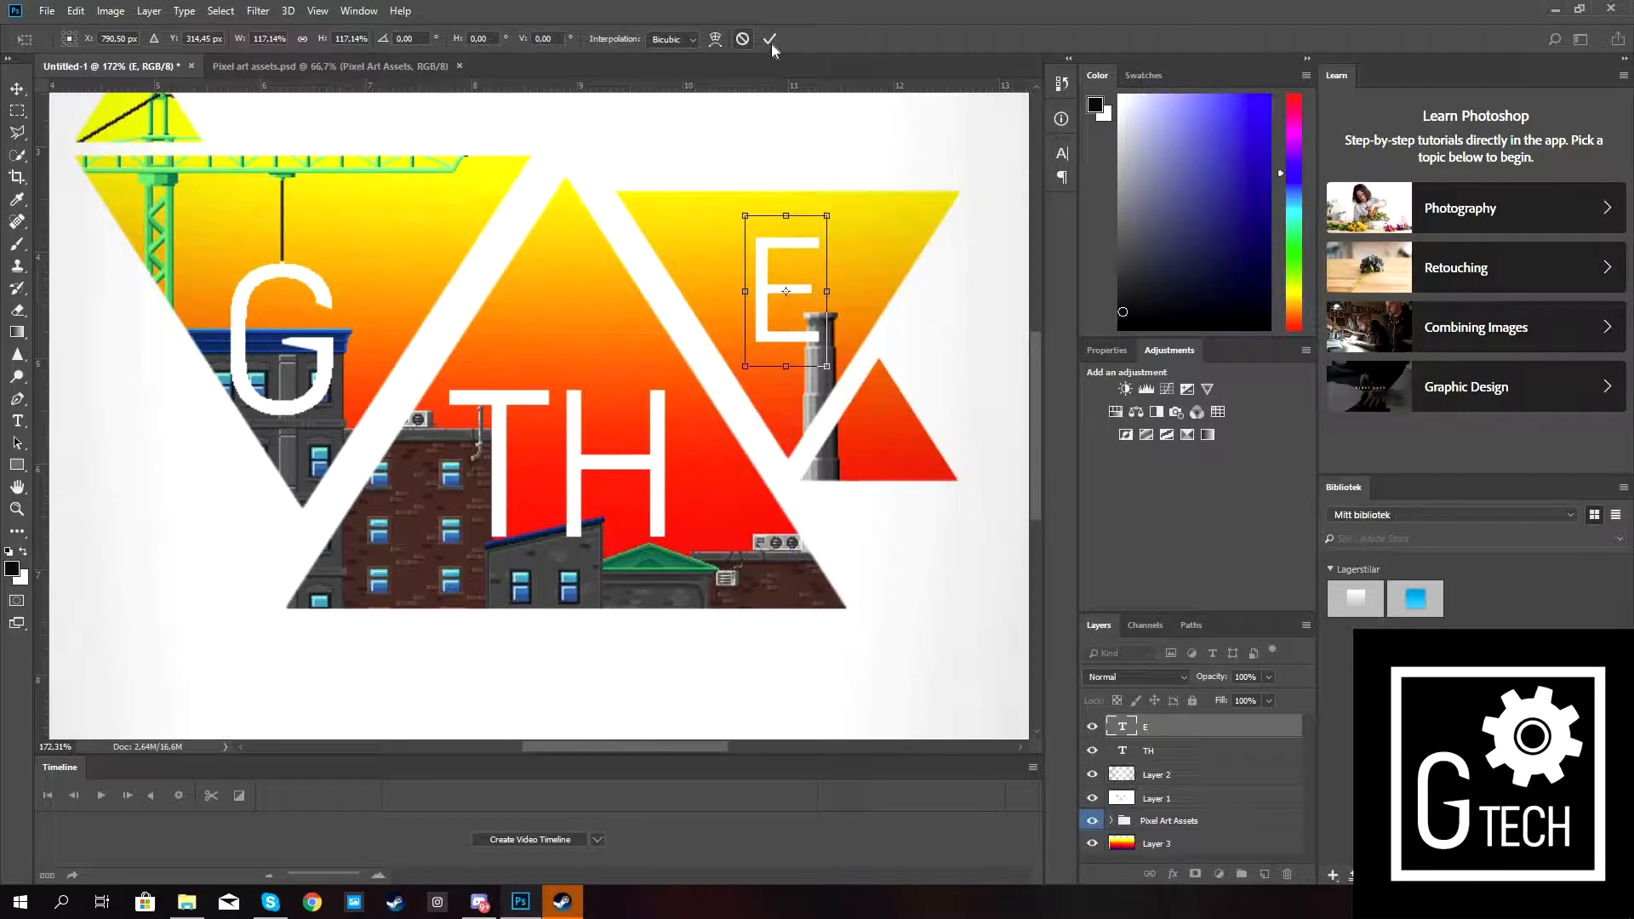
key("Return")
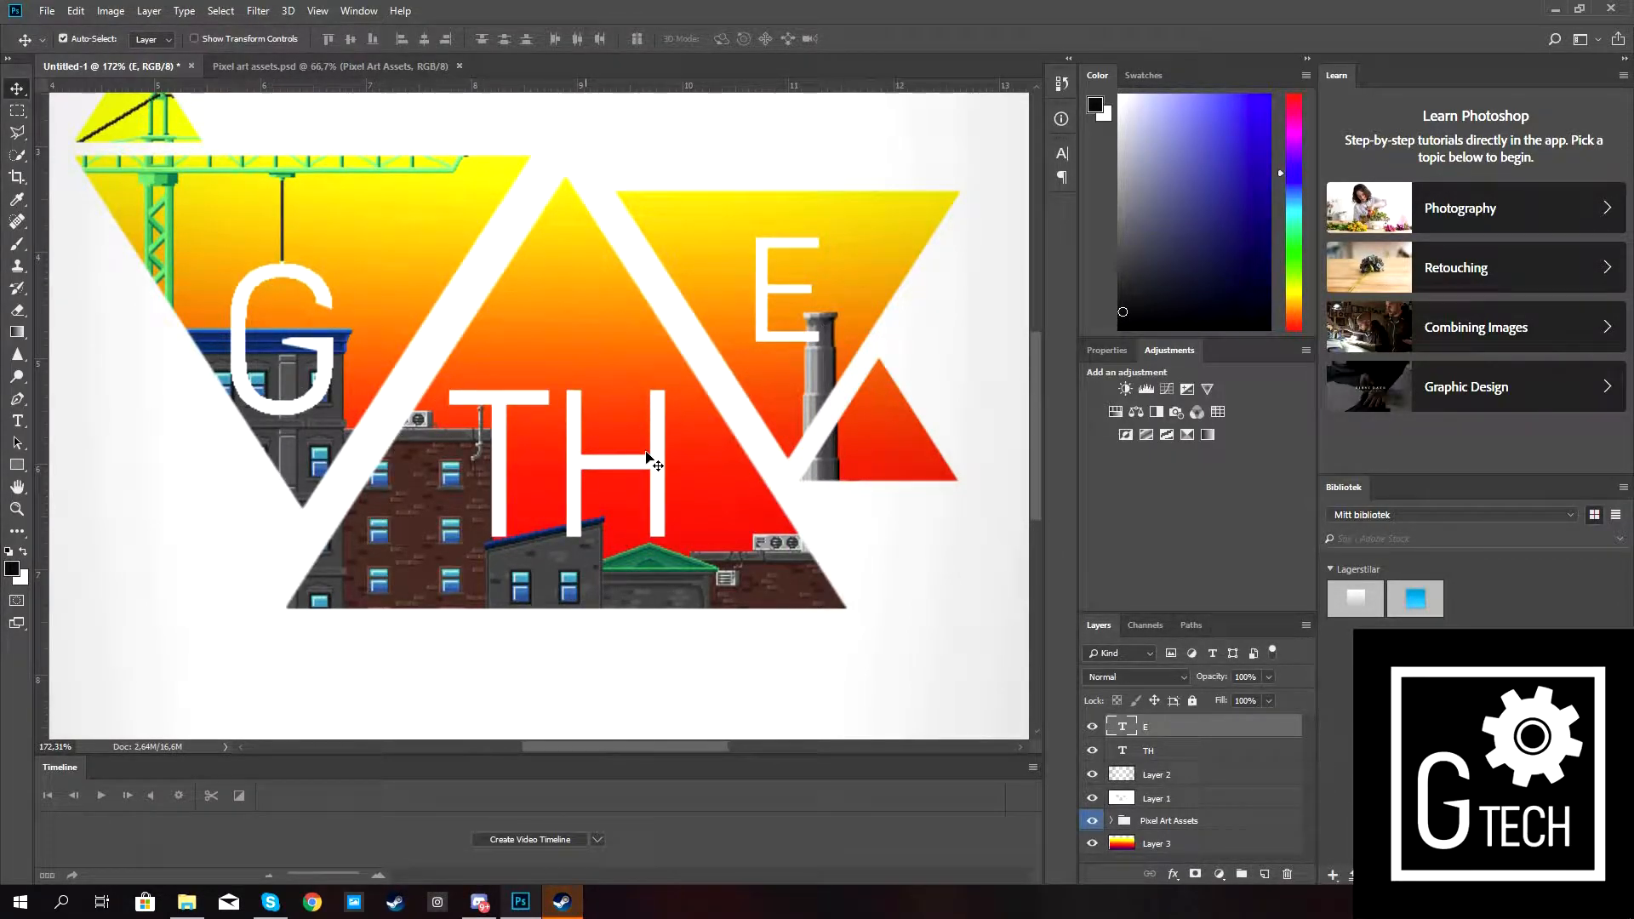
Duplicate the E layer, scale the copy to about 54%, and place it in the small triangle beside the chimney.
key("ctrl+j")
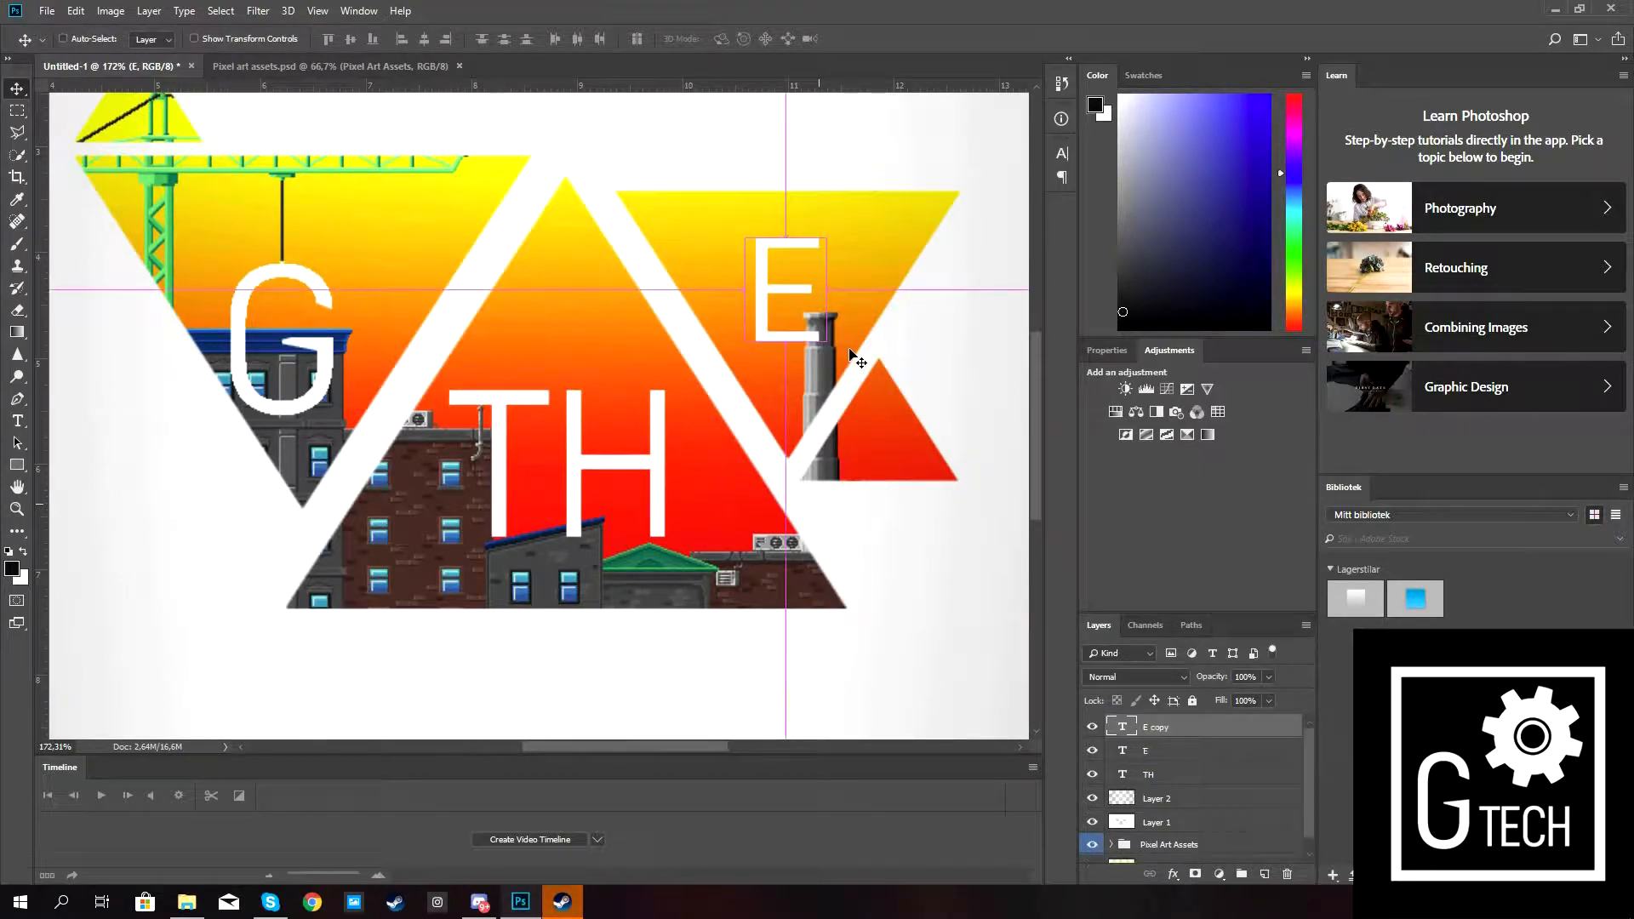
key("ctrl+t")
left_click_drag(826, 212, 900, 404)
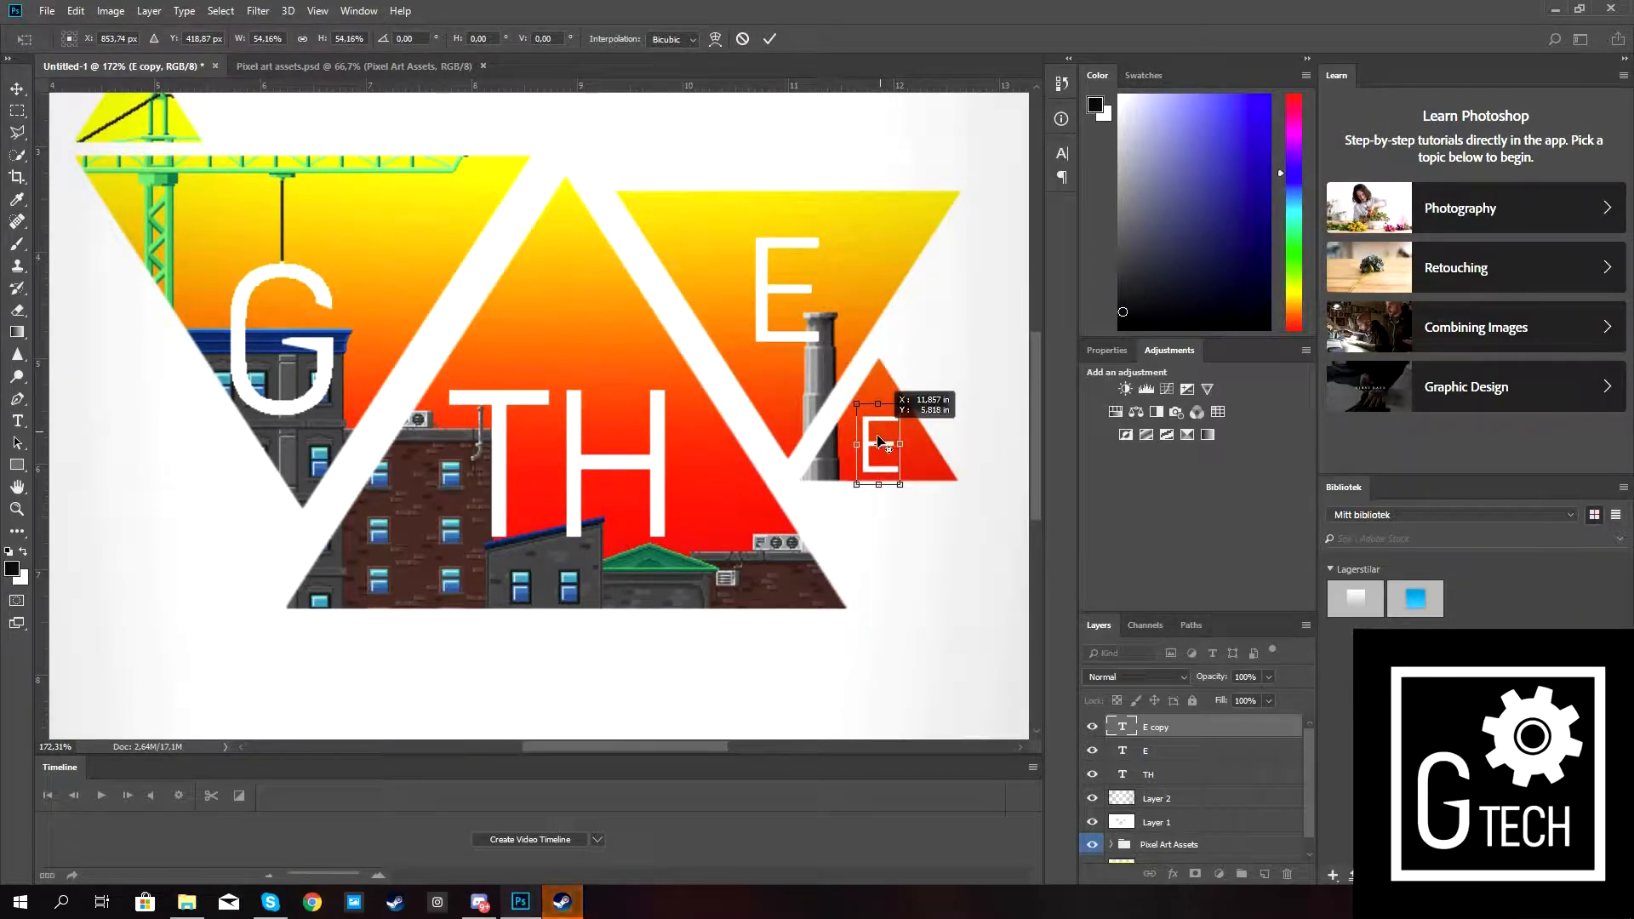
left_click_drag(890, 409, 885, 398)
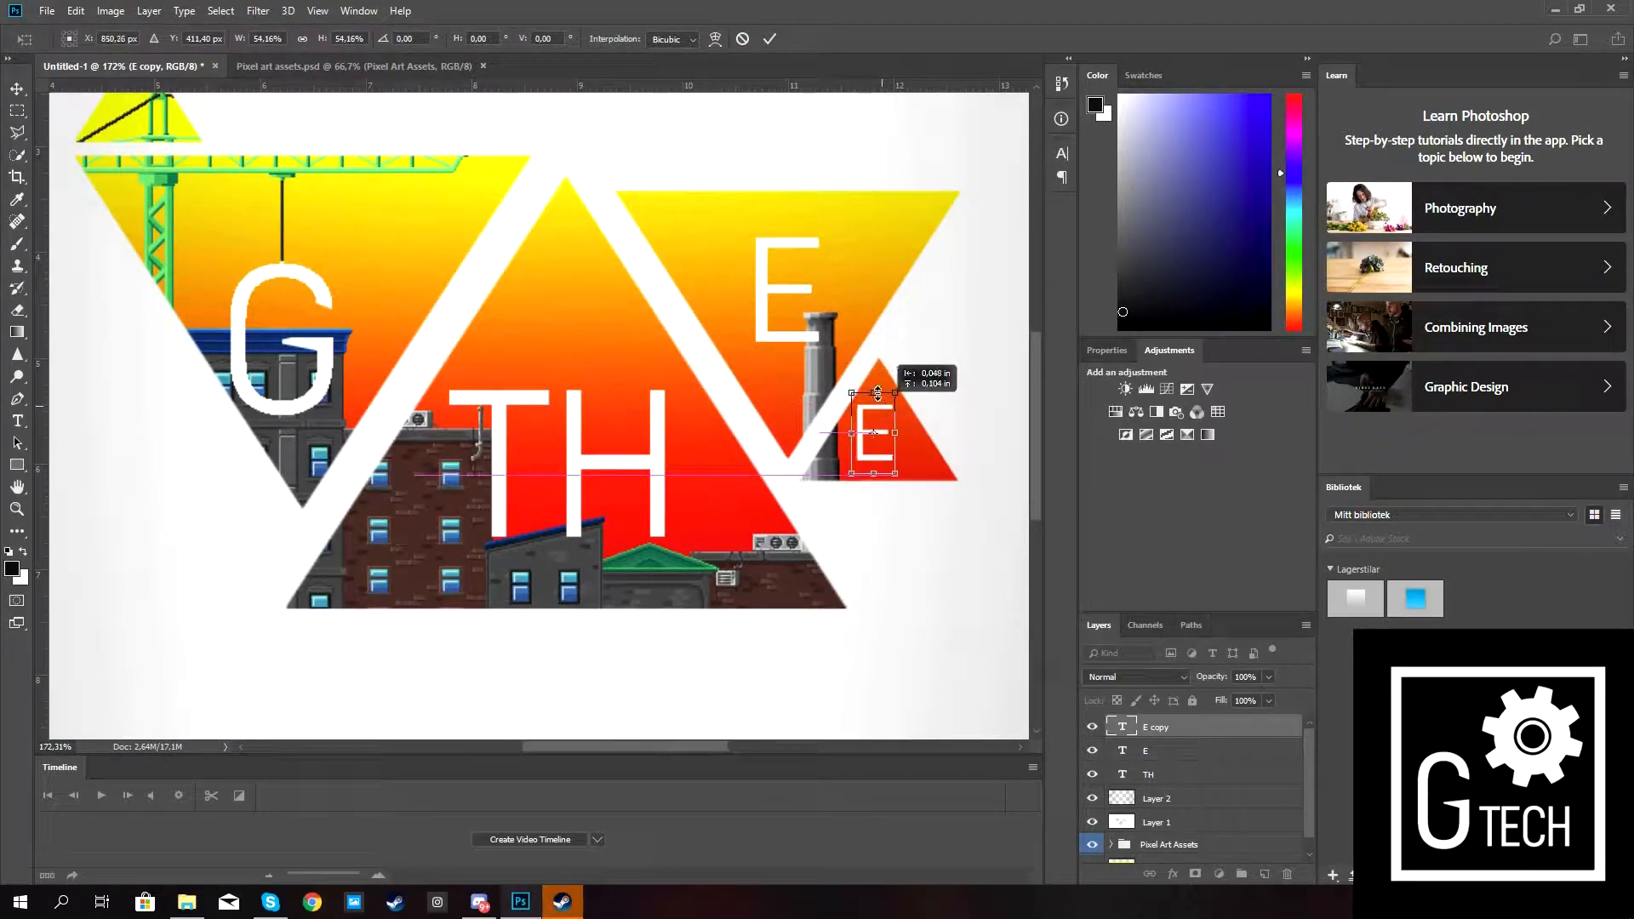
left_click(769, 39)
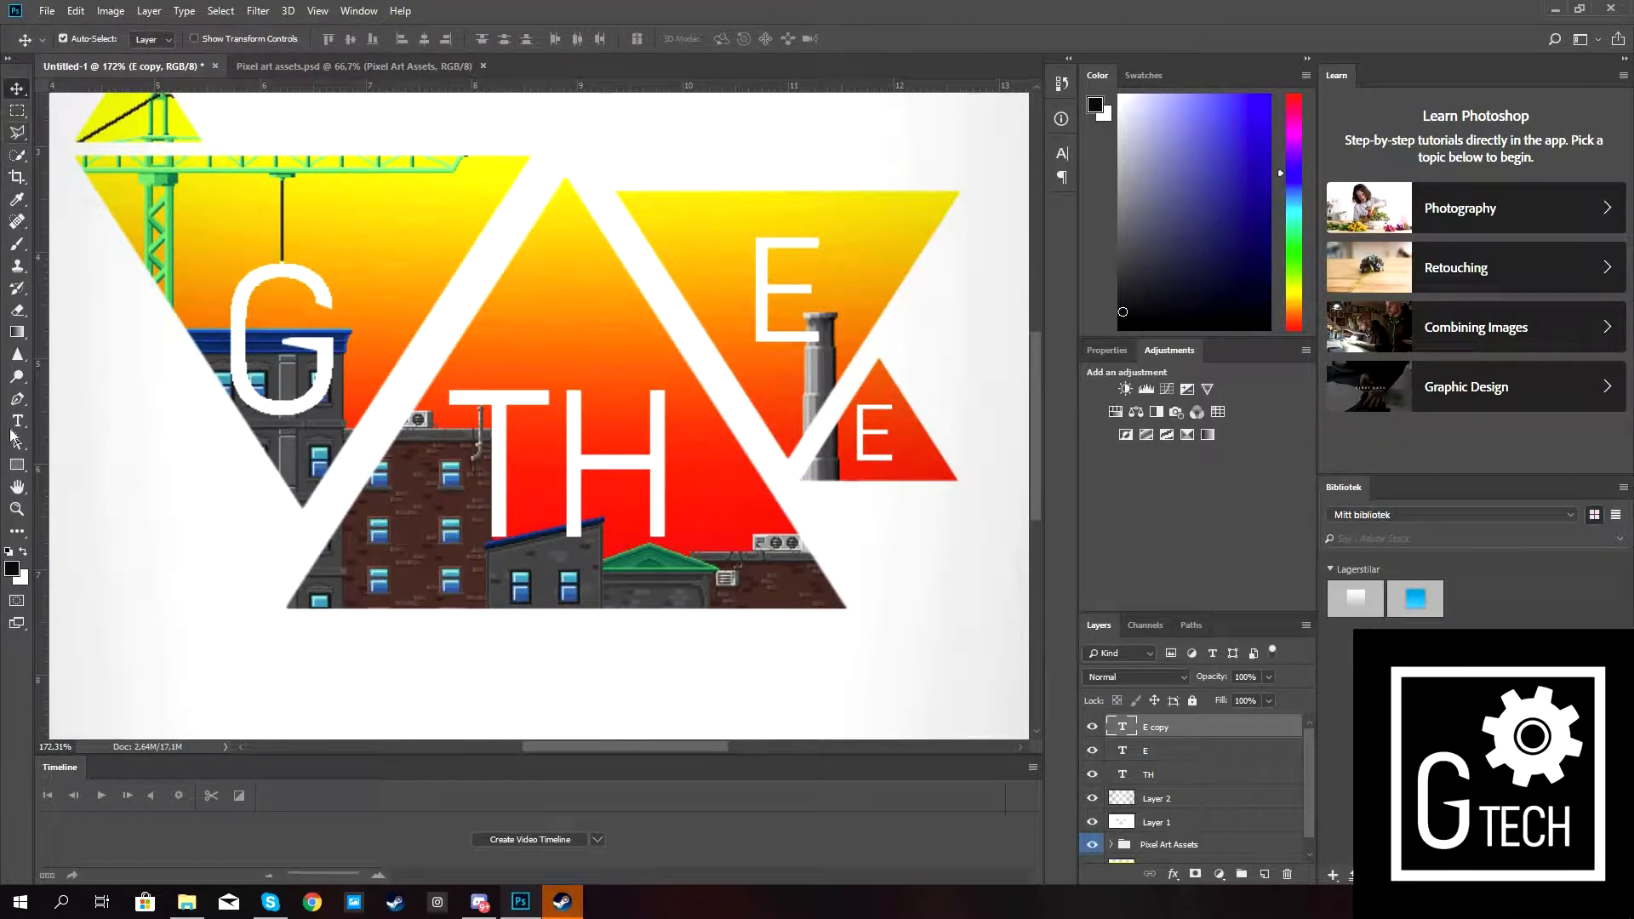
Set the font size of the small triangle's E to 48 pt.
left_click(17, 421)
left_click(884, 434)
key("ctrl+a")
left_click(435, 39)
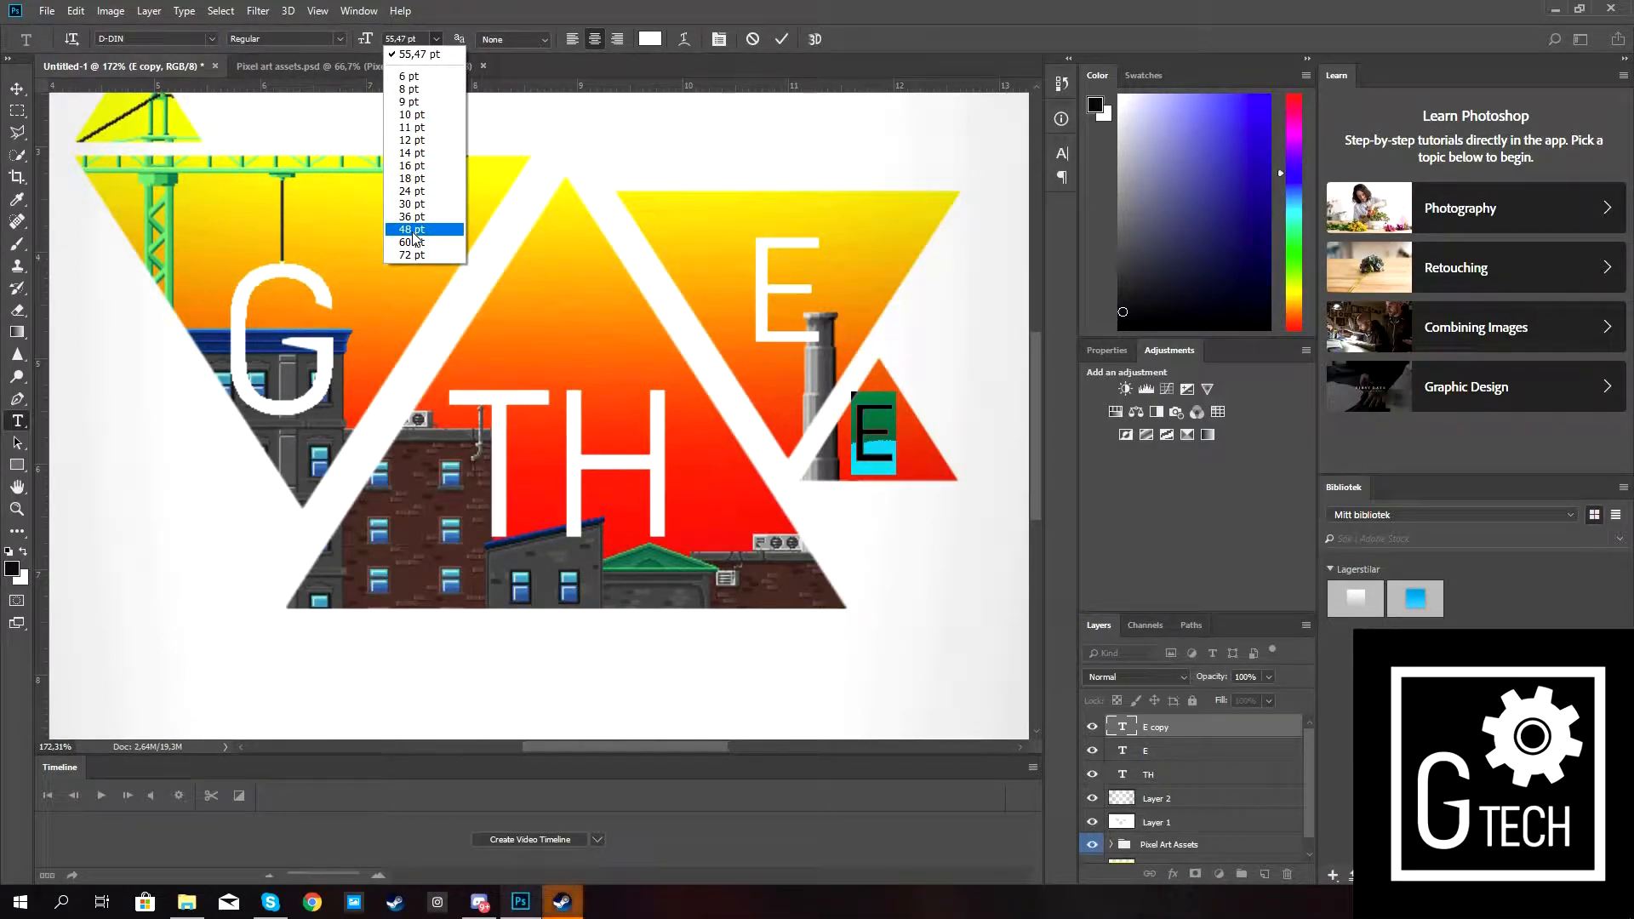
left_click(414, 230)
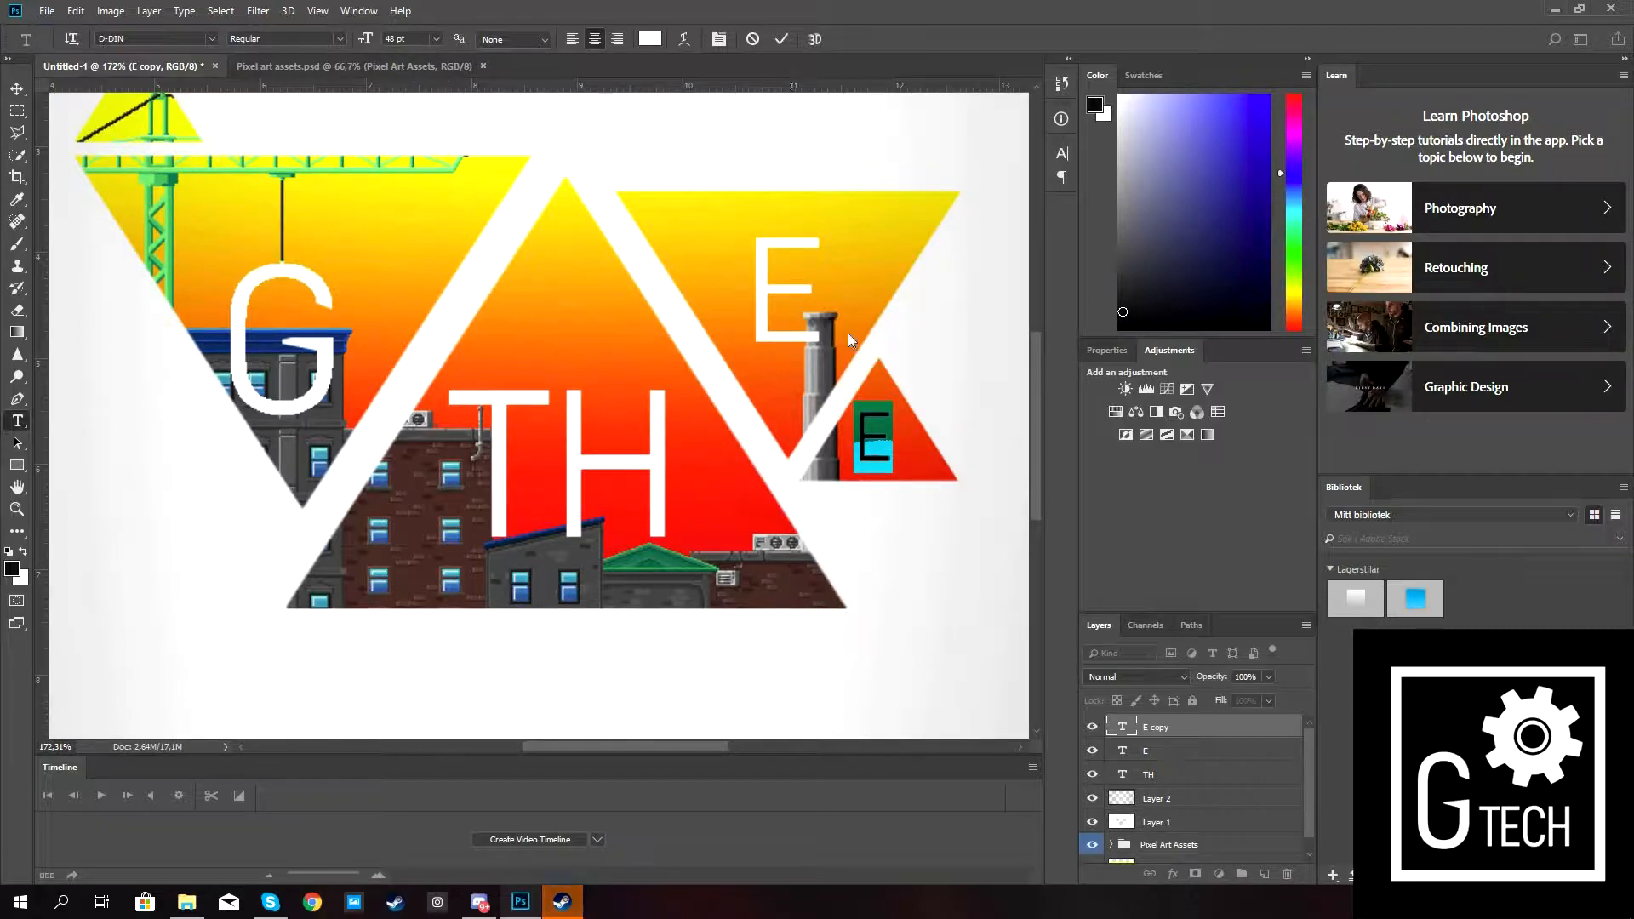
Replace the letter in the small triangle with a capital C and commit the text.
type("C")
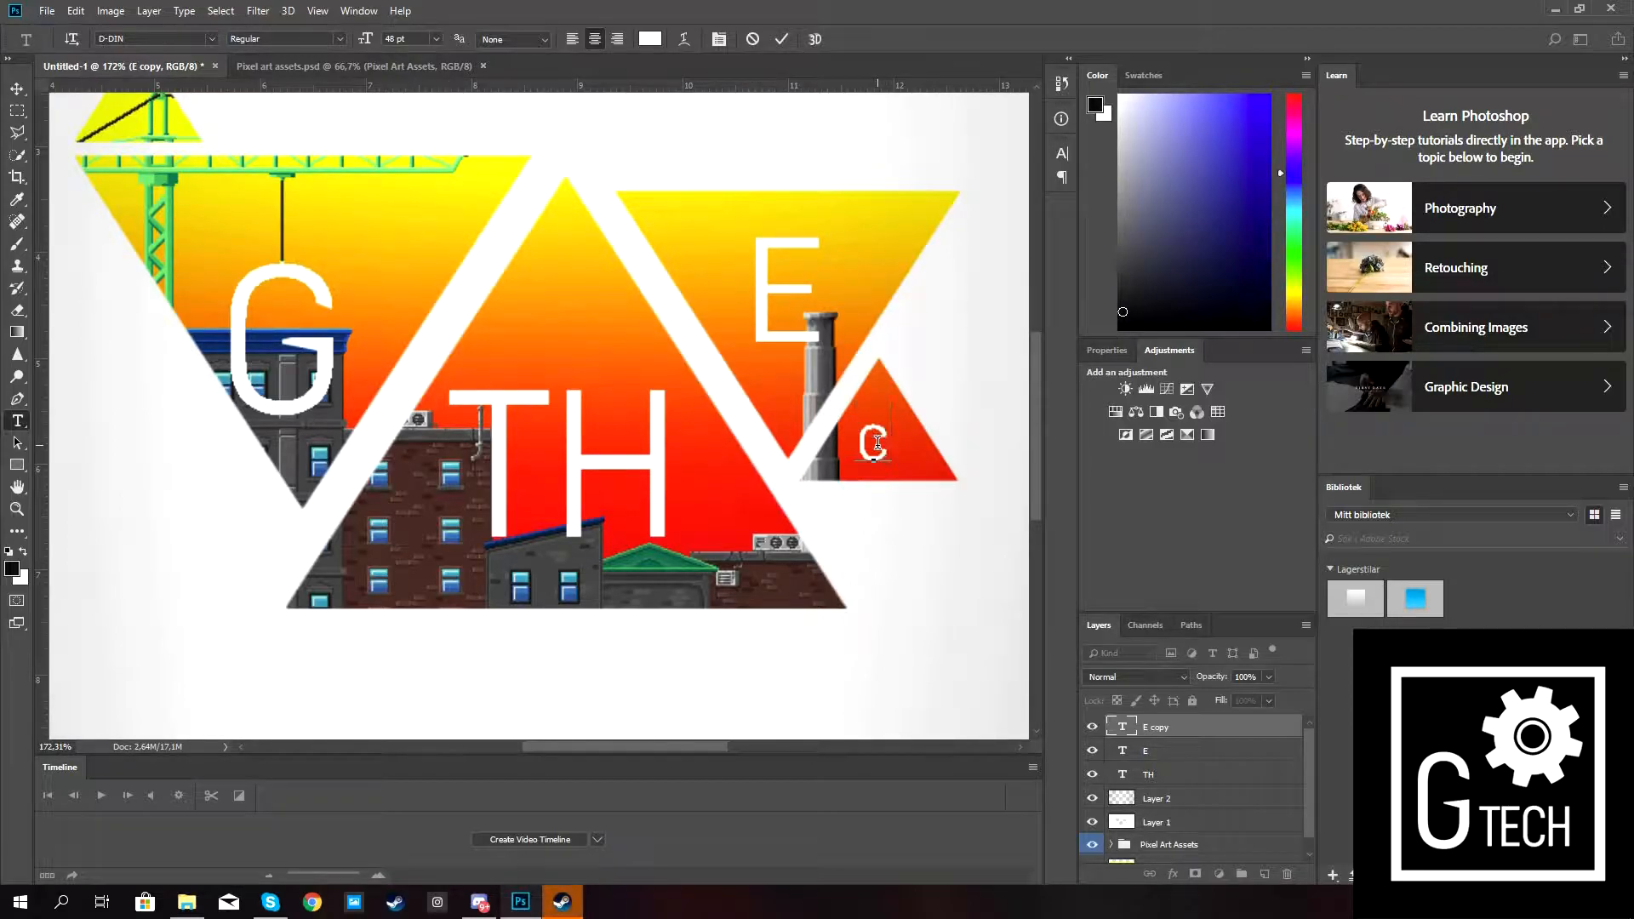
key("BackSpace")
type("C")
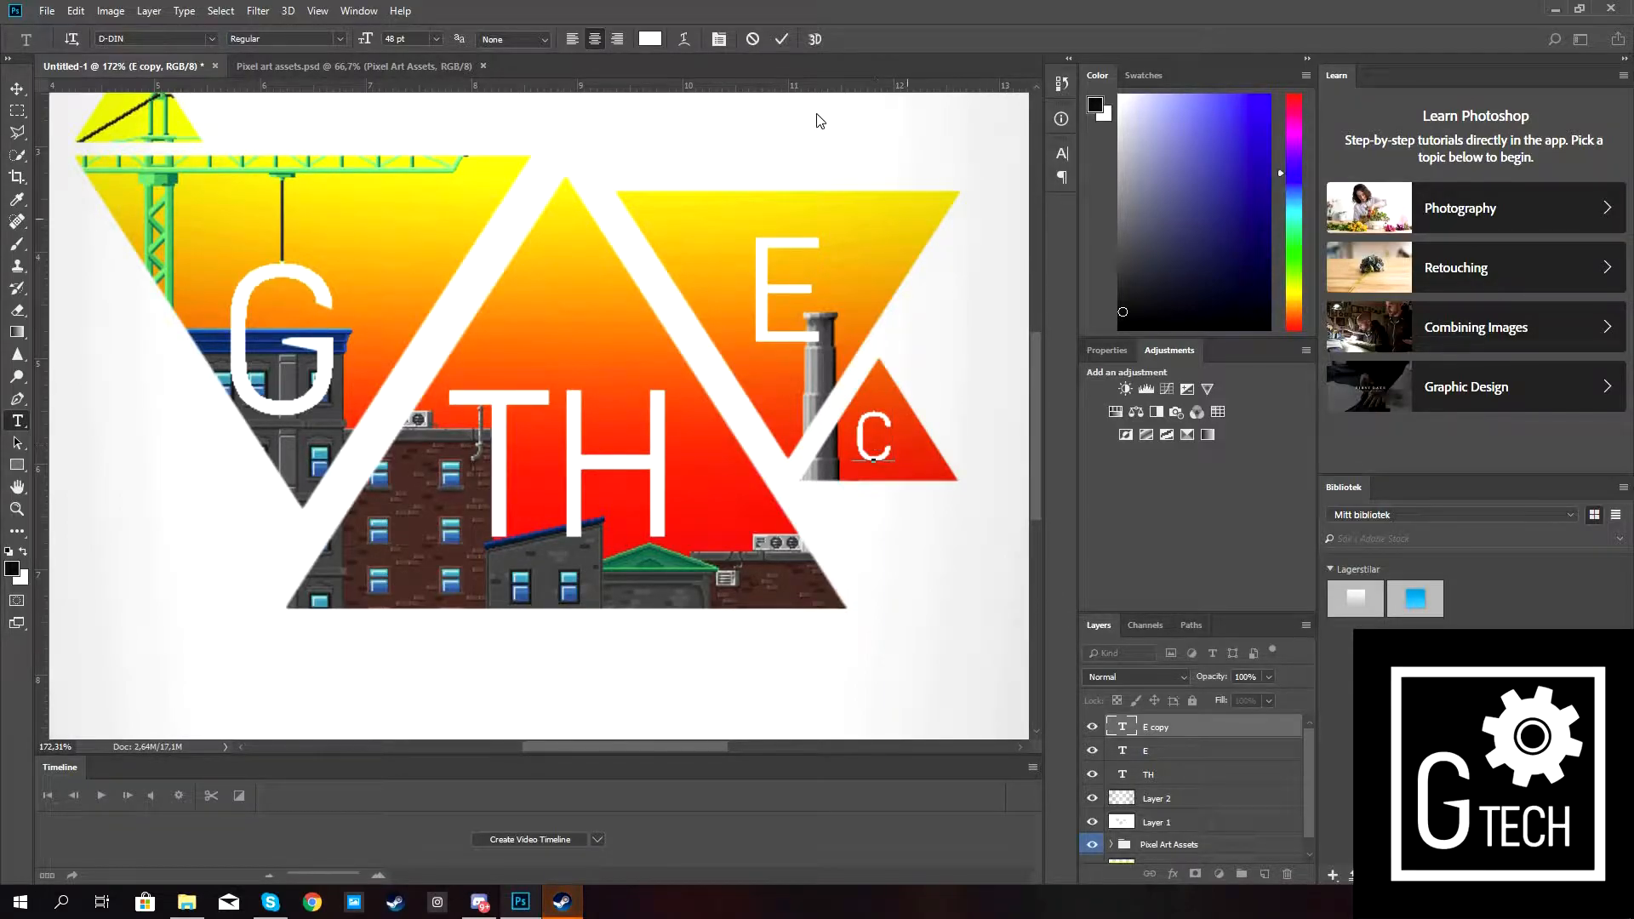
double_click(870, 426)
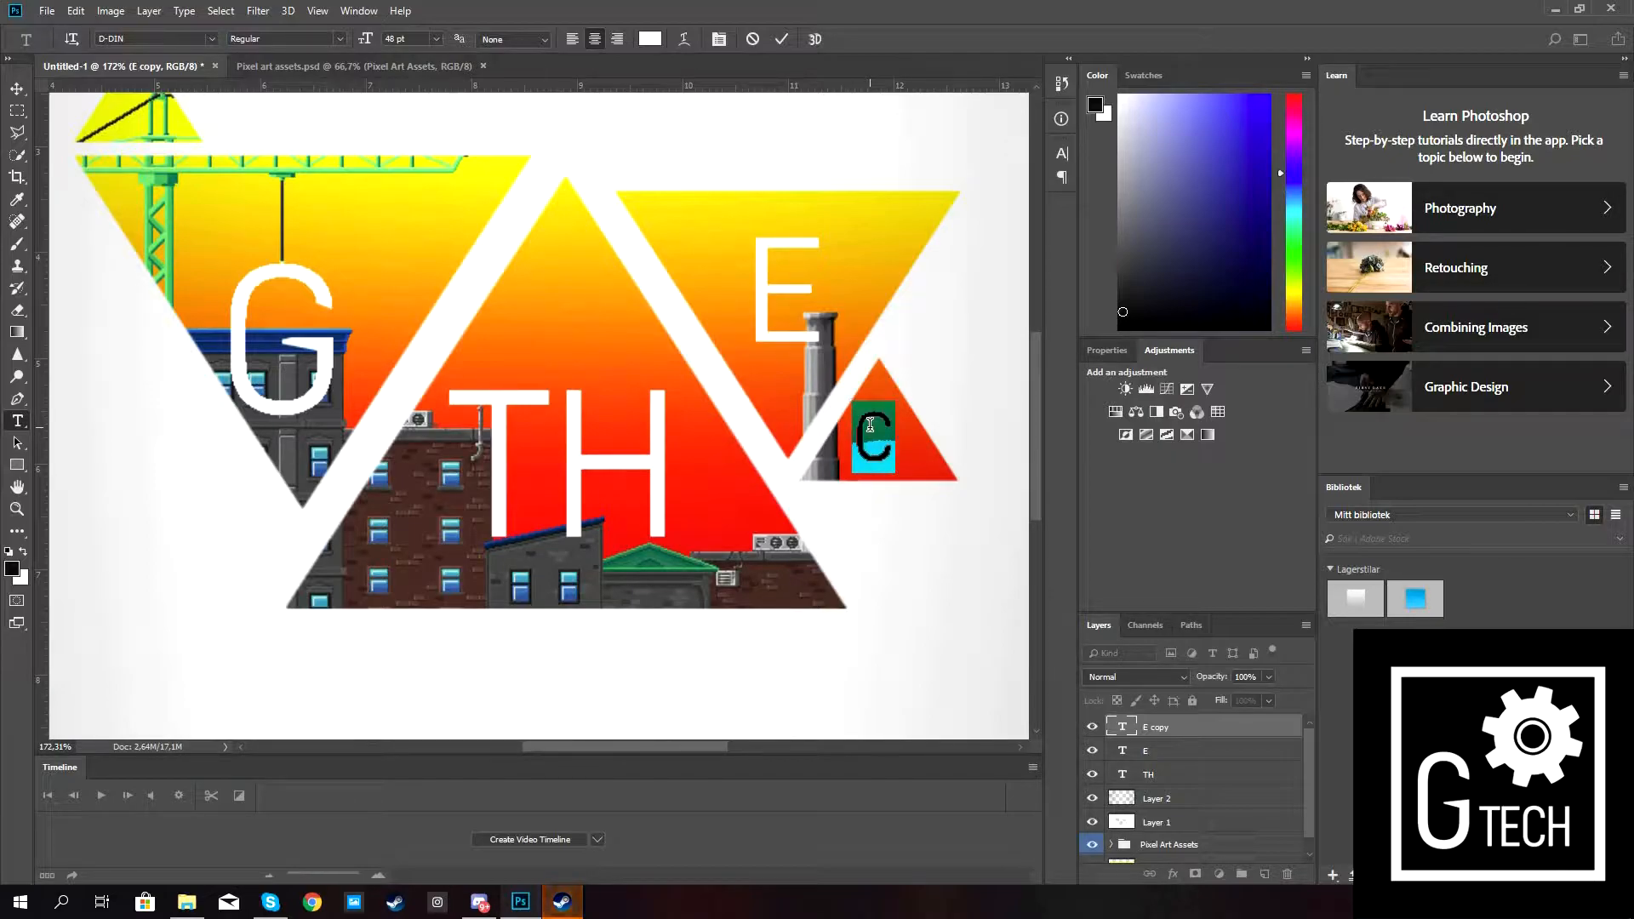
type("X")
key("BackSpace")
type("C")
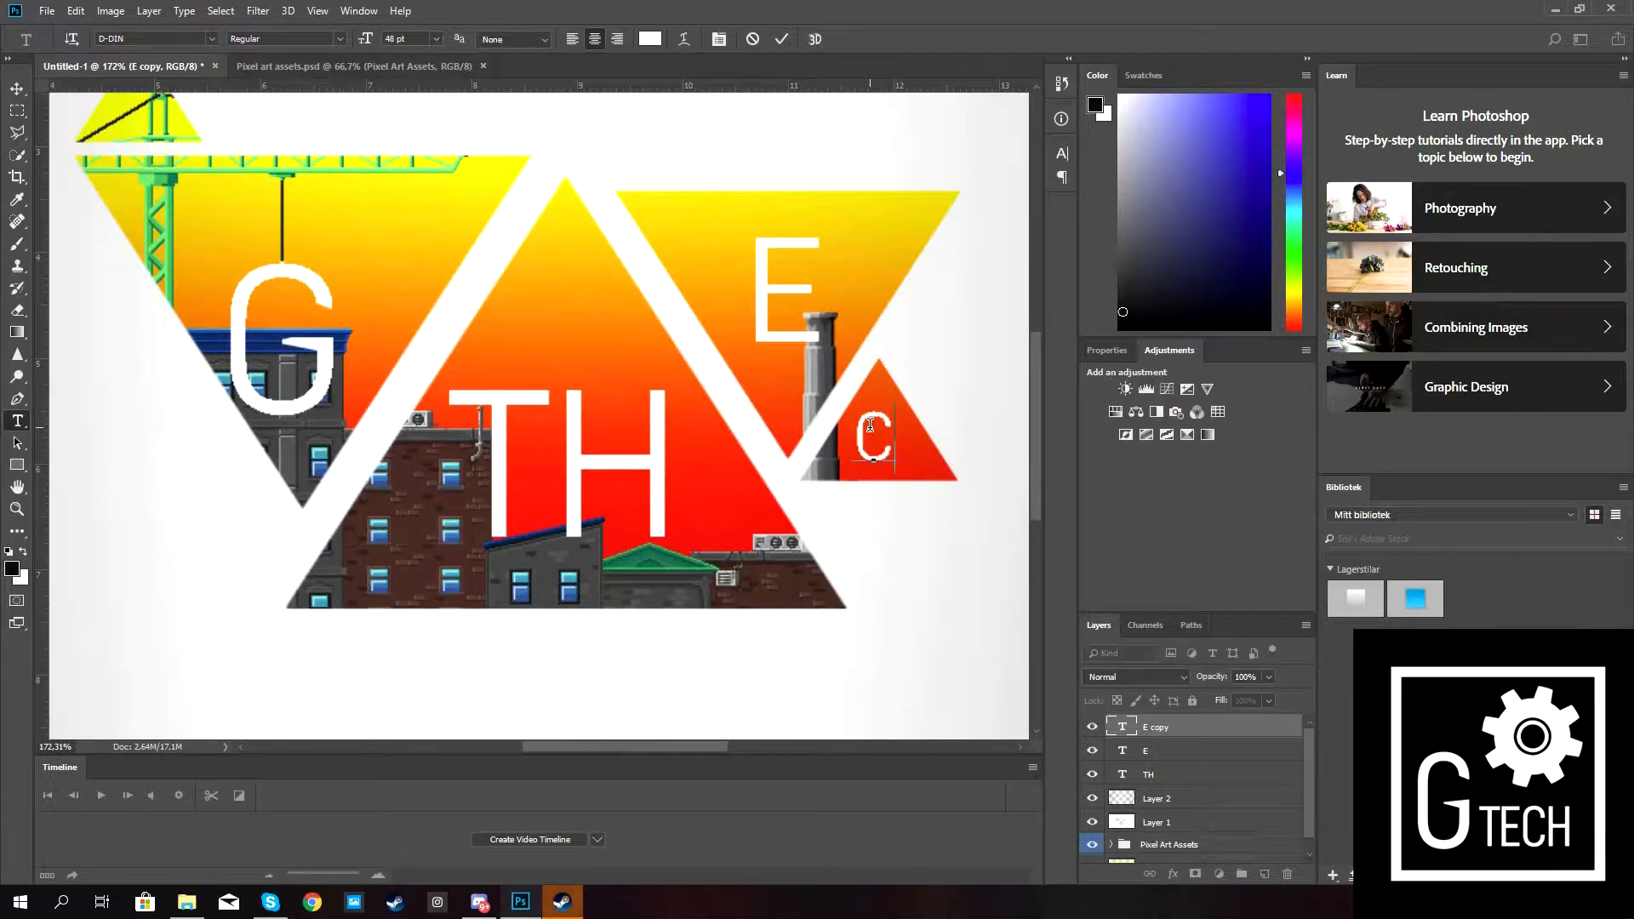
key("BackSpace")
type("c")
key("BackSpace")
type("C")
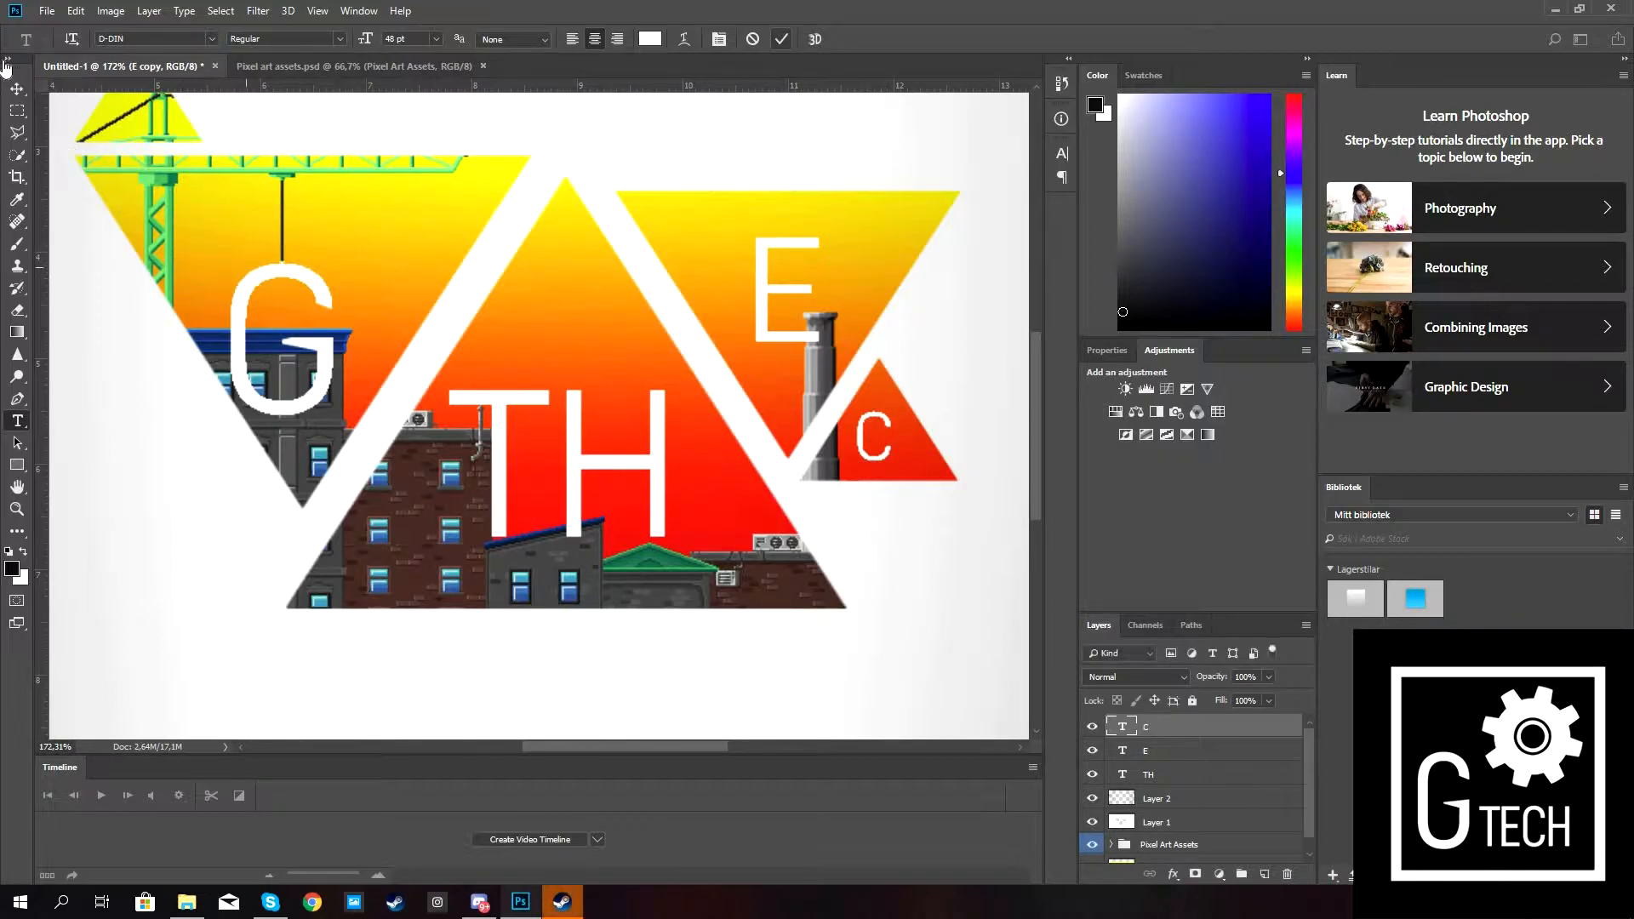
left_click(17, 88)
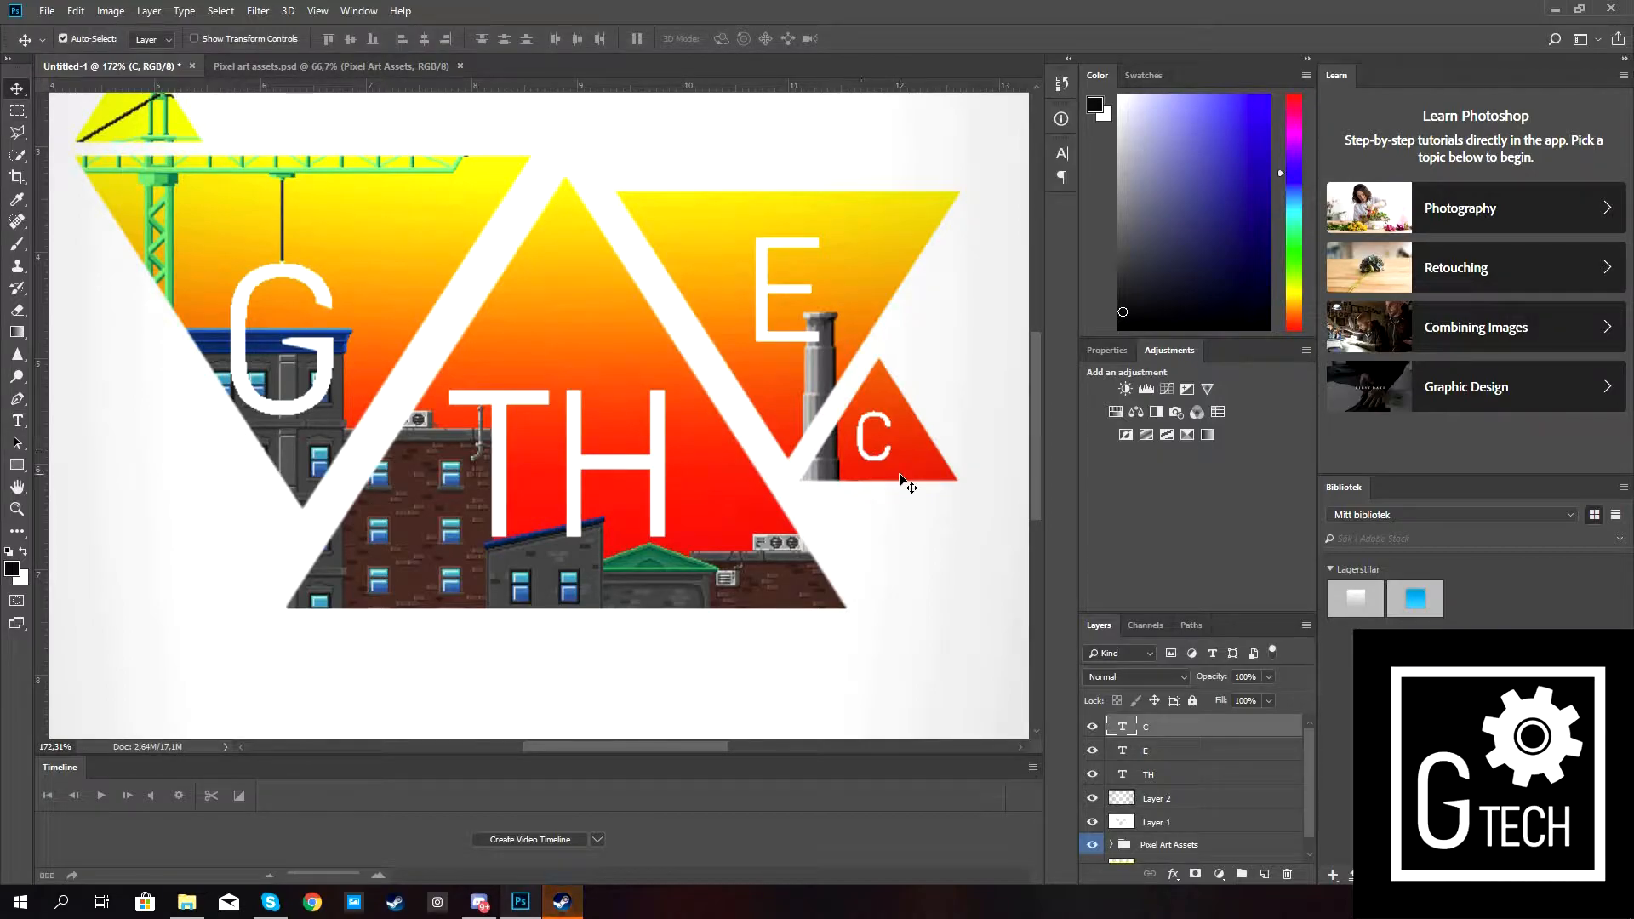
Rasterize the C text layer so that its individual pixels can be edited.
scroll(854, 442, "up", 6)
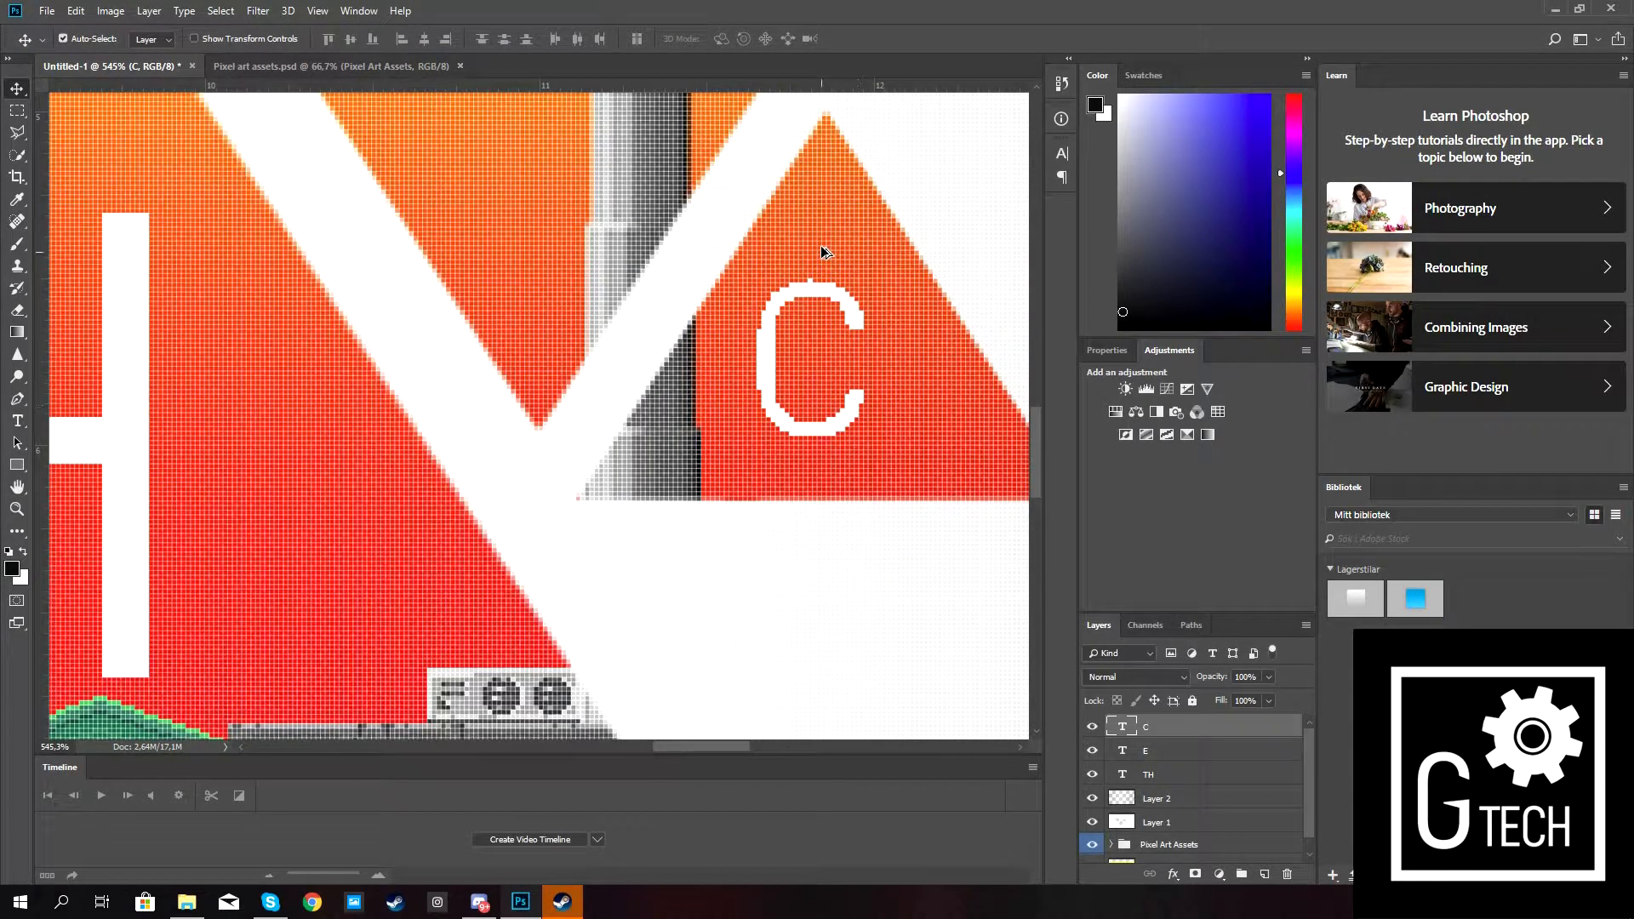
scroll(820, 247, "up", 8)
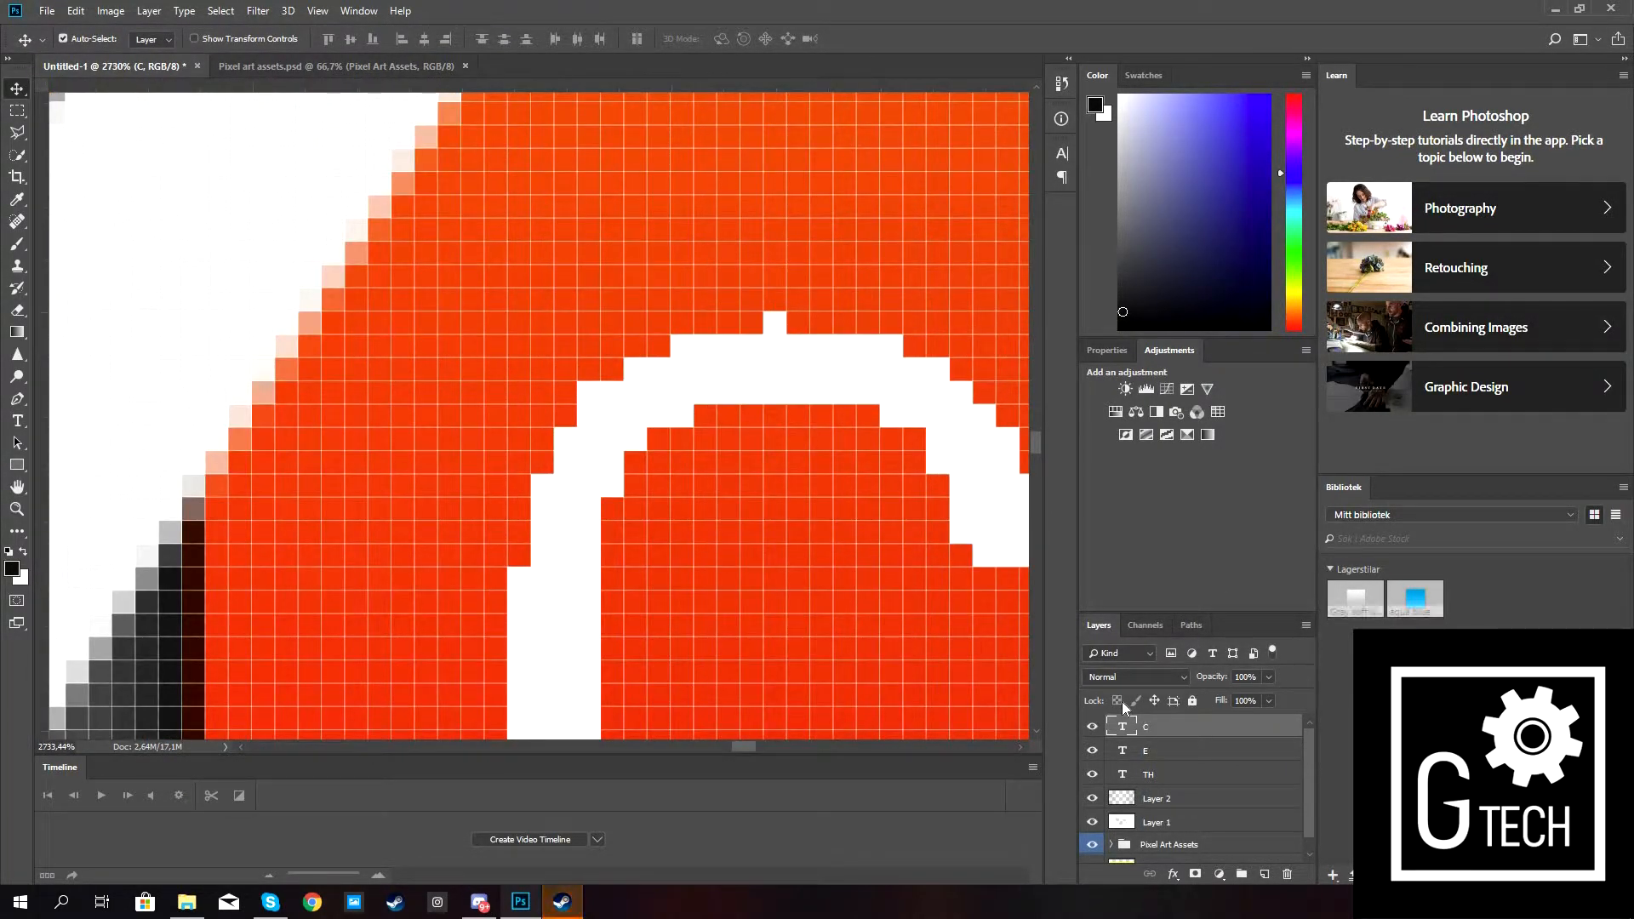
key("ctrl")
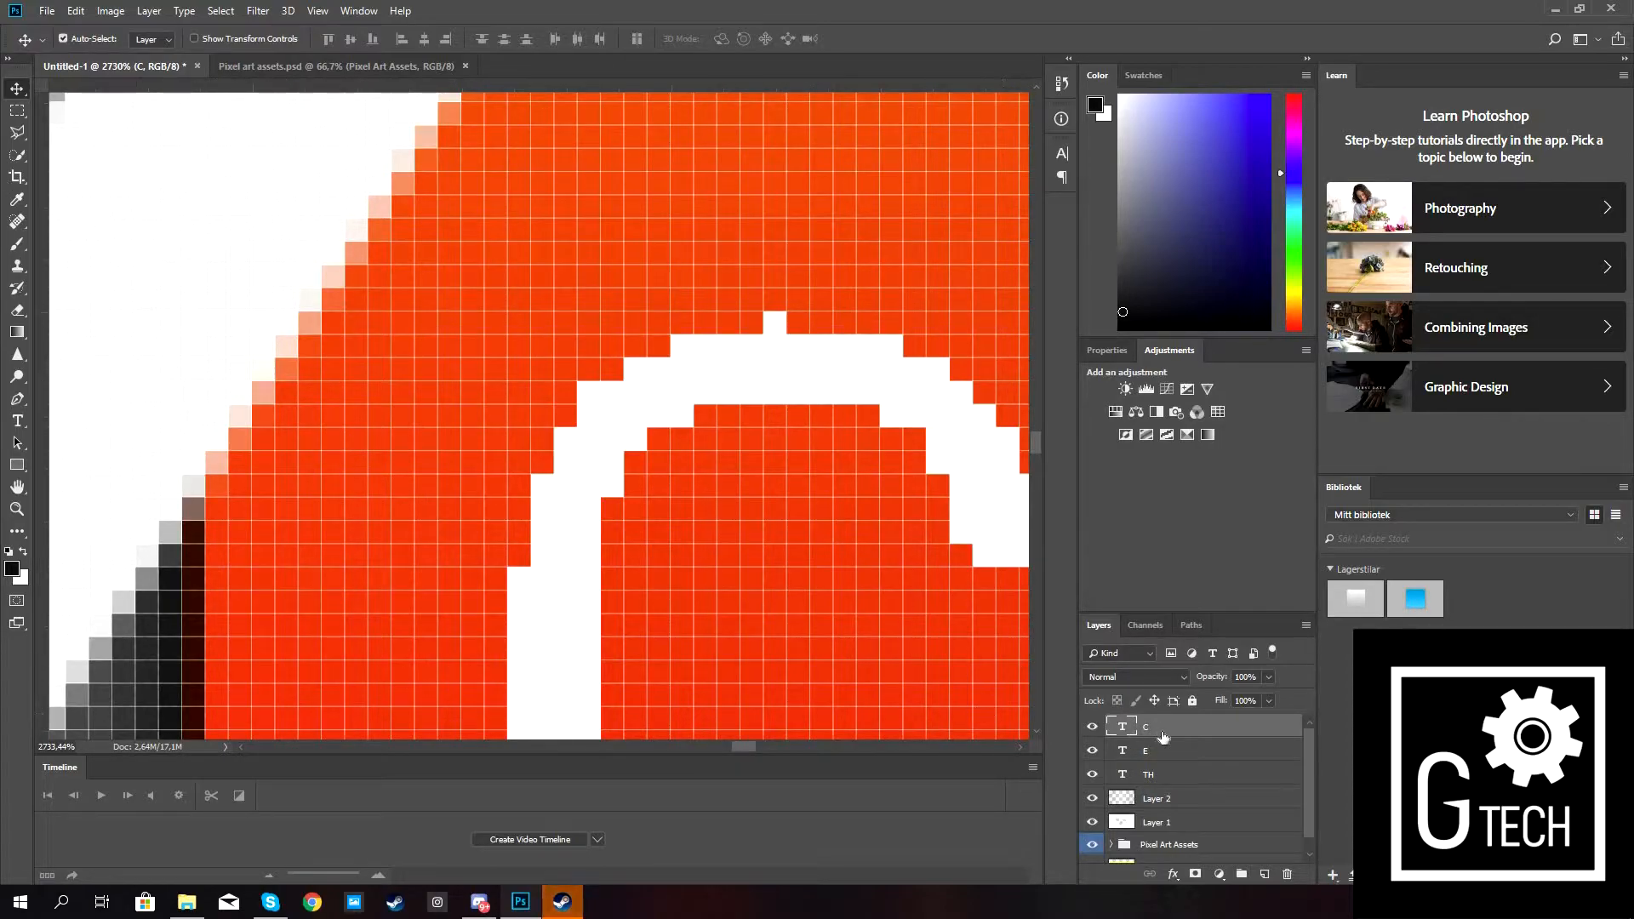
right_click(1206, 728)
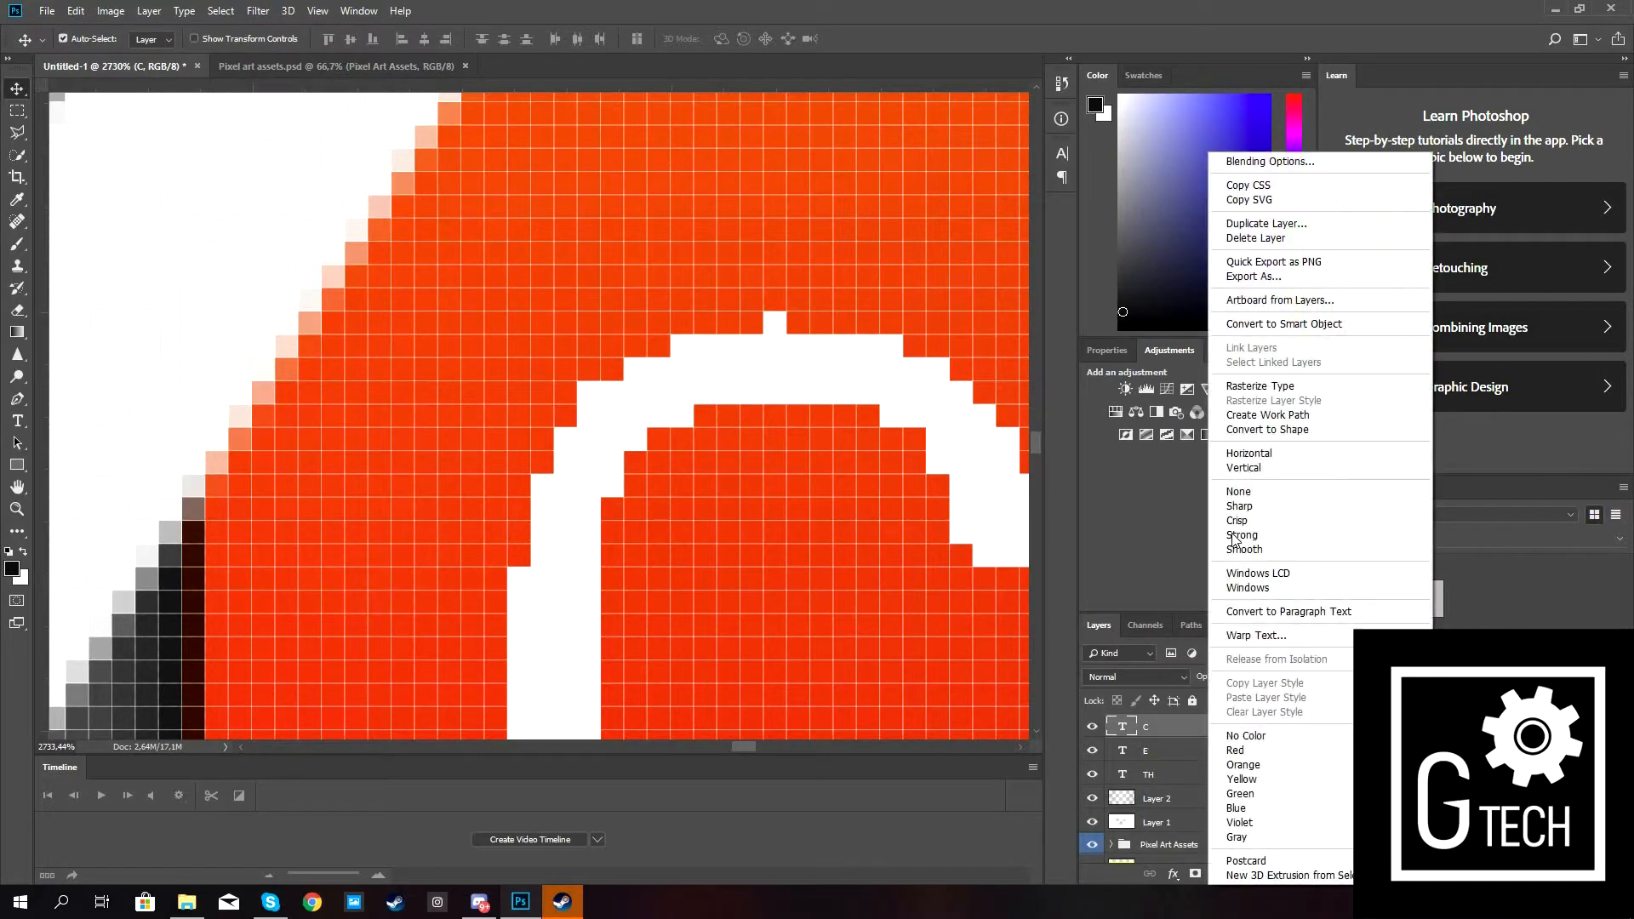
left_click(1248, 389)
Delete the stray white pixel above the C's top edge with a rectangular marquee selection, then deselect.
left_click(17, 110)
left_click_drag(670, 218, 875, 317)
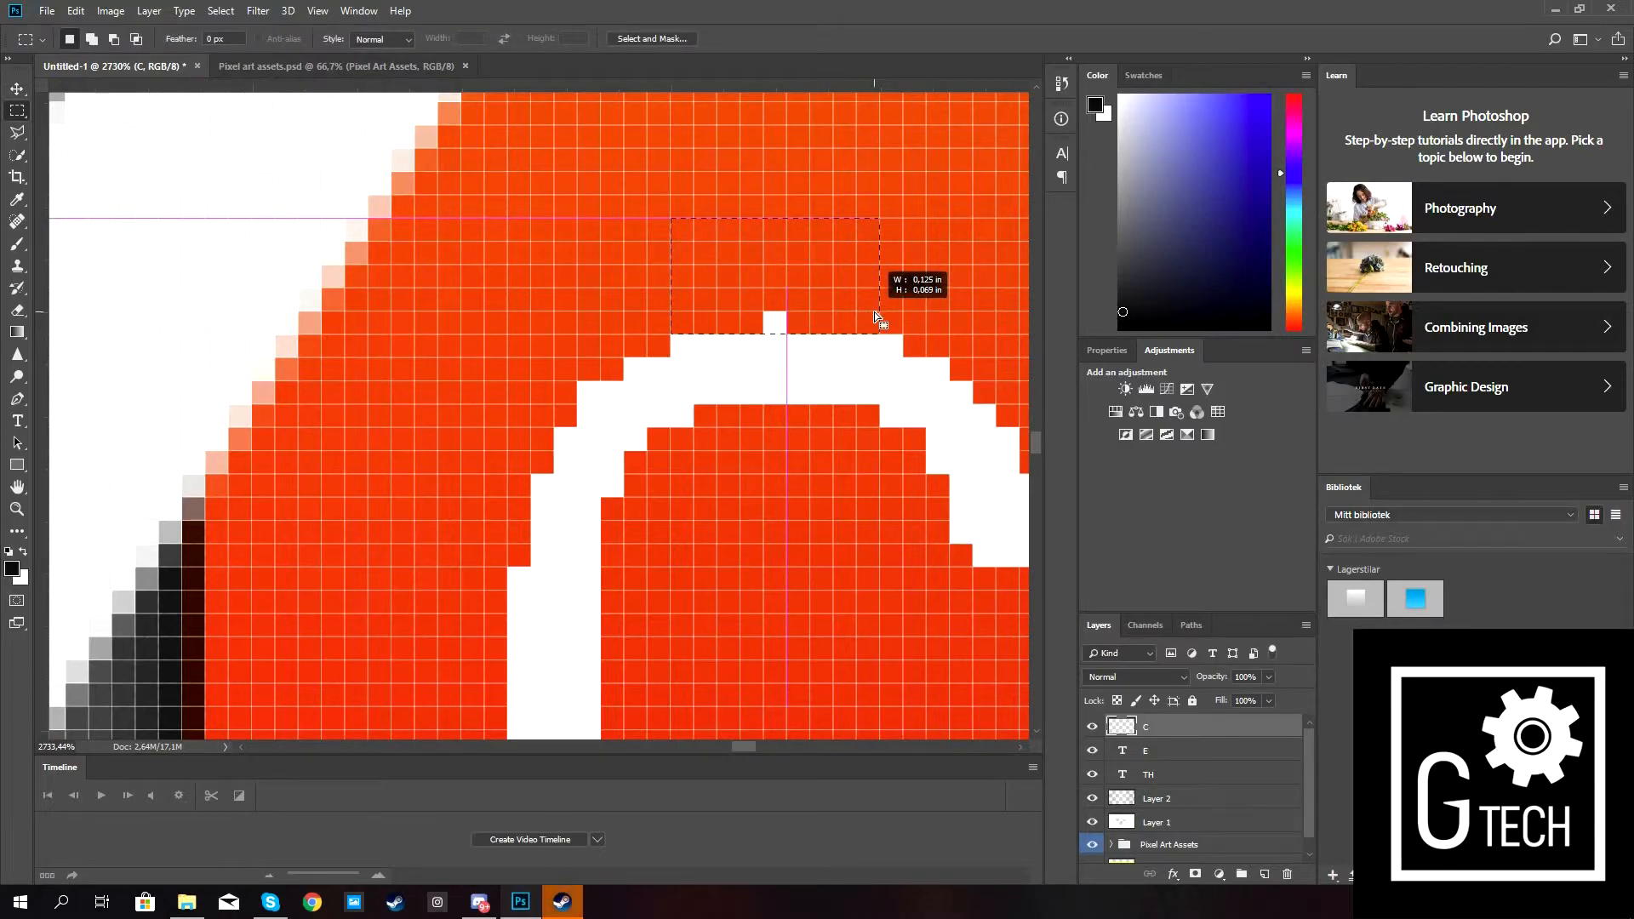
key("Delete")
key("ctrl+d")
Move the C slightly down and nudge it horizontally to centre it in the small triangle beside the chimney.
scroll(778, 367, "down", 6)
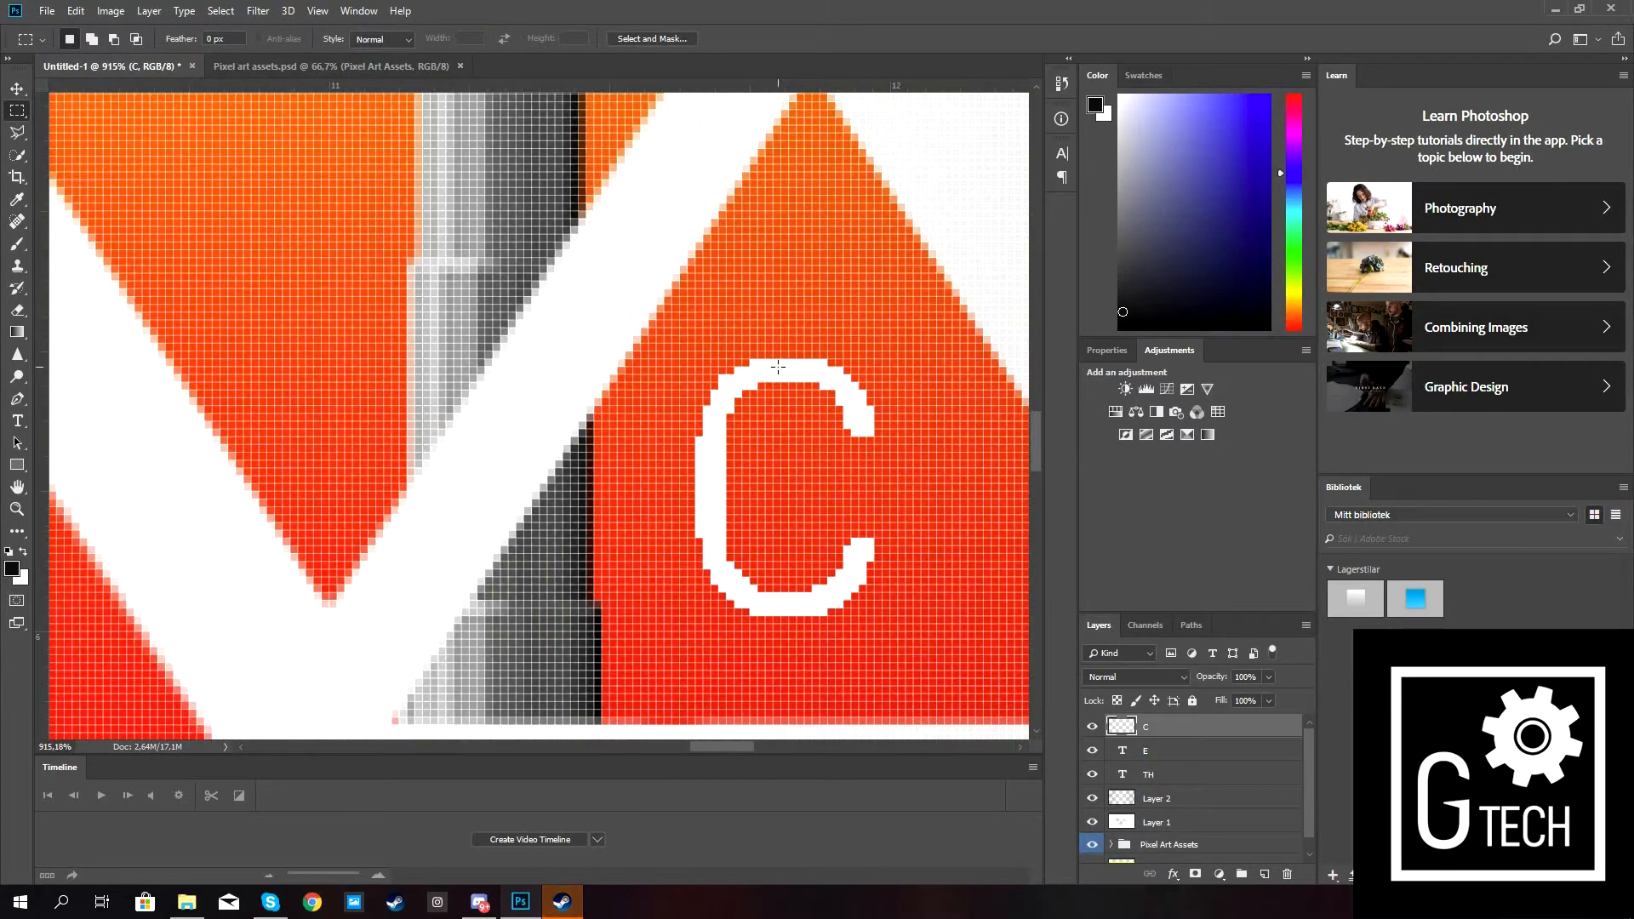
scroll(778, 367, "down", 8)
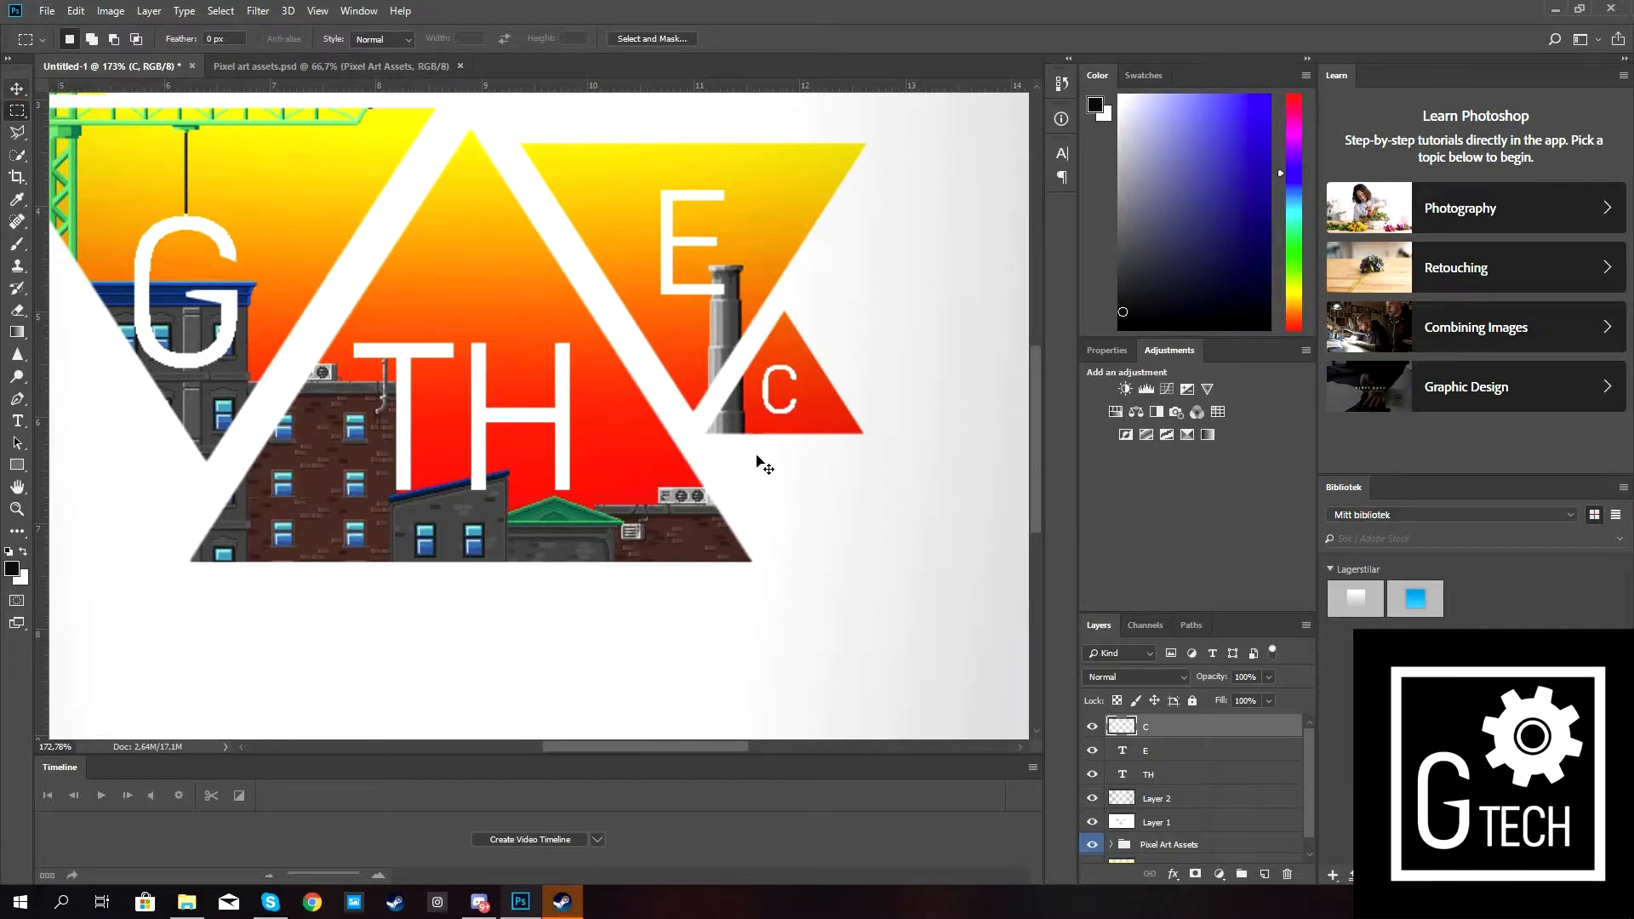
key("v")
left_click_drag(779, 371, 787, 376)
key("Left")
key("Left")
key("Left")
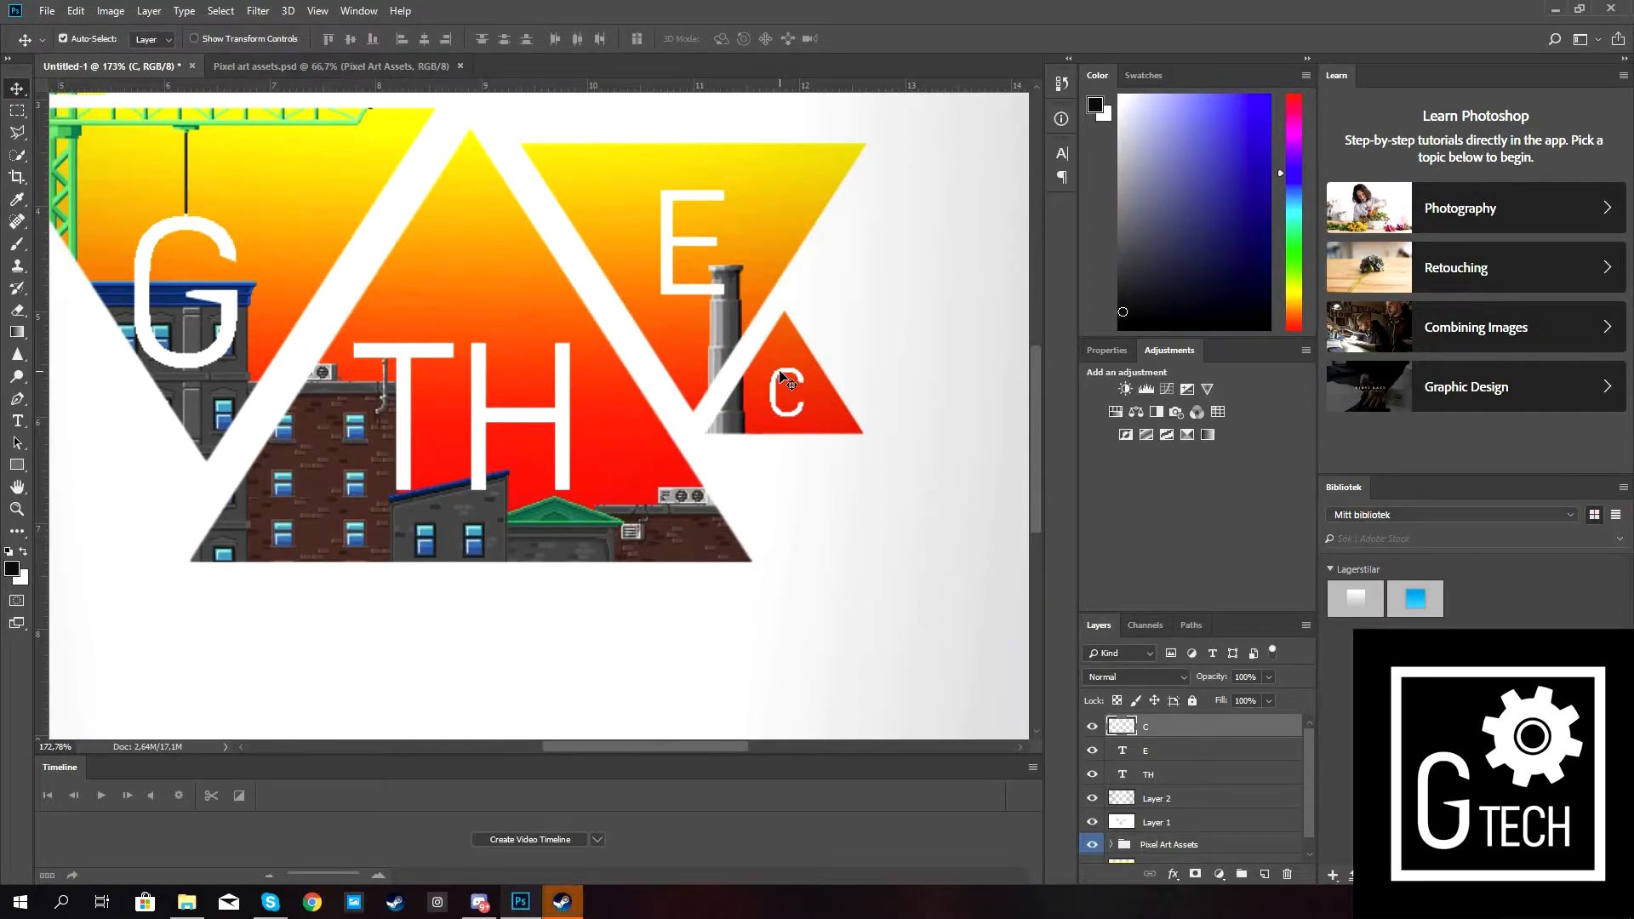
key("Left")
key("Right")
key("Left")
key("Right")
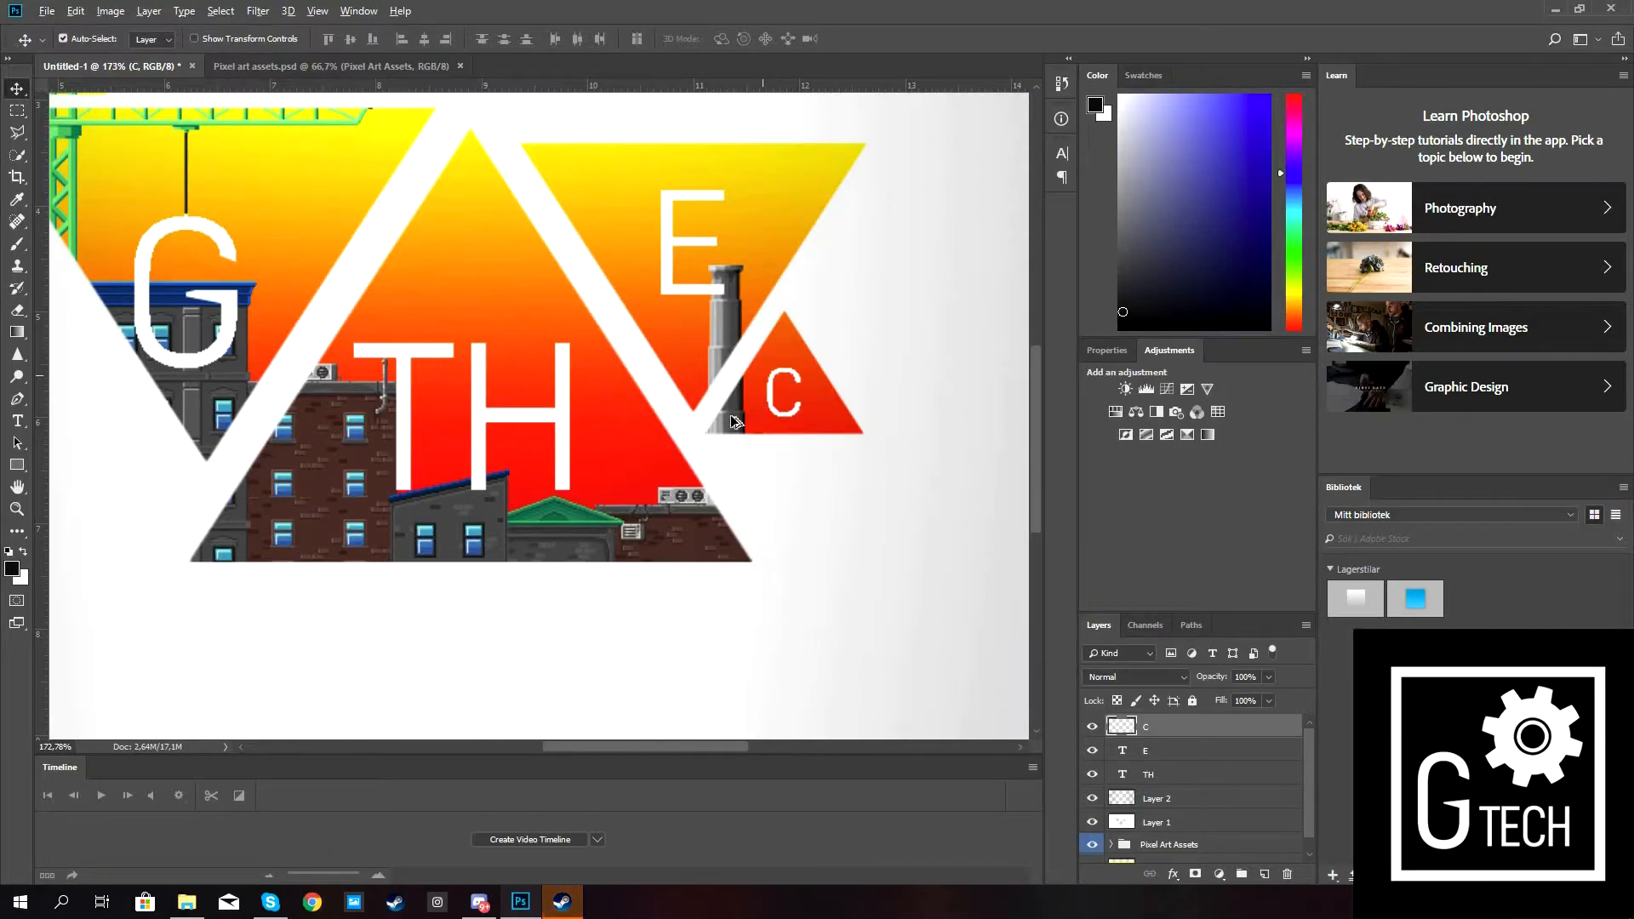
scroll(680, 443, "down", 6)
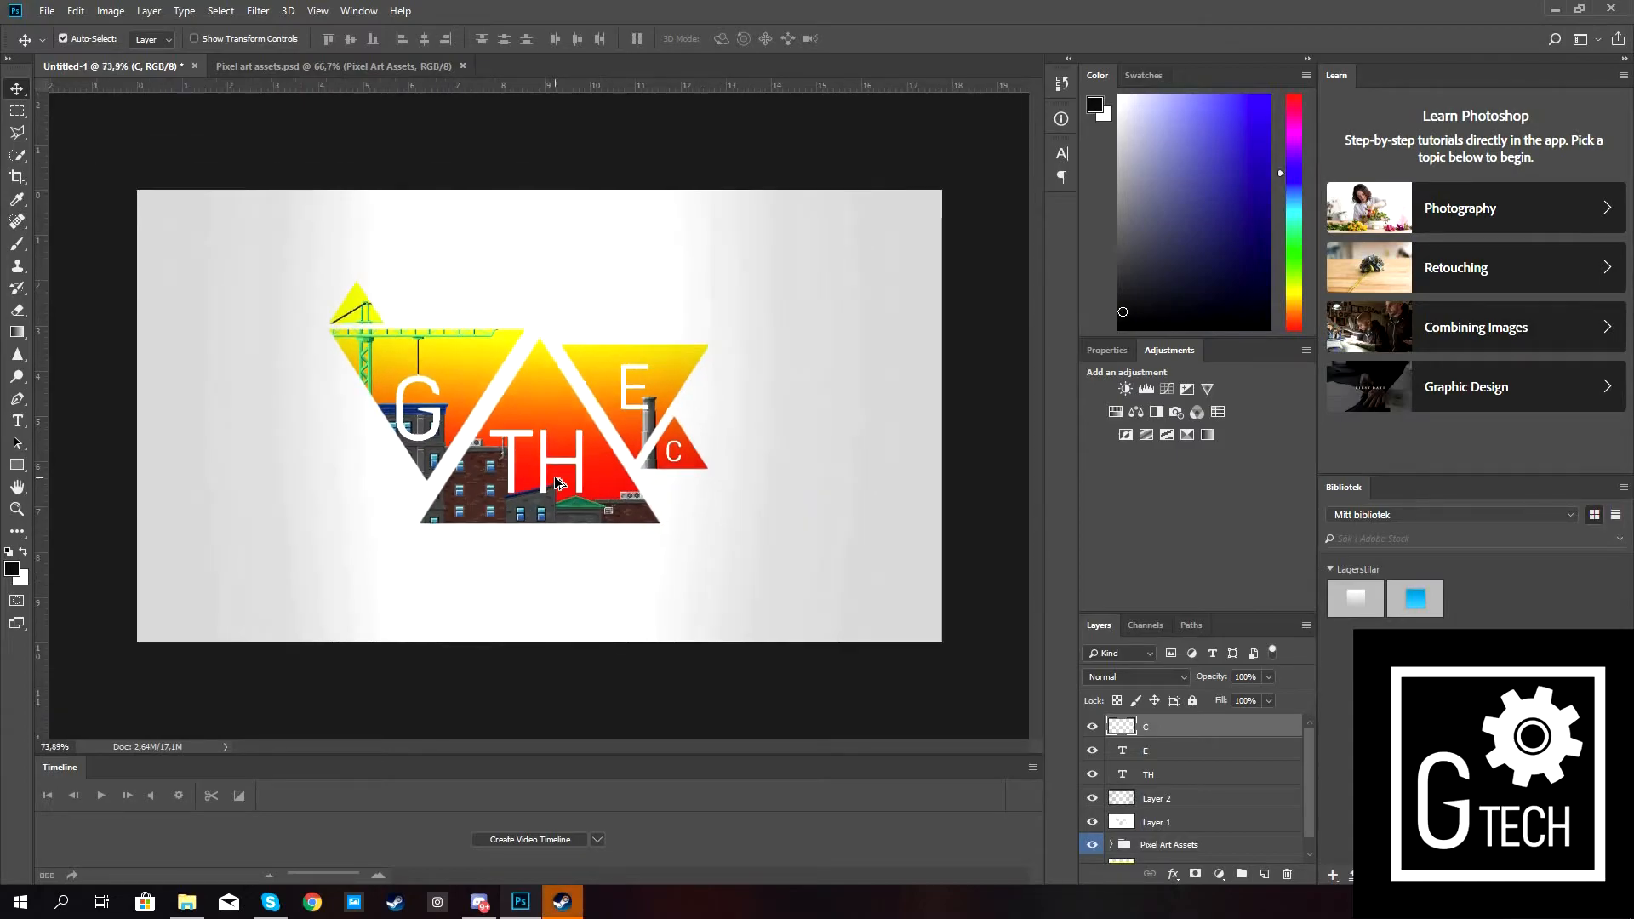